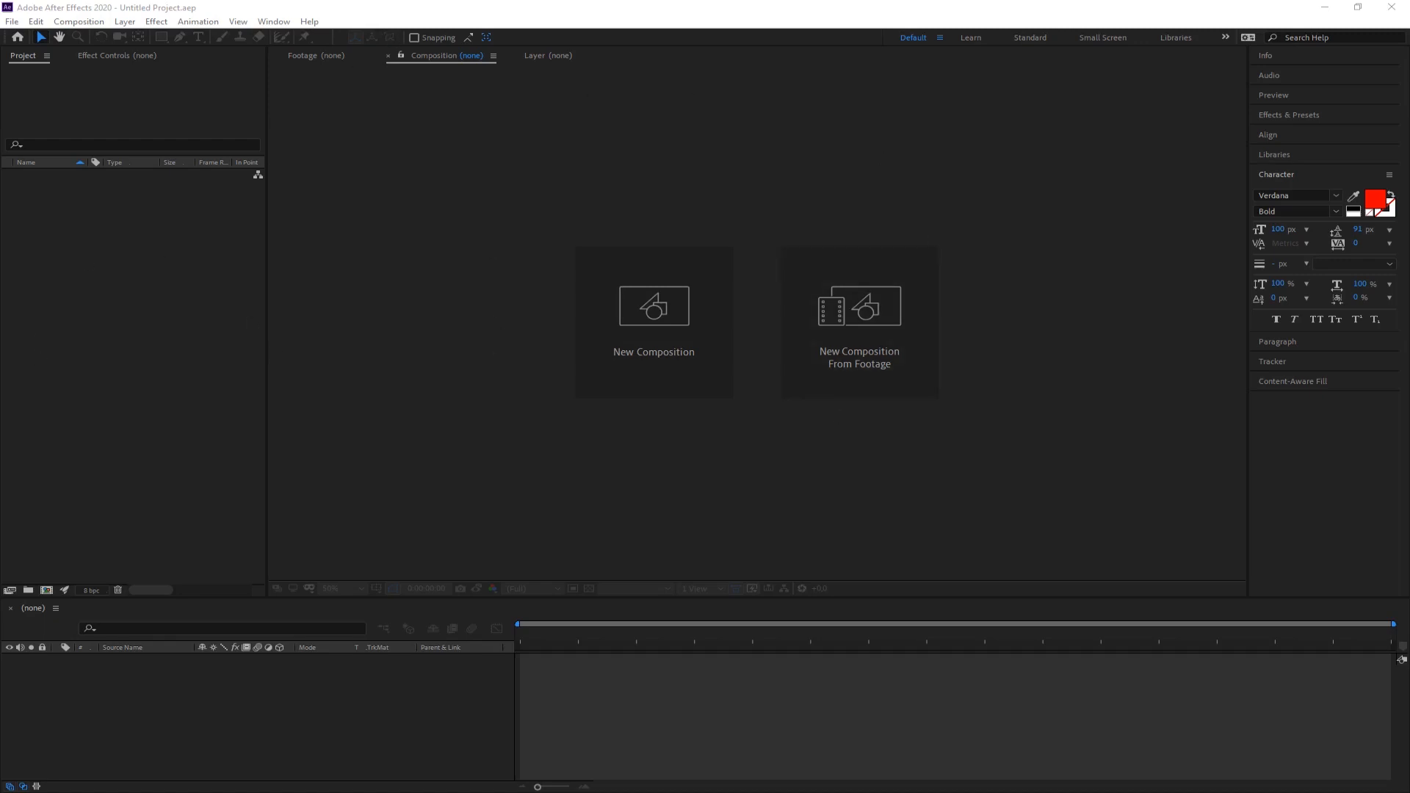
# - Import the photo 2019-04-16 16.22.45.jpg and create a new 1920 × 1080 composition at 25 fps, 30 seconds long
pyautogui.moveTo(0, 325); pyautogui.dragTo(116, 324)
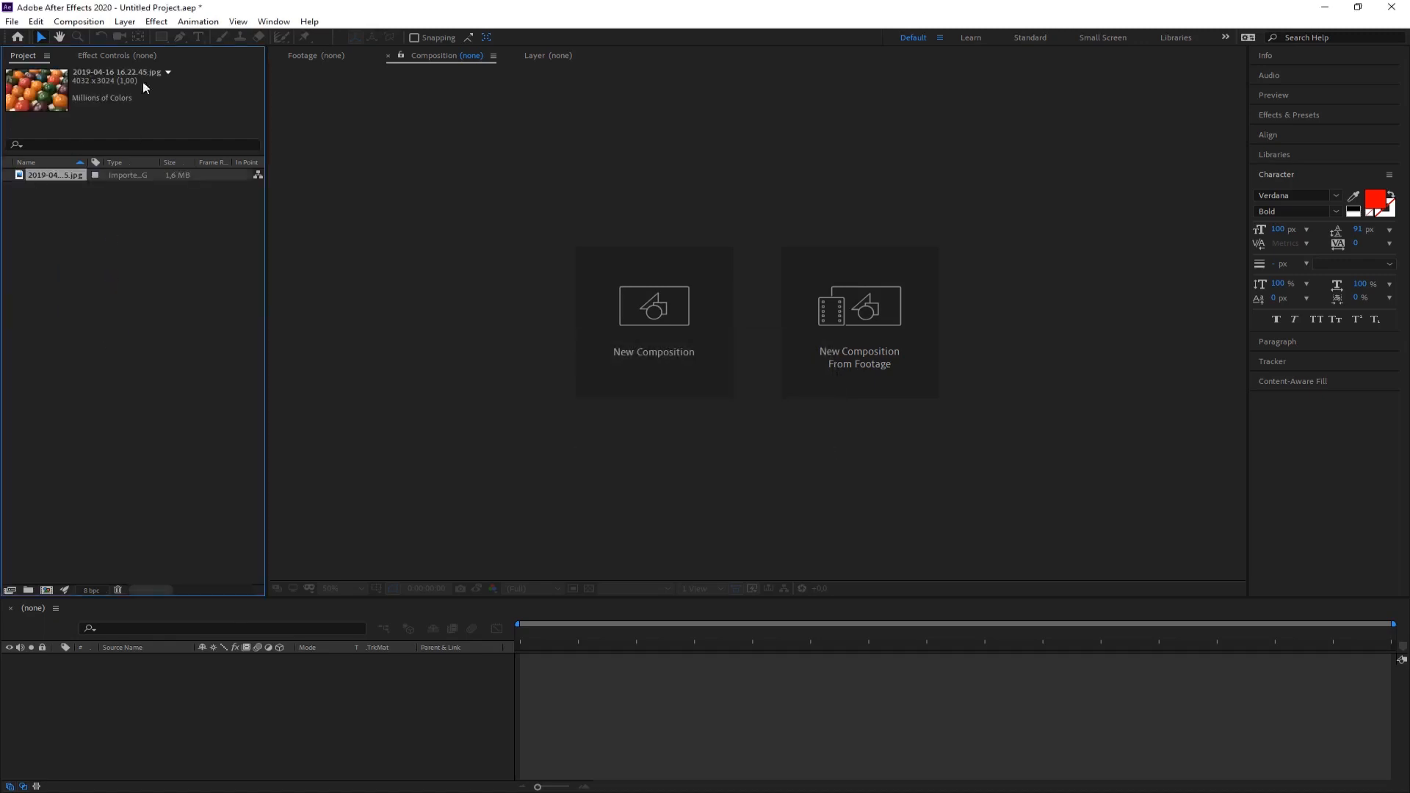
pyautogui.click(650, 319)
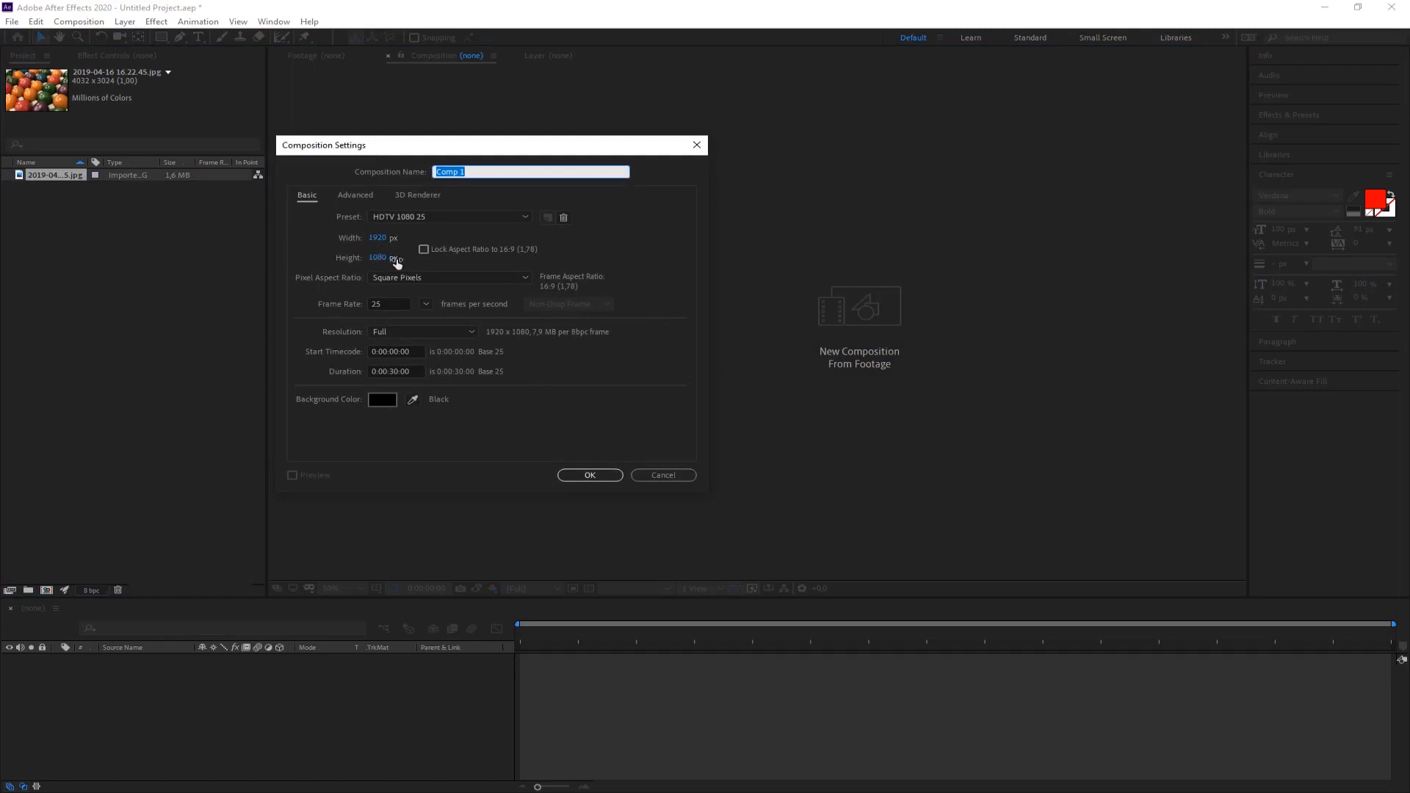
pyautogui.click(590, 475)
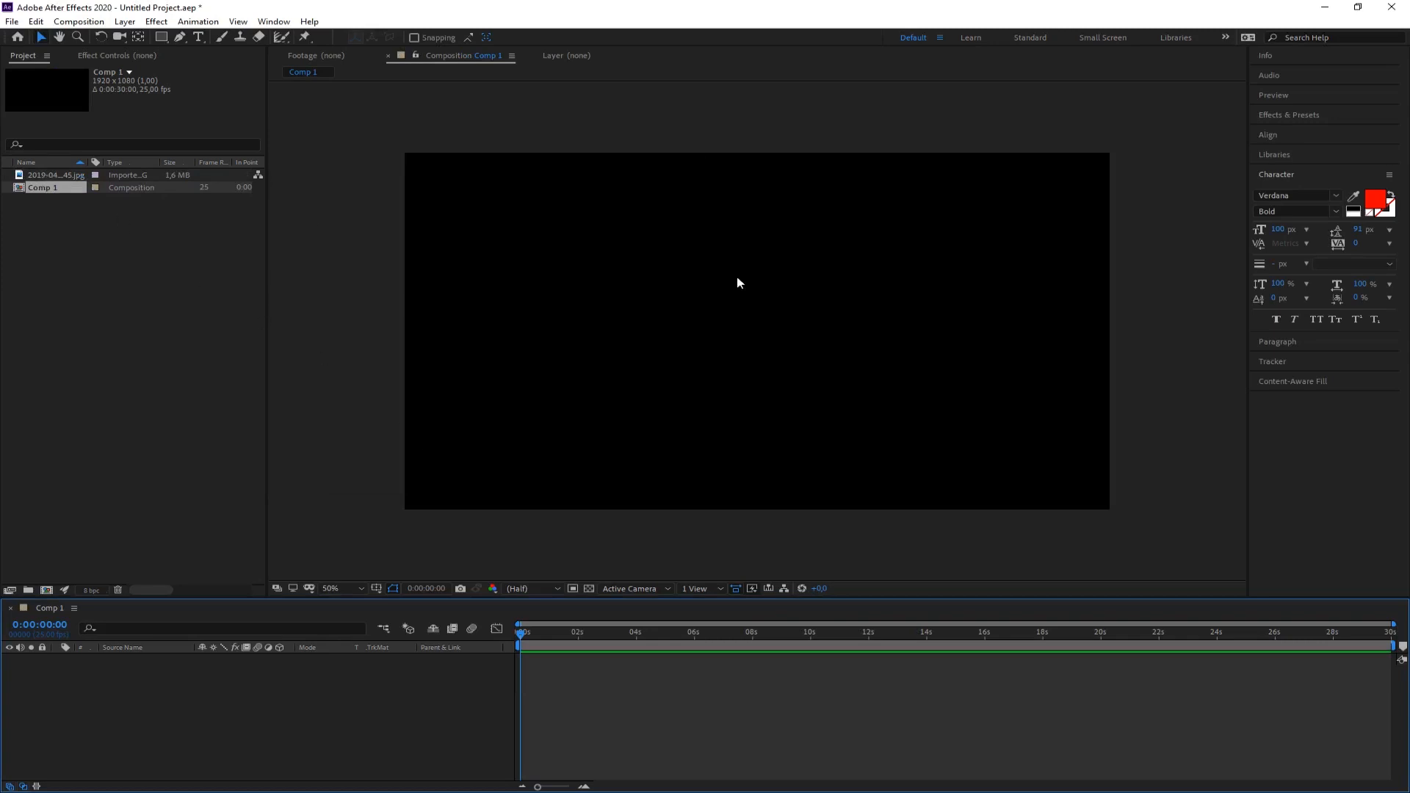
# - Place the imported photo in the composition as a layer and fit it to the composition width
pyautogui.moveTo(45, 174); pyautogui.dragTo(691, 324)
pyautogui.moveTo(970, 198); pyautogui.dragTo(720, 393)
pyautogui.moveTo(819, 305); pyautogui.dragTo(484, 491)
pyautogui.moveTo(764, 274); pyautogui.dragTo(867, 309)
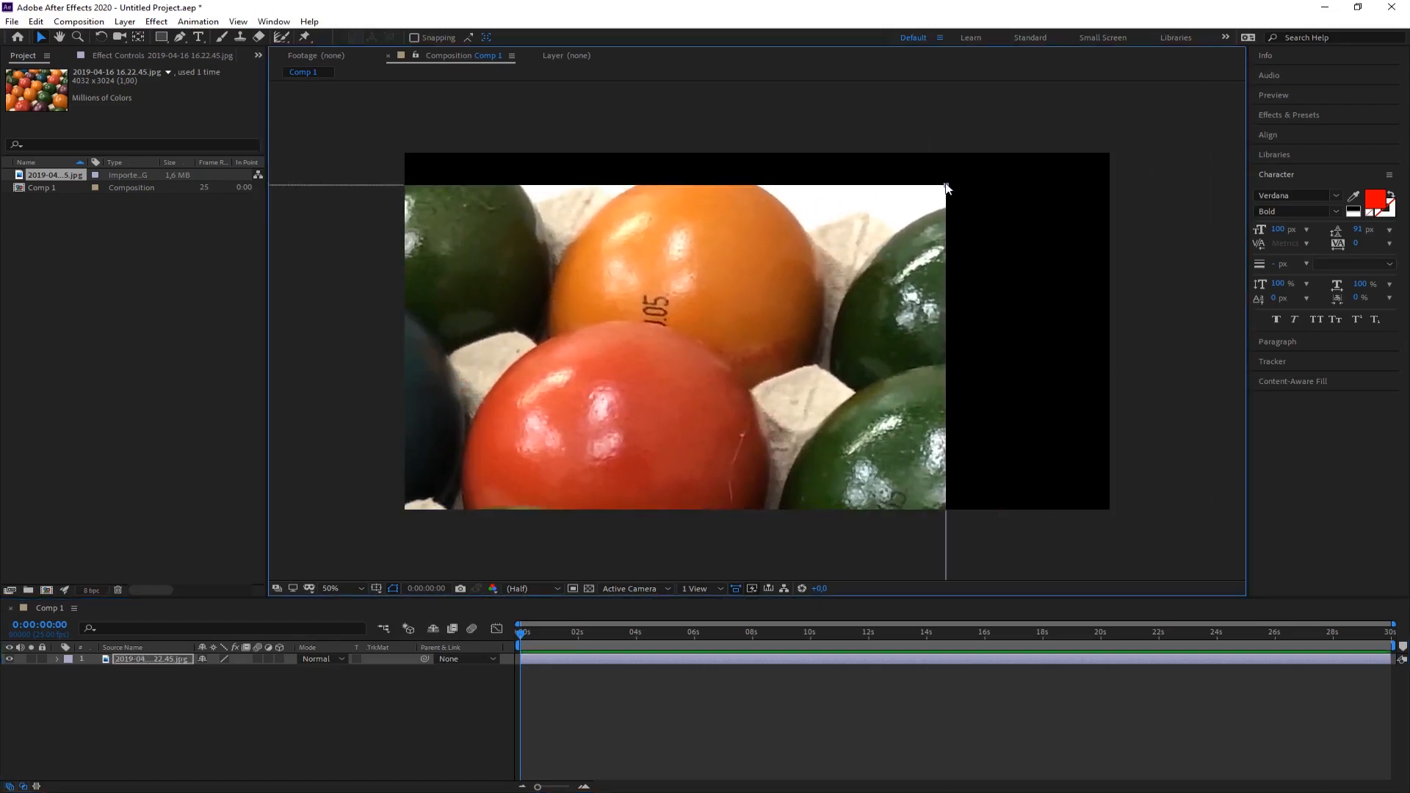
pyautogui.rightClick(726, 301)
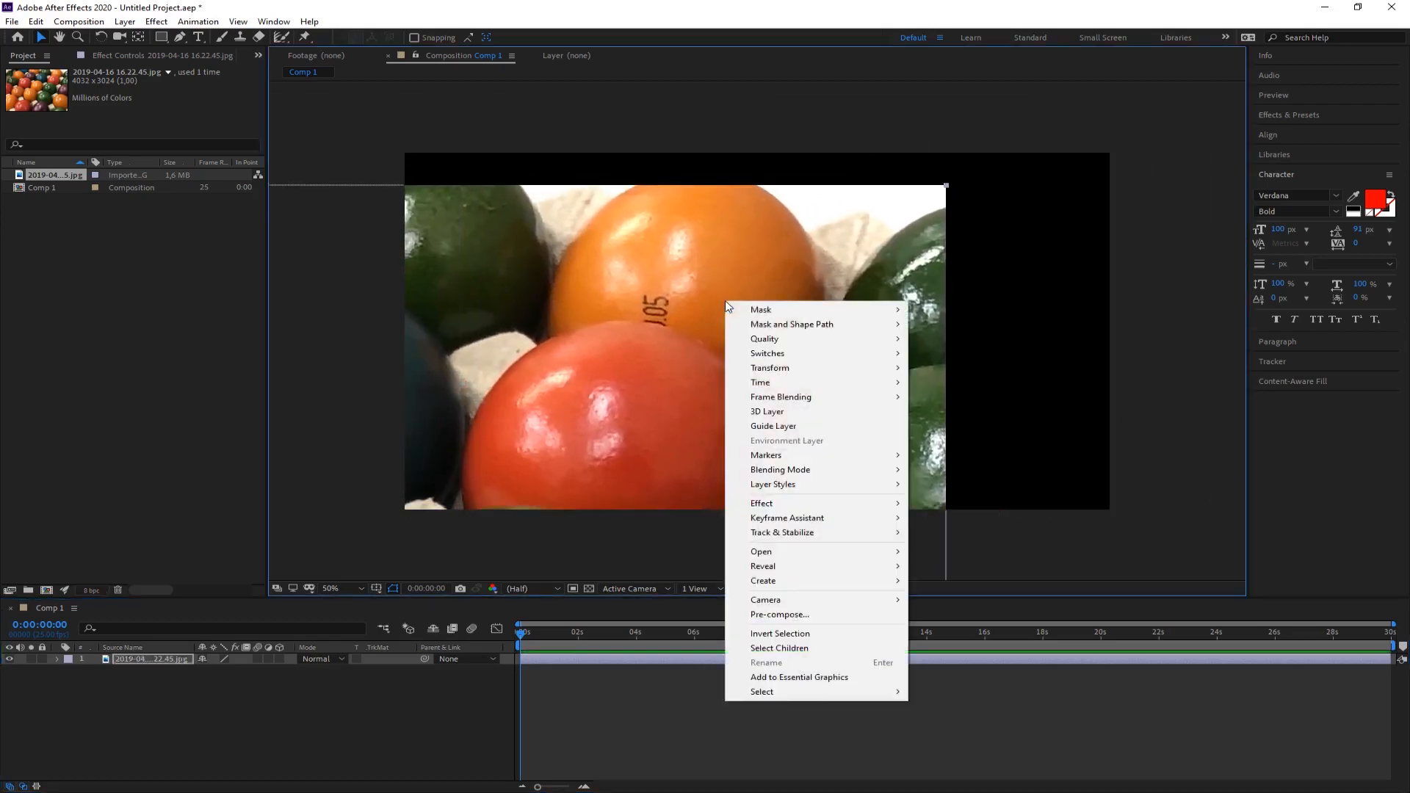
pyautogui.moveTo(771, 368)
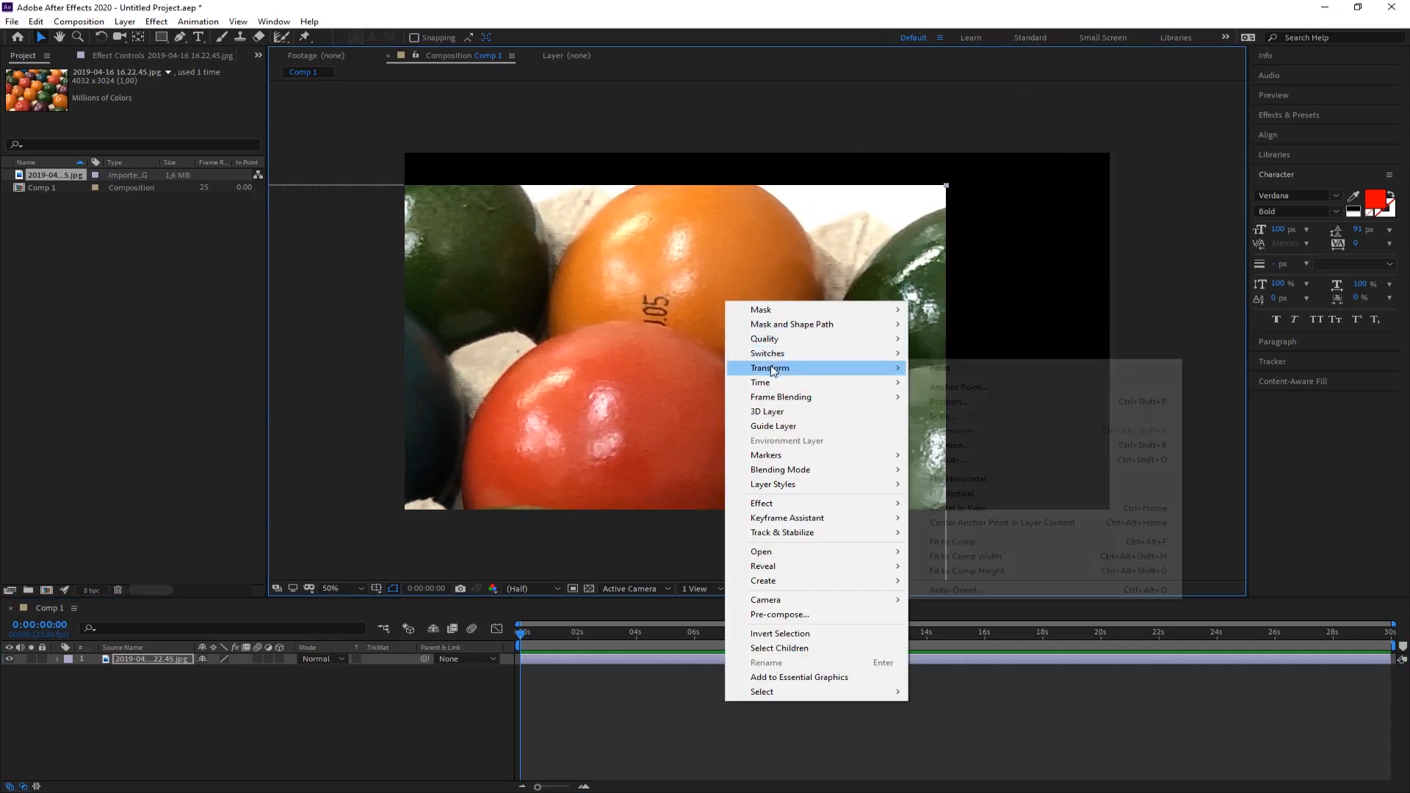
pyautogui.click(997, 562)
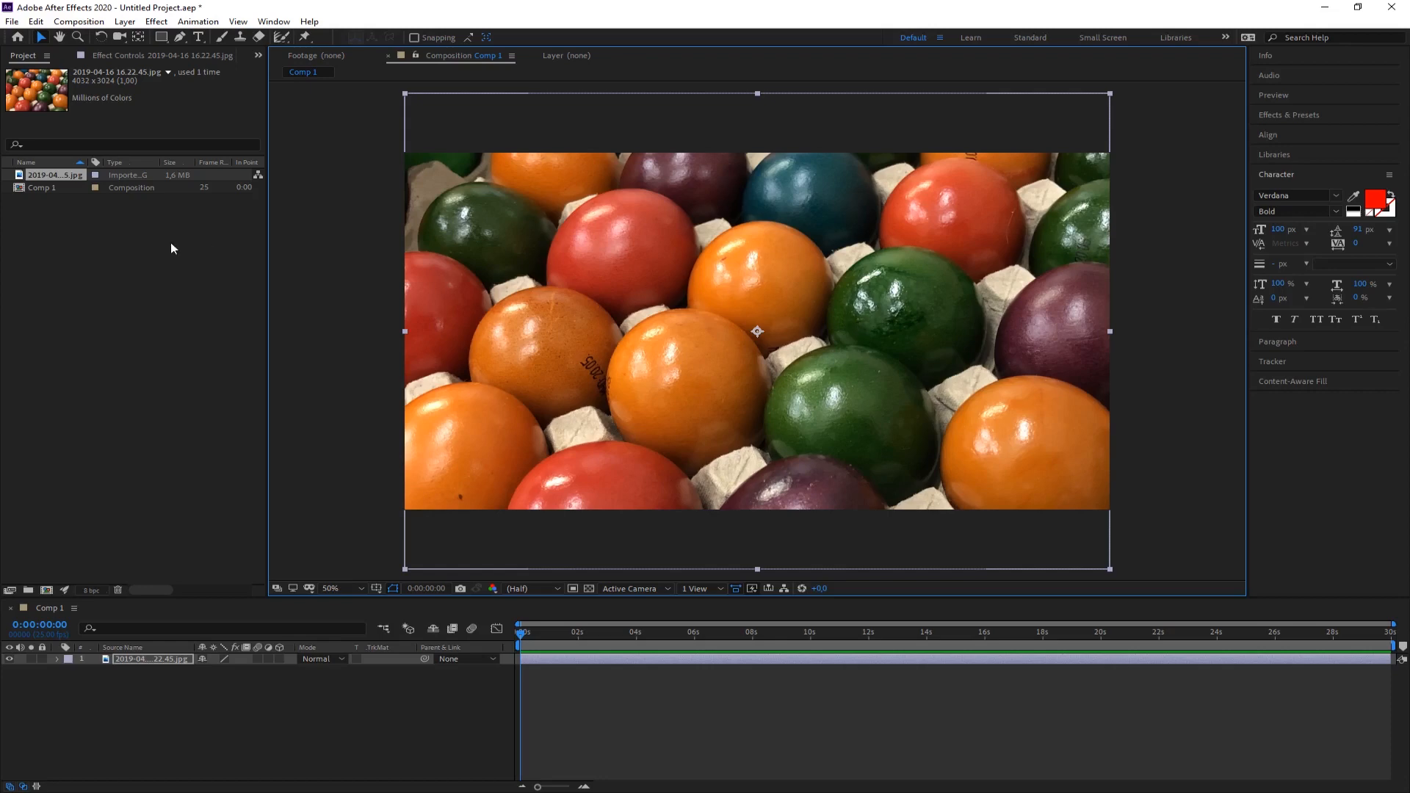
# - Draw a closed seven-point polygonal mask with the Pen tool around the middle of the photo layer
pyautogui.click(157, 721)
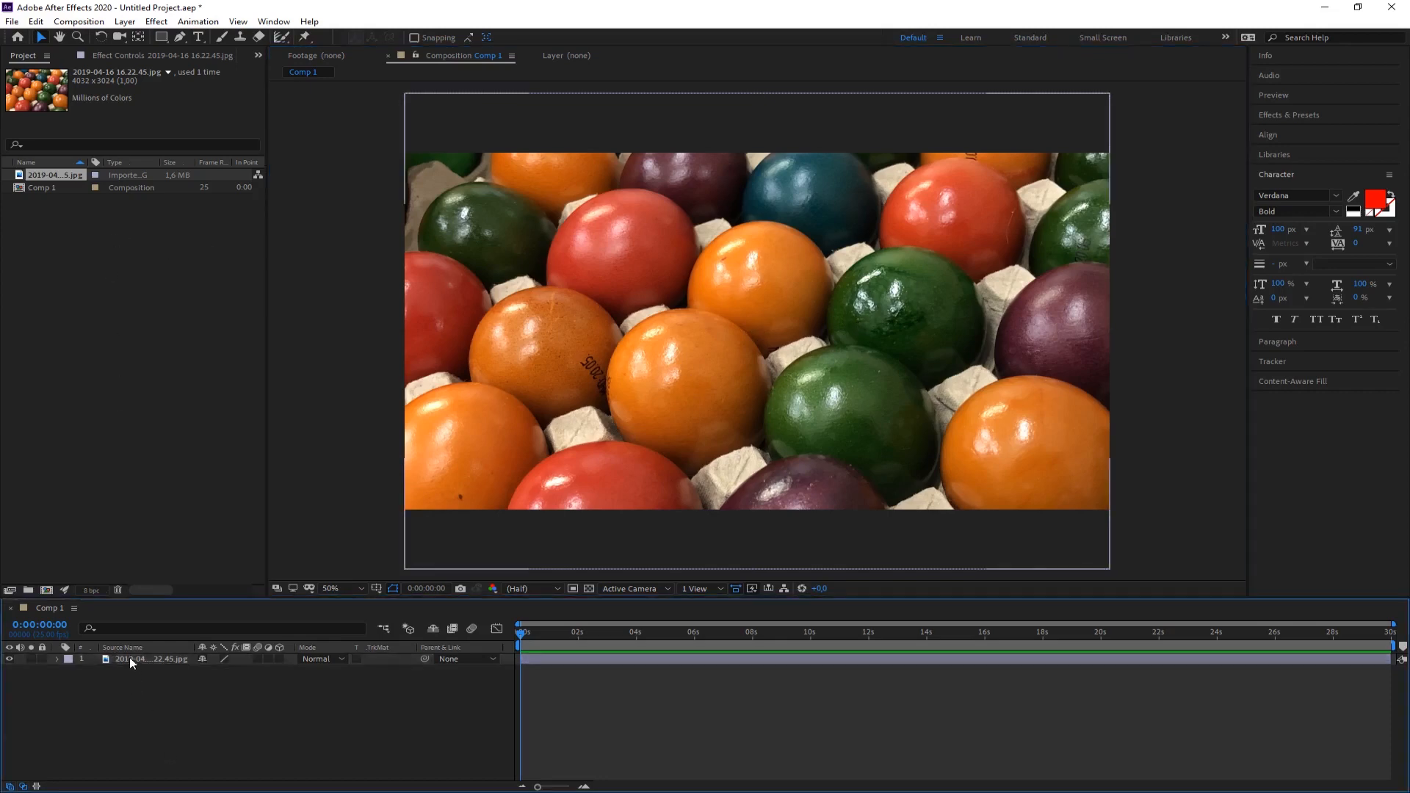
pyautogui.click(130, 658)
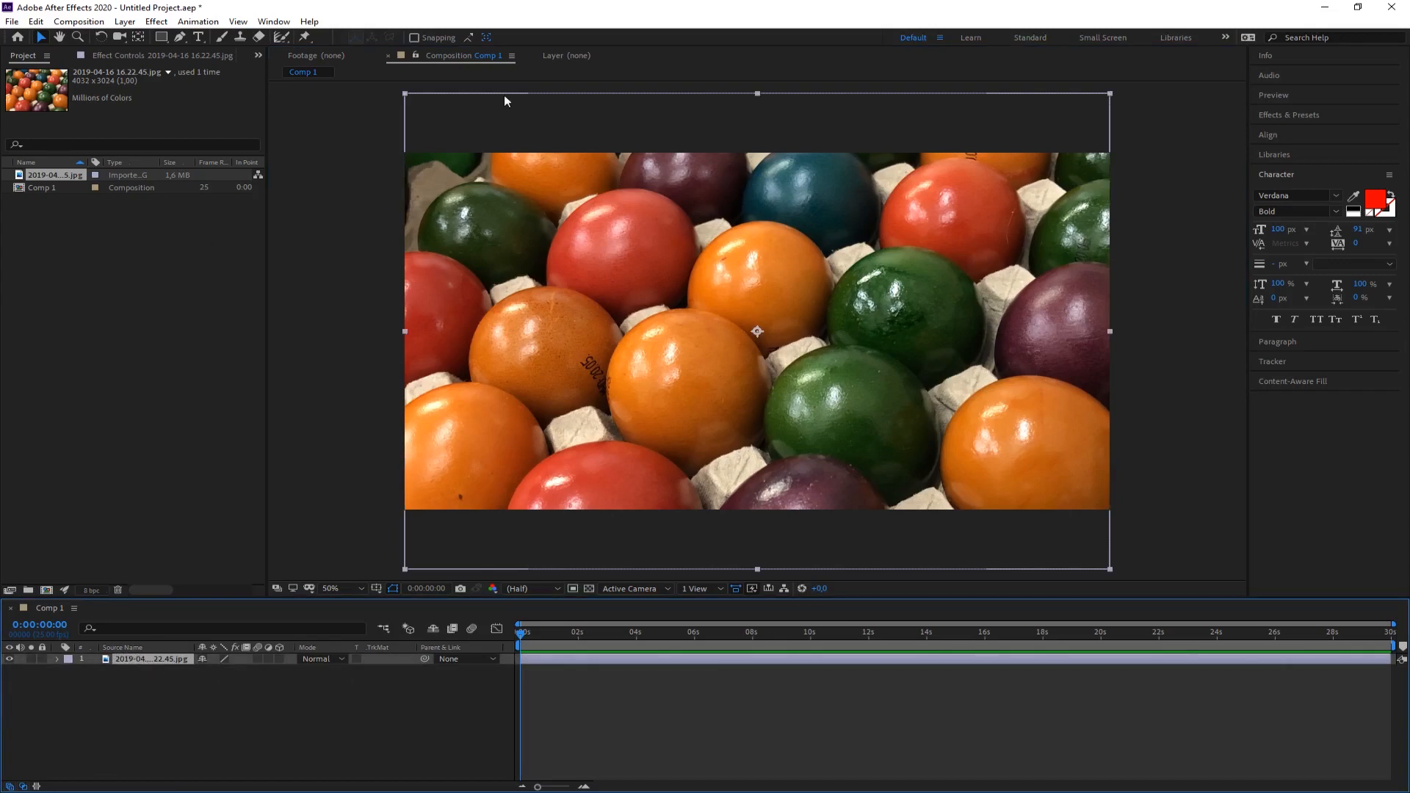
pyautogui.click(181, 39)
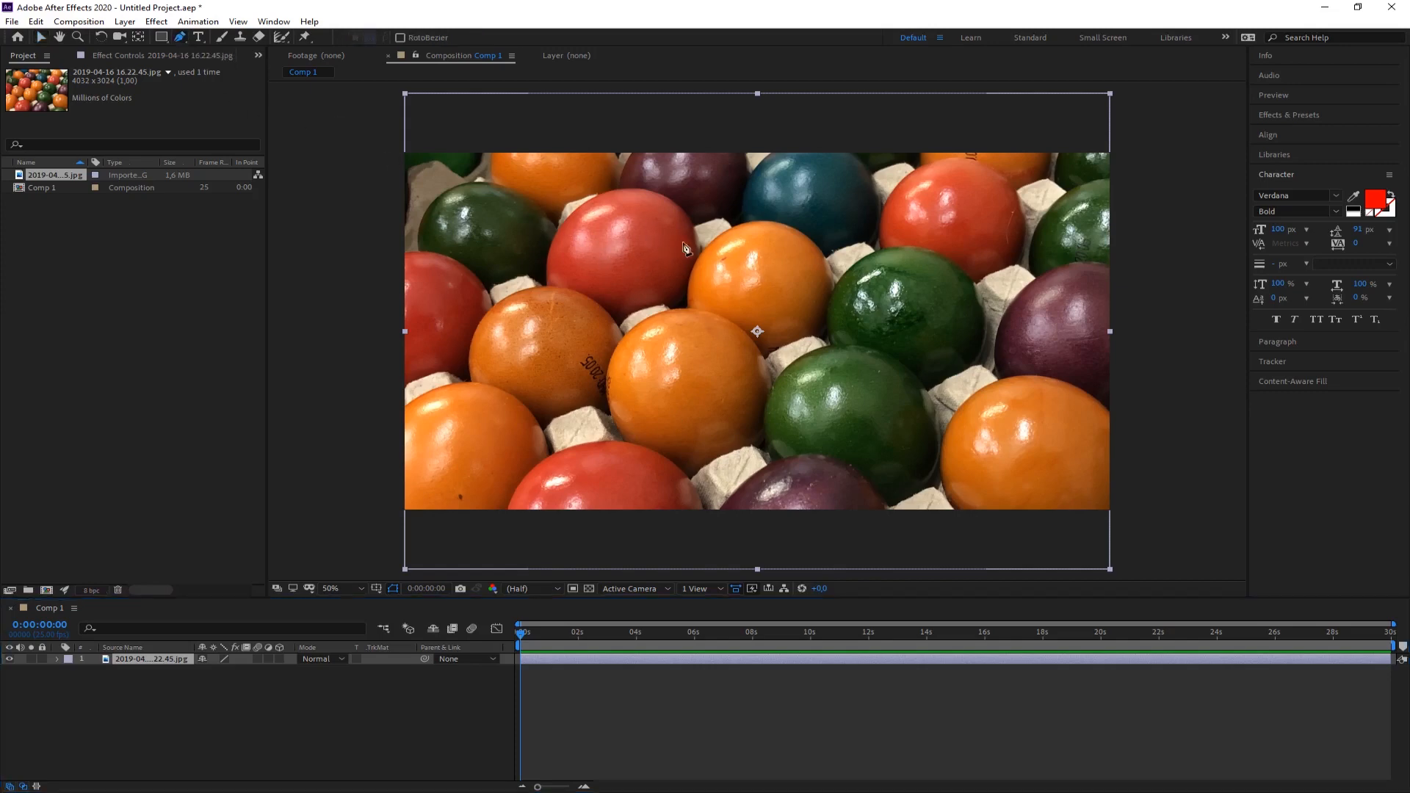
pyautogui.click(668, 220)
pyautogui.click(554, 354)
pyautogui.click(635, 404)
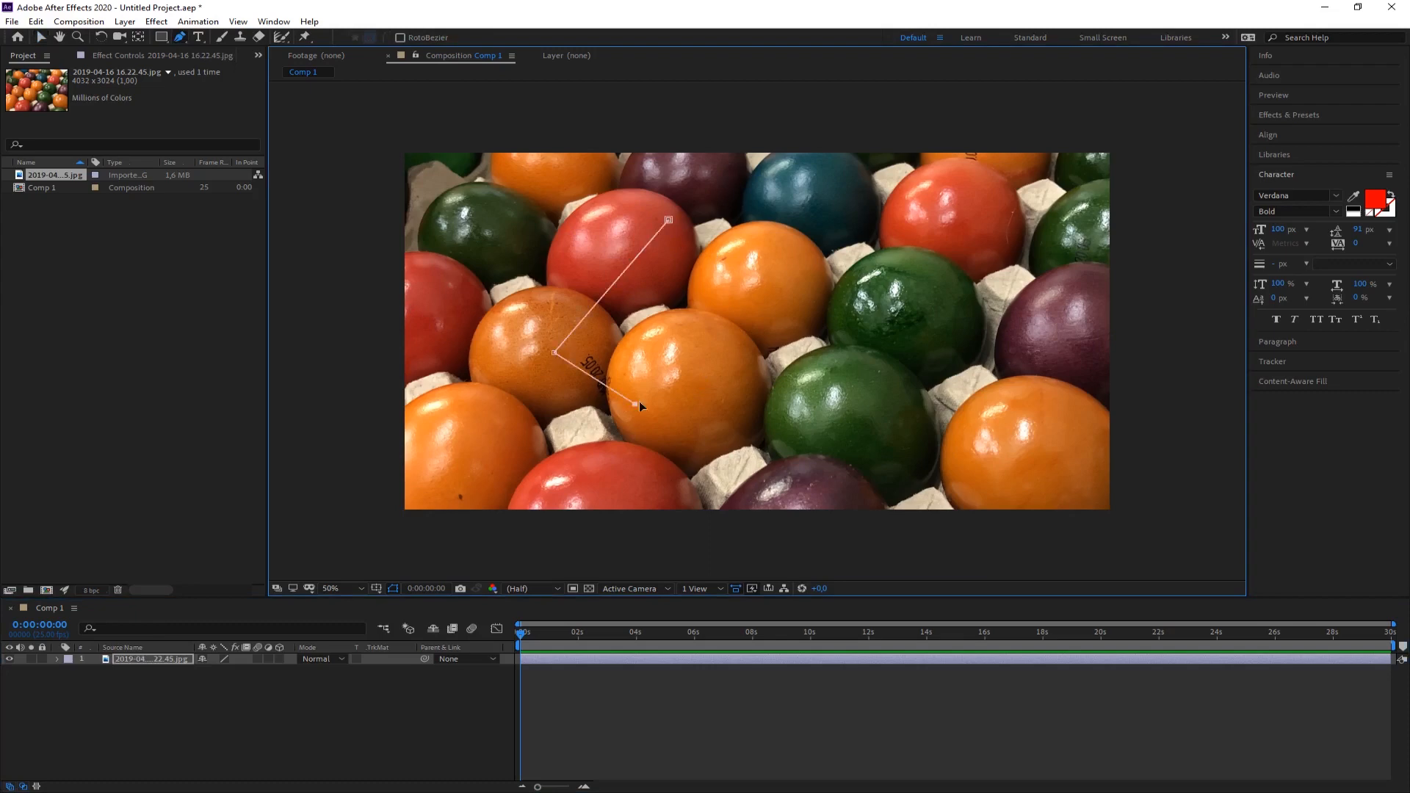
pyautogui.click(721, 360)
pyautogui.click(749, 417)
pyautogui.click(927, 396)
pyautogui.click(881, 255)
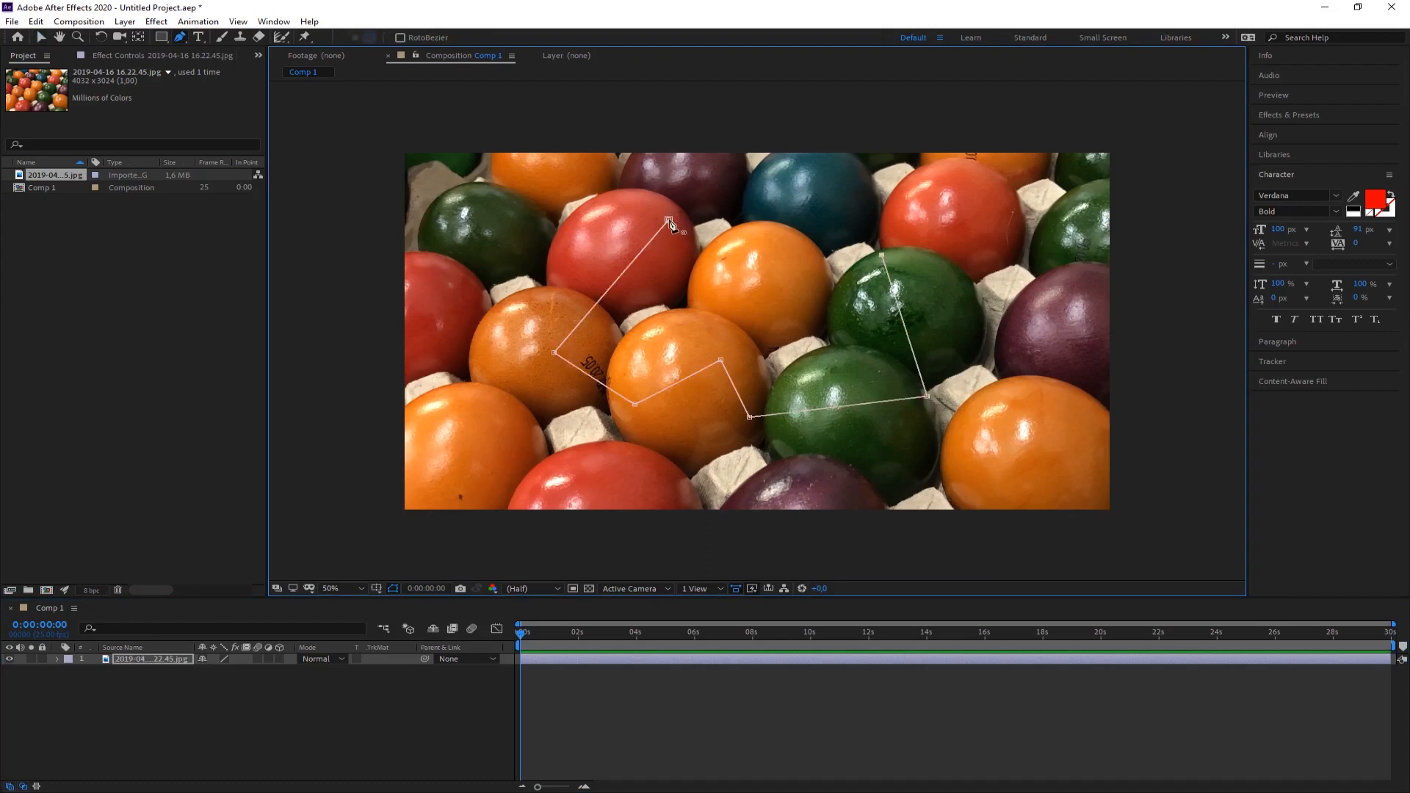
pyautogui.click(669, 220)
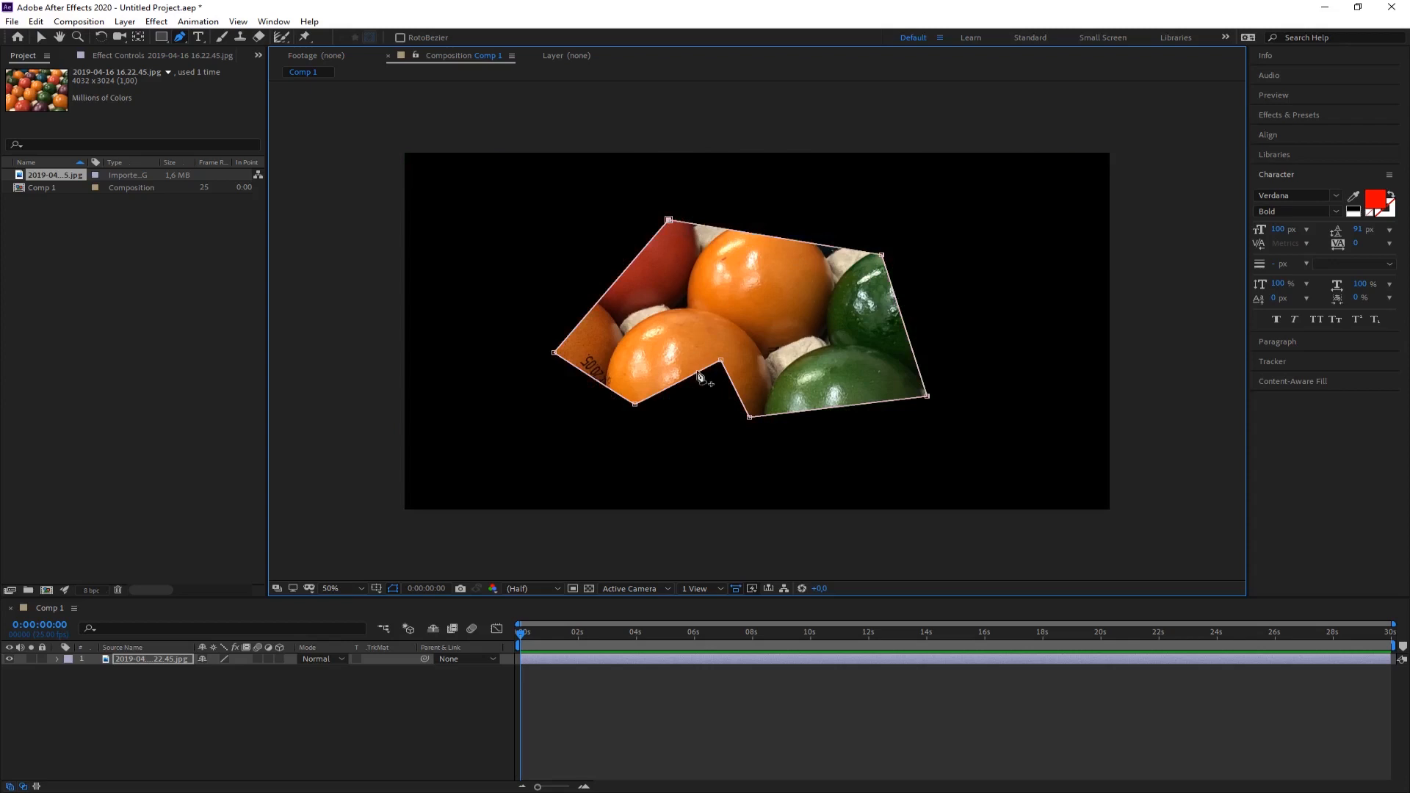
# - Expand the photo layer's masks to show the path, feather, opacity and expansion properties of Mask 1
pyautogui.click(57, 658)
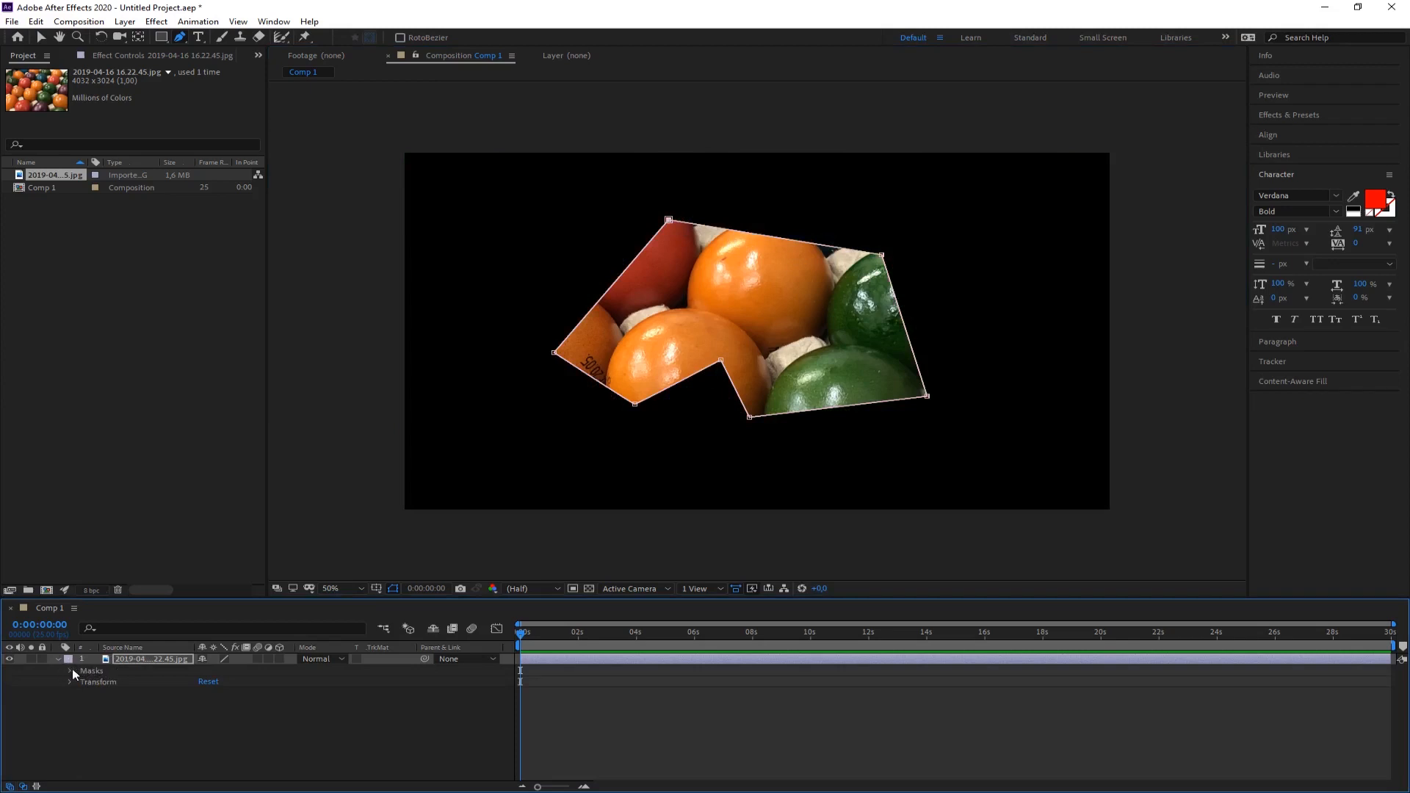
pyautogui.click(71, 671)
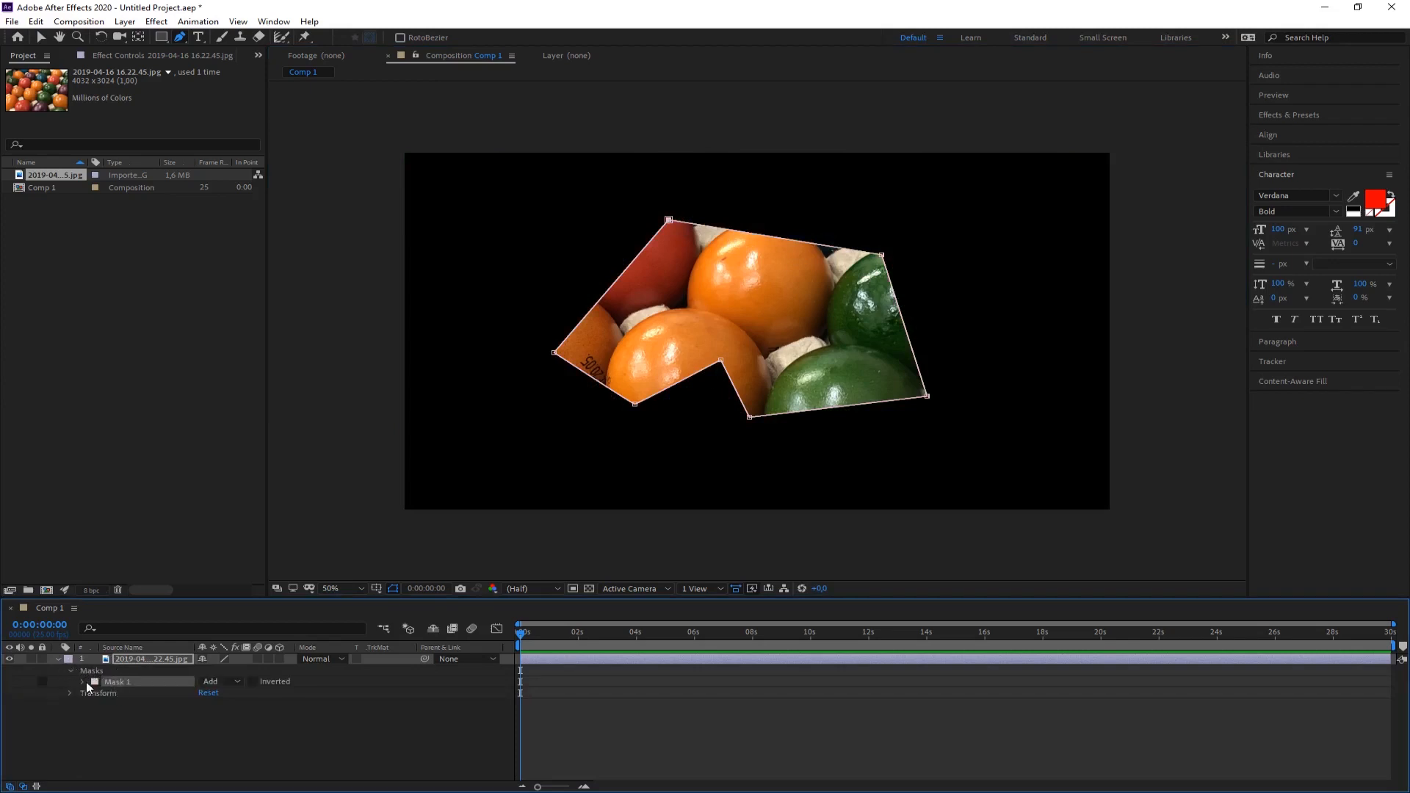
pyautogui.click(83, 682)
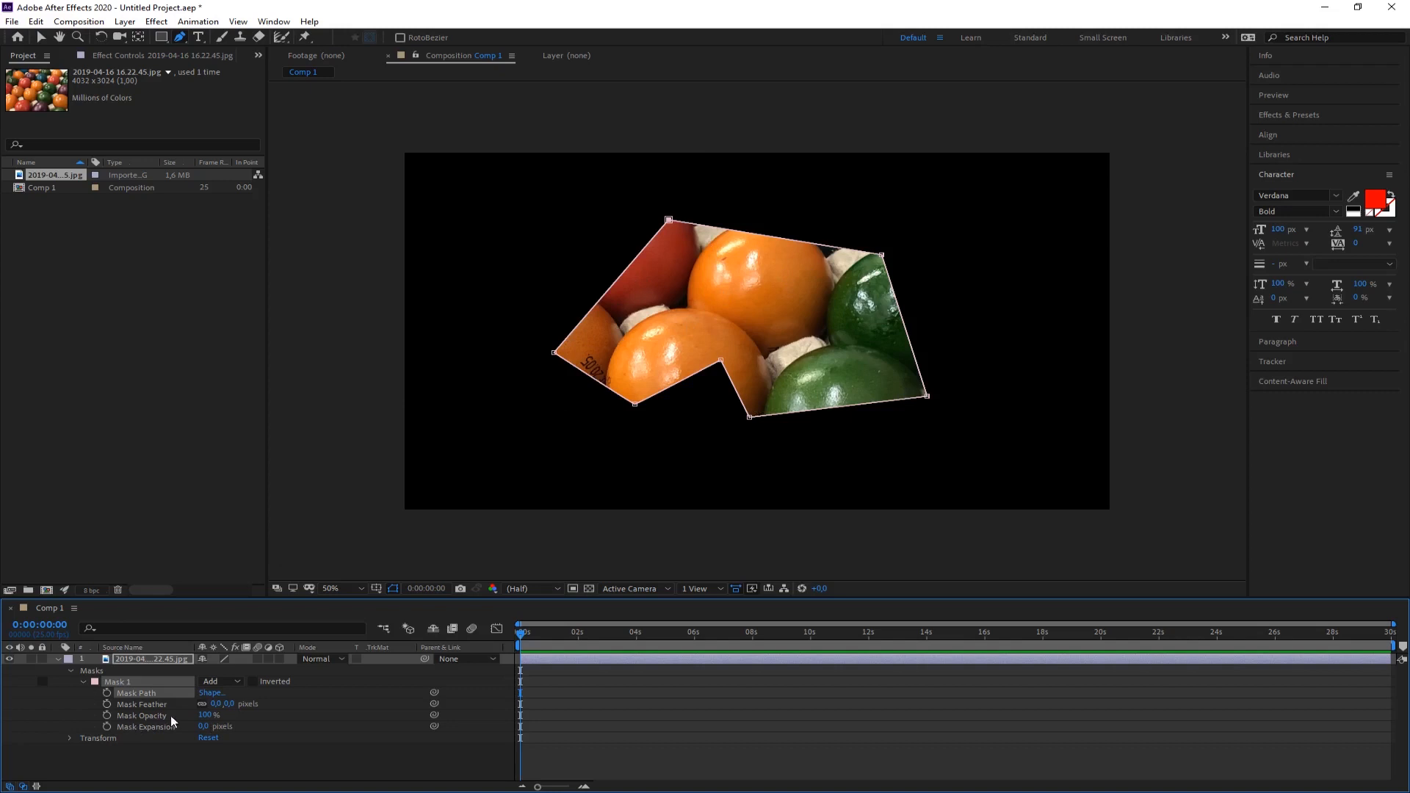
# - Try adjusting Mask 1's feather and expansion, and set the expansion back to 0 pixels
pyautogui.moveTo(228, 706)
pyautogui.mouseDown()
pyautogui.moveTo(243, 704)
pyautogui.moveTo(227, 704)
pyautogui.mouseUp()
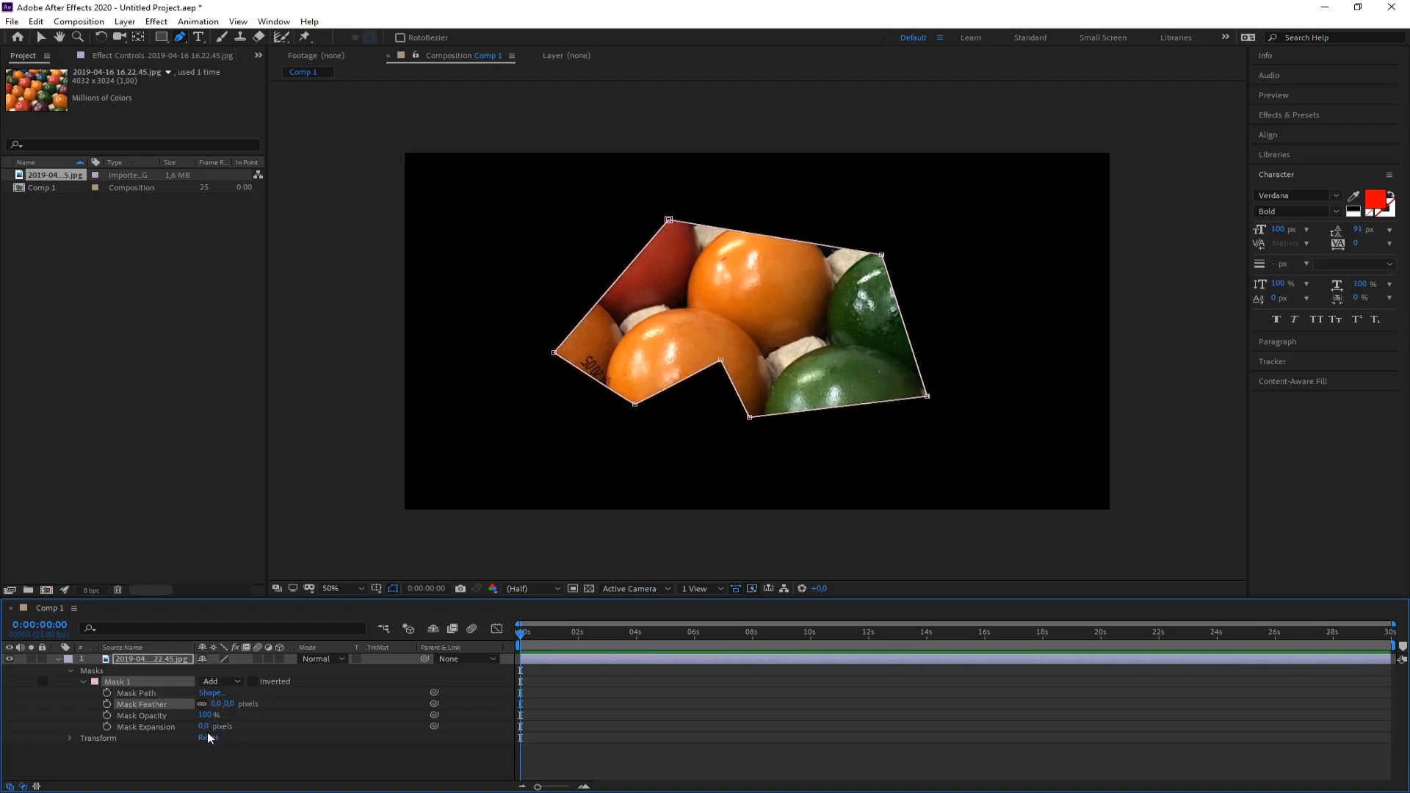
pyautogui.moveTo(202, 727); pyautogui.dragTo(267, 721)
pyautogui.click(207, 728)
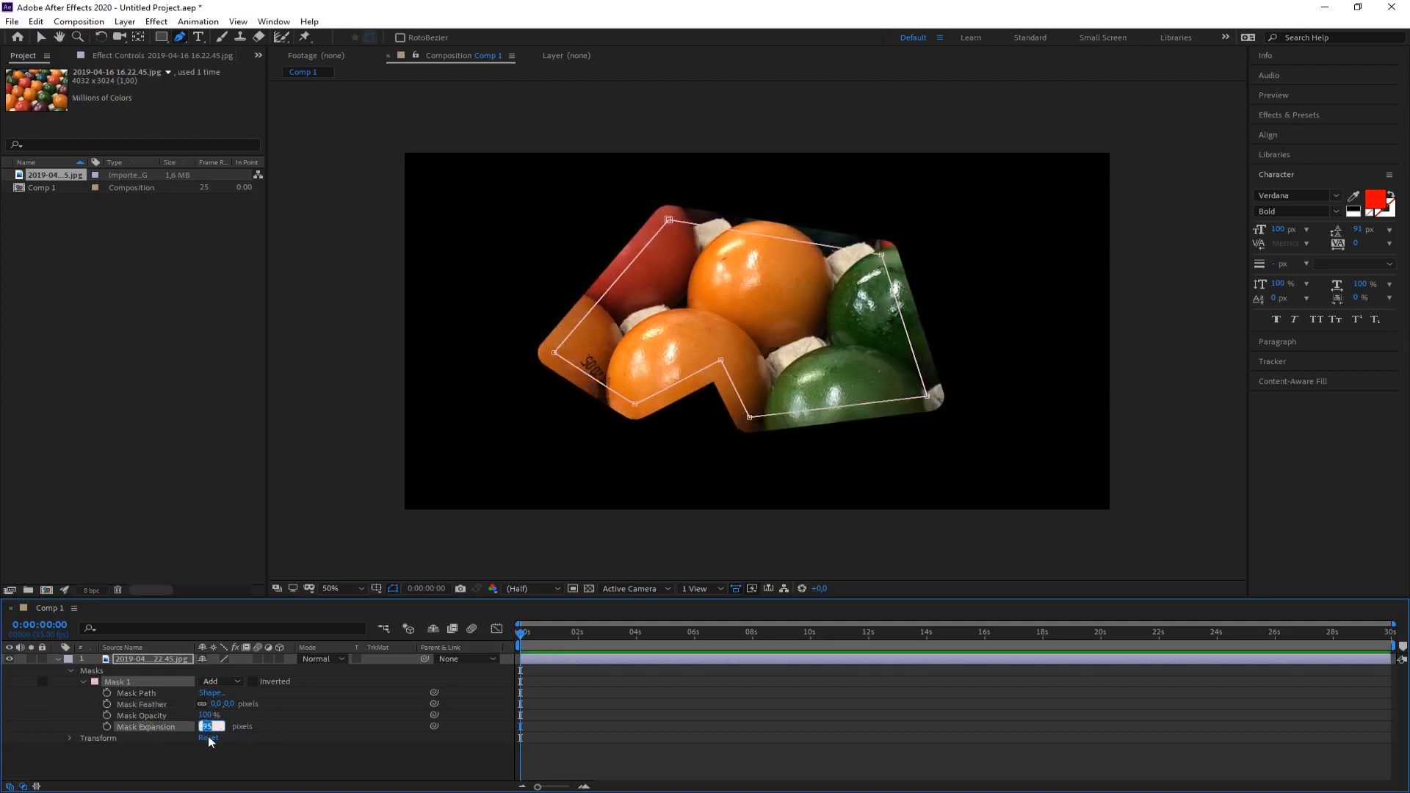
pyautogui.write('0')
pyautogui.press('Return')
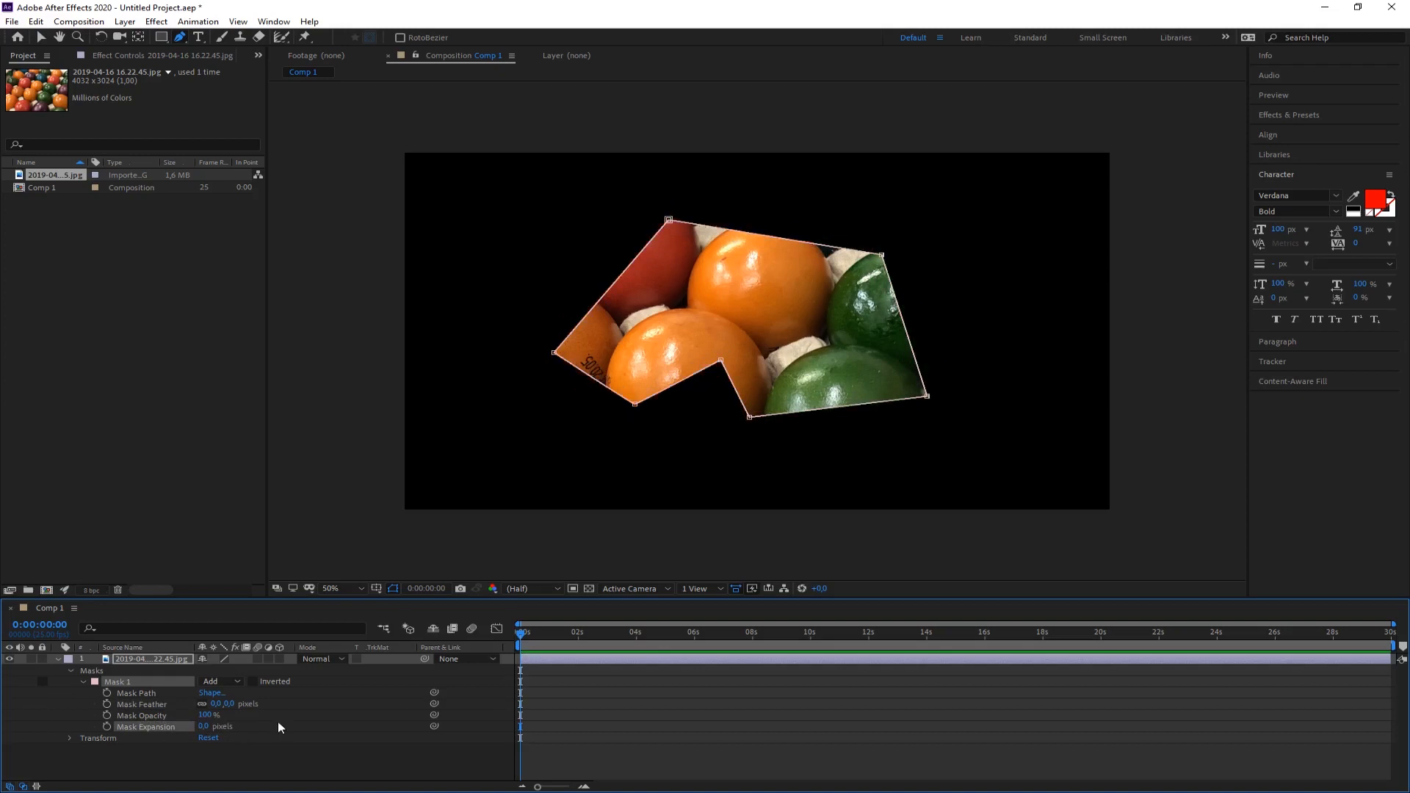
# - Reshape Mask 1 by moving its upper-left and upper-right corner points with the Selection tool
pyautogui.click(40, 36)
pyautogui.moveTo(636, 207)
pyautogui.mouseDown()
pyautogui.moveTo(694, 235)
pyautogui.moveTo(634, 204)
pyautogui.mouseUp()
pyautogui.moveTo(865, 226)
pyautogui.mouseDown()
pyautogui.moveTo(891, 285)
pyautogui.moveTo(860, 242)
pyautogui.mouseUp()
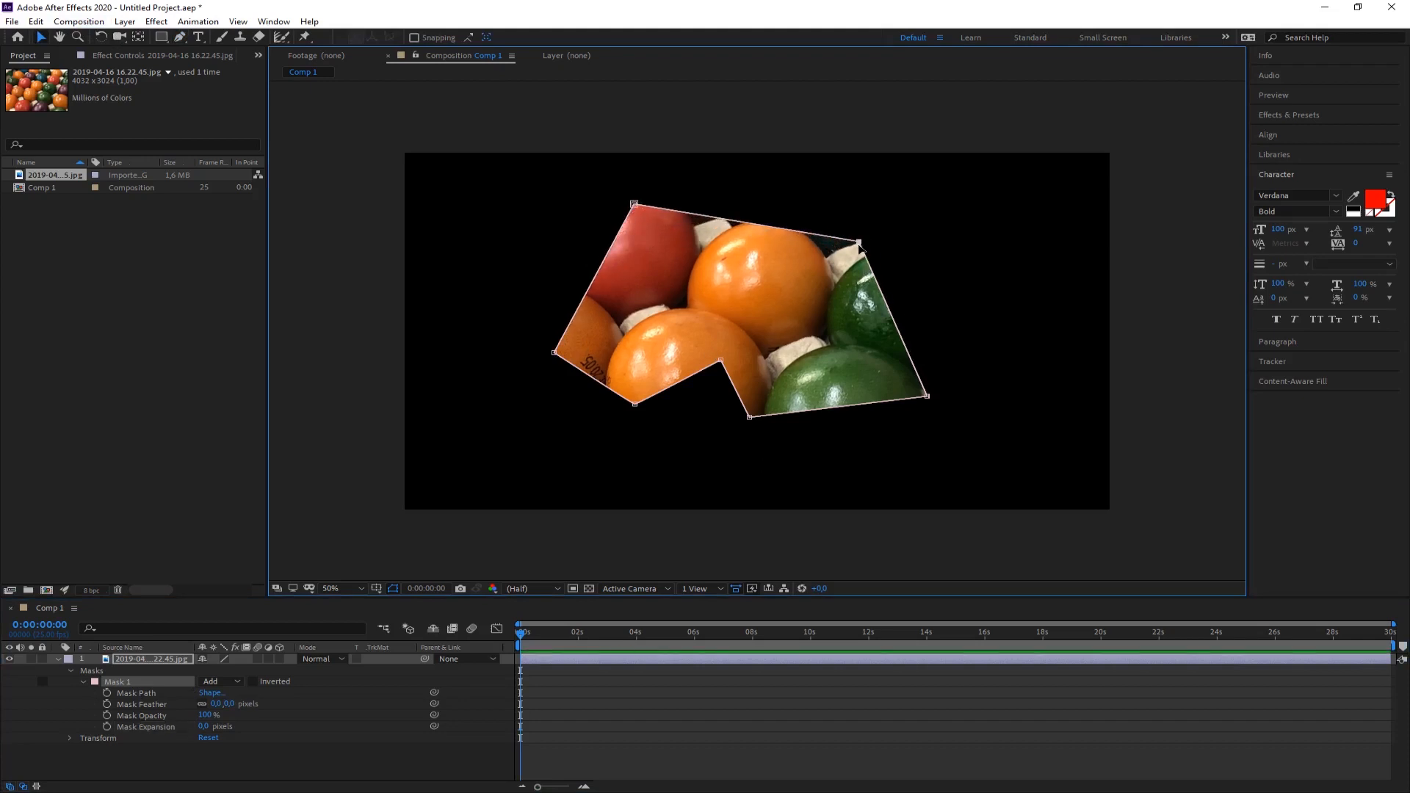
pyautogui.click(108, 694)
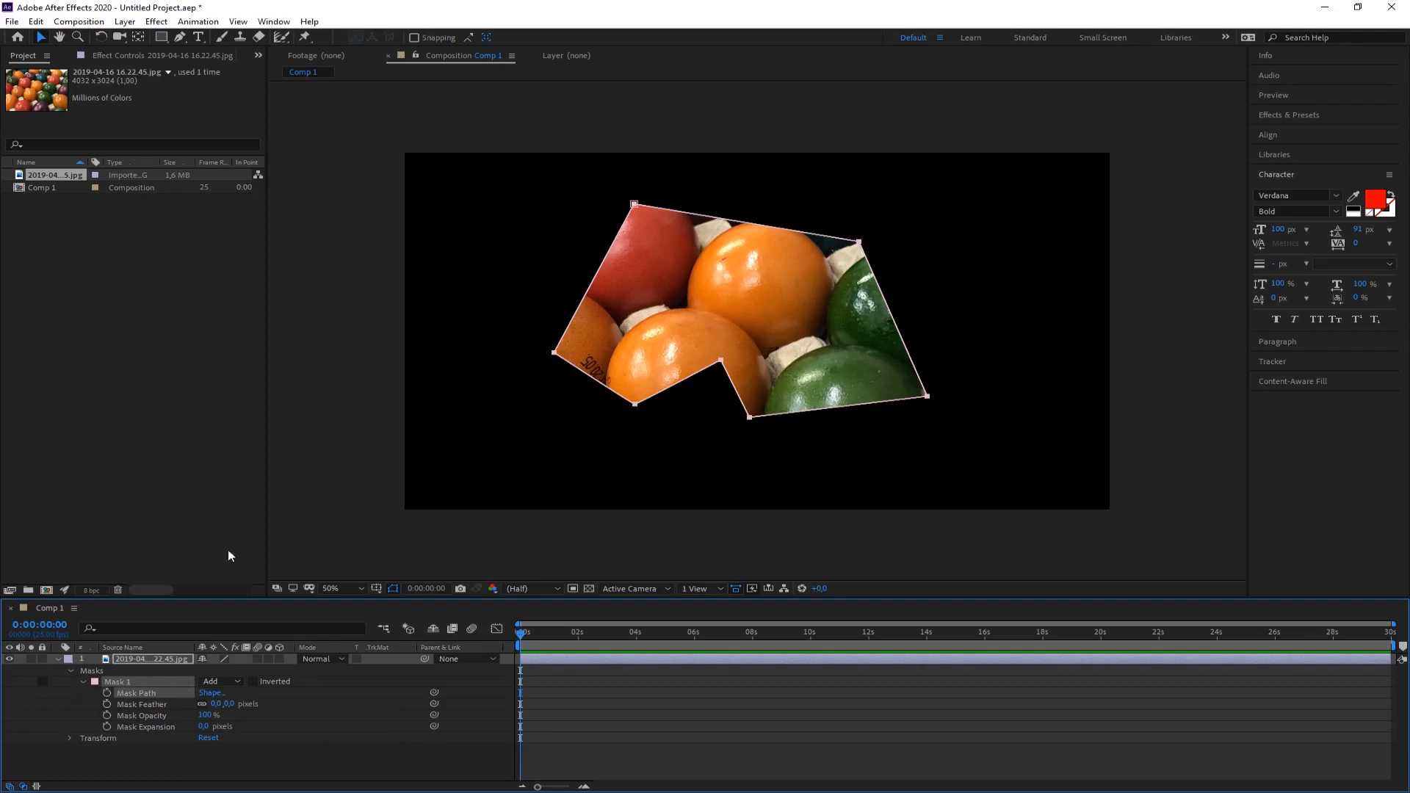
# - Draw a second closed mask with curved edges on the photo layer, to the right of the first mask
pyautogui.click(144, 660)
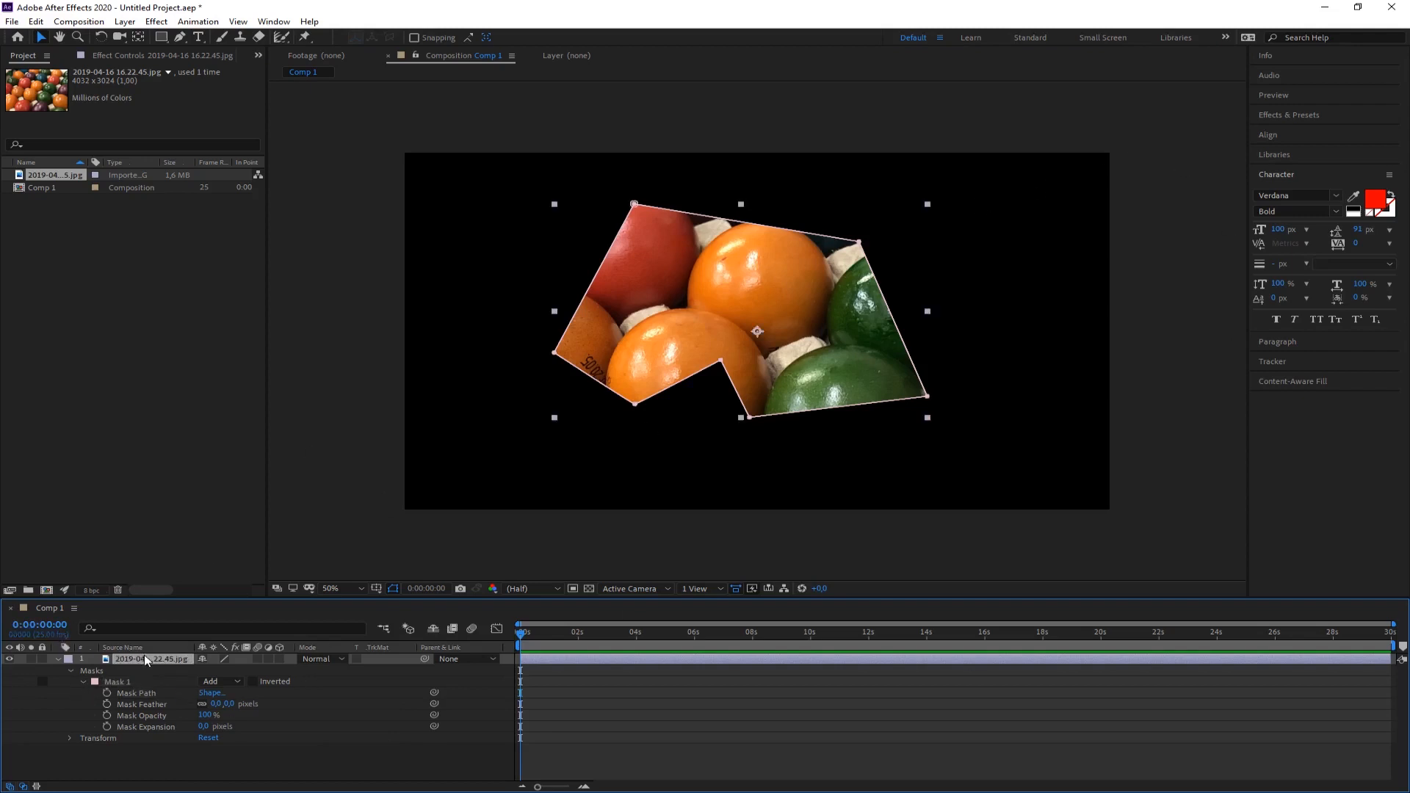
pyautogui.click(1011, 192)
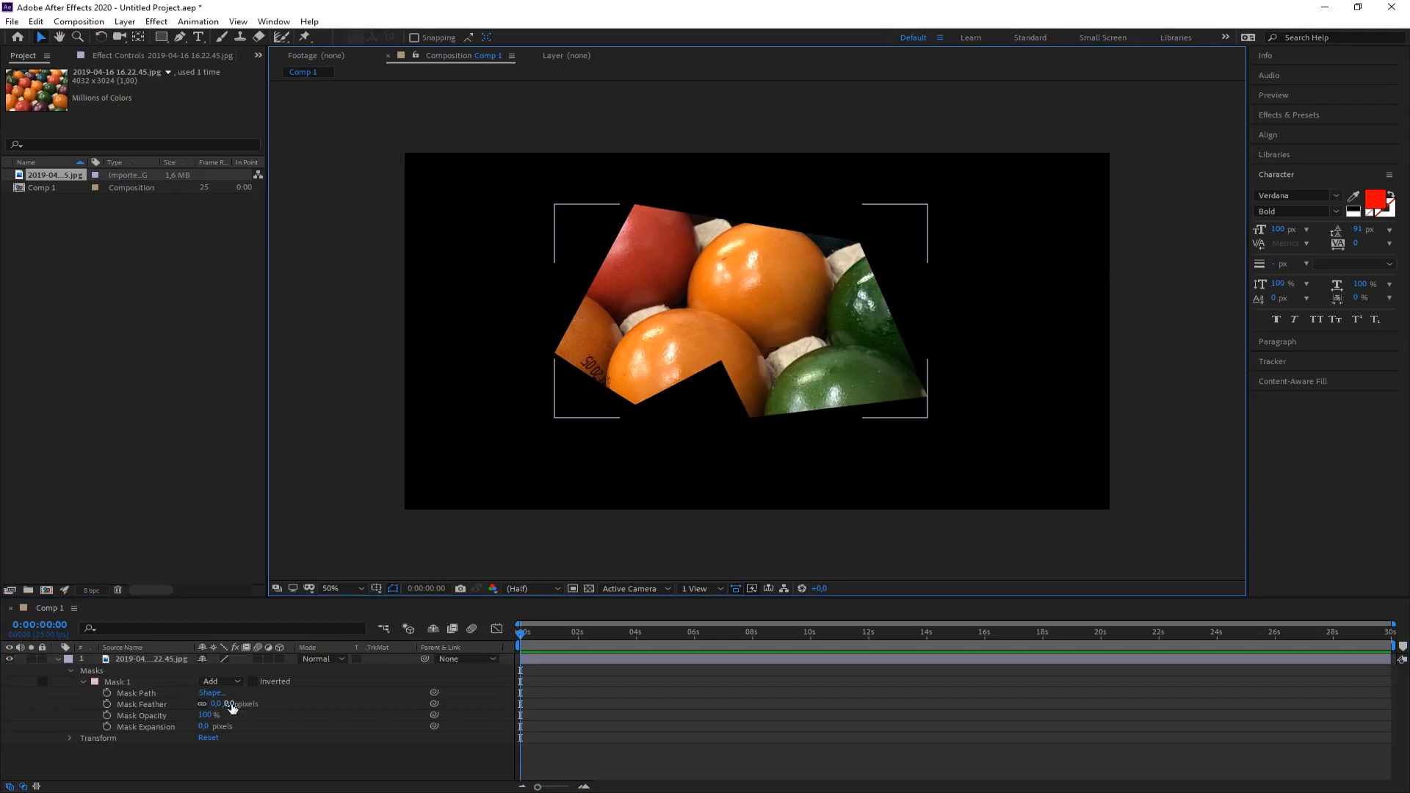
pyautogui.click(133, 658)
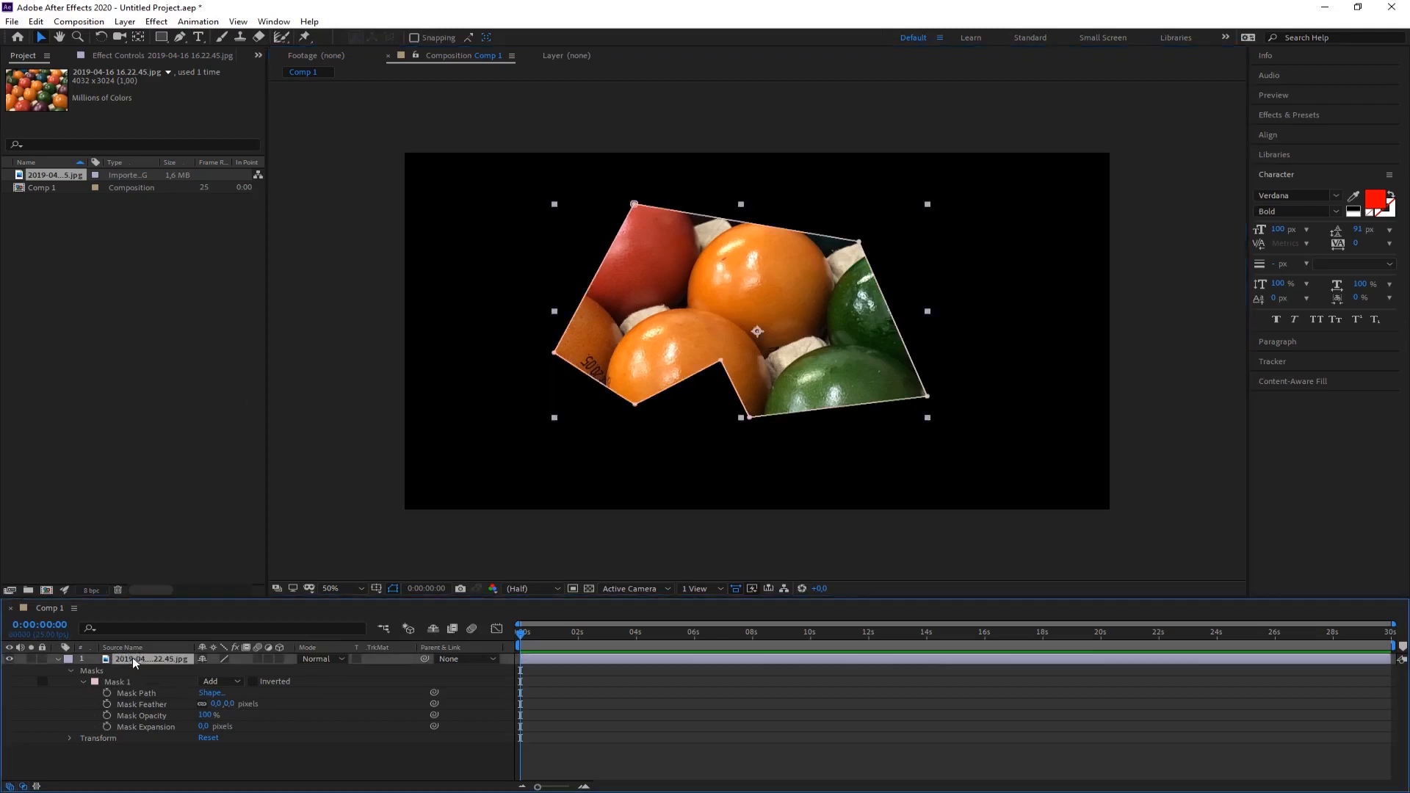
pyautogui.click(180, 37)
pyautogui.click(990, 182)
pyautogui.click(962, 216)
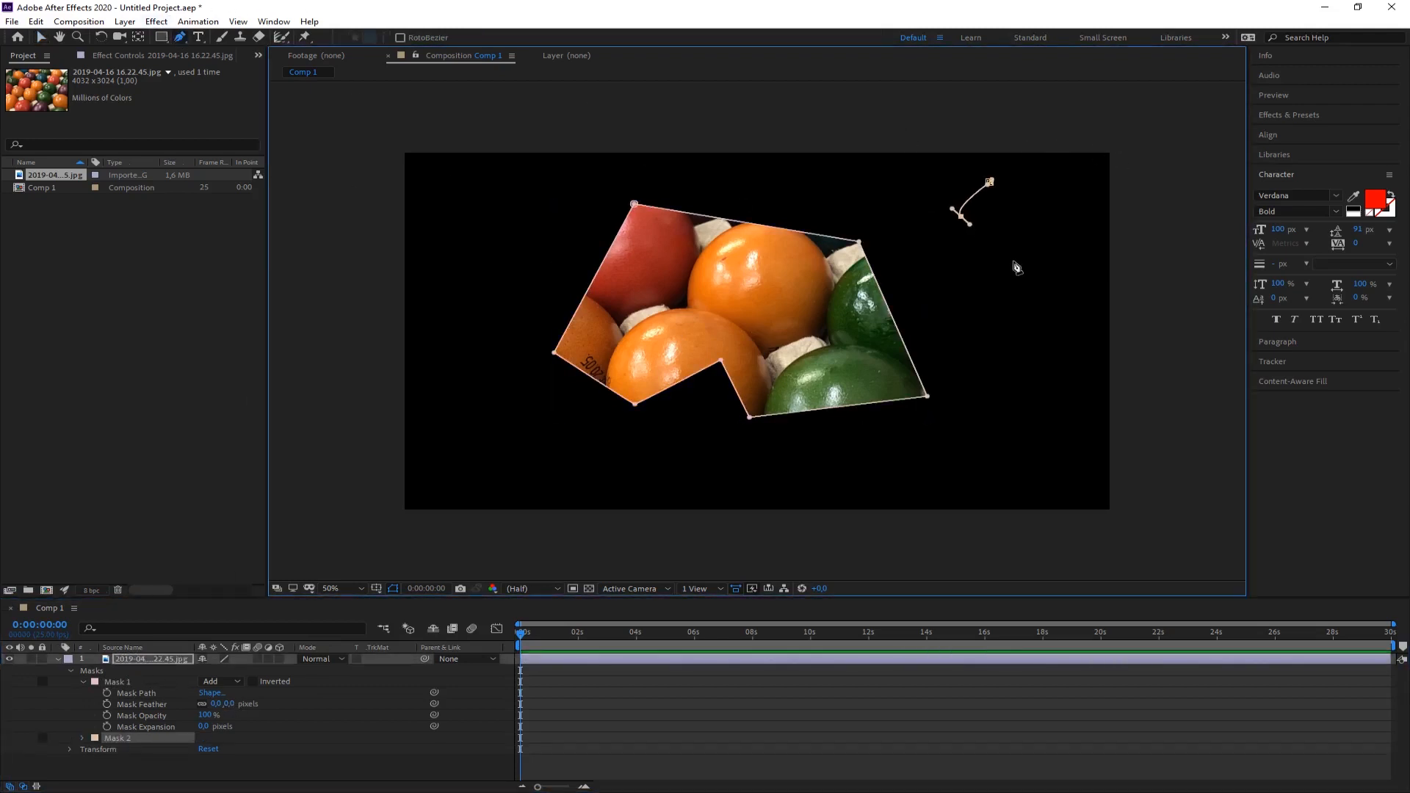
pyautogui.click(1014, 260)
pyautogui.click(973, 312)
pyautogui.moveTo(1025, 341)
pyautogui.mouseDown()
pyautogui.moveTo(1057, 267)
pyautogui.moveTo(1033, 204)
pyautogui.moveTo(983, 188)
pyautogui.mouseUp()
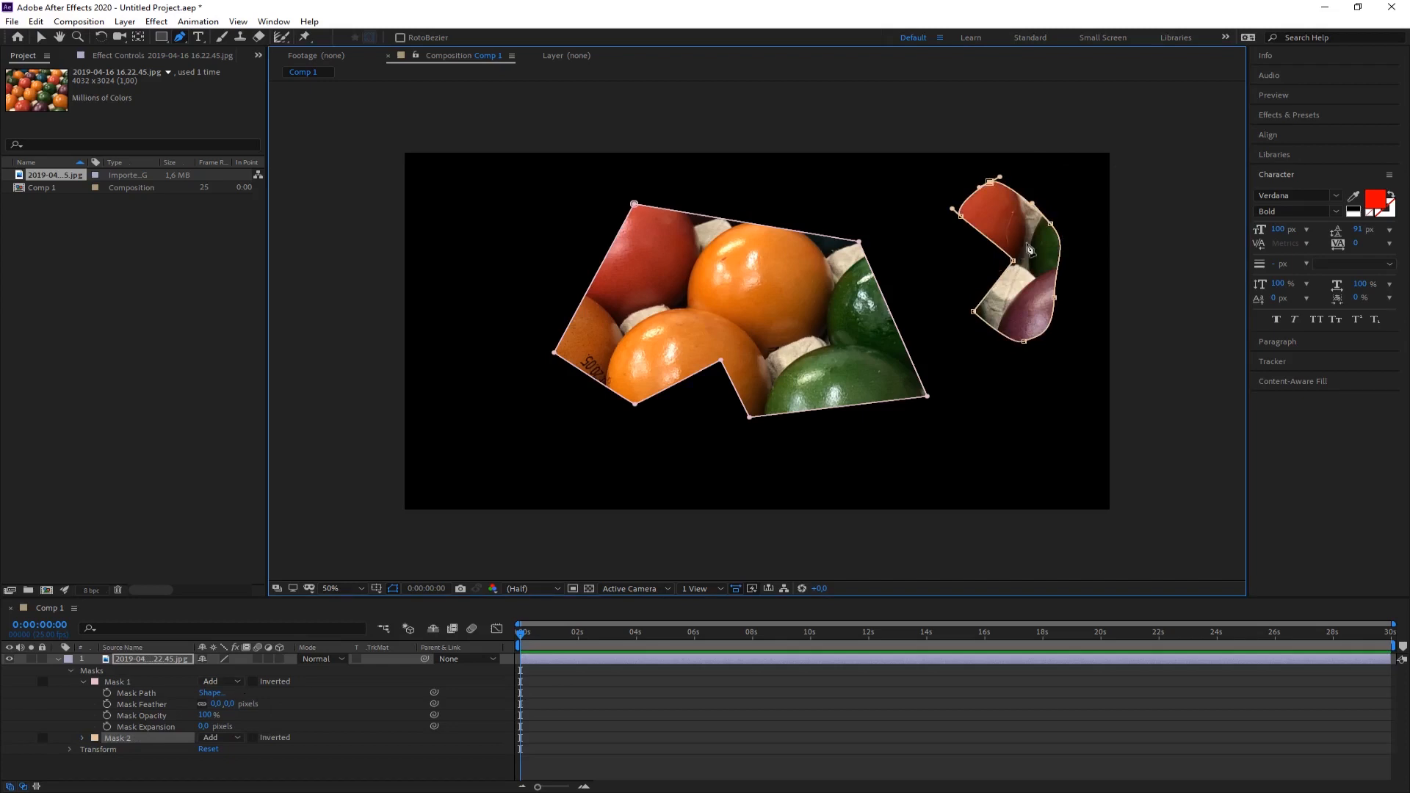
# - Expand Mask 2's properties and set its mode to Subtract
pyautogui.click(82, 739)
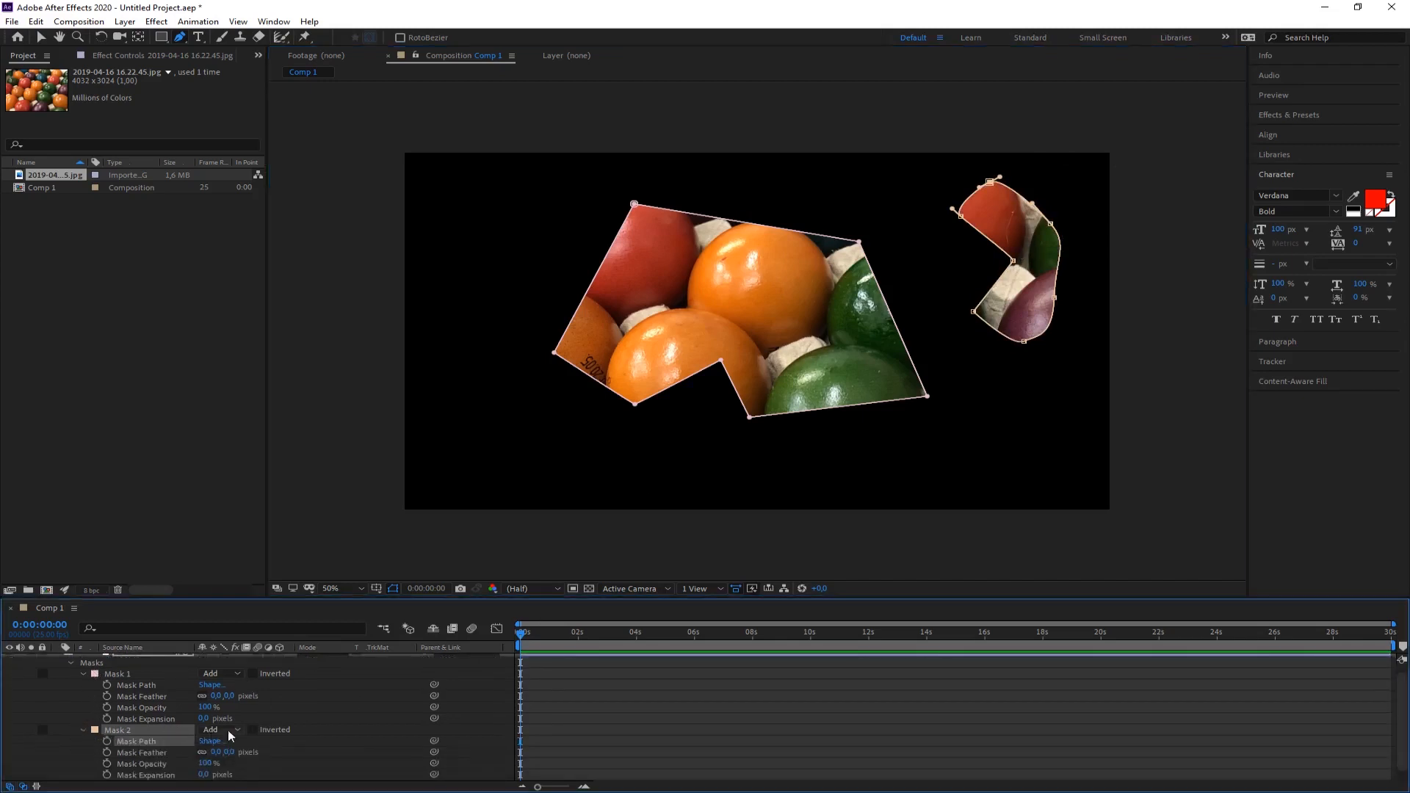
pyautogui.click(253, 731)
pyautogui.click(236, 720)
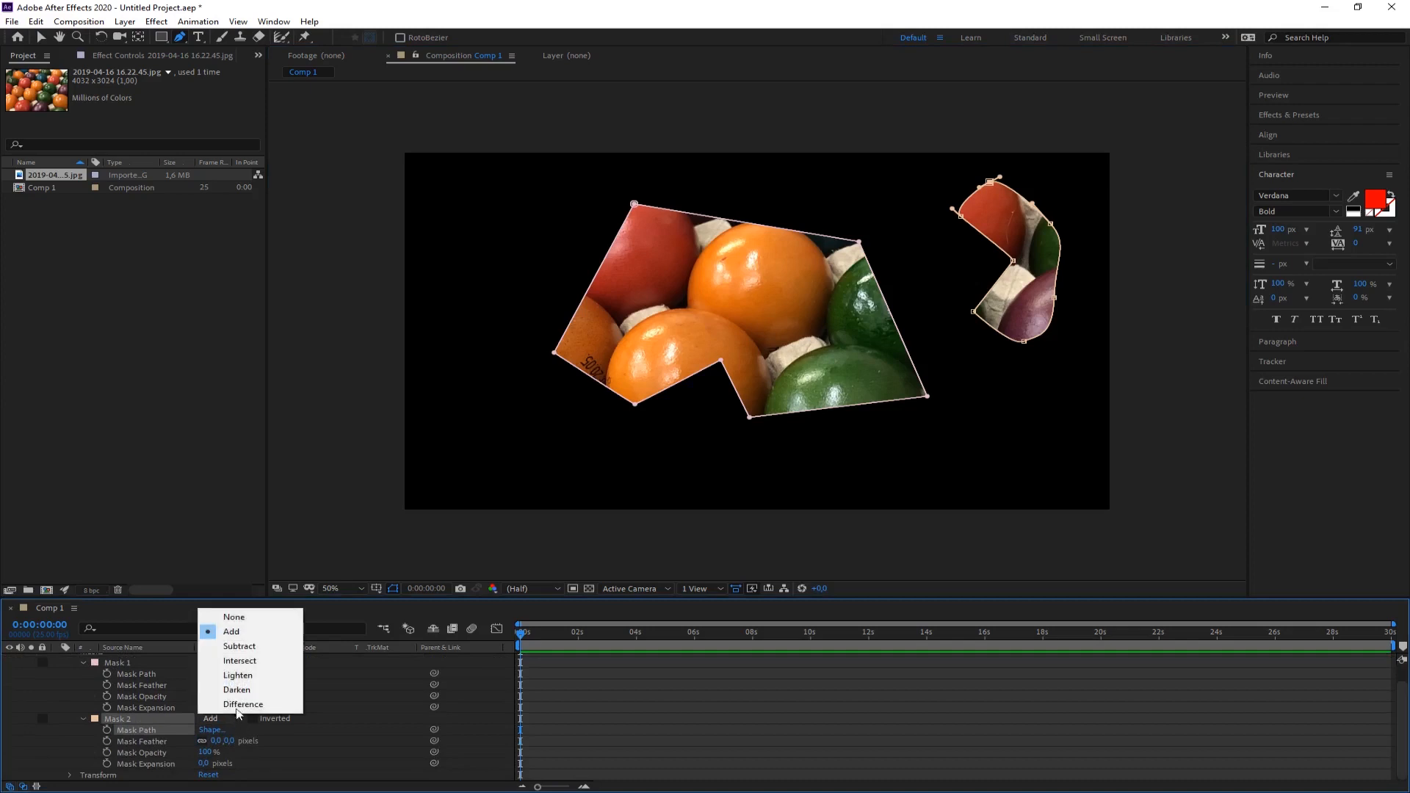
pyautogui.click(246, 647)
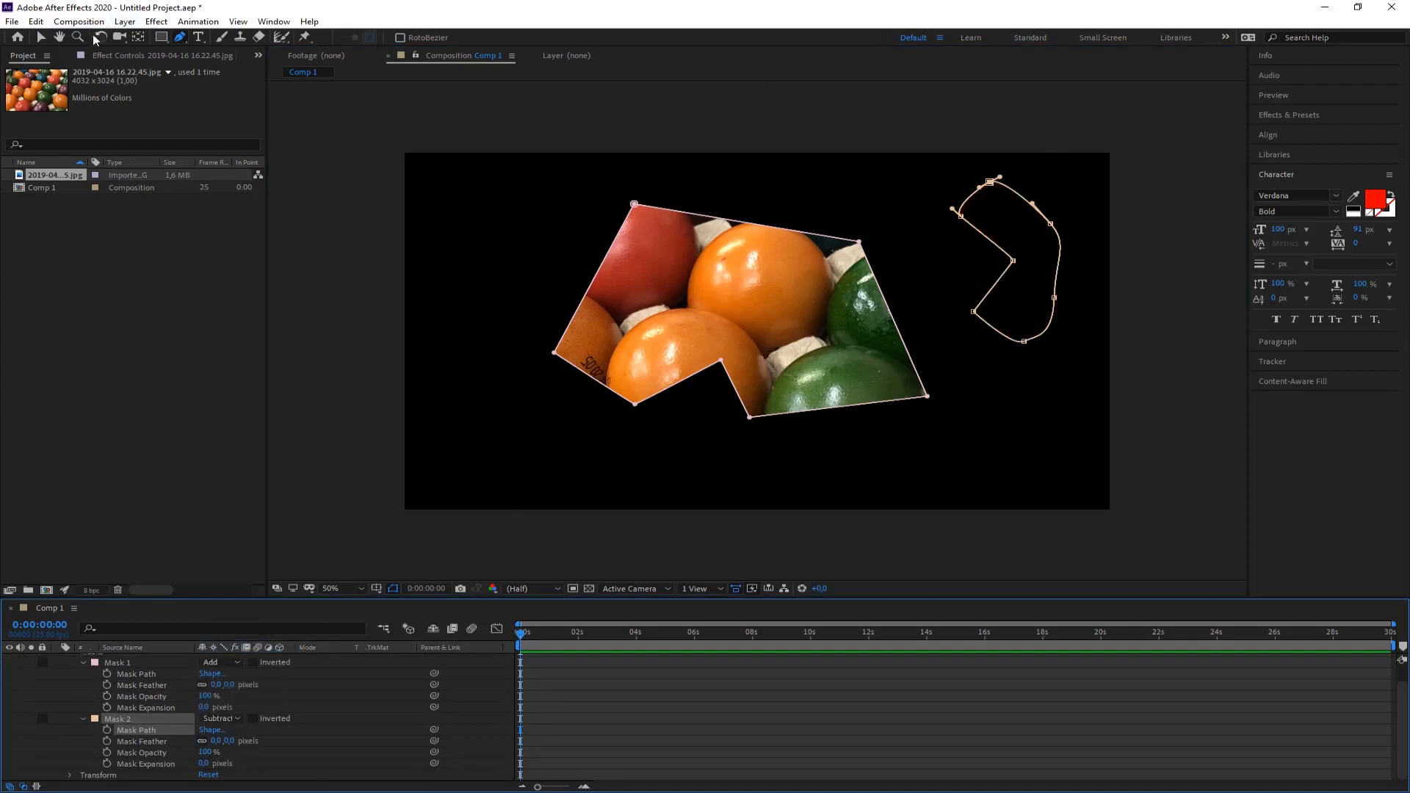
# - Bend the upper-left edge of Mask 2 into a curve and move the mask slightly down and to the left
pyautogui.click(42, 37)
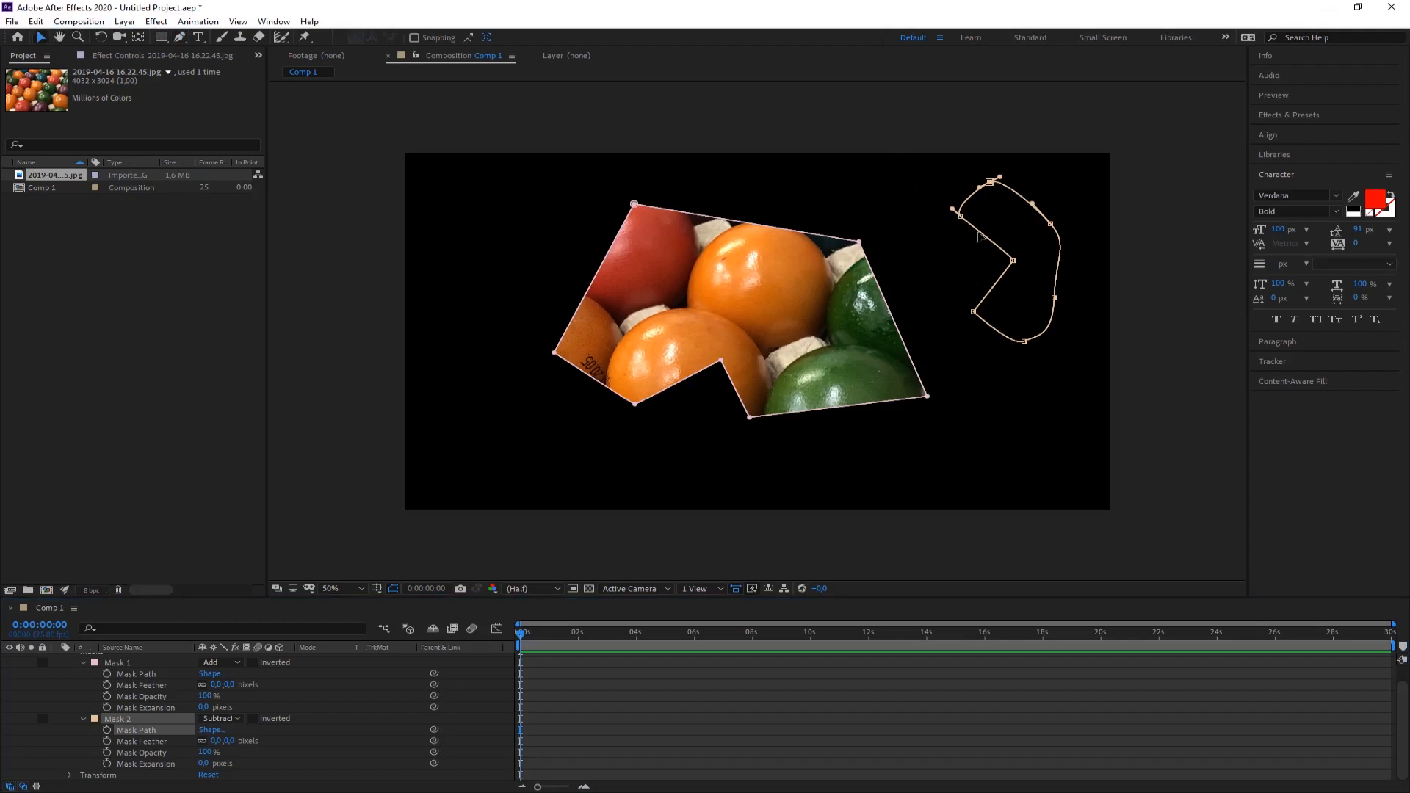
pyautogui.moveTo(978, 235); pyautogui.dragTo(946, 248)
pyautogui.moveTo(943, 160); pyautogui.dragTo(1000, 365)
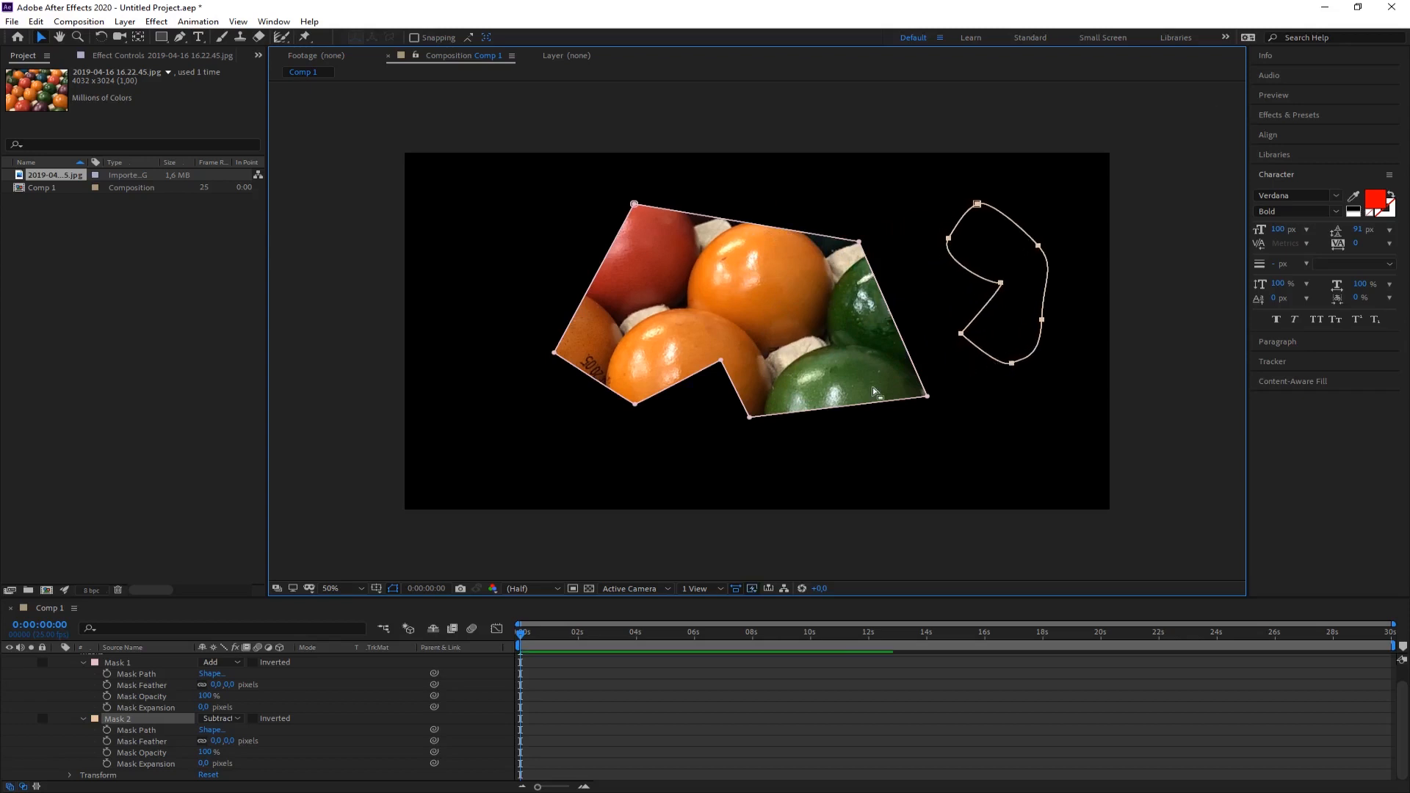
# - Try the Intersect mode on Mask 2 by moving it over Mask 1, take it back off, and set its mode to Add
pyautogui.click(234, 719)
pyautogui.click(239, 662)
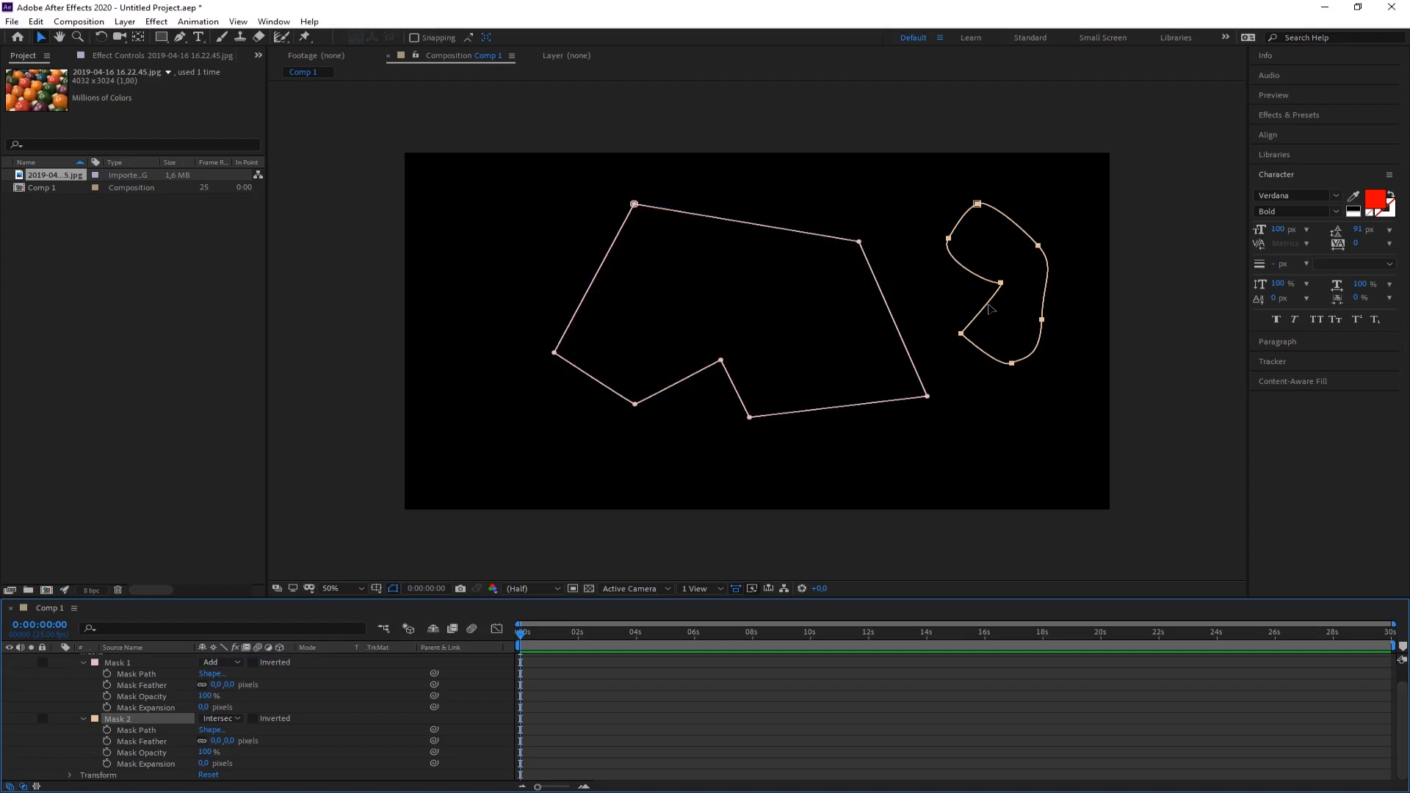
pyautogui.moveTo(991, 308); pyautogui.dragTo(788, 391)
pyautogui.hotkey('ctrl', 'z')
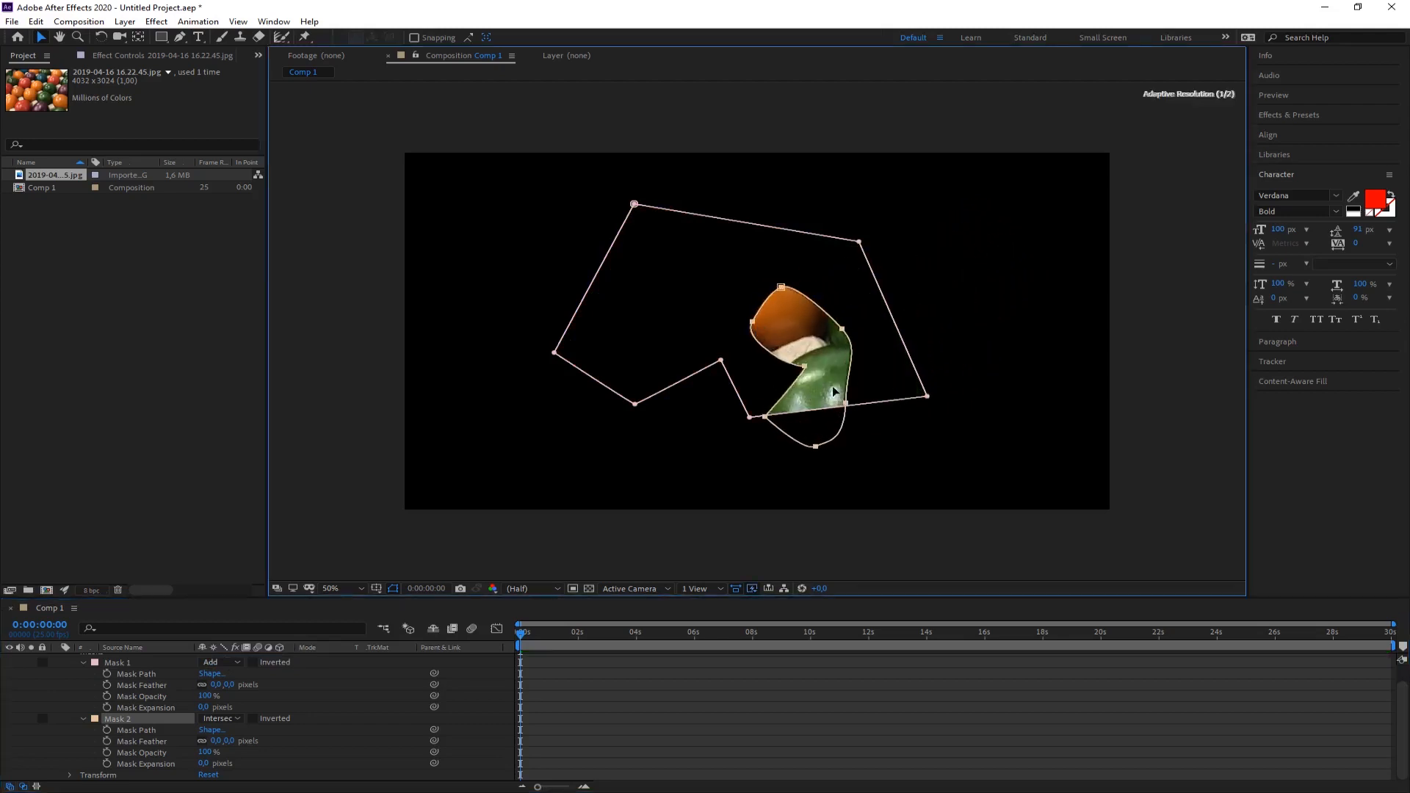
pyautogui.click(231, 717)
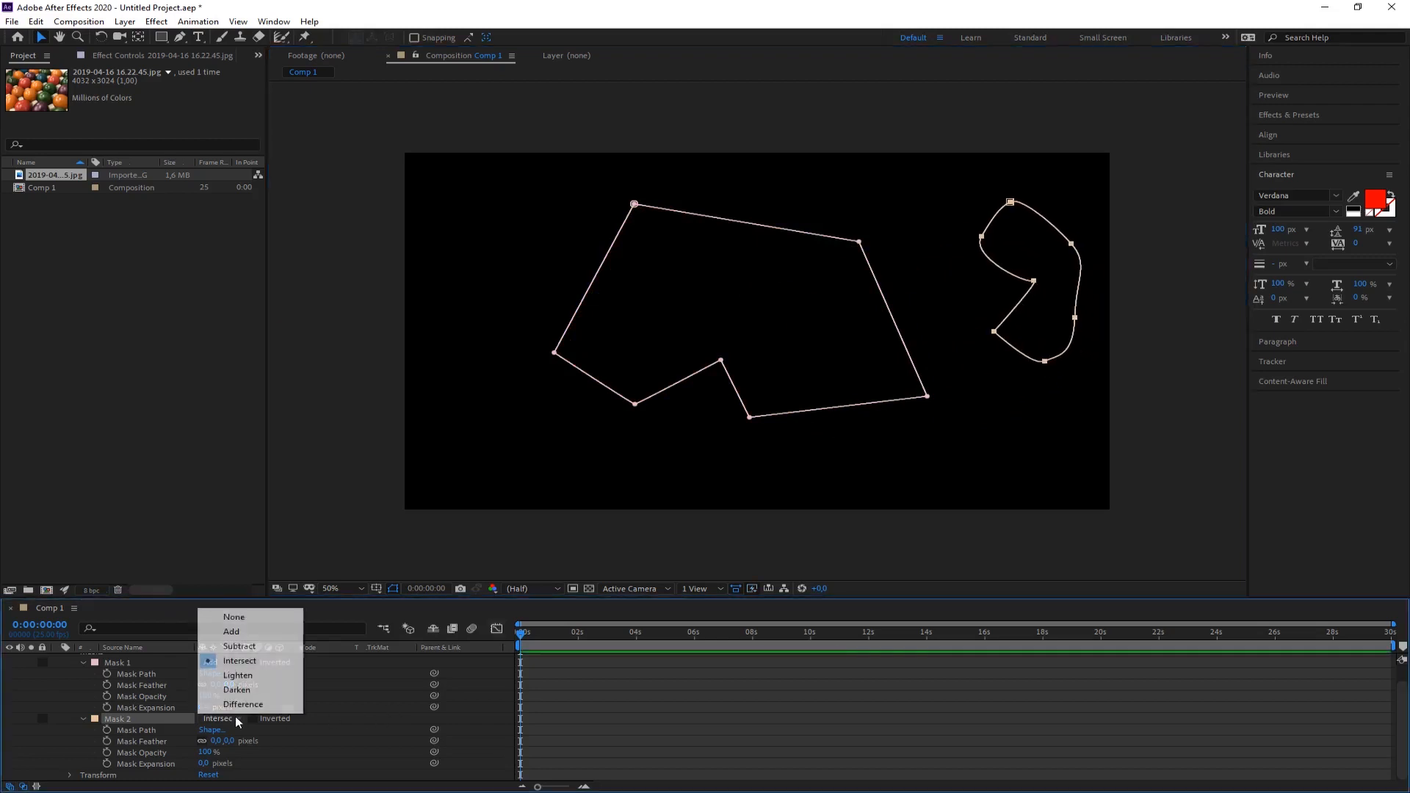
pyautogui.click(232, 630)
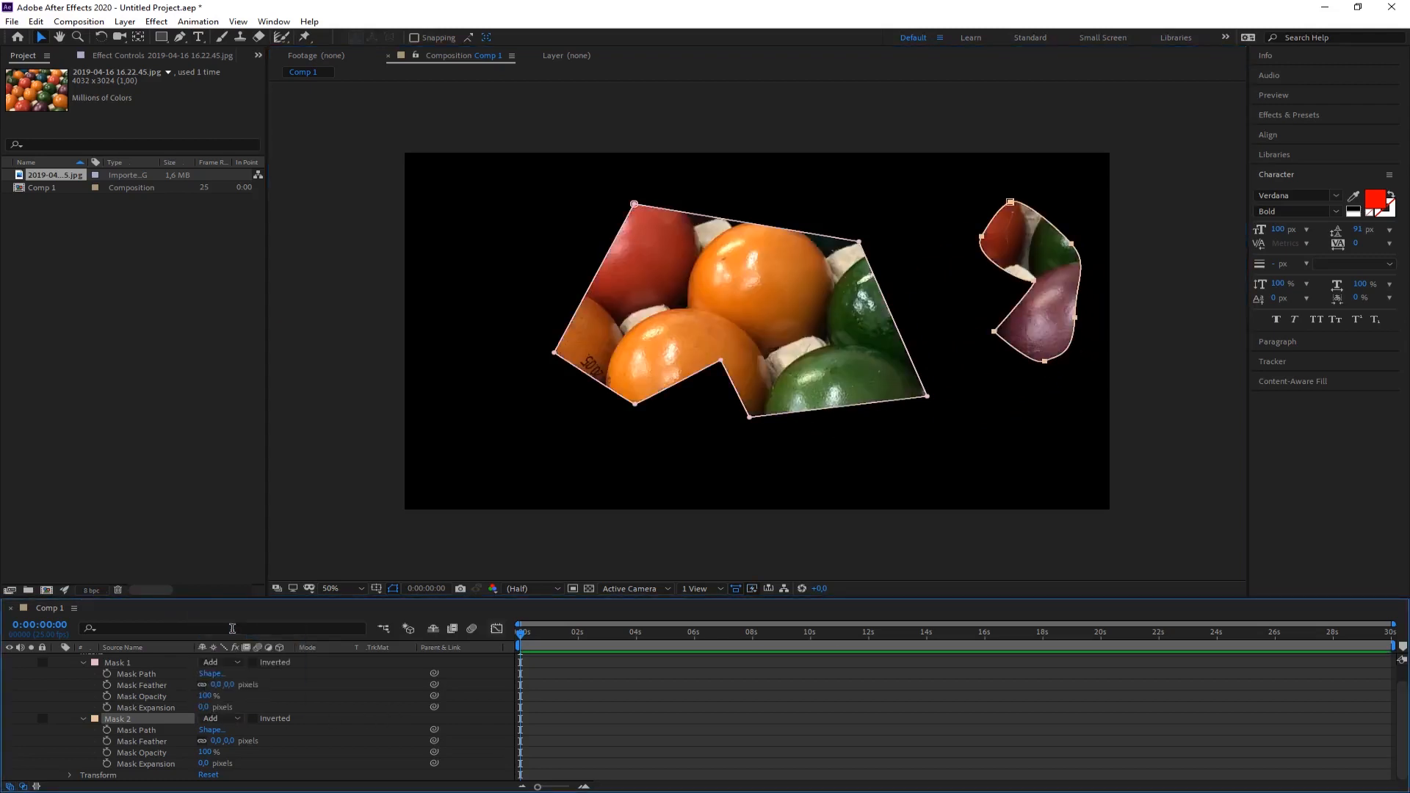
# - Collapse the properties of Mask 2 and Mask 1, the Masks group and the photo layer in the timeline
pyautogui.click(239, 717)
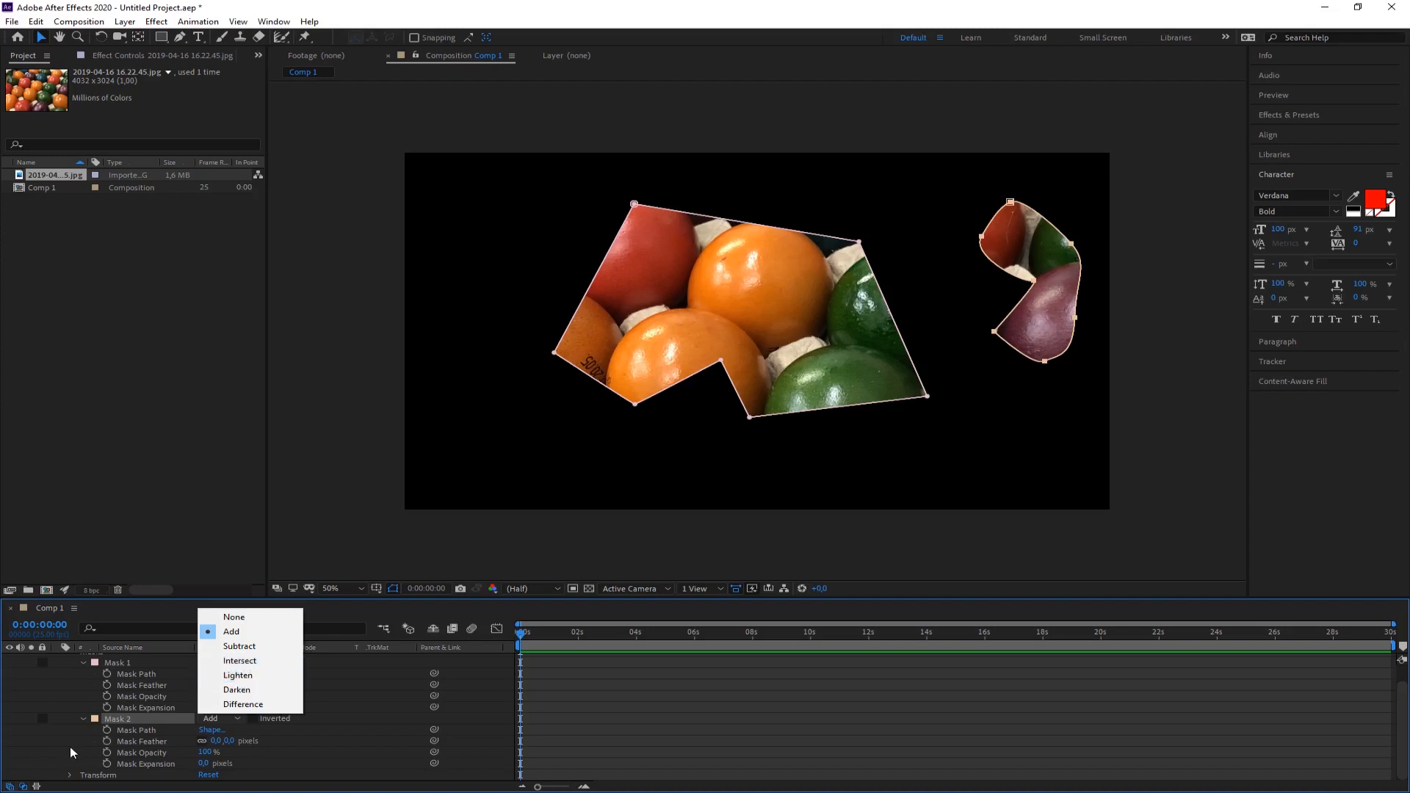
pyautogui.click(85, 719)
pyautogui.click(85, 720)
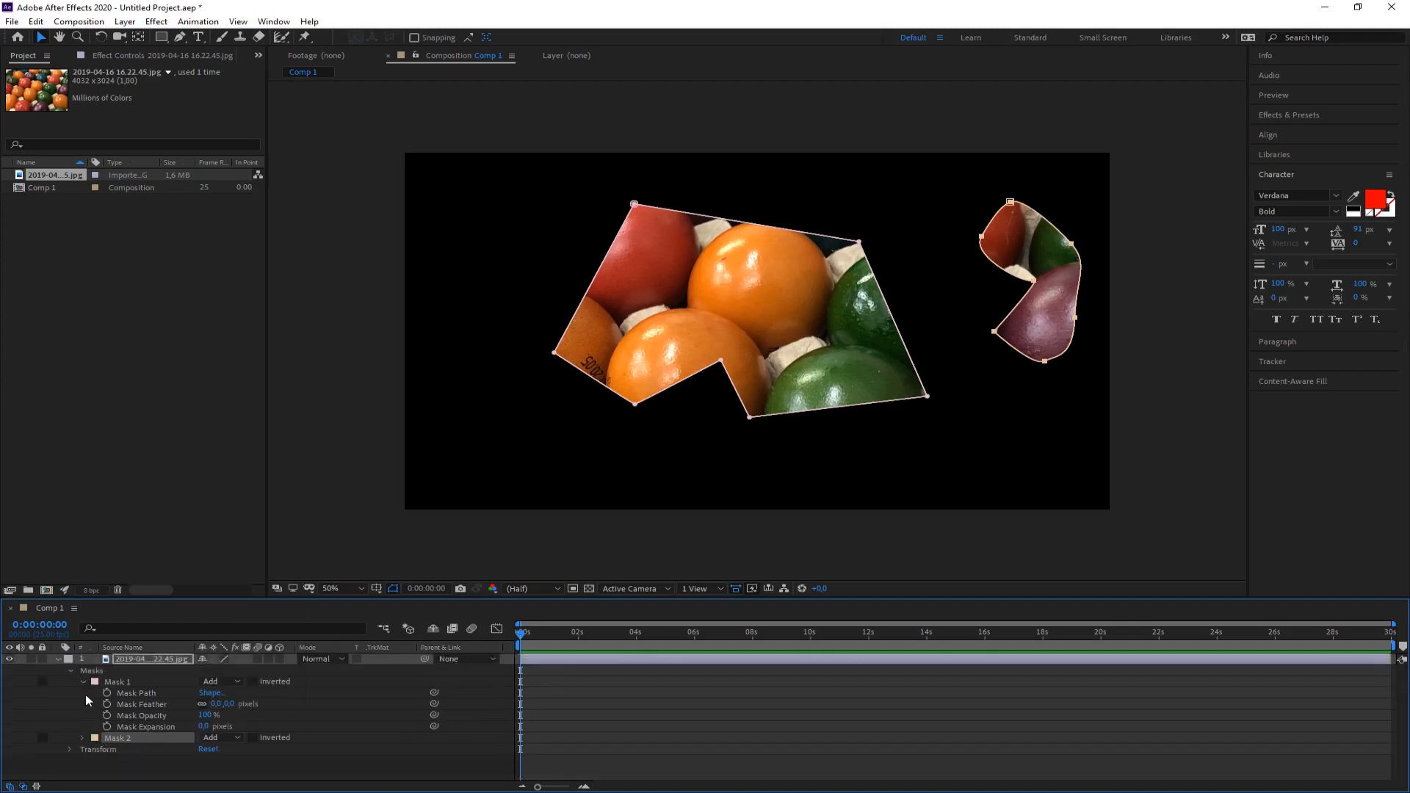
pyautogui.click(83, 682)
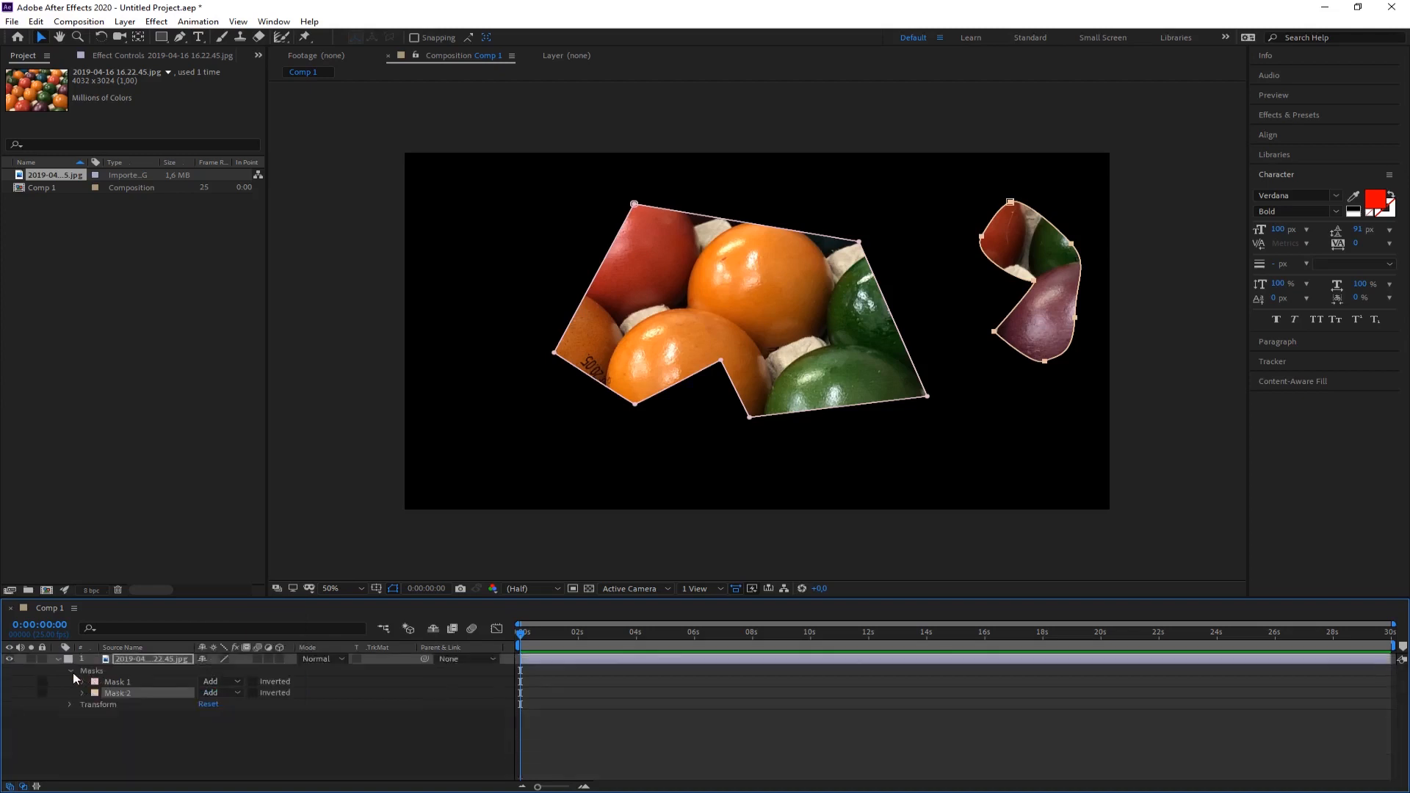
pyautogui.click(71, 672)
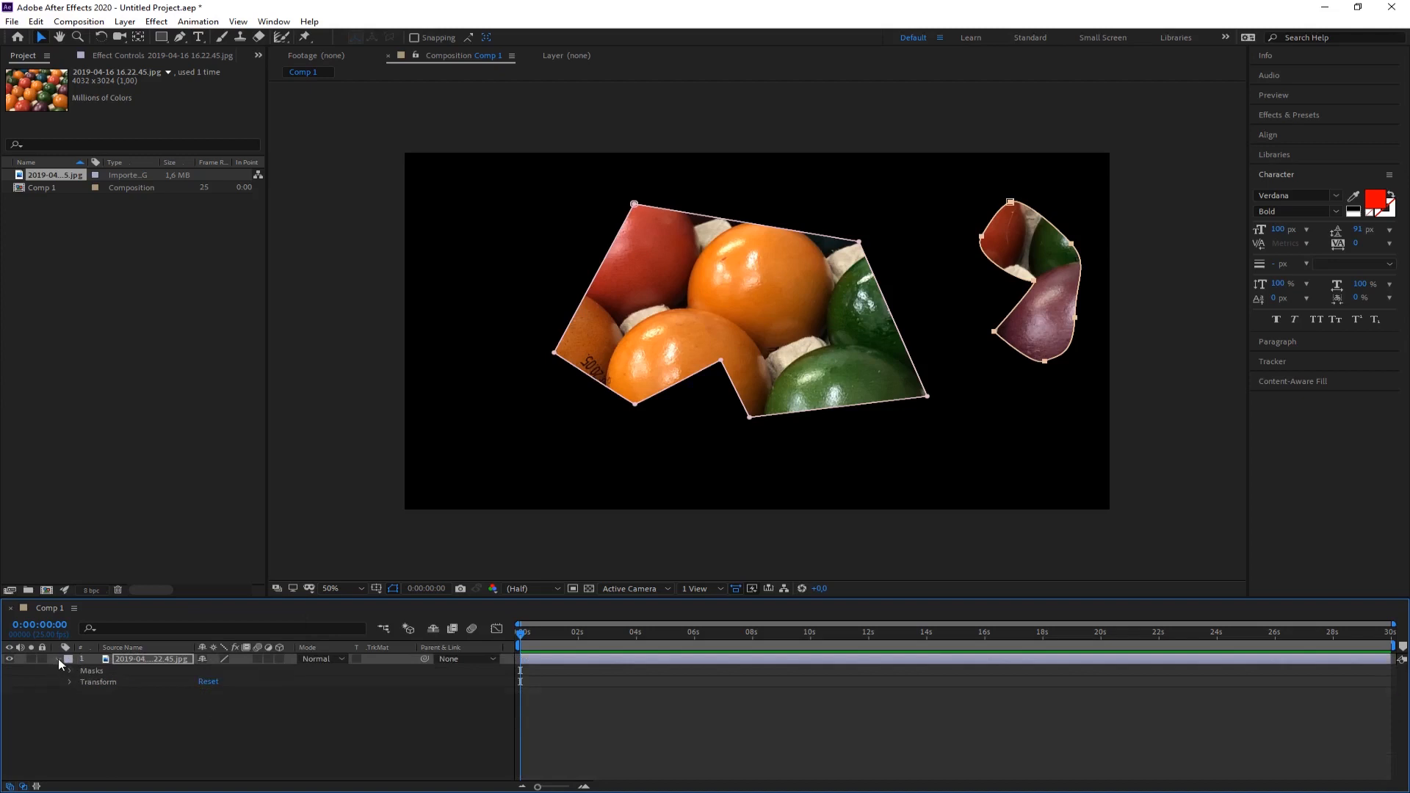
pyautogui.click(59, 658)
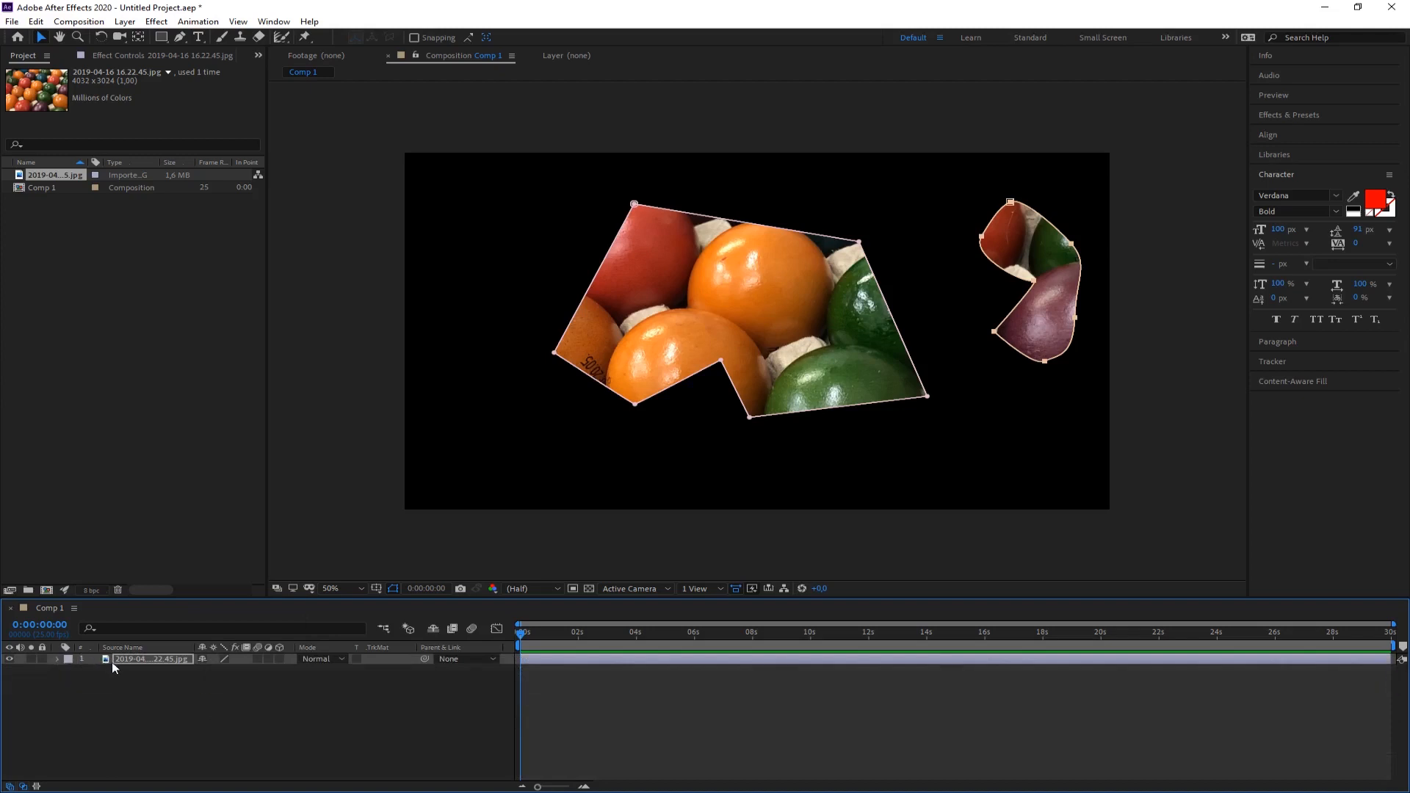
# - Hide the mask outlines in the composition viewer and leave the photo layer deselected
pyautogui.click(331, 465)
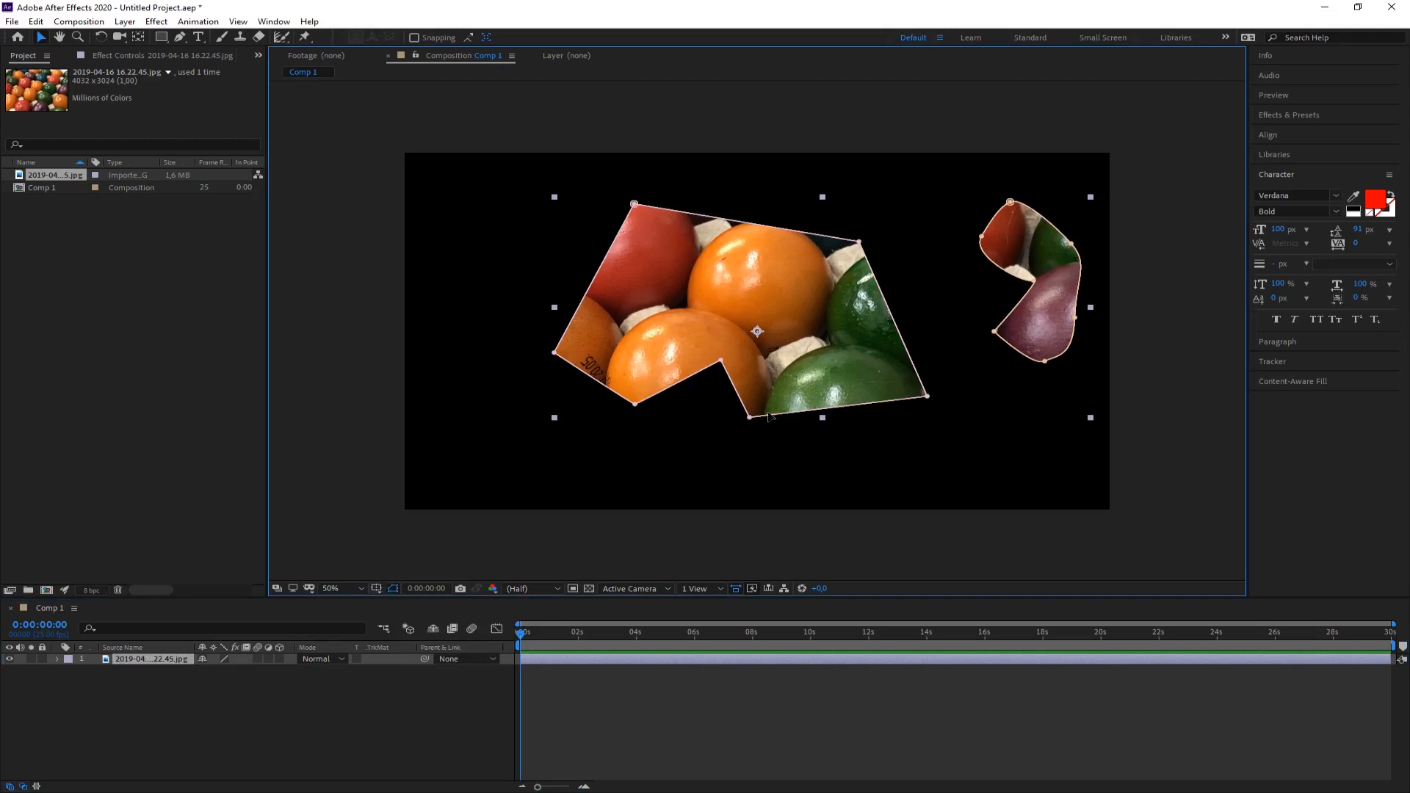
pyautogui.click(394, 588)
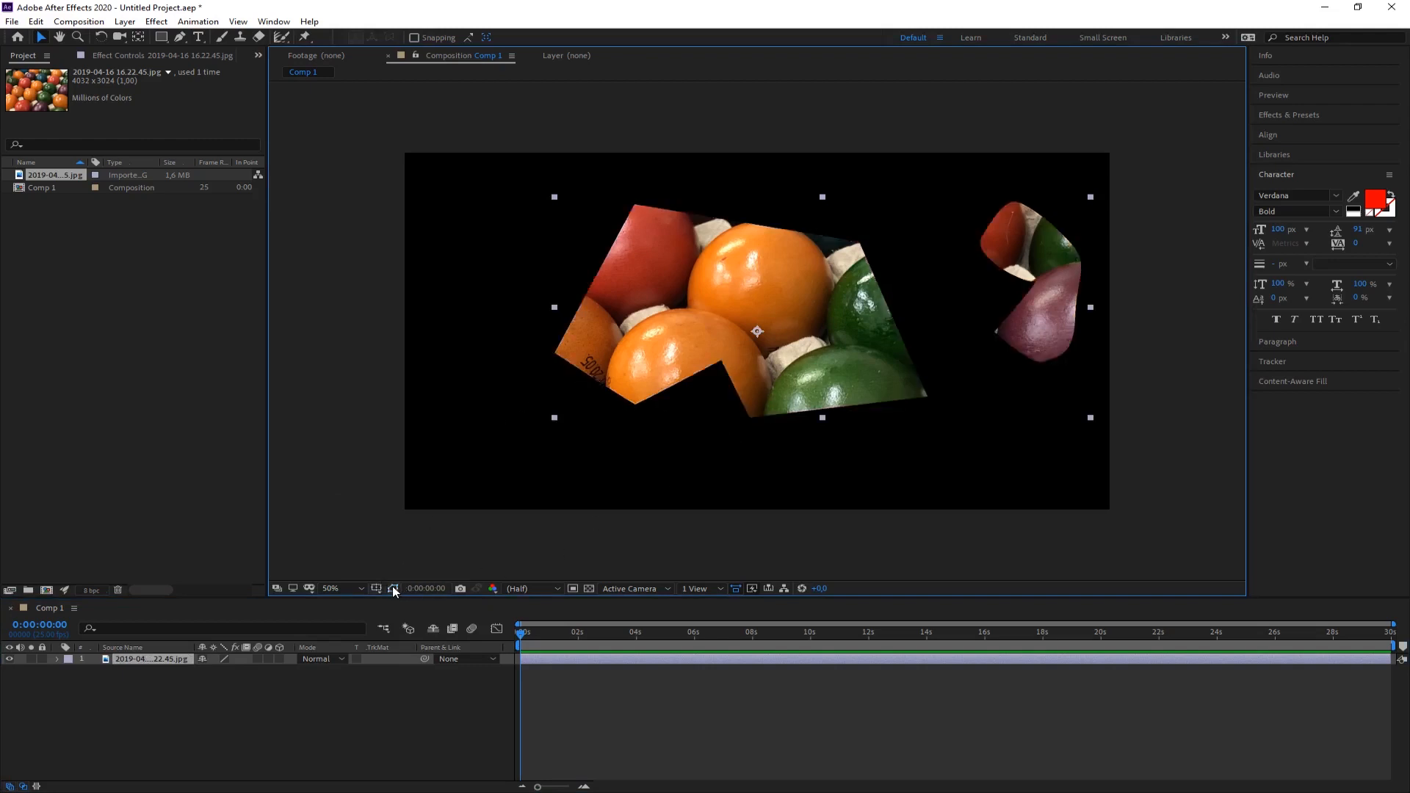
pyautogui.click(556, 551)
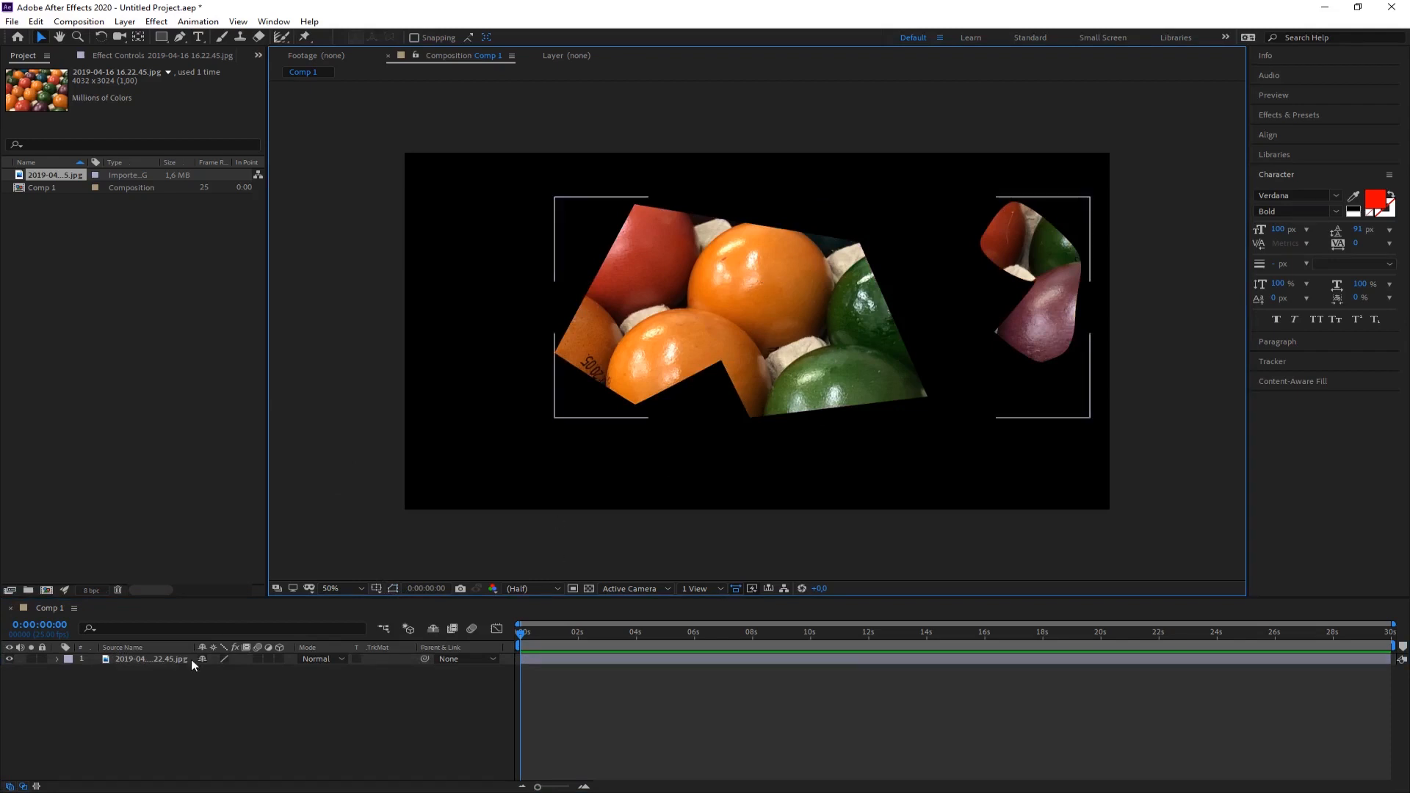
pyautogui.click(144, 659)
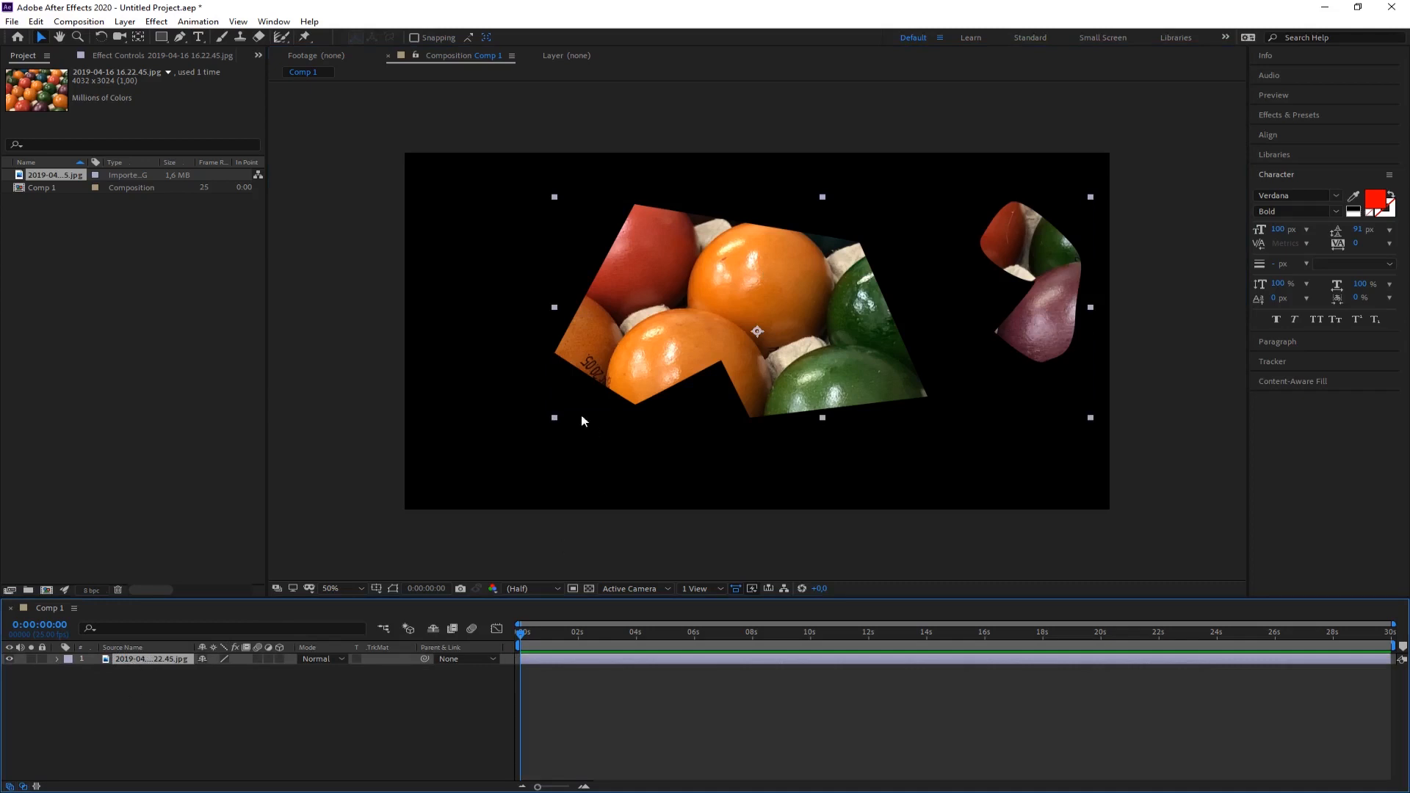
pyautogui.moveTo(488, 475); pyautogui.dragTo(453, 470)
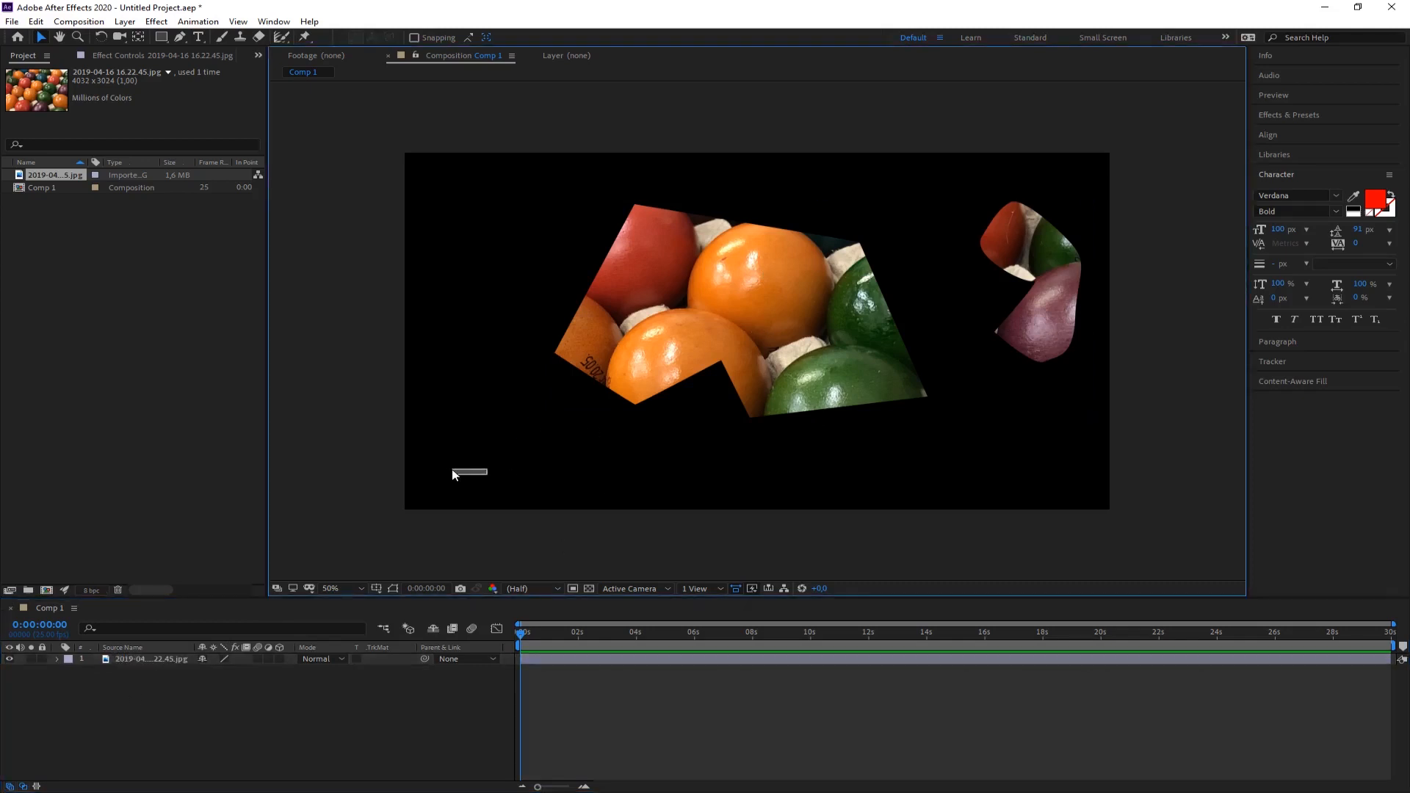
# - Shift the masked photo layer slightly to the left, set its rotation to 17°, and collapse its properties
pyautogui.click(140, 660)
pyautogui.press('p')
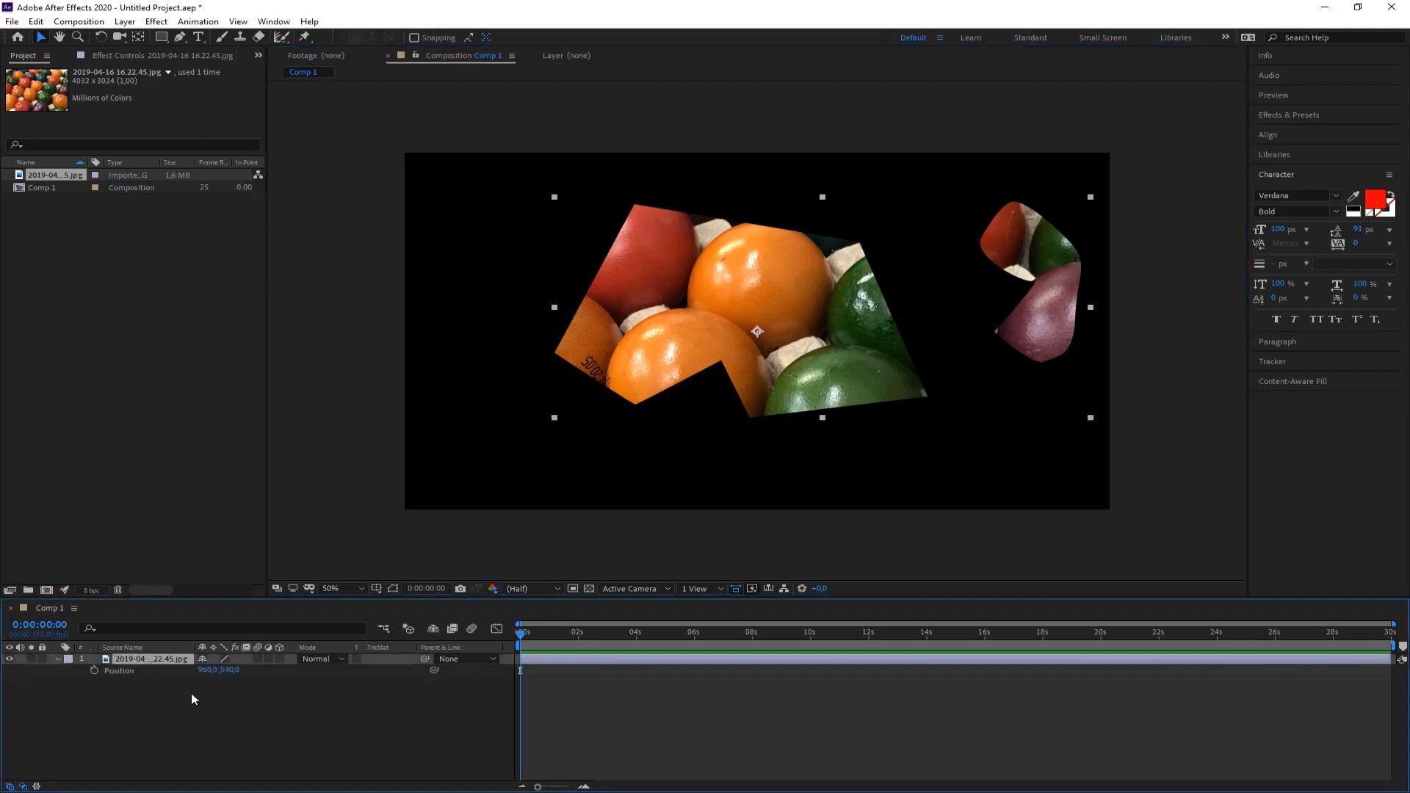
pyautogui.moveTo(208, 674)
pyautogui.mouseDown()
pyautogui.moveTo(265, 675)
pyautogui.moveTo(85, 676)
pyautogui.moveTo(363, 682)
pyautogui.moveTo(86, 684)
pyautogui.moveTo(262, 684)
pyautogui.moveTo(183, 675)
pyautogui.moveTo(236, 674)
pyautogui.mouseUp()
pyautogui.press('r')
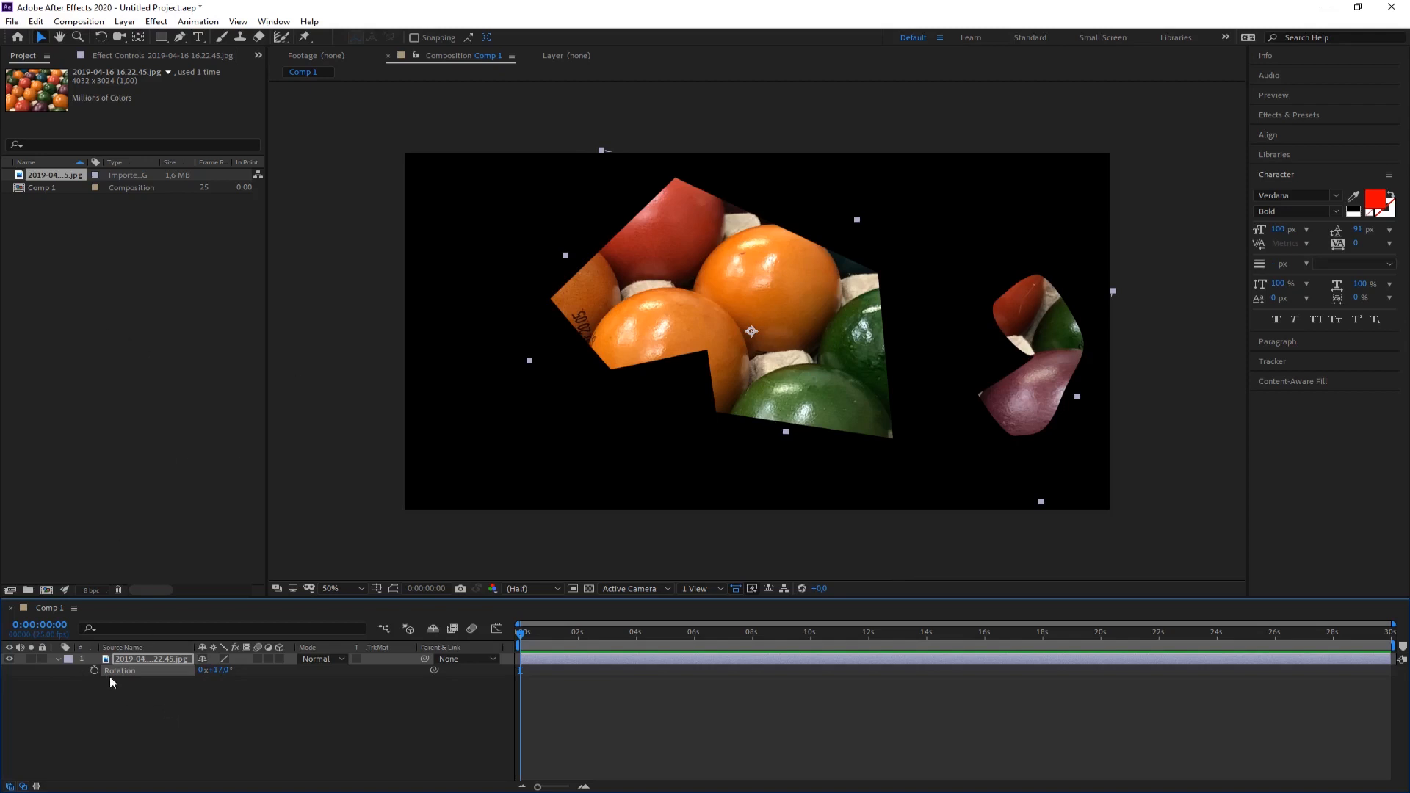
pyautogui.click(58, 659)
# - Delete the masked photo layer and add the original photo to the composition again as an unmasked layer
pyautogui.click(131, 266)
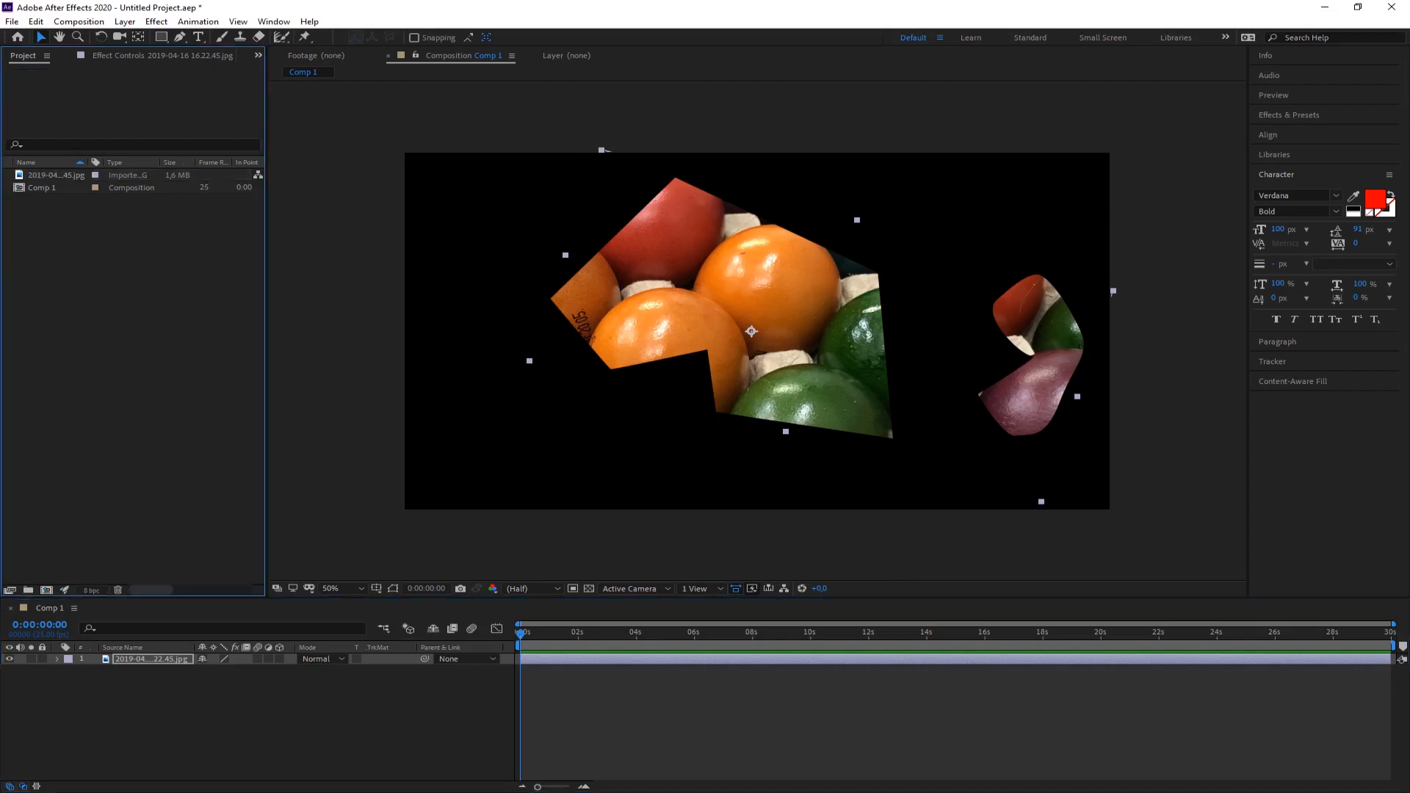
pyautogui.click(144, 661)
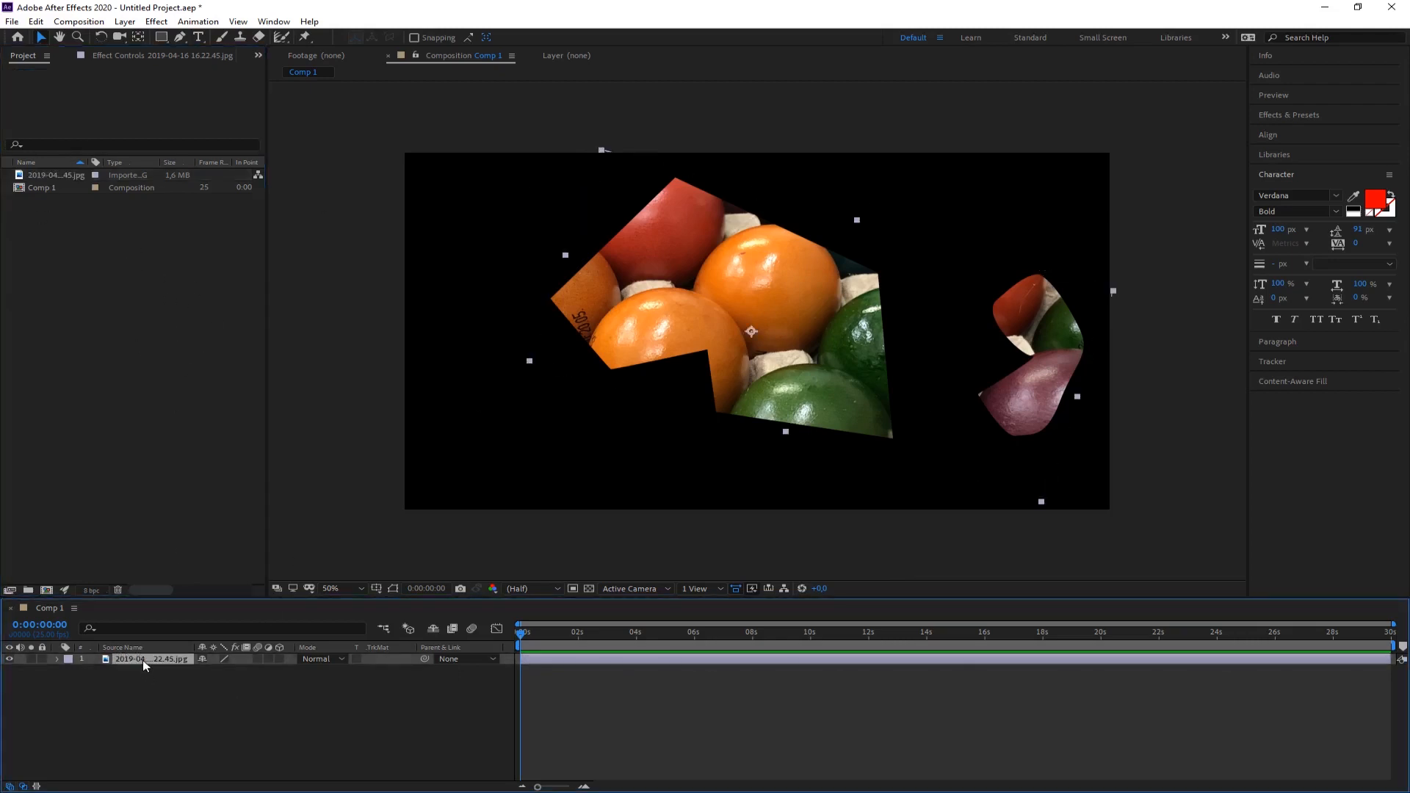
pyautogui.press('Delete')
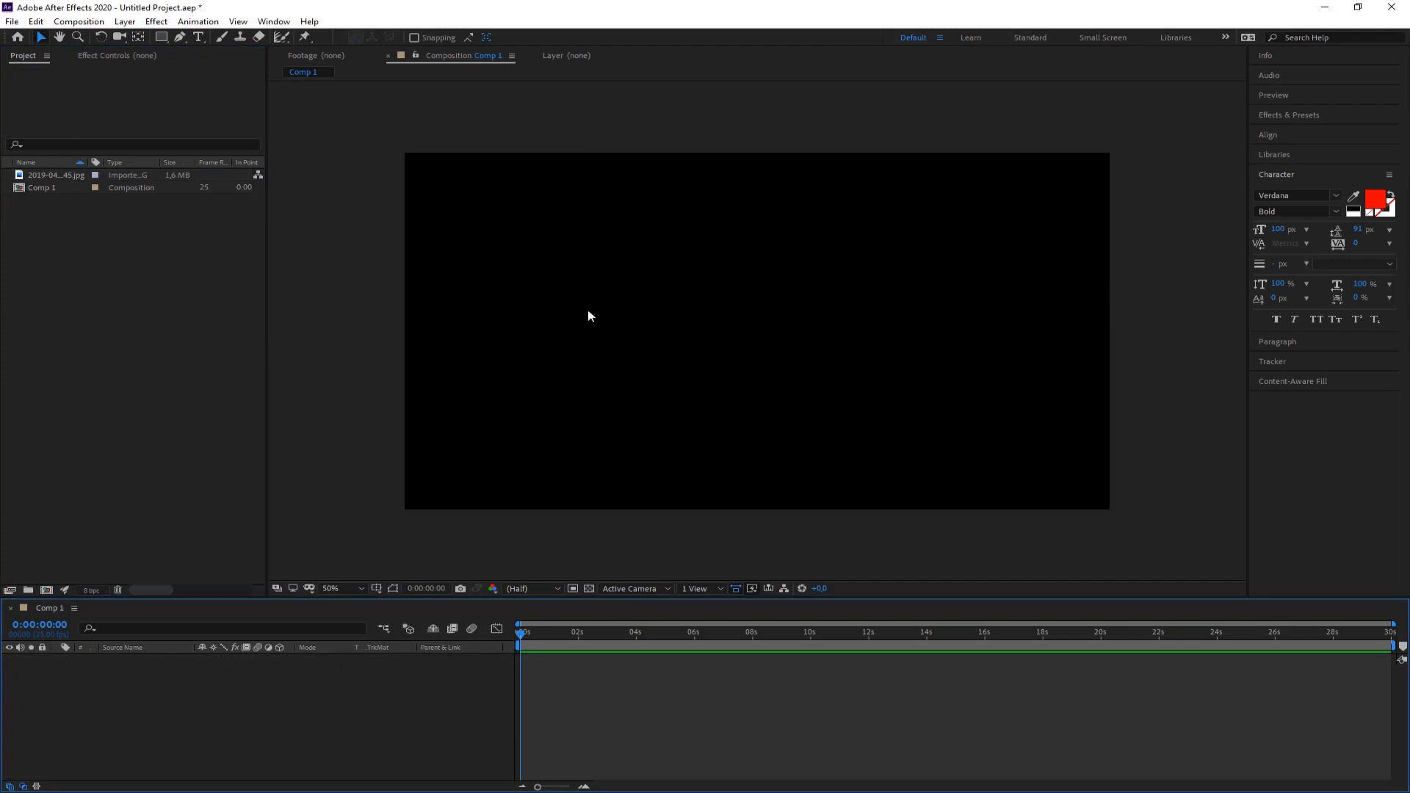
pyautogui.click(44, 174)
pyautogui.moveTo(44, 173); pyautogui.dragTo(104, 731)
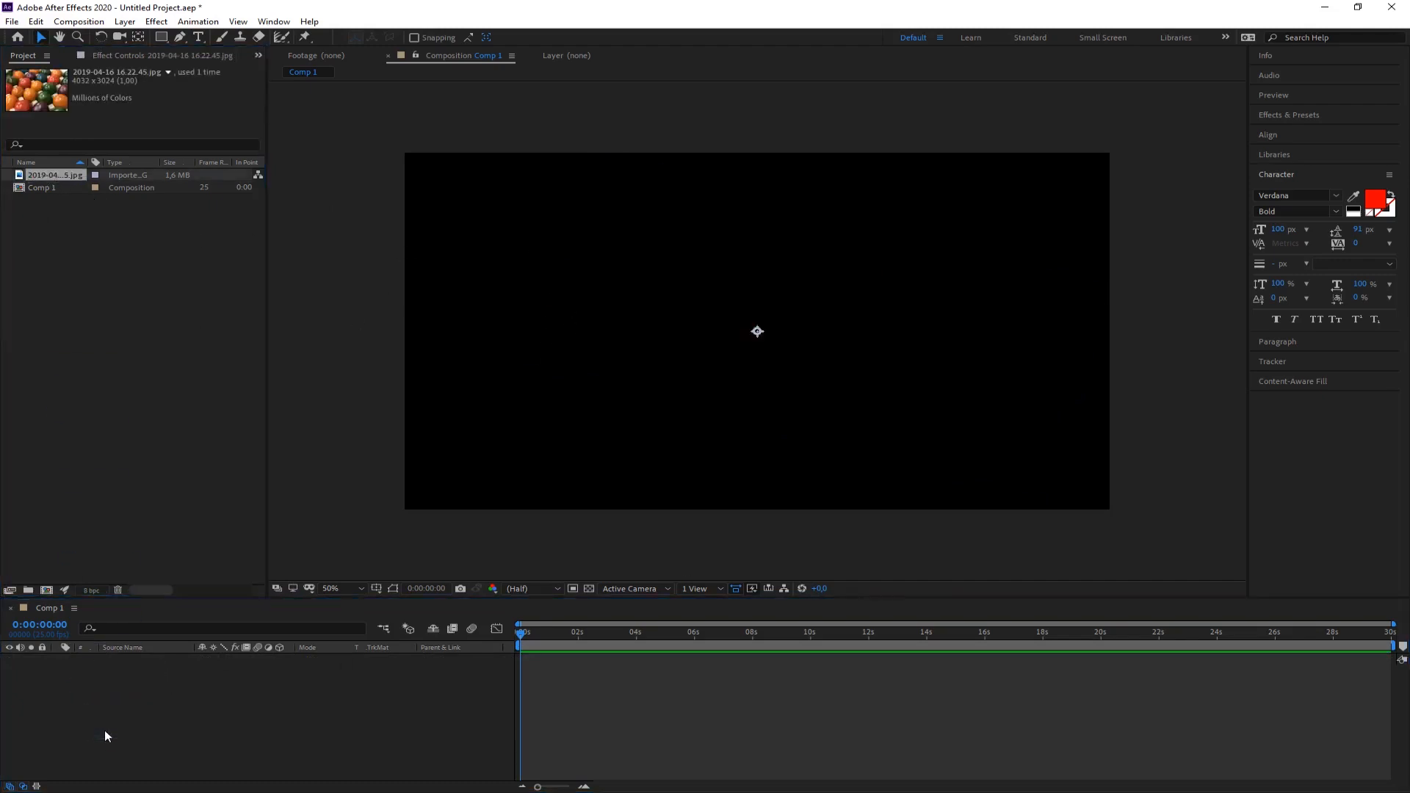
# - Shift the new photo layer to the left and fit it to the composition width
pyautogui.moveTo(791, 342); pyautogui.dragTo(725, 375)
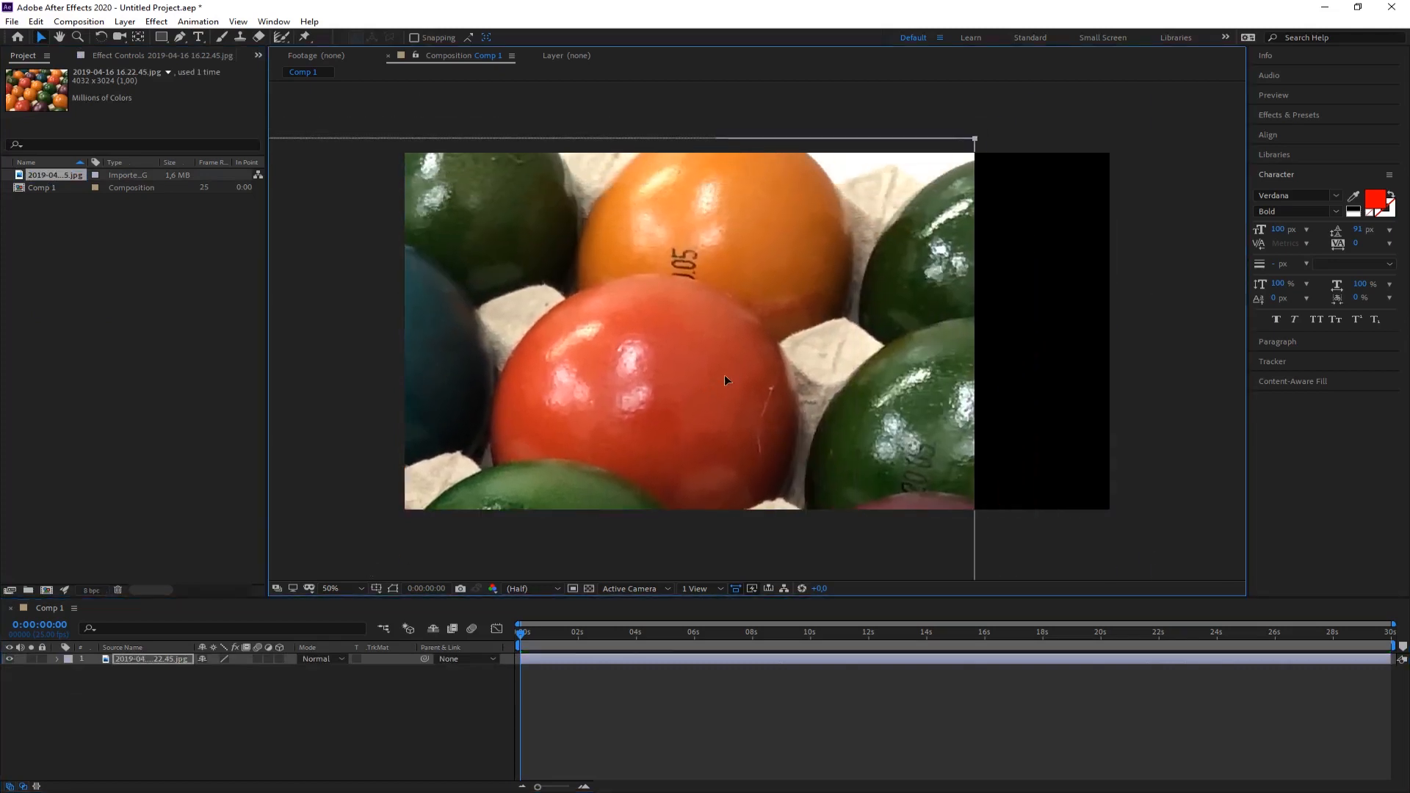
pyautogui.rightClick(787, 323)
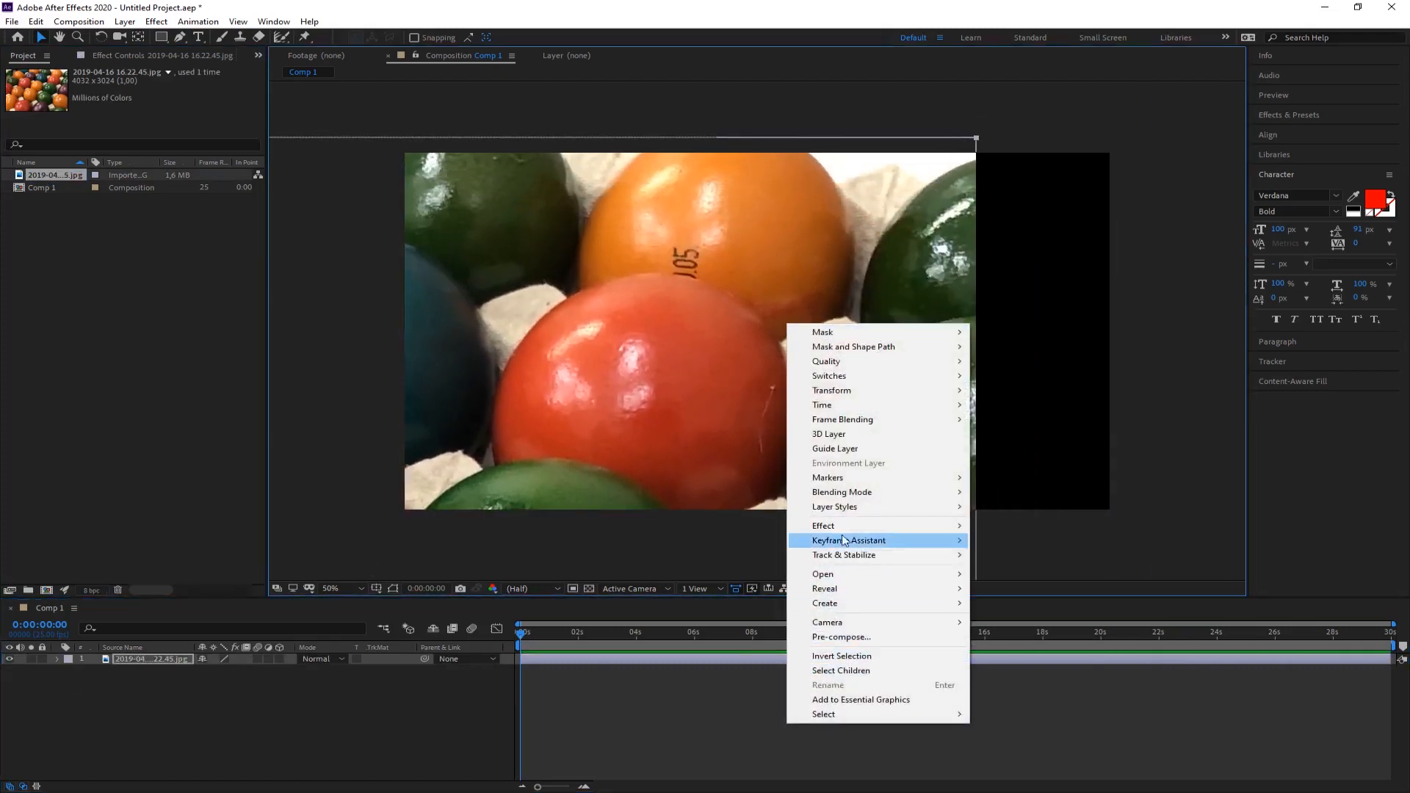
pyautogui.moveTo(852, 393)
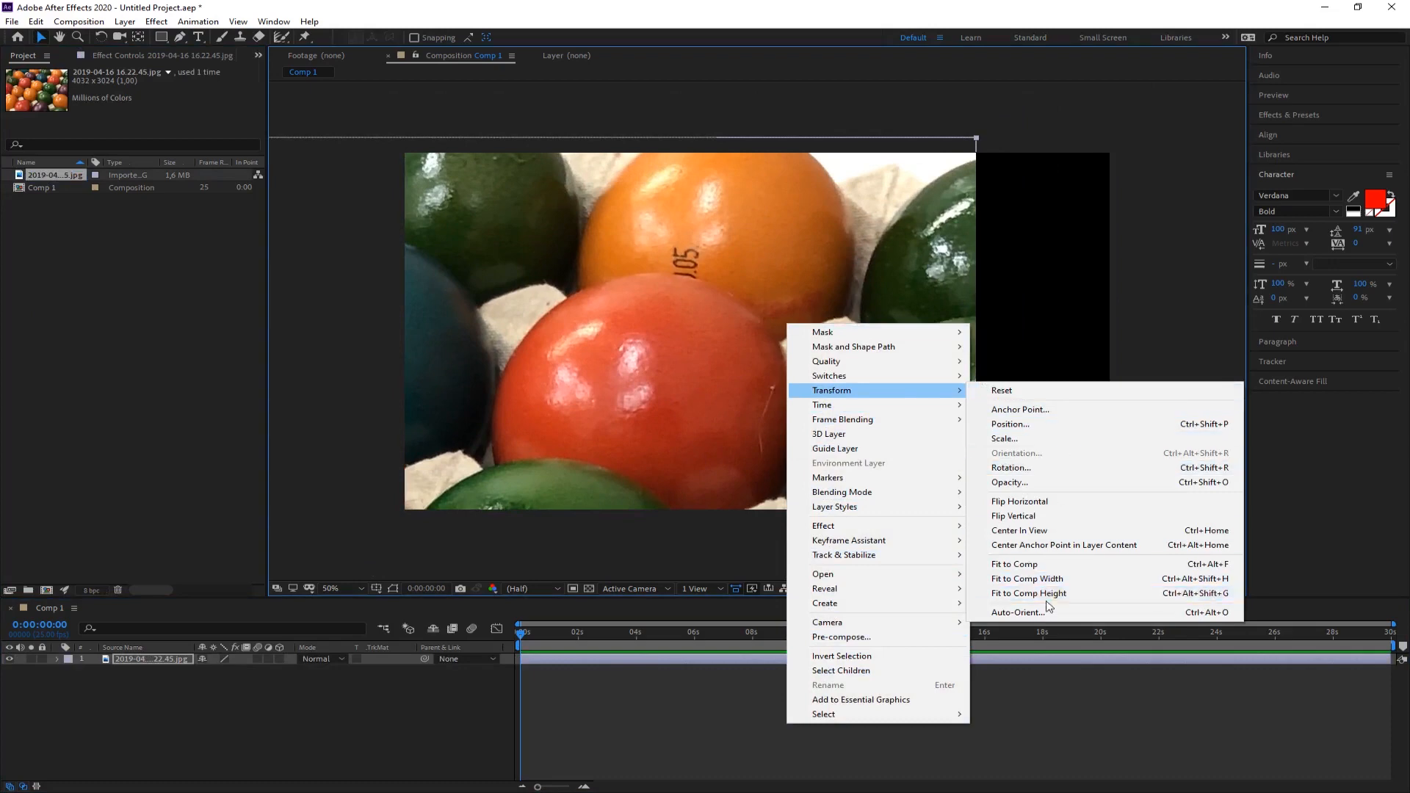
pyautogui.click(1048, 579)
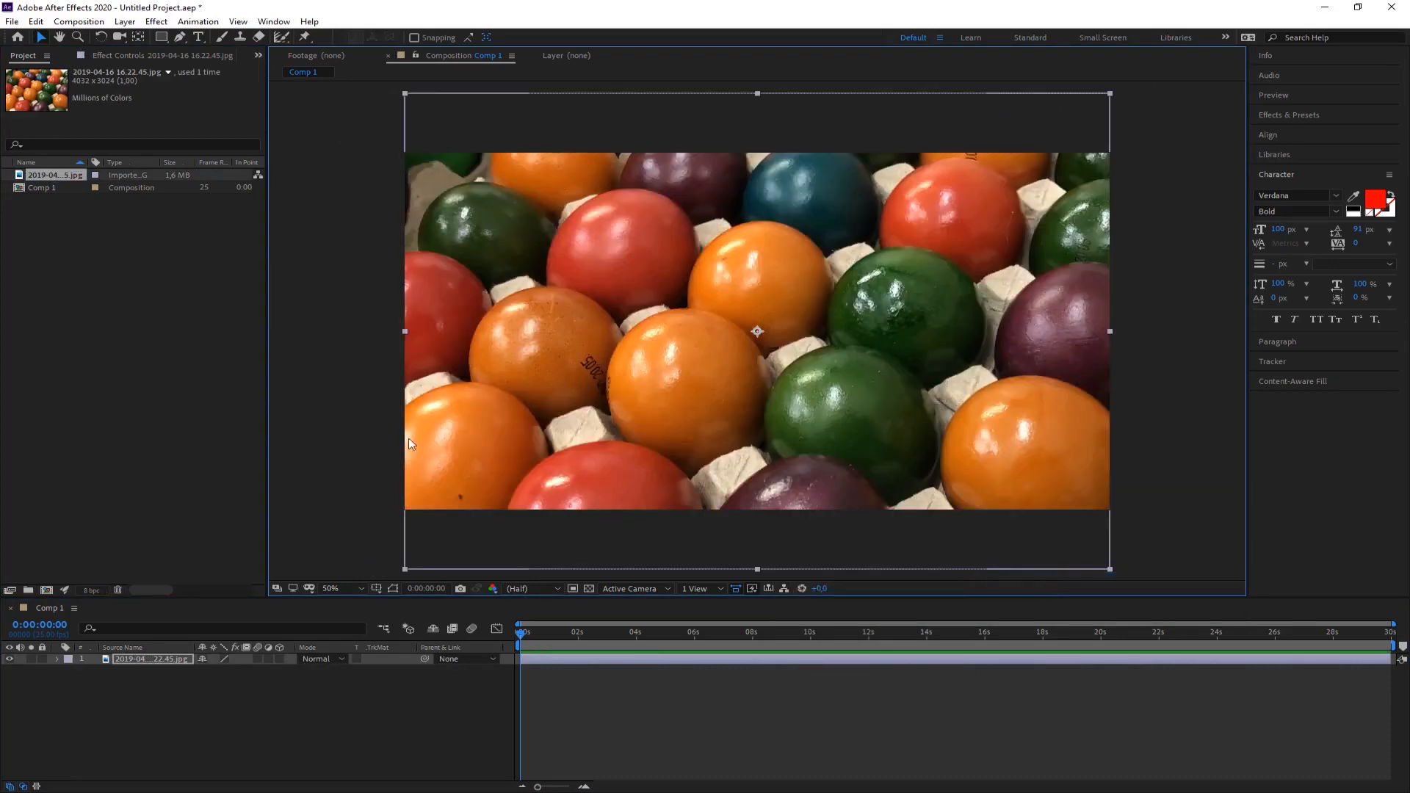
# - With no layer selected, draw a closed seven-point yellow shape over the middle of the photo with the Pen tool
pyautogui.click(280, 704)
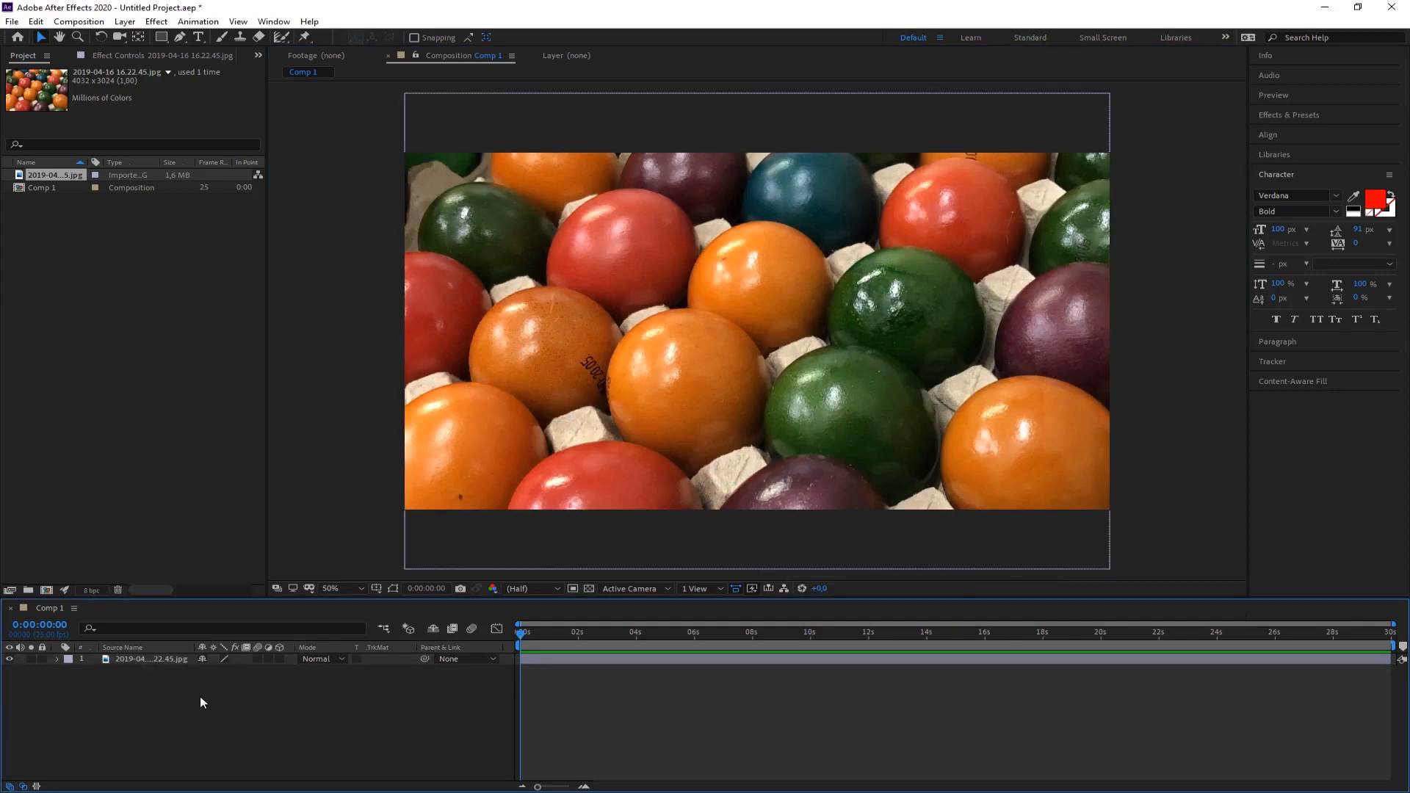
pyautogui.click(180, 38)
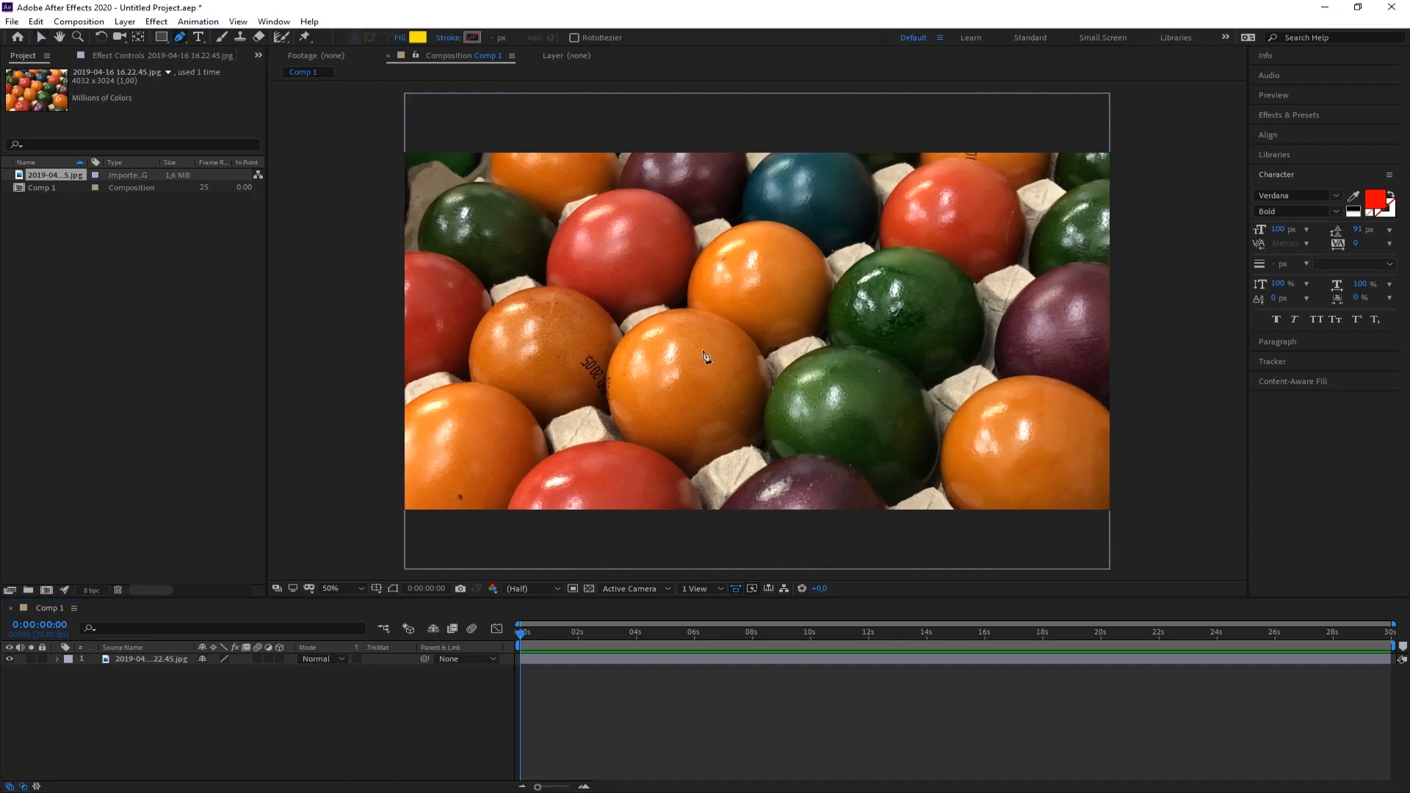
pyautogui.click(609, 241)
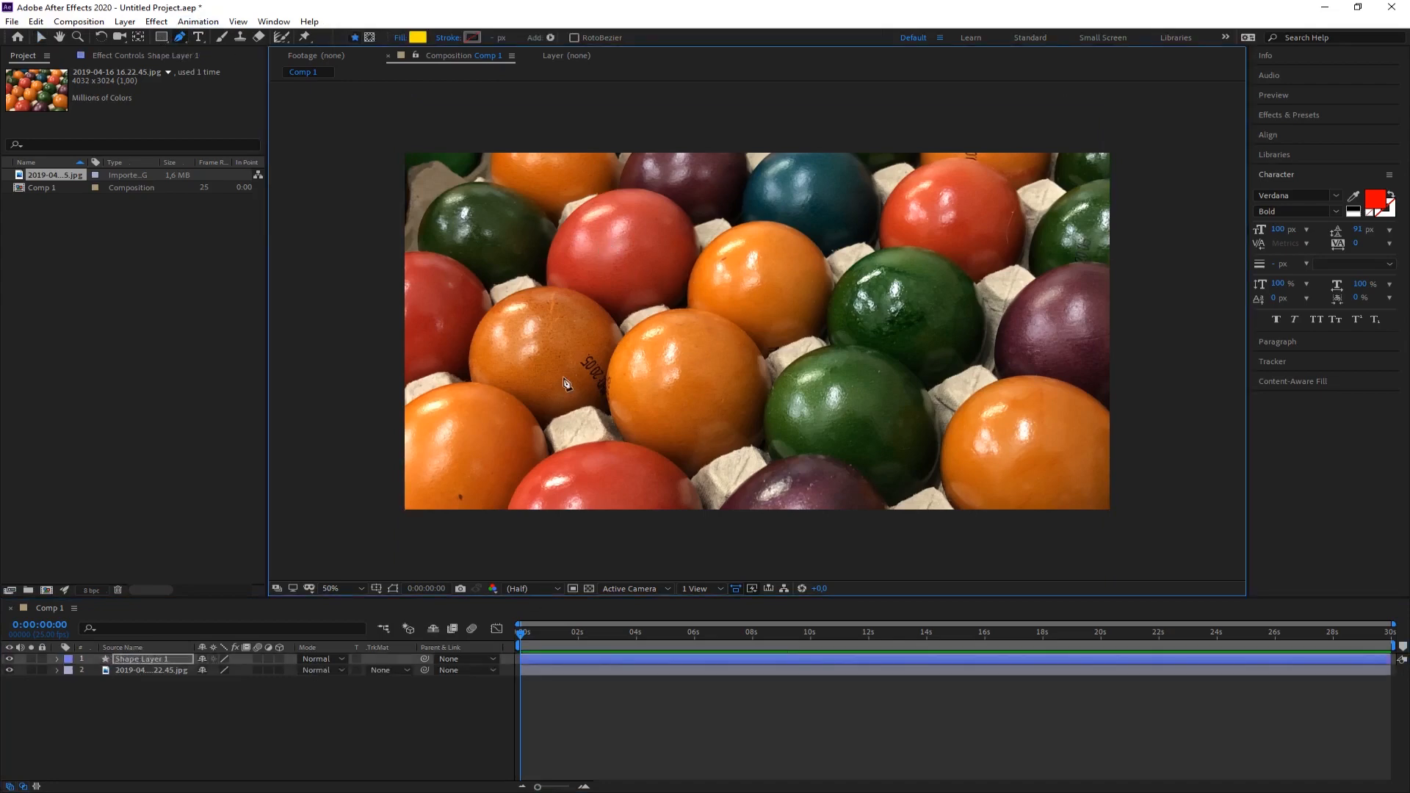
pyautogui.click(560, 382)
pyautogui.click(658, 402)
pyautogui.click(710, 357)
pyautogui.click(768, 398)
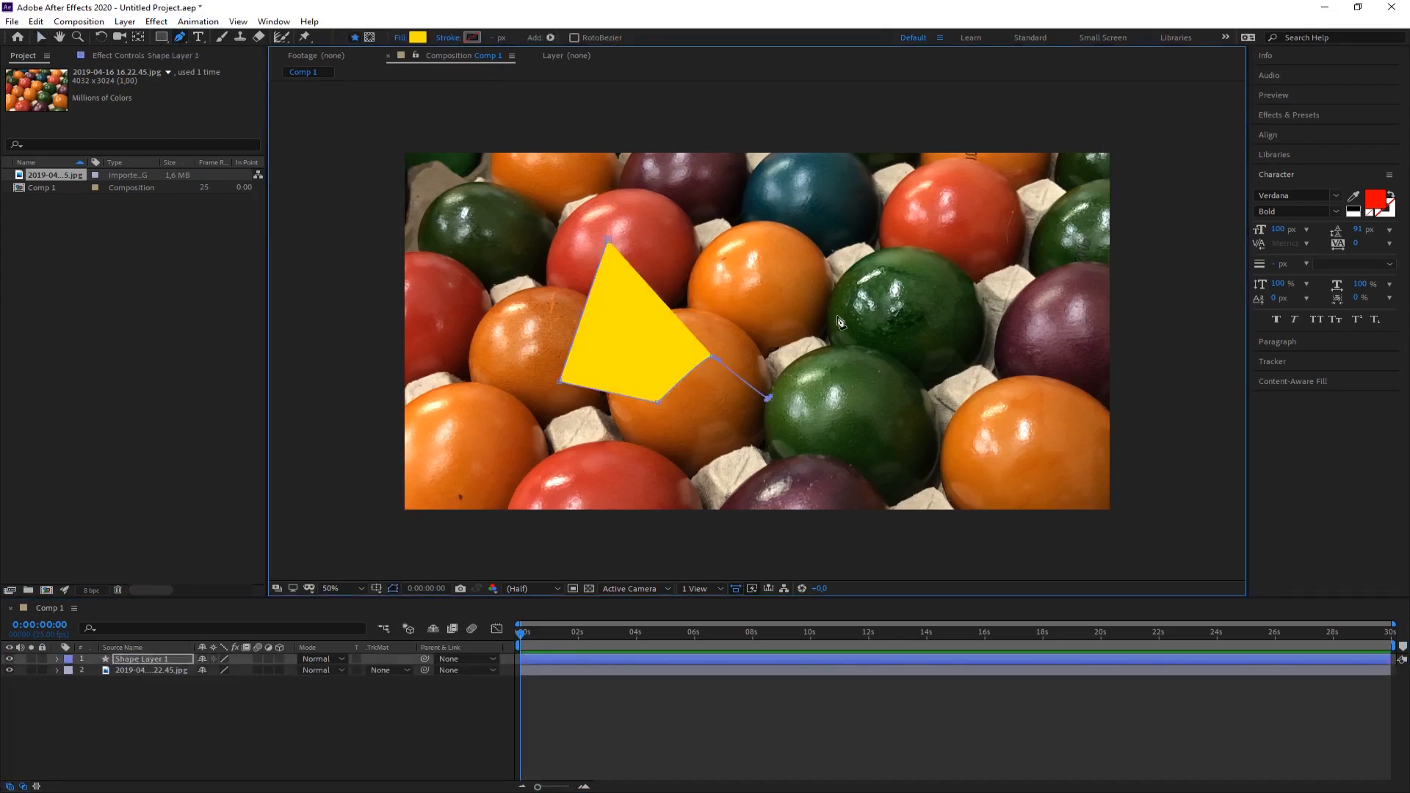
pyautogui.click(839, 313)
pyautogui.click(731, 221)
pyautogui.click(609, 241)
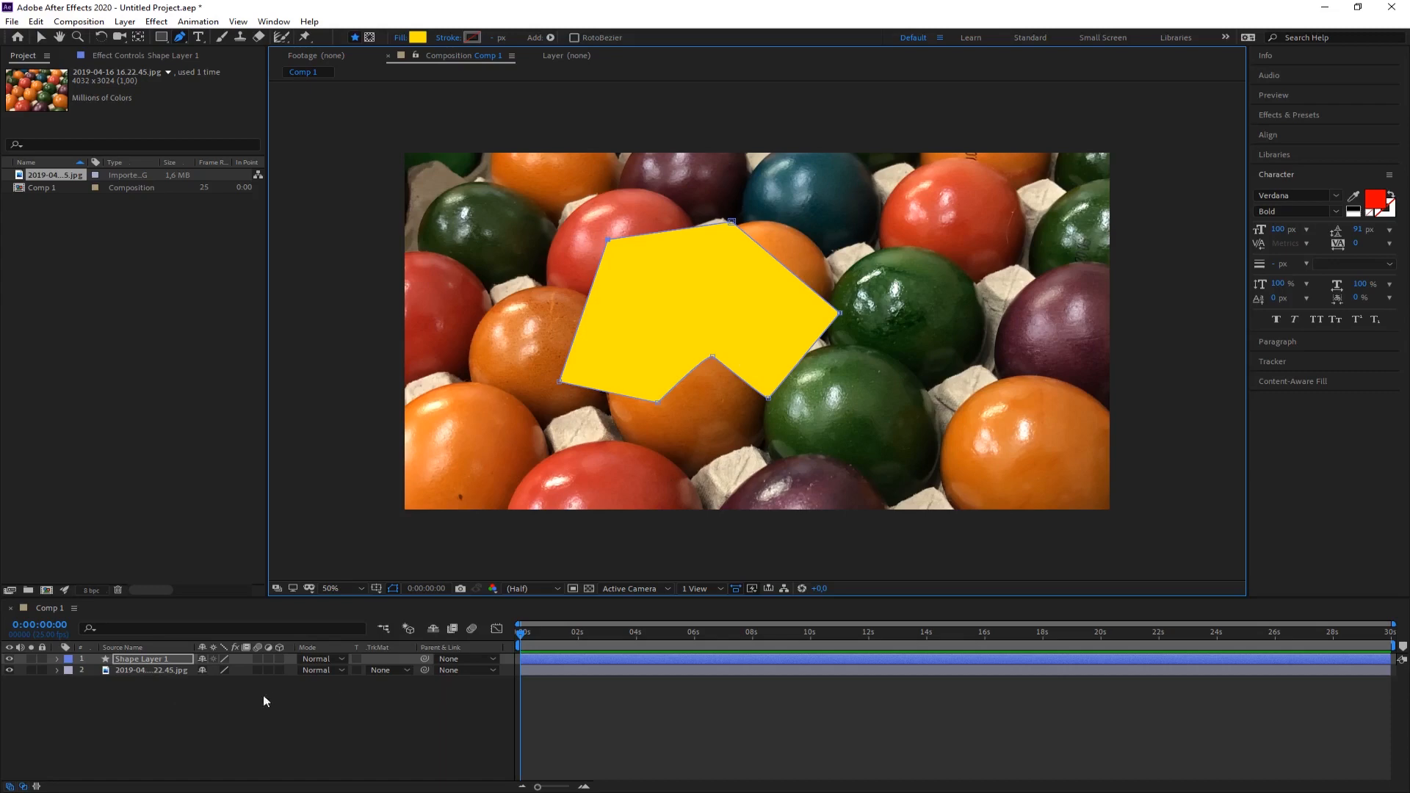
# - Select the photo layer, hide the timeline's Transfer Controls pane, and toggle the Layer Switches pane off and on
pyautogui.click(134, 680)
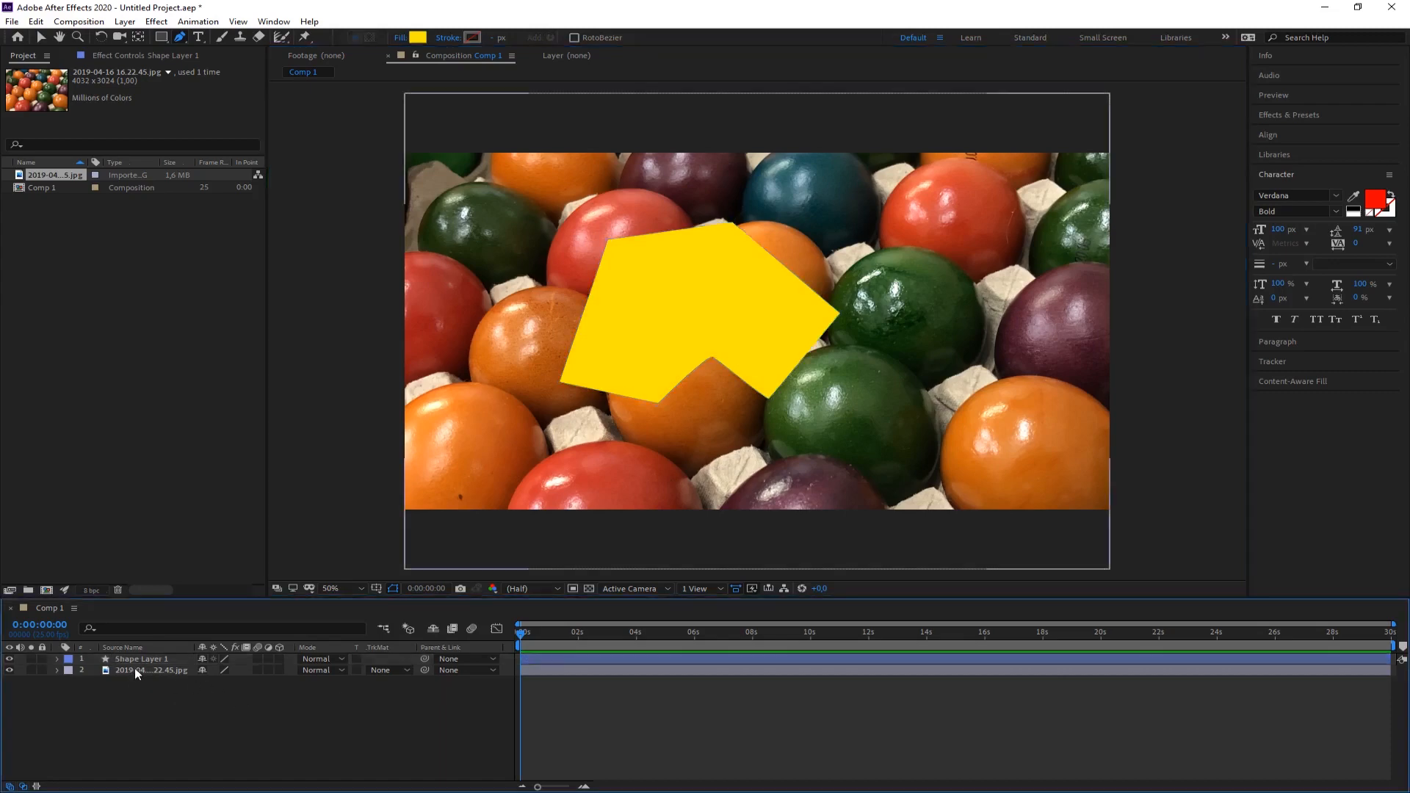
pyautogui.click(135, 668)
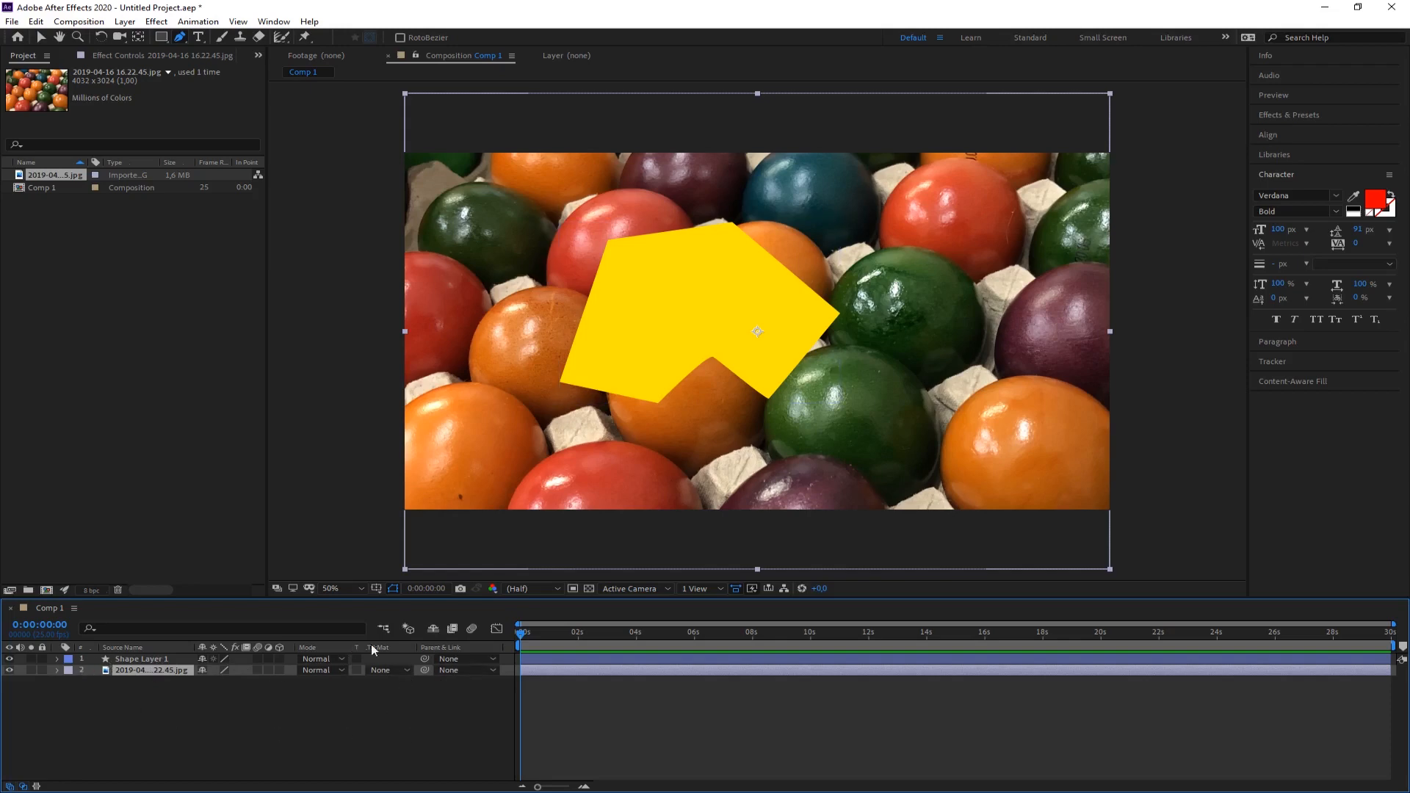
pyautogui.click(25, 787)
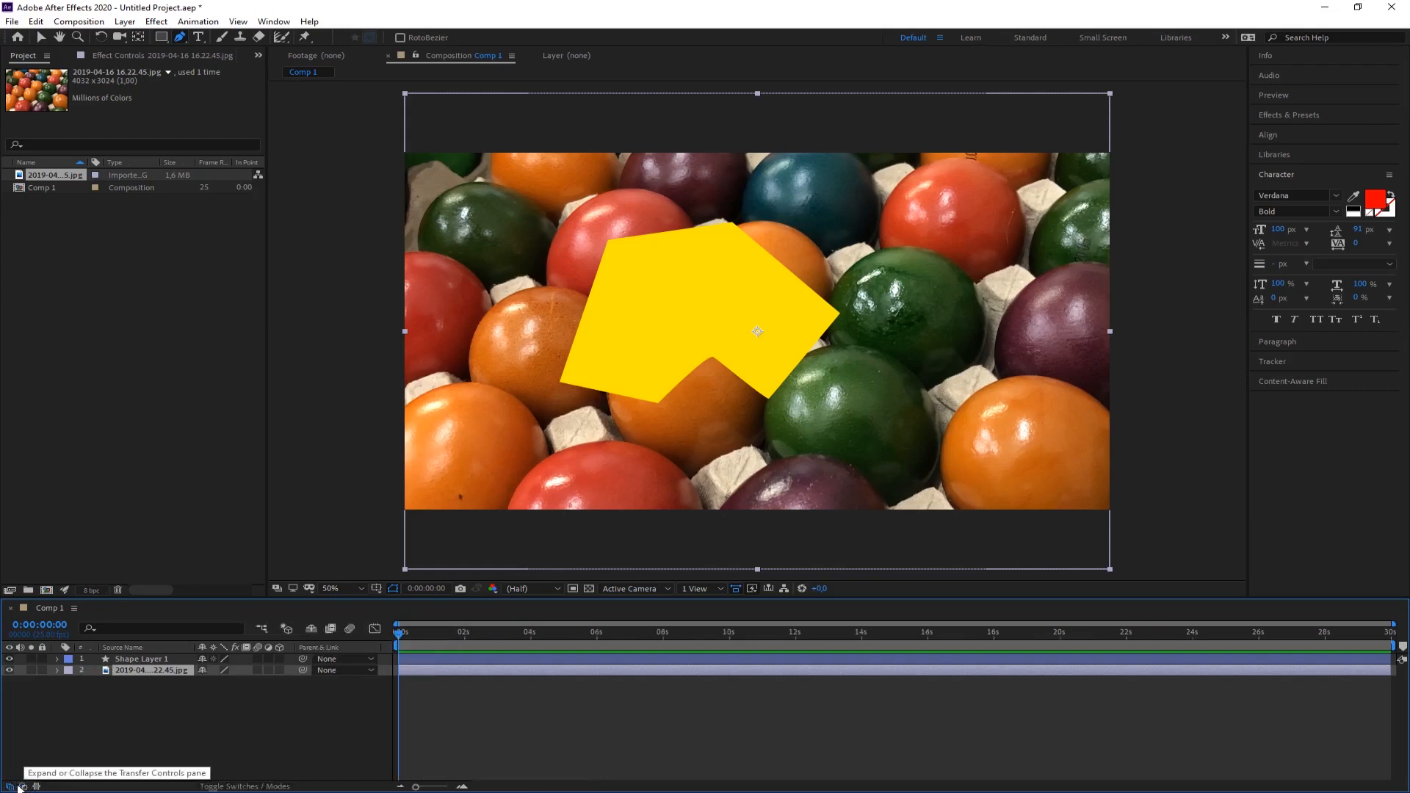
pyautogui.click(10, 787)
pyautogui.click(9, 786)
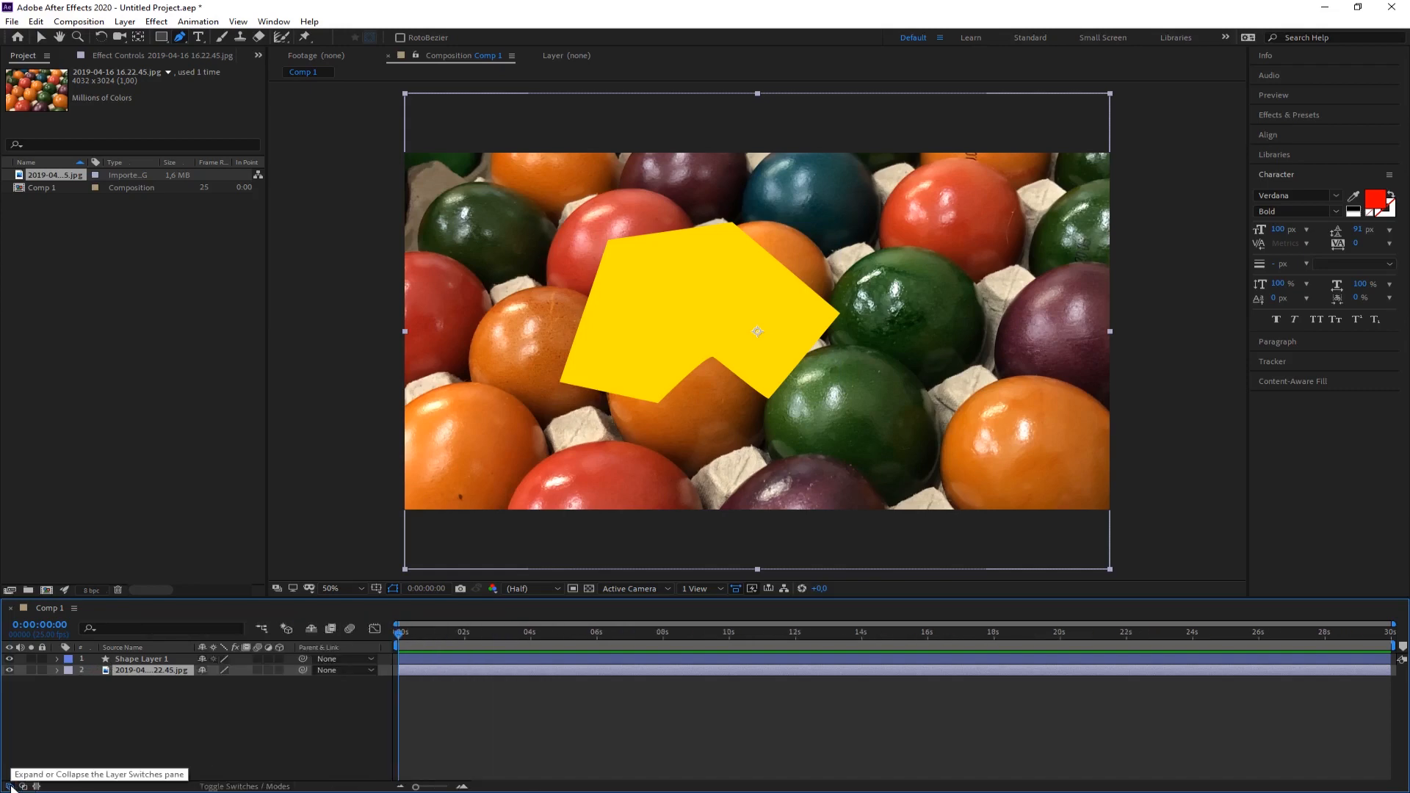
pyautogui.click(9, 787)
pyautogui.click(10, 787)
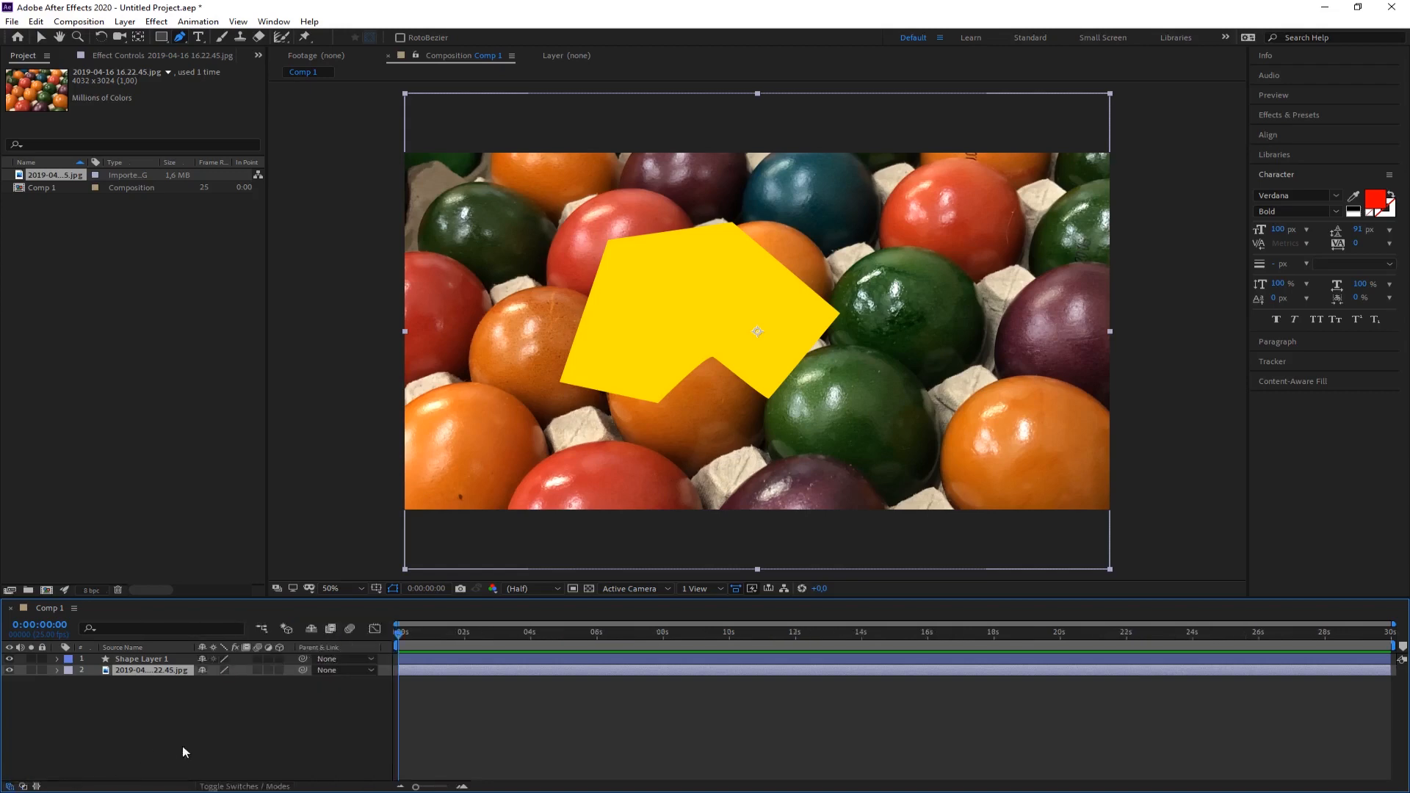
# - Toggle the timeline's In, Out, Duration and Stretch columns on and off, and show both the Transfer Controls and Layer Switches panes
pyautogui.click(36, 787)
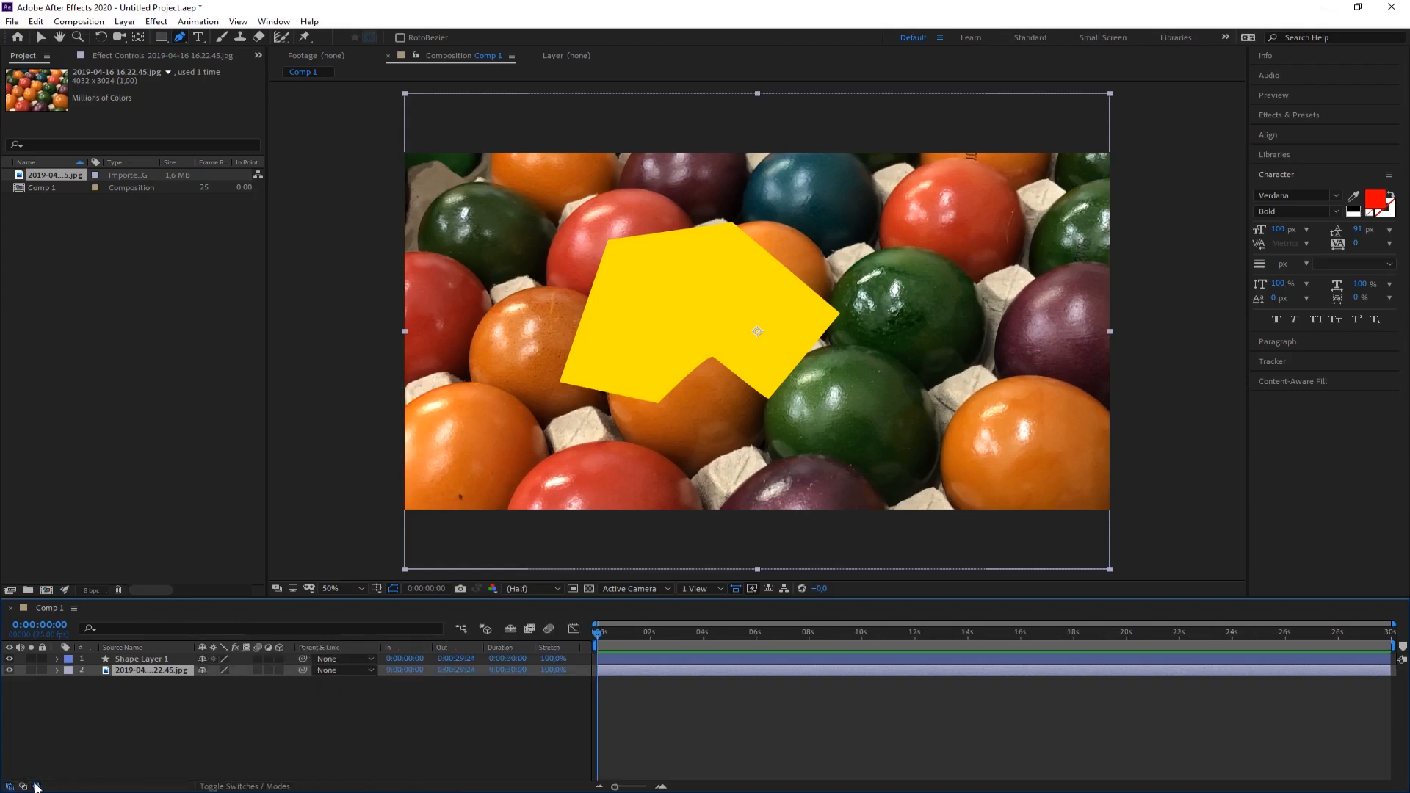
pyautogui.click(36, 787)
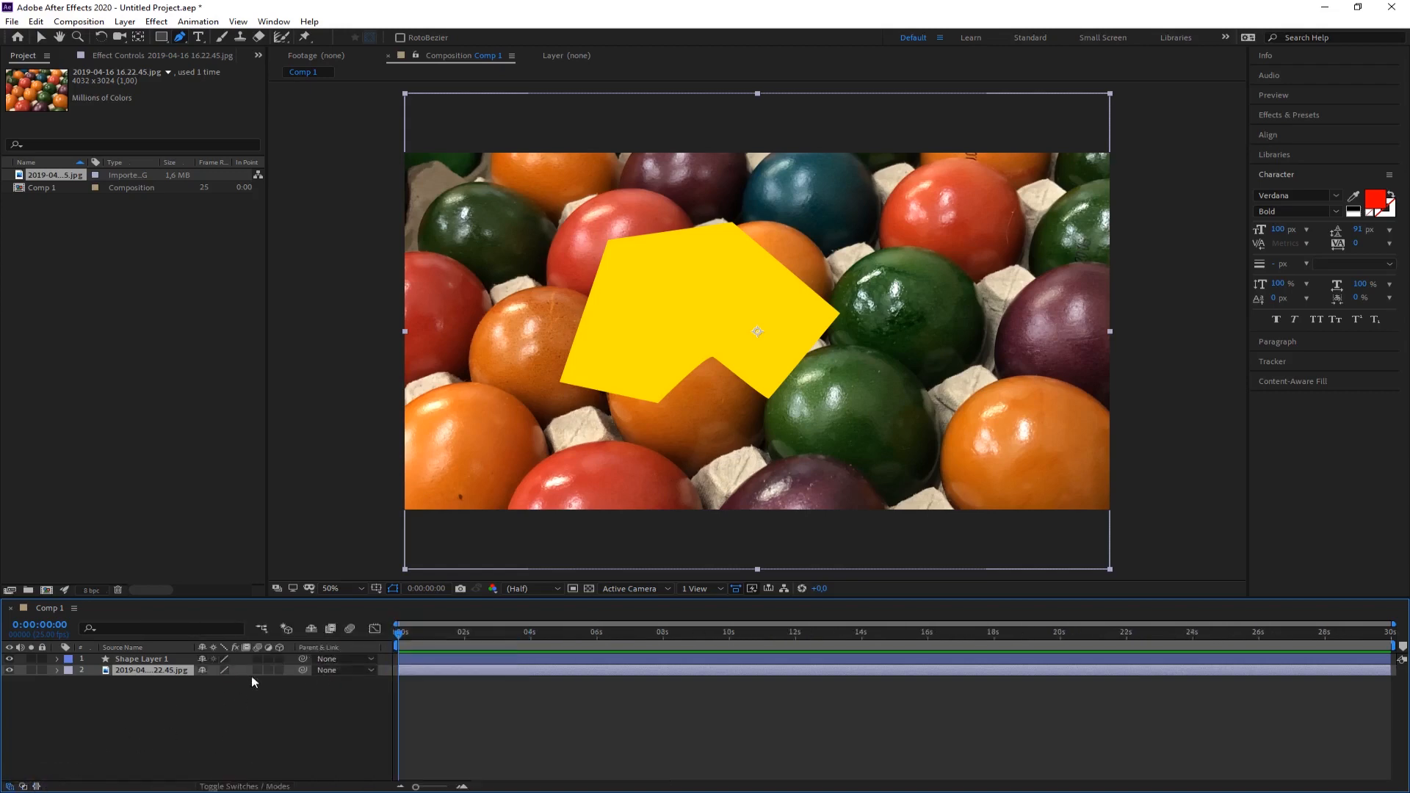
pyautogui.click(23, 786)
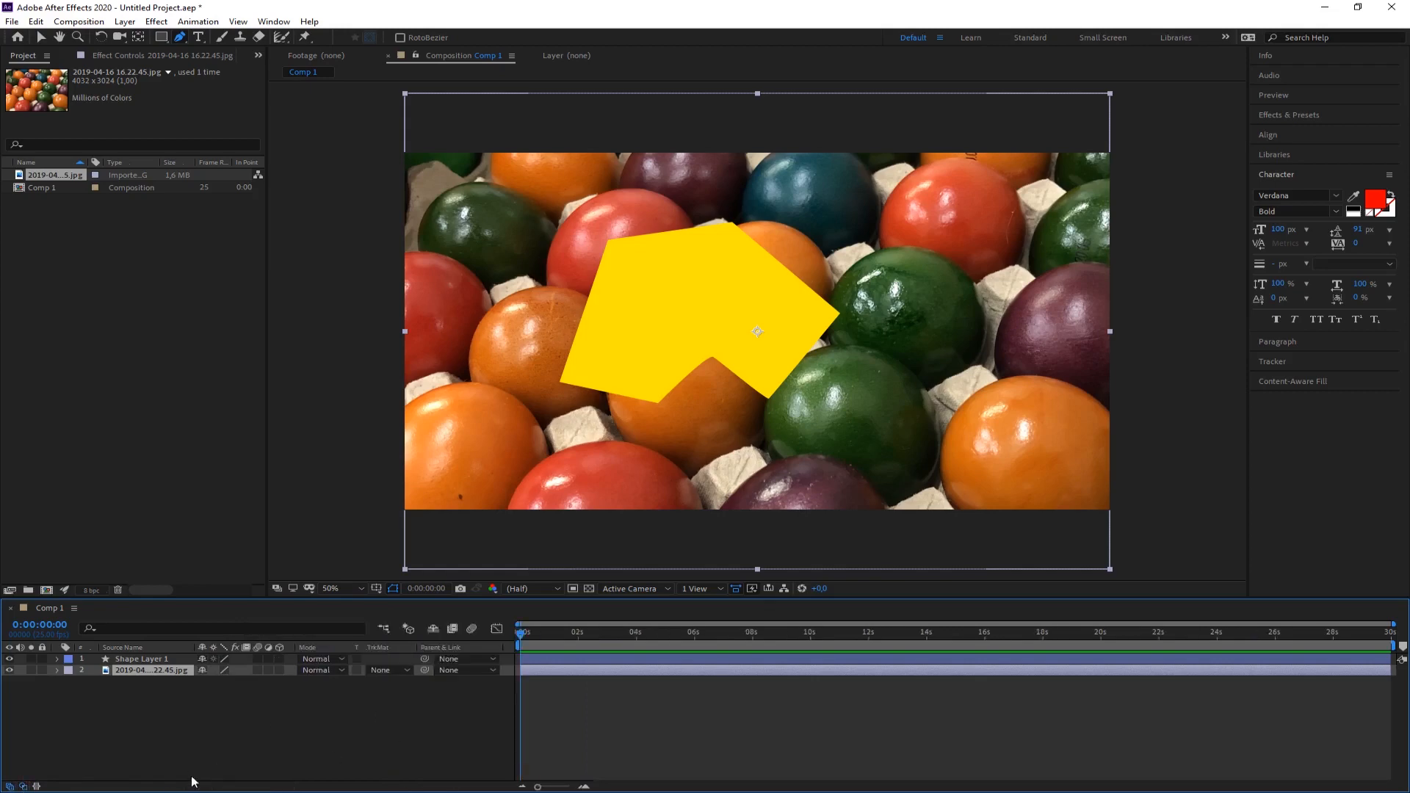
pyautogui.click(13, 786)
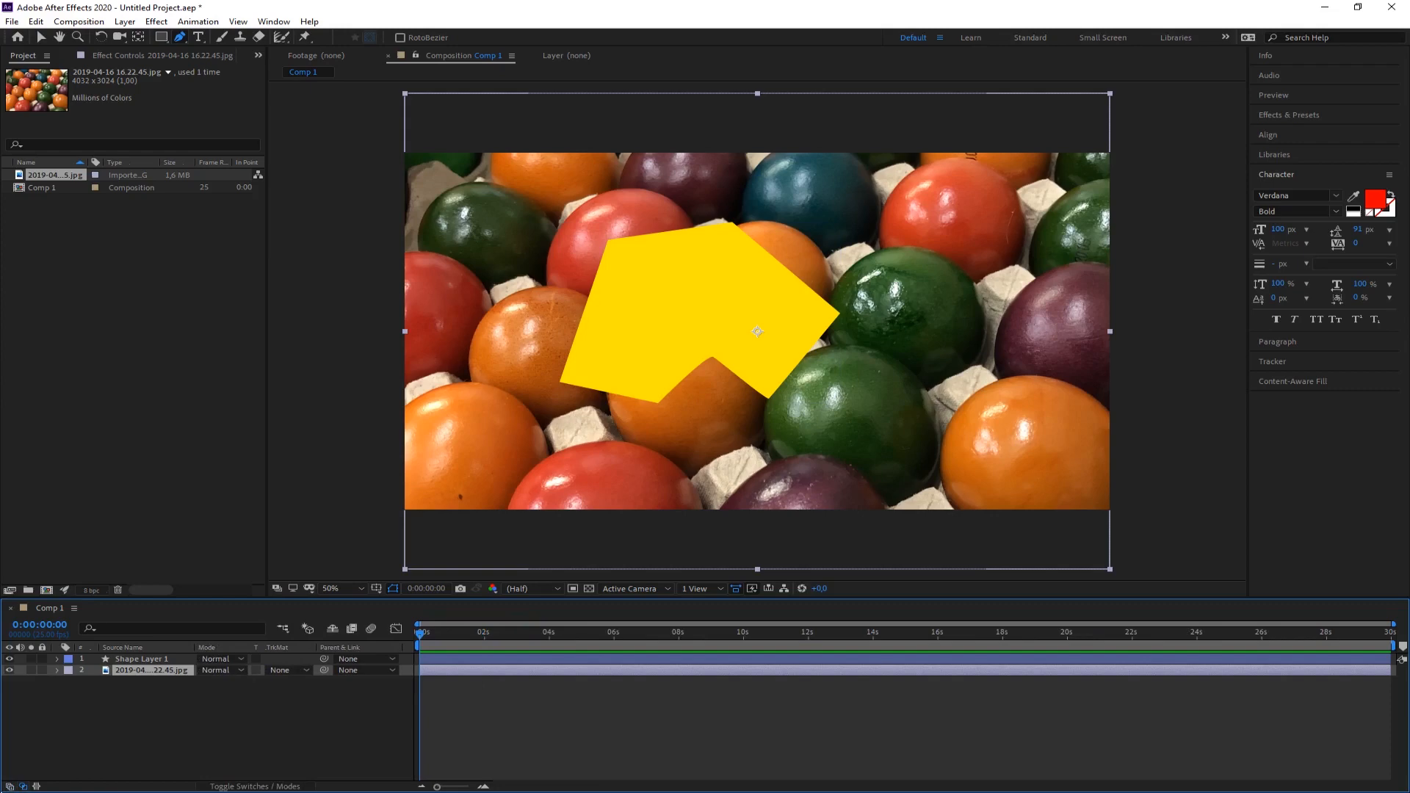
pyautogui.click(23, 787)
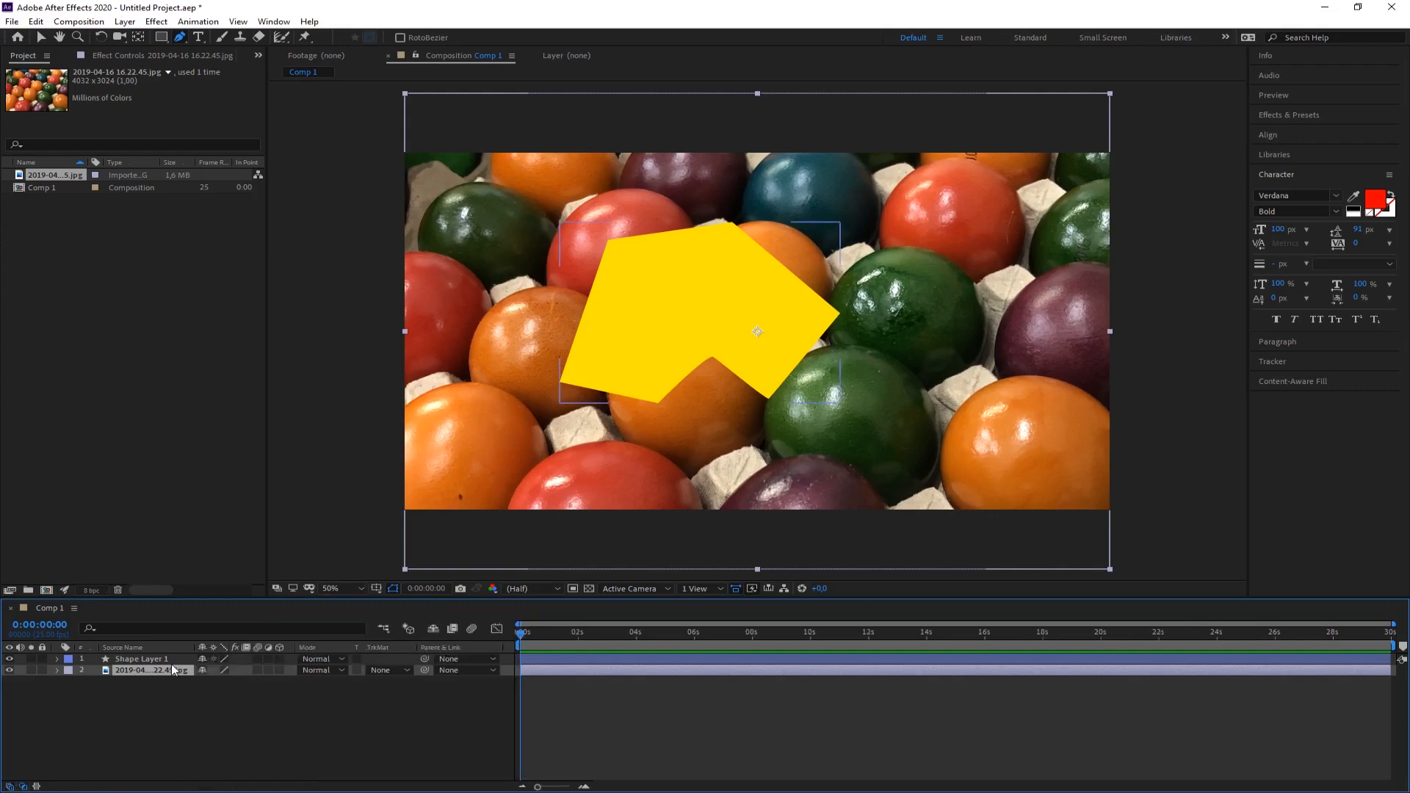
# - Set the photo layer's track matte to Alpha Matte "Shape Layer 1", try Alpha Inverted Matte, and return it to Alpha Matte
pyautogui.click(406, 670)
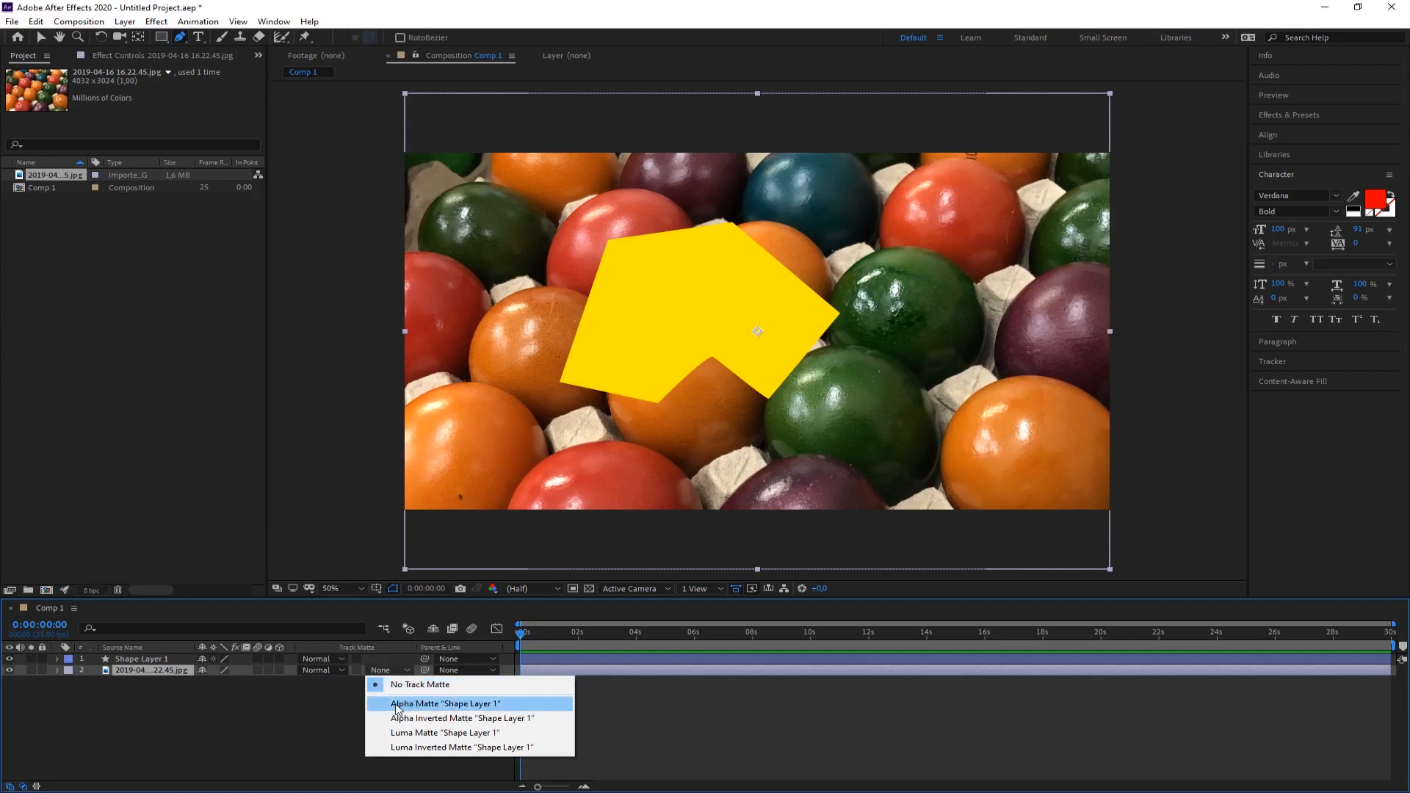
pyautogui.click(478, 708)
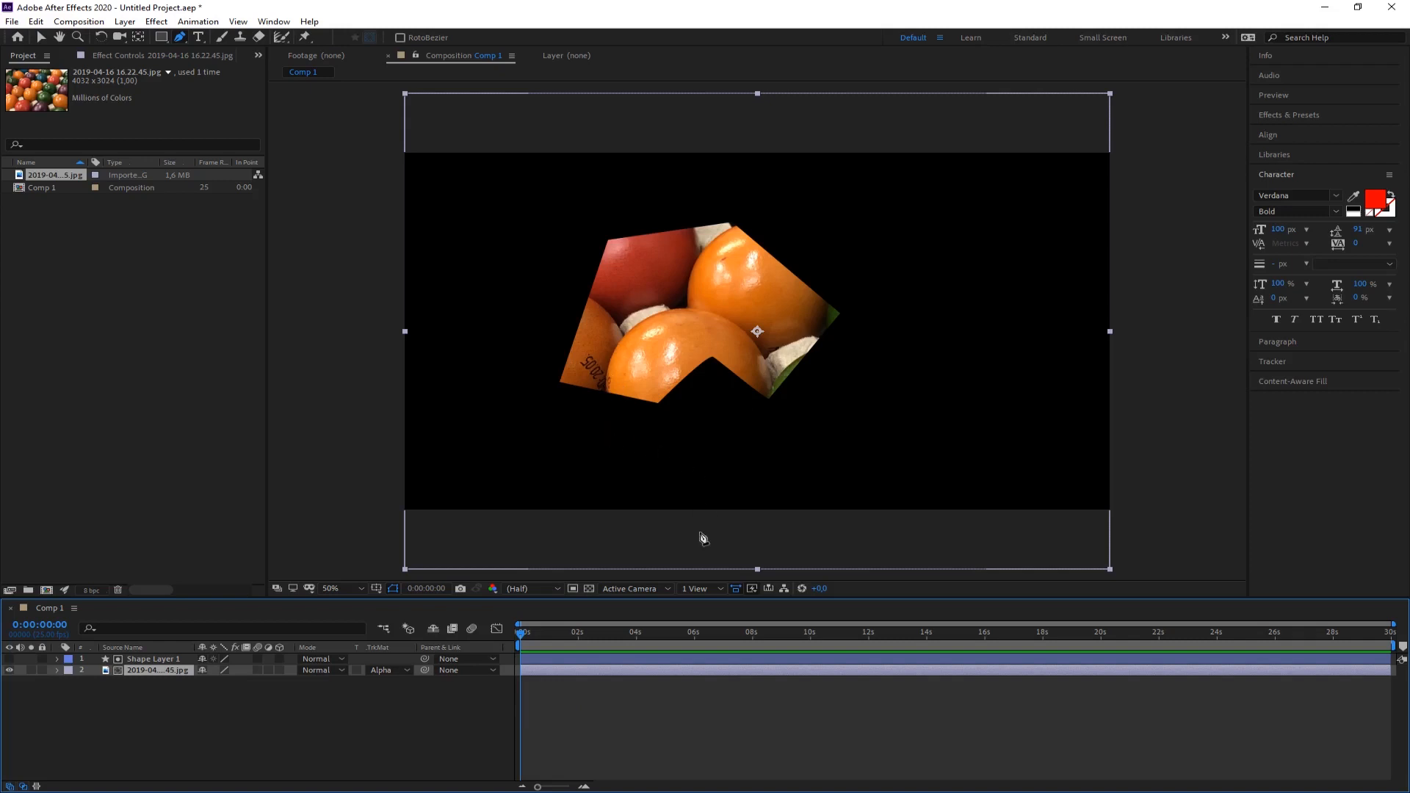
pyautogui.click(393, 671)
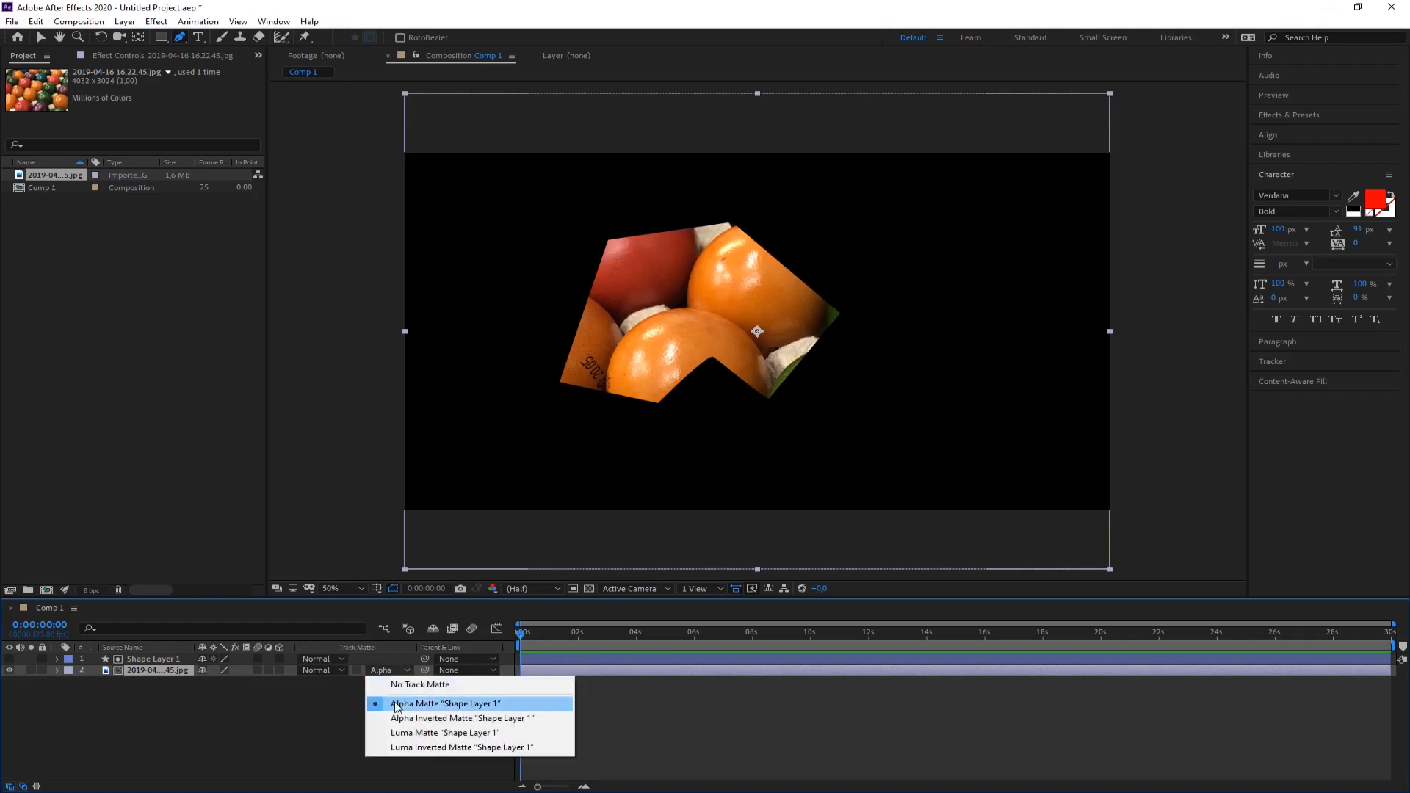
pyautogui.click(467, 718)
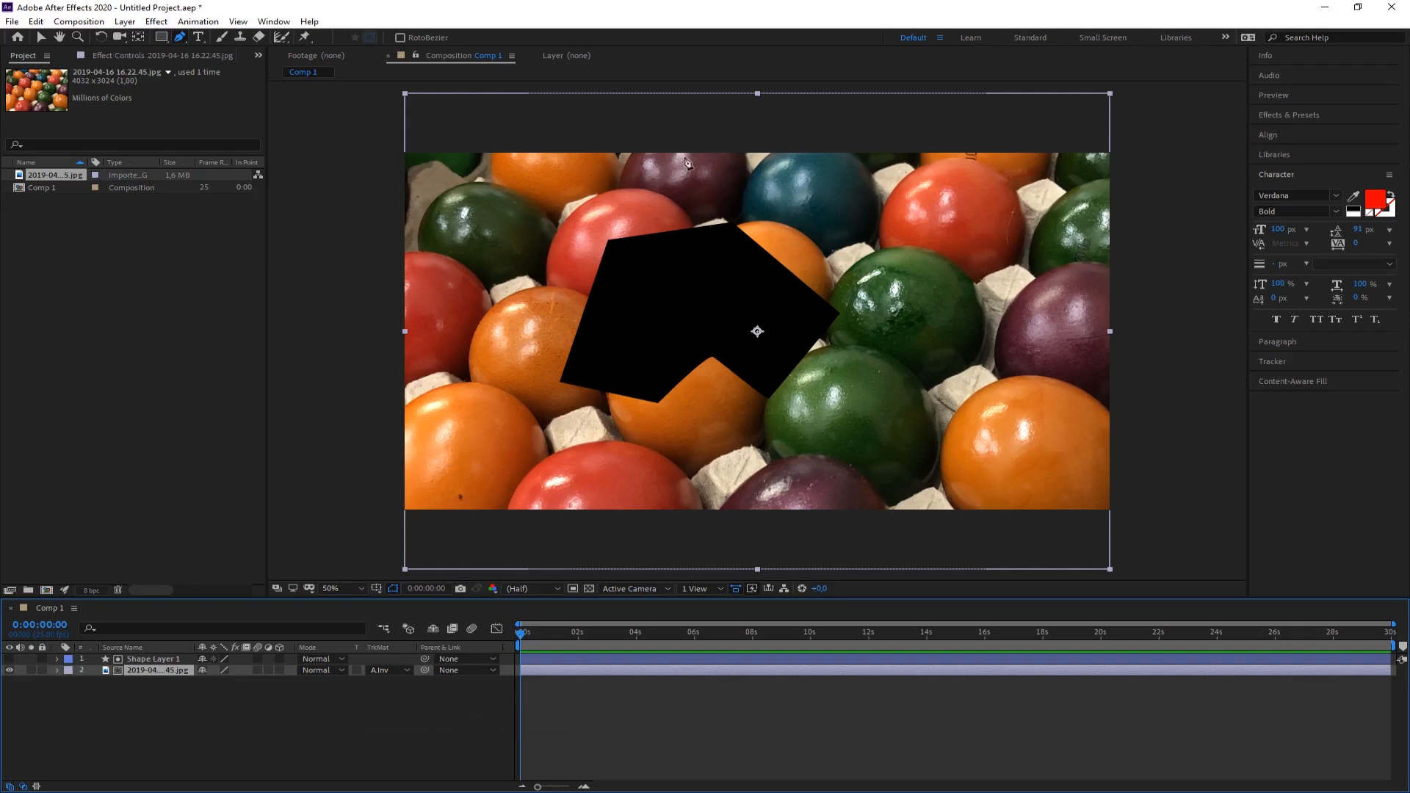
pyautogui.click(376, 668)
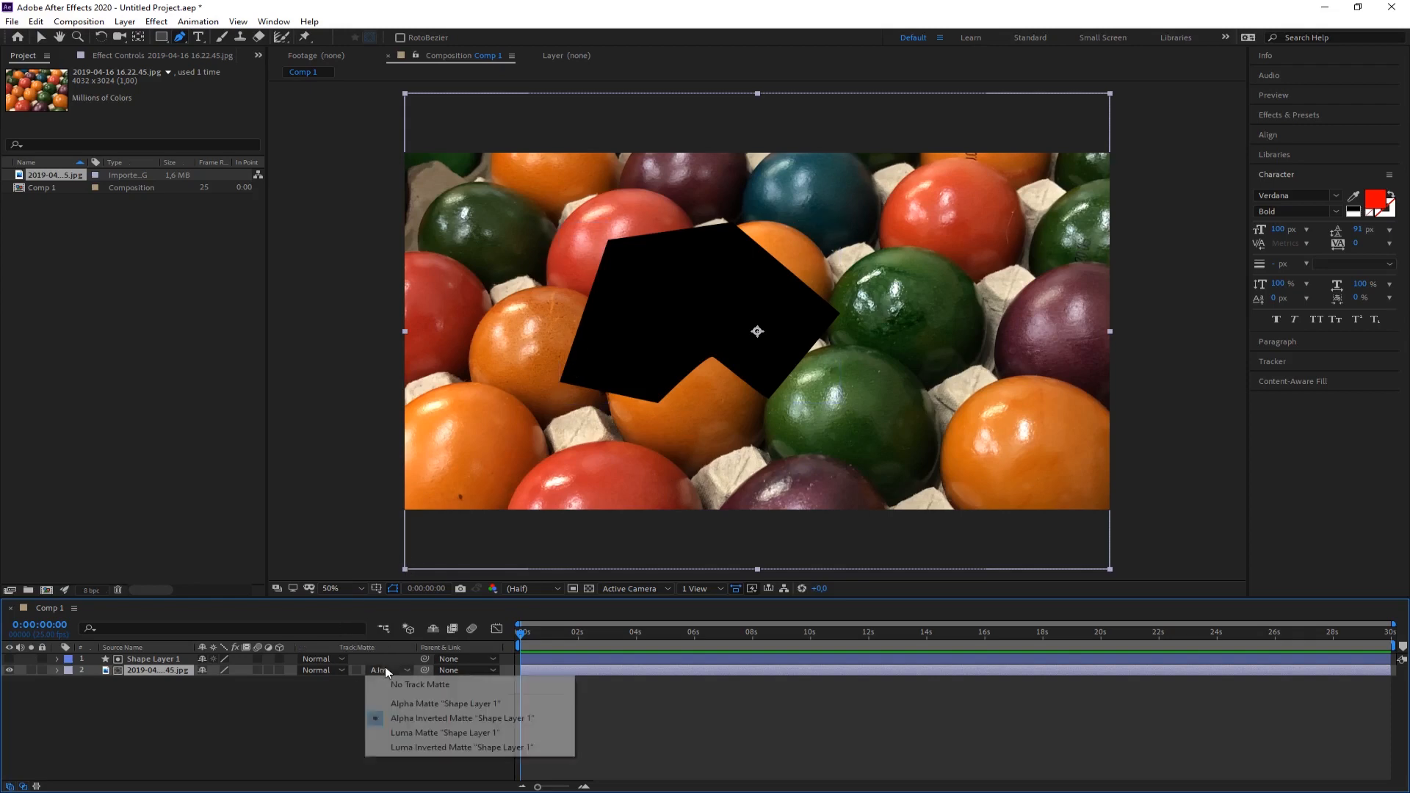
pyautogui.click(423, 704)
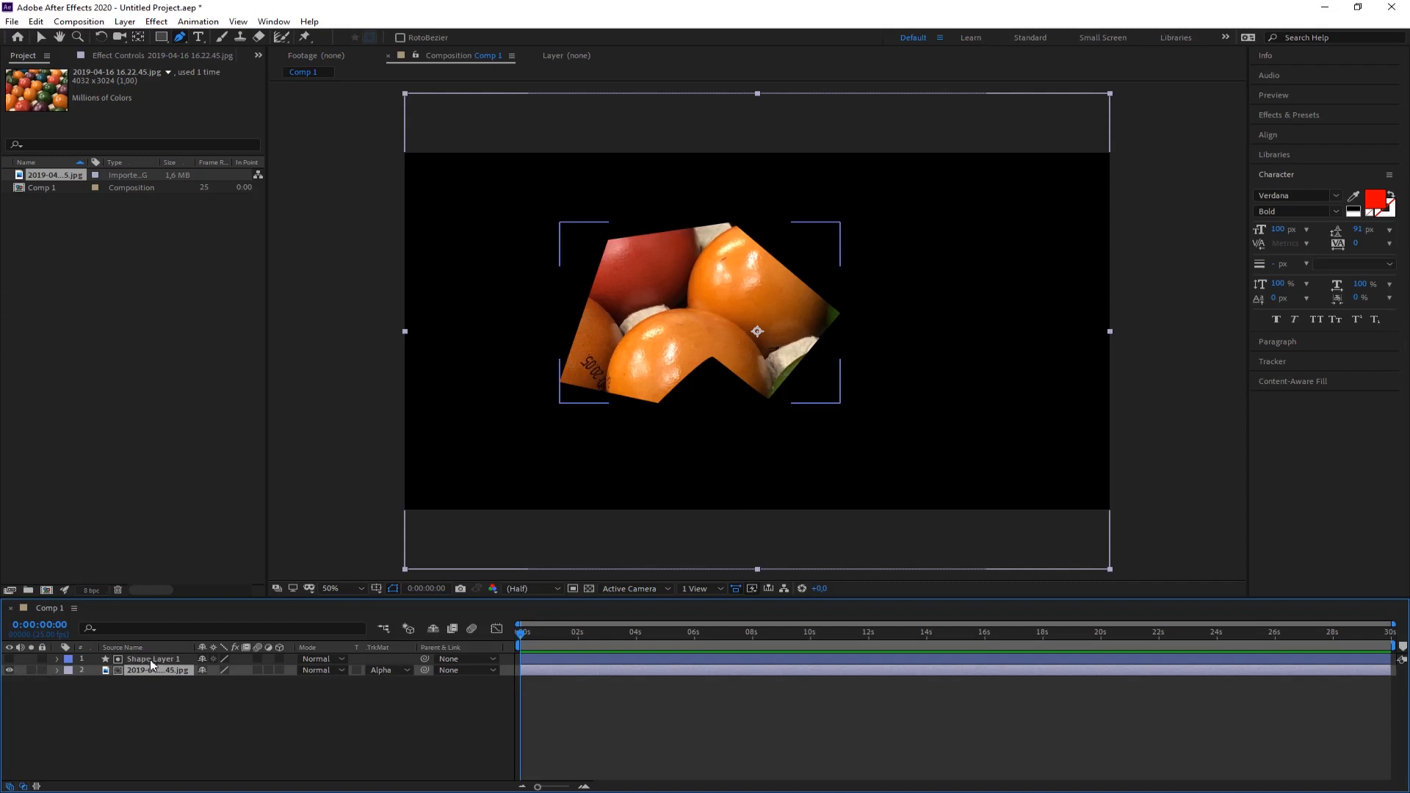
# - Toggle the shape layer's visibility on and off, and choose Alpha Matte "Shape Layer 1" again for the photo layer
pyautogui.click(9, 660)
pyautogui.click(10, 660)
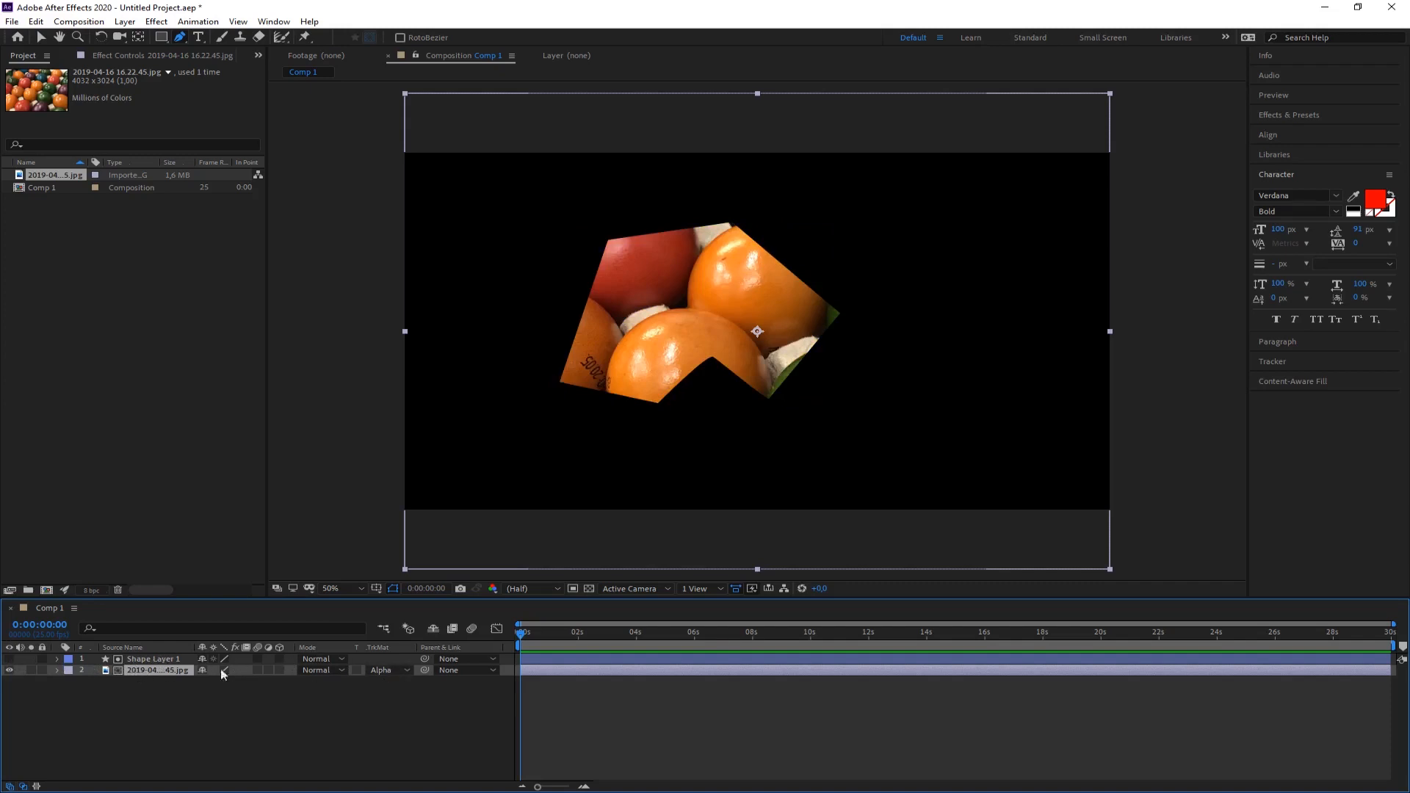
pyautogui.click(381, 669)
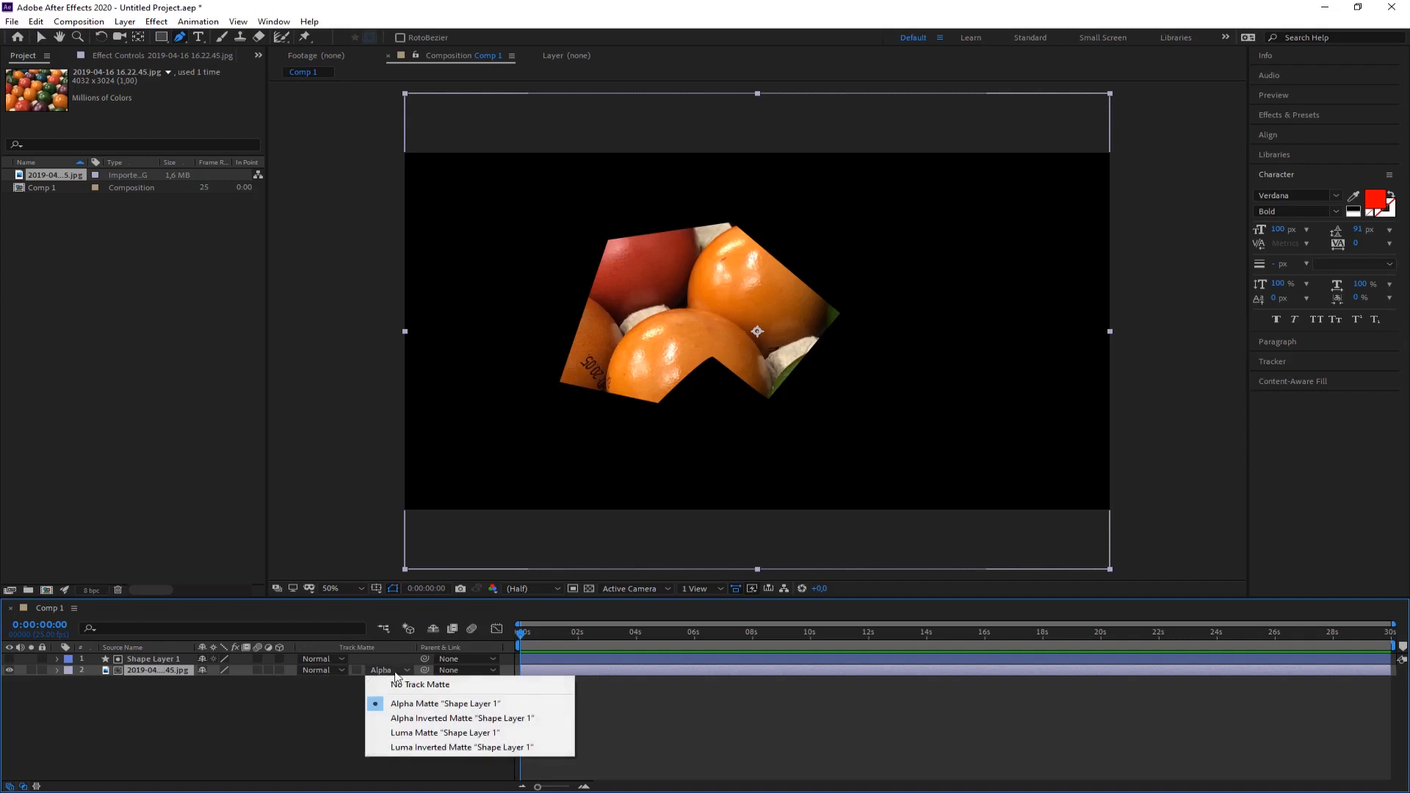
pyautogui.click(485, 704)
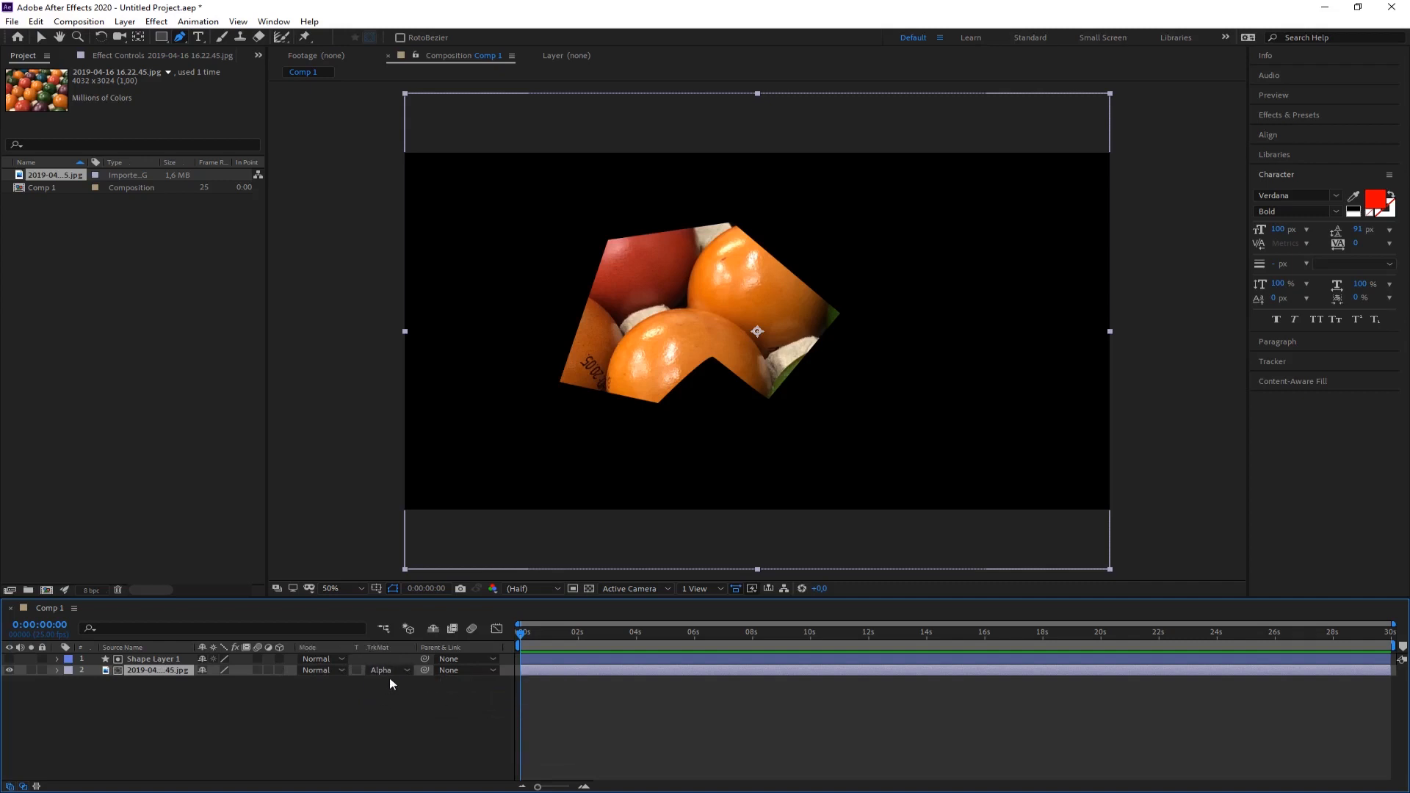
# - Switch from the Pen tool to the Selection tool and delete the stray mask point placed outside the composition frame
pyautogui.click(391, 671)
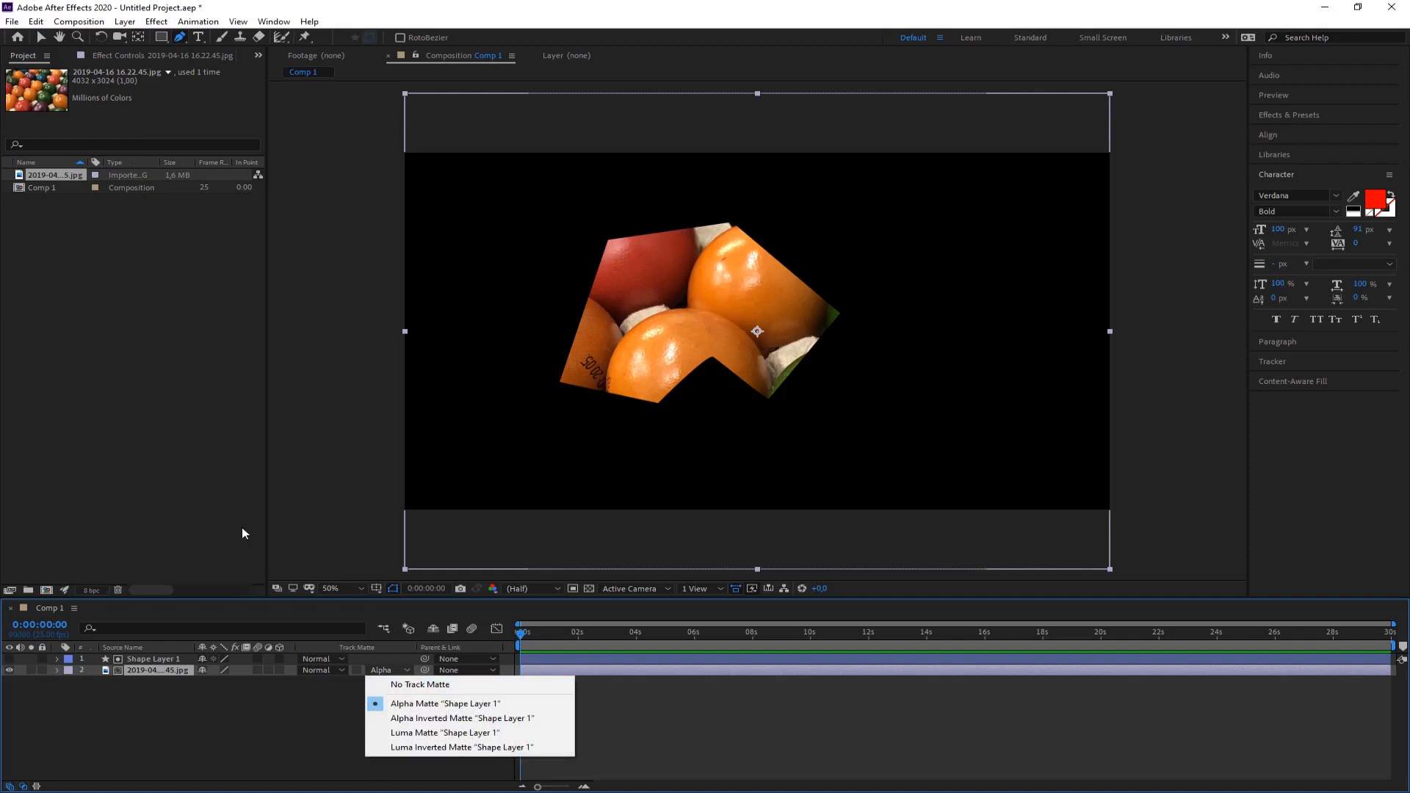
pyautogui.click(371, 532)
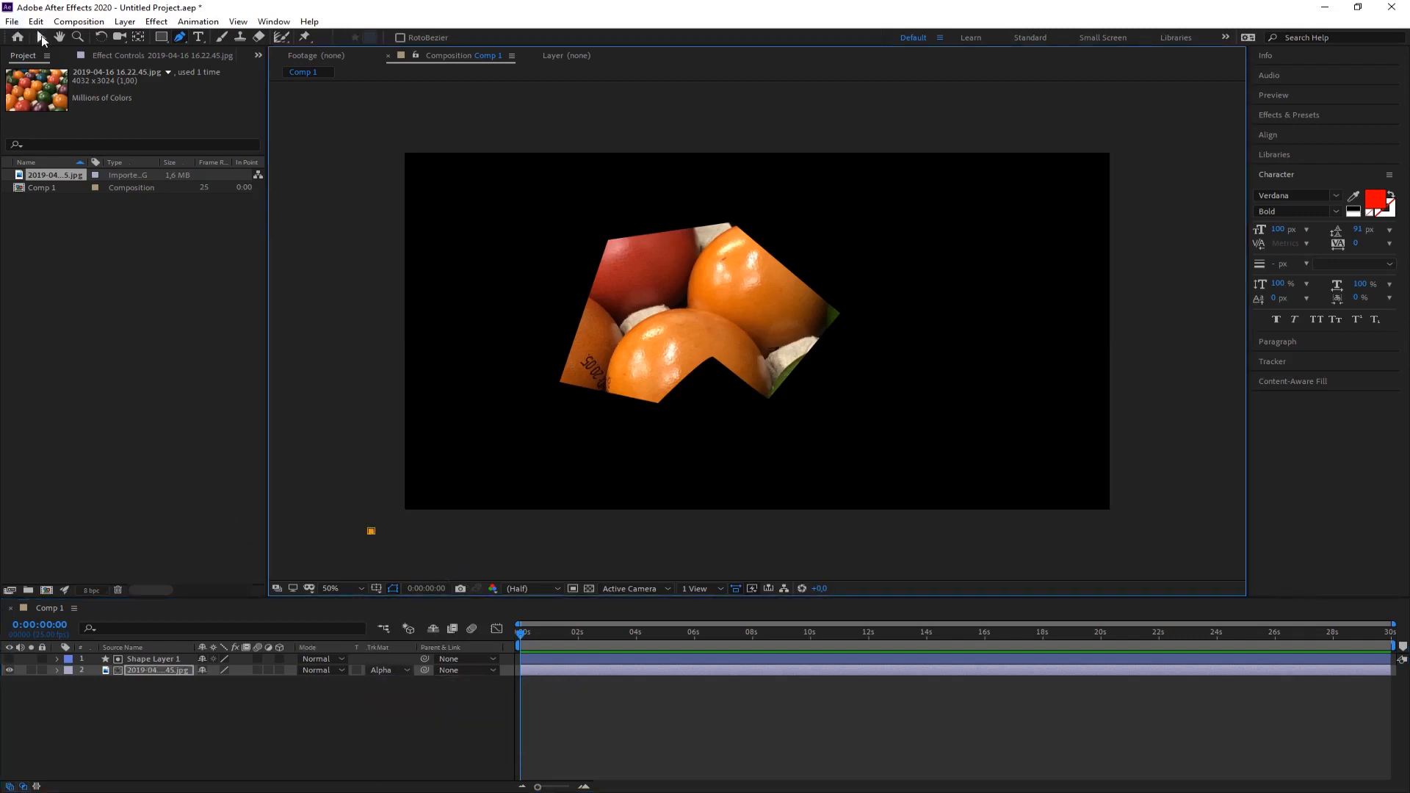
pyautogui.press('v')
pyautogui.moveTo(388, 516); pyautogui.dragTo(368, 537)
pyautogui.press('Delete')
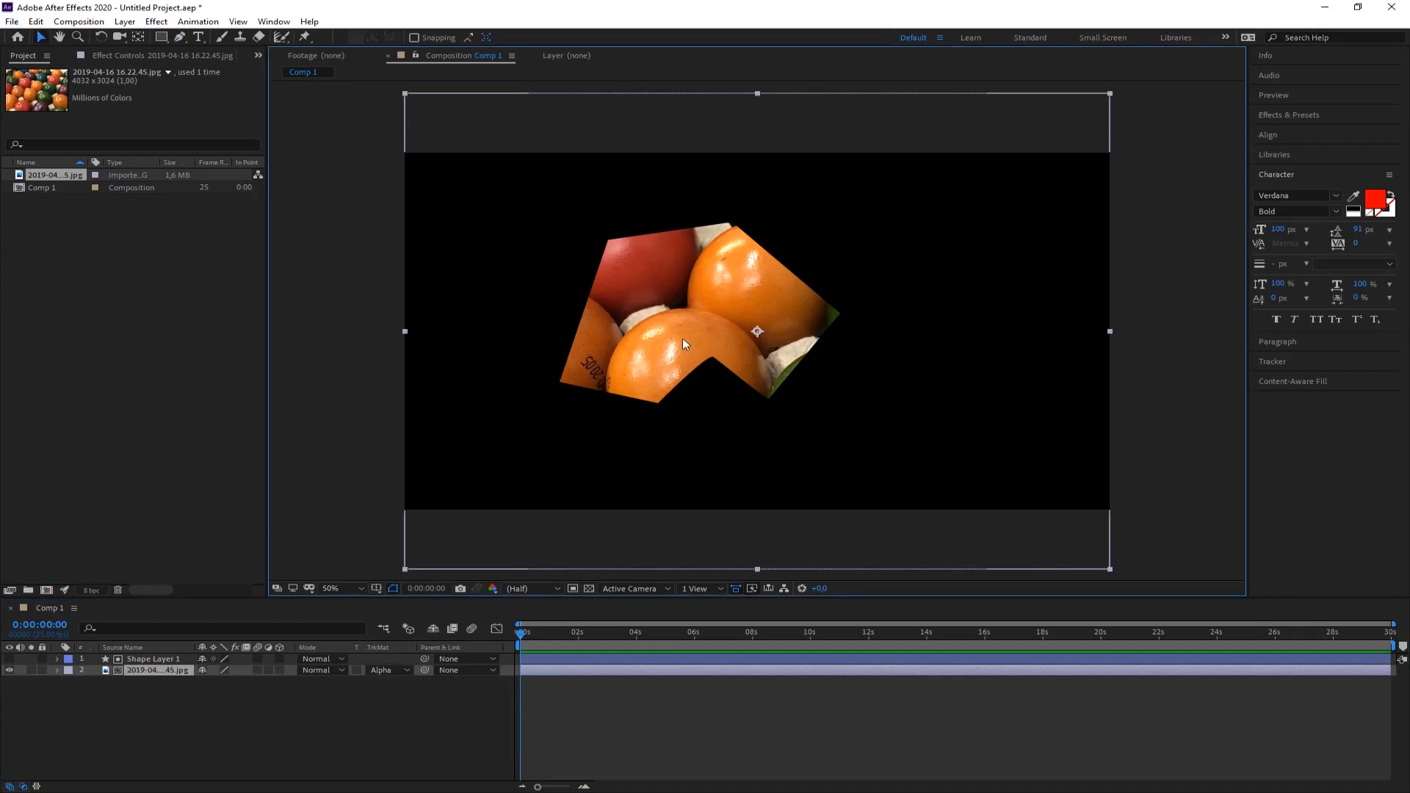
# - Move the shape layer slightly up and to the right, and shift the photo layer a little in the same direction
pyautogui.click(148, 657)
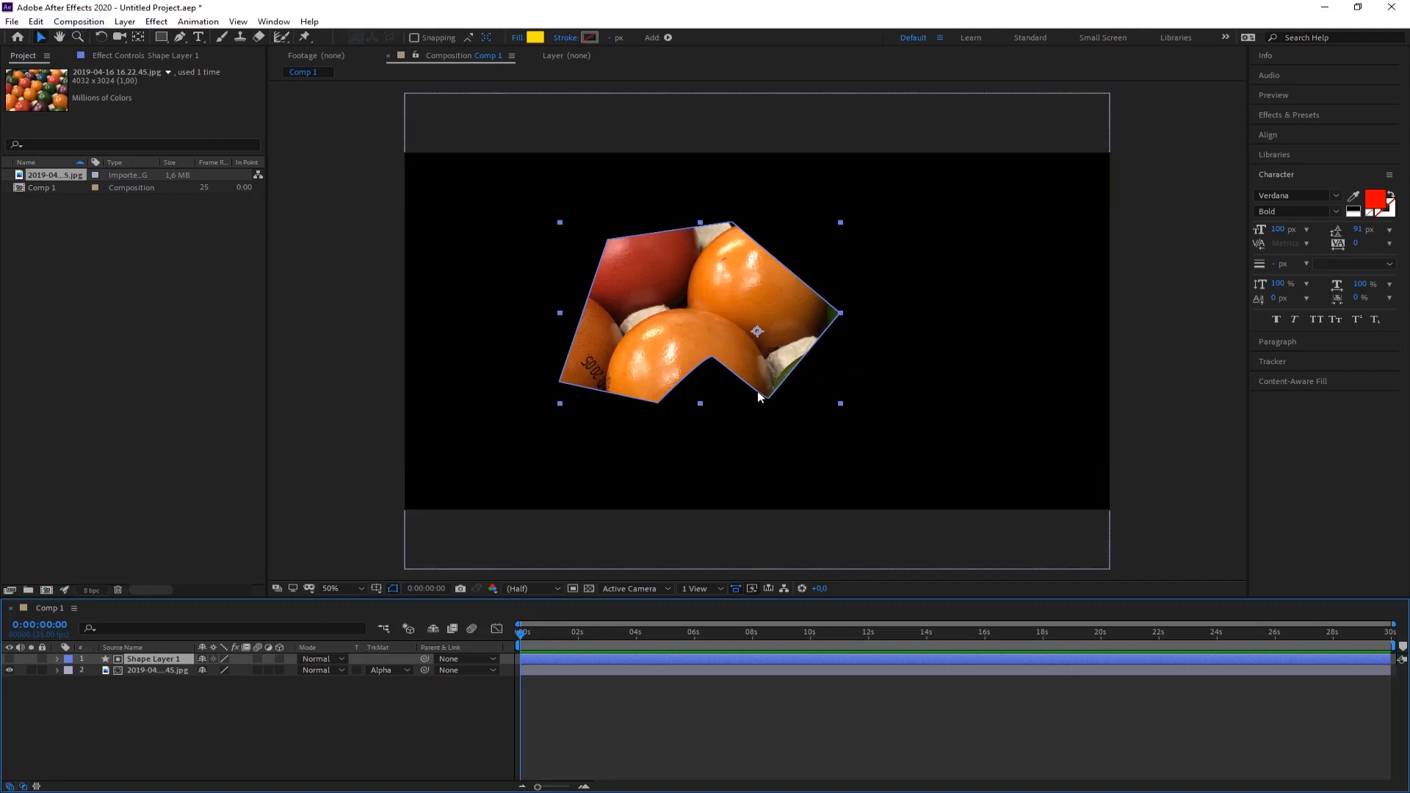
pyautogui.moveTo(749, 393)
pyautogui.mouseDown()
pyautogui.moveTo(722, 410)
pyautogui.moveTo(767, 433)
pyautogui.moveTo(800, 377)
pyautogui.moveTo(679, 389)
pyautogui.moveTo(801, 458)
pyautogui.moveTo(869, 370)
pyautogui.moveTo(736, 451)
pyautogui.moveTo(955, 403)
pyautogui.moveTo(756, 390)
pyautogui.moveTo(847, 419)
pyautogui.moveTo(667, 334)
pyautogui.moveTo(581, 353)
pyautogui.moveTo(815, 349)
pyautogui.moveTo(752, 413)
pyautogui.moveTo(877, 422)
pyautogui.moveTo(830, 368)
pyautogui.moveTo(769, 375)
pyautogui.mouseUp()
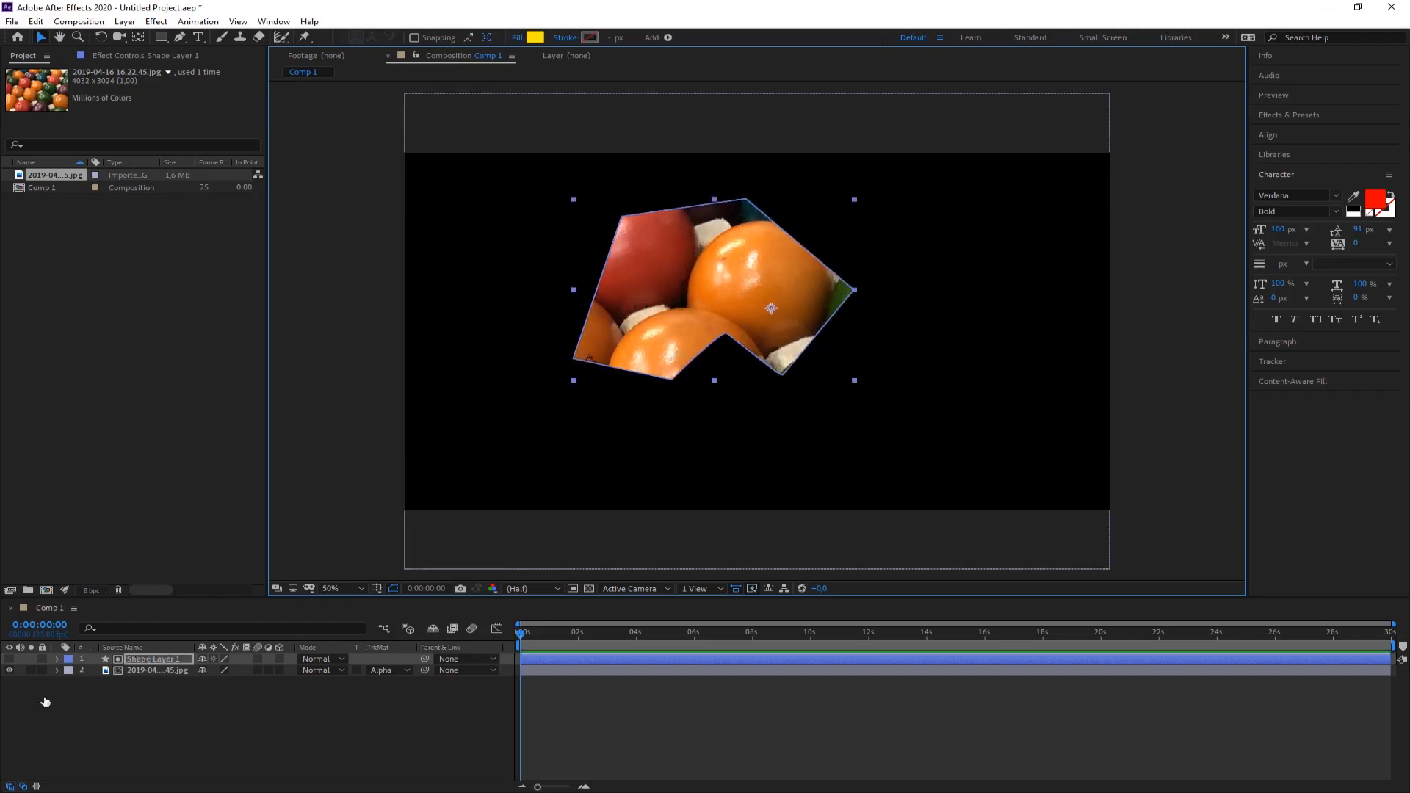
pyautogui.click(139, 670)
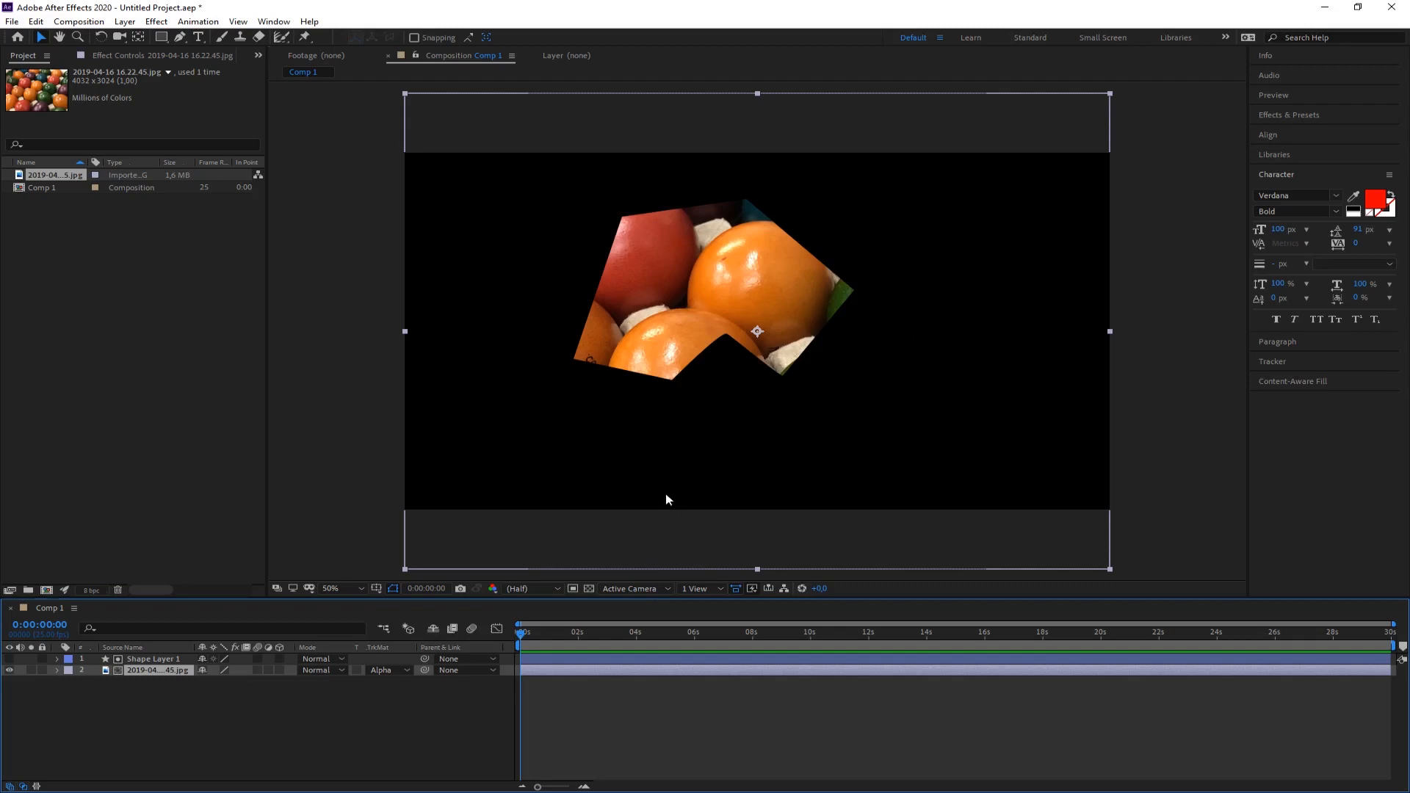
pyautogui.moveTo(664, 498)
pyautogui.mouseDown()
pyautogui.moveTo(615, 518)
pyautogui.moveTo(677, 494)
pyautogui.moveTo(560, 444)
pyautogui.moveTo(558, 507)
pyautogui.moveTo(720, 478)
pyautogui.moveTo(606, 448)
pyautogui.moveTo(566, 498)
pyautogui.moveTo(670, 492)
pyautogui.moveTo(624, 459)
pyautogui.moveTo(608, 504)
pyautogui.moveTo(669, 492)
pyautogui.mouseUp()
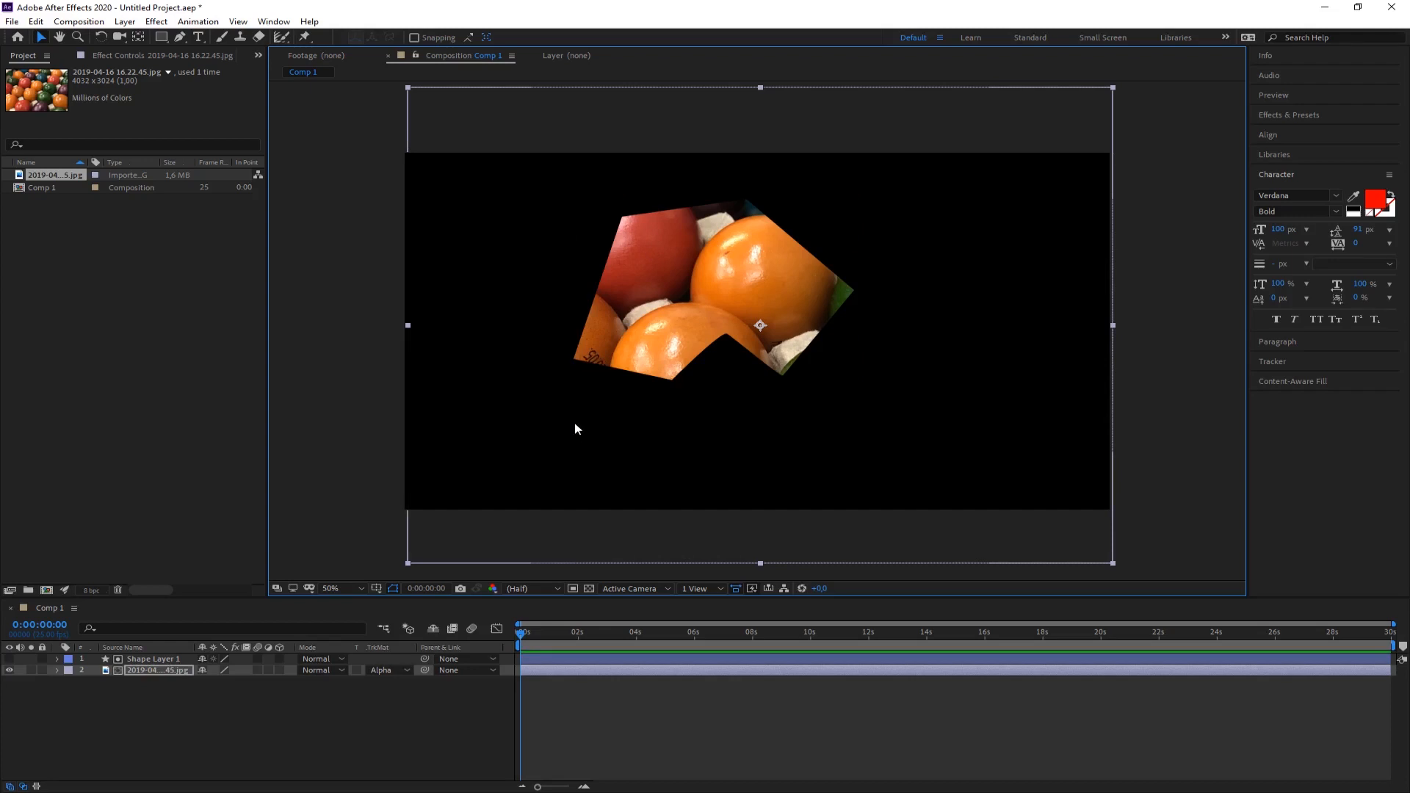
# - Select Shape Layer 1 in the timeline and delete it from the composition
pyautogui.click(126, 659)
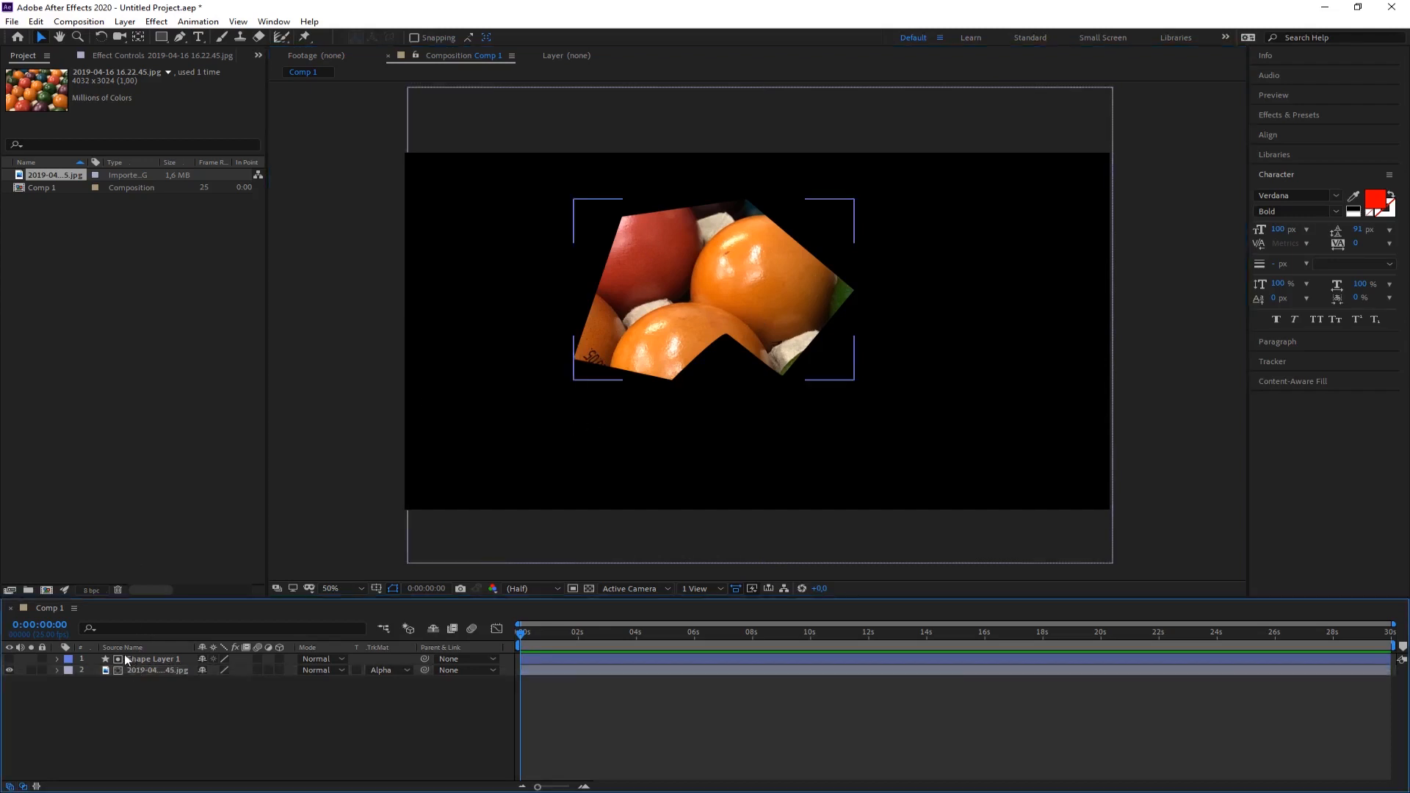
pyautogui.click(139, 660)
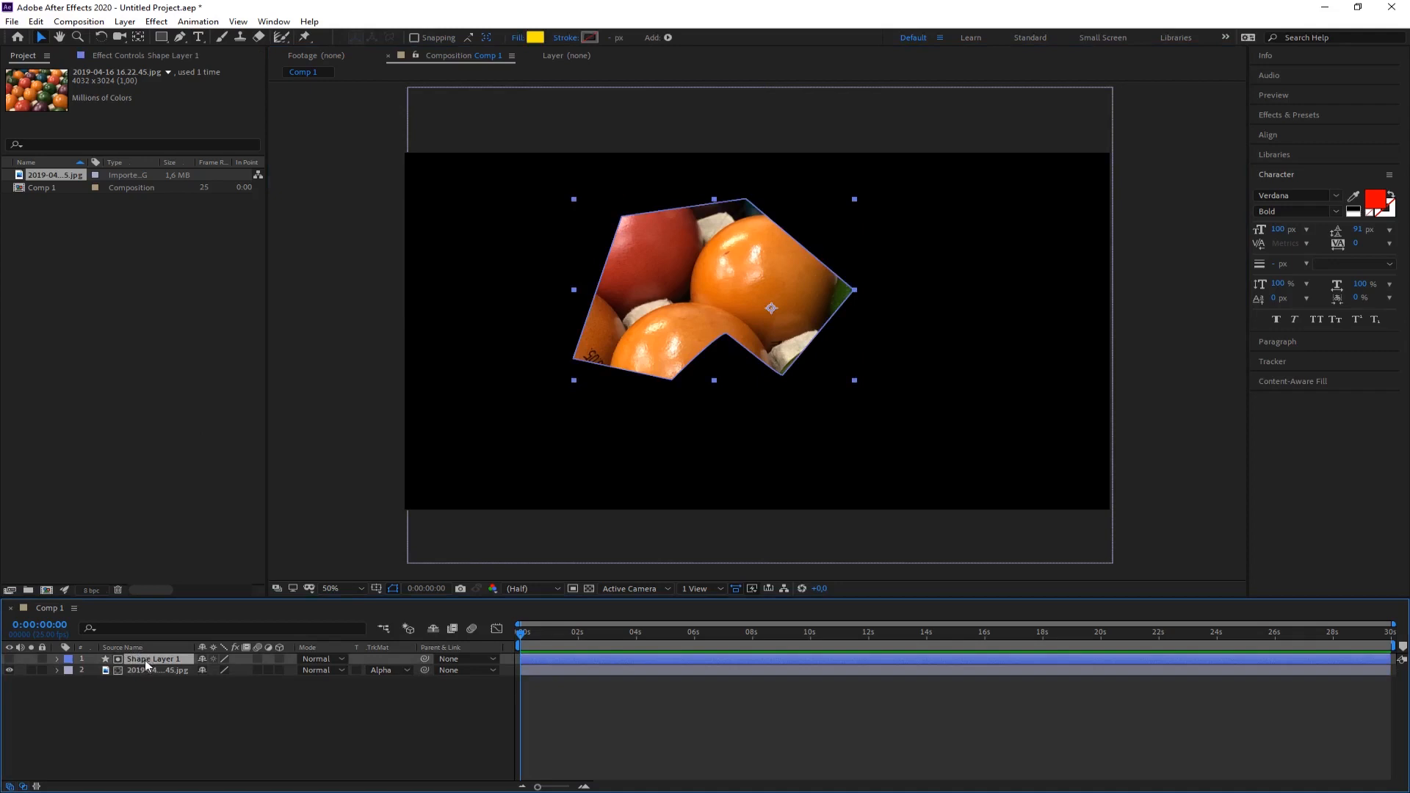
pyautogui.press('Delete')
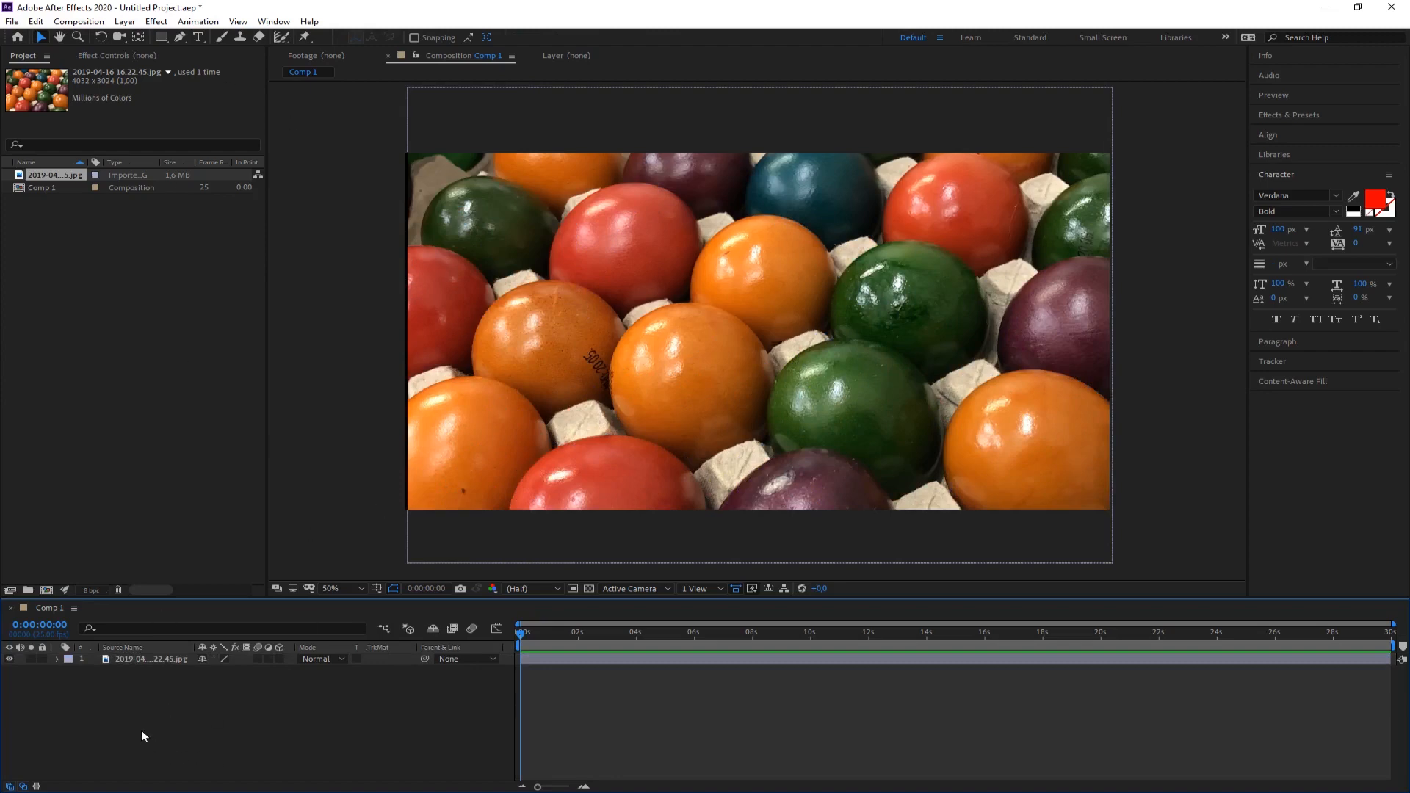
# - Add a text layer over the photo with the Type tool reading "easter" and "eggs" on two lines
pyautogui.click(199, 38)
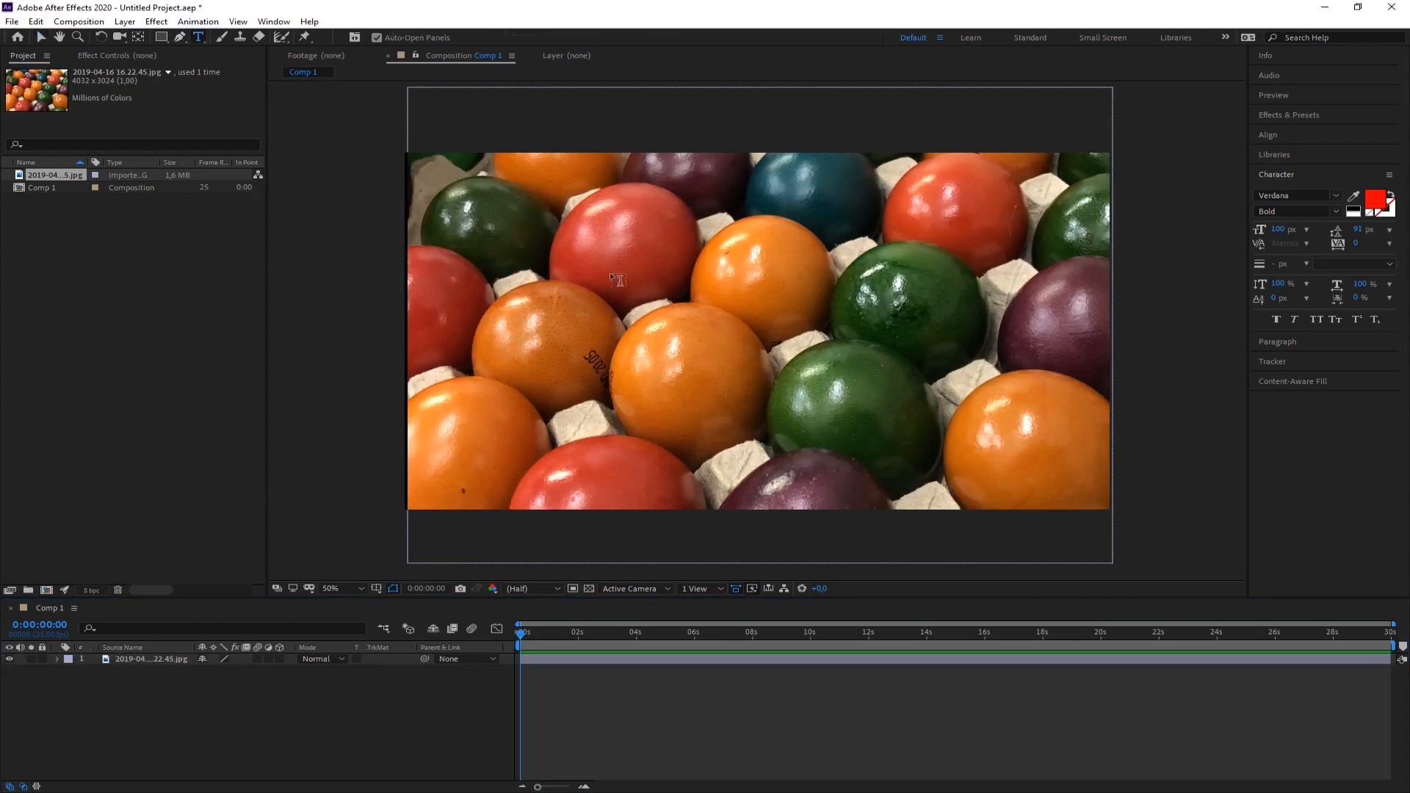
pyautogui.click(560, 285)
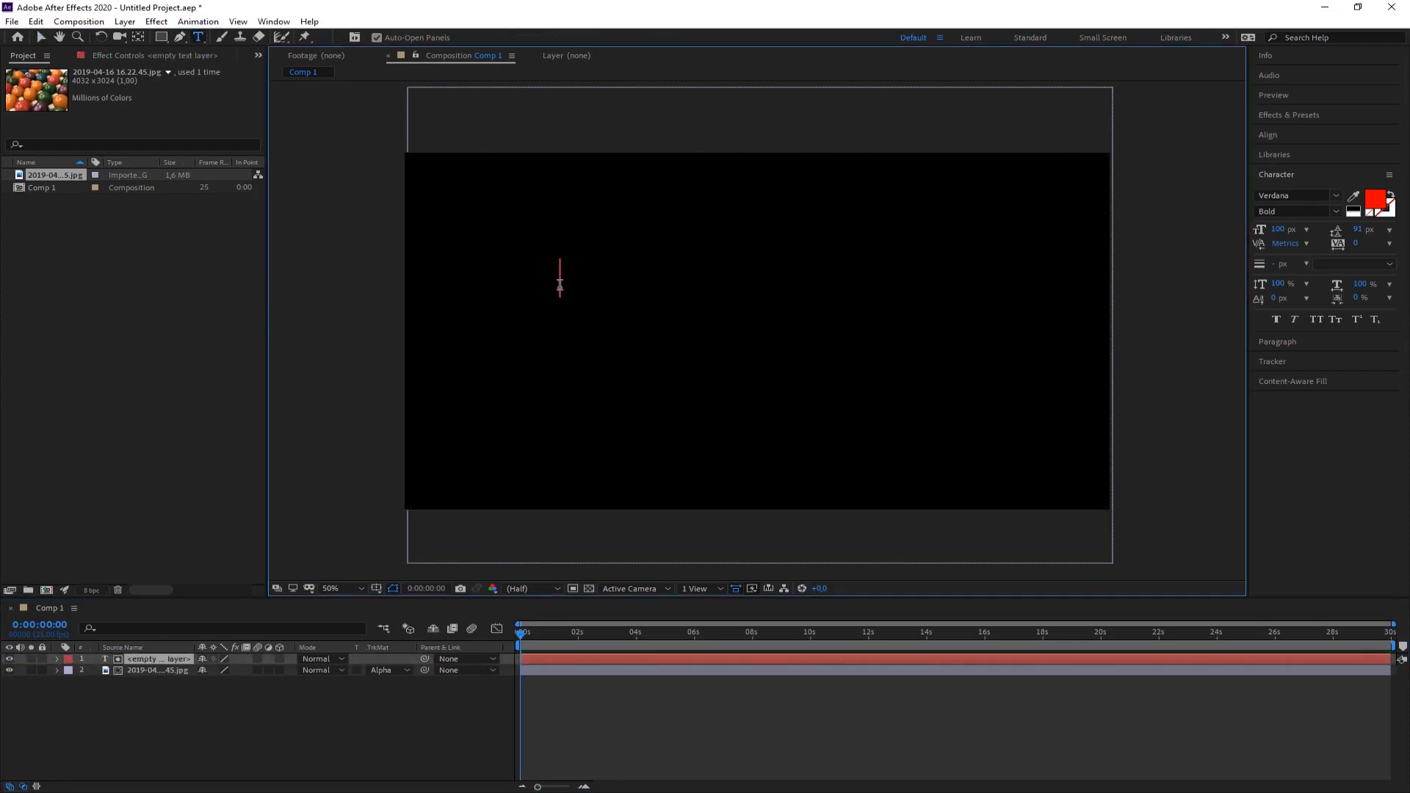
pyautogui.write('e')
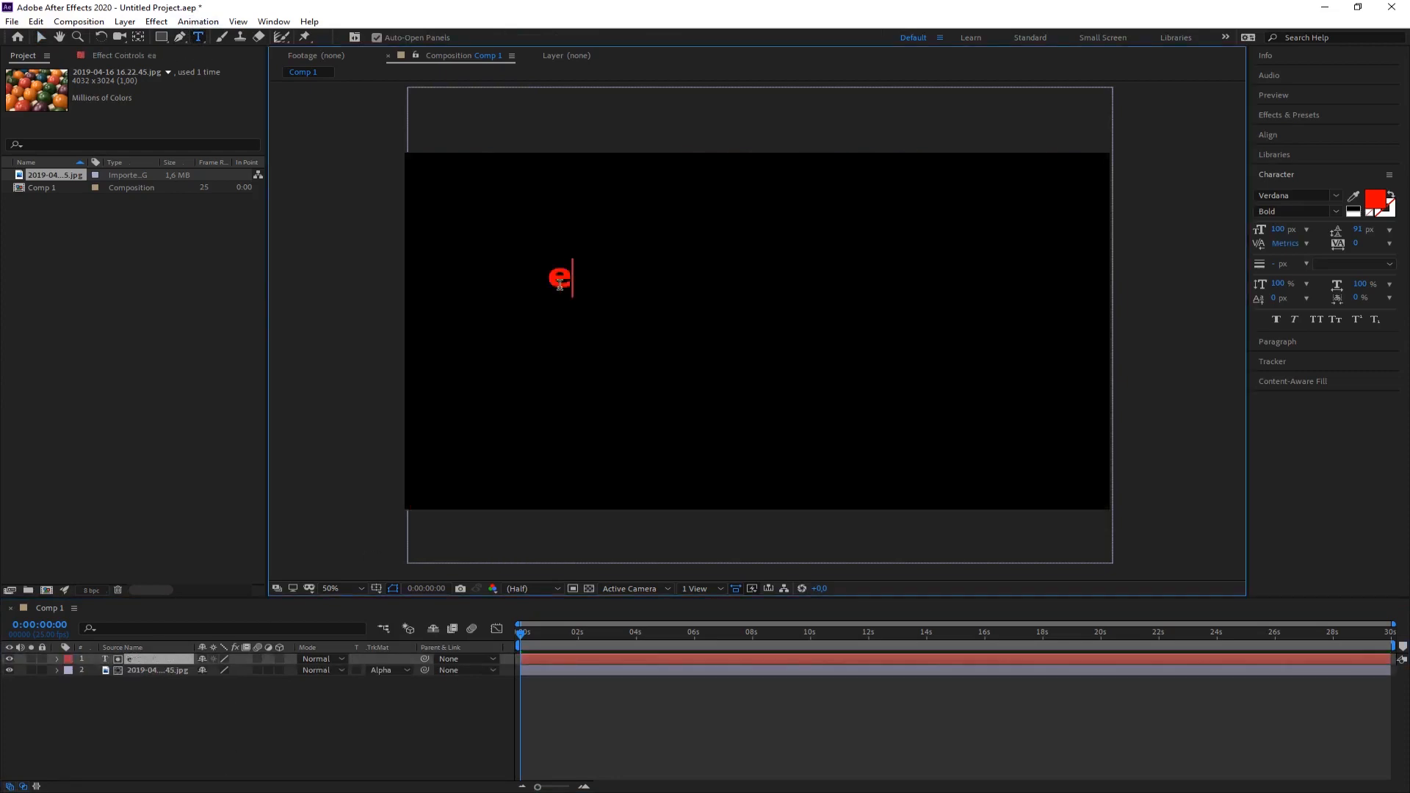
pyautogui.write('aster')
pyautogui.press('Return')
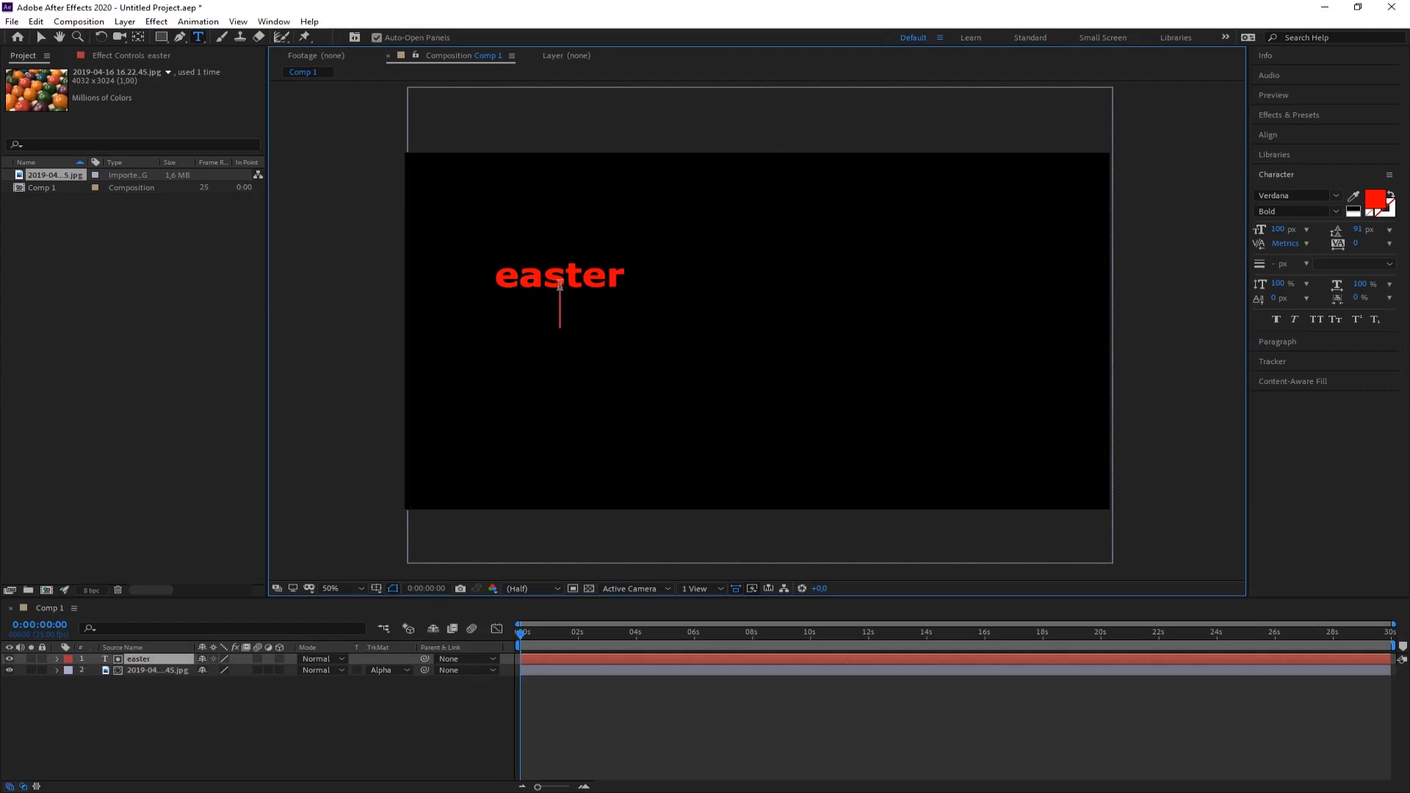
pyautogui.write('eggs')
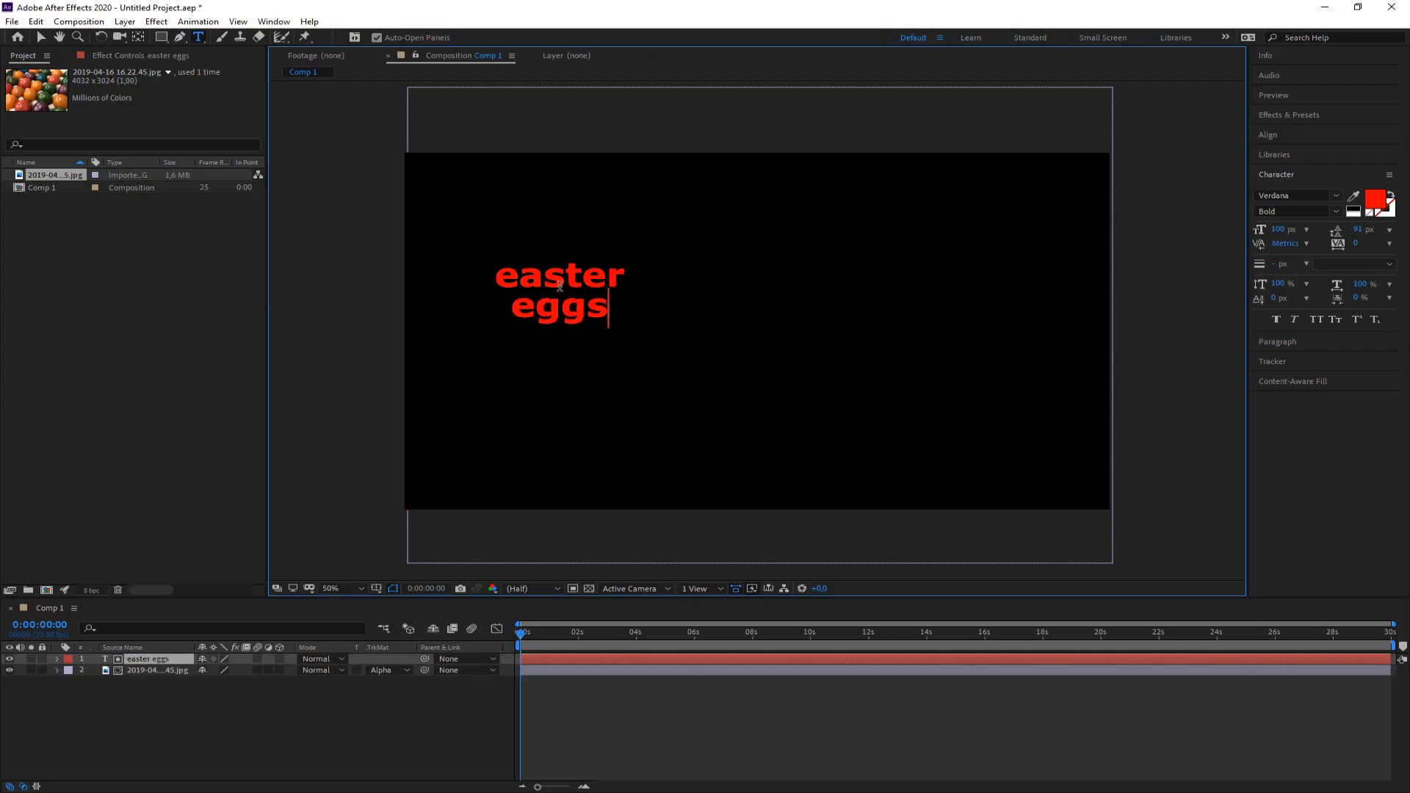
# - Enlarge the text layer to about three times its size with the Selection tool and move it near the composition's centre
pyautogui.click(41, 37)
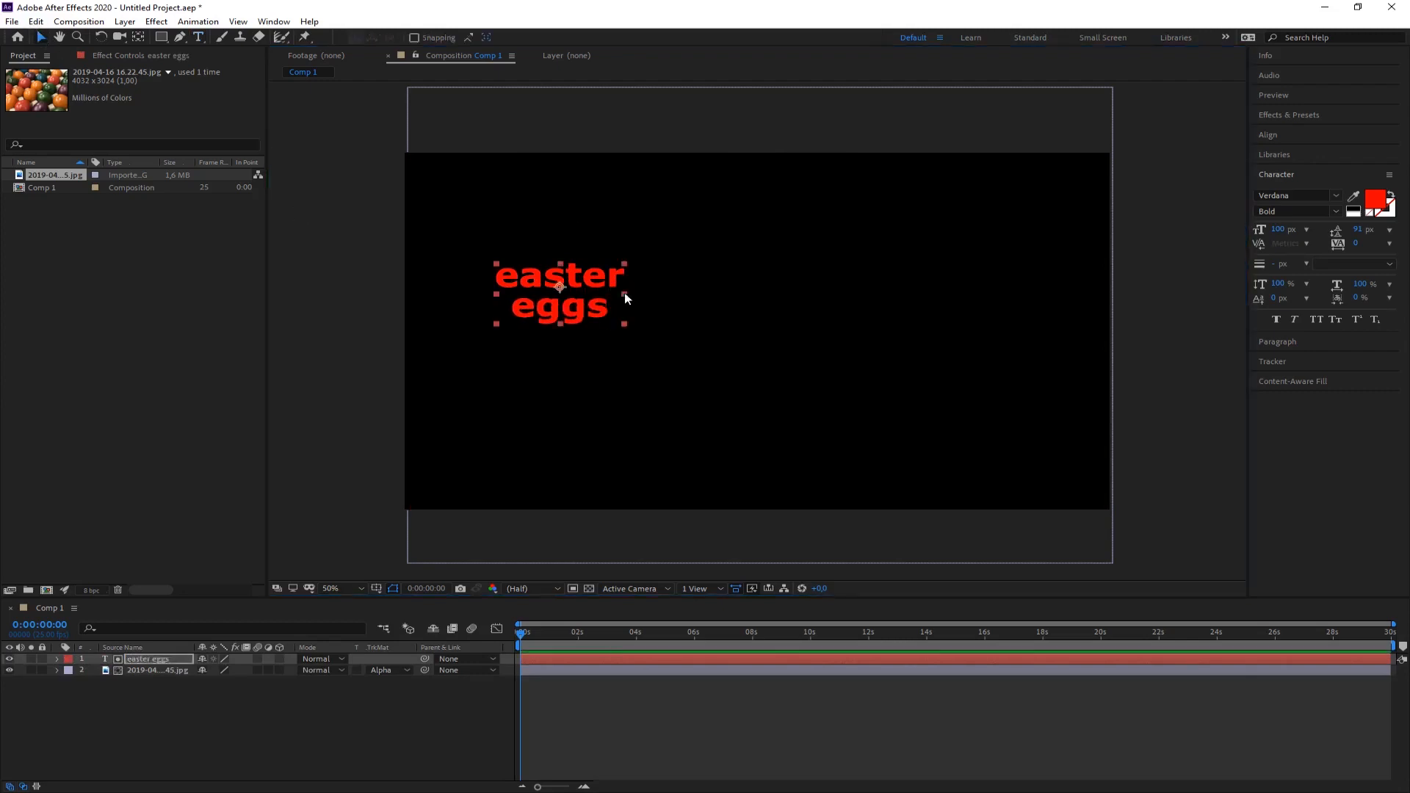
pyautogui.moveTo(624, 264); pyautogui.dragTo(819, 220)
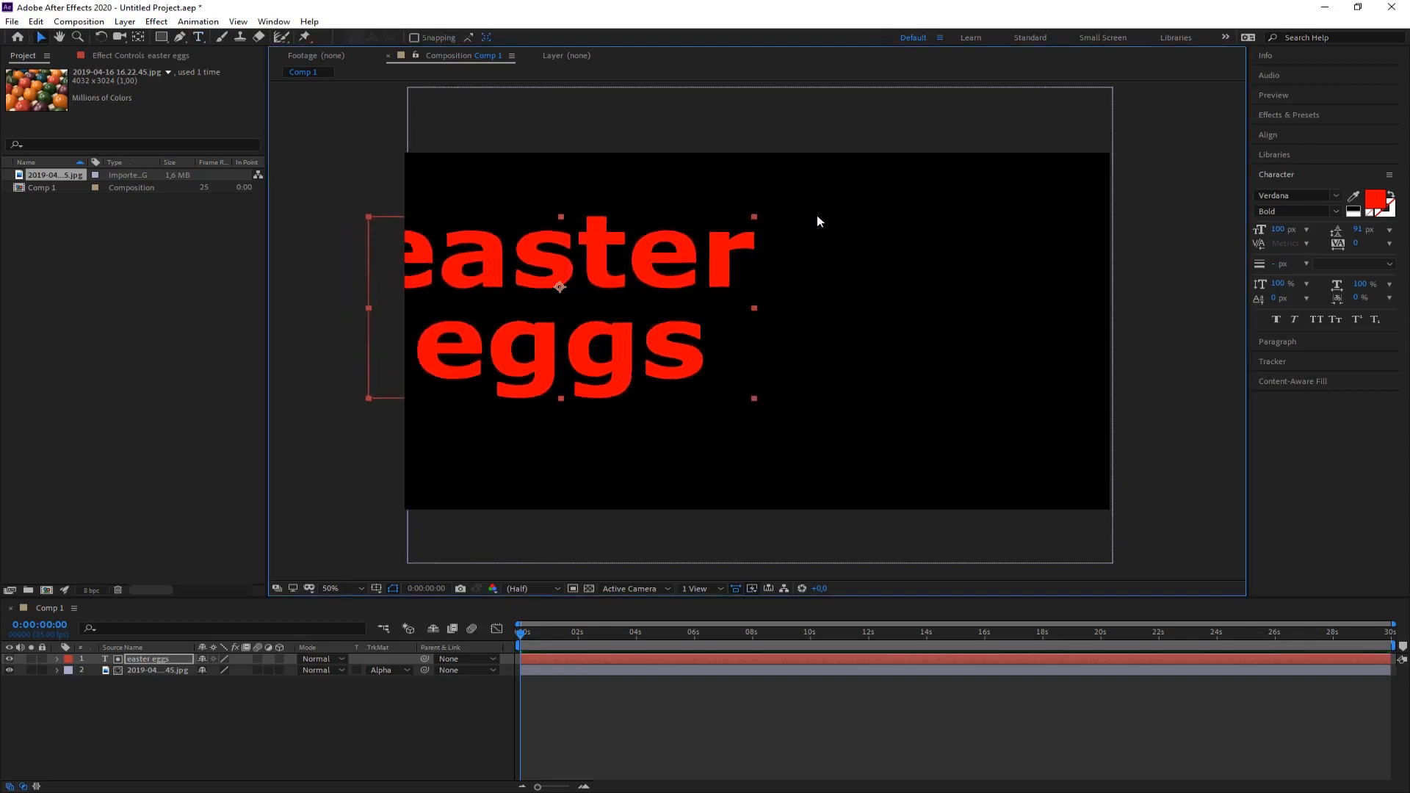
pyautogui.moveTo(376, 265); pyautogui.dragTo(523, 276)
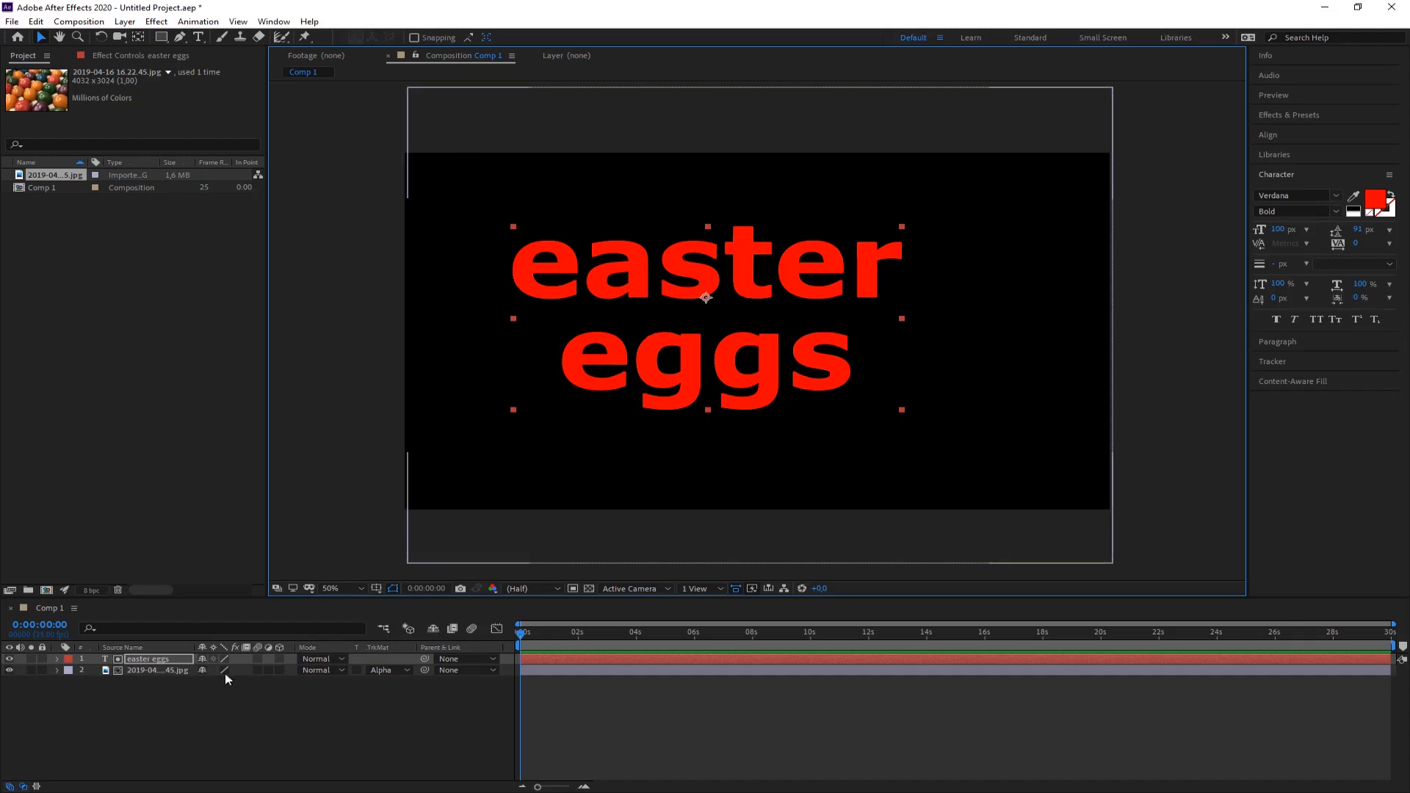
# - Keep the photo layer's blending mode at Normal and set its track matte to Alpha Matte "easter eggs"
pyautogui.click(151, 672)
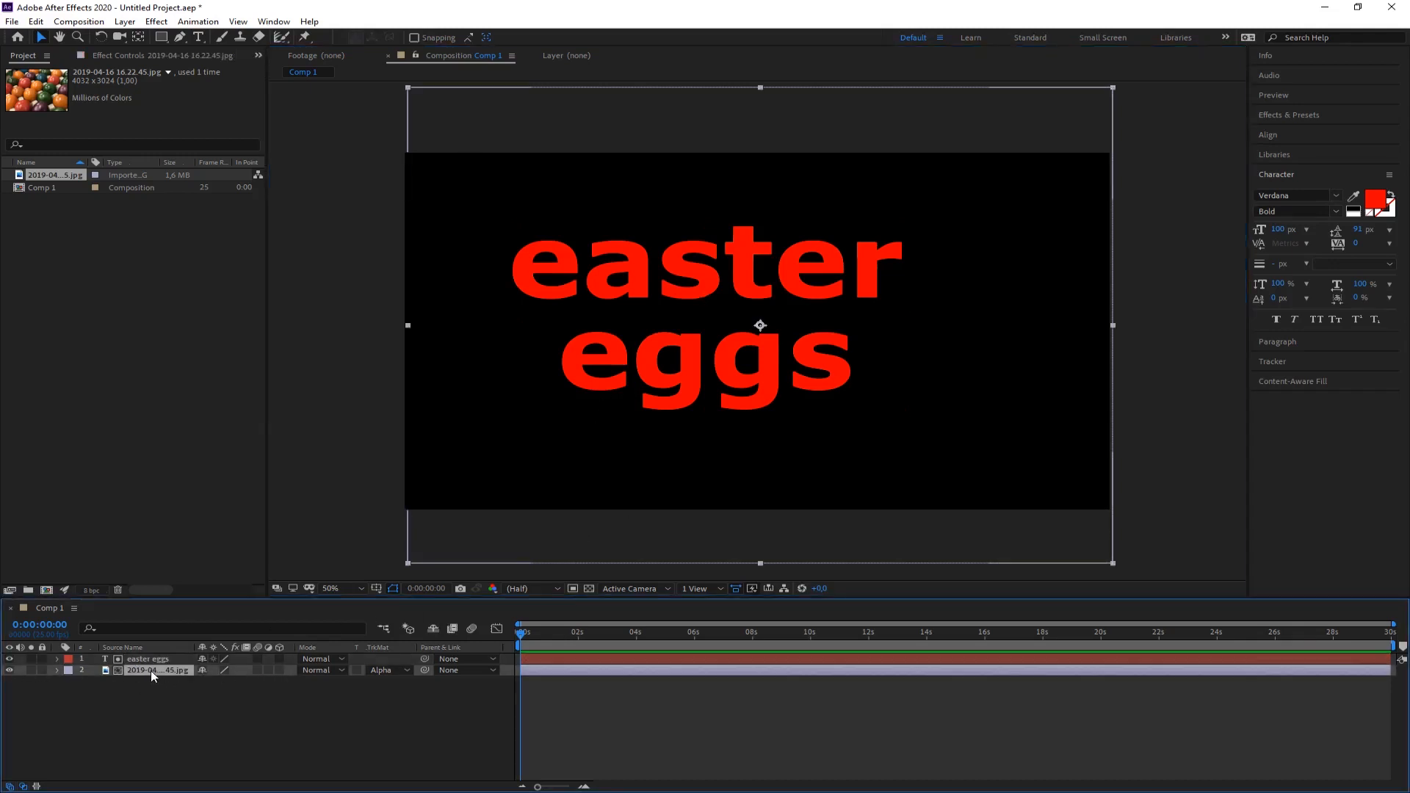
pyautogui.click(319, 671)
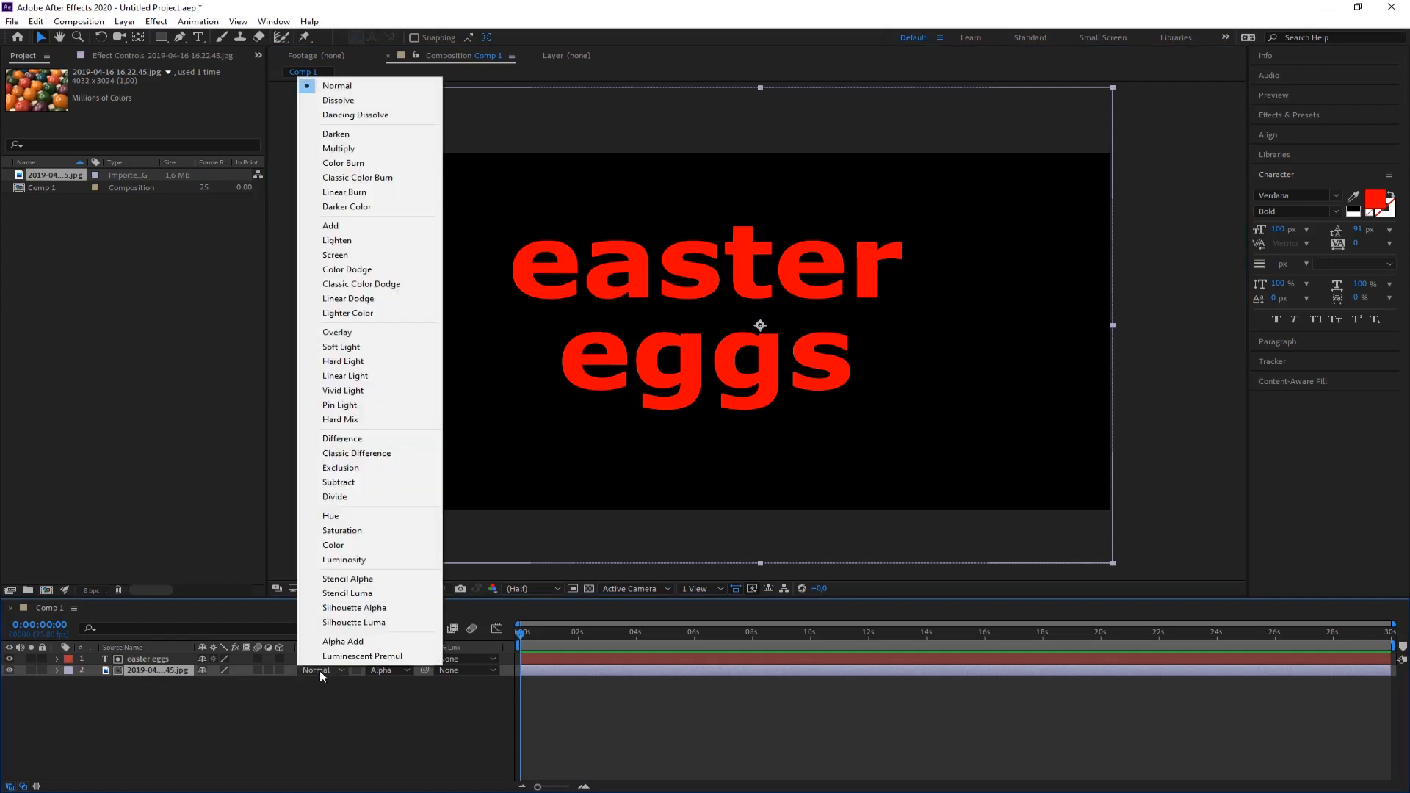
pyautogui.click(306, 678)
pyautogui.click(375, 671)
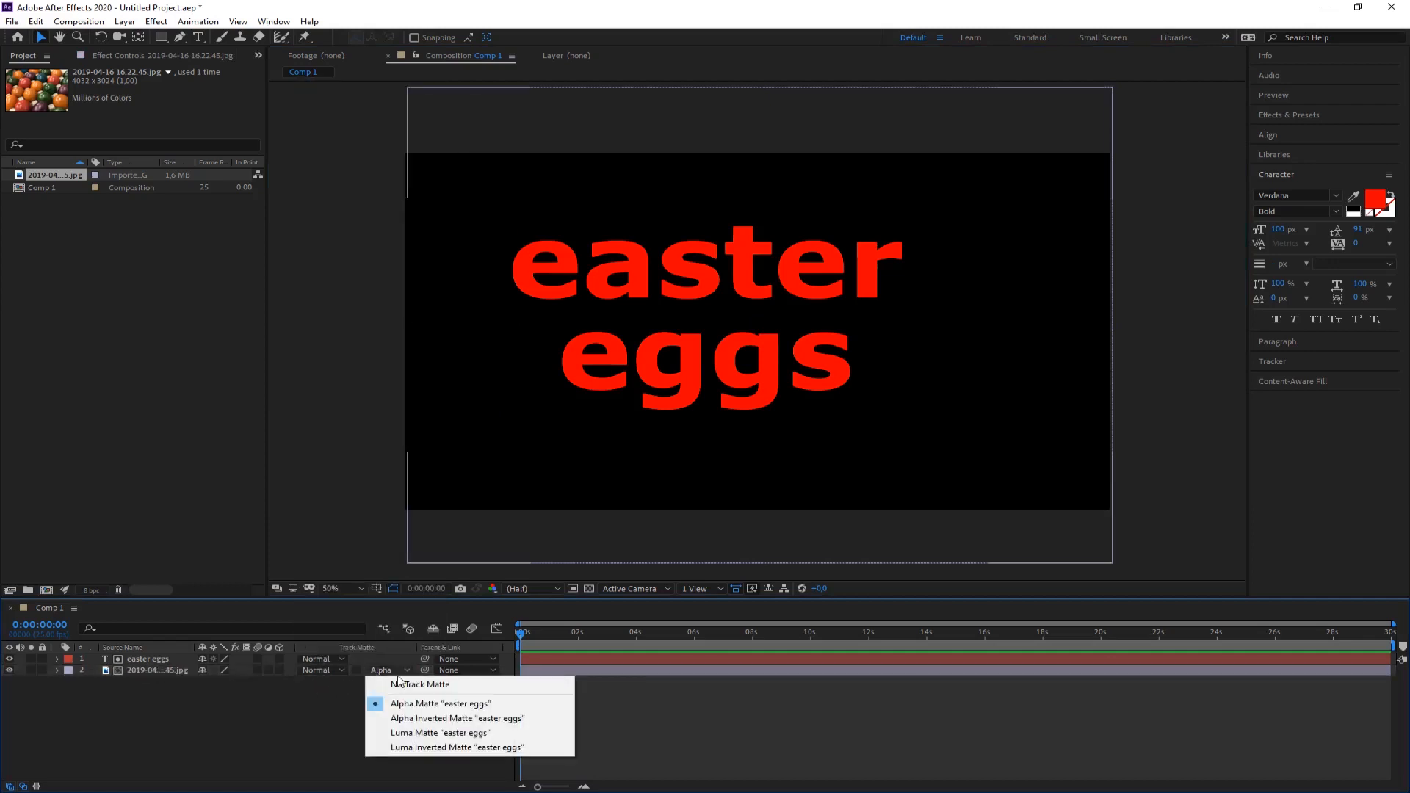
pyautogui.click(413, 703)
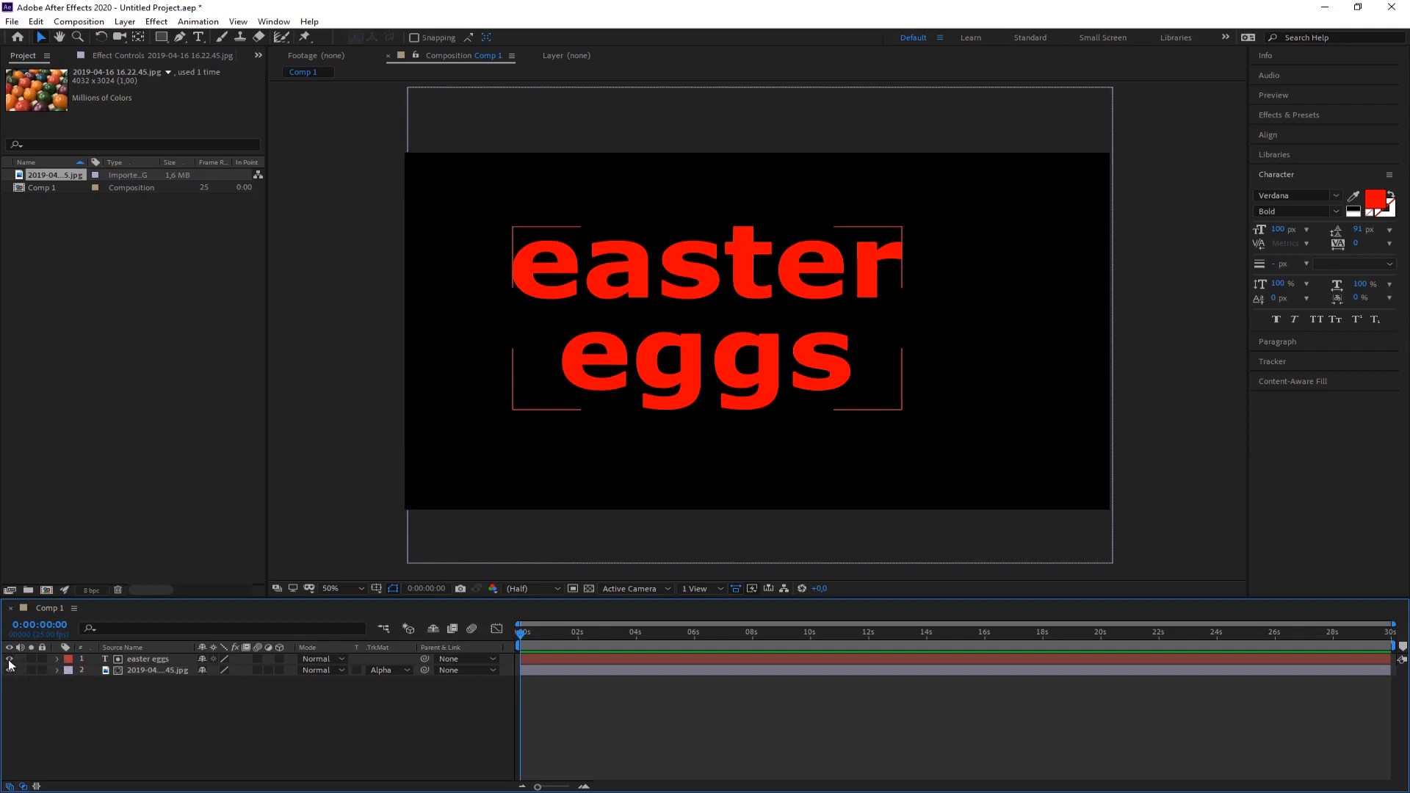
pyautogui.click(107, 703)
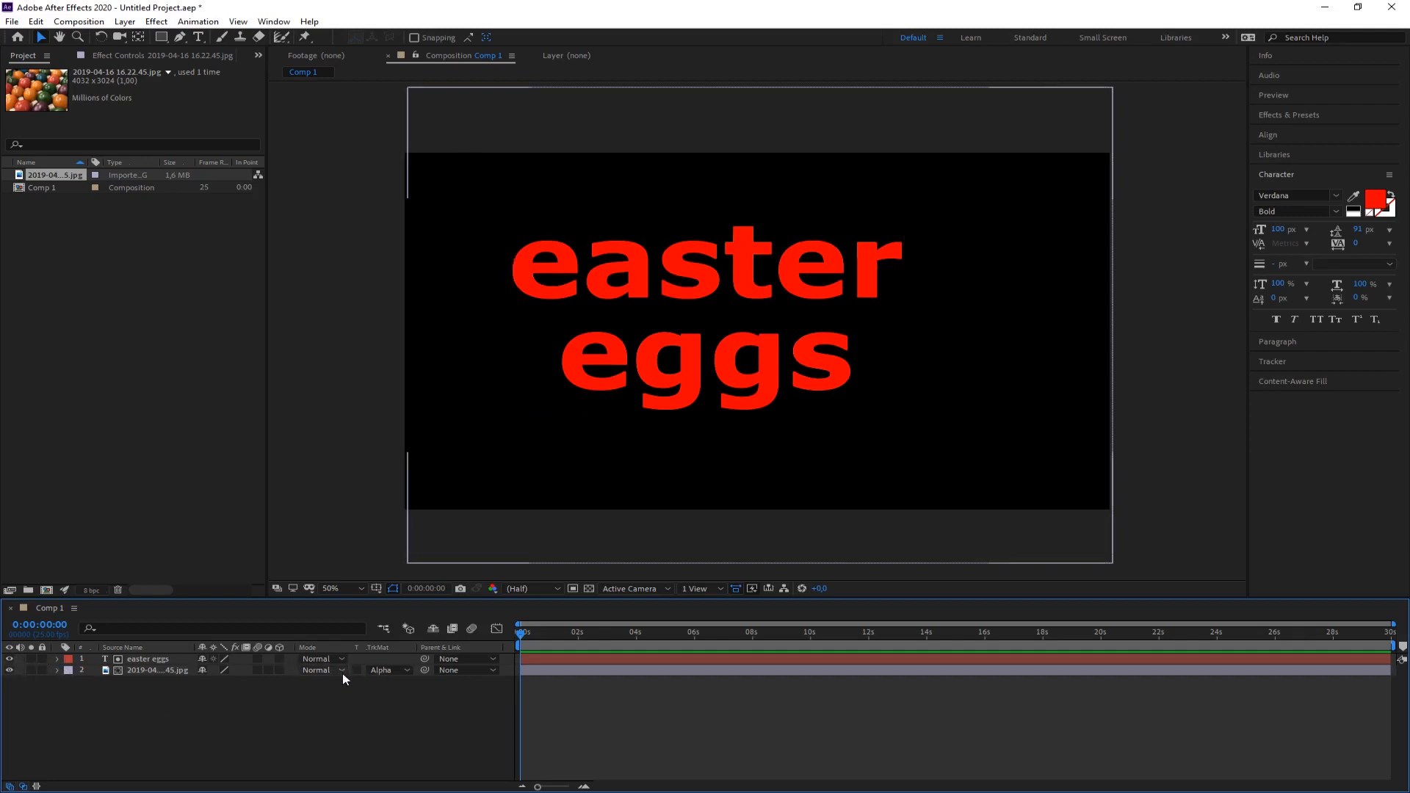
# - Toggle the visibility of the easter eggs text layer to compare the results, leaving the layer hidden
pyautogui.click(9, 658)
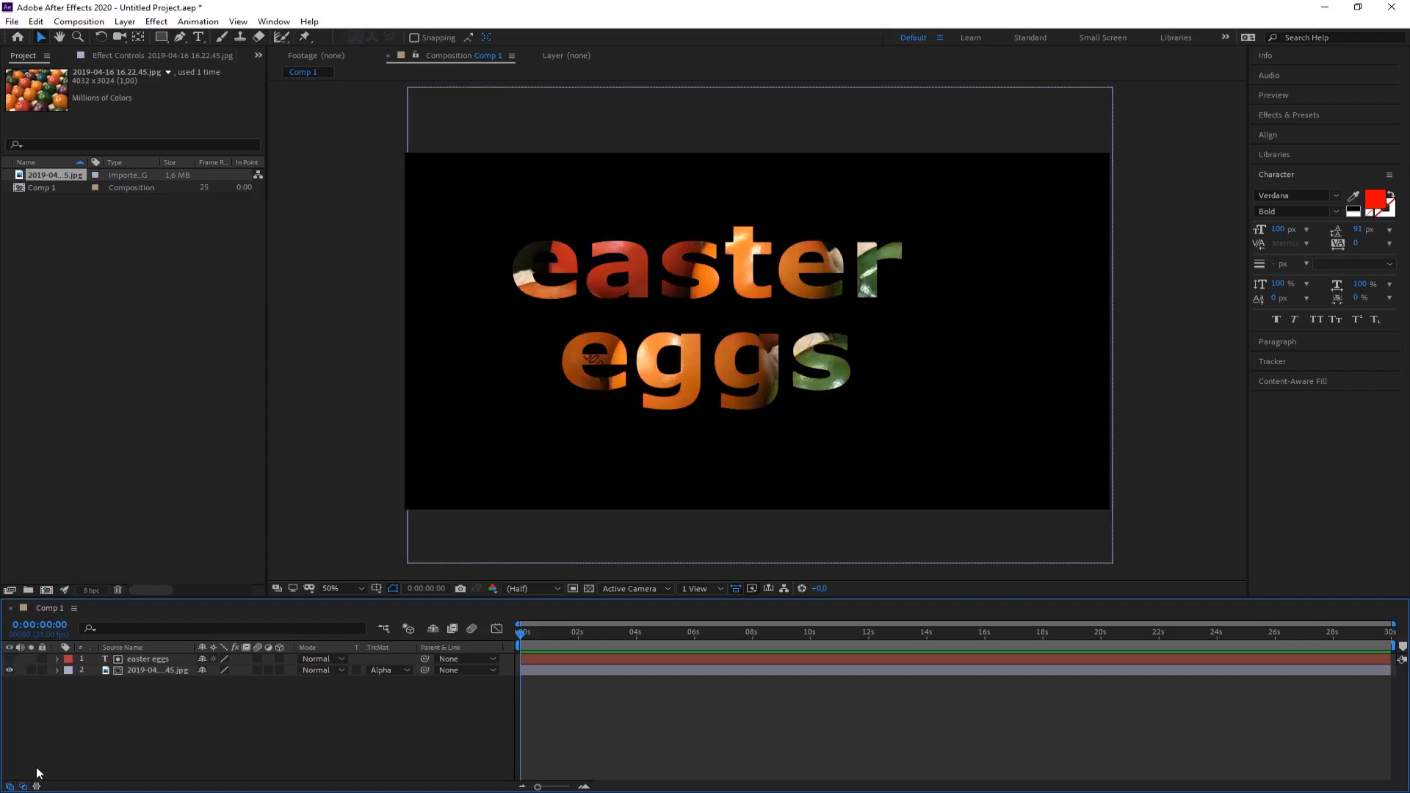
pyautogui.click(9, 659)
pyautogui.click(10, 659)
pyautogui.click(10, 659)
# - Move the photo layer down and to the left behind the text matte, and select the easter eggs text layer
pyautogui.click(157, 671)
pyautogui.moveTo(832, 436); pyautogui.dragTo(765, 478)
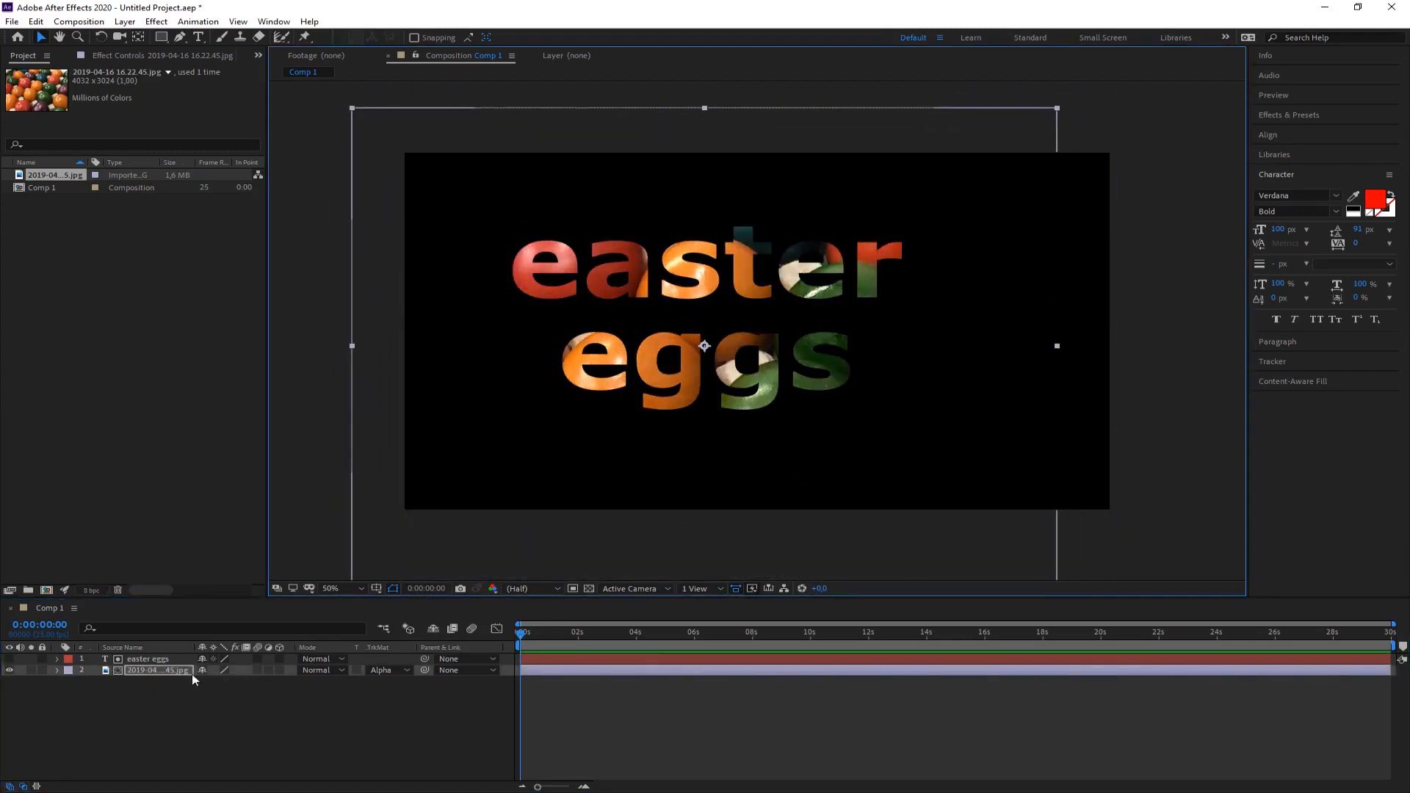
pyautogui.click(158, 660)
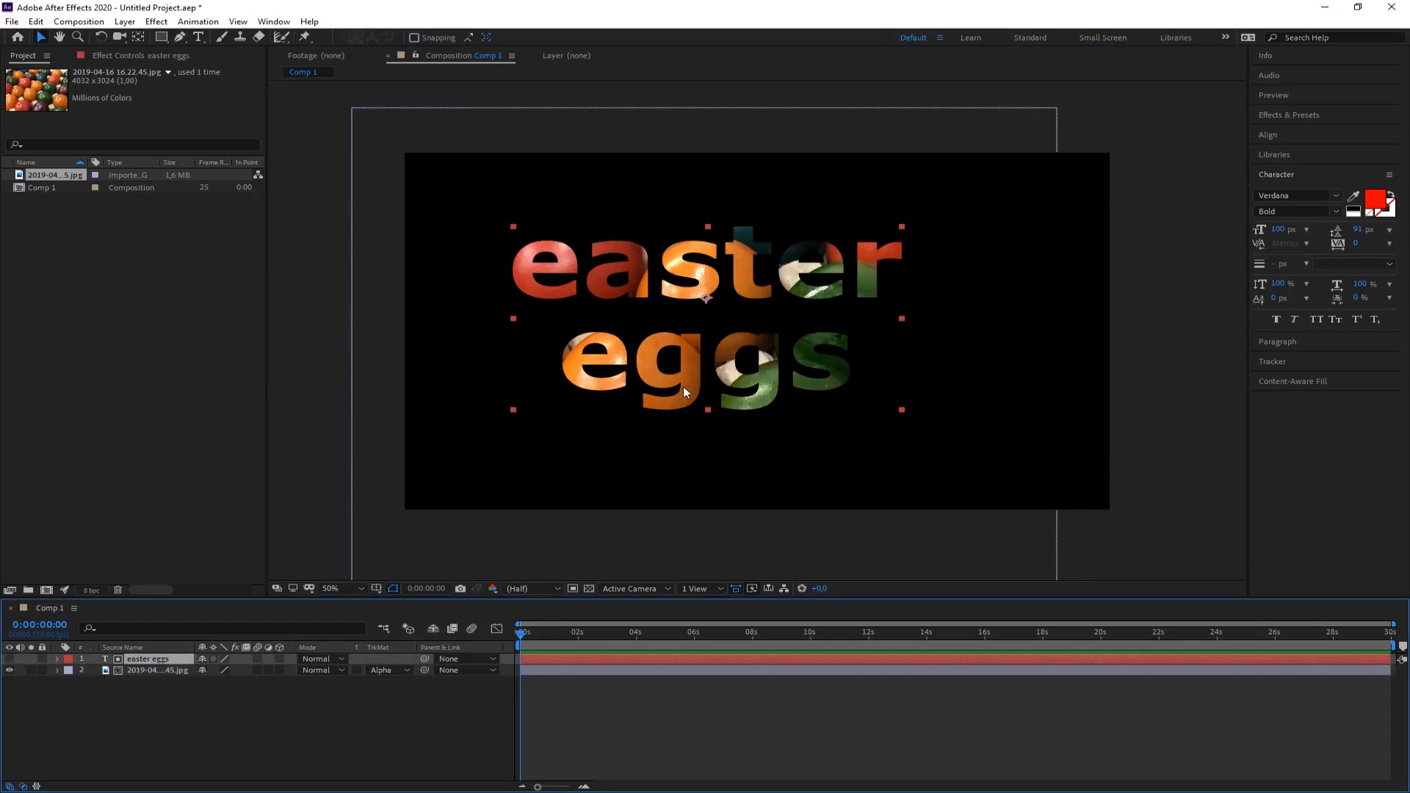
# - Move the easter eggs text matte slightly right and down over the photo
pyautogui.moveTo(689, 384); pyautogui.dragTo(690, 403)
pyautogui.moveTo(698, 358); pyautogui.dragTo(708, 386)
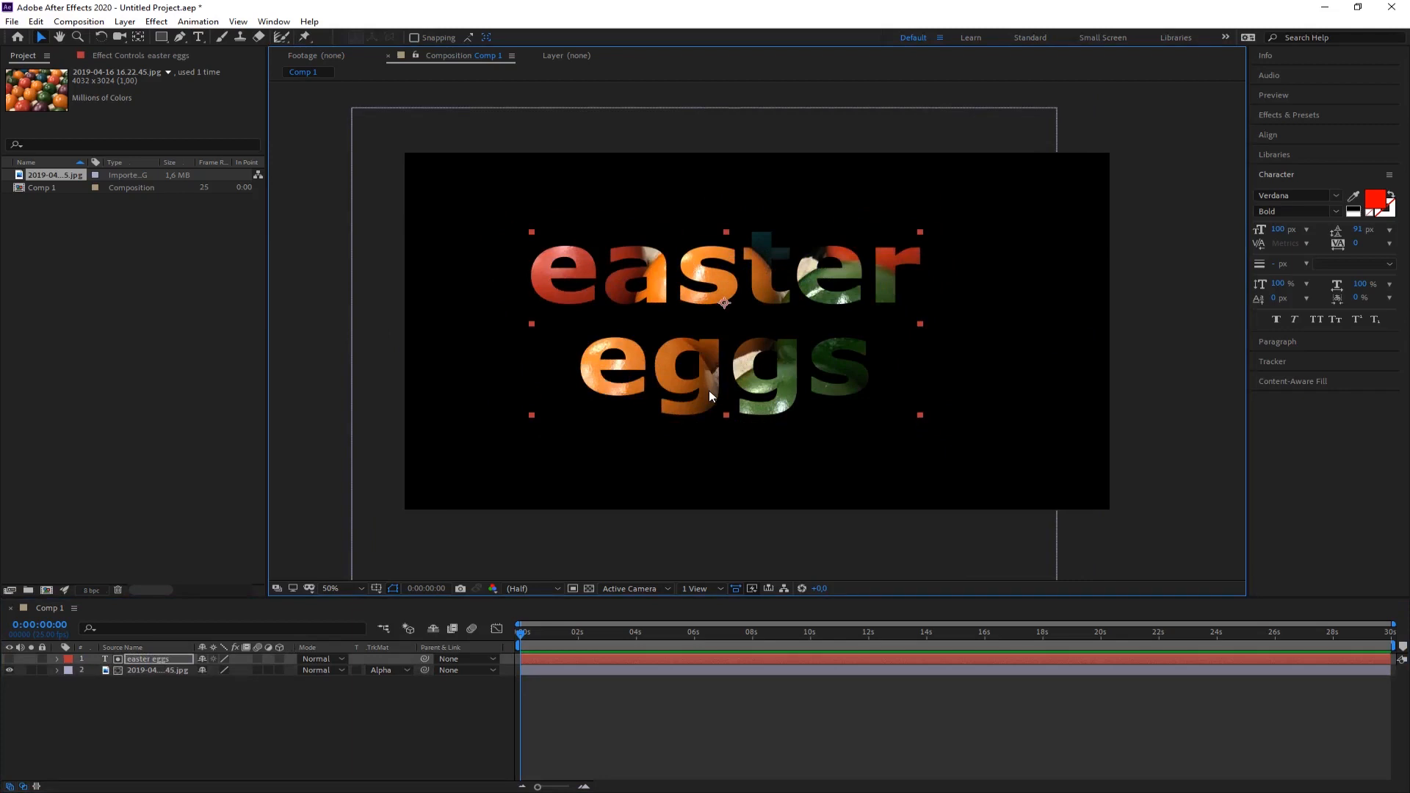
# - Delete the photo and Comp 1 from the project, and create a new 30-second composition with the HDTV 1080 25 preset
pyautogui.moveTo(64, 219); pyautogui.dragTo(33, 175)
pyautogui.press('Delete')
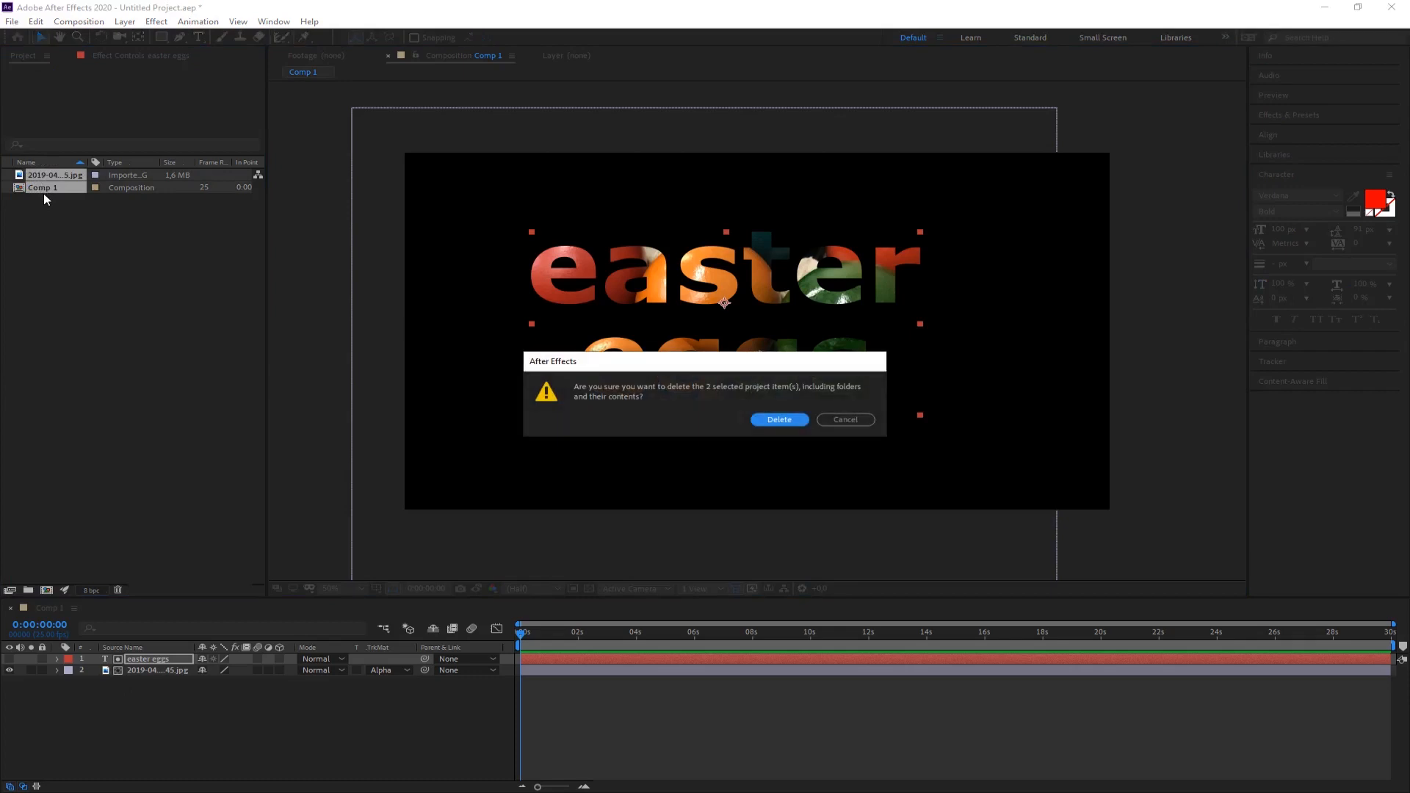
pyautogui.click(782, 419)
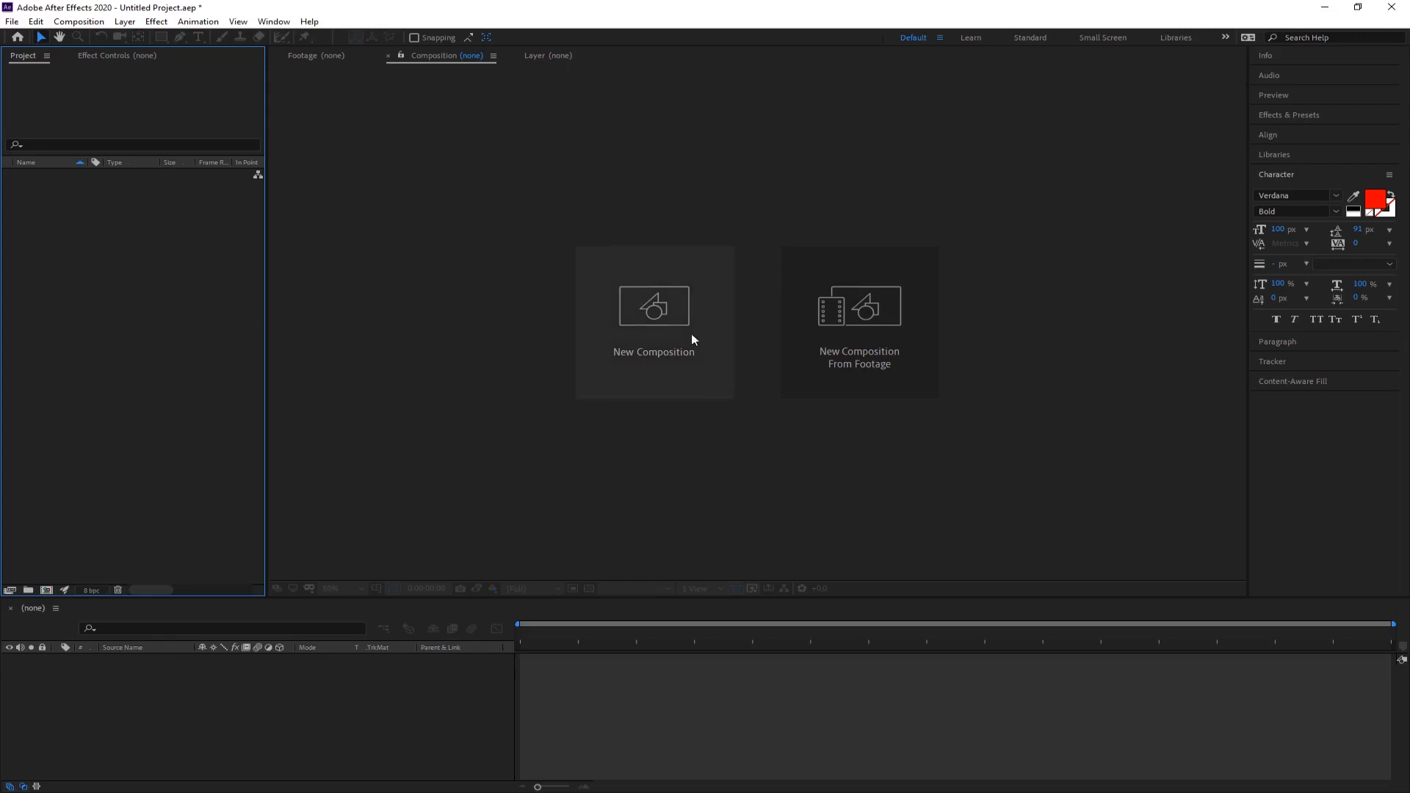
pyautogui.click(661, 318)
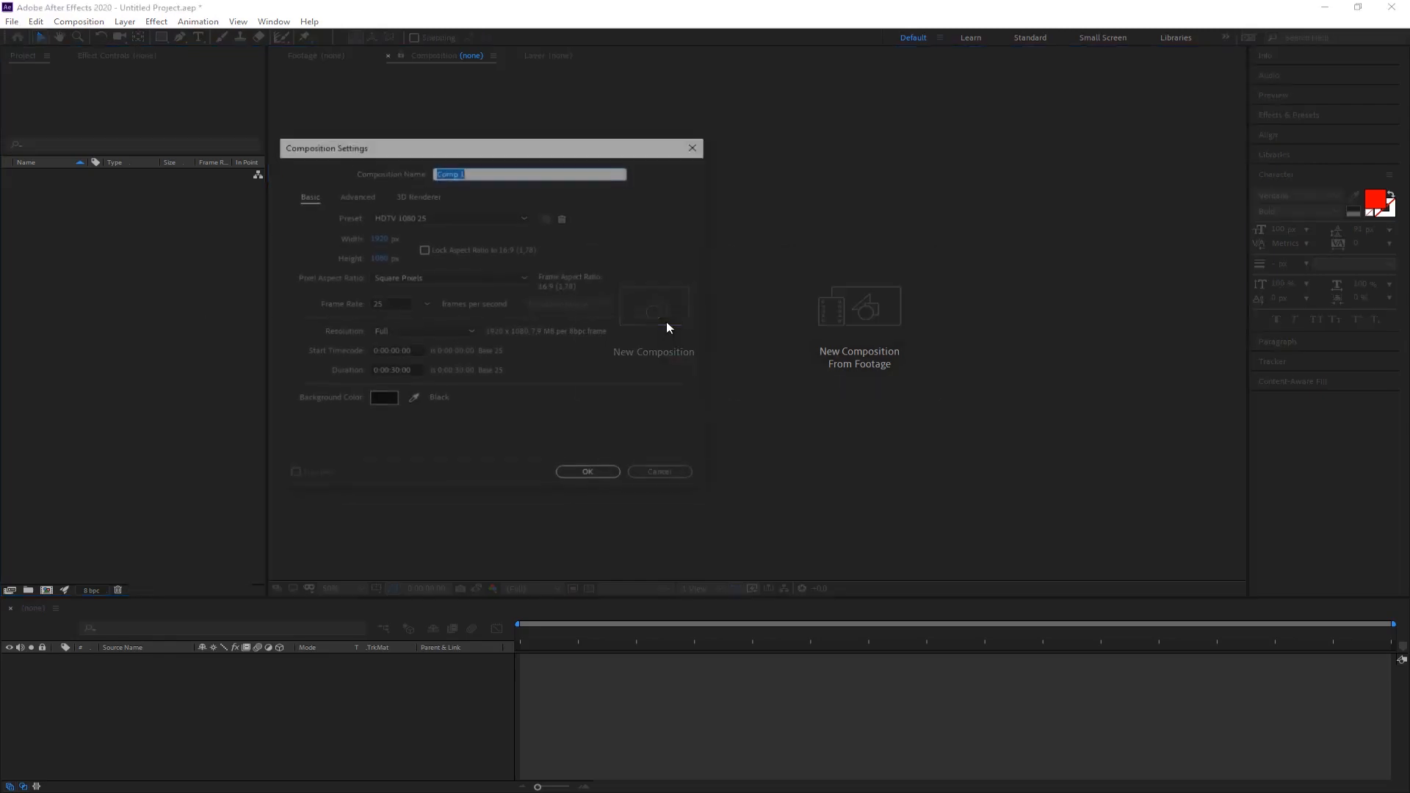
pyautogui.click(601, 478)
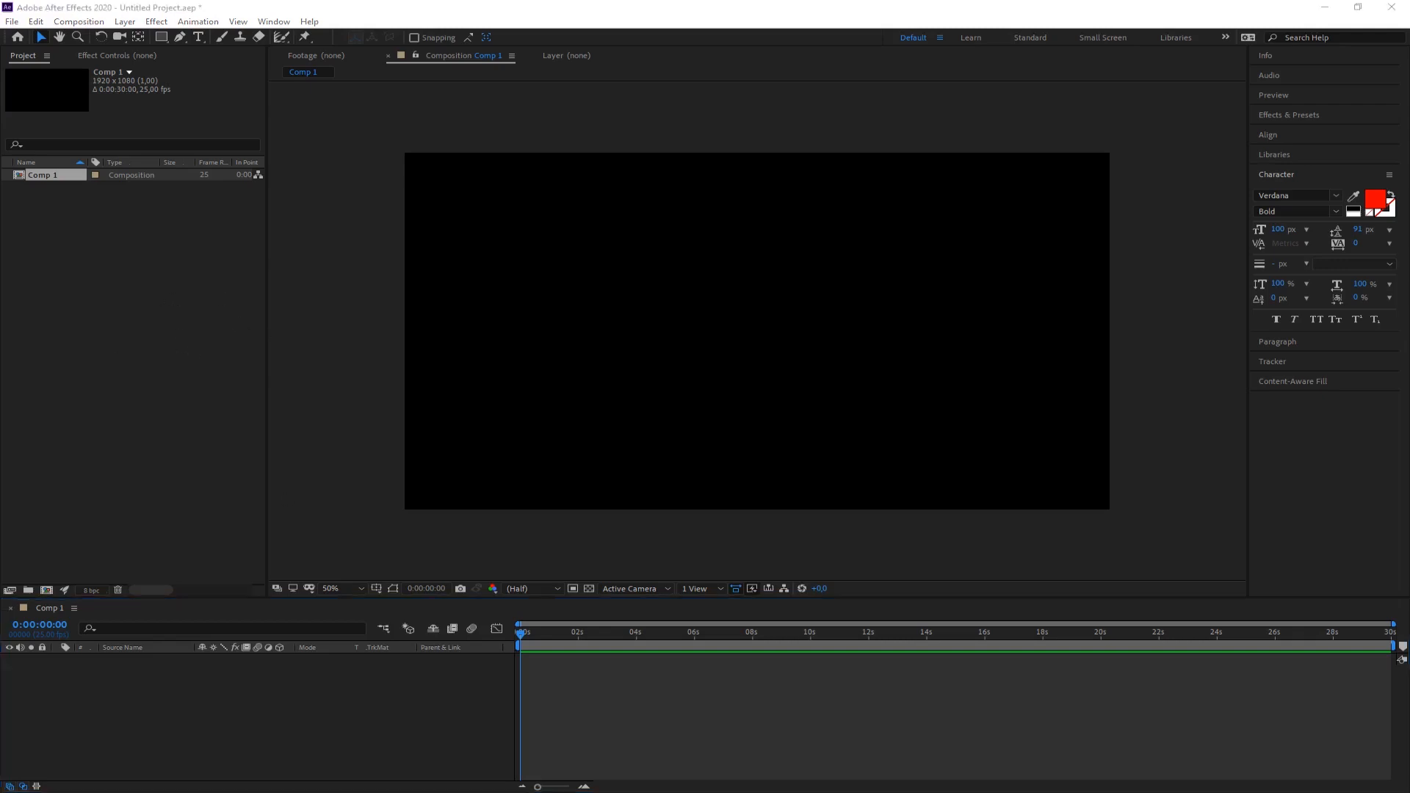
# - Import Man and woman working.mp4 into the project and preview the green-screen footage from its start, closing the preview when done
pyautogui.moveTo(0, 294); pyautogui.dragTo(121, 303)
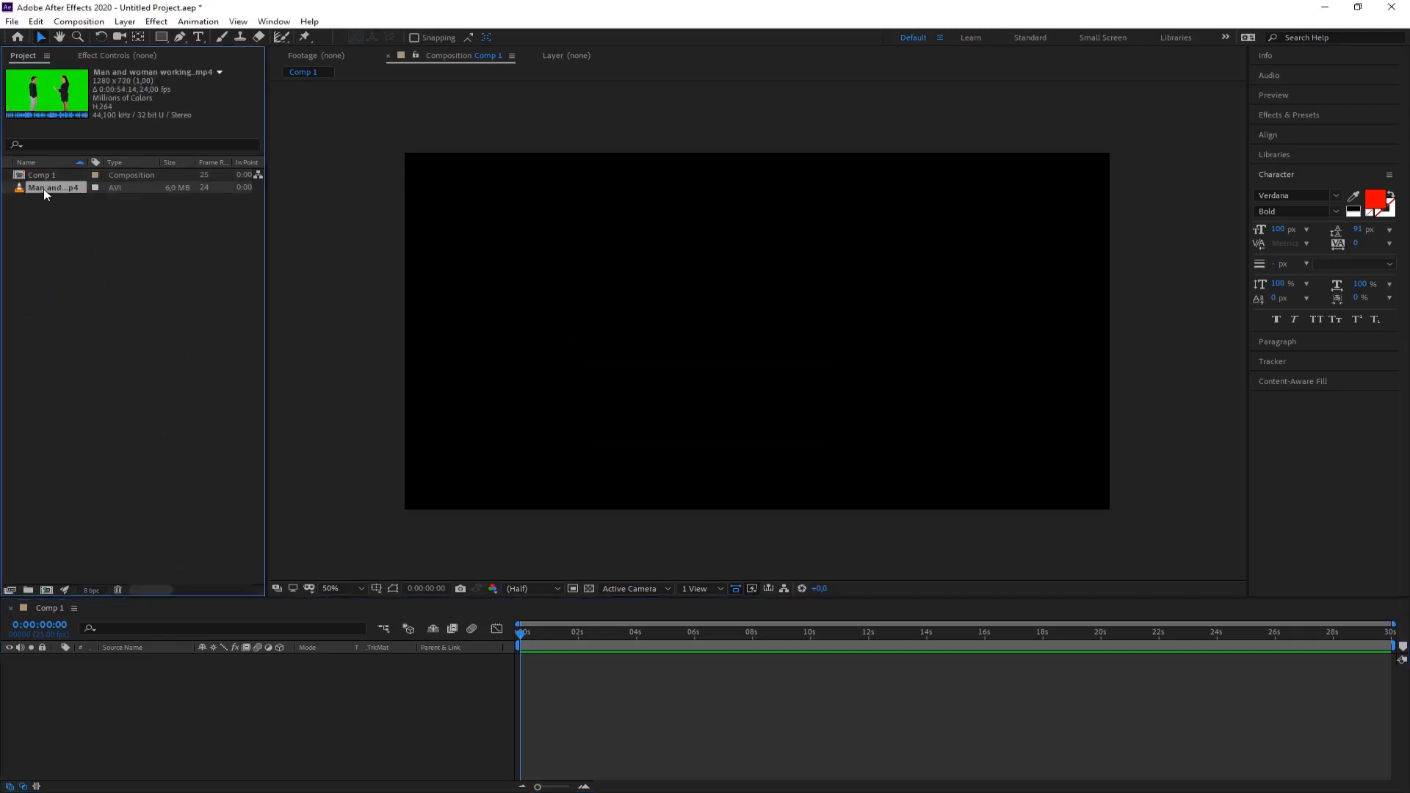
pyautogui.doubleClick(44, 188)
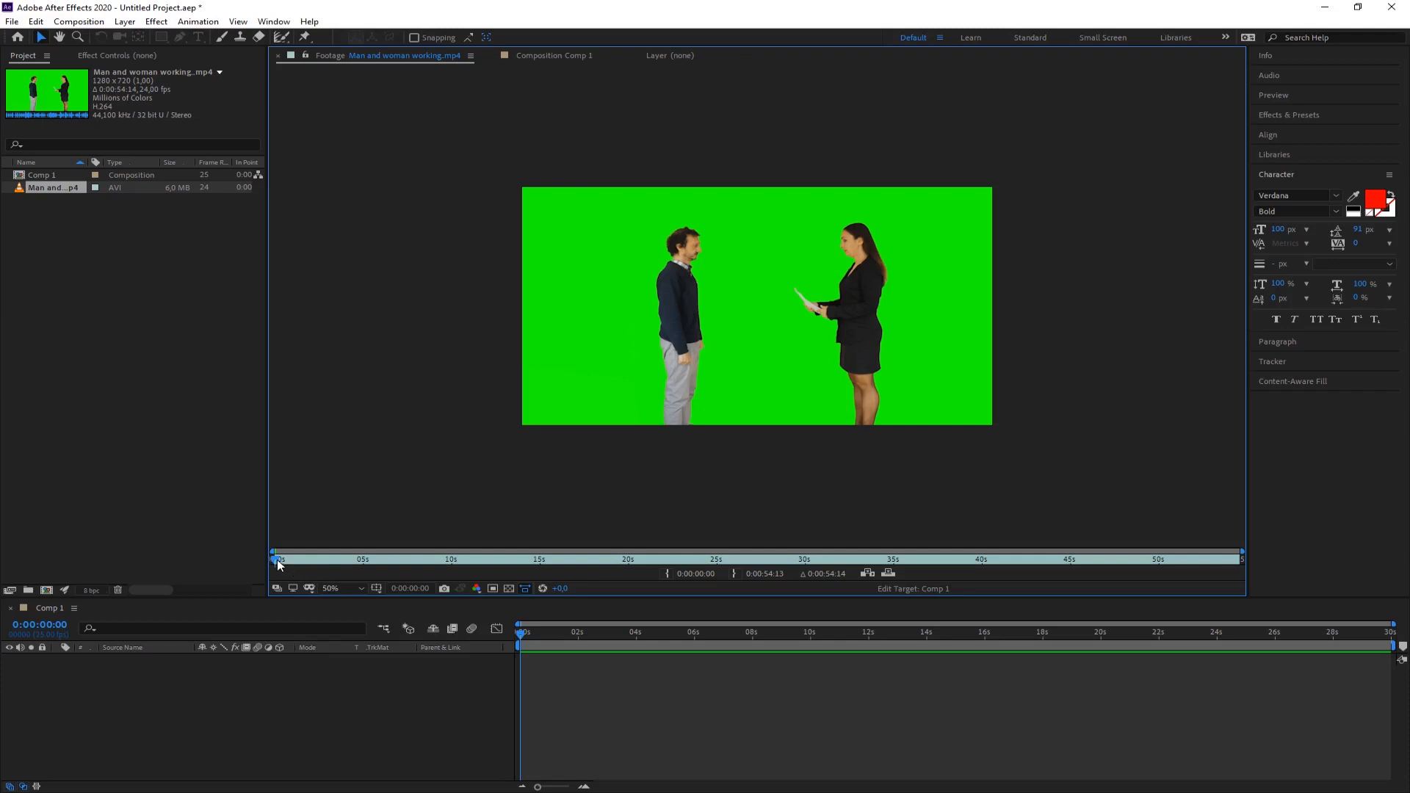
pyautogui.moveTo(276, 559); pyautogui.dragTo(218, 573)
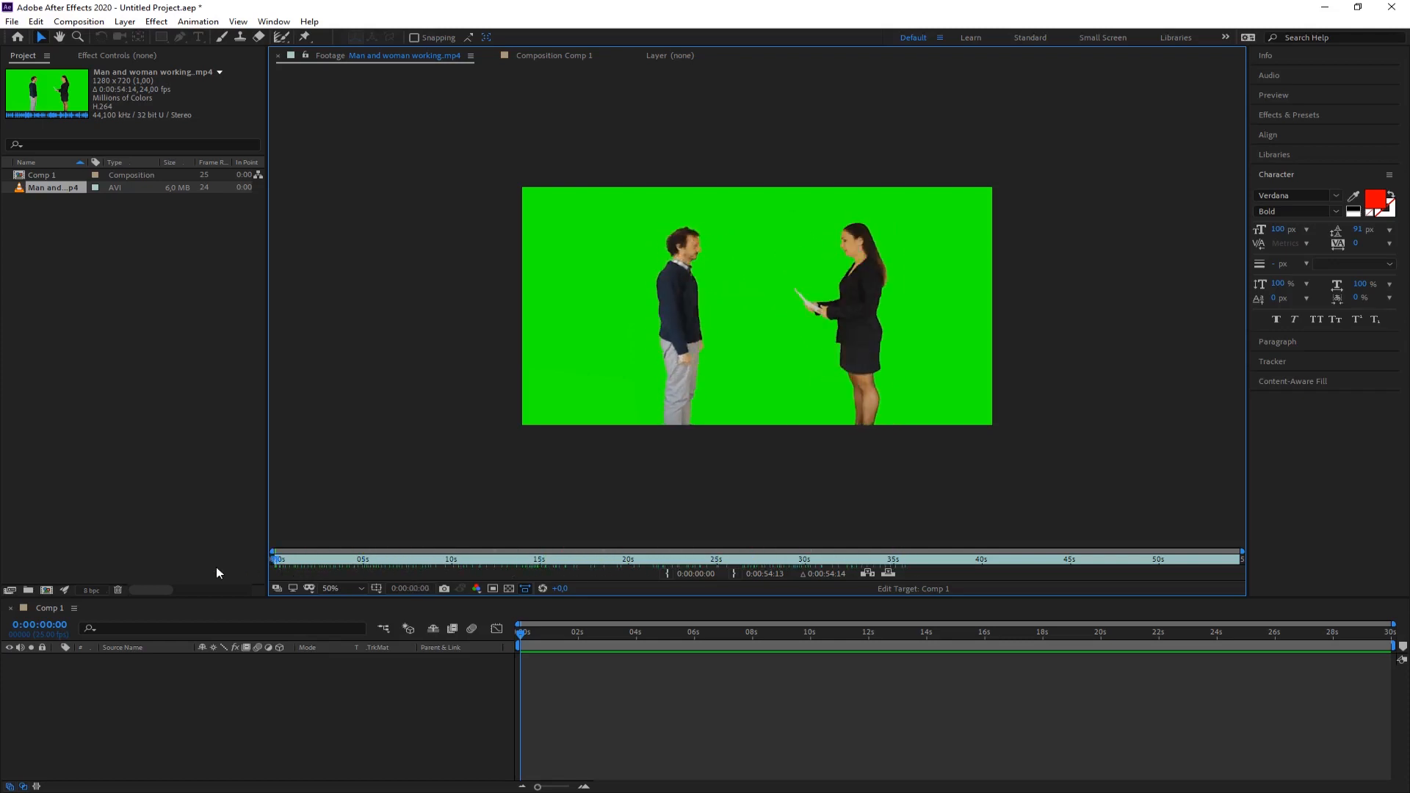
pyautogui.click(277, 55)
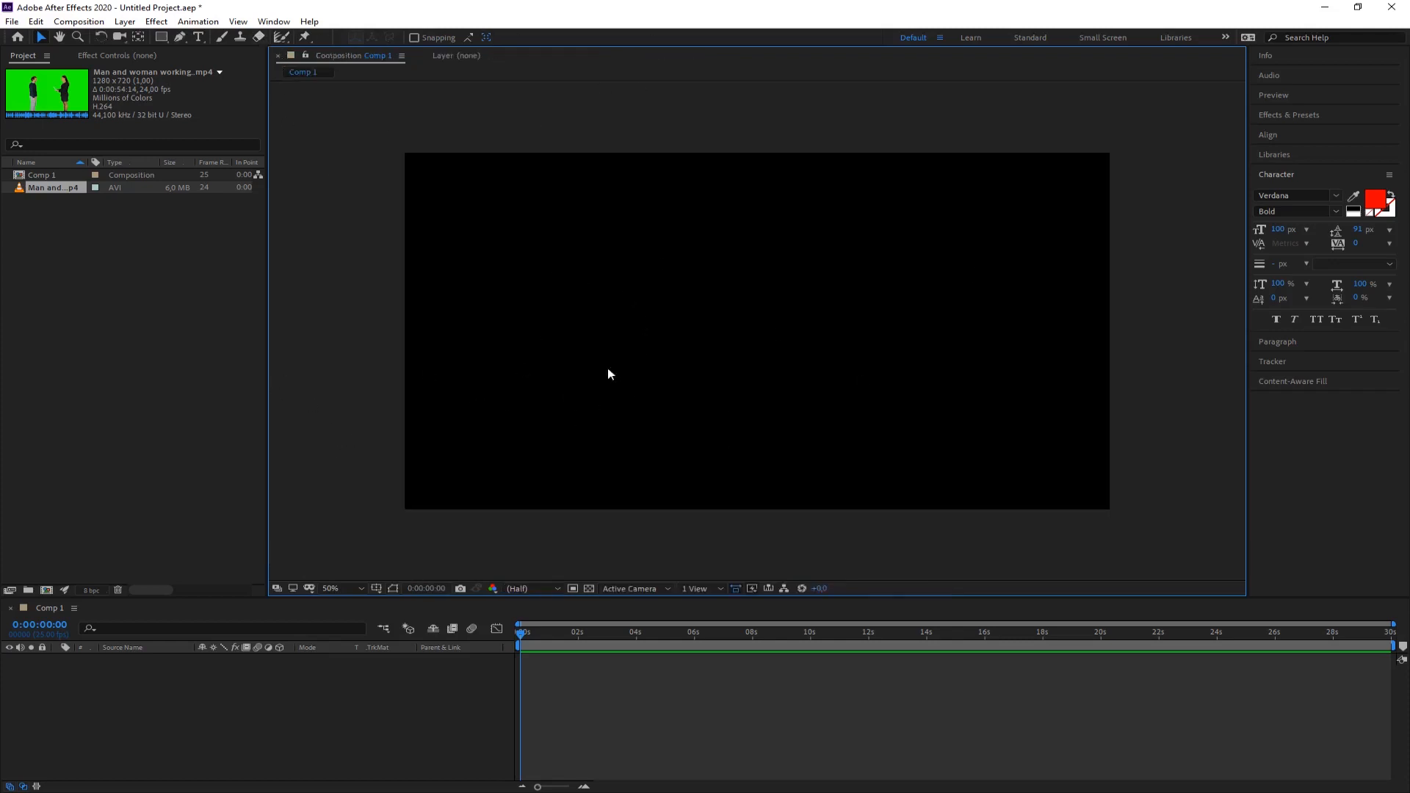
# - Add the Man and woman working.mp4 clip to Comp 1 and align it with the frame's lower edge, roughly centred horizontally
pyautogui.moveTo(41, 188); pyautogui.dragTo(711, 334)
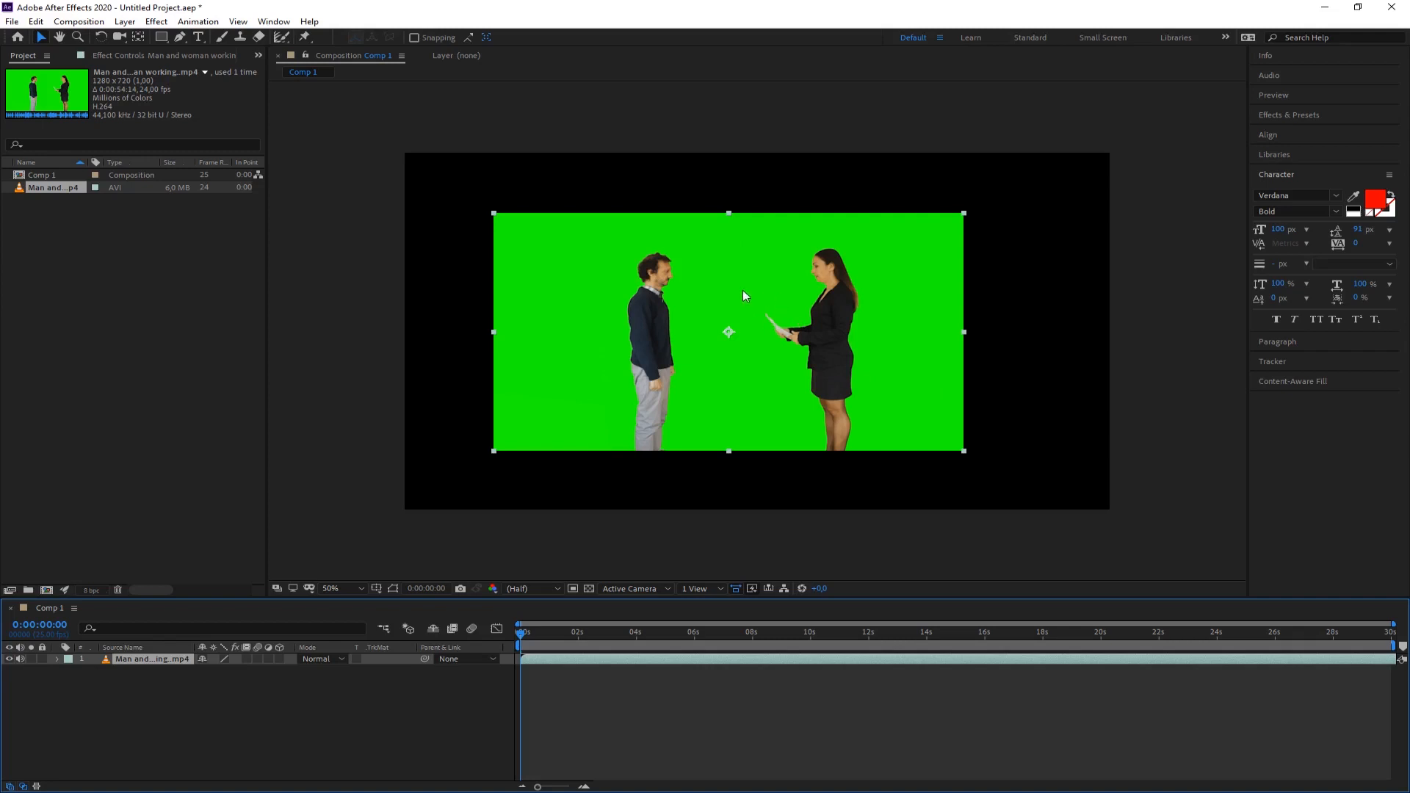
pyautogui.moveTo(740, 303); pyautogui.dragTo(759, 358)
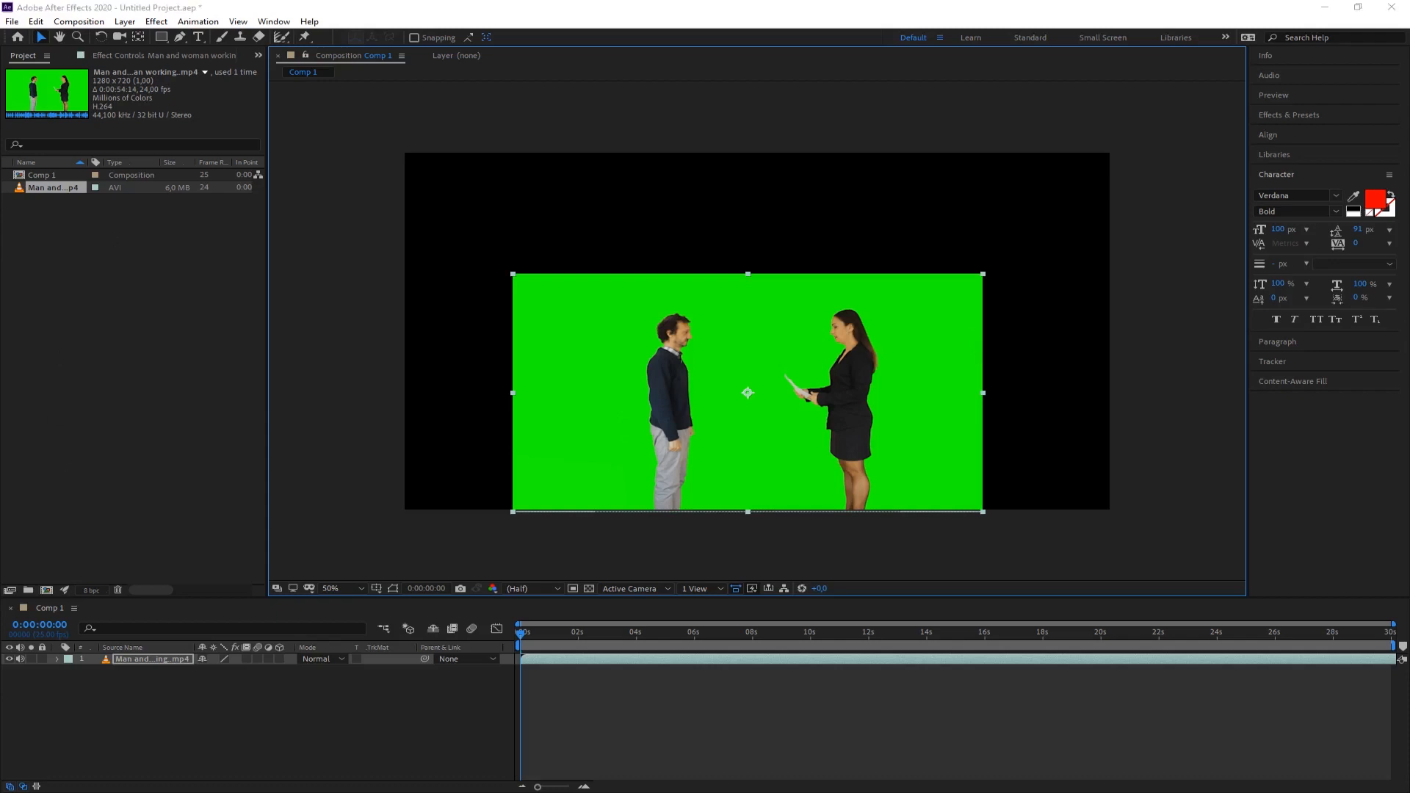
# - Import airport.jpg, add it to the composition and fit it to the composition's width
pyautogui.moveTo(0, 294); pyautogui.dragTo(129, 307)
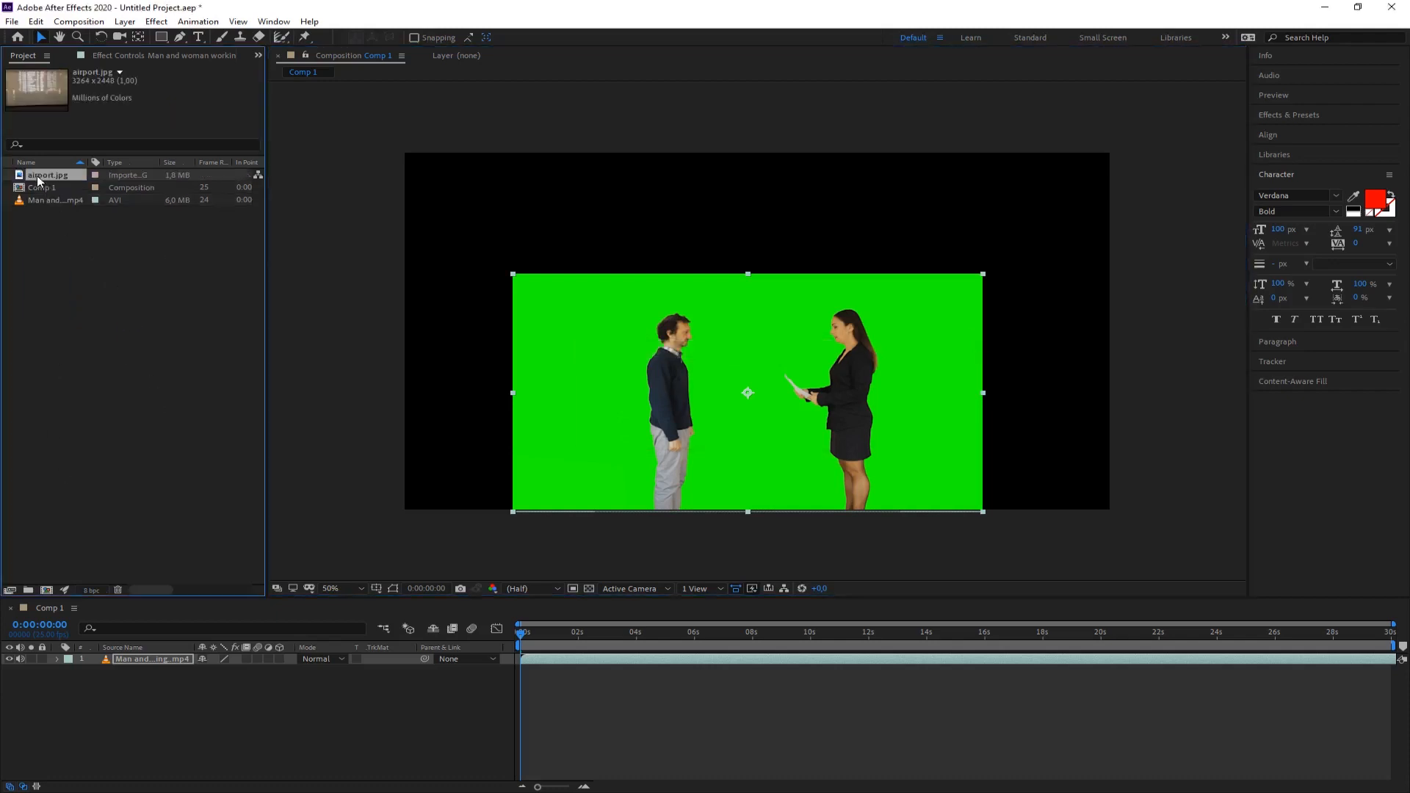
pyautogui.moveTo(37, 175); pyautogui.dragTo(887, 205)
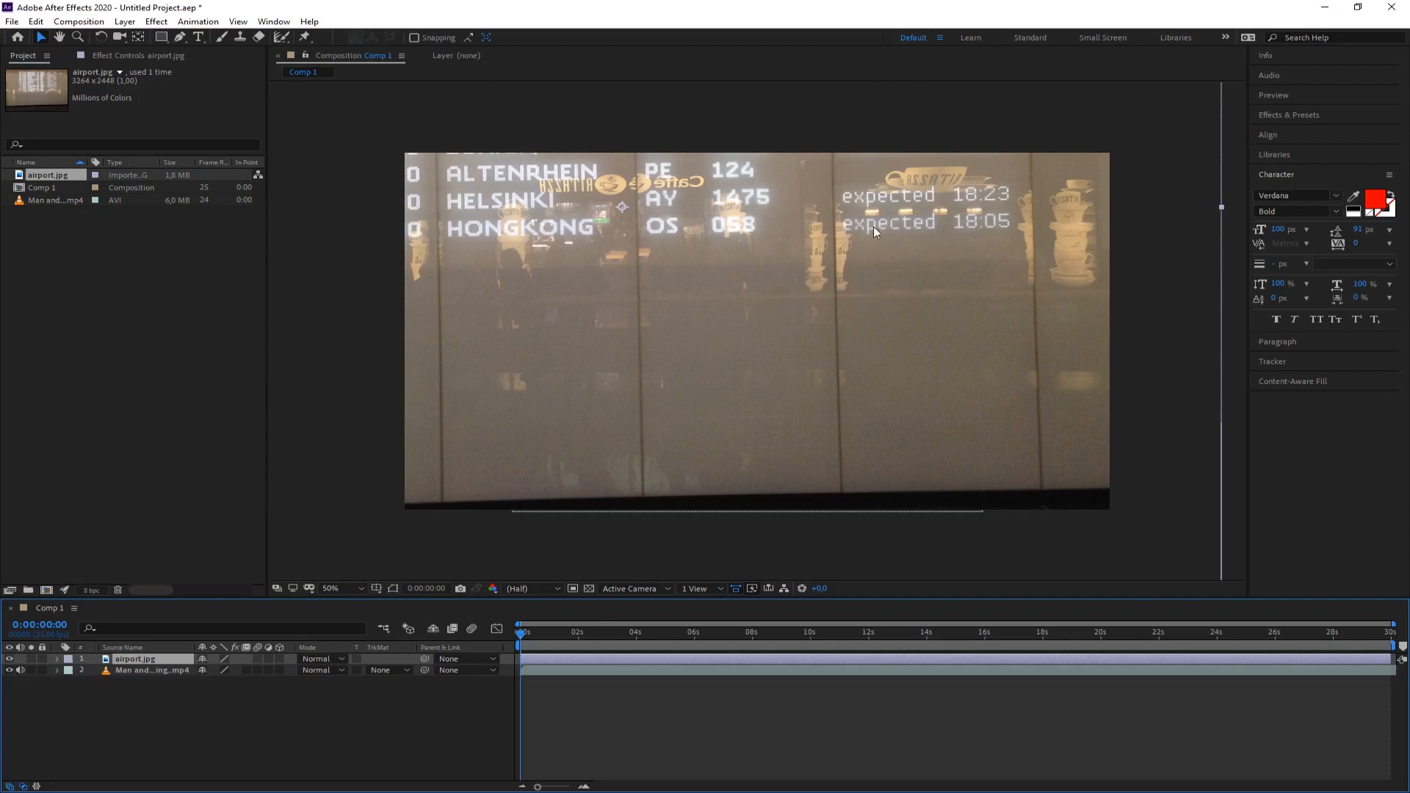
pyautogui.rightClick(860, 218)
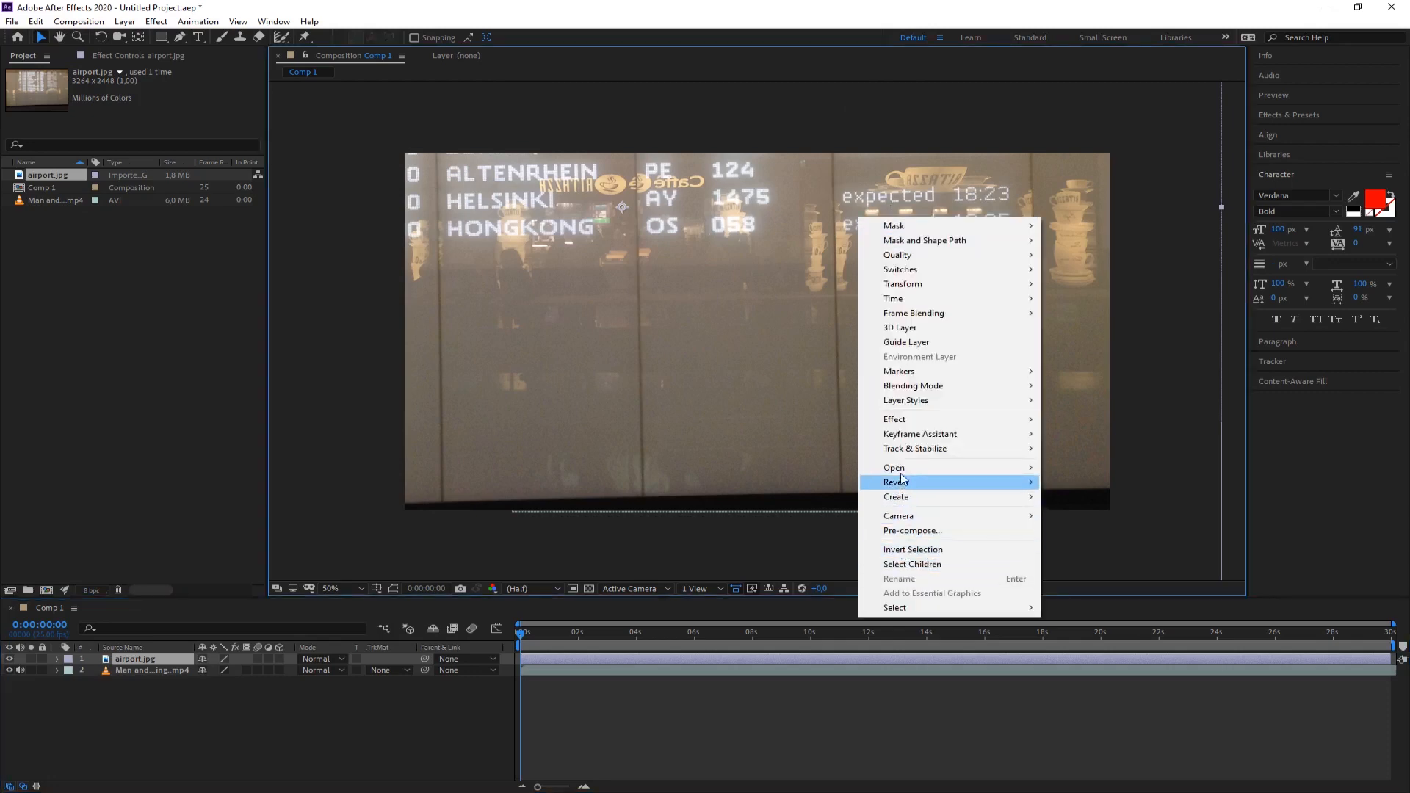
pyautogui.moveTo(913, 286)
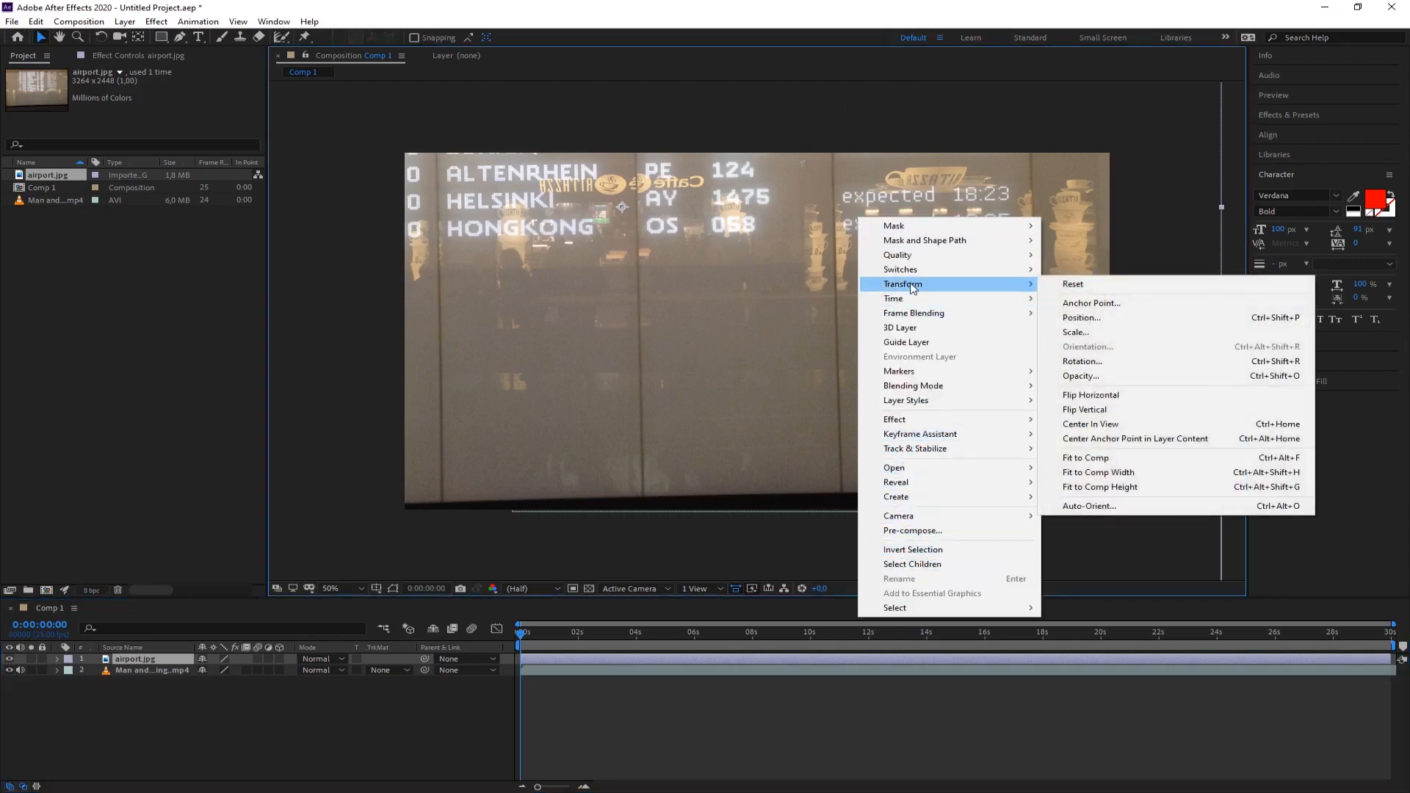
pyautogui.click(1105, 474)
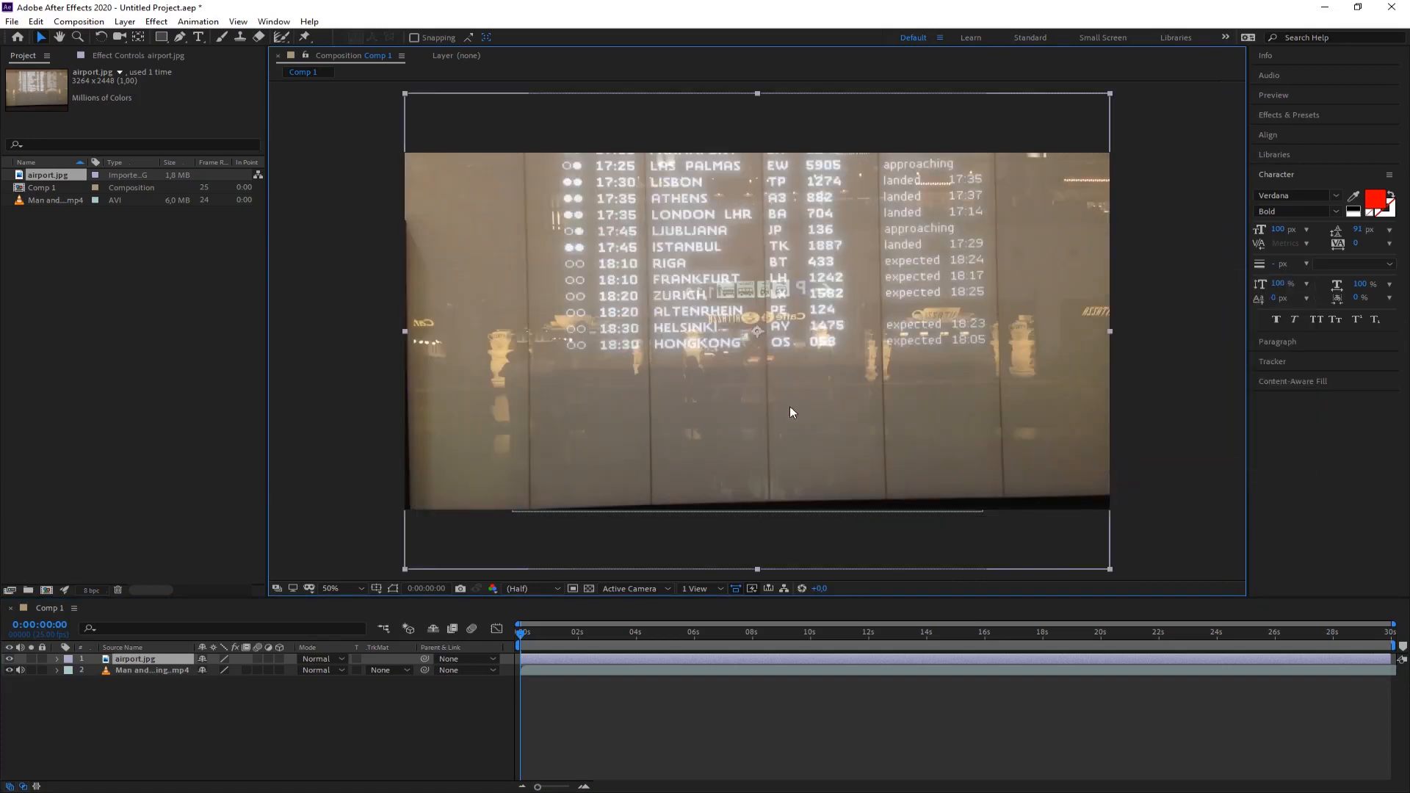
# - Move the airport photo down until its top edge meets the frame's, and place its layer beneath the green-screen clip
pyautogui.moveTo(800, 298); pyautogui.dragTo(797, 345)
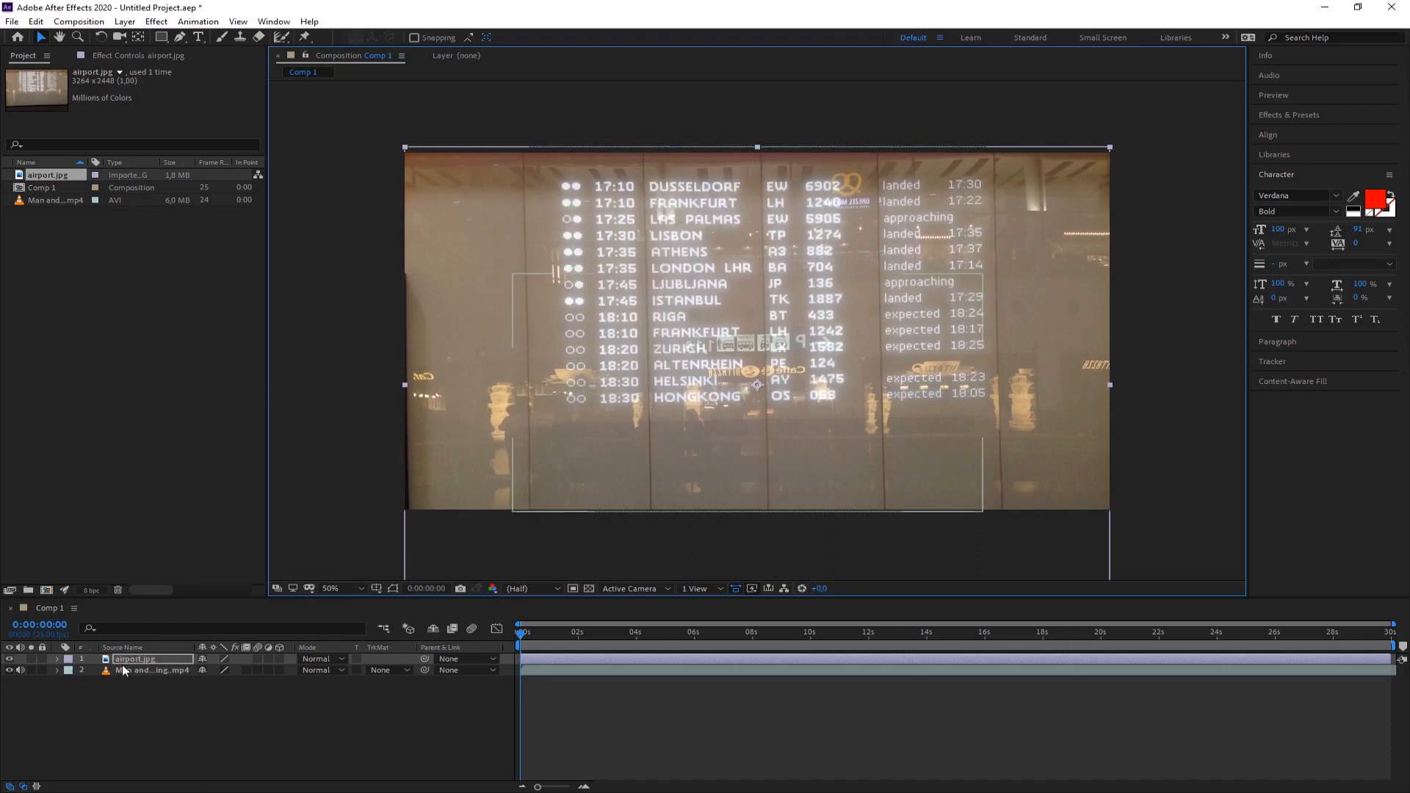
pyautogui.moveTo(133, 660); pyautogui.dragTo(135, 684)
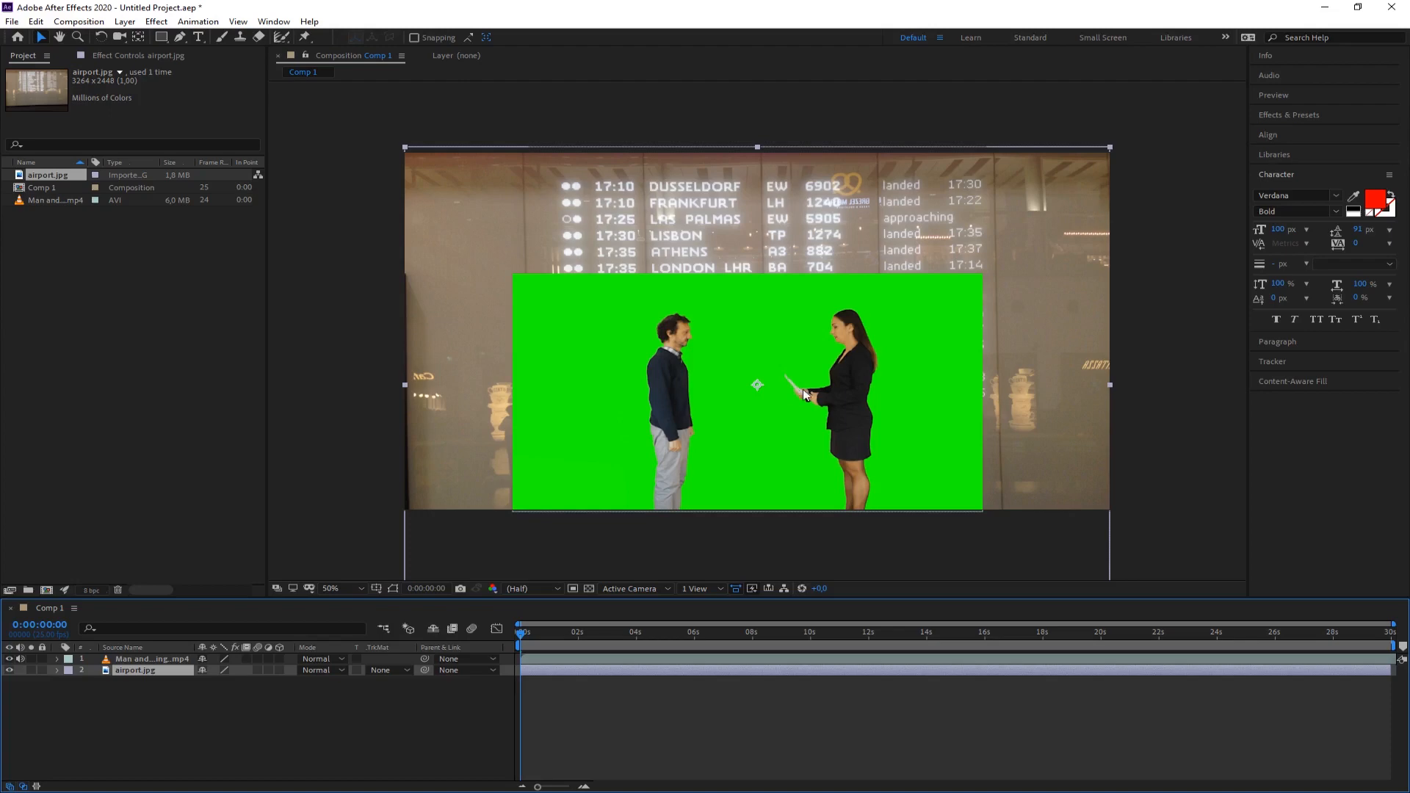
# - Search the effects for "key" and apply the Color Key effect to the Man and woman working.mp4 layer
pyautogui.click(1280, 113)
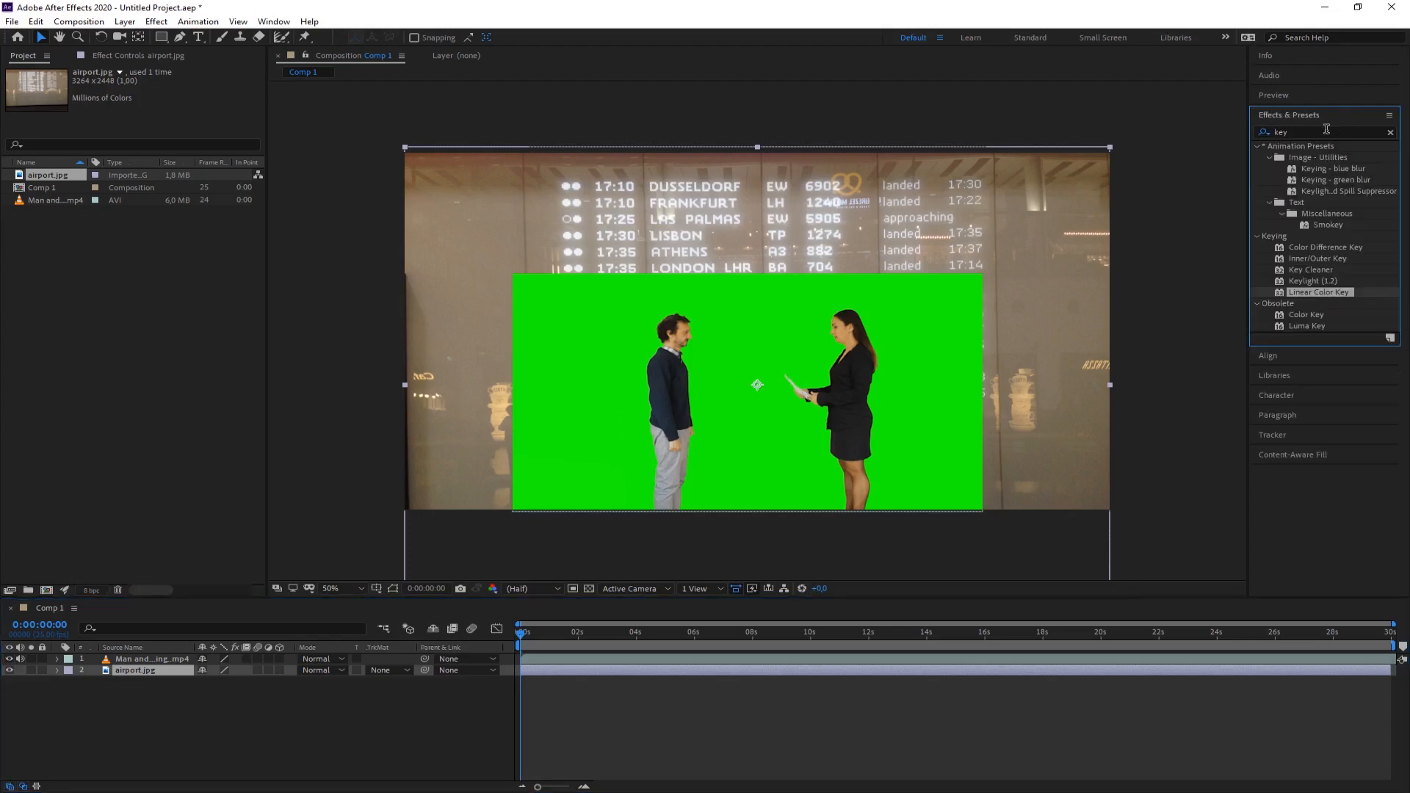
pyautogui.click(1253, 132)
pyautogui.write('key')
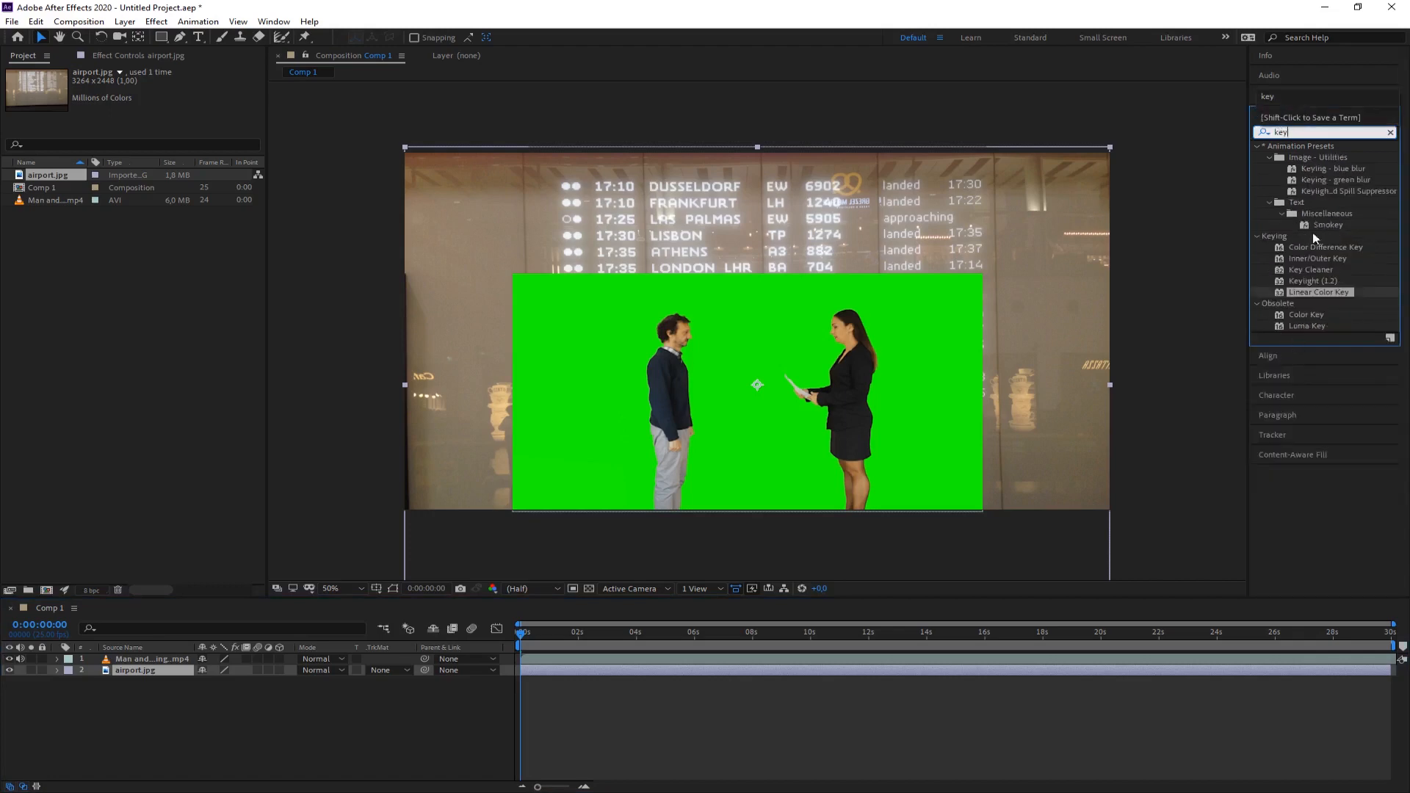
pyautogui.click(1300, 315)
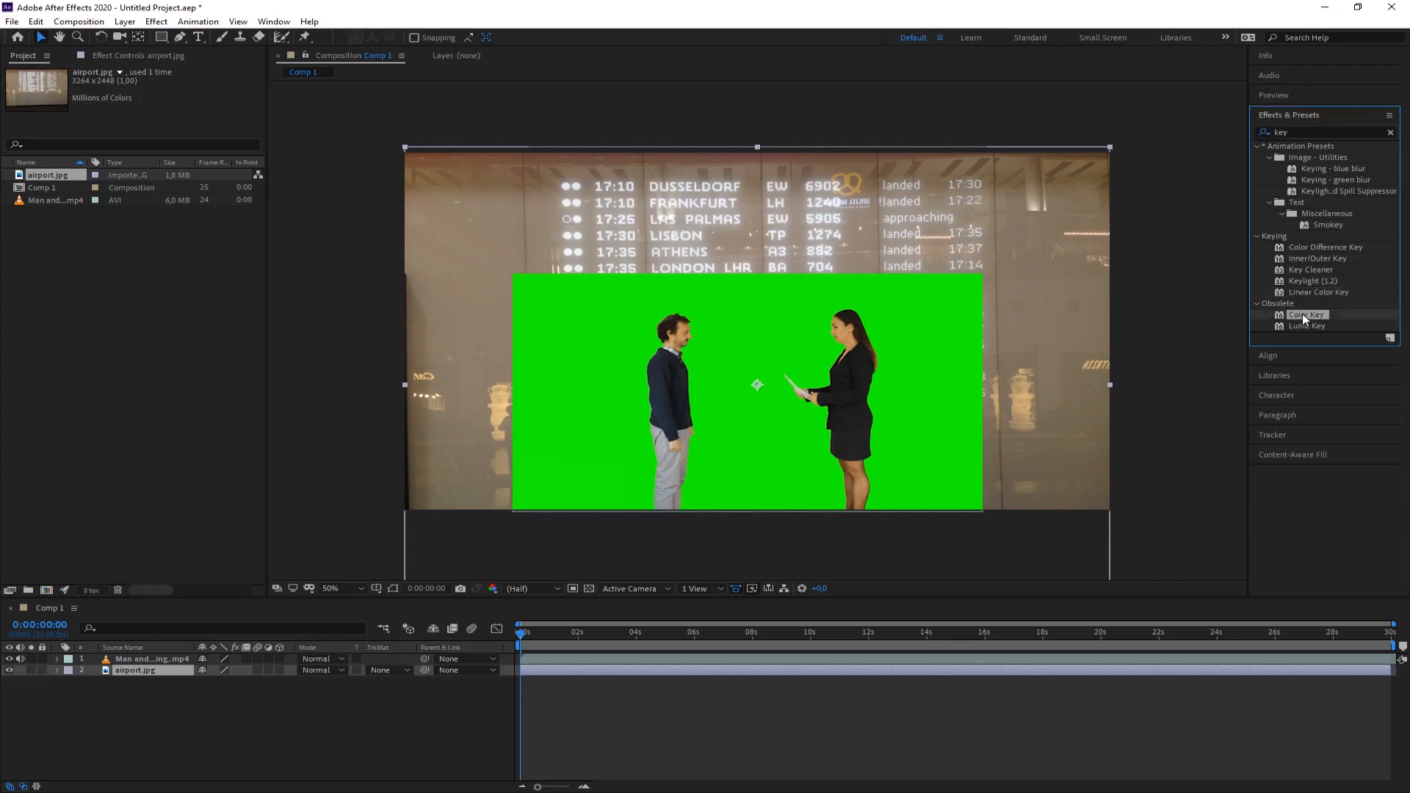
pyautogui.moveTo(1303, 314); pyautogui.dragTo(358, 510)
pyautogui.moveTo(186, 623); pyautogui.dragTo(147, 659)
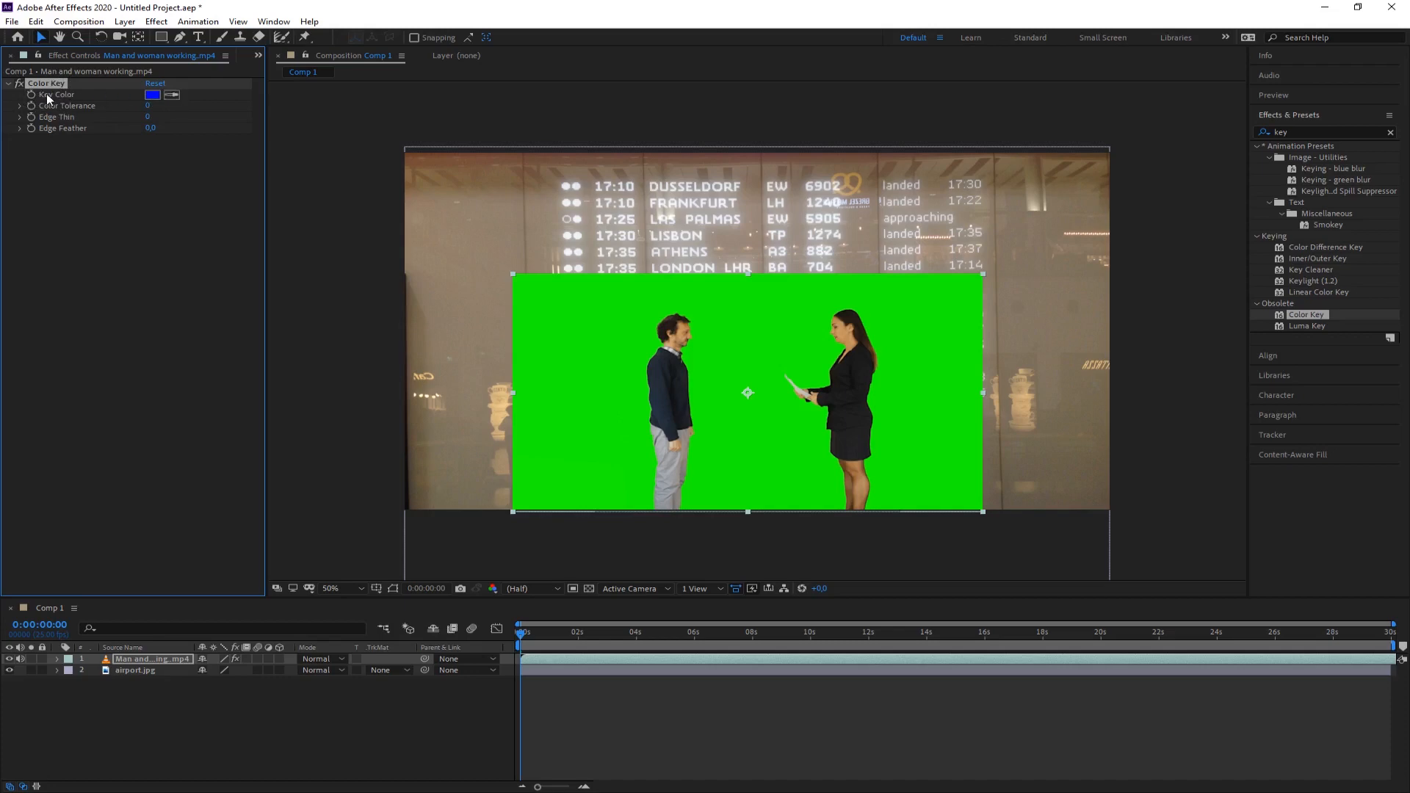
# - Sample the green background between the two people as the Color Key effect's key color
pyautogui.click(170, 95)
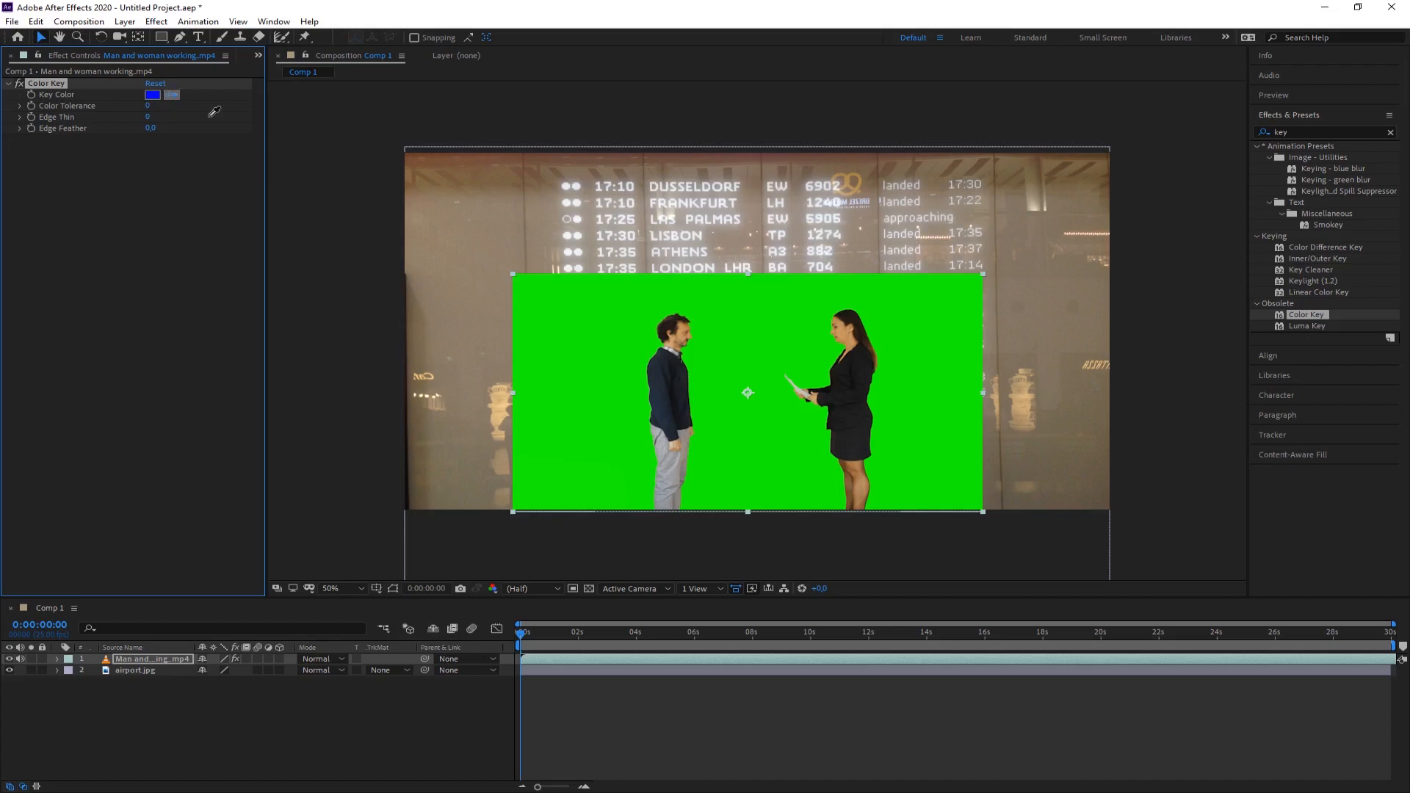
pyautogui.click(751, 313)
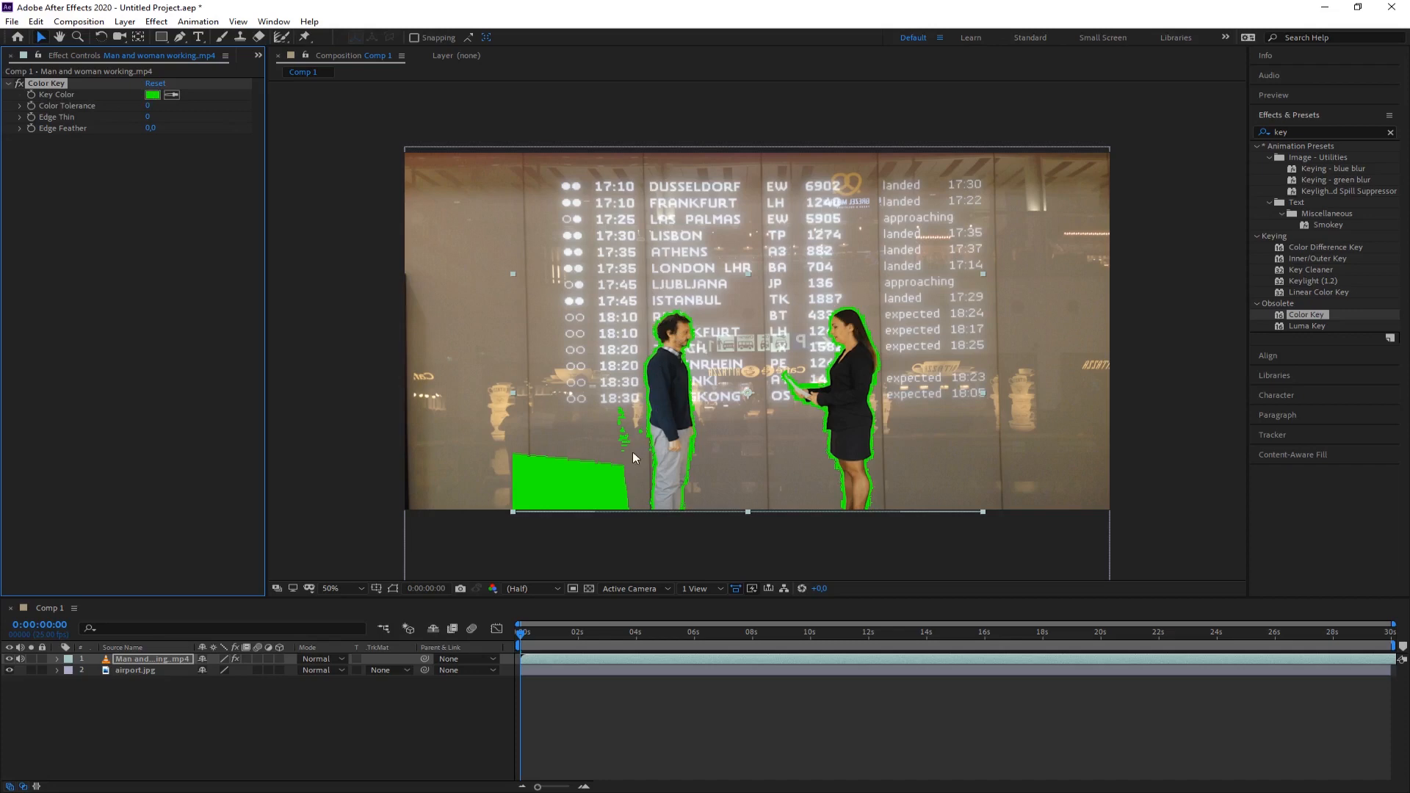
# - Examine the keyed clip up close for leftover green around the man, the woman and the clip's lower-left corner
pyautogui.moveTo(699, 376); pyautogui.dragTo(693, 381)
pyautogui.scroll(1, 690, 382)
pyautogui.moveTo(540, 467); pyautogui.dragTo(700, 302)
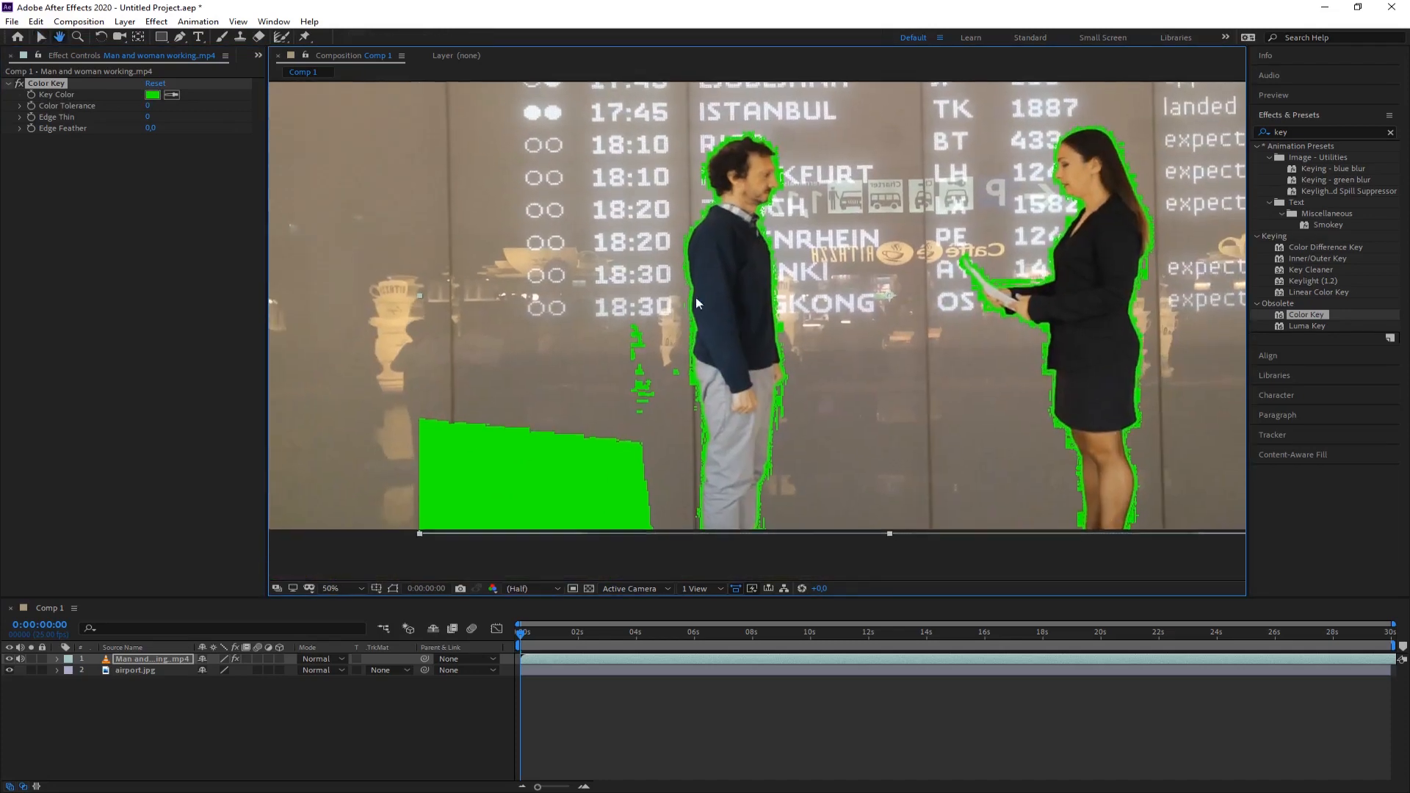
pyautogui.scroll(-1, 698, 308)
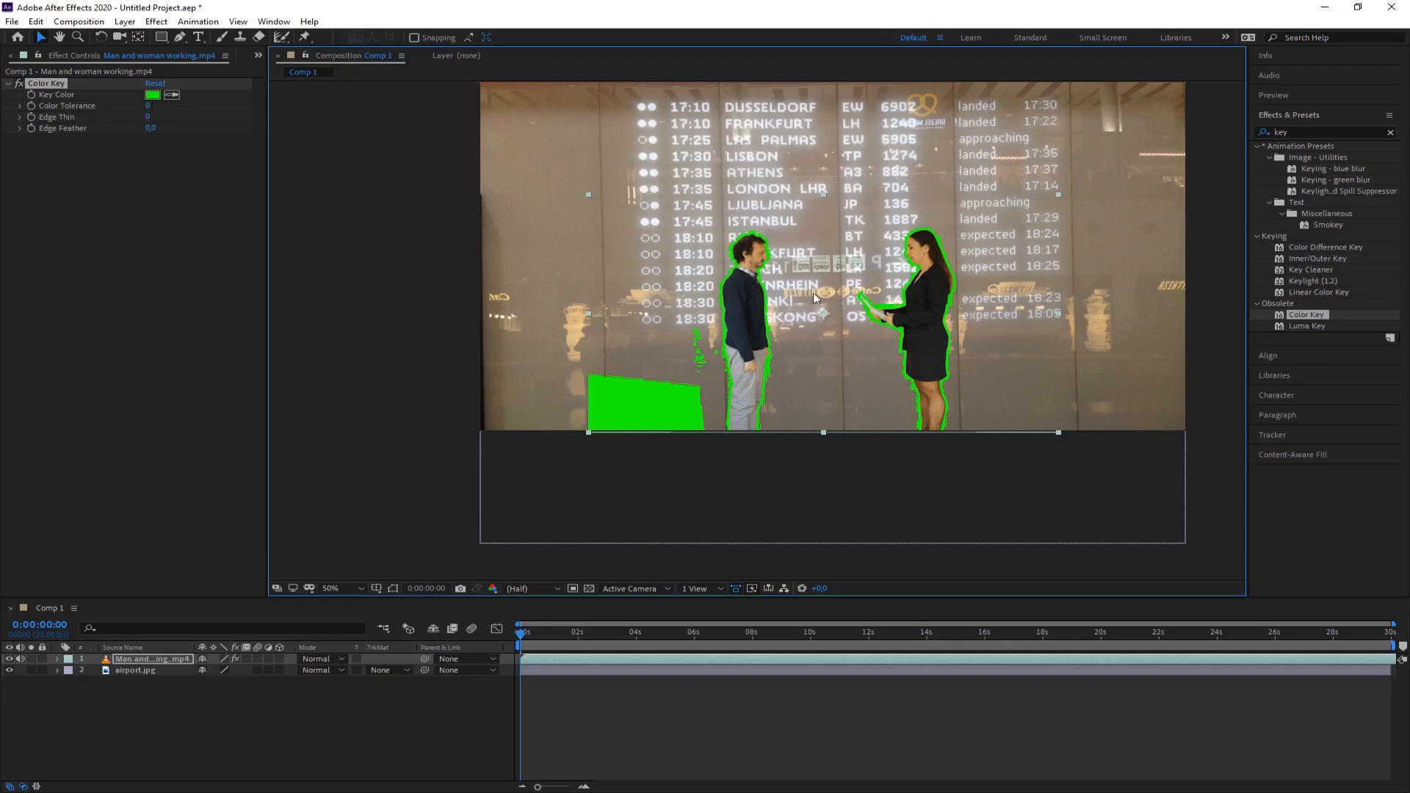
pyautogui.scroll(3, 772, 322)
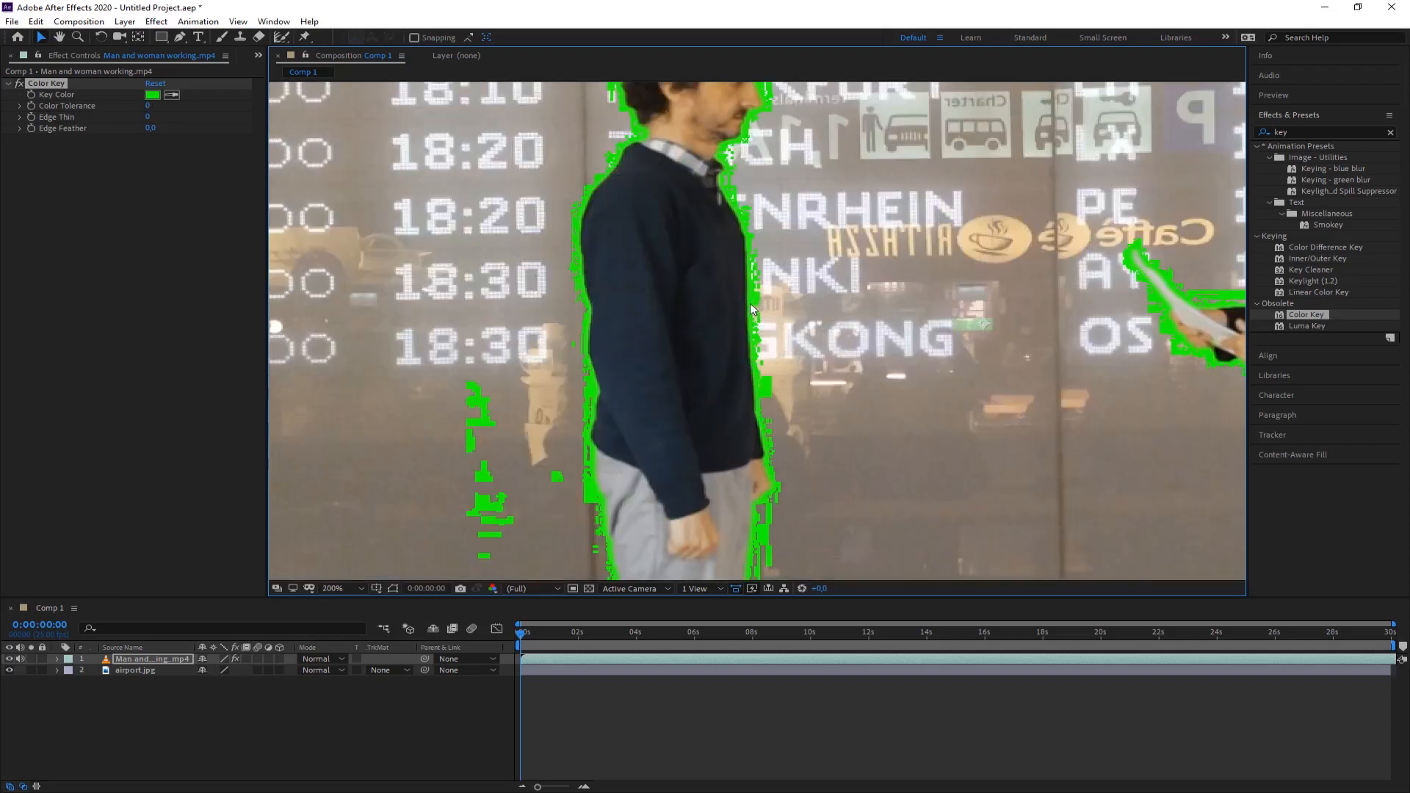
pyautogui.moveTo(768, 286); pyautogui.dragTo(780, 326)
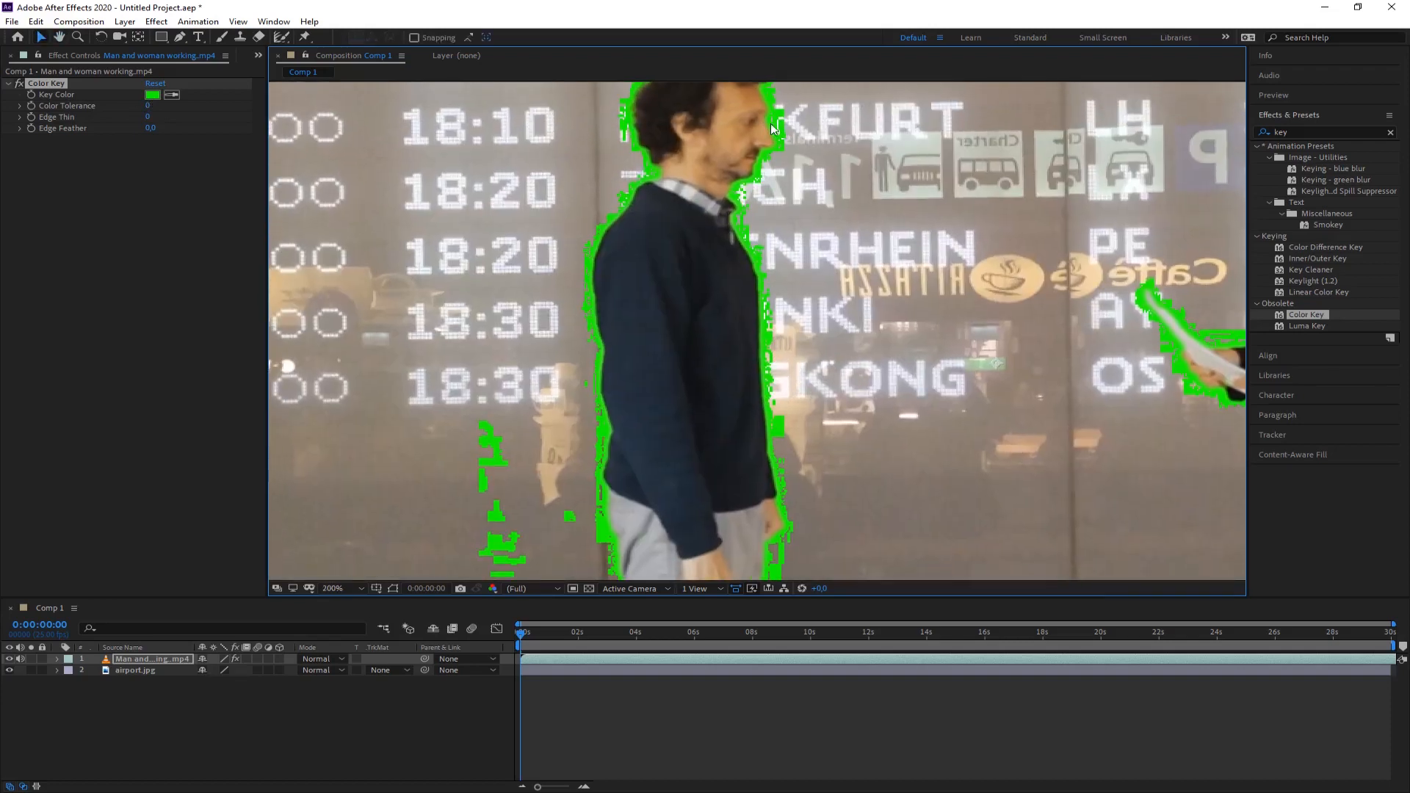
pyautogui.scroll(-2, 805, 204)
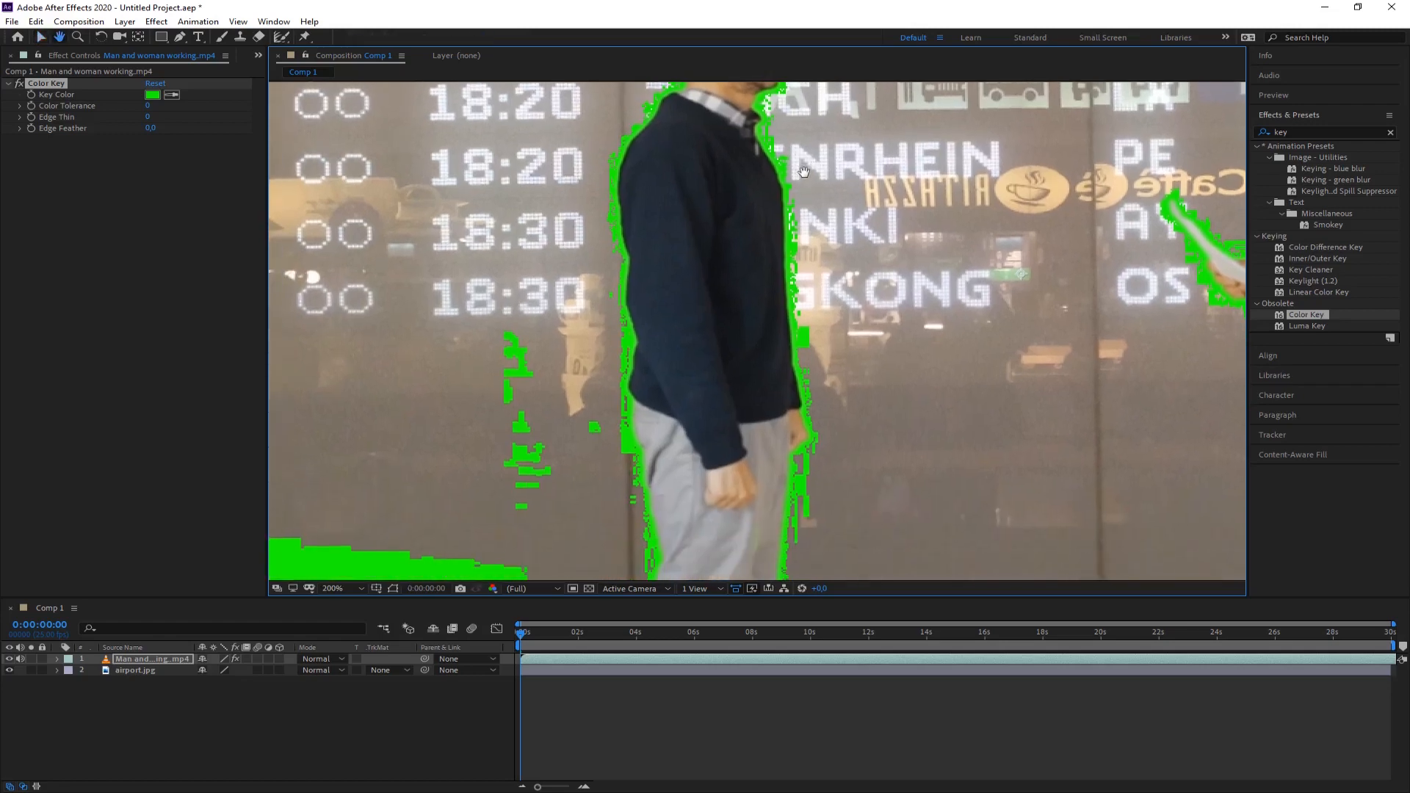
pyautogui.moveTo(804, 206); pyautogui.dragTo(752, 188)
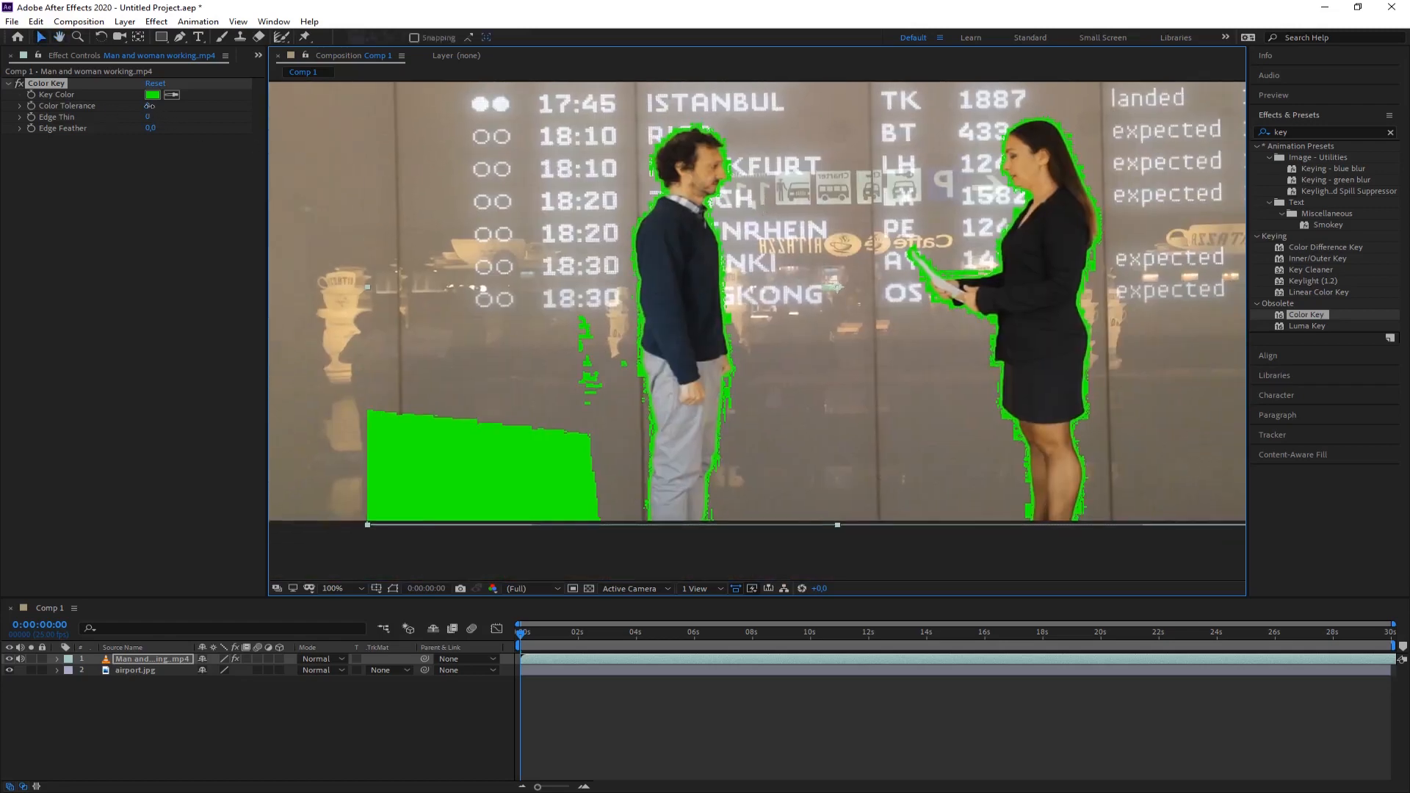
# - Raise the Color Key's Color Tolerance to 119, checking the green fringe around the man's outline
pyautogui.moveTo(149, 105); pyautogui.dragTo(152, 110)
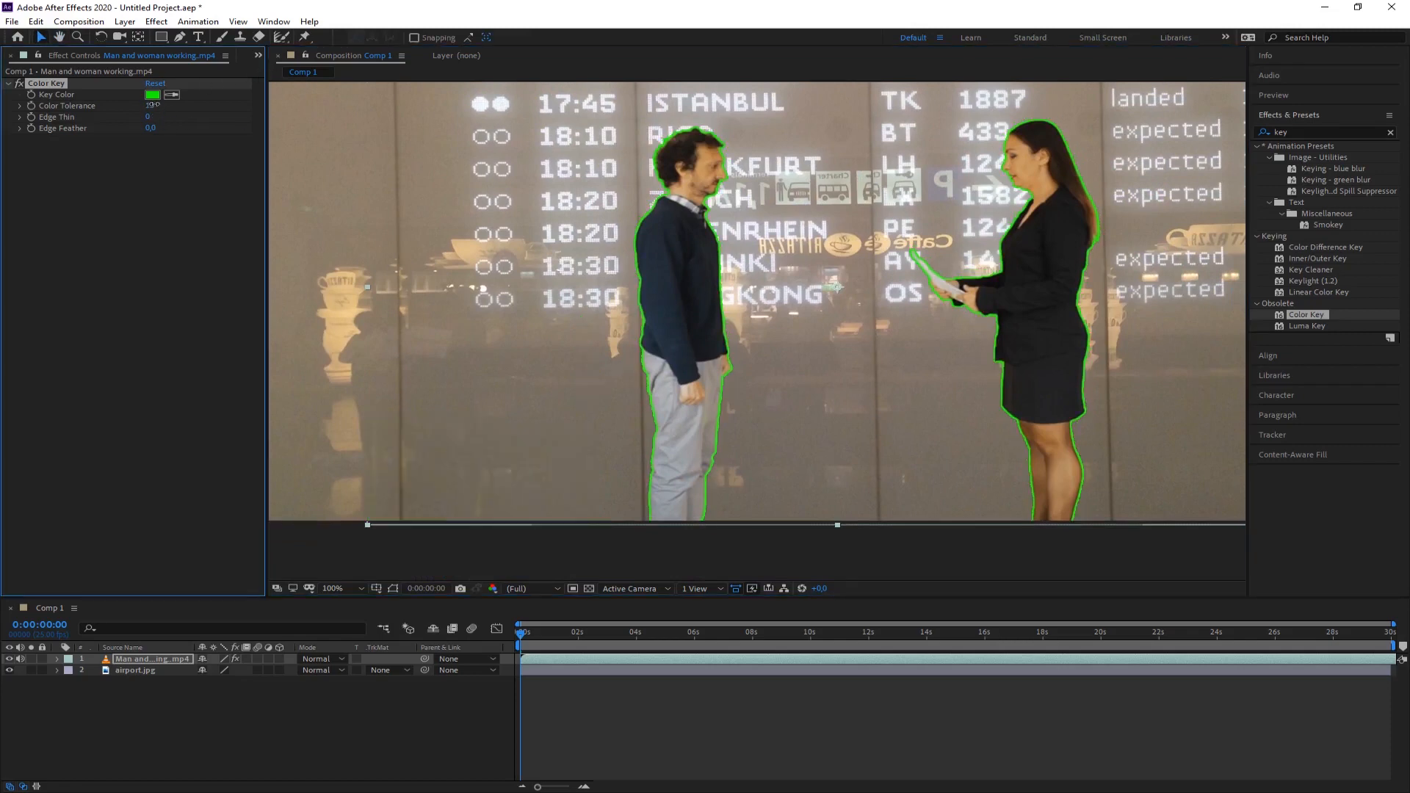
pyautogui.moveTo(154, 105); pyautogui.dragTo(185, 107)
pyautogui.scroll(4, 856, 218)
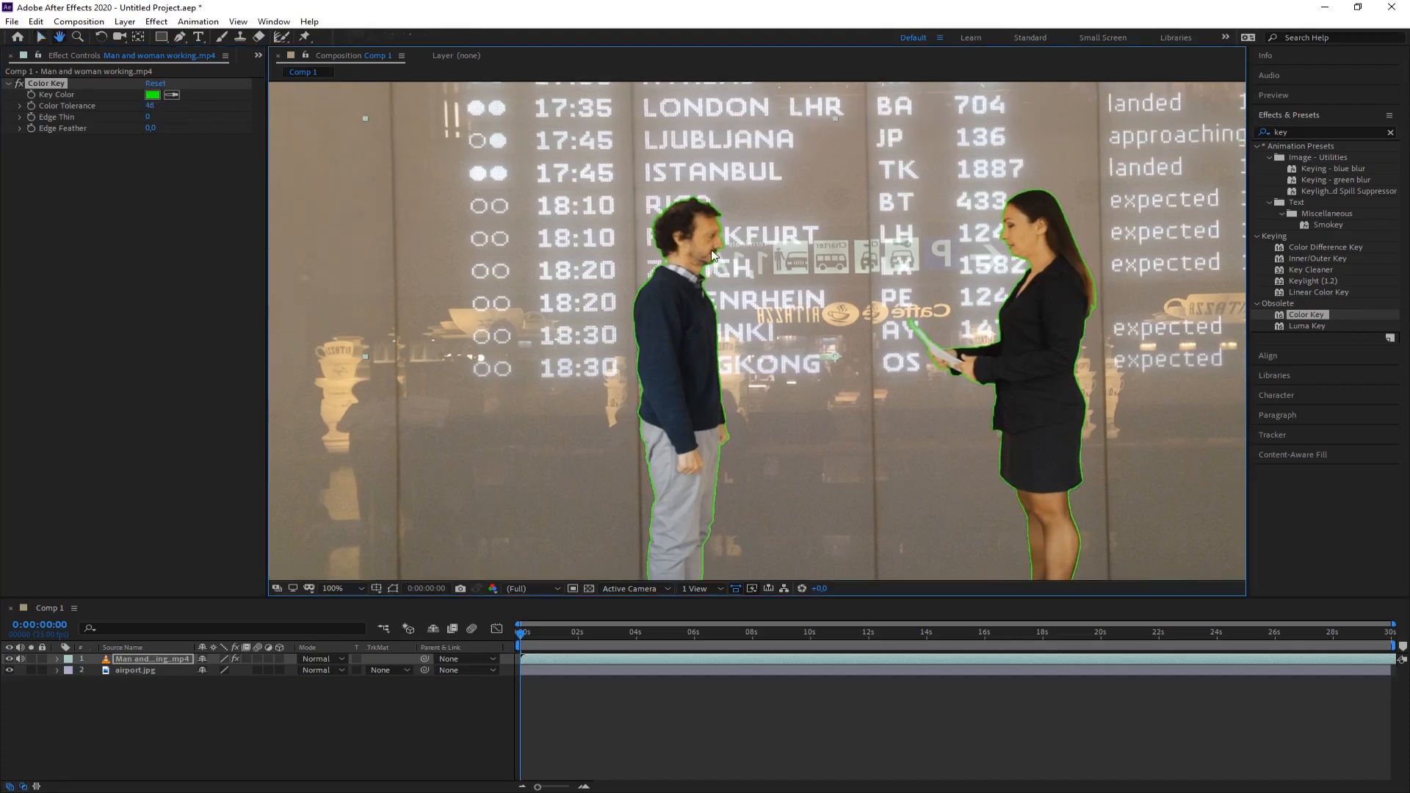
pyautogui.press('v')
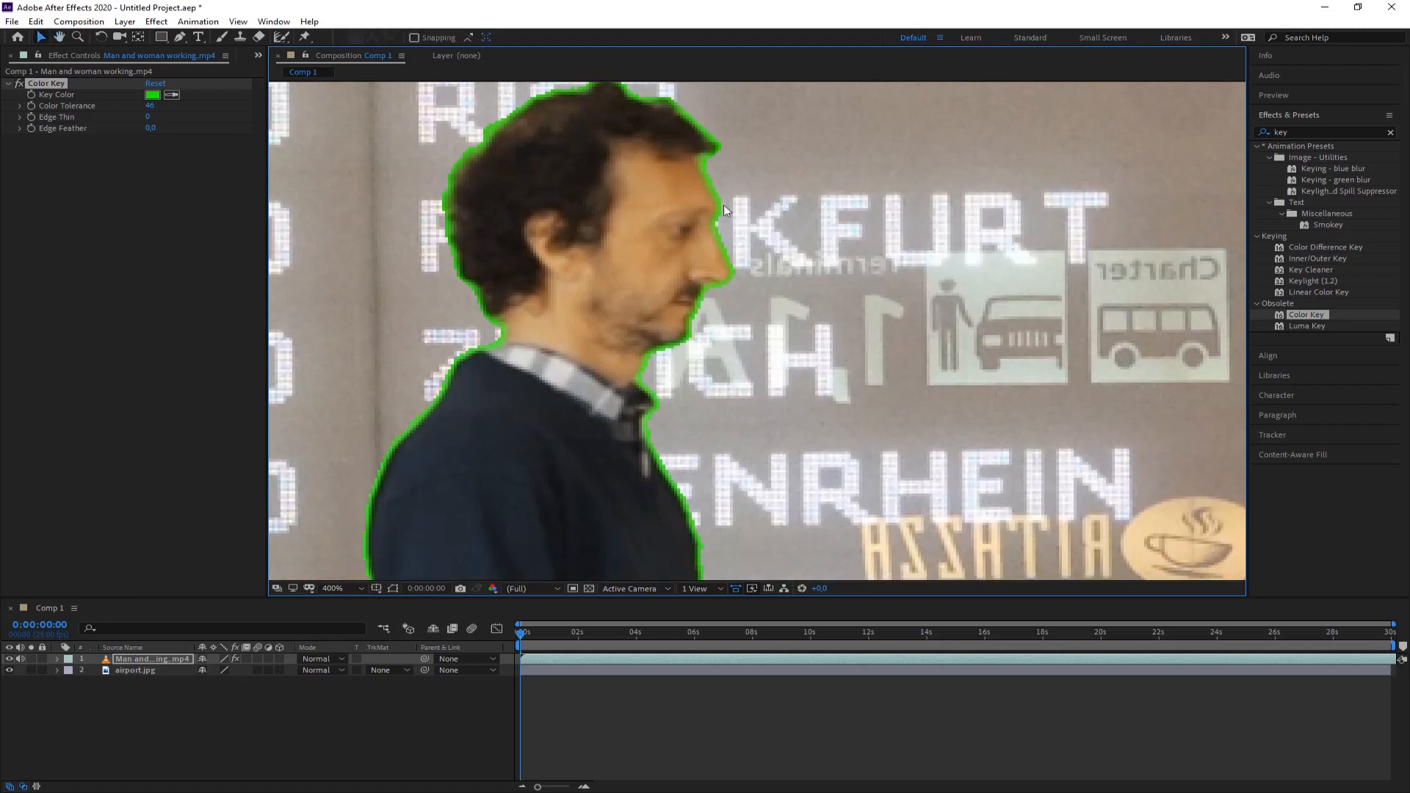
pyautogui.moveTo(157, 107); pyautogui.dragTo(357, 110)
pyautogui.moveTo(149, 111); pyautogui.dragTo(81, 108)
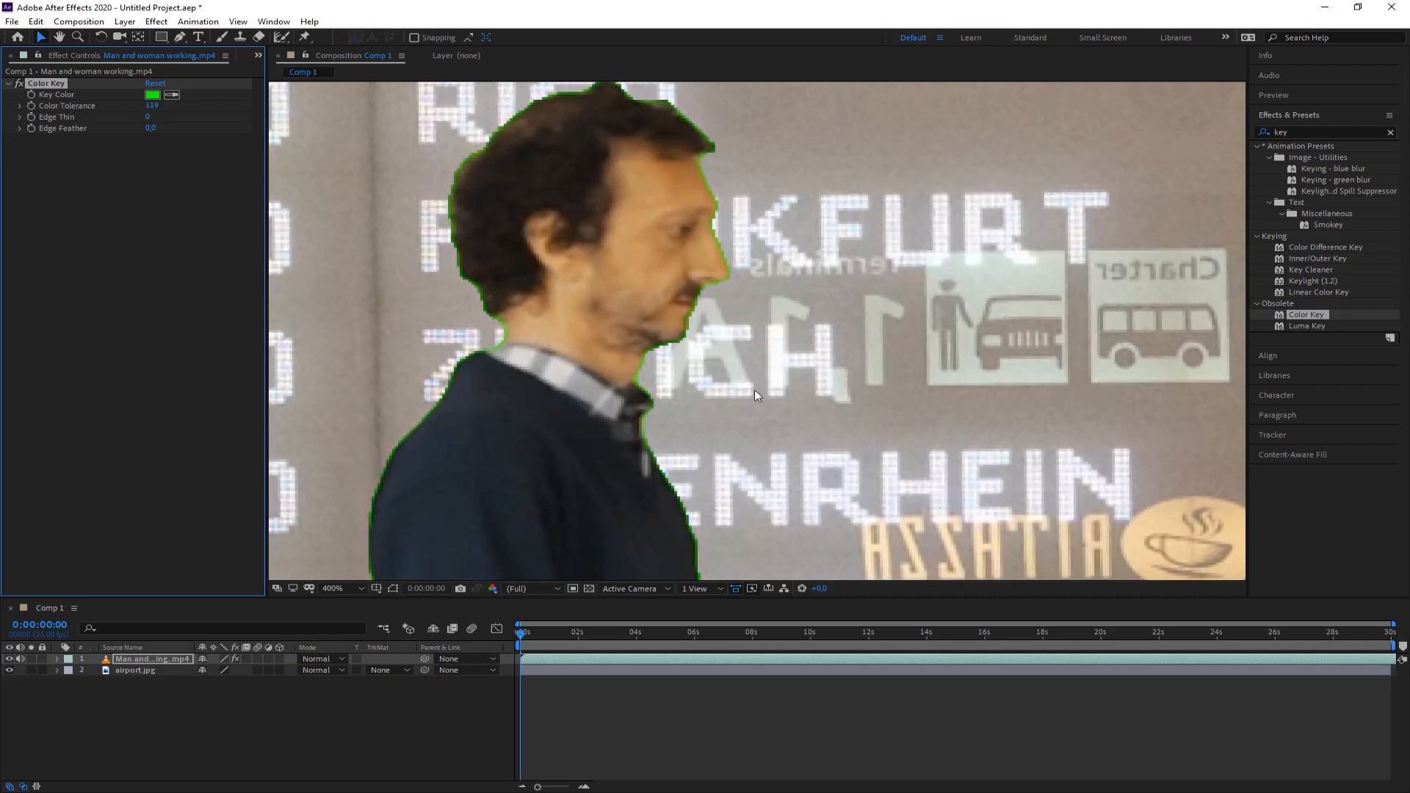
pyautogui.scroll(-1, 728, 352)
pyautogui.moveTo(684, 384); pyautogui.dragTo(573, 288)
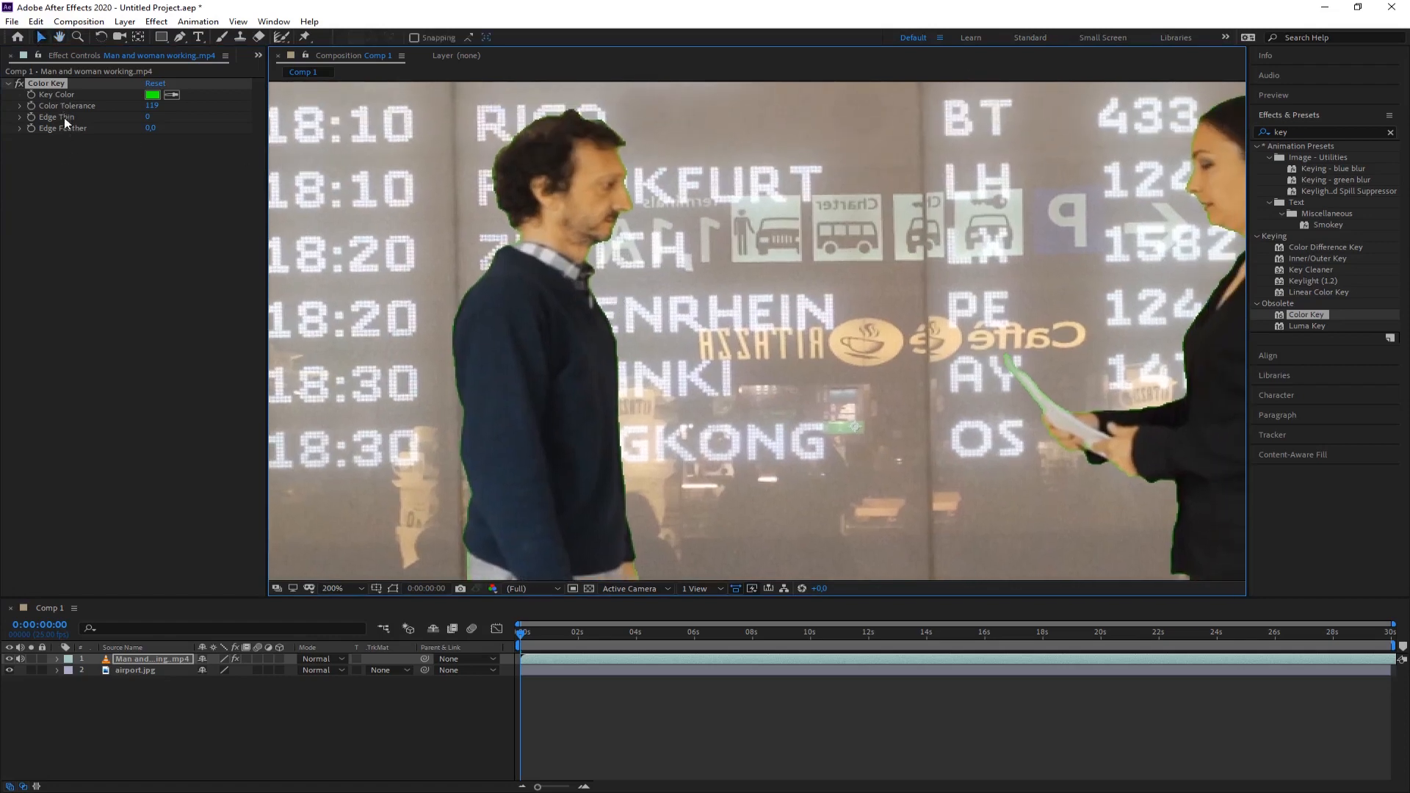
# - Try an Edge Thin of 5 on the Color Key effect and restore it to 0
pyautogui.click(158, 117)
pyautogui.write('5')
pyautogui.press('Return')
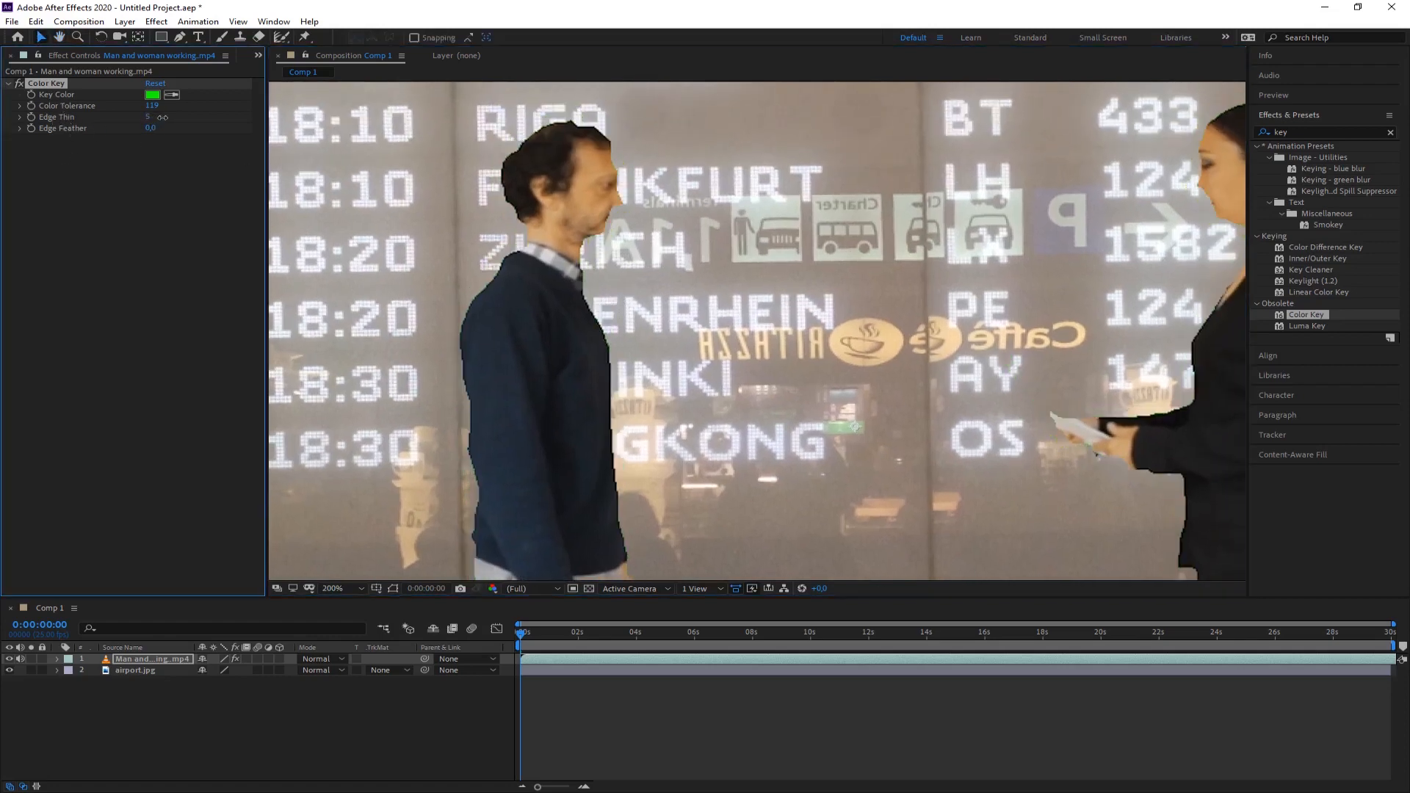
pyautogui.moveTo(150, 122); pyautogui.dragTo(136, 120)
pyautogui.click(148, 116)
pyautogui.write('0')
pyautogui.click(144, 138)
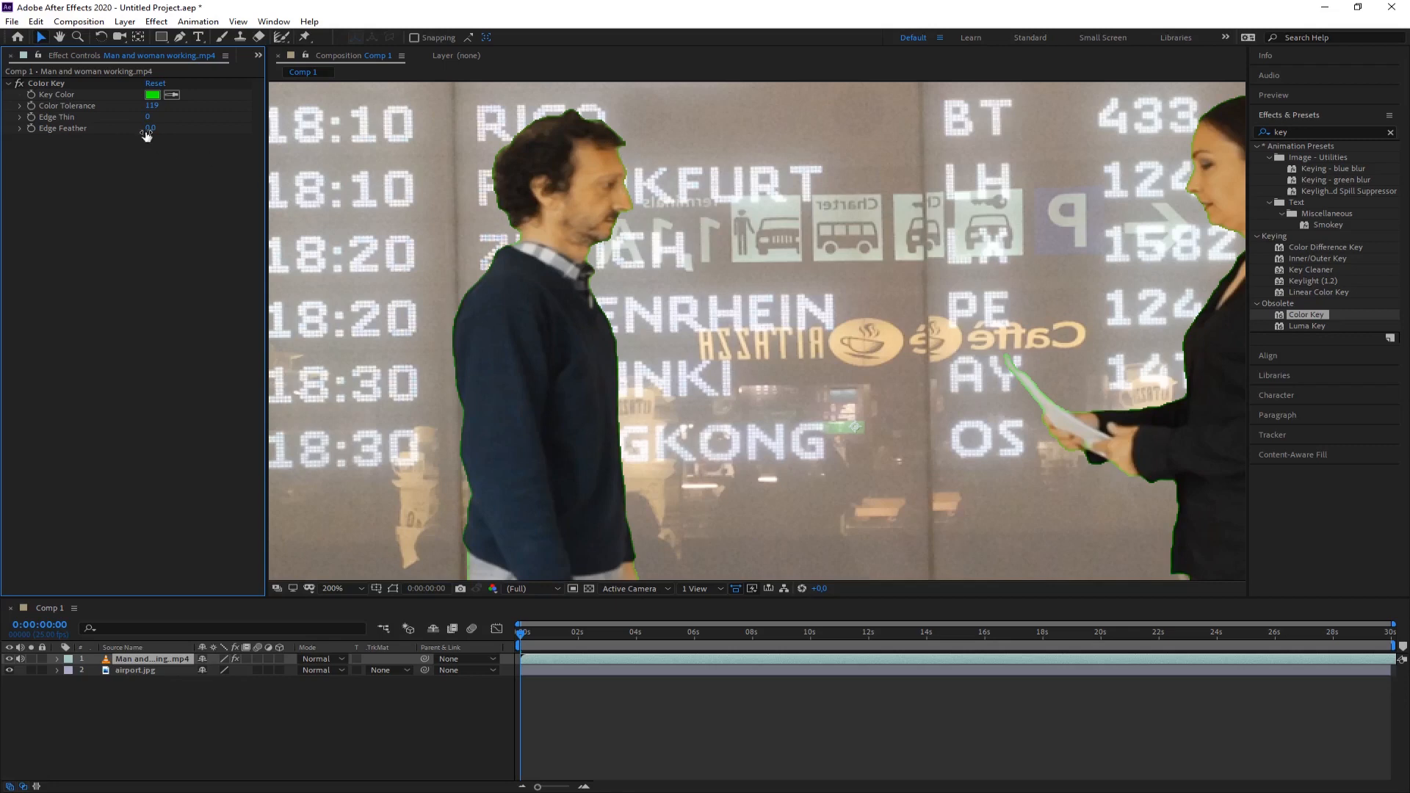
# - Set the Color Key's Edge Feather to 3.1 and check the softened outlines of both people
pyautogui.moveTo(149, 135)
pyautogui.mouseDown()
pyautogui.moveTo(256, 142)
pyautogui.moveTo(142, 142)
pyautogui.moveTo(160, 143)
pyautogui.mouseUp()
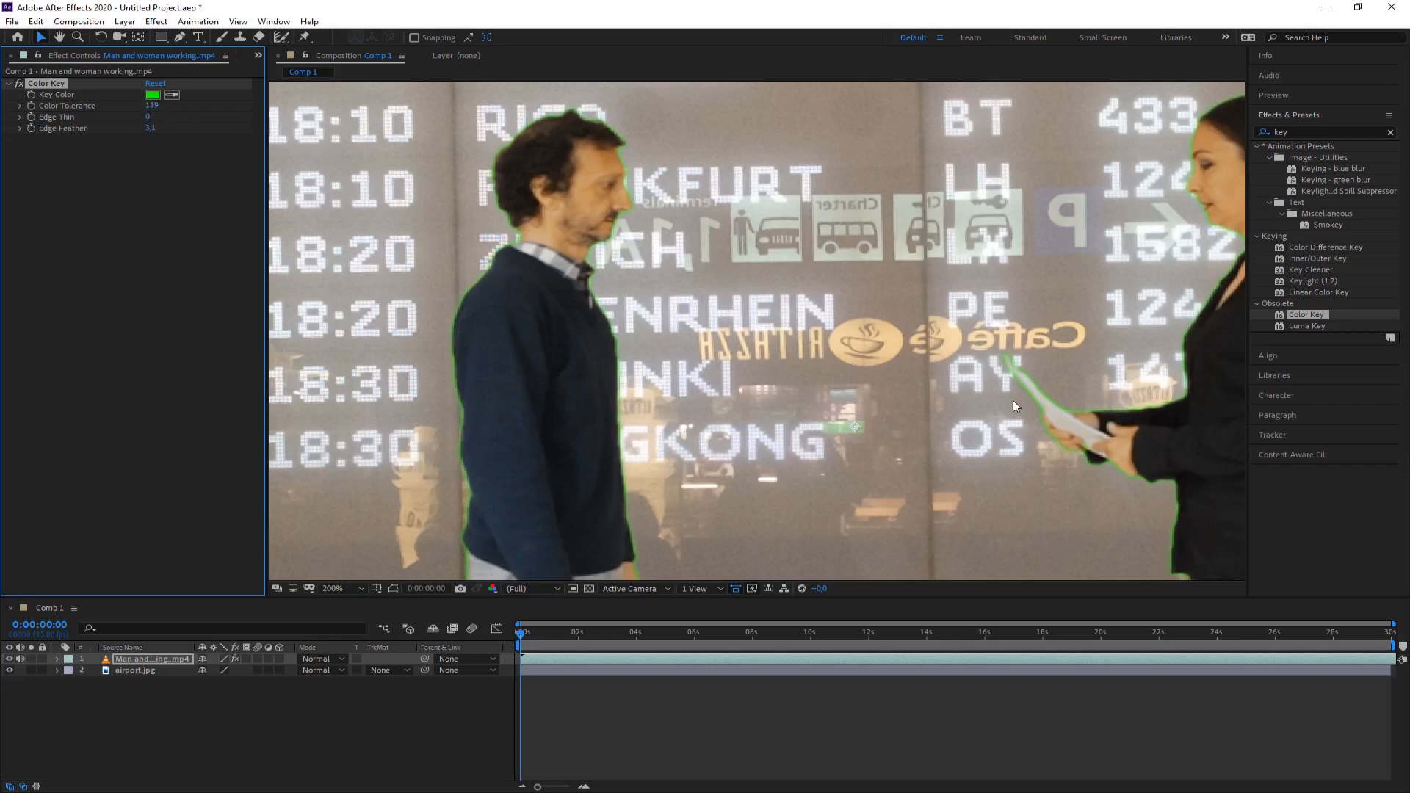
pyautogui.moveTo(1013, 400); pyautogui.dragTo(933, 404)
pyautogui.scroll(-4, 932, 404)
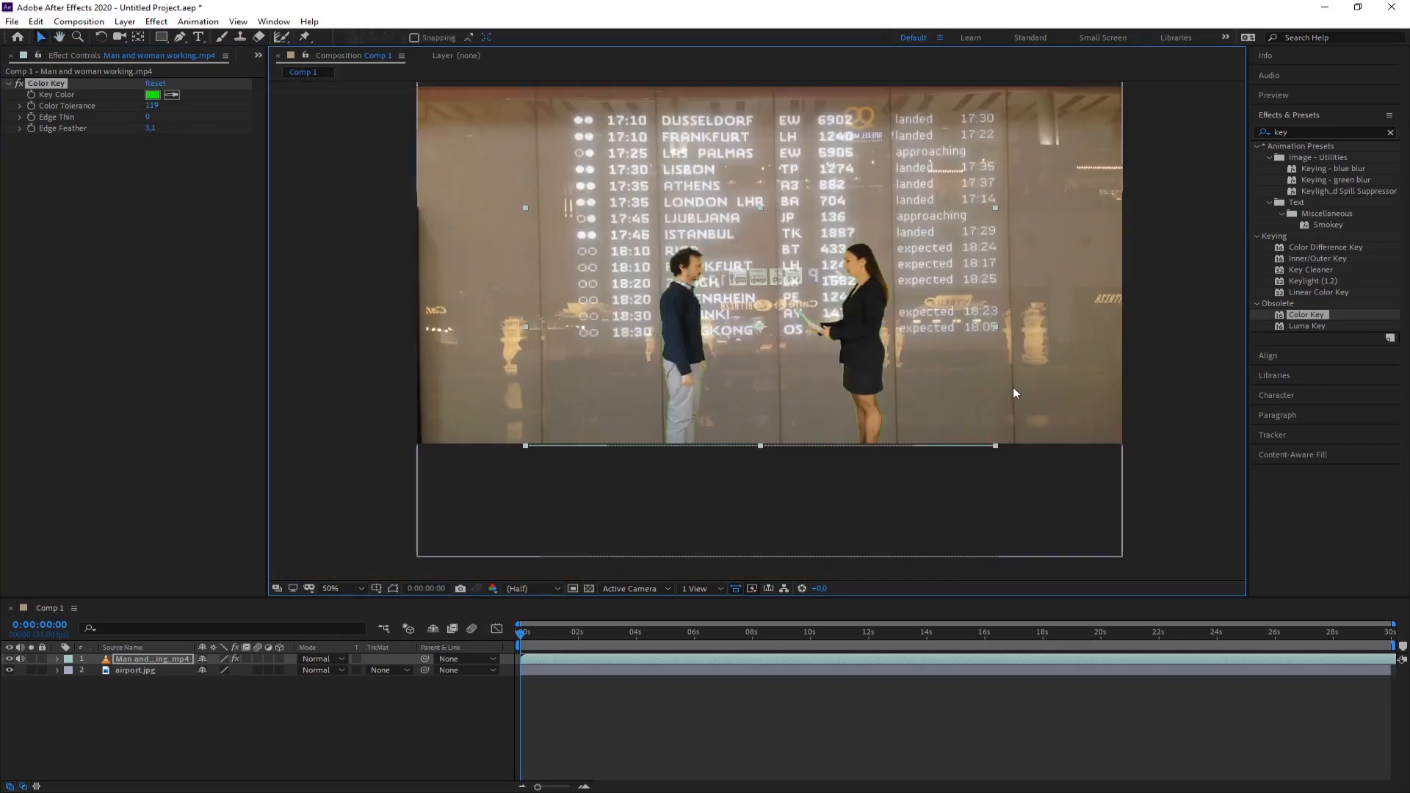
pyautogui.moveTo(782, 351); pyautogui.dragTo(799, 351)
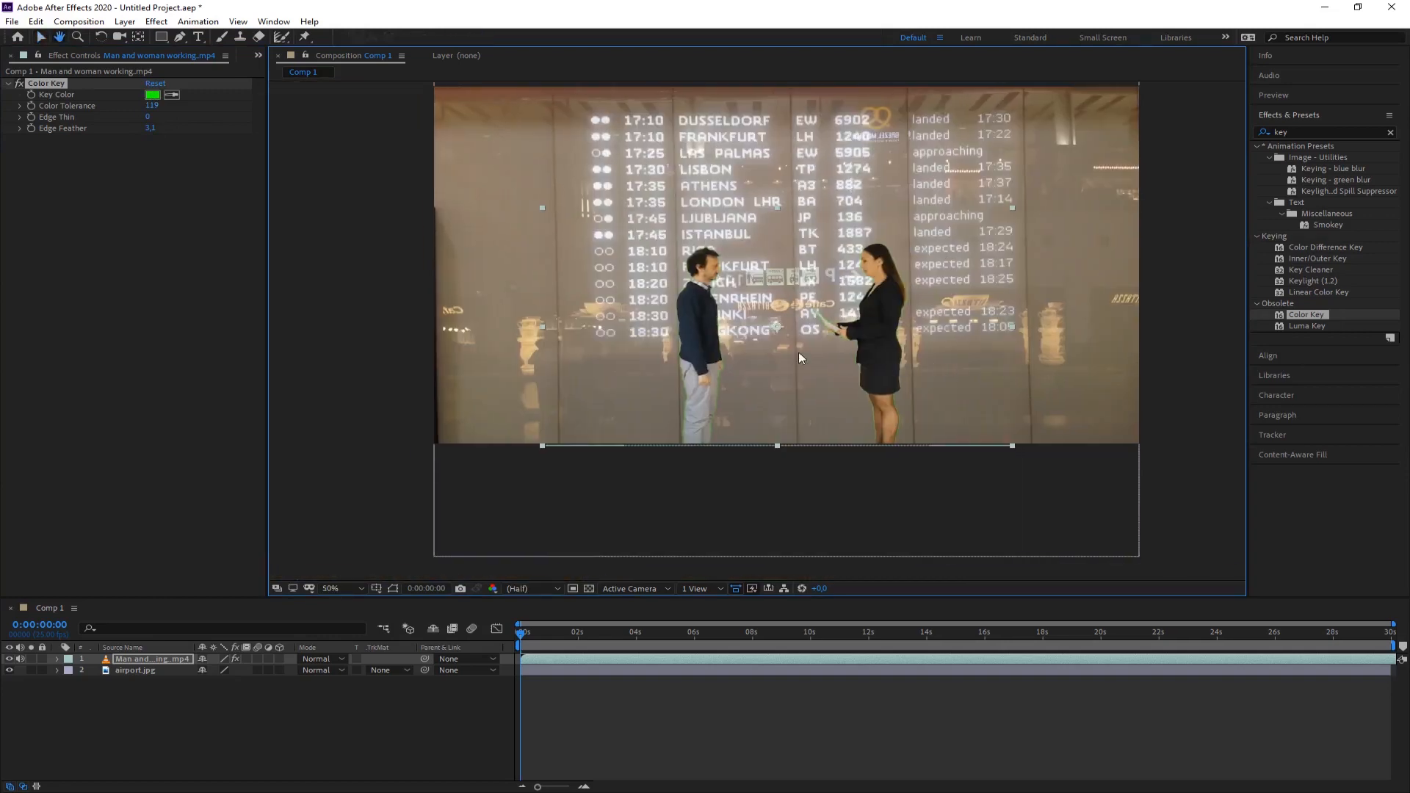
pyautogui.scroll(1, 787, 327)
pyautogui.scroll(-1, 787, 326)
pyautogui.scroll(1, 780, 292)
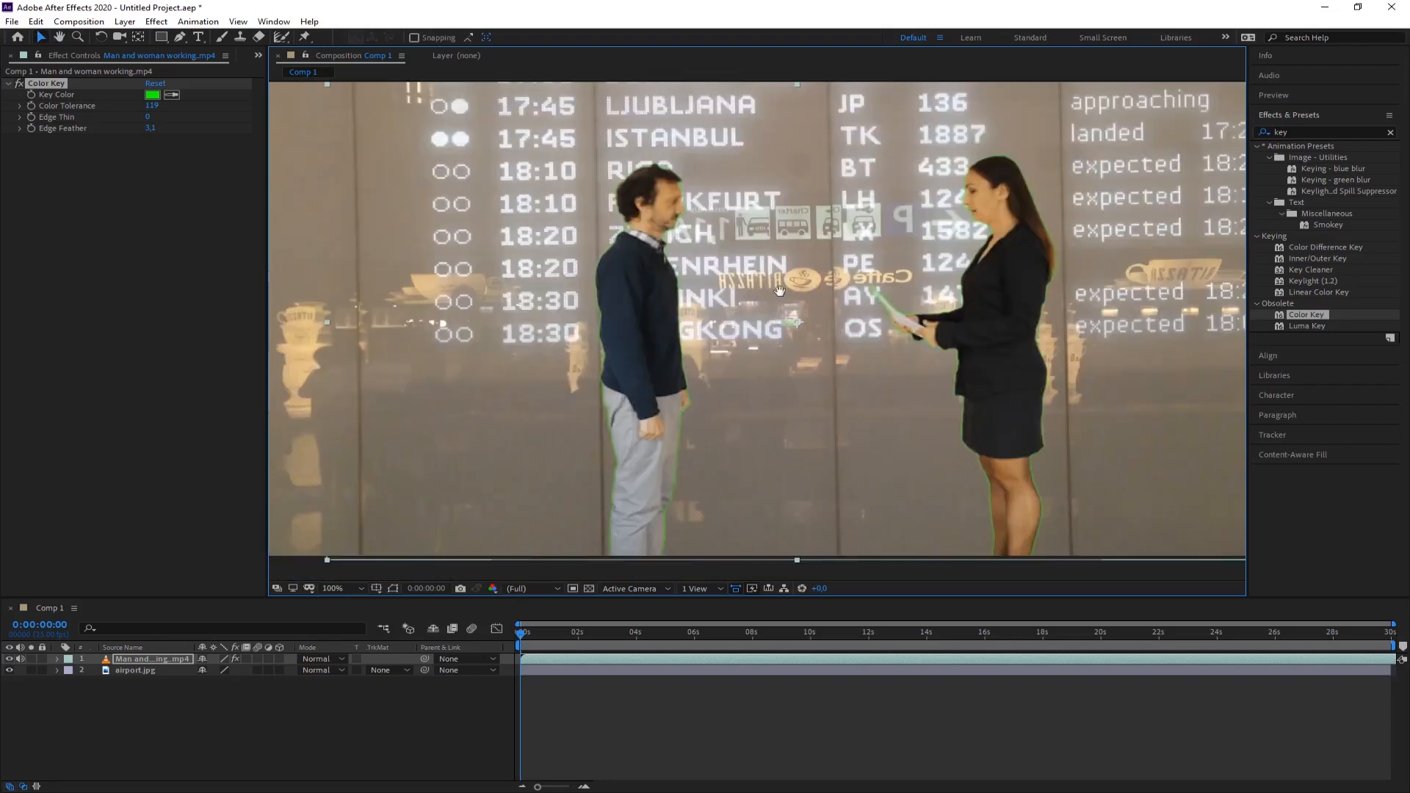
pyautogui.moveTo(781, 292); pyautogui.dragTo(721, 300)
pyautogui.scroll(-1, 721, 300)
# - Move the current time to 0:00:09:05 and examine the keyed edges around the man's raised arm and the woman
pyautogui.moveTo(522, 636); pyautogui.dragTo(790, 645)
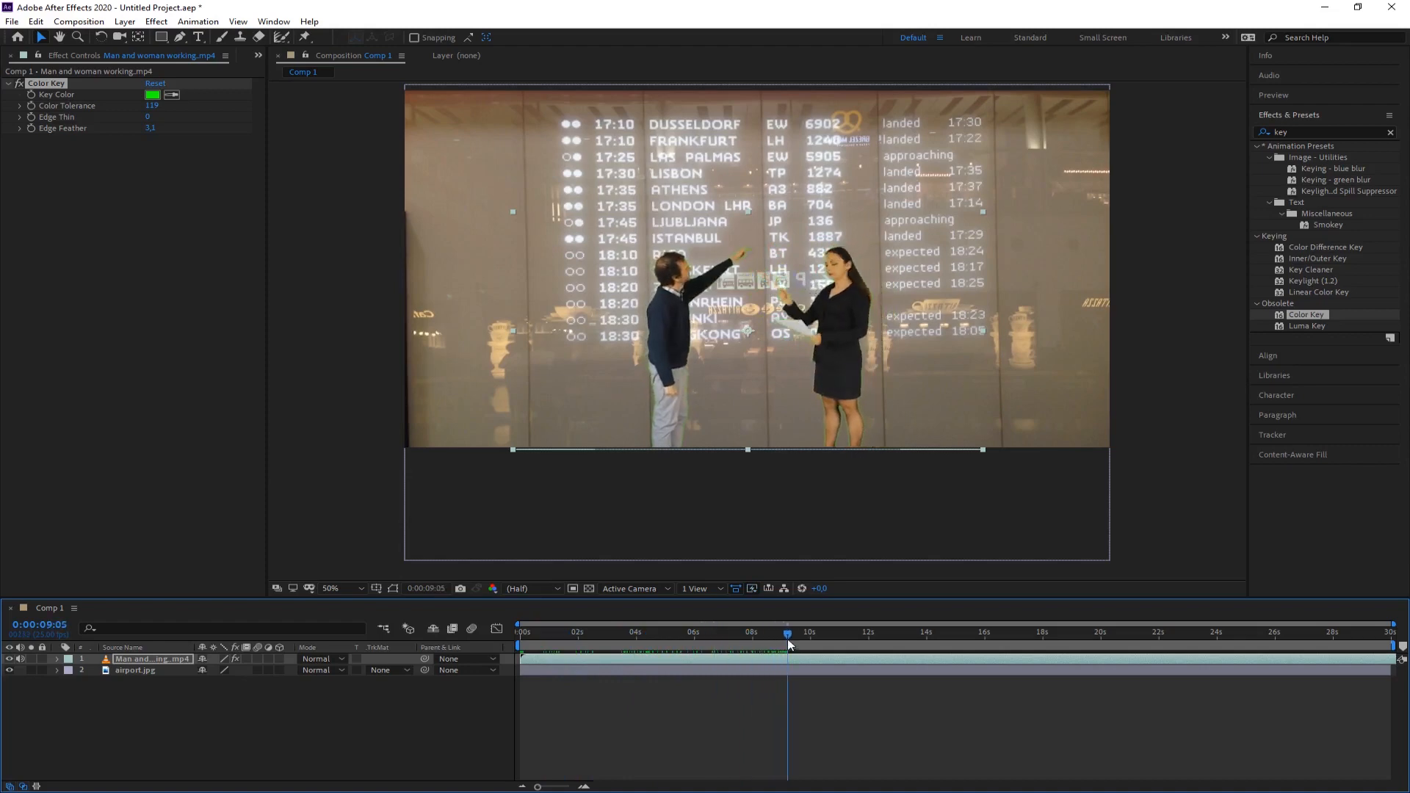
pyautogui.scroll(1, 770, 280)
pyautogui.scroll(1, 770, 280)
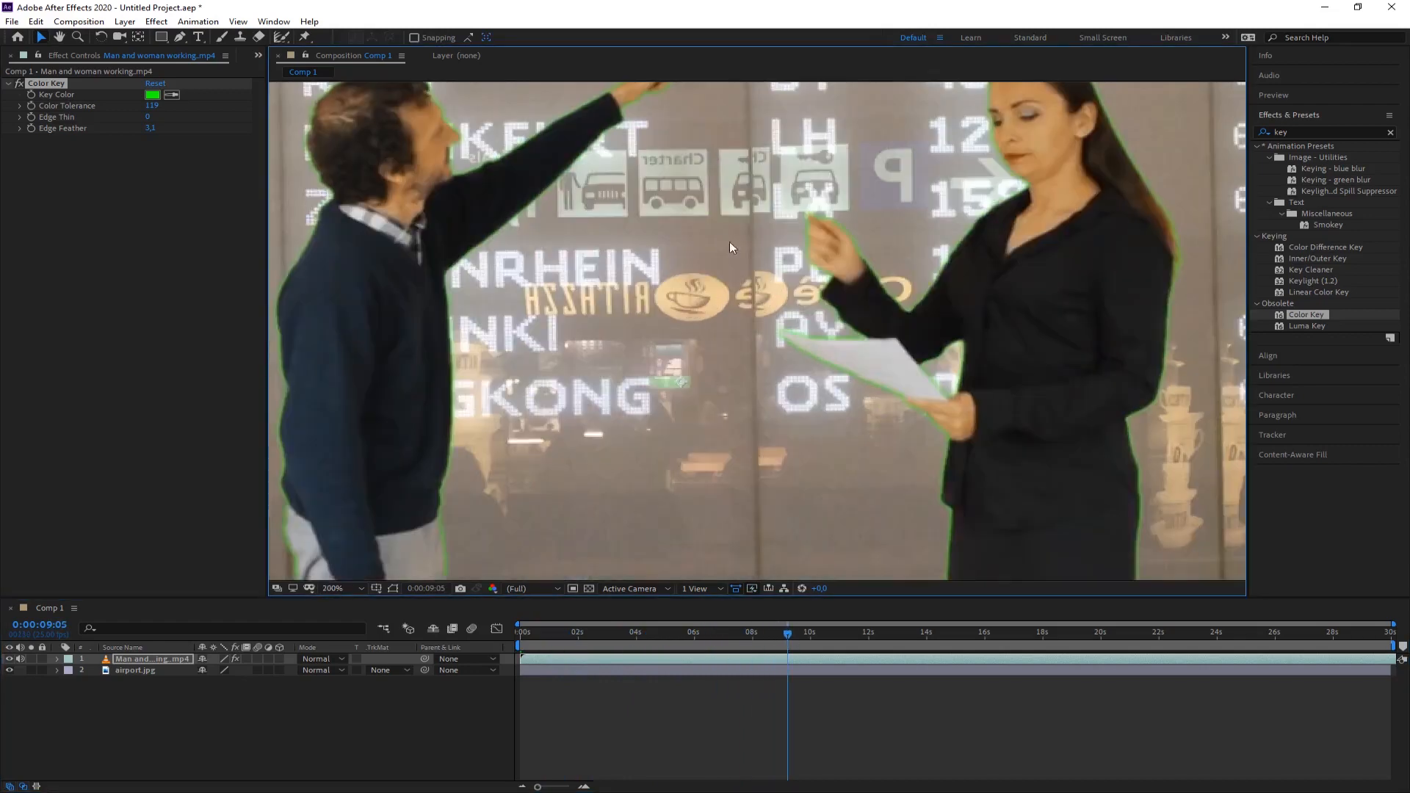
pyautogui.scroll(1, 729, 241)
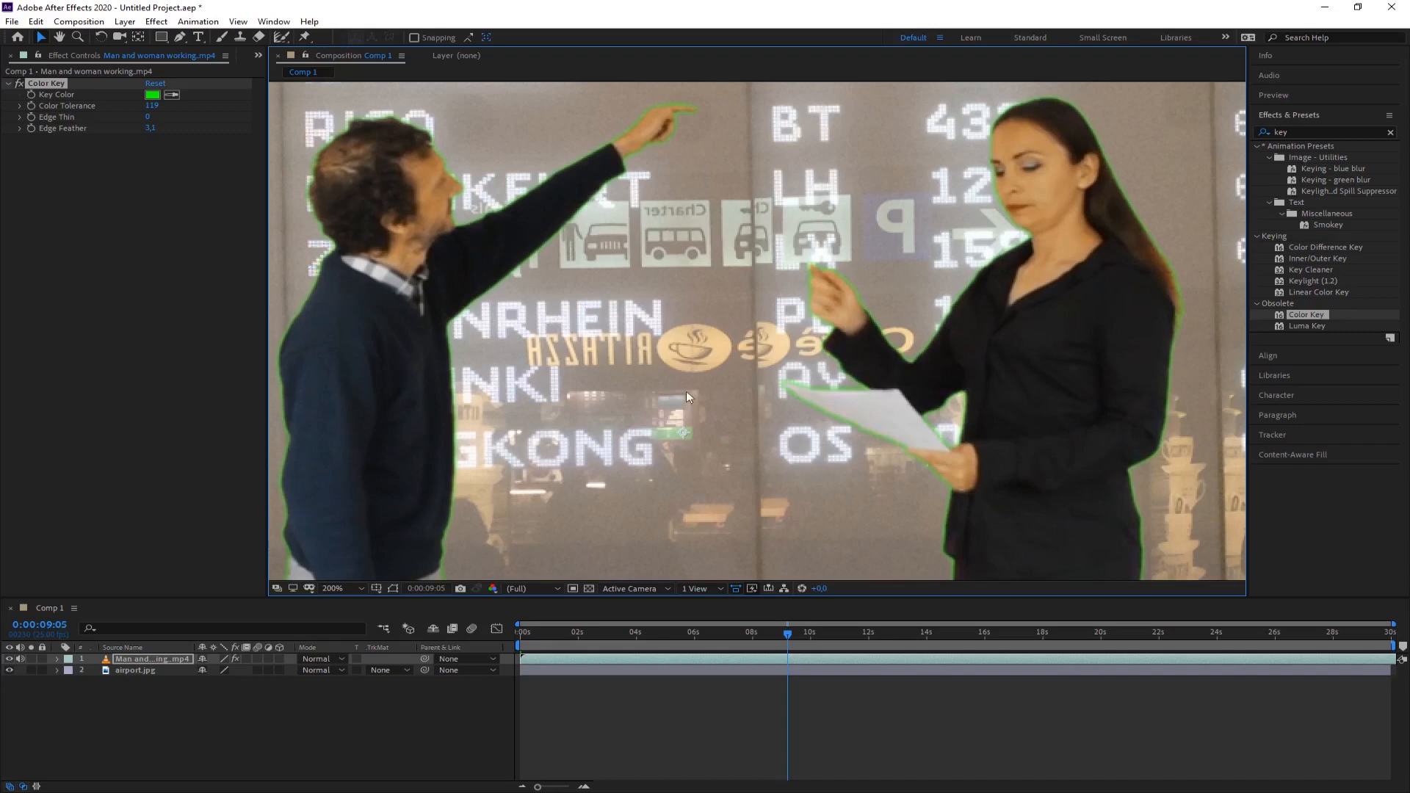
pyautogui.scroll(-1, 772, 381)
pyautogui.scroll(-1, 804, 293)
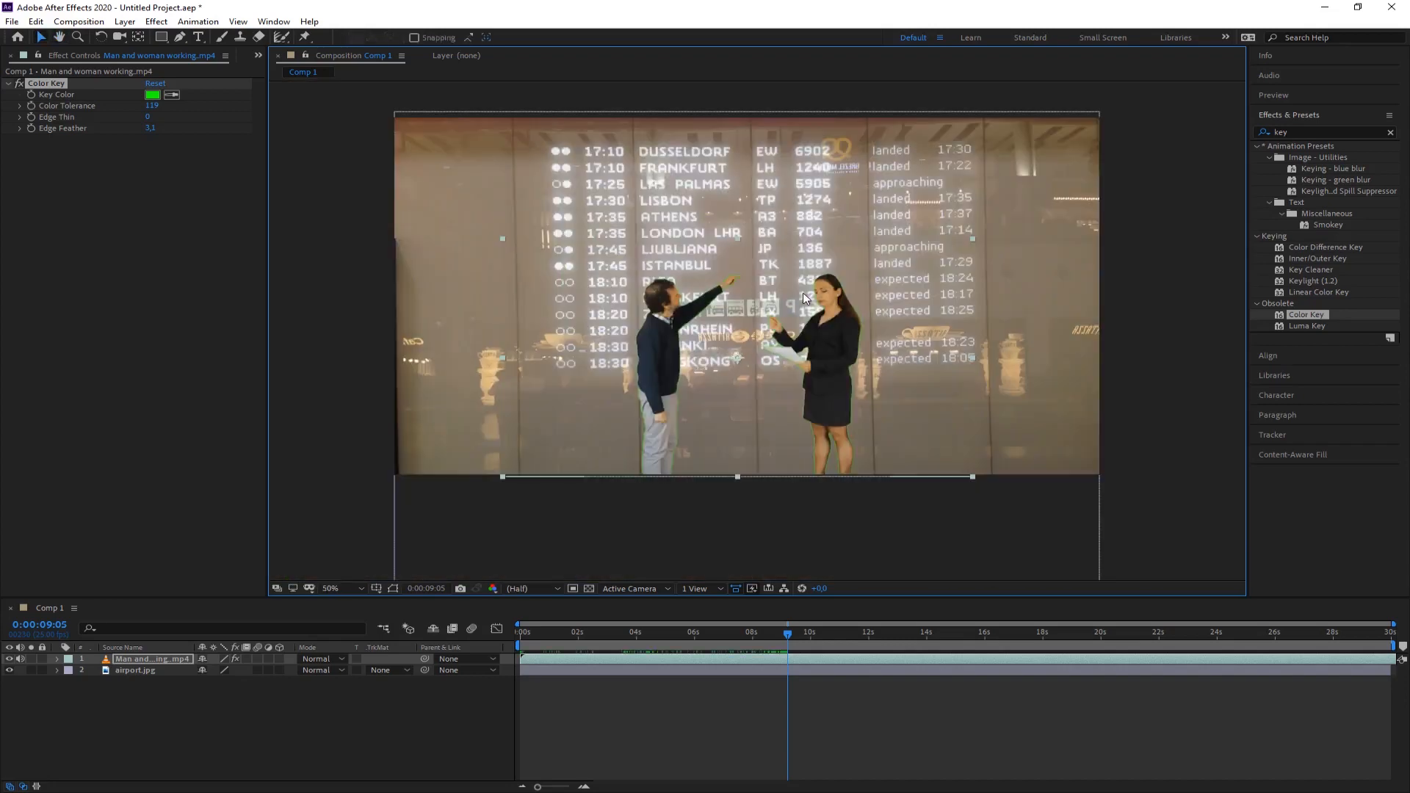
# - Compare the clip with Color Key off and on, and delete the Color Key effect from the layer
pyautogui.click(56, 107)
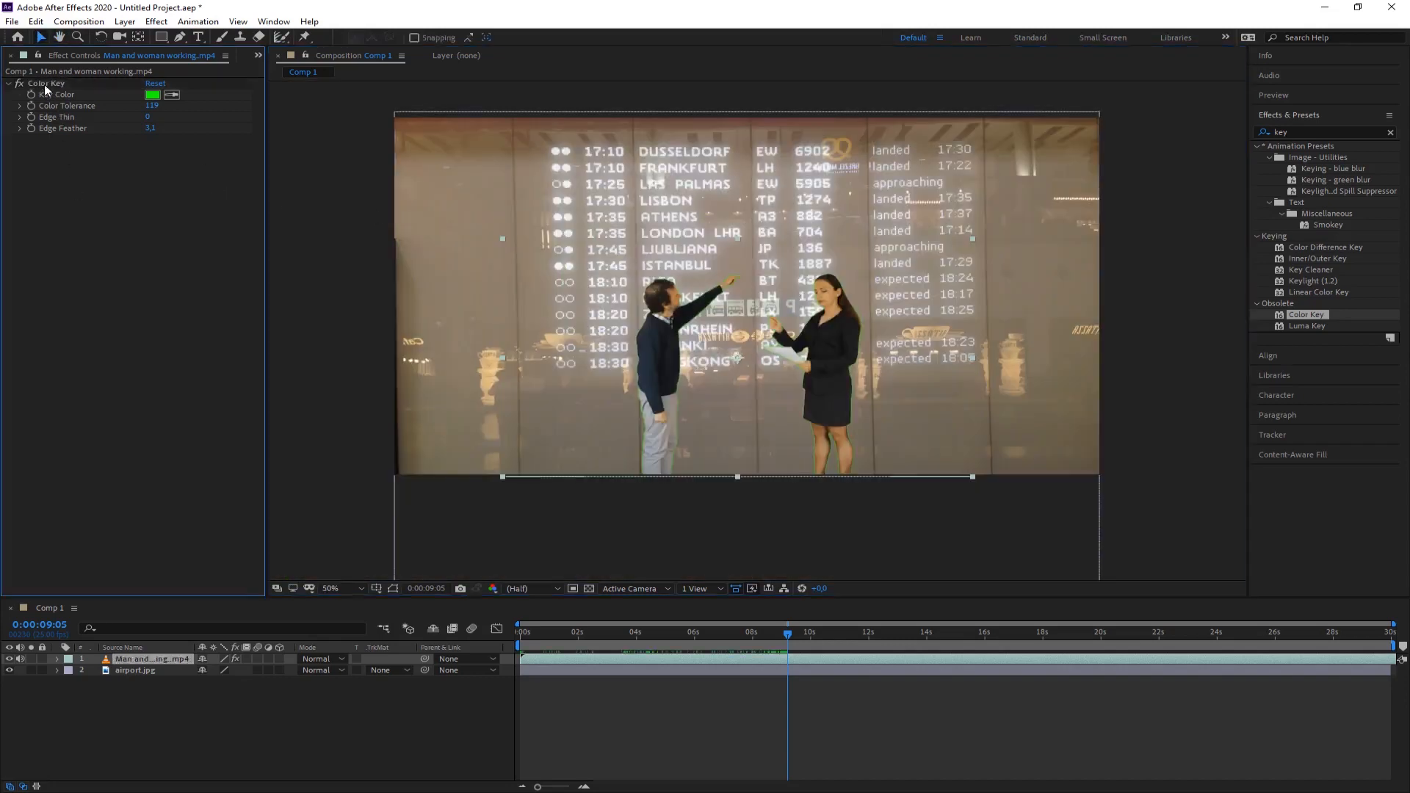
pyautogui.click(45, 84)
pyautogui.click(19, 81)
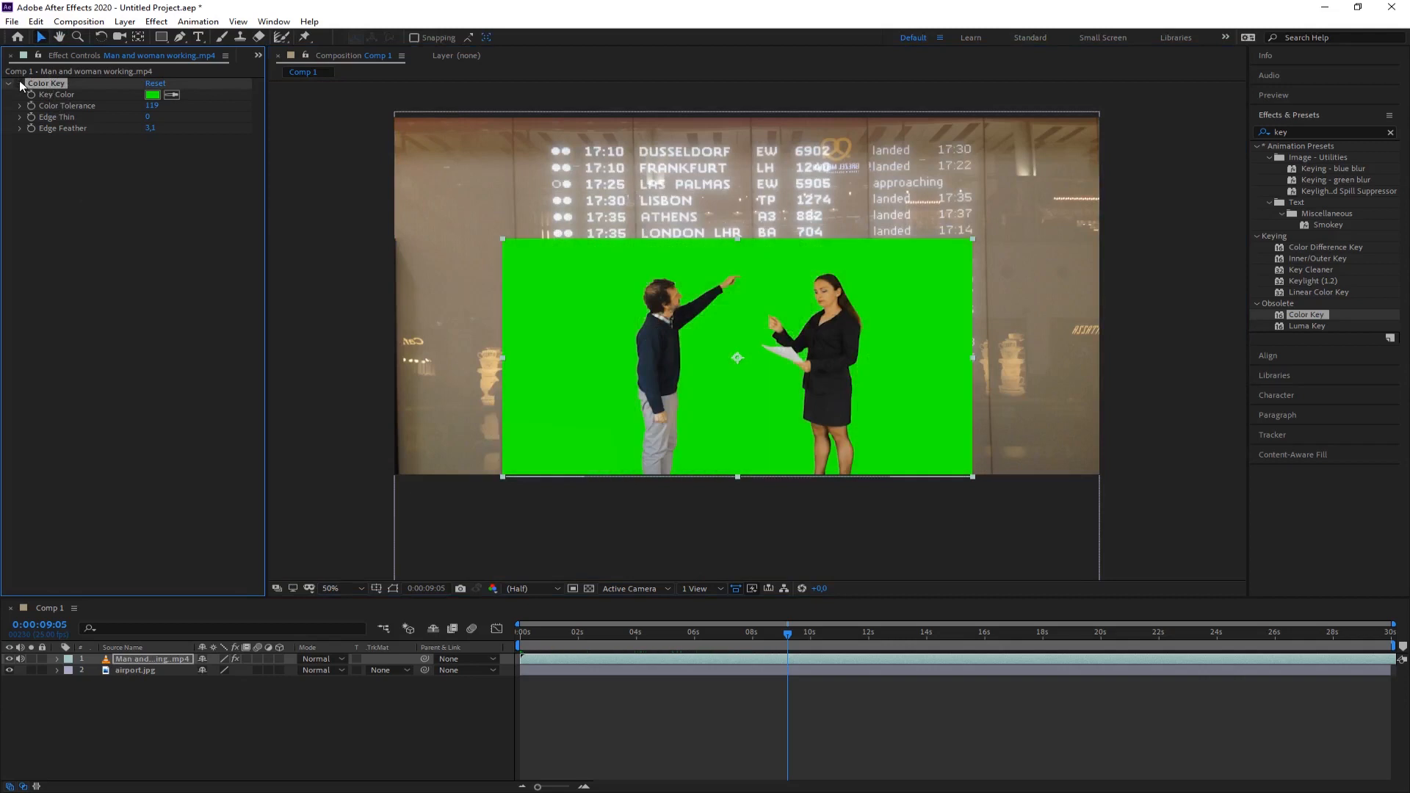
pyautogui.click(19, 81)
pyautogui.click(19, 81)
pyautogui.click(51, 169)
pyautogui.click(42, 86)
pyautogui.press('Delete')
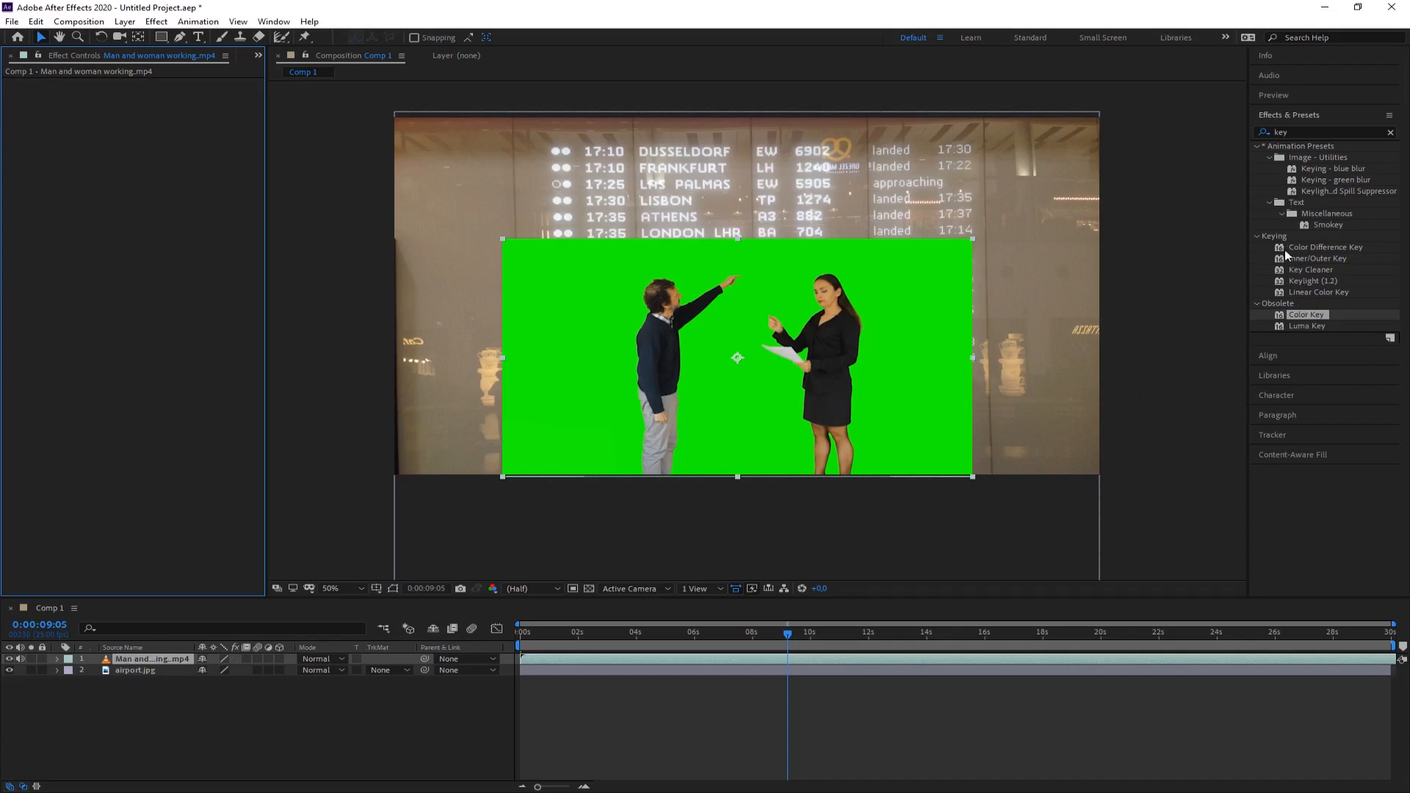
# - Apply the Linear Color Key effect to the Man and woman working.mp4 layer and sample the green background as its key color
pyautogui.click(1308, 294)
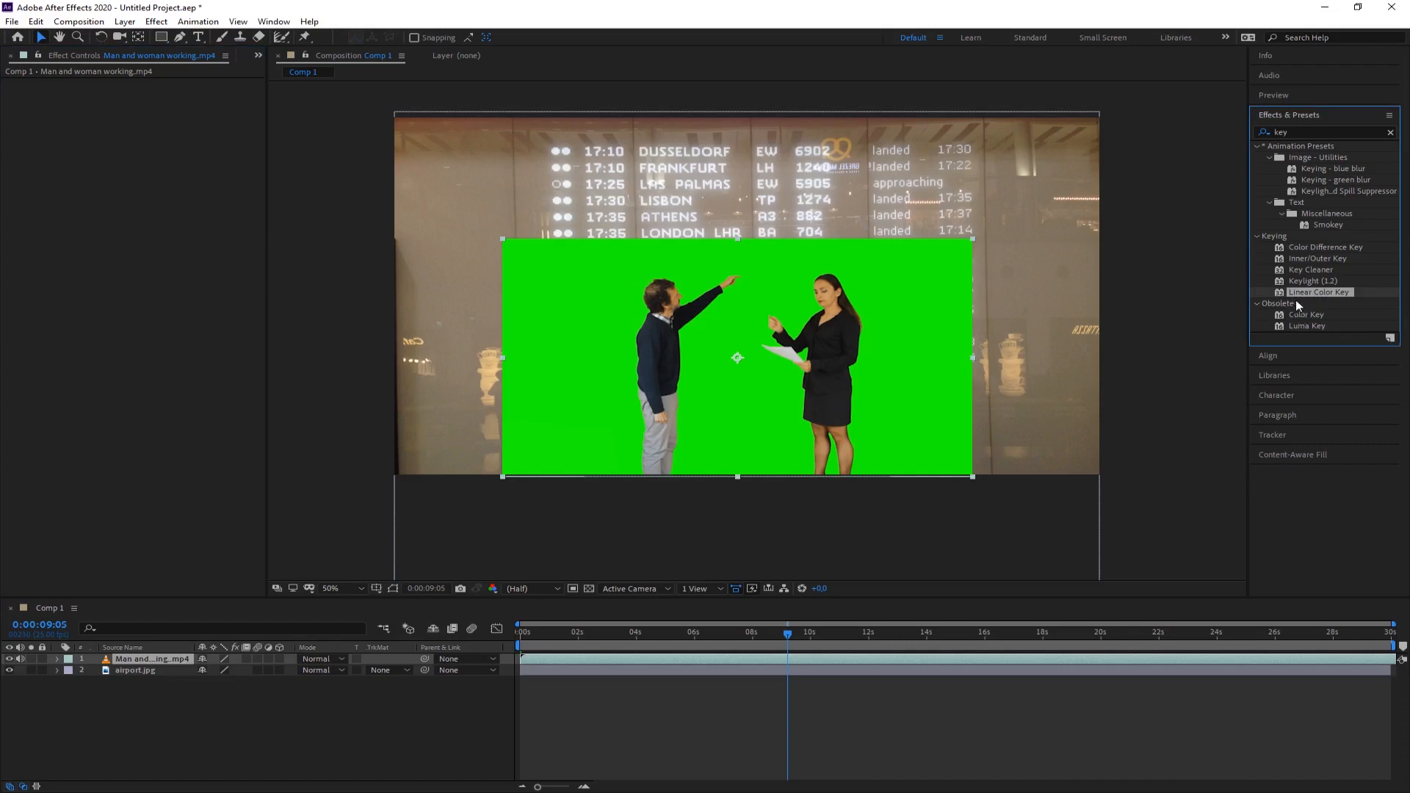
pyautogui.moveTo(1306, 292); pyautogui.dragTo(764, 352)
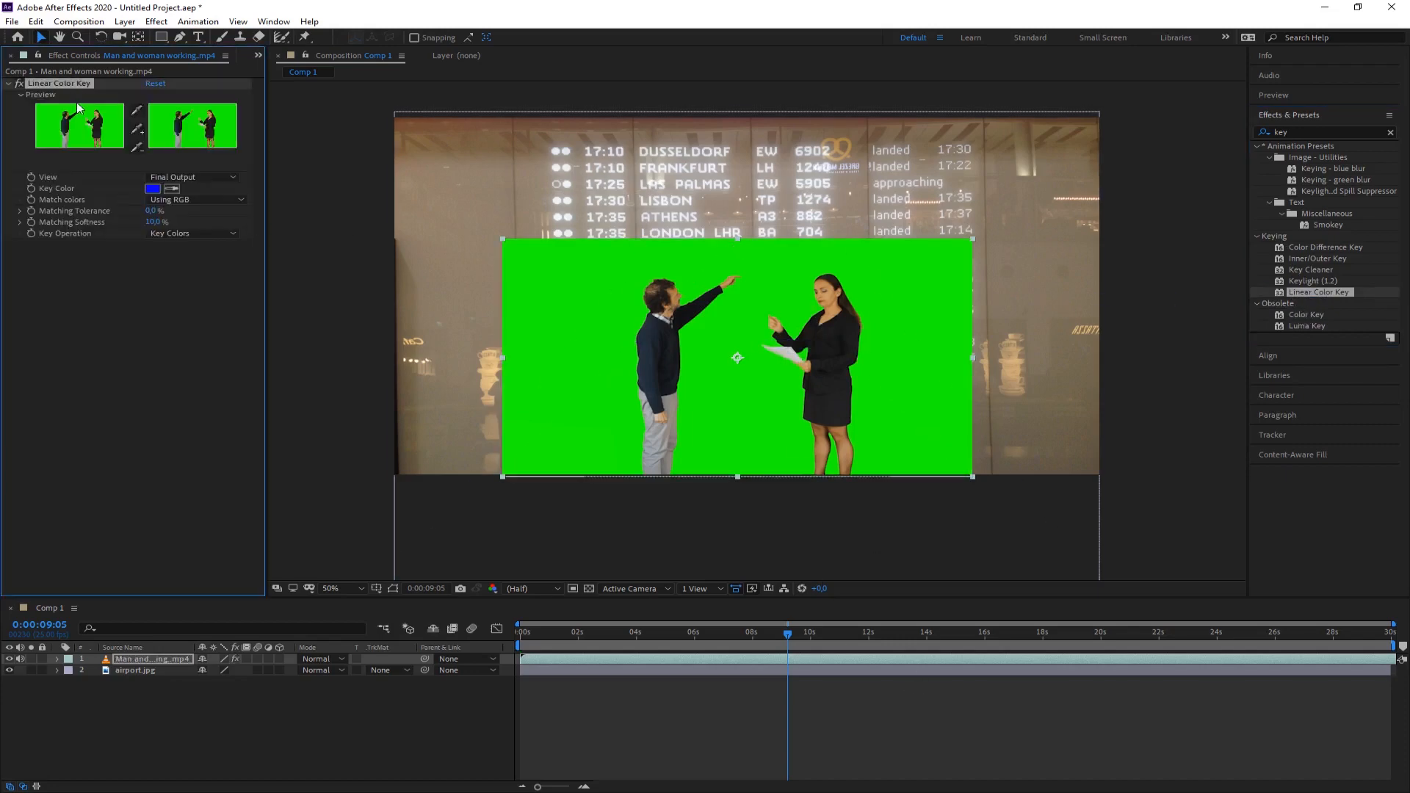
pyautogui.click(174, 189)
pyautogui.click(172, 189)
pyautogui.click(731, 330)
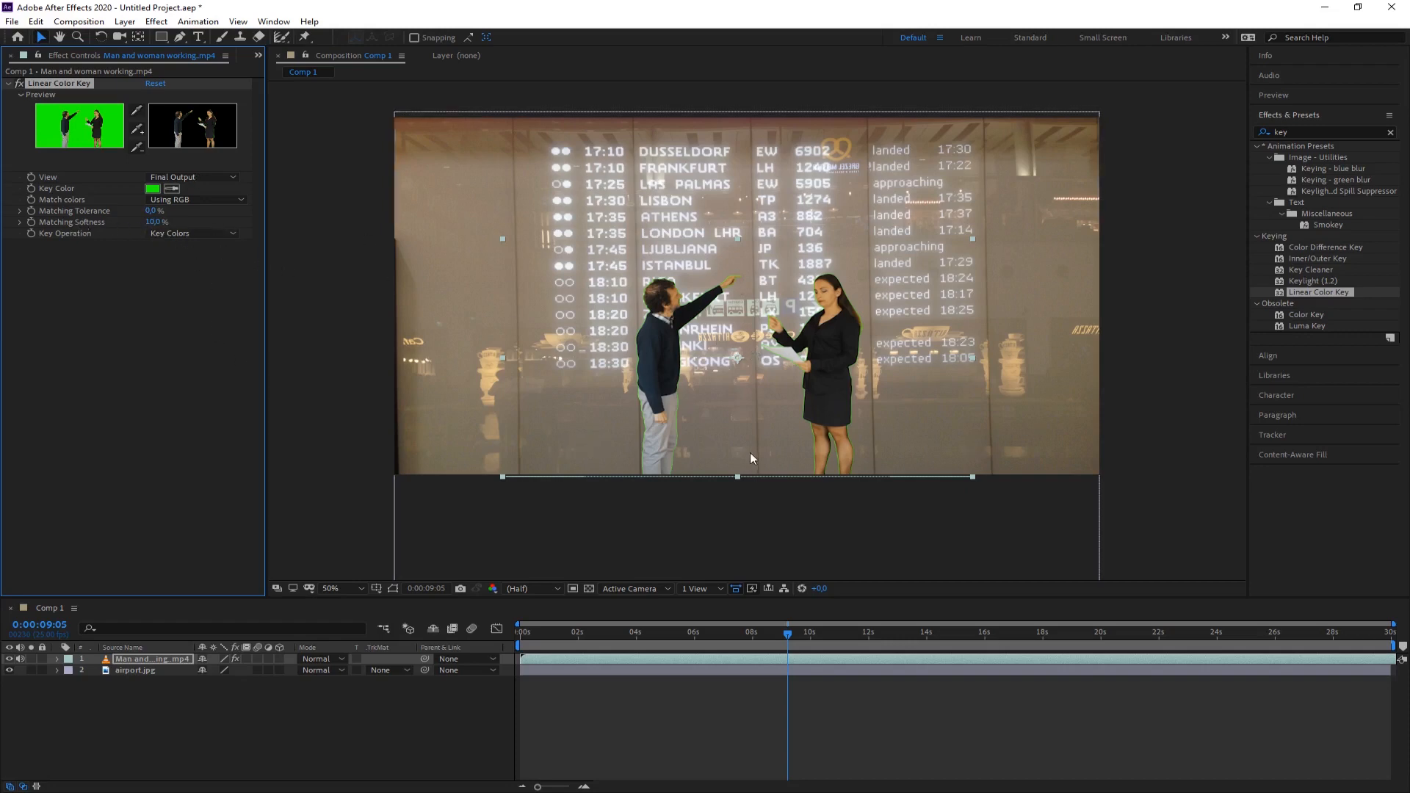
# - Set the Linear Color Key's Matching Tolerance to 22% and Matching Softness to 5%, checking the green fringe around both people
pyautogui.moveTo(710, 292); pyautogui.dragTo(703, 297)
pyautogui.scroll(1, 702, 297)
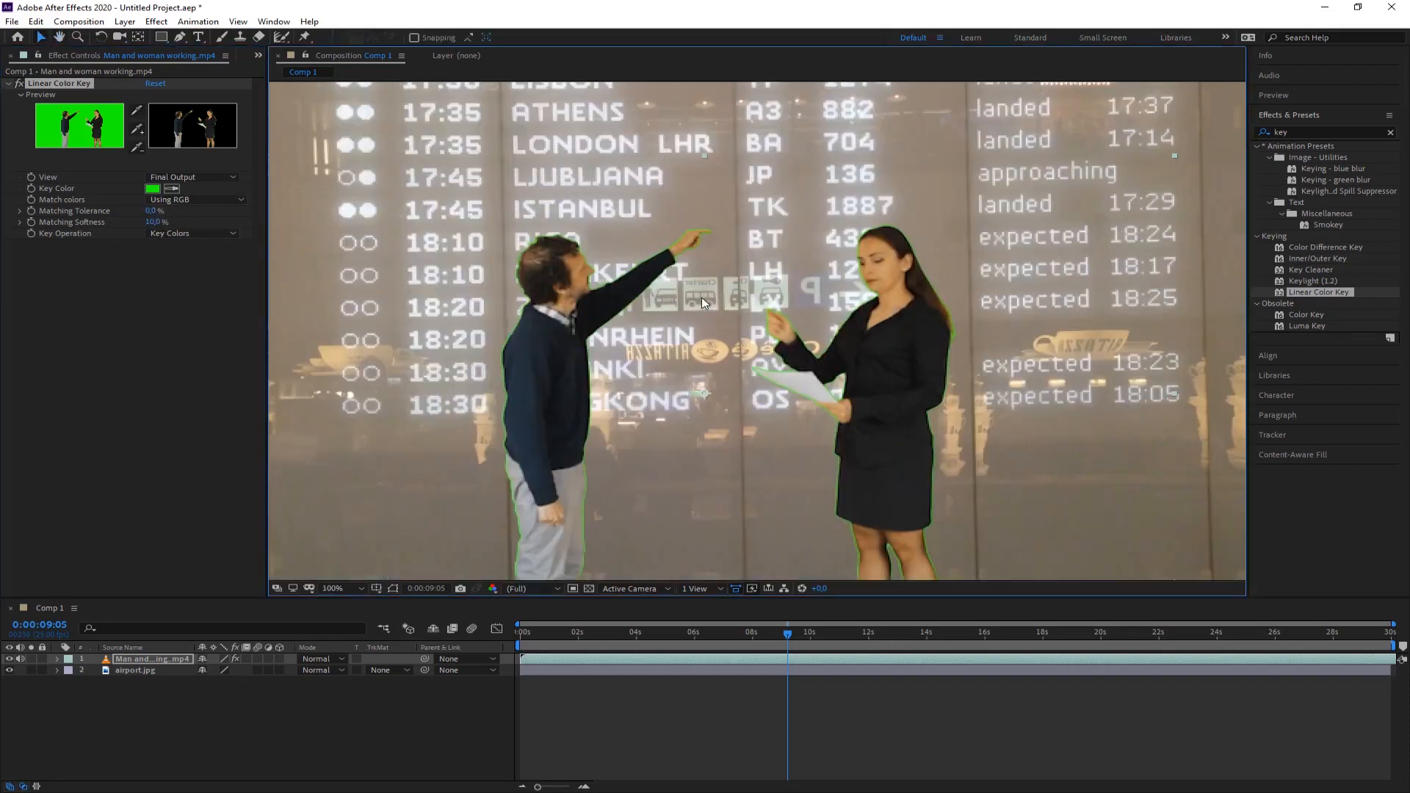
pyautogui.scroll(1, 703, 297)
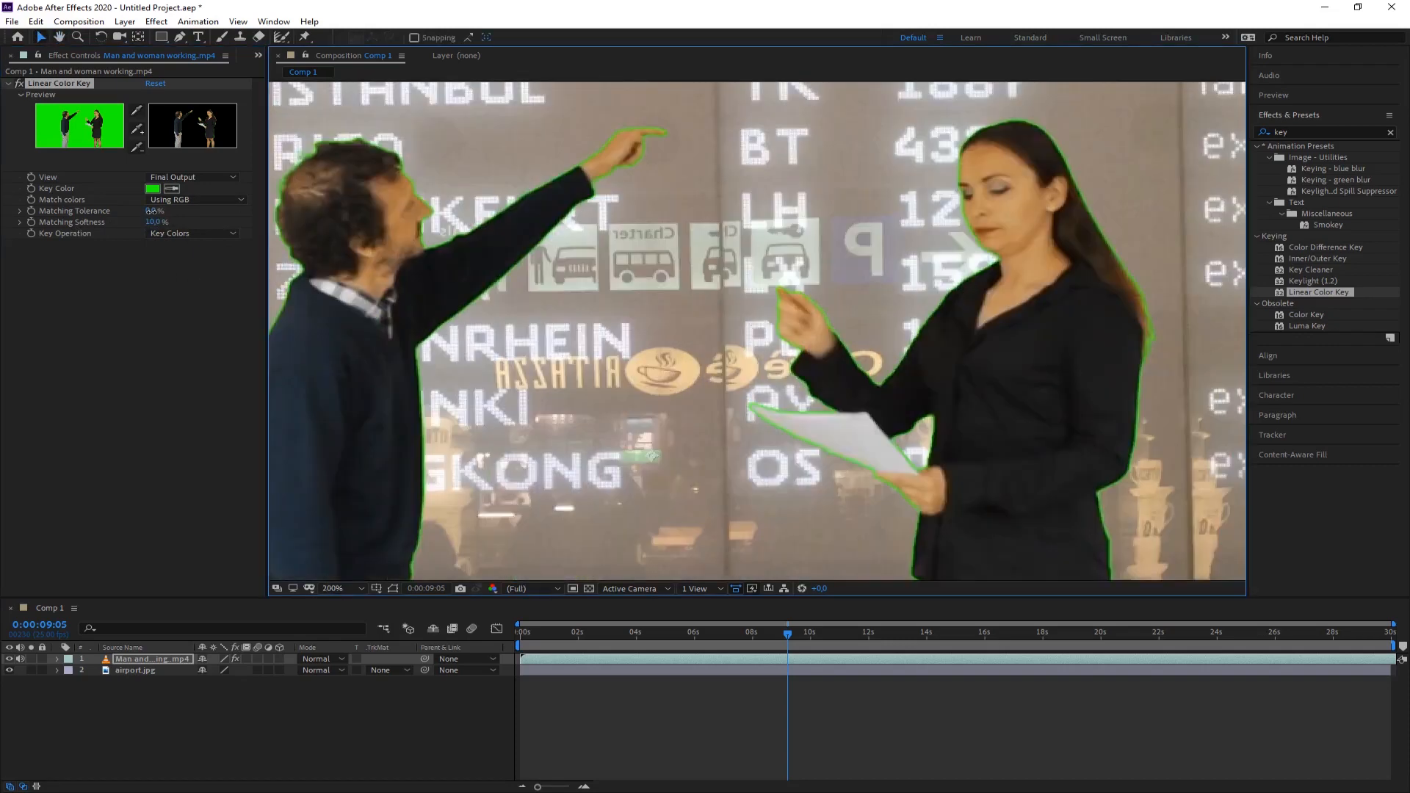
pyautogui.moveTo(150, 211)
pyautogui.mouseDown()
pyautogui.moveTo(187, 213)
pyautogui.moveTo(172, 214)
pyautogui.mouseUp()
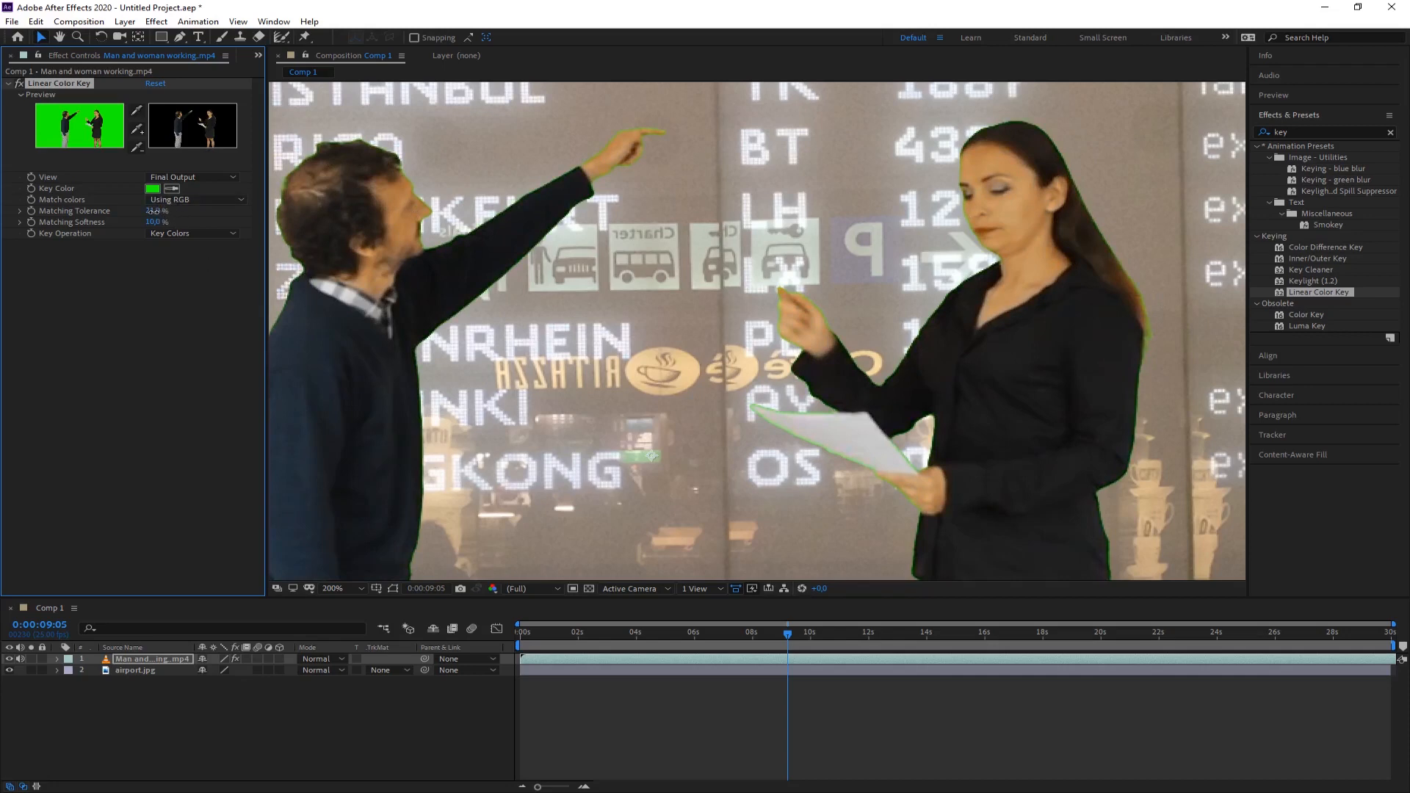
pyautogui.moveTo(154, 212); pyautogui.dragTo(149, 213)
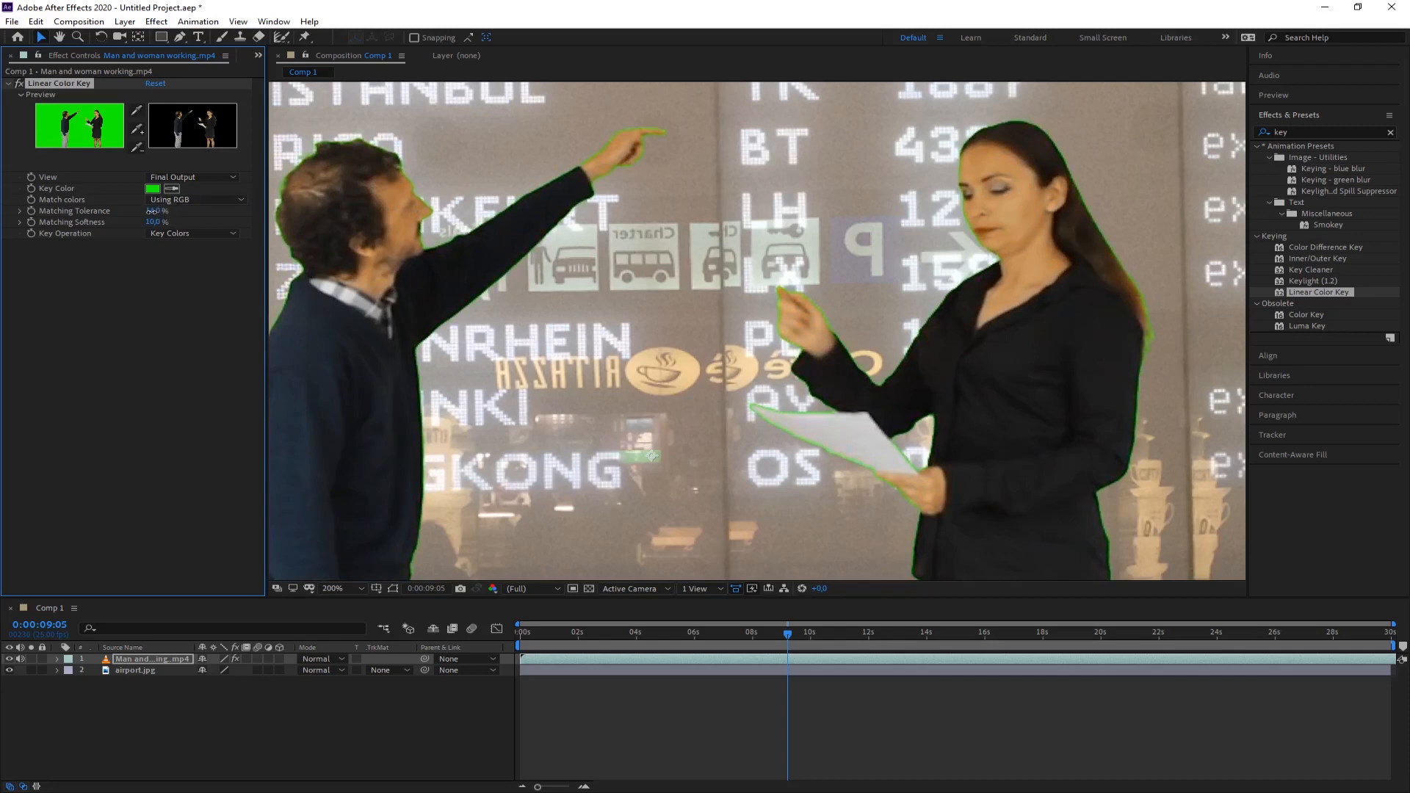
pyautogui.moveTo(156, 211)
pyautogui.mouseDown()
pyautogui.moveTo(159, 227)
pyautogui.moveTo(121, 222)
pyautogui.moveTo(138, 222)
pyautogui.mouseUp()
pyautogui.scroll(-1, 779, 260)
pyautogui.moveTo(782, 381); pyautogui.dragTo(786, 315)
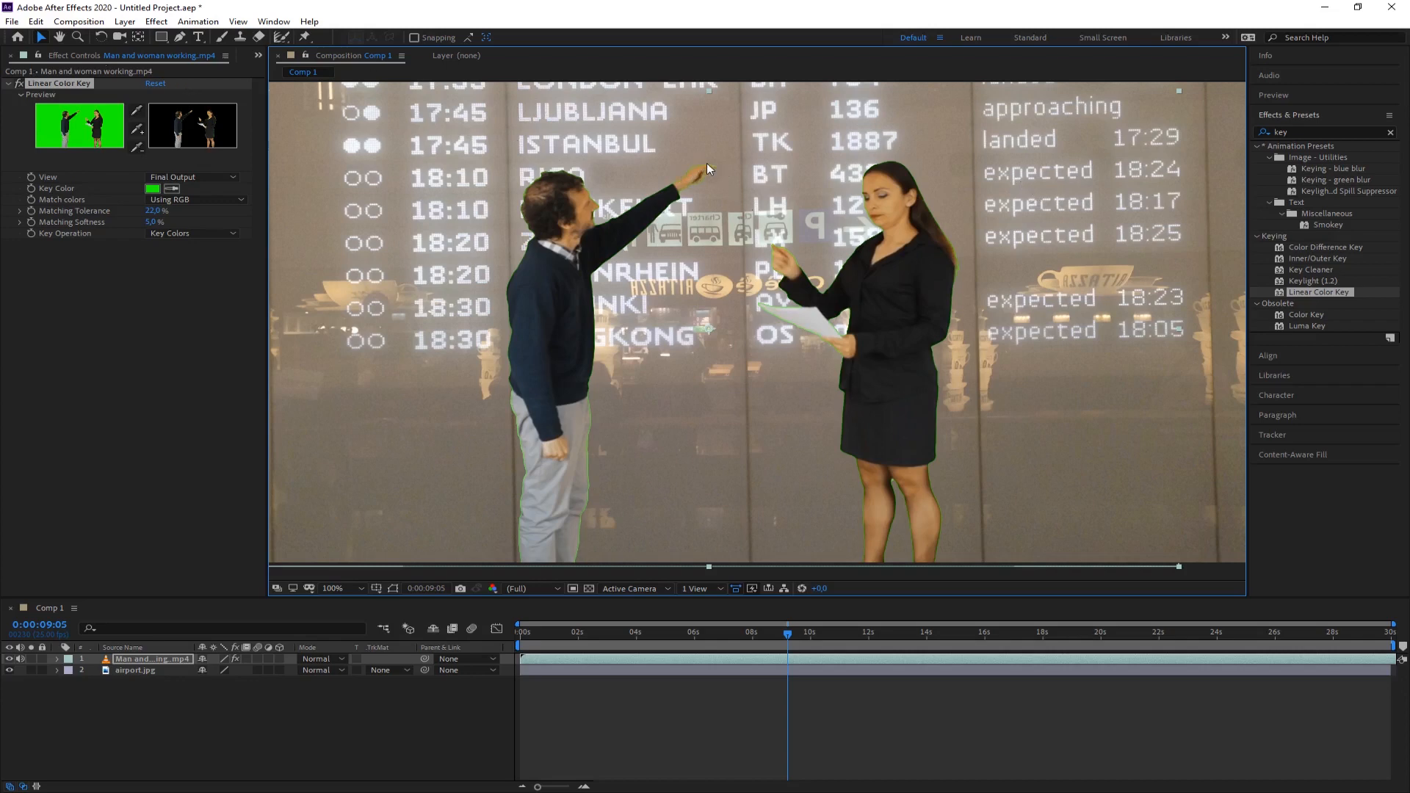
pyautogui.scroll(2, 670, 294)
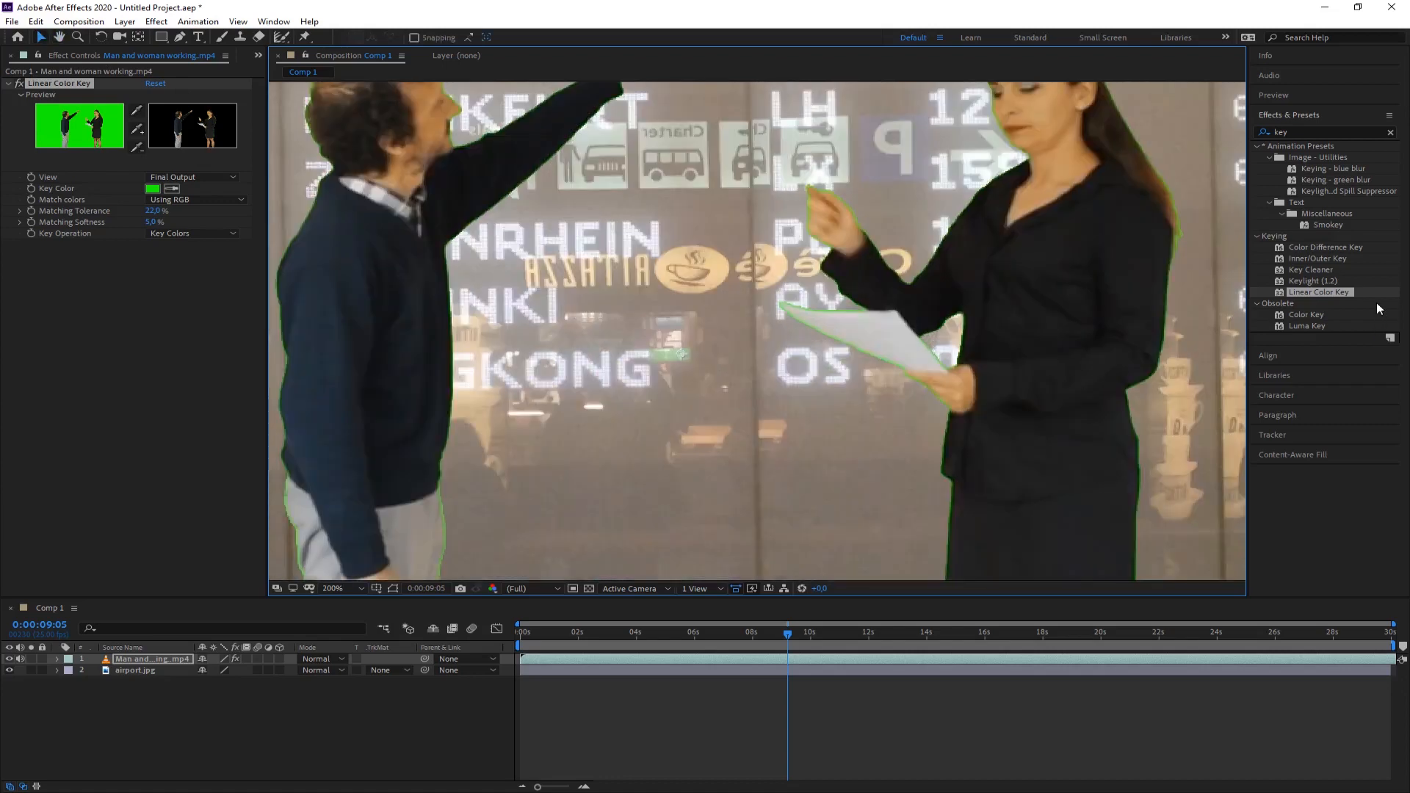
pyautogui.moveTo(670, 293); pyautogui.dragTo(747, 359)
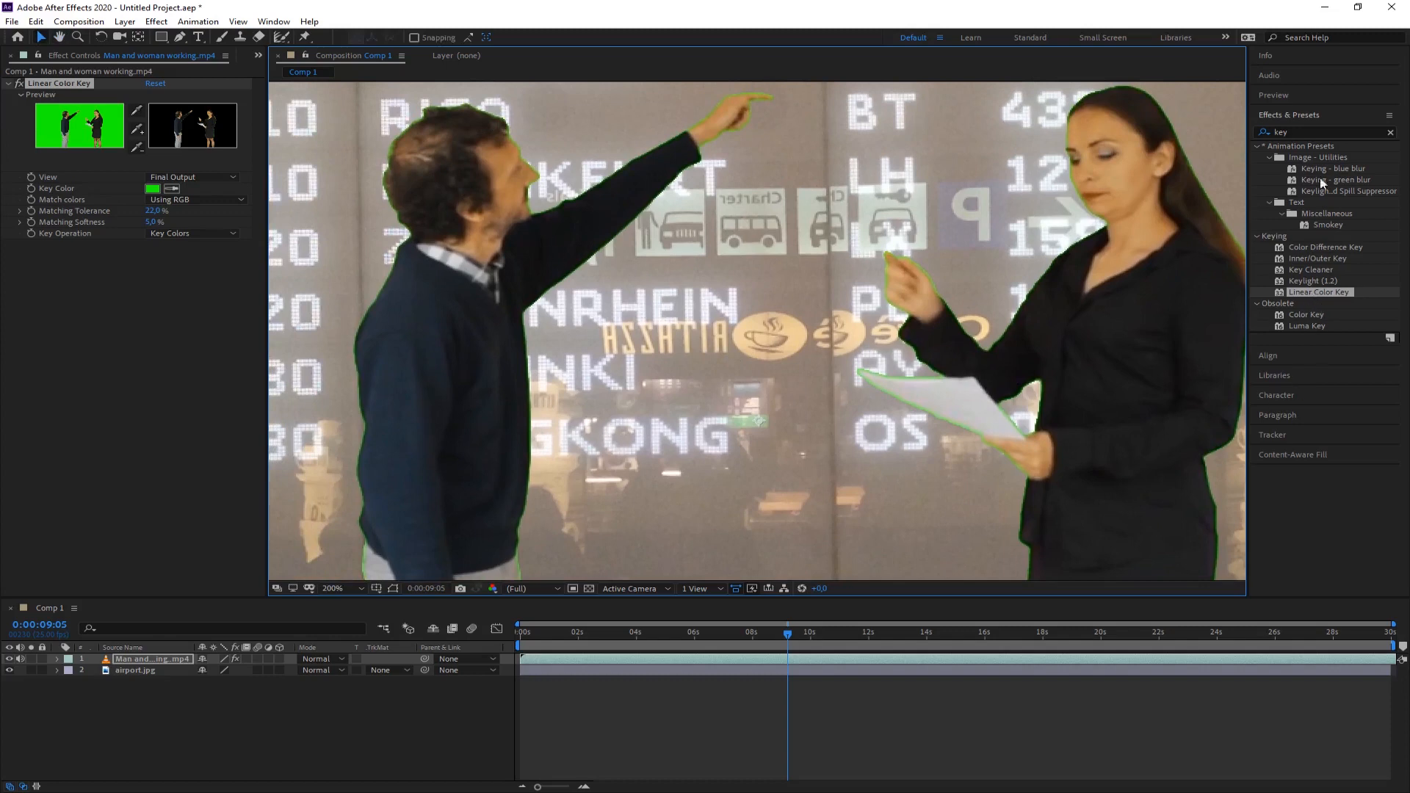
# - Search the effects for "spill" and apply the Advanced Spill Suppressor to the Man and woman working.mp4 layer
pyautogui.click(1306, 133)
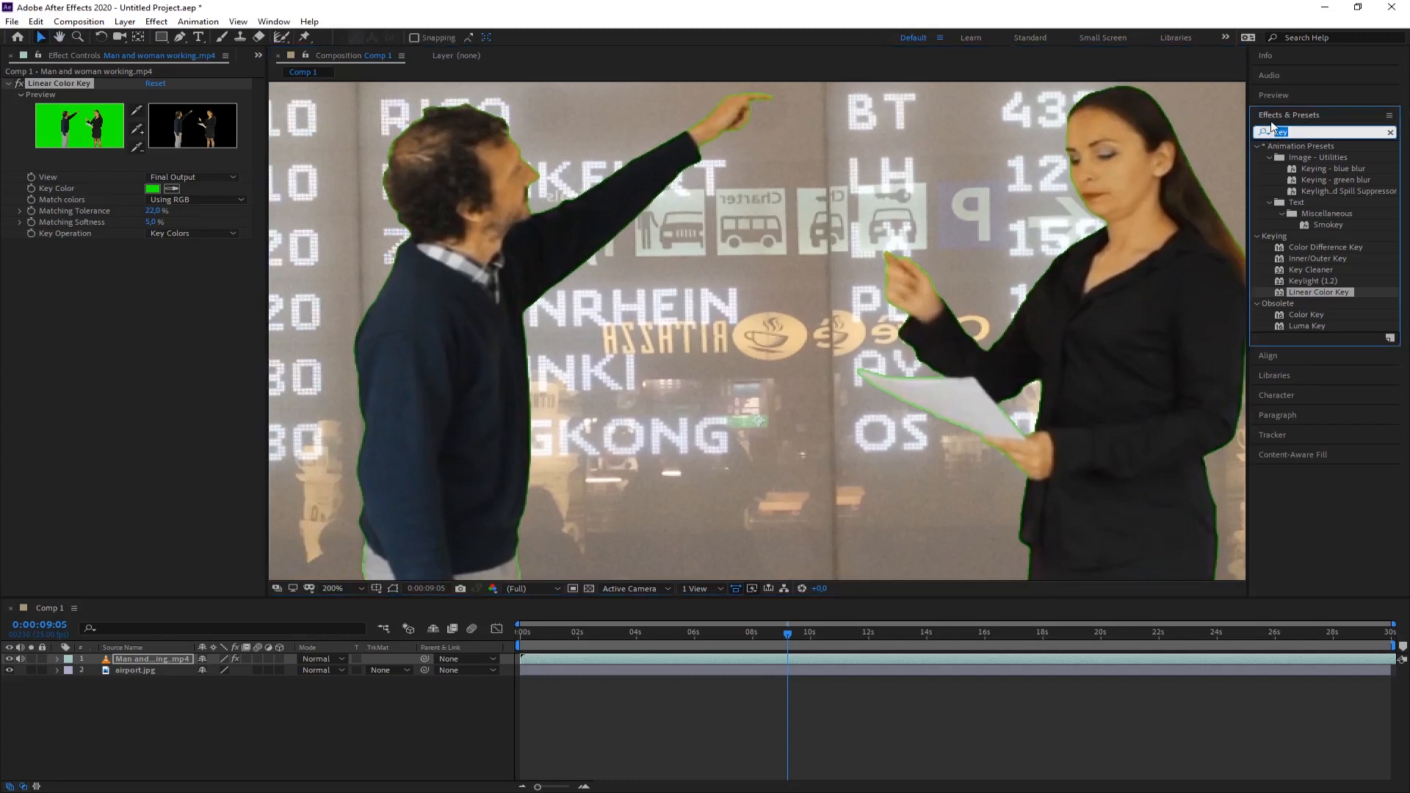
pyautogui.write('sp')
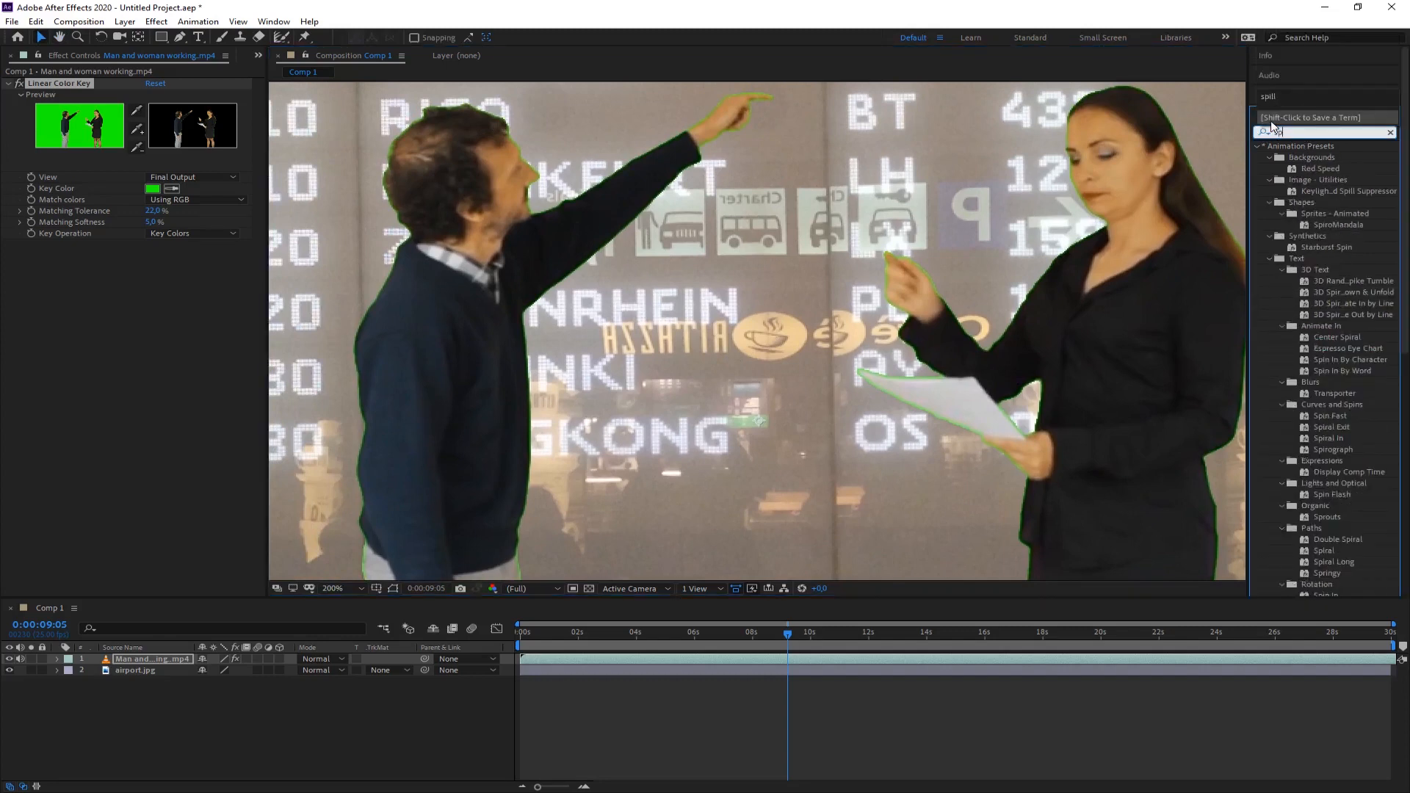
pyautogui.write('ill')
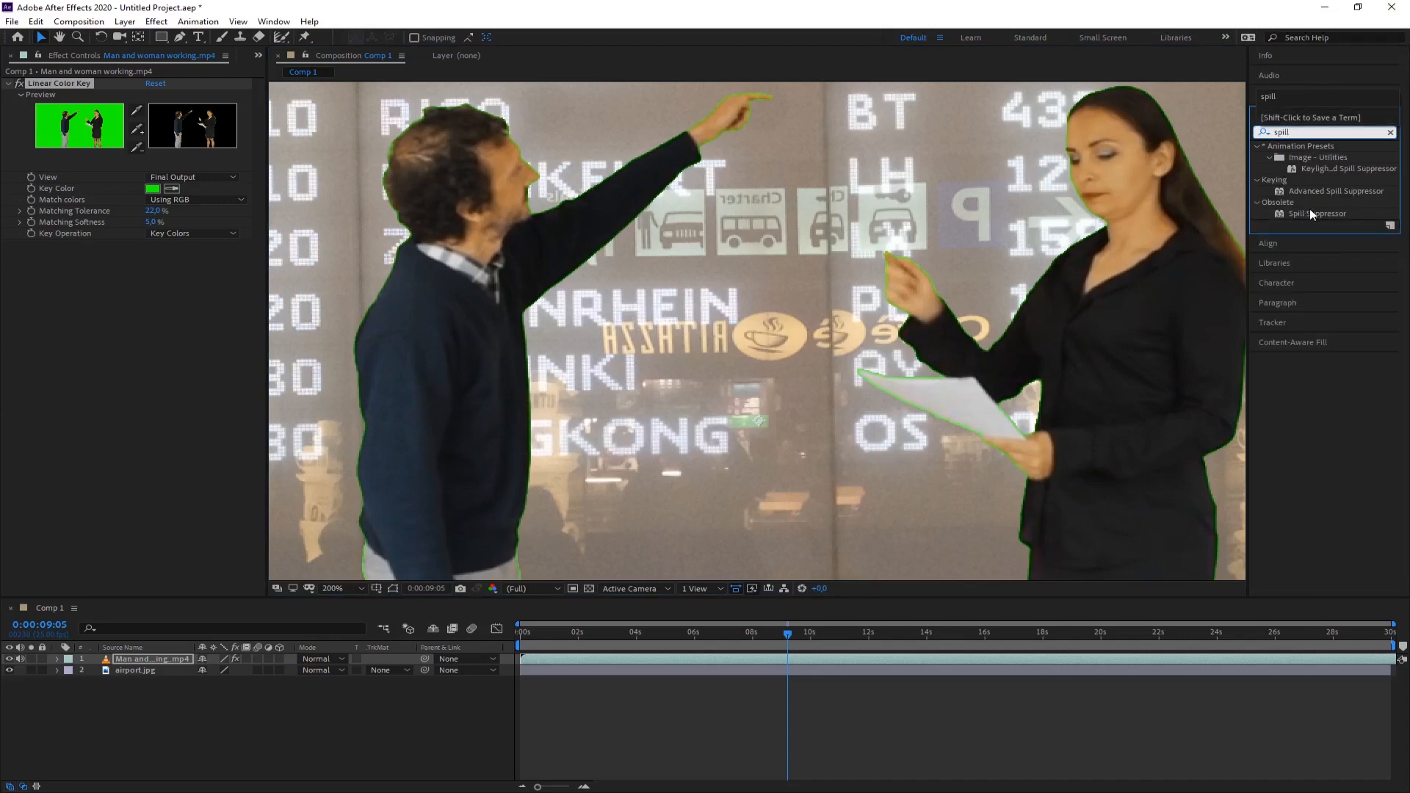
pyautogui.click(1339, 191)
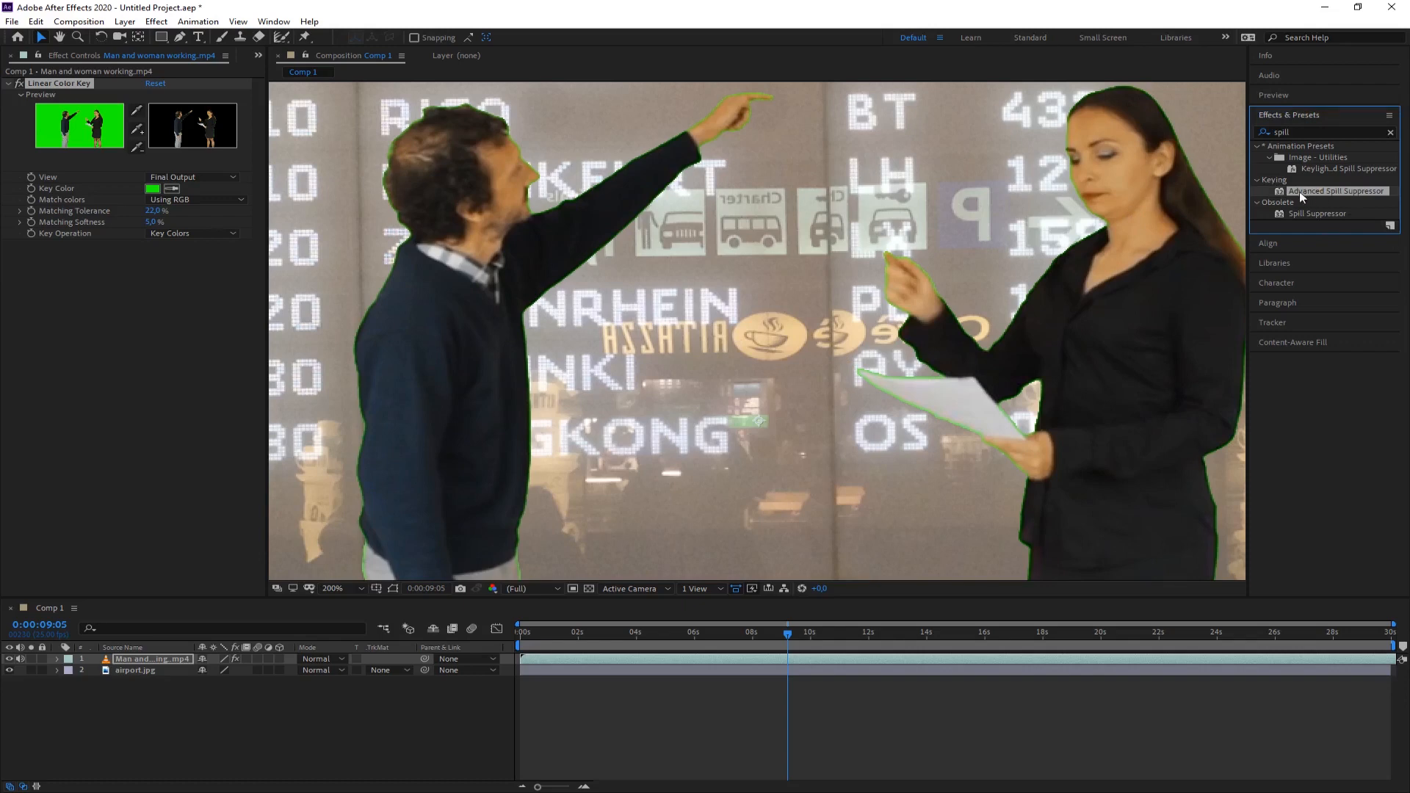
pyautogui.moveTo(1322, 191); pyautogui.dragTo(132, 328)
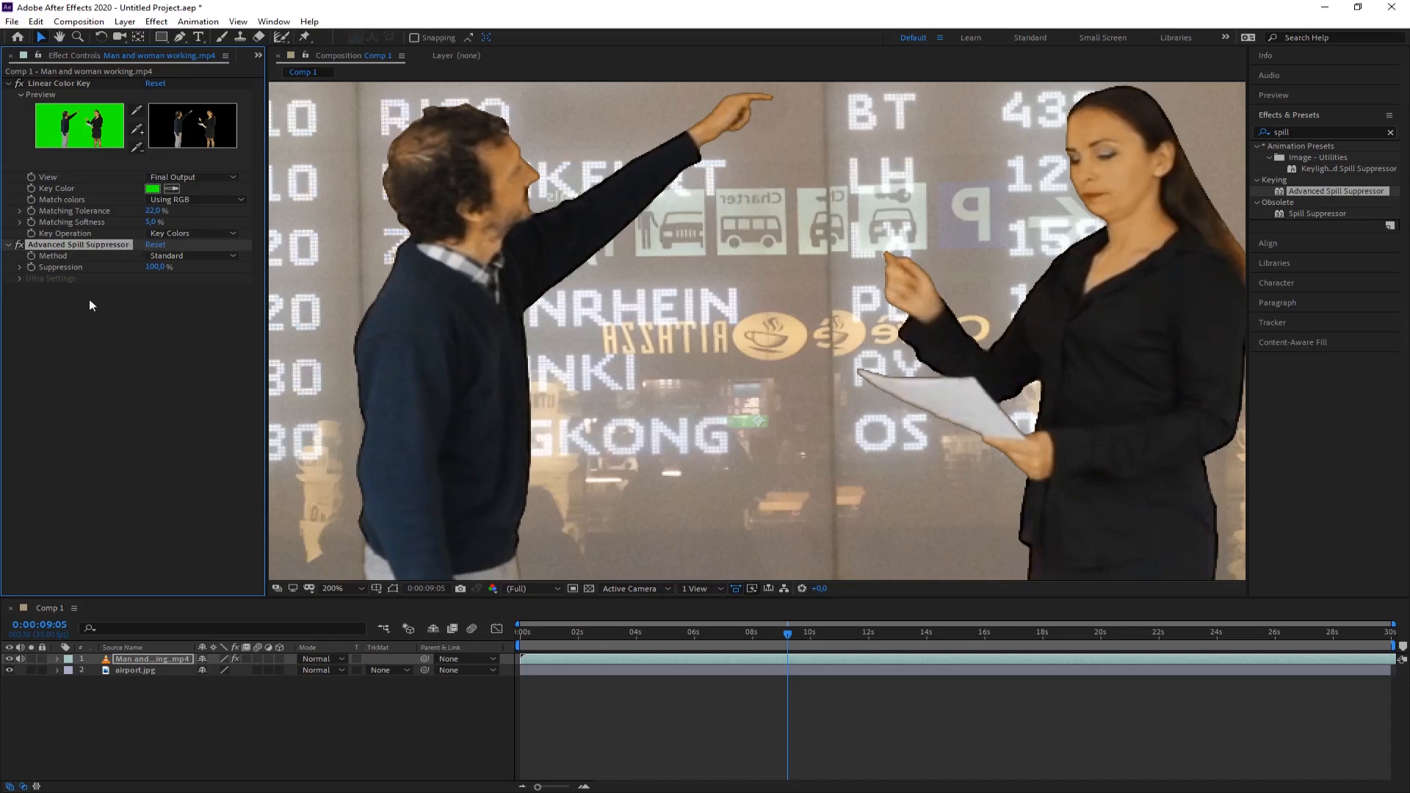
# - Compare both people's outlines with the Advanced Spill Suppressor off and on, and with Suppression lowered before restoring it to 100%
pyautogui.click(20, 244)
pyautogui.click(19, 244)
pyautogui.click(19, 244)
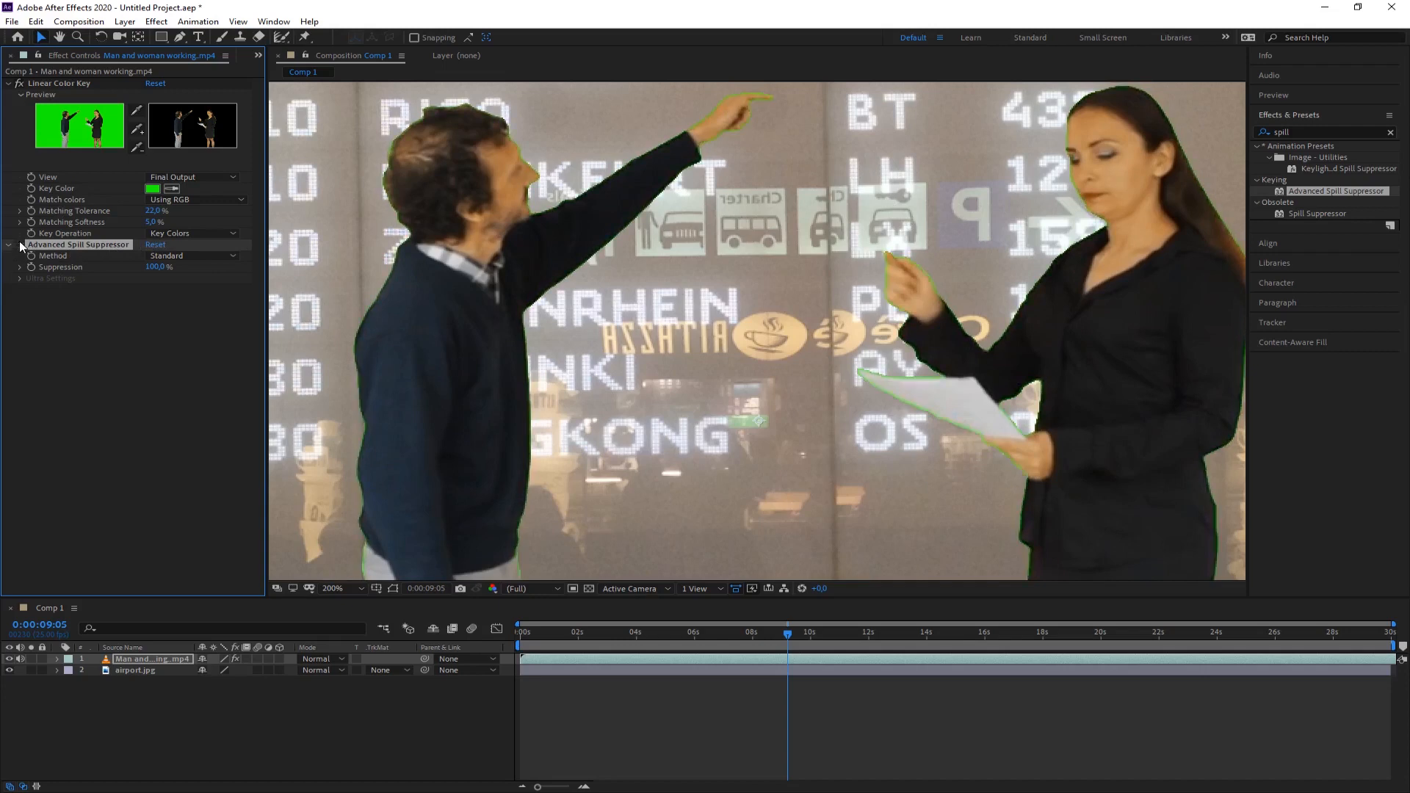
pyautogui.click(19, 245)
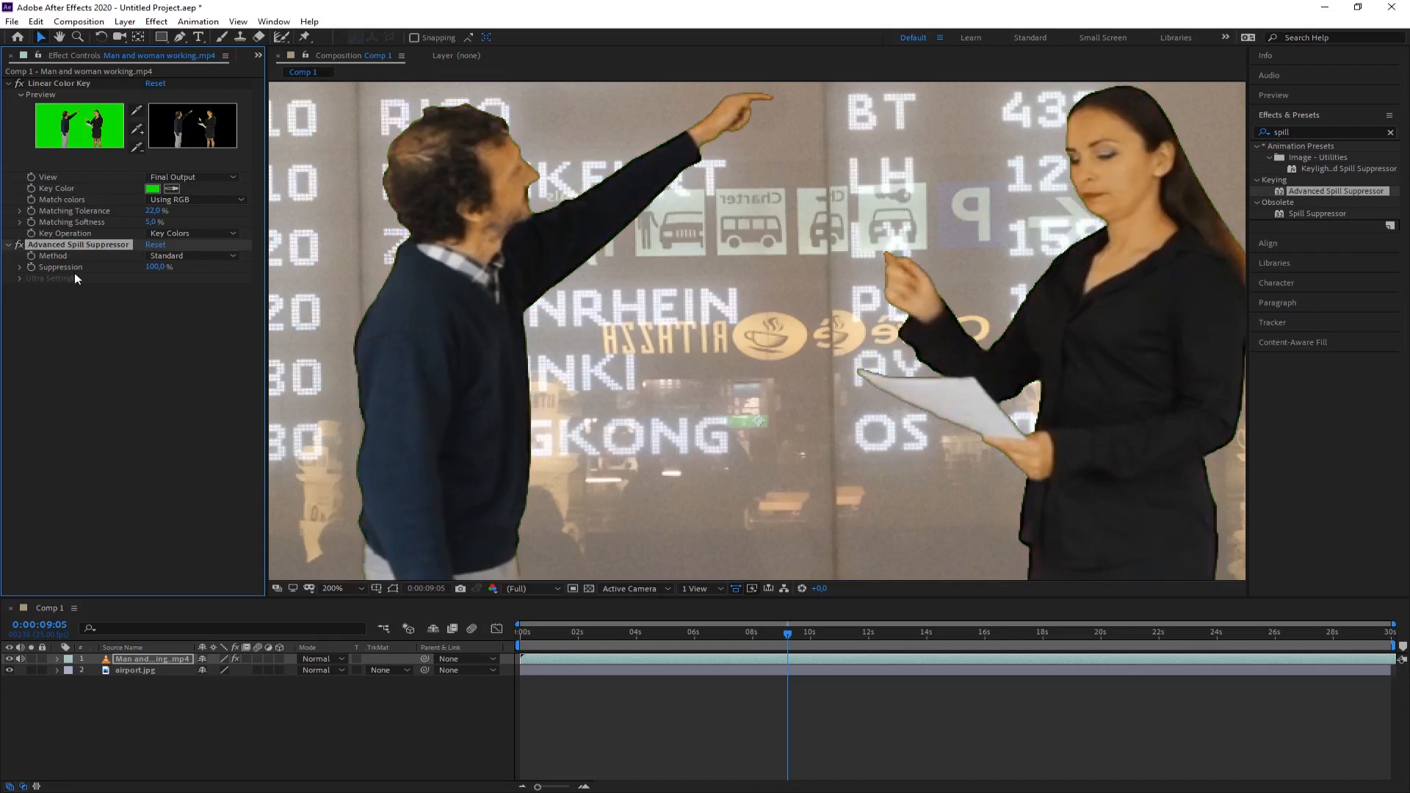
pyautogui.moveTo(165, 270); pyautogui.dragTo(137, 269)
pyautogui.moveTo(153, 267); pyautogui.dragTo(202, 266)
# - Examine the man's trousers and the woman's legs with the Advanced Spill Suppressor switched off and on
pyautogui.moveTo(472, 487); pyautogui.dragTo(548, 167)
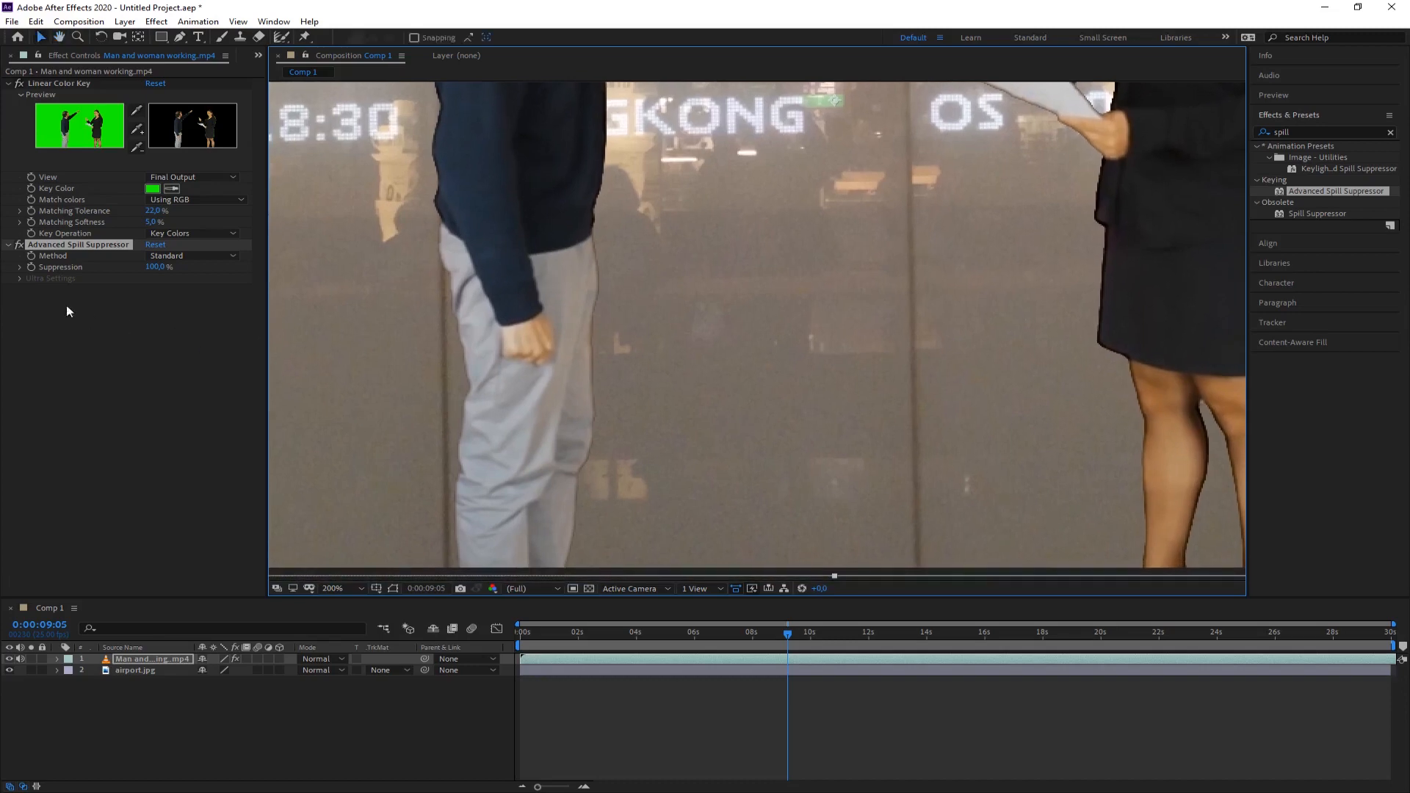
pyautogui.click(19, 244)
pyautogui.click(18, 244)
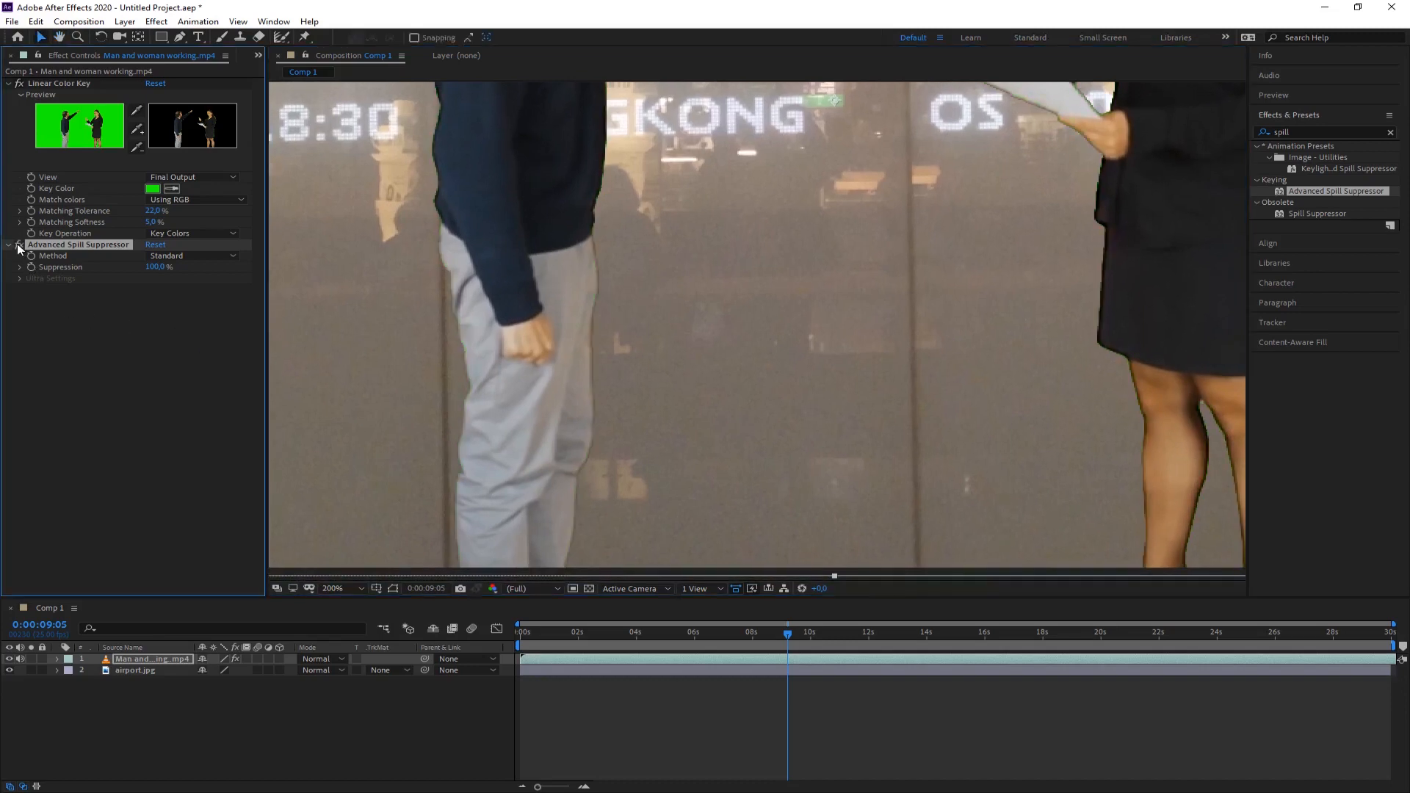
pyautogui.click(19, 245)
pyautogui.click(18, 244)
pyautogui.click(18, 244)
pyautogui.click(19, 245)
# - Raise the Linear Color Key's Matching Tolerance slightly and check the outlines from the legs up to the heads
pyautogui.moveTo(152, 217); pyautogui.dragTo(161, 210)
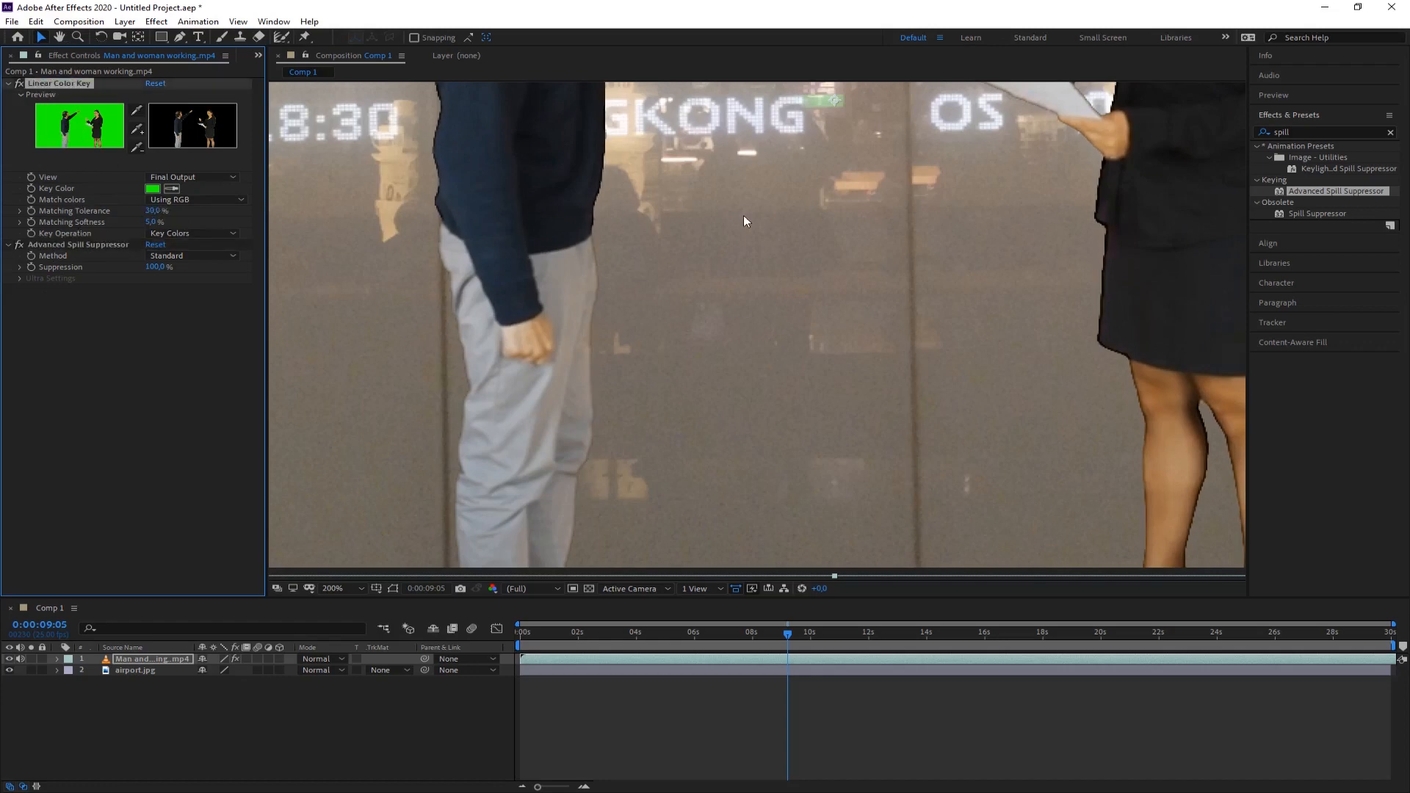
pyautogui.moveTo(747, 177); pyautogui.dragTo(725, 387)
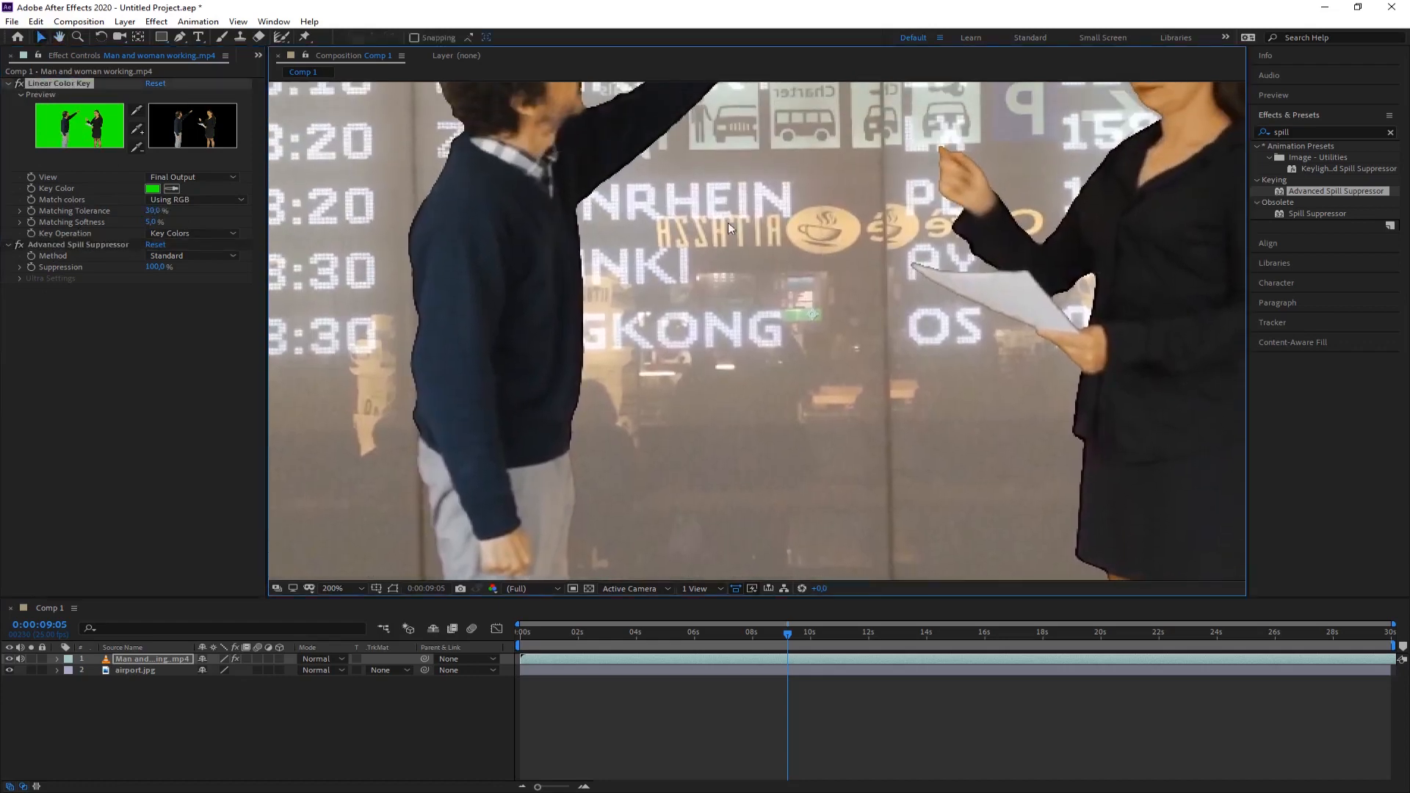
pyautogui.moveTo(728, 222); pyautogui.dragTo(727, 375)
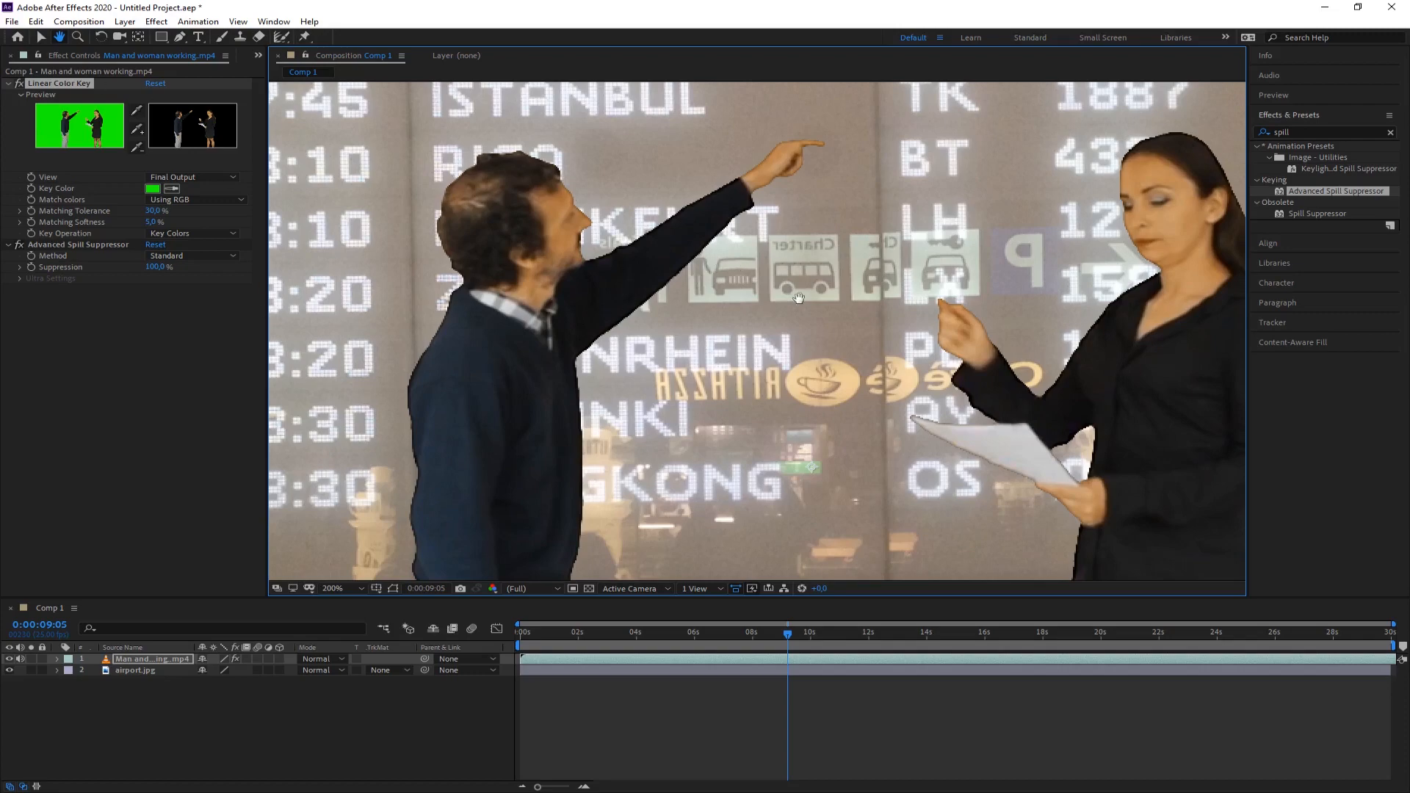
# - Remove the Linear Color Key and Advanced Spill Suppressor effects from the Man and woman working.mp4 layer
pyautogui.scroll(-3, 799, 297)
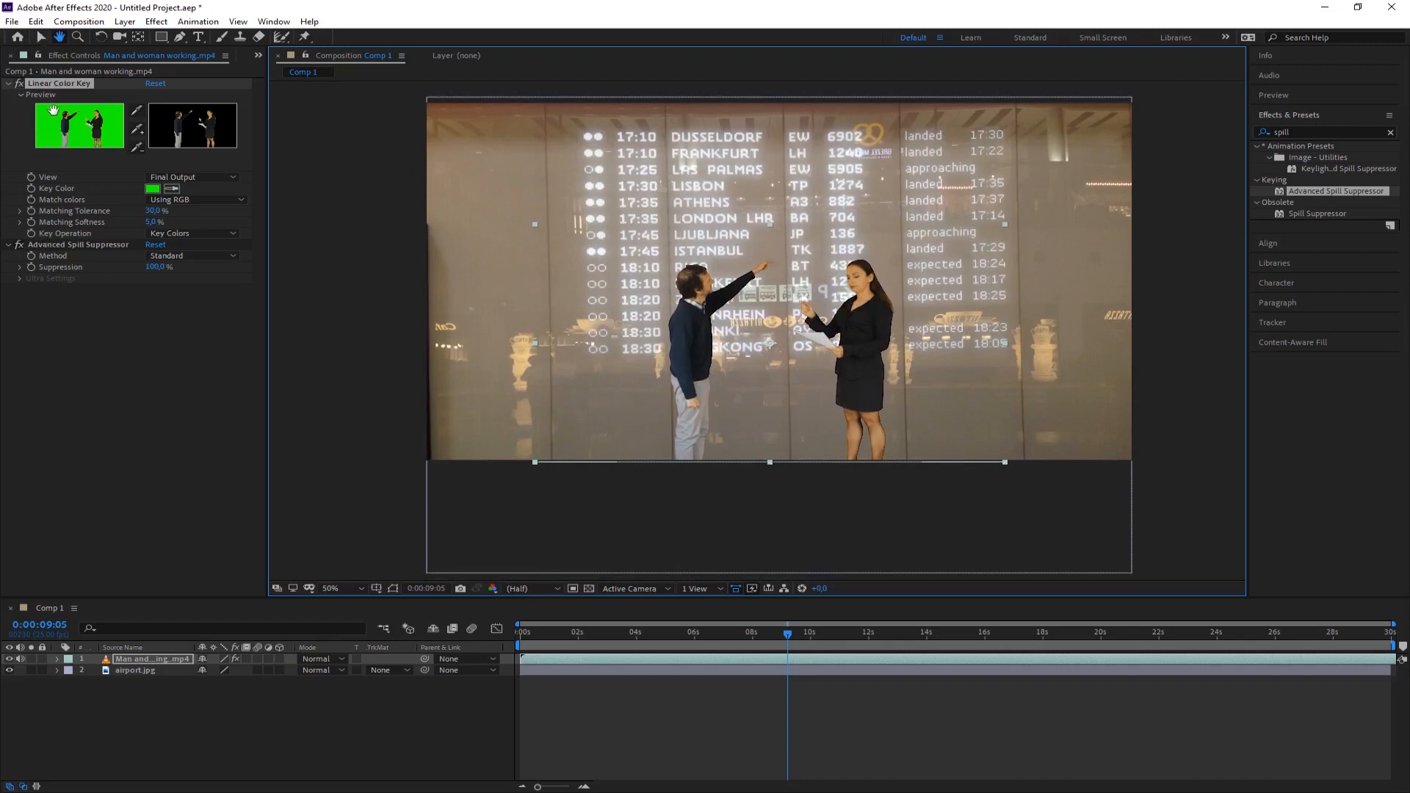
pyautogui.click(53, 246)
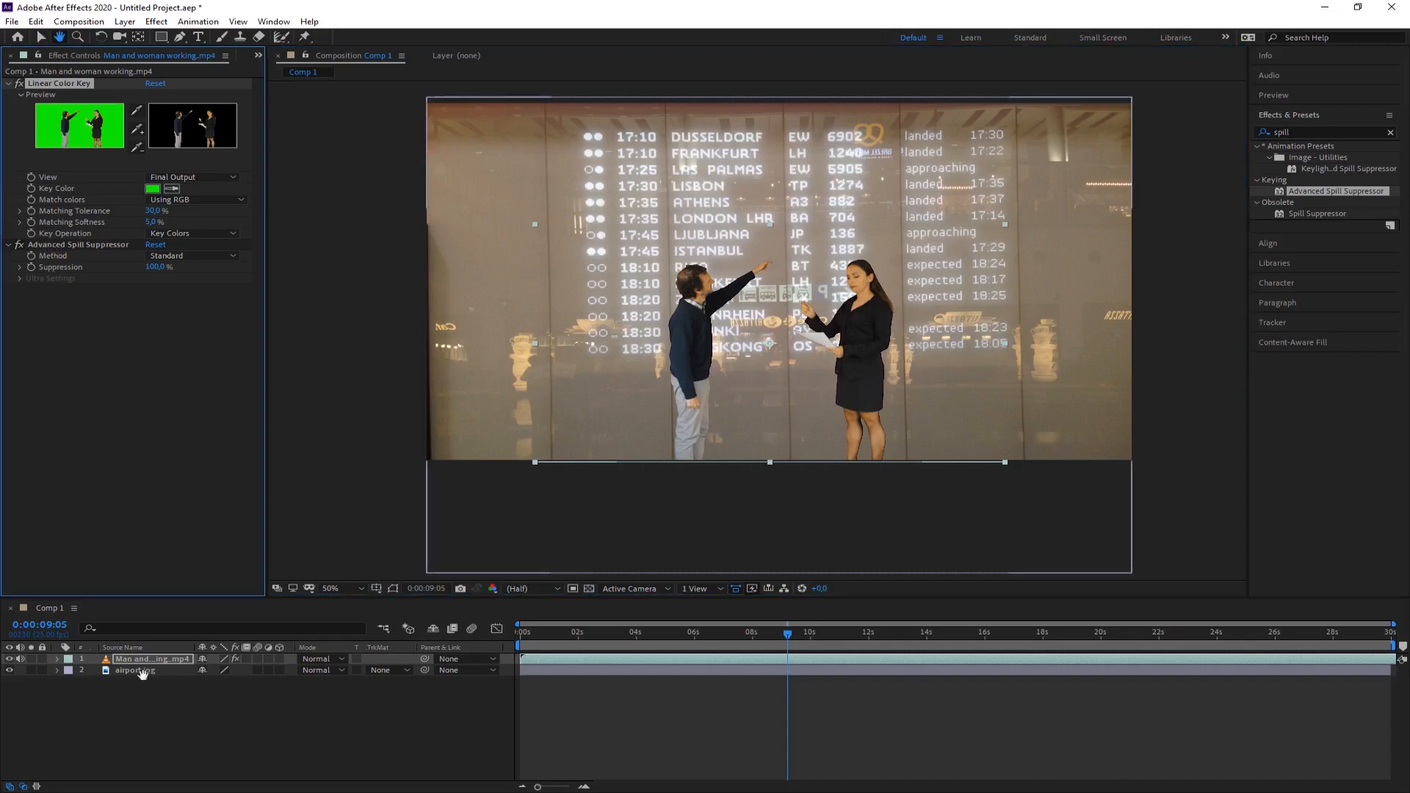
pyautogui.press('v')
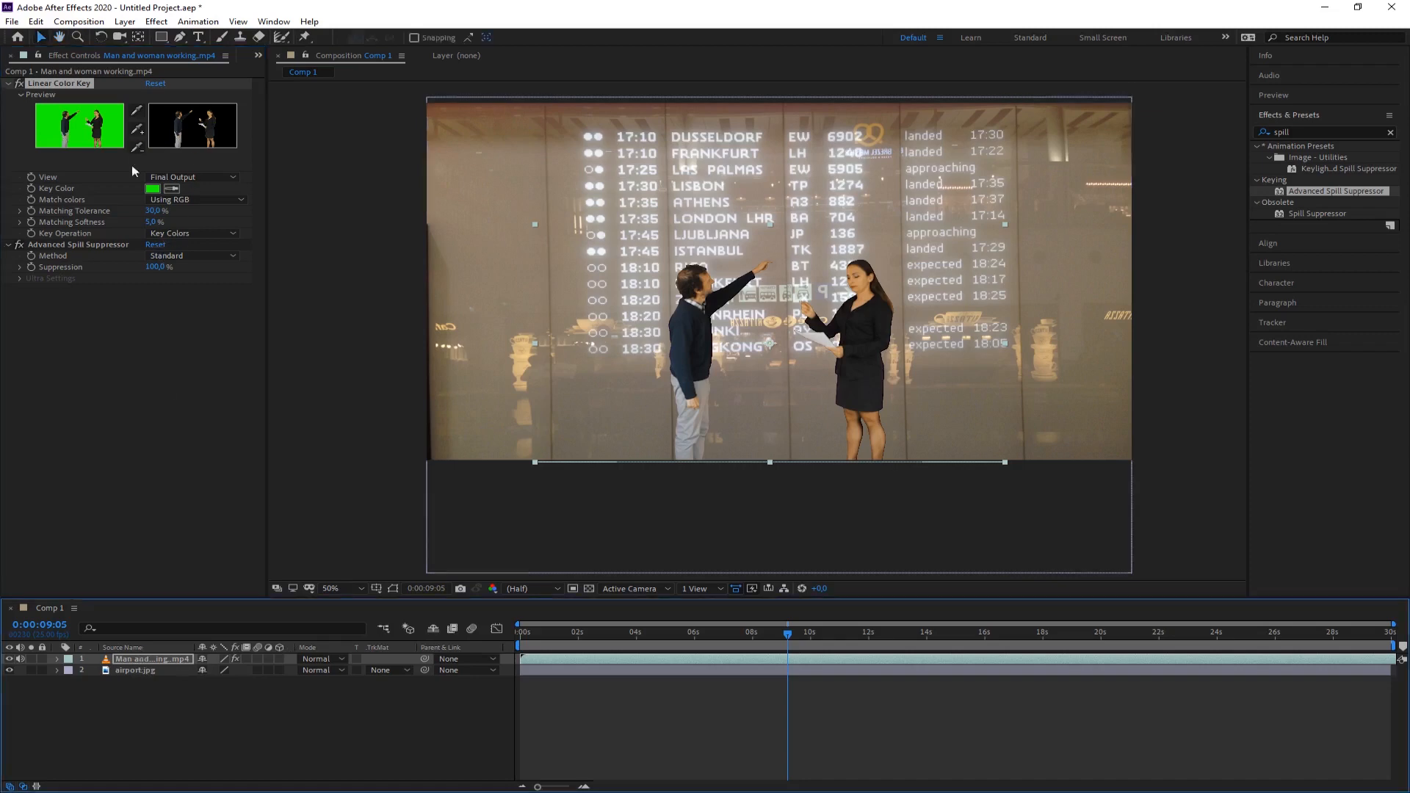
pyautogui.click(66, 299)
pyautogui.click(42, 82)
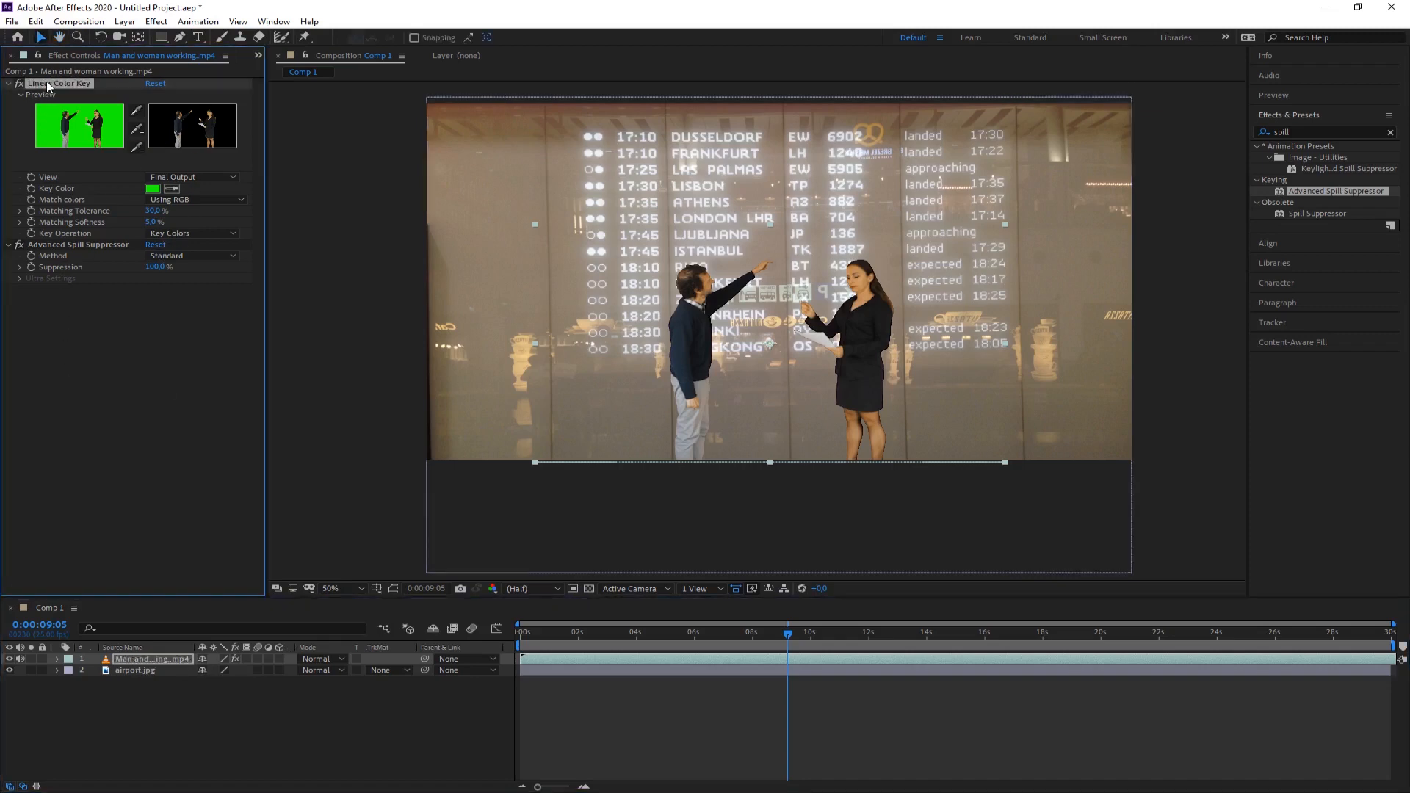
pyautogui.press('Delete')
pyautogui.click(47, 86)
pyautogui.press('Delete')
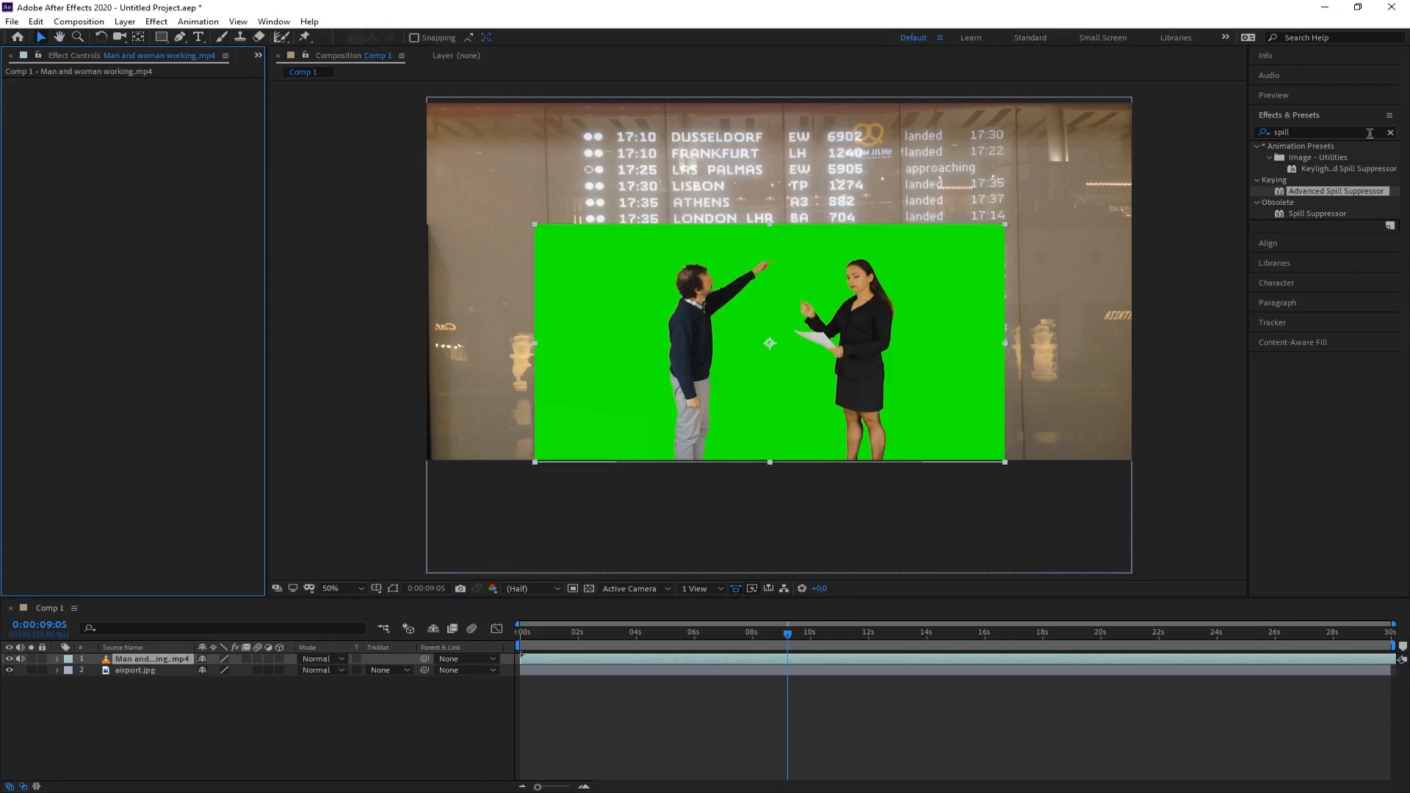
# - Search the effects for "key", apply Keylight (1.2) to the clip of the man and woman, and sample its green background as Screen Colour
pyautogui.click(1319, 135)
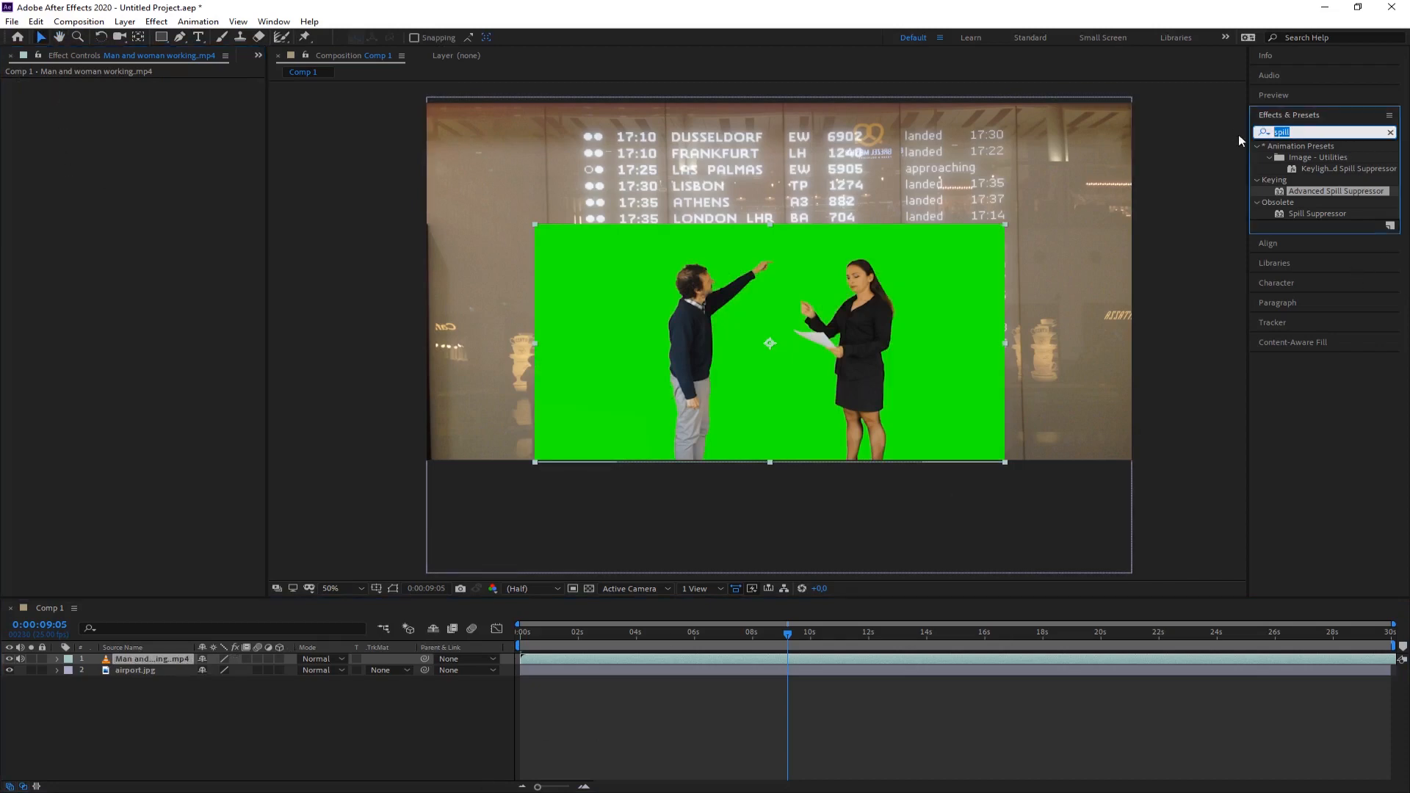
pyautogui.write('key')
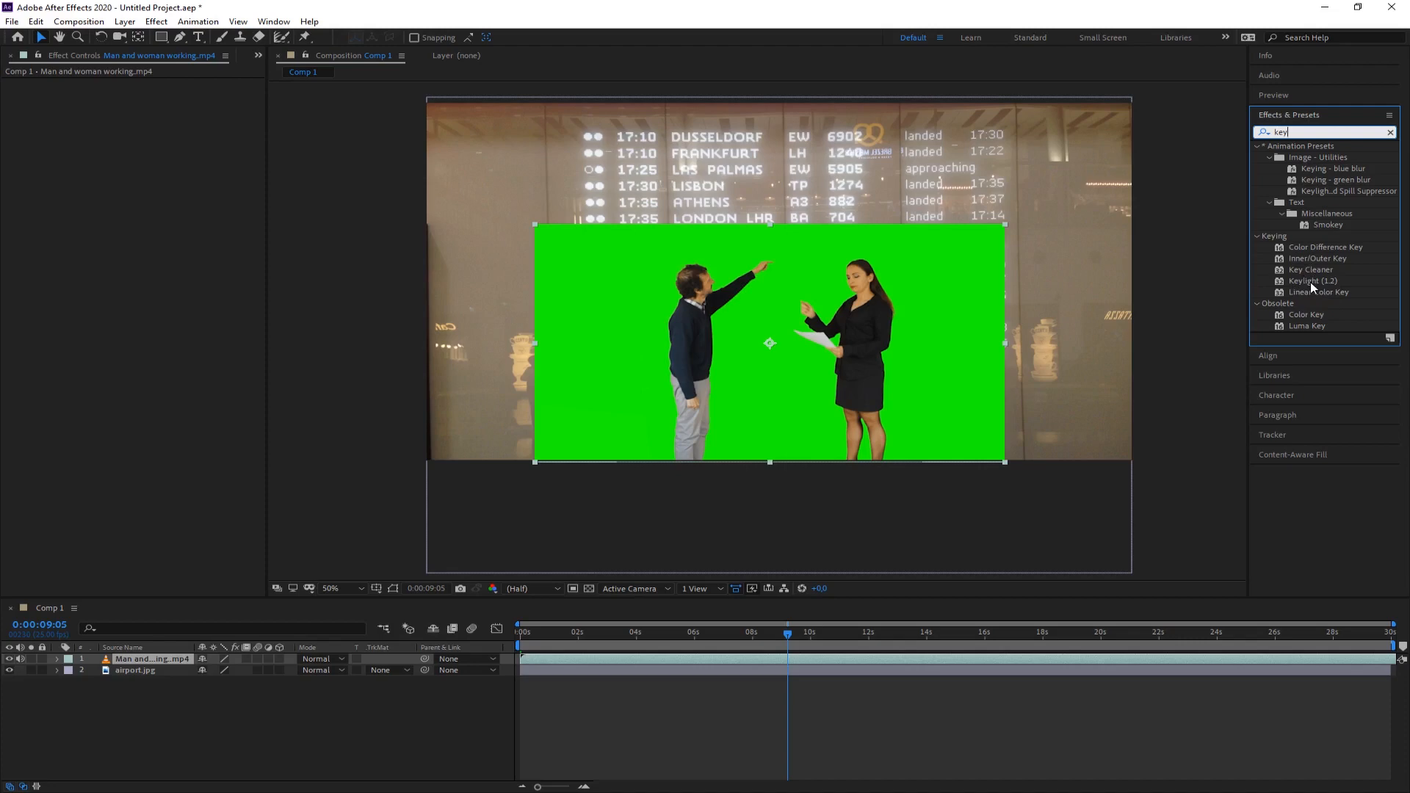
pyautogui.moveTo(1310, 281); pyautogui.dragTo(830, 367)
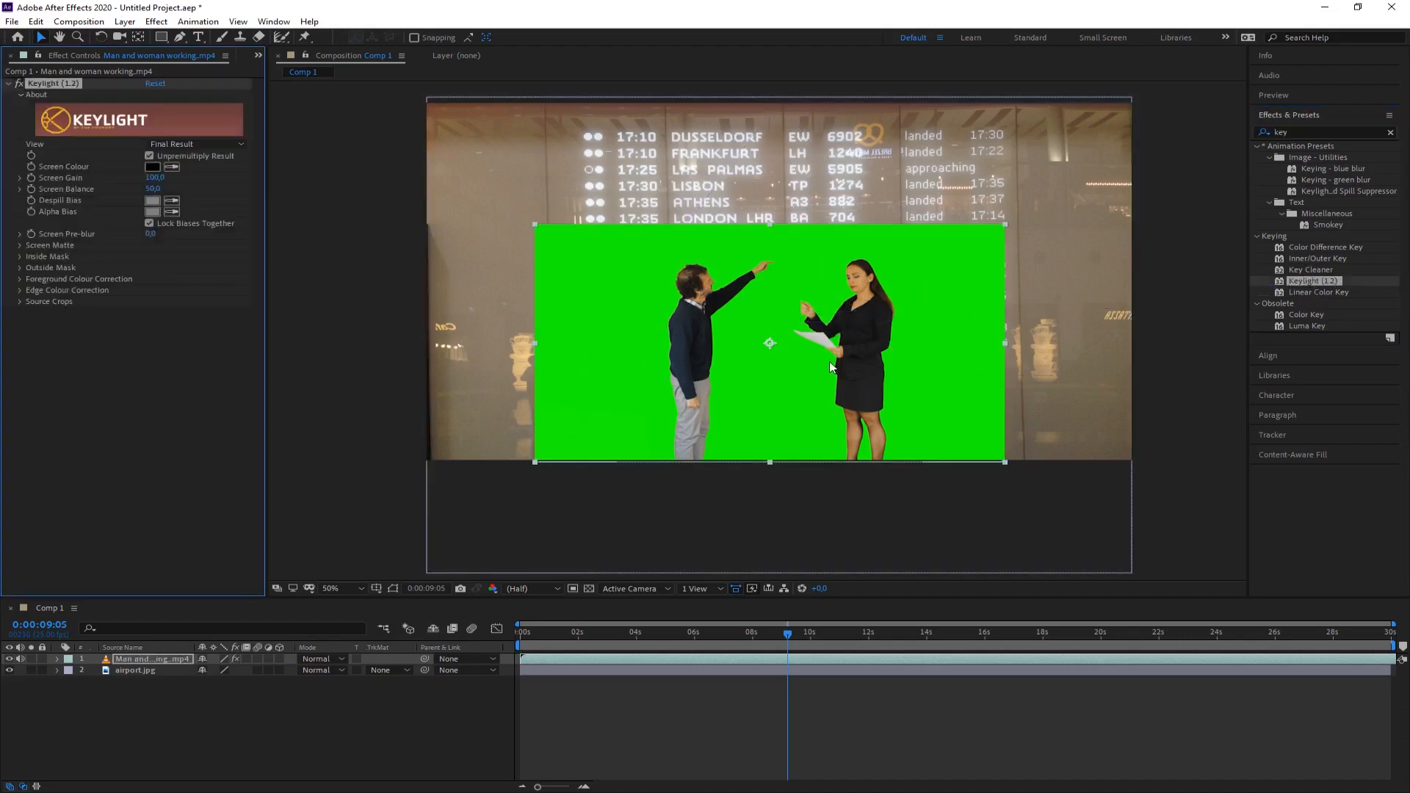
pyautogui.click(172, 168)
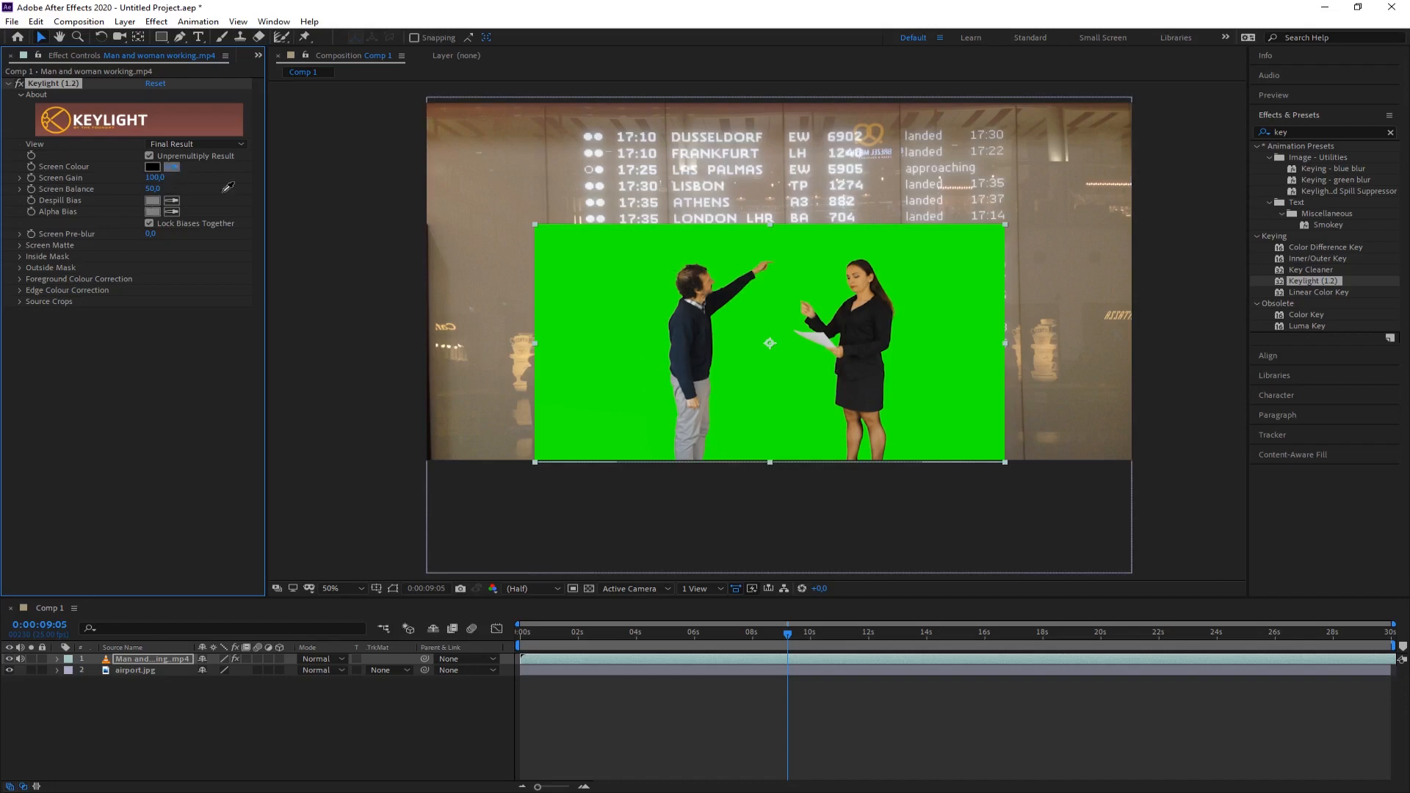
pyautogui.click(639, 280)
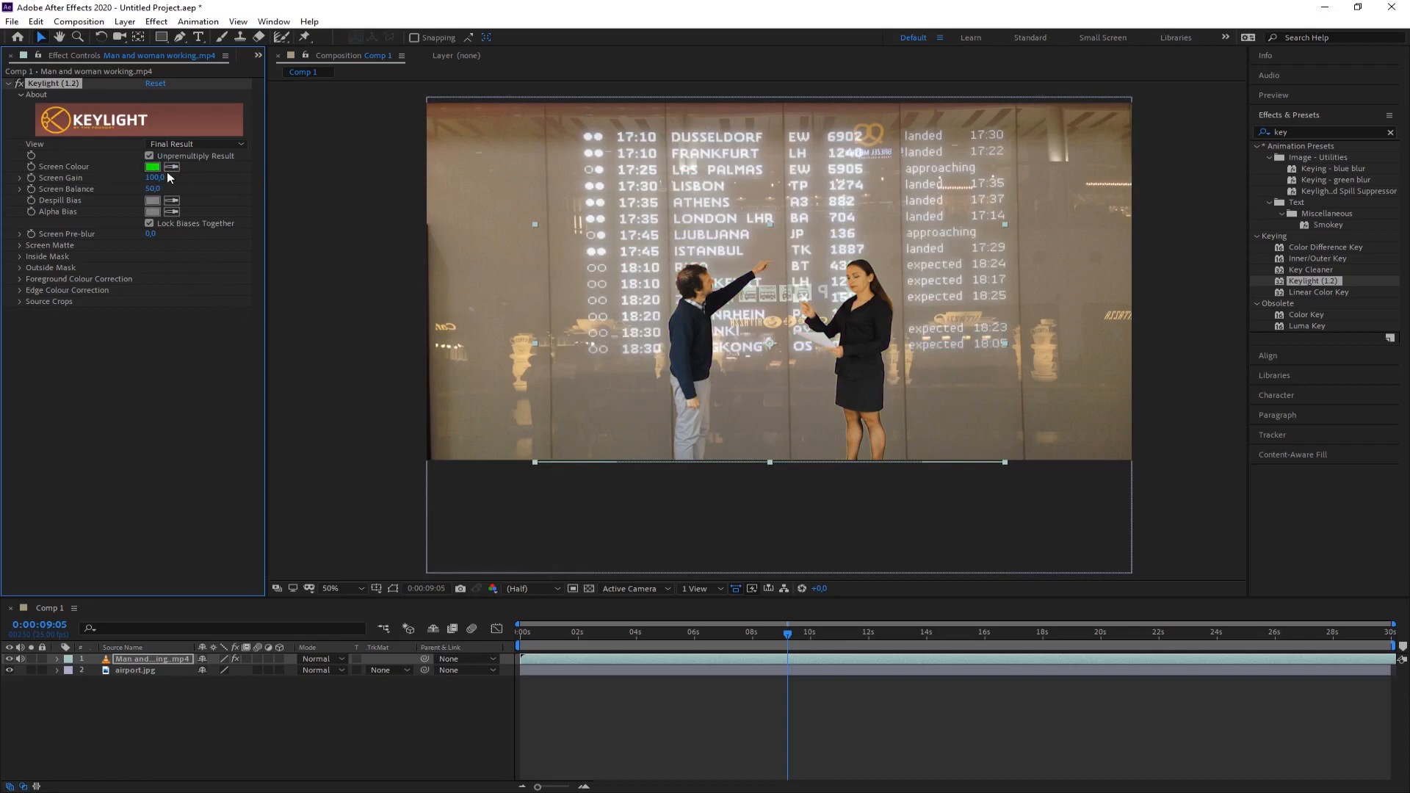
# - Examine both people's outlines up close around 0:00:07:08, comparing them with Keylight's Edge Colour Correction enabled and disabled
pyautogui.scroll(4, 761, 323)
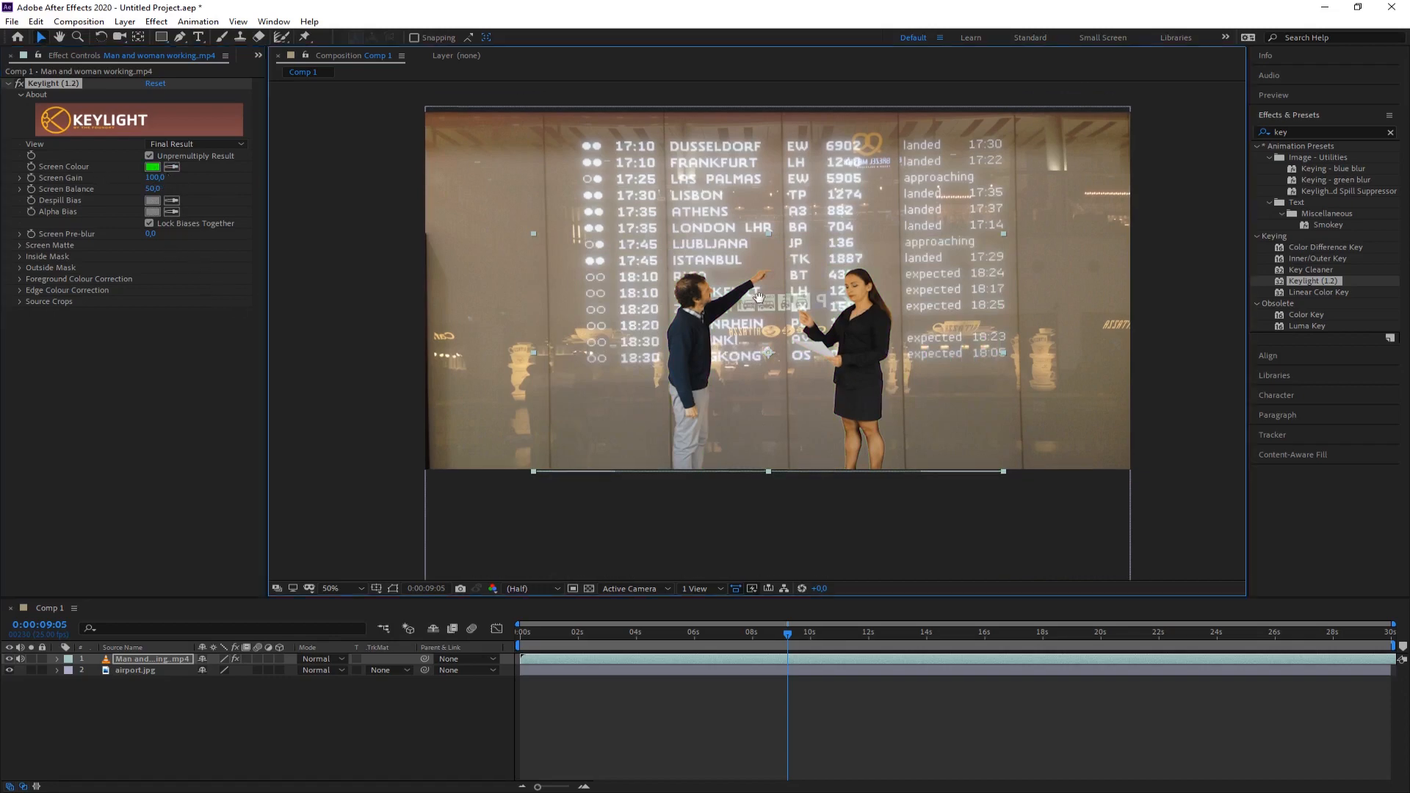
pyautogui.moveTo(800, 230); pyautogui.dragTo(774, 376)
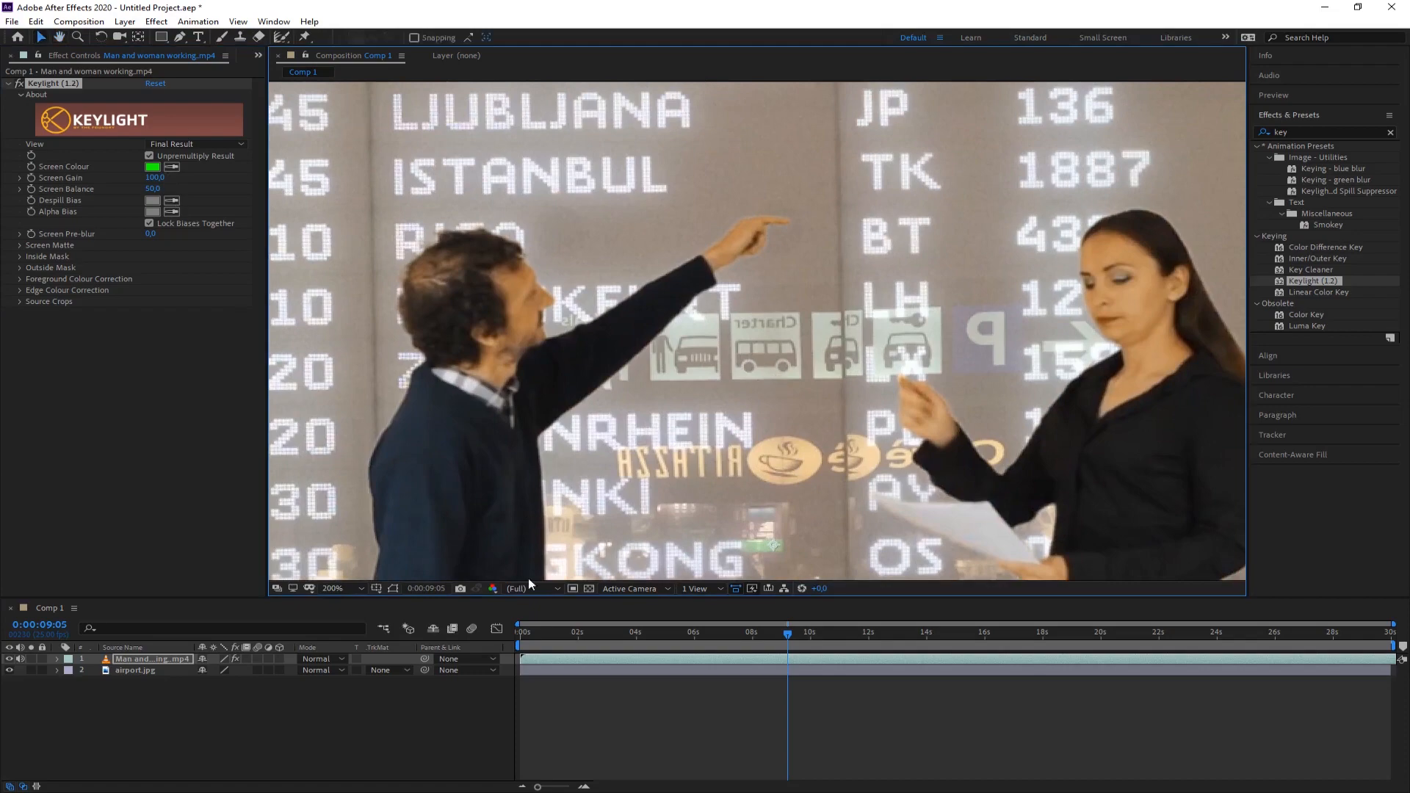
pyautogui.moveTo(785, 637); pyautogui.dragTo(732, 632)
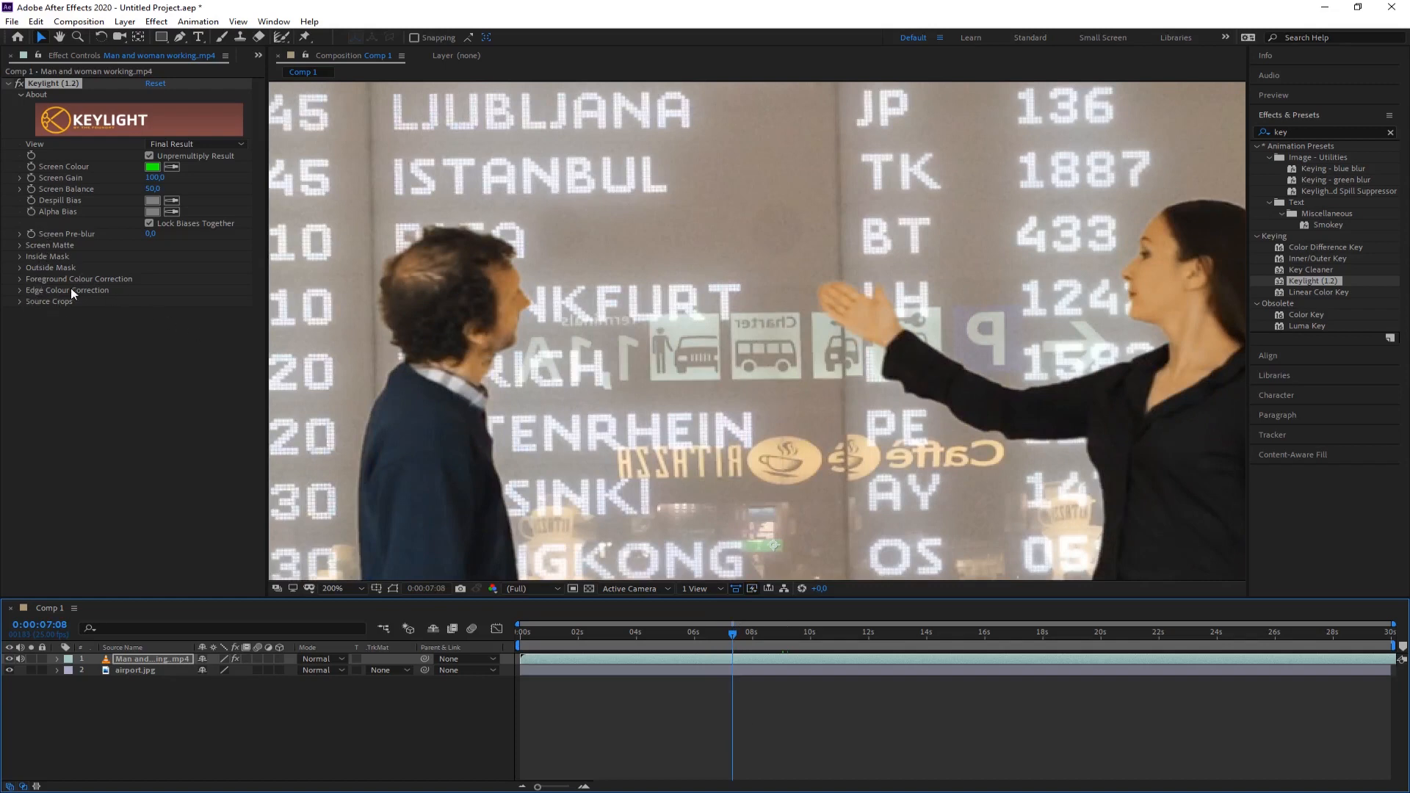
pyautogui.click(20, 290)
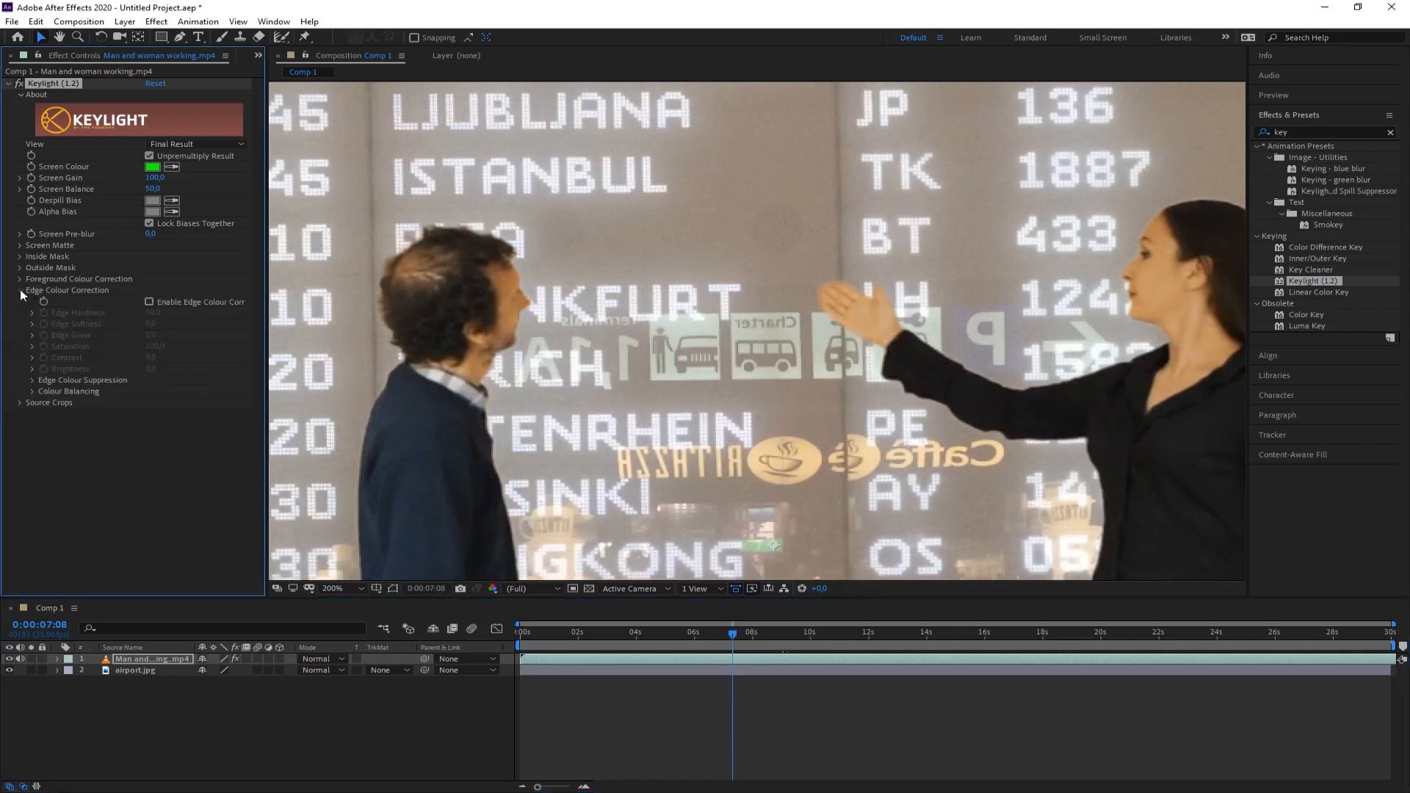
pyautogui.click(150, 302)
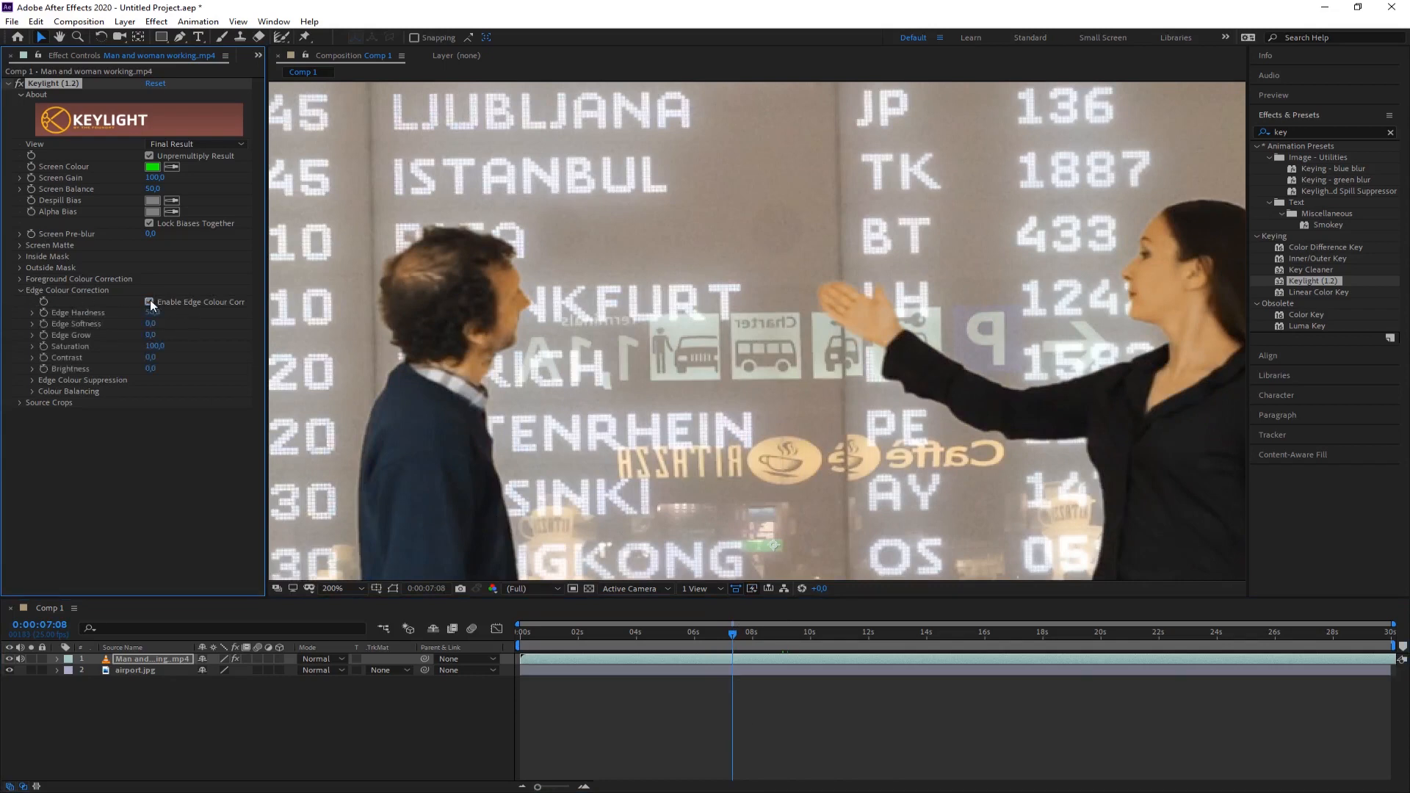
pyautogui.click(151, 300)
pyautogui.click(151, 299)
pyautogui.click(151, 300)
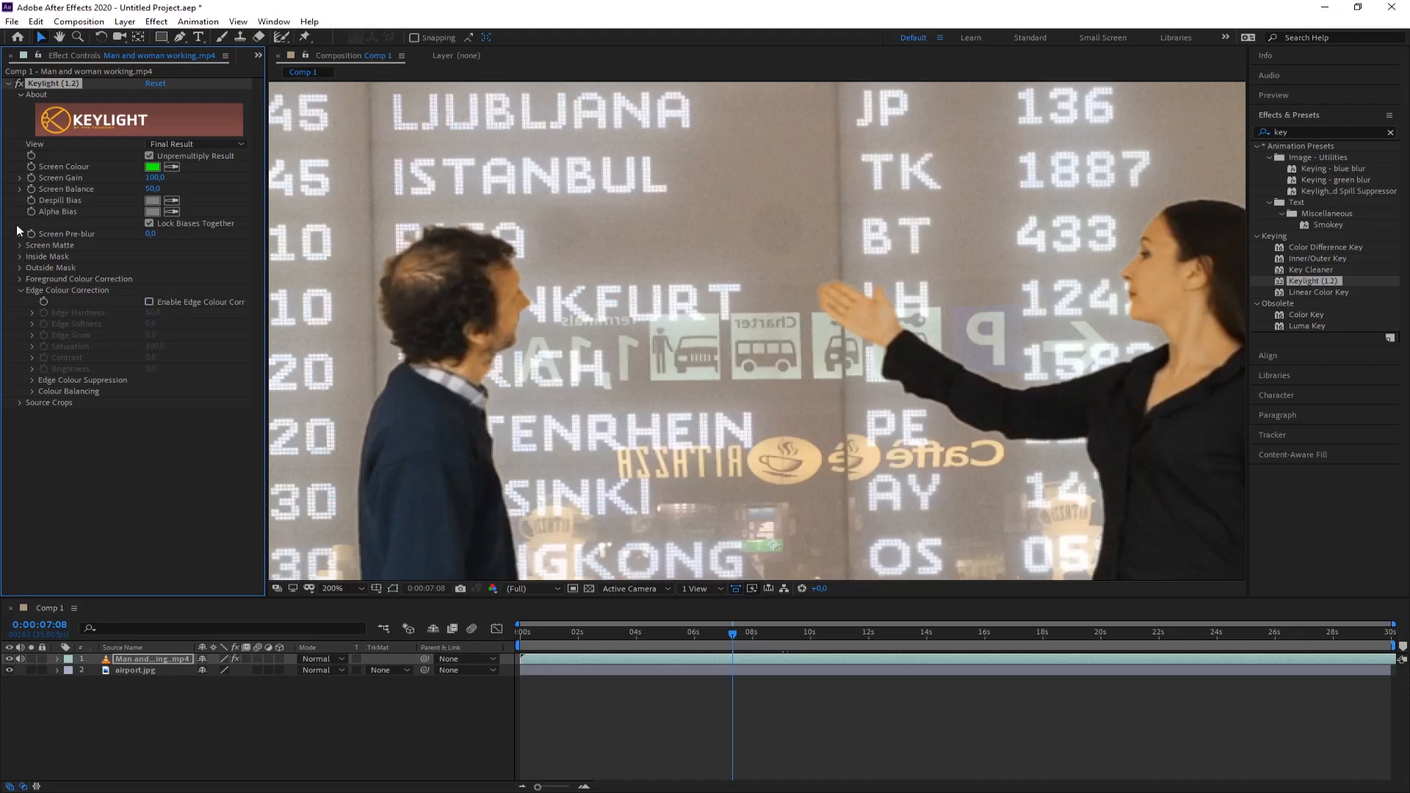
pyautogui.click(20, 291)
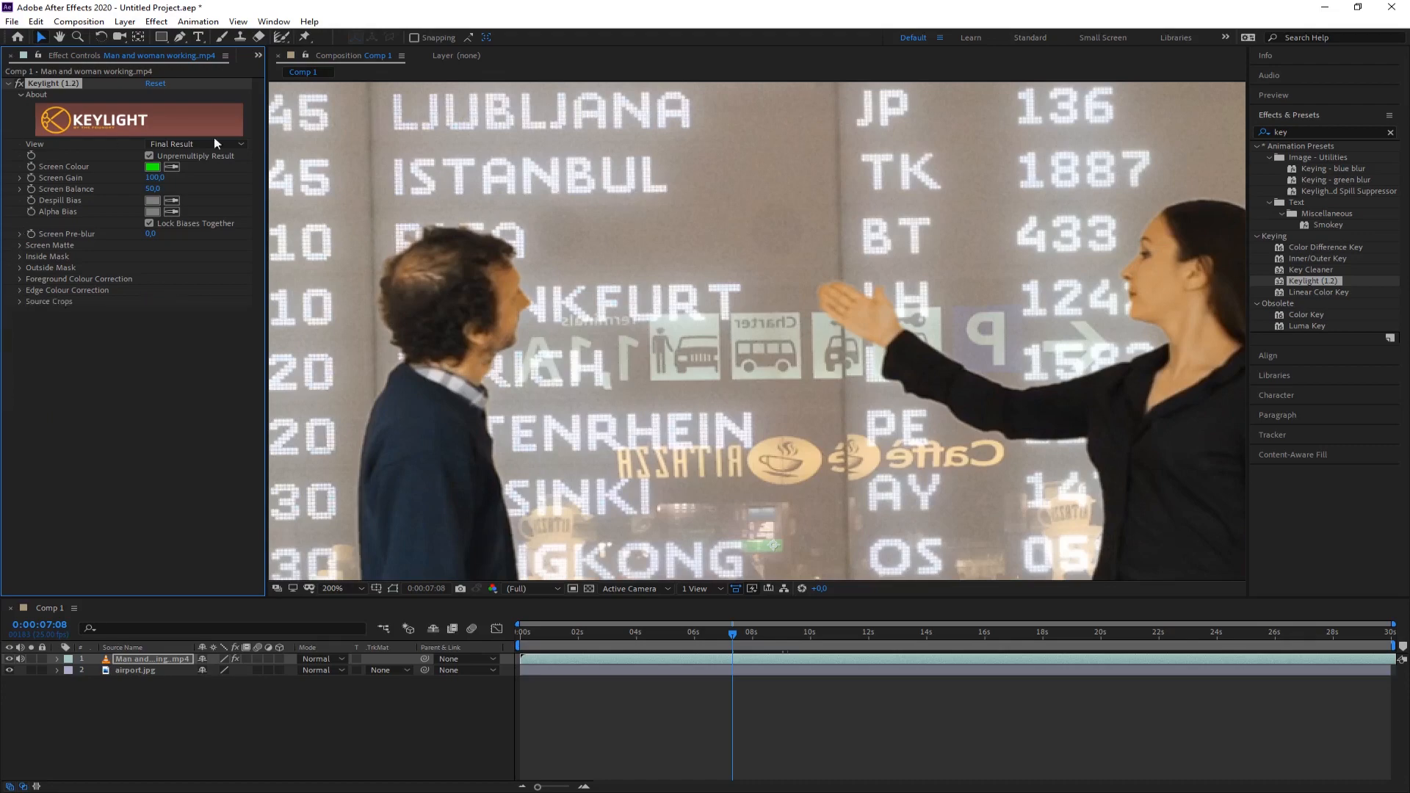
# - Duplicate the Man and woman working.mp4 layer around 0:00:06:11 and shift the lower copy slightly to the left of the original
pyautogui.scroll(-2, 872, 373)
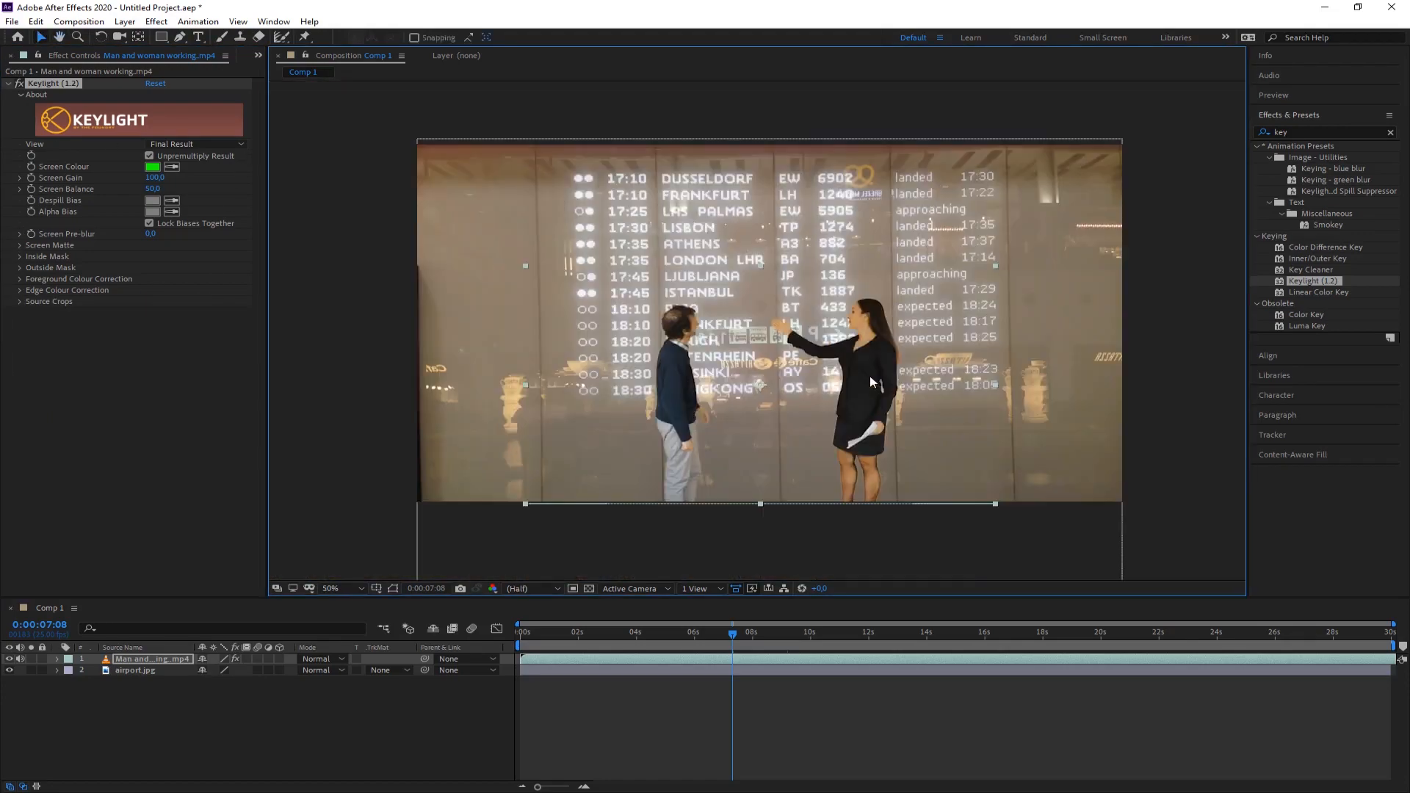
pyautogui.moveTo(869, 381); pyautogui.dragTo(867, 355)
pyautogui.moveTo(734, 637)
pyautogui.mouseDown()
pyautogui.moveTo(673, 638)
pyautogui.moveTo(708, 637)
pyautogui.mouseUp()
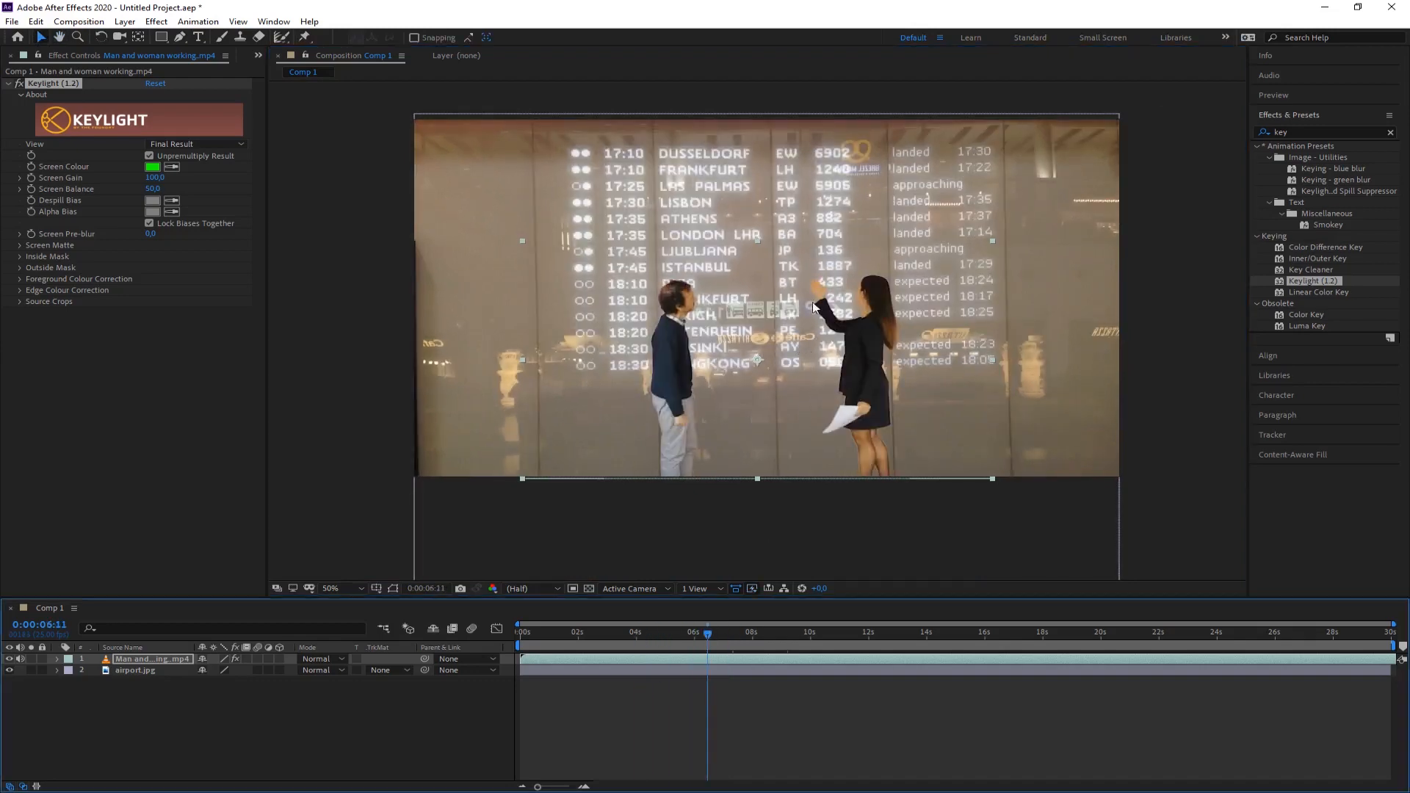
pyautogui.click(156, 725)
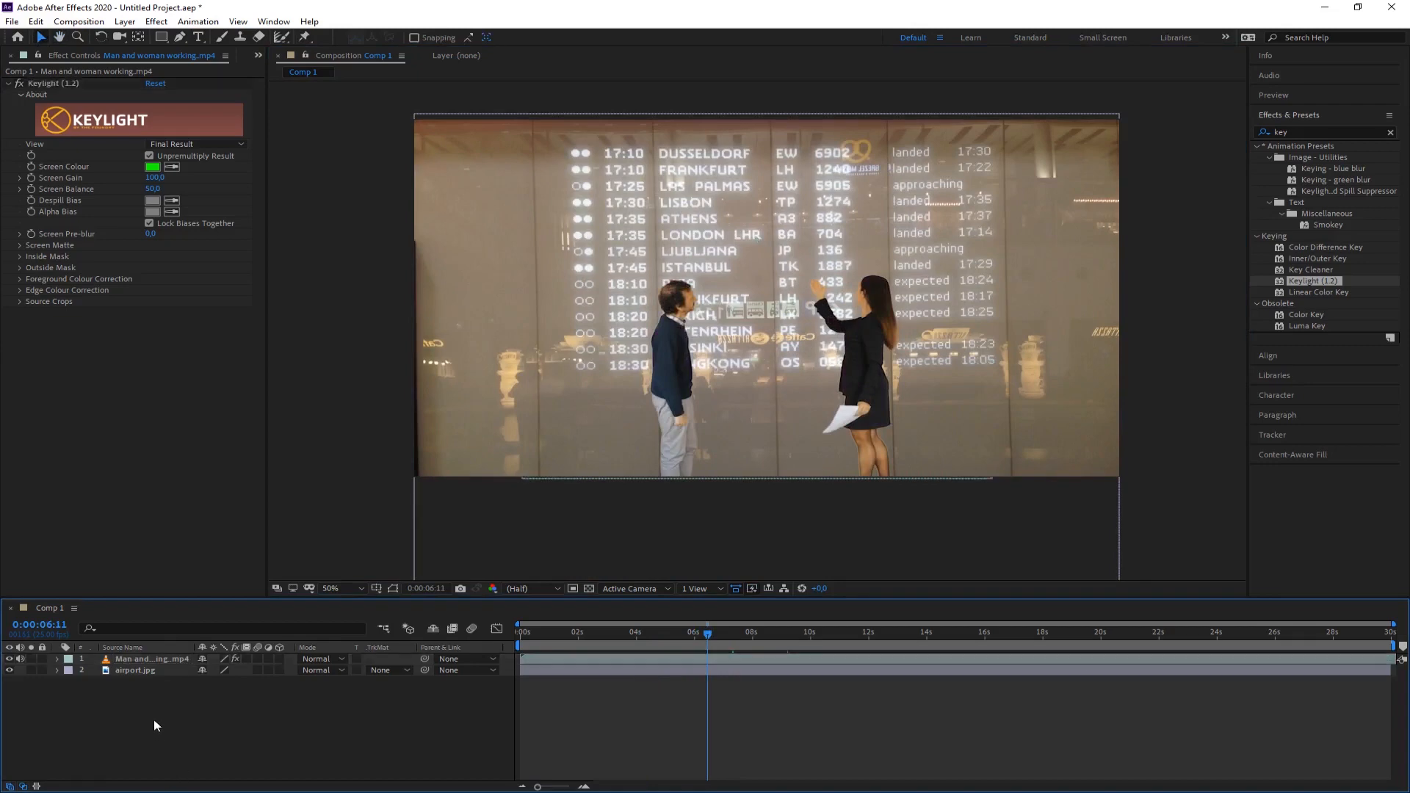
pyautogui.click(127, 662)
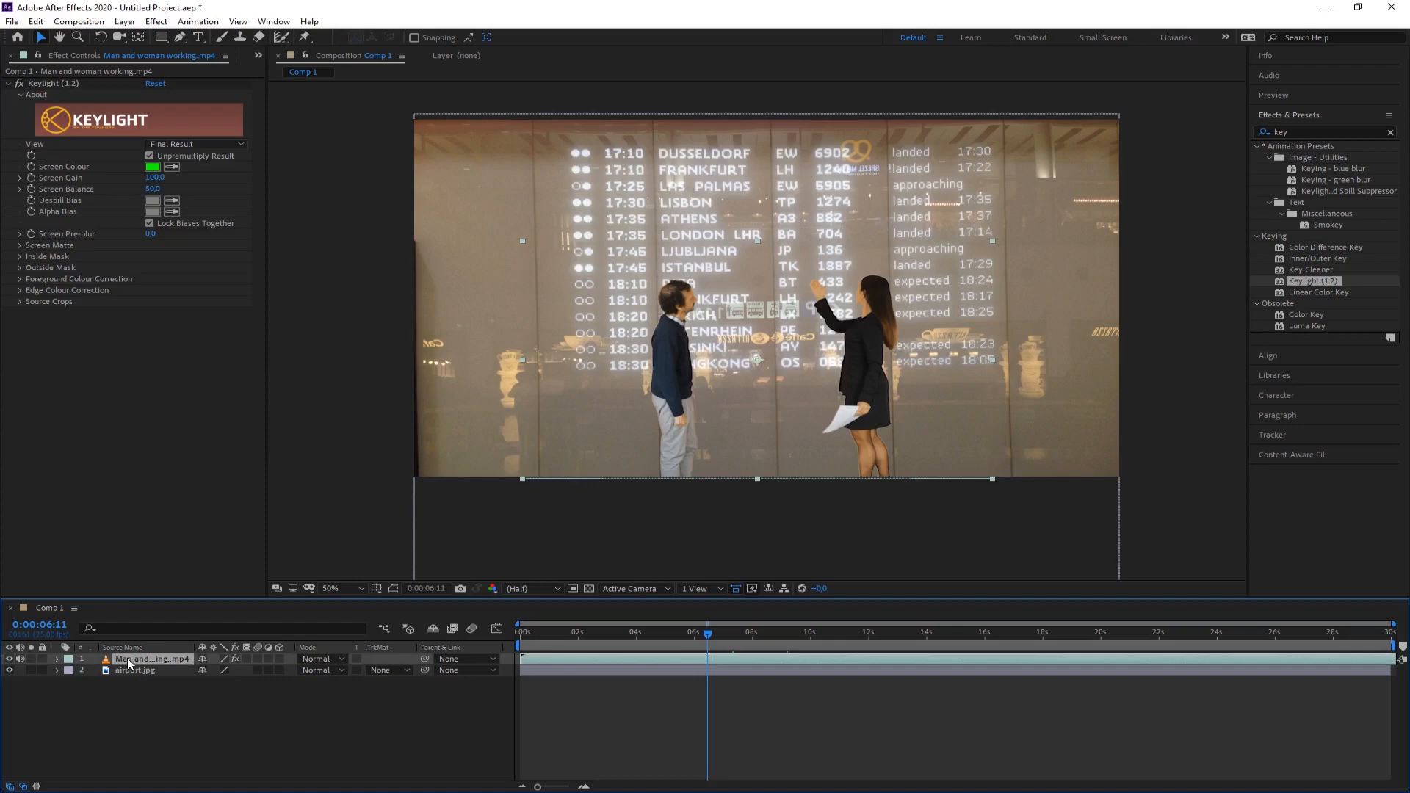
pyautogui.hotkey('ctrl', 'd')
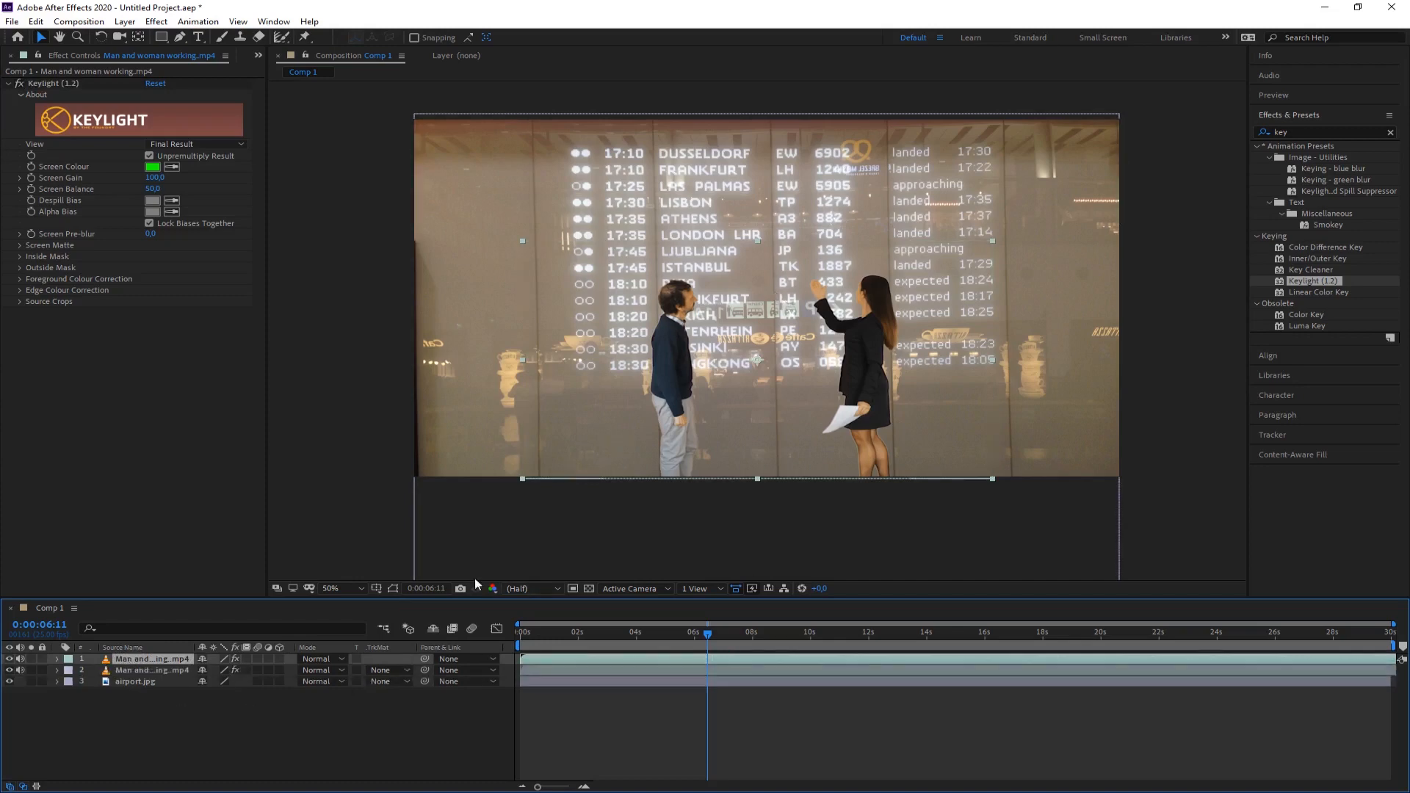
pyautogui.click(152, 671)
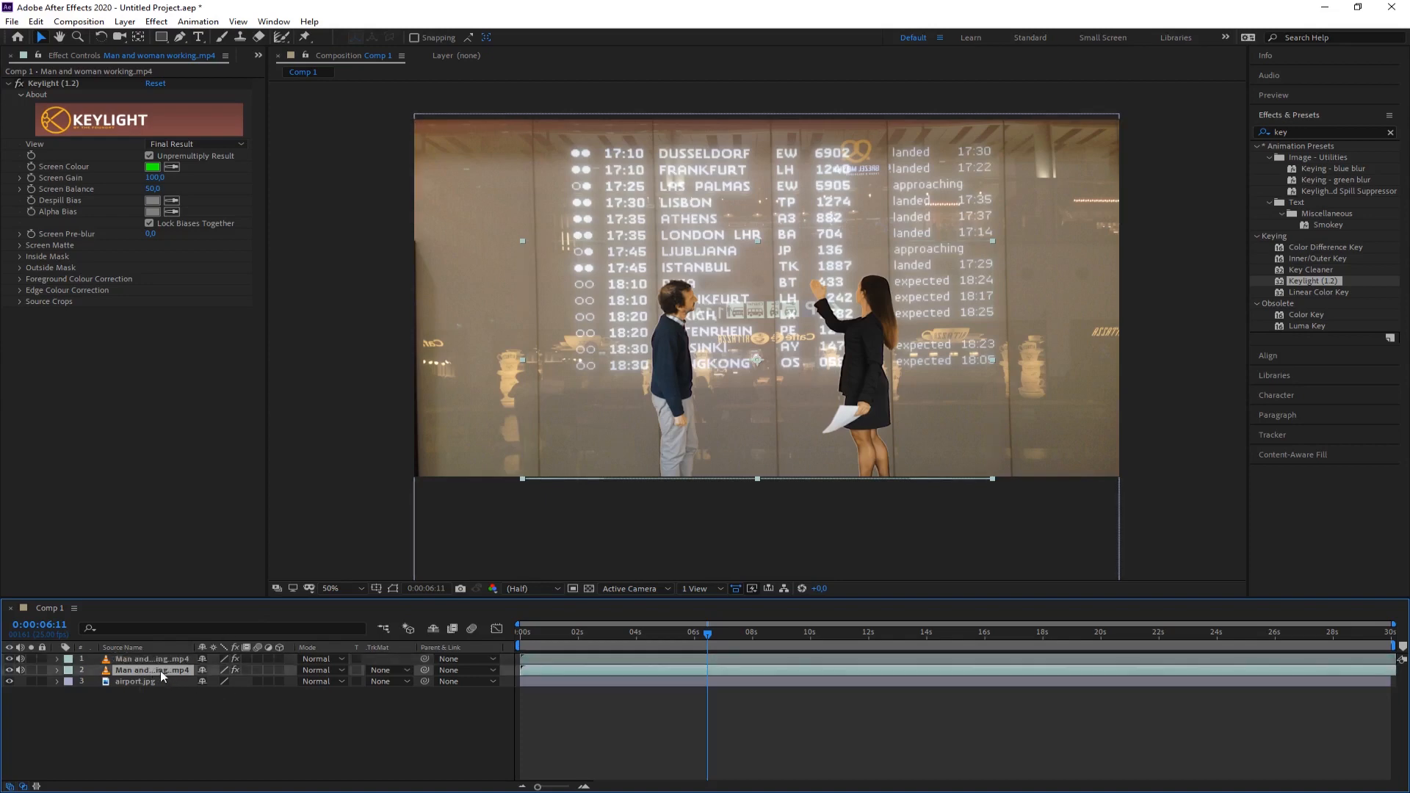
pyautogui.moveTo(682, 416); pyautogui.dragTo(646, 417)
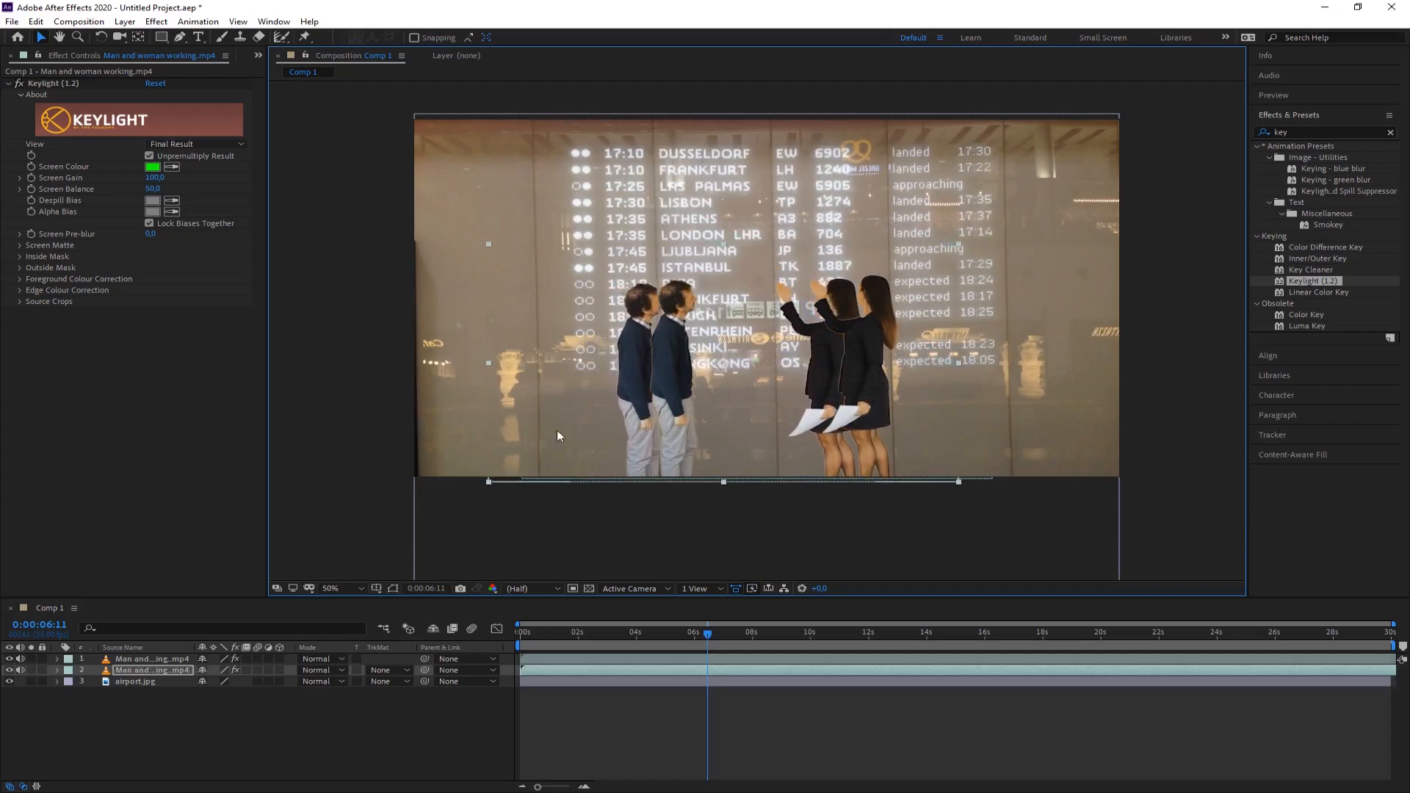
# - Lower the shifted copy's Opacity to about 6% as a faint shadow and check it at 0:00:07:19 and 0:00:10:15
pyautogui.press('t')
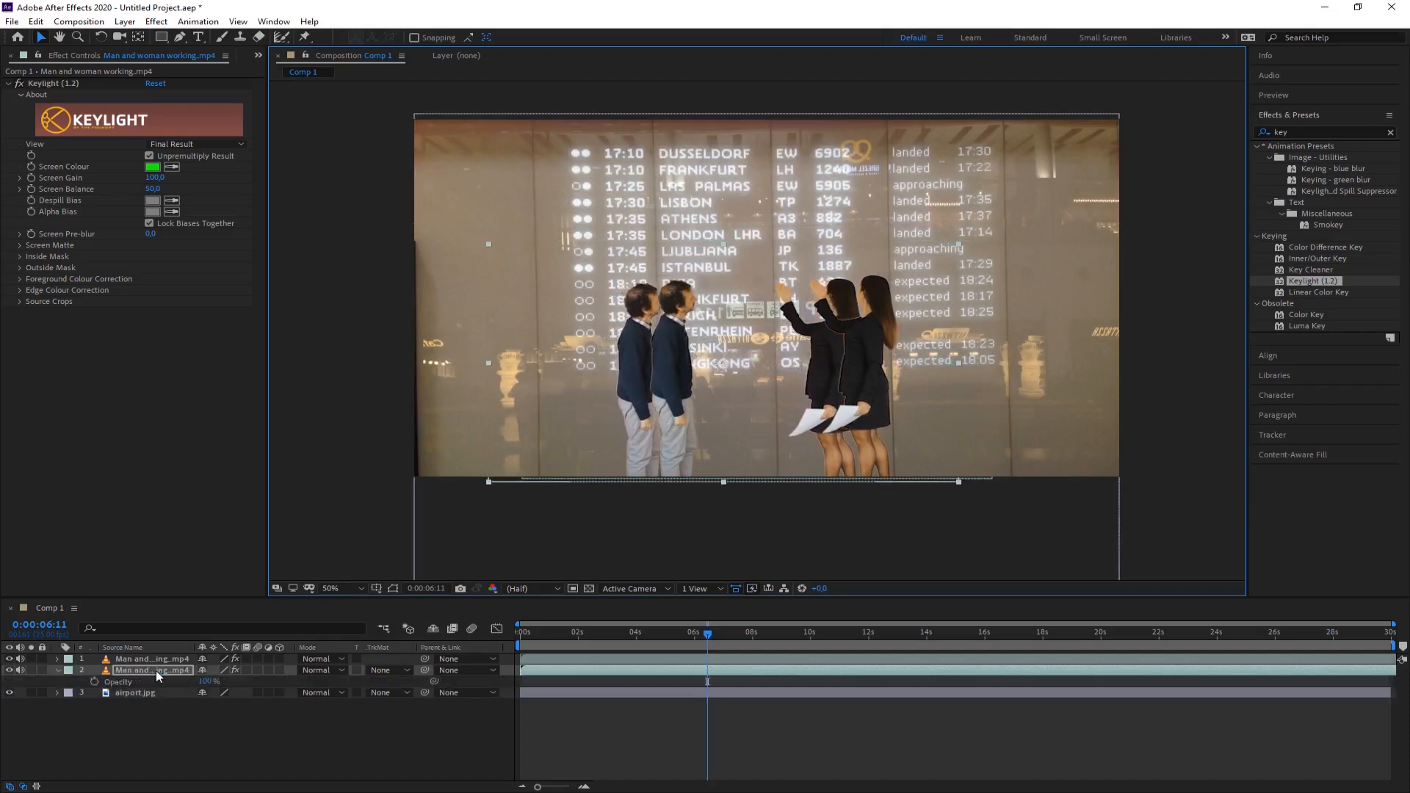
pyautogui.moveTo(205, 682); pyautogui.dragTo(143, 682)
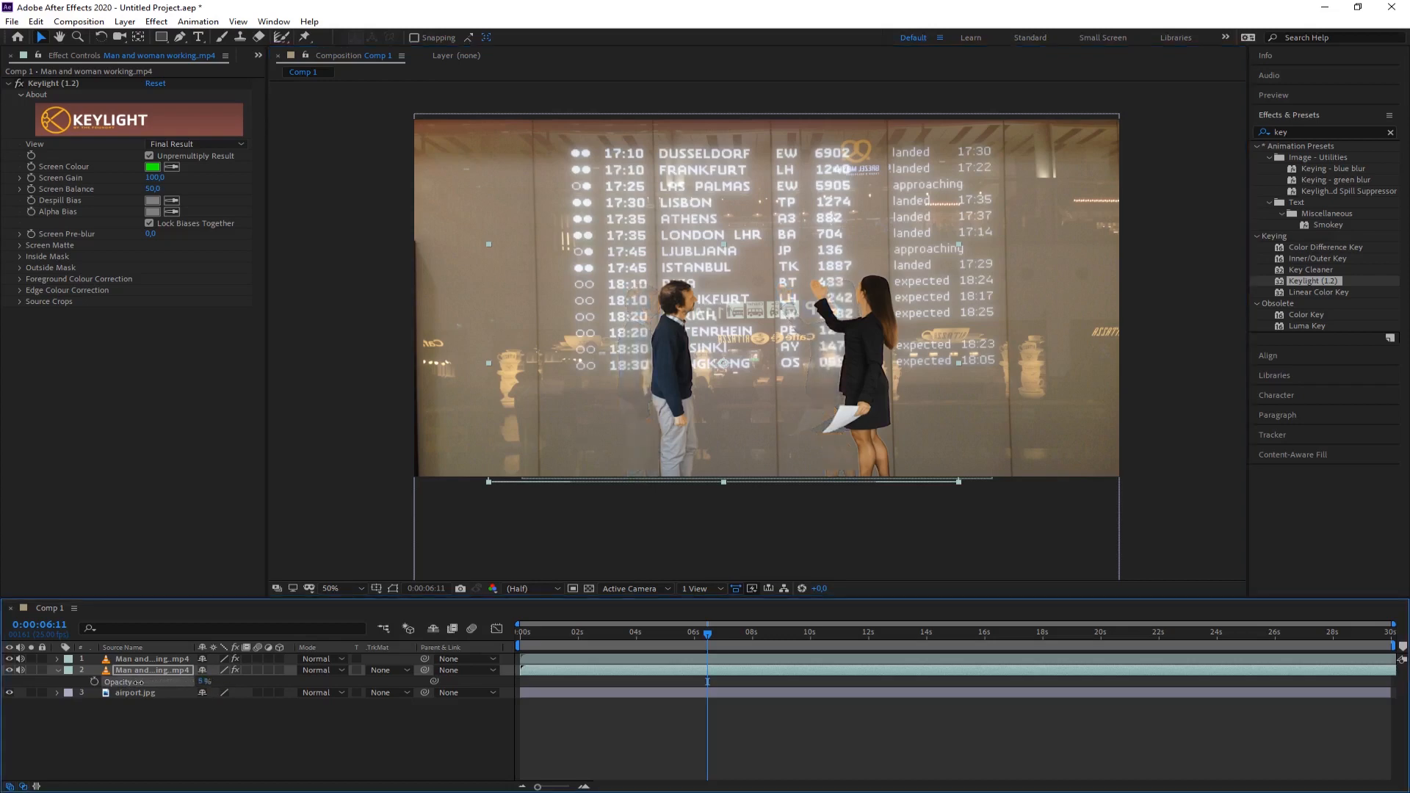
pyautogui.moveTo(141, 687); pyautogui.dragTo(145, 686)
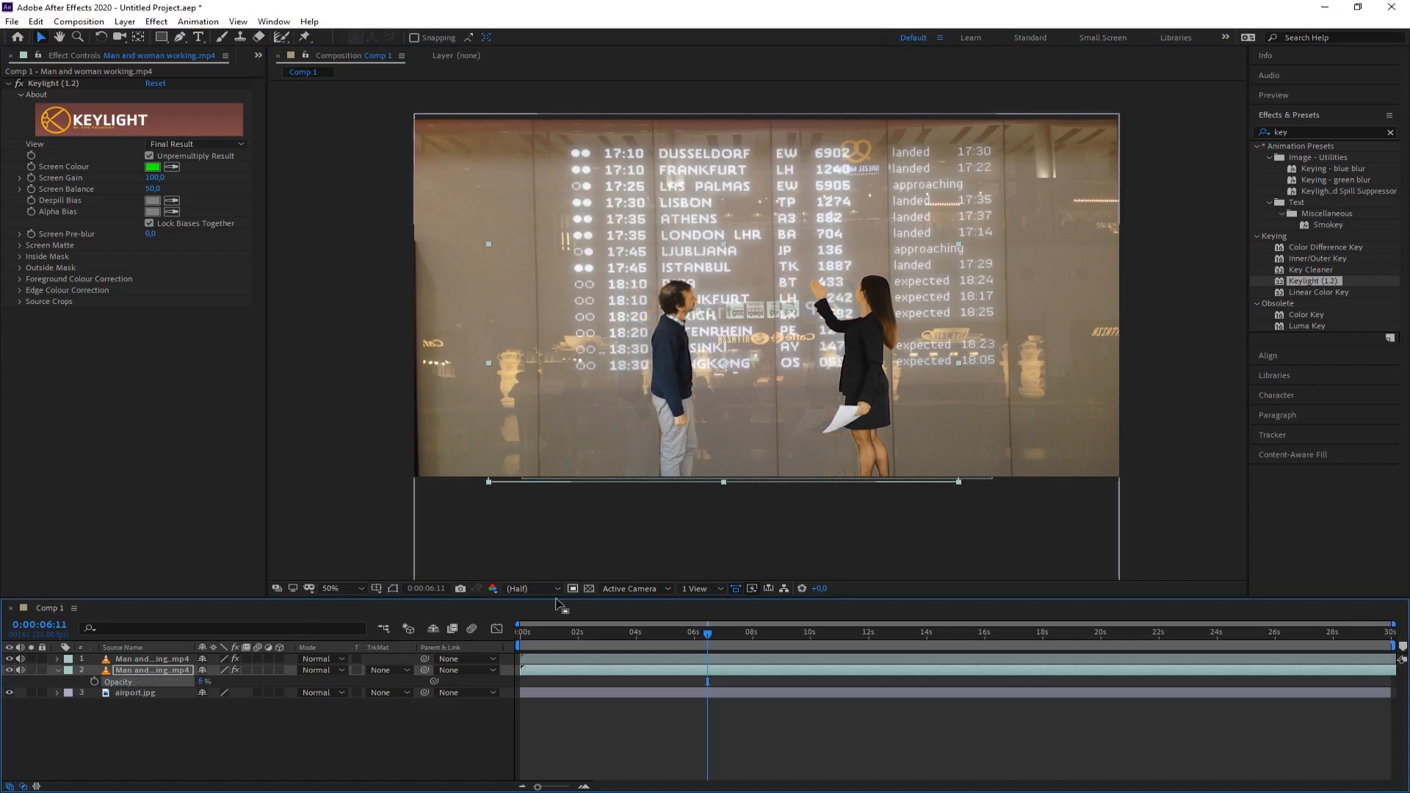
pyautogui.moveTo(708, 636); pyautogui.dragTo(746, 638)
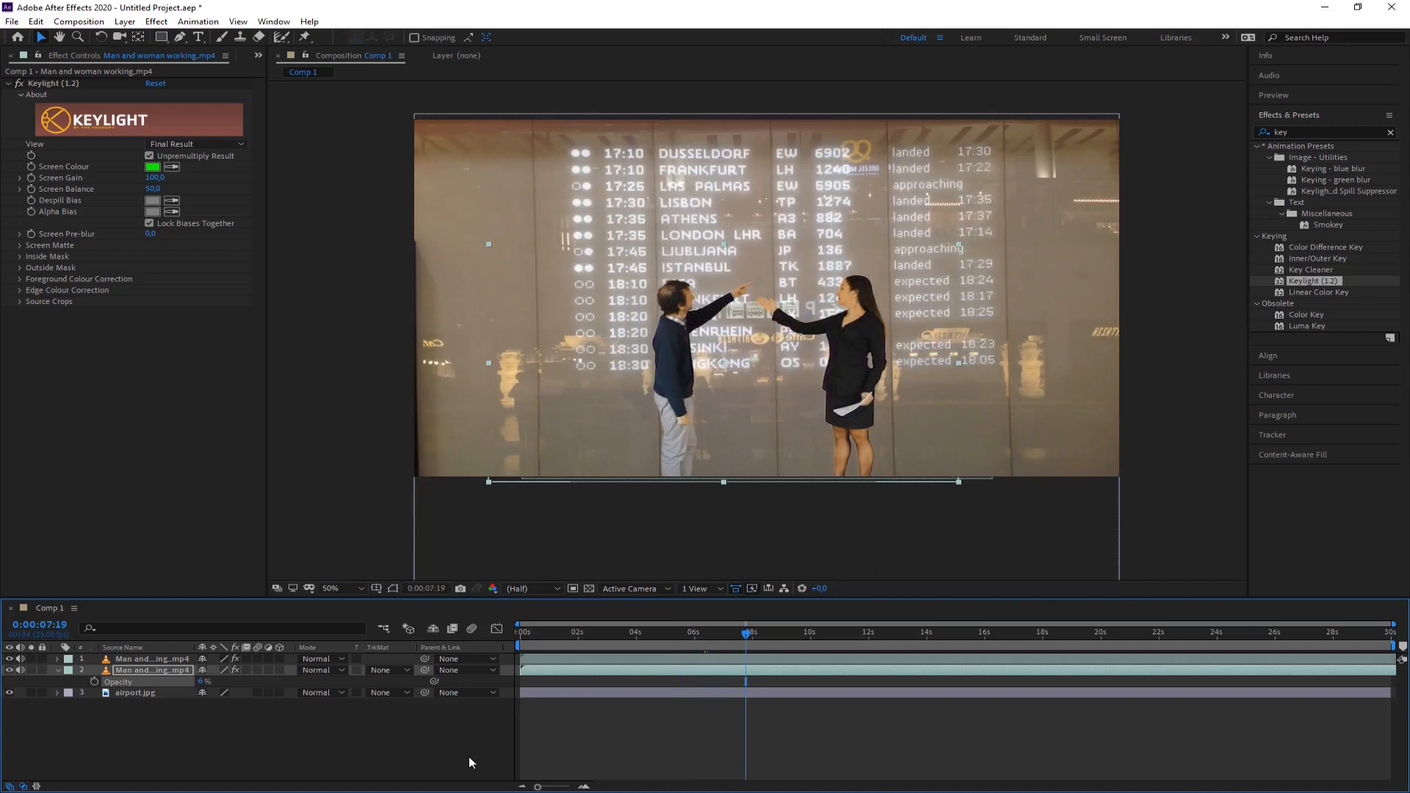
pyautogui.moveTo(745, 638); pyautogui.dragTo(828, 637)
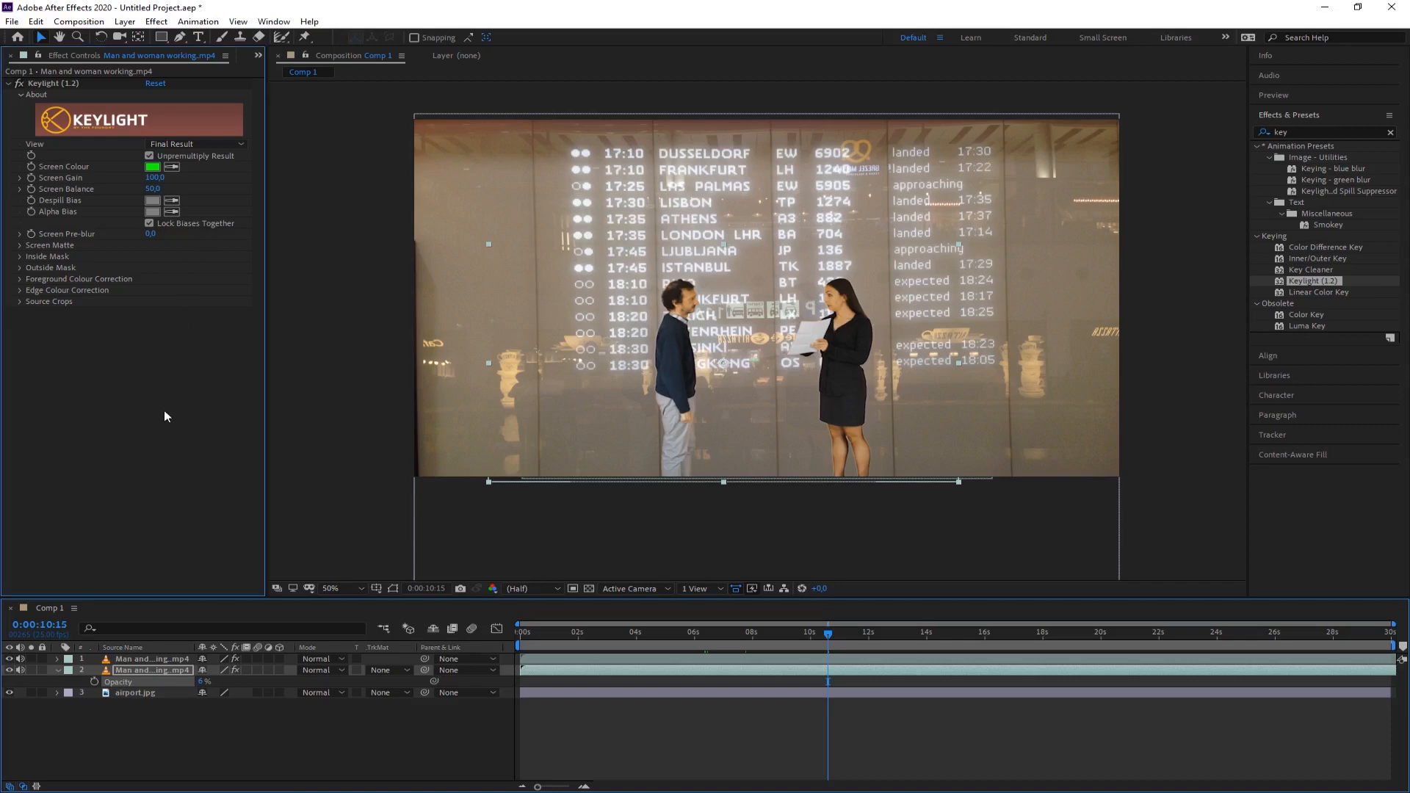
# - Delete both Man and woman working.mp4 layers from the composition, keeping only airport.jpg
pyautogui.click(146, 659)
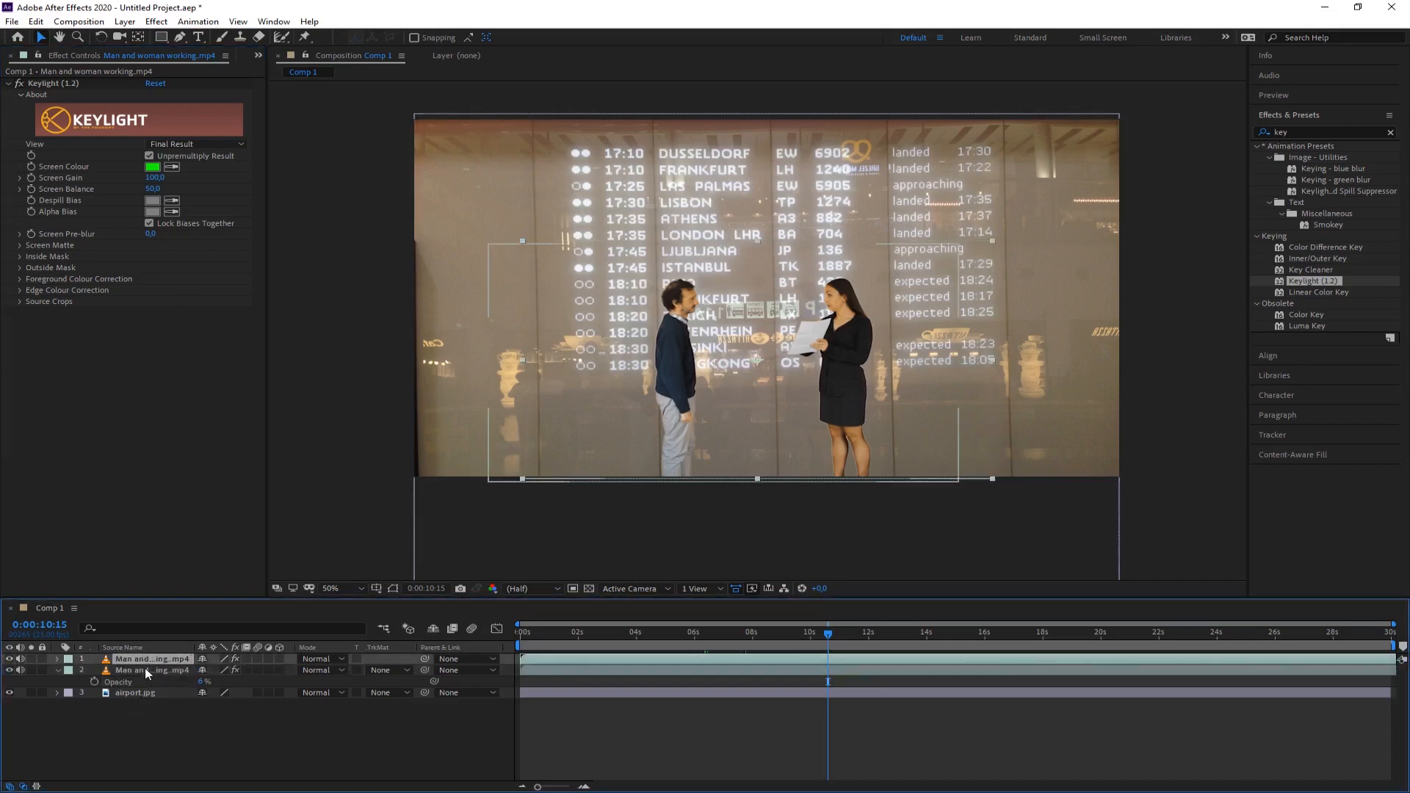
pyautogui.keyDown('shift'); pyautogui.click(144, 667); pyautogui.keyUp('shift')
pyautogui.press('Delete')
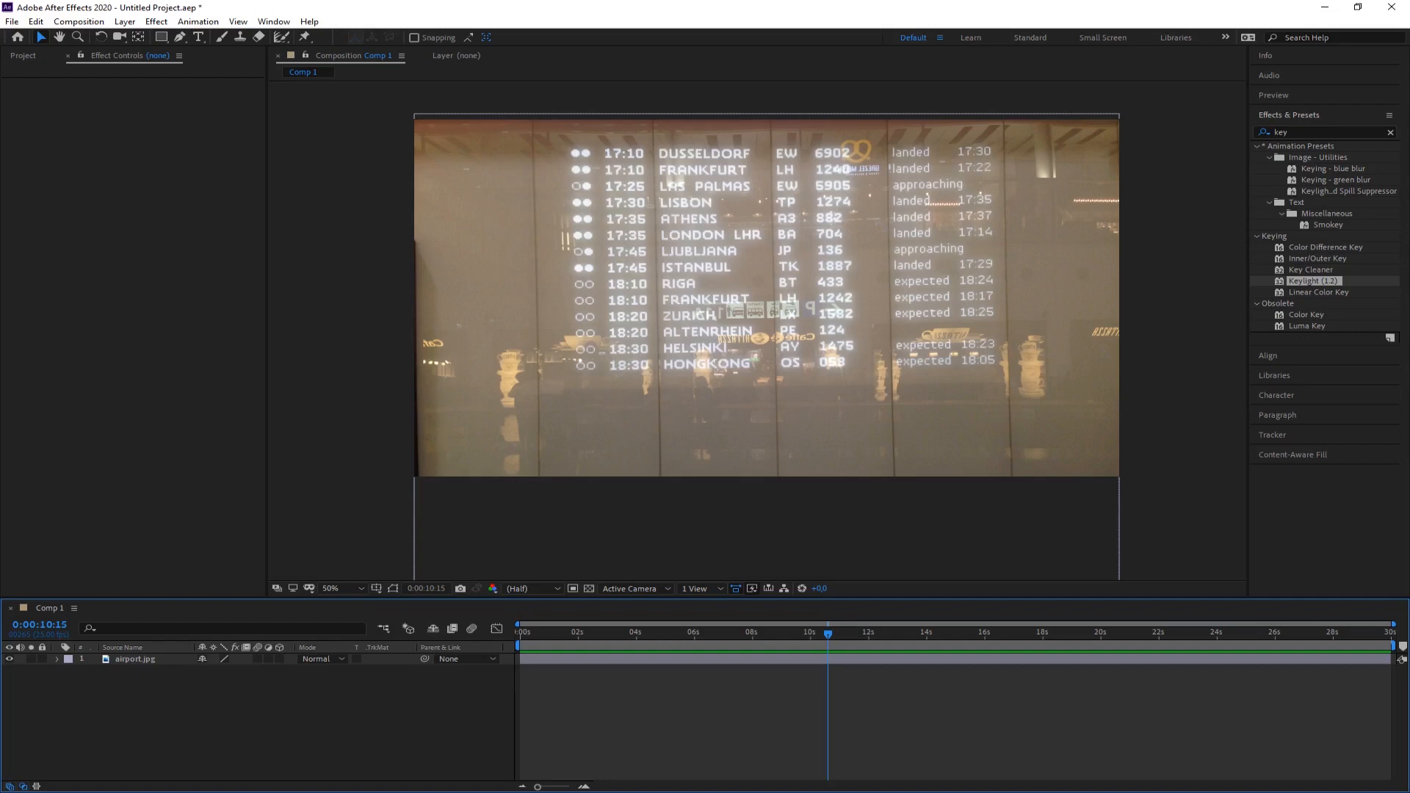
# - Add HUD_greenscreen.mp4 above airport.jpg, scale it down to about two thirds, and place it centred along the photo's lower edge
pyautogui.moveTo(0, 293); pyautogui.dragTo(120, 364)
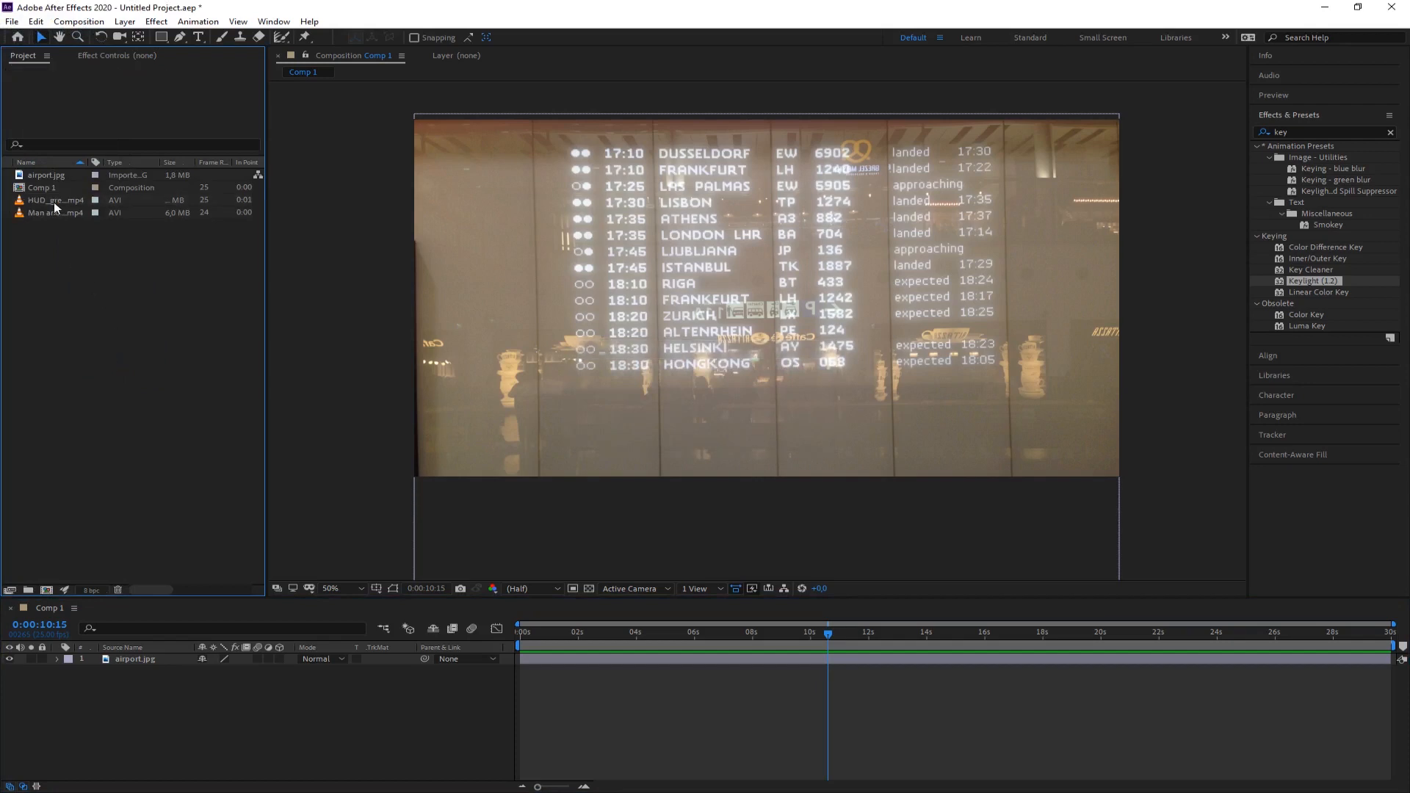
pyautogui.click(42, 200)
pyautogui.moveTo(38, 200); pyautogui.dragTo(779, 310)
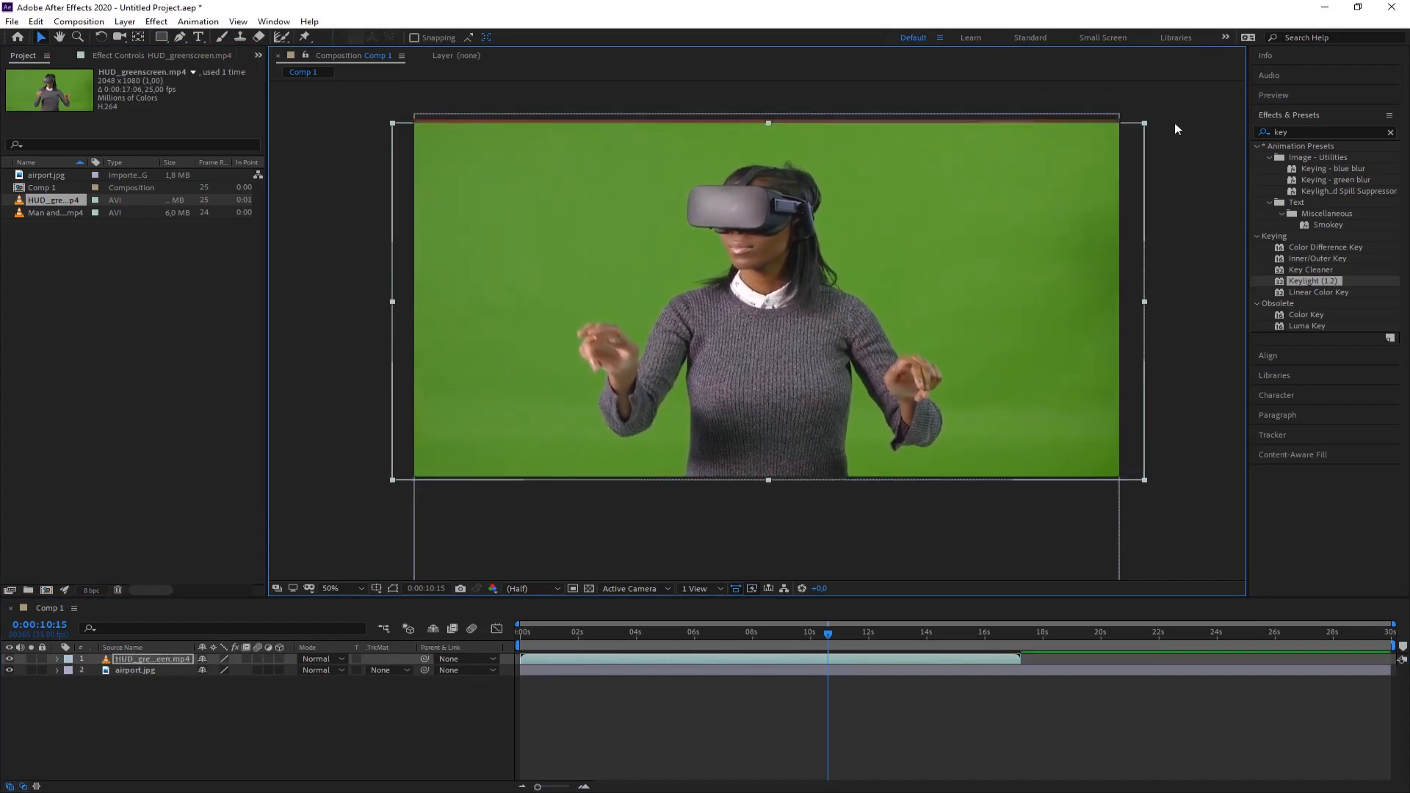
pyautogui.moveTo(1145, 123); pyautogui.dragTo(1029, 179)
pyautogui.moveTo(777, 327); pyautogui.dragTo(780, 384)
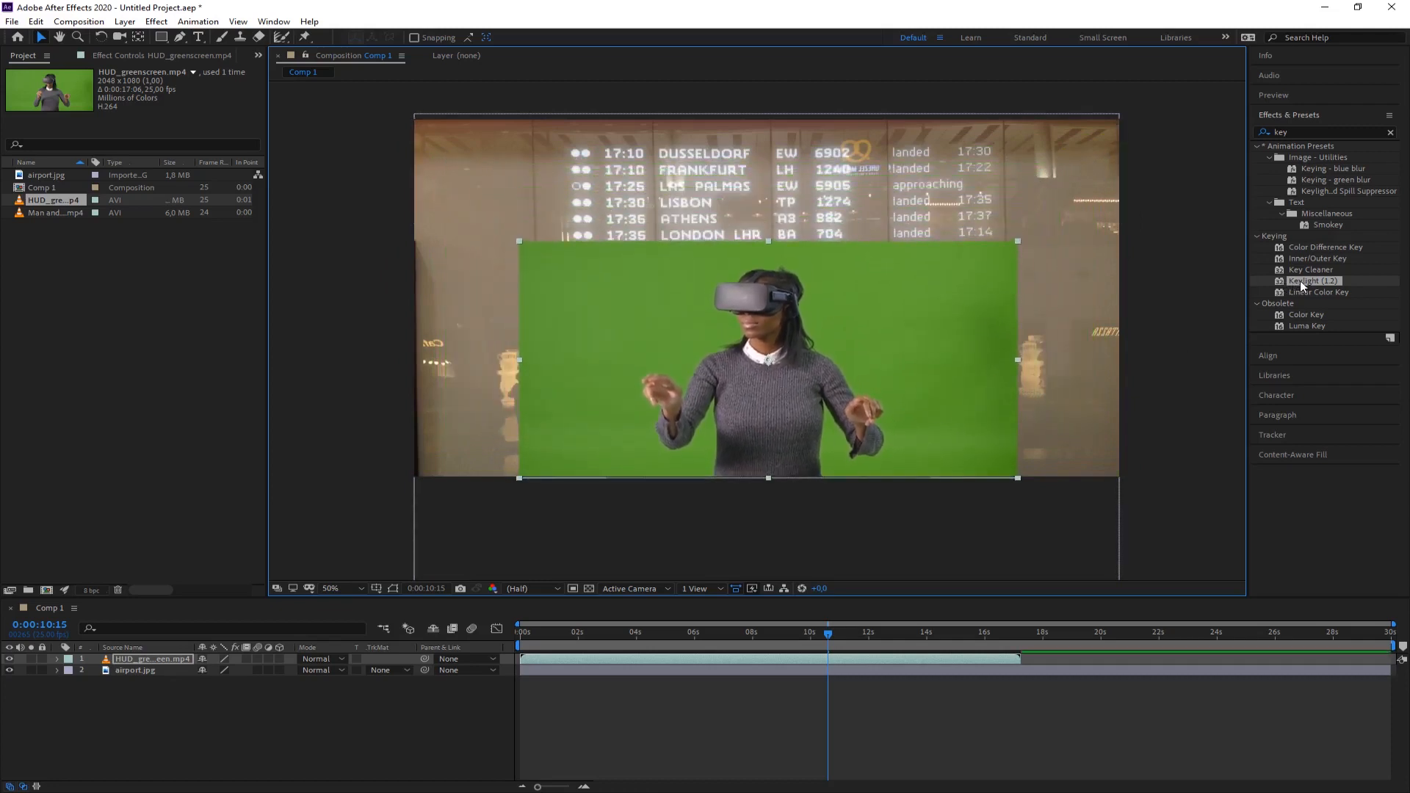
# - Apply Keylight (1.2) to the HUD_greenscreen.mp4 layer, sample the green backdrop as Screen Colour, and check the key at 0:00:03:22
pyautogui.moveTo(1300, 281); pyautogui.dragTo(828, 399)
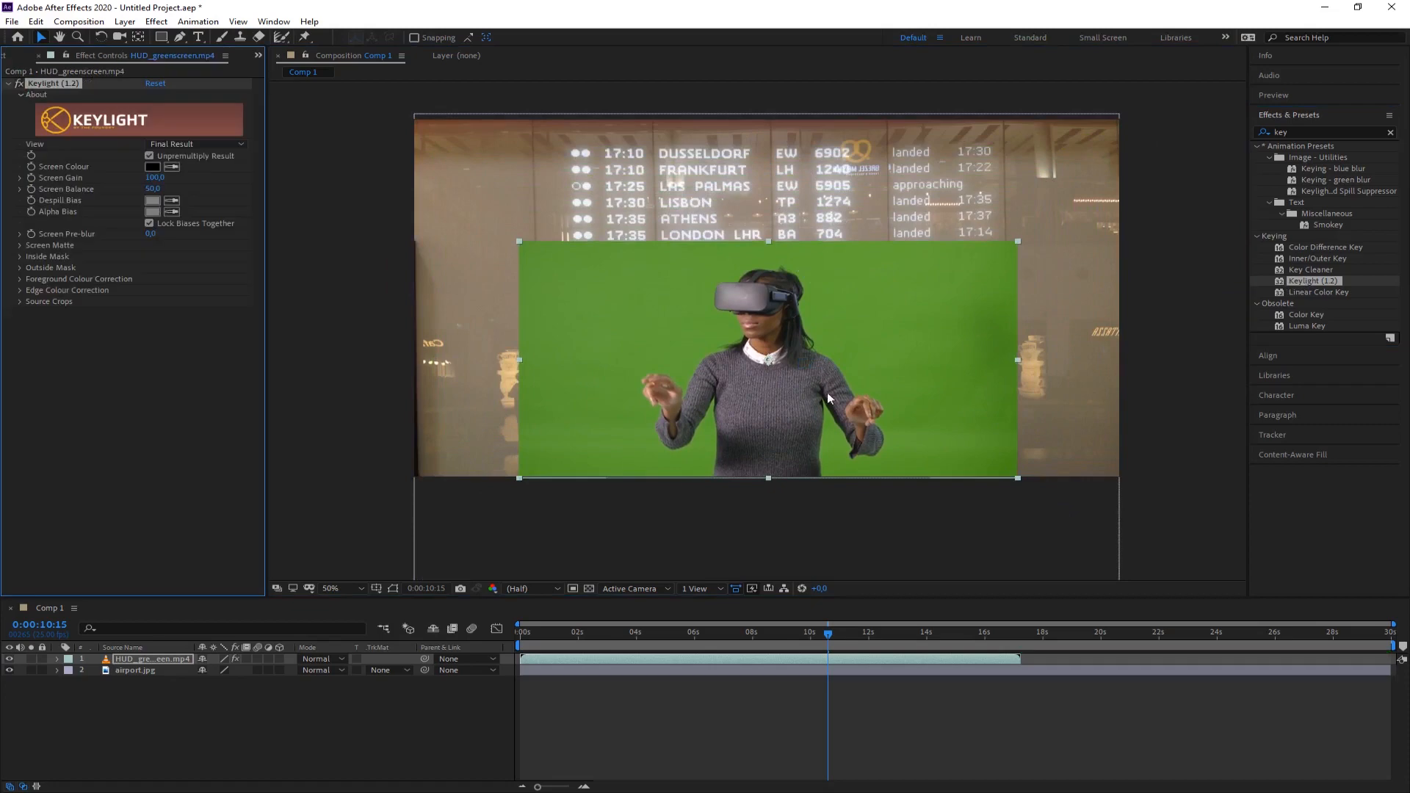
pyautogui.click(184, 168)
pyautogui.click(550, 276)
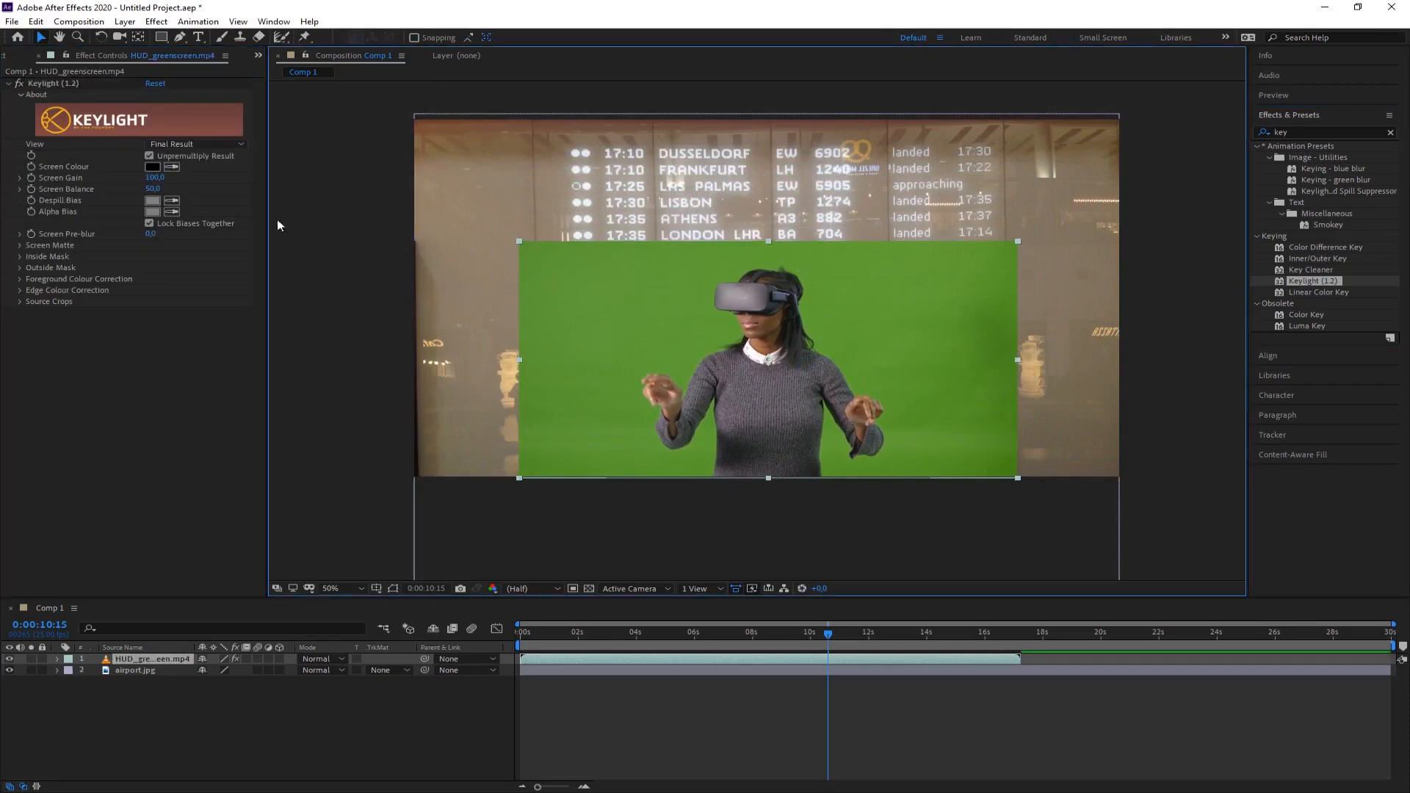
pyautogui.click(172, 167)
pyautogui.click(644, 332)
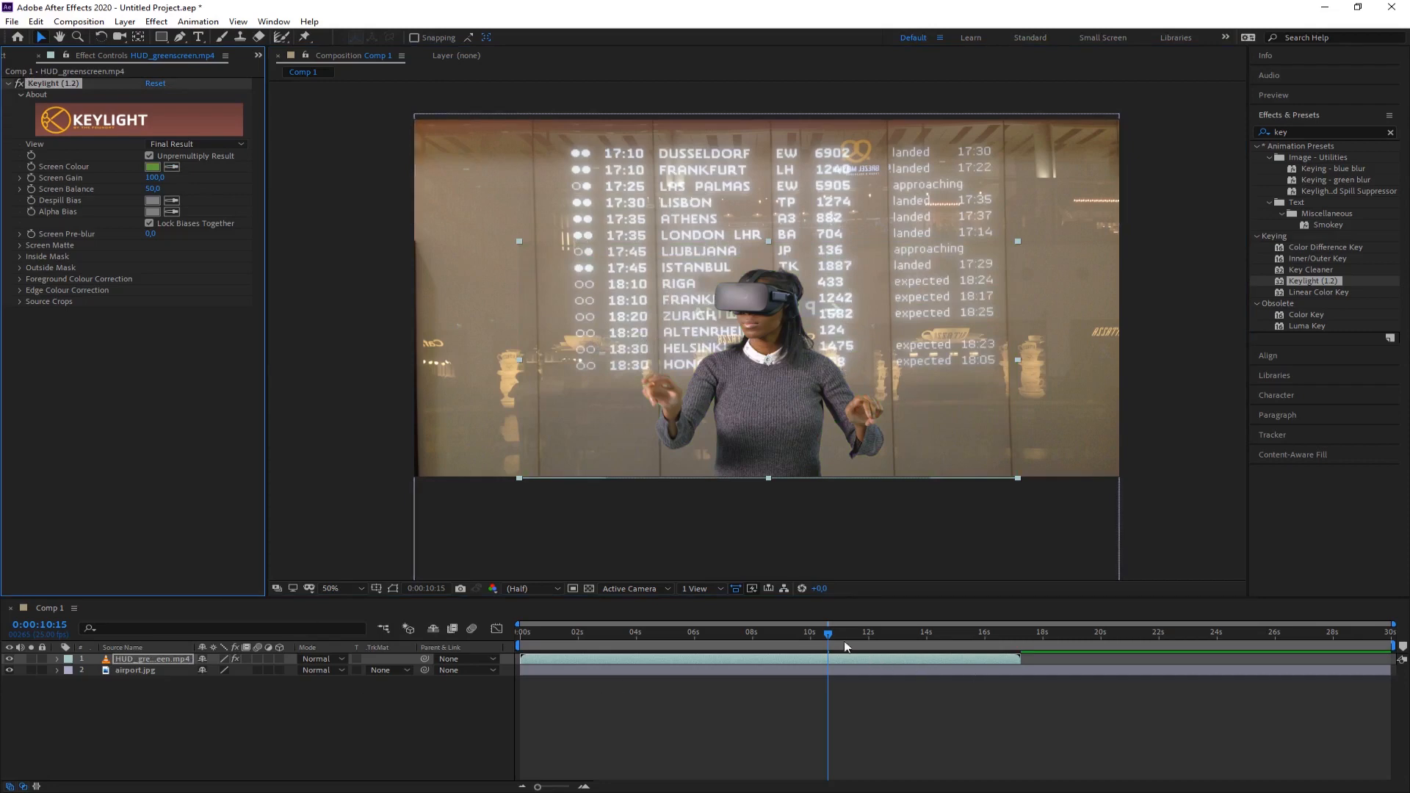
pyautogui.moveTo(845, 644); pyautogui.dragTo(632, 647)
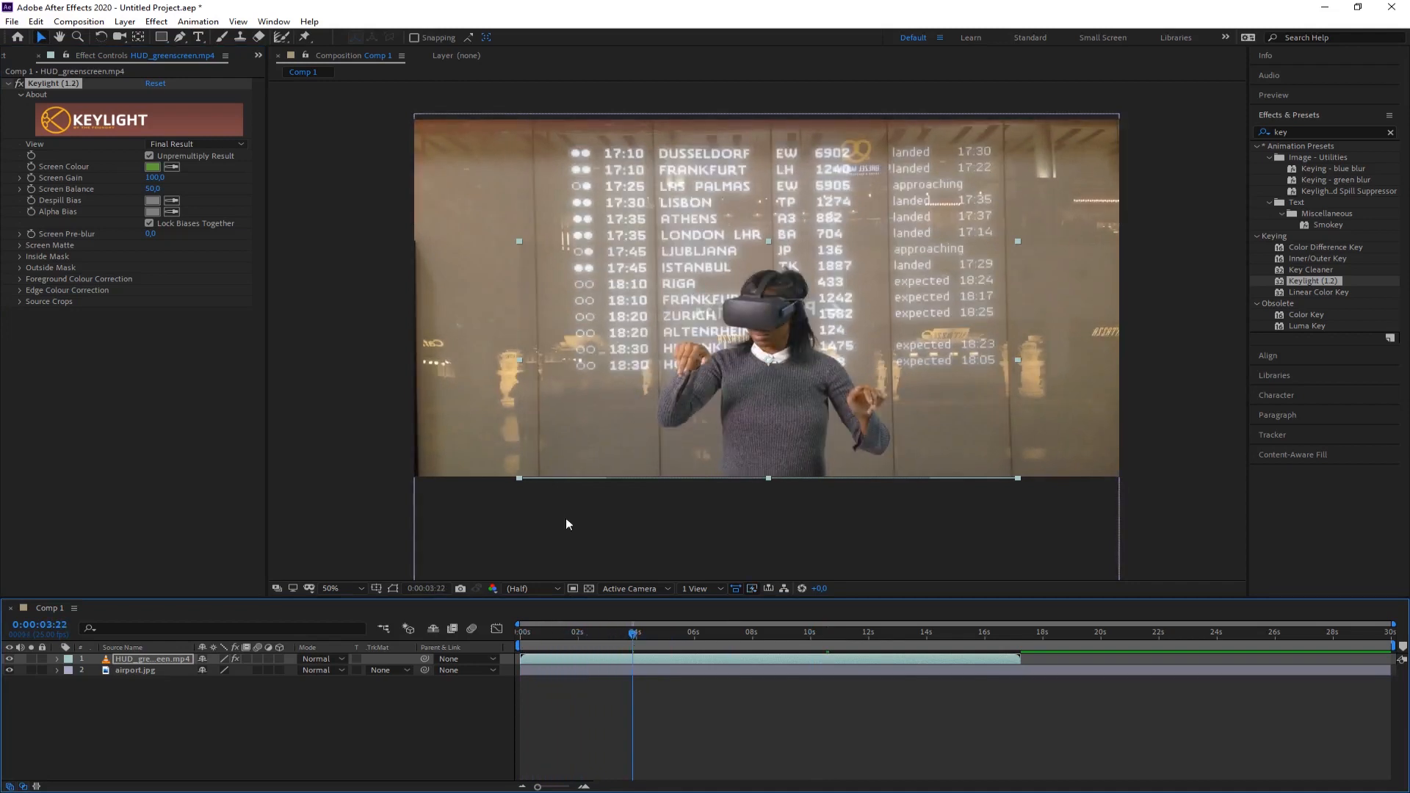
# - Duplicate the airport.jpg layer beneath the keyed HUD_greenscreen.mp4 clip
pyautogui.click(138, 688)
pyautogui.click(126, 668)
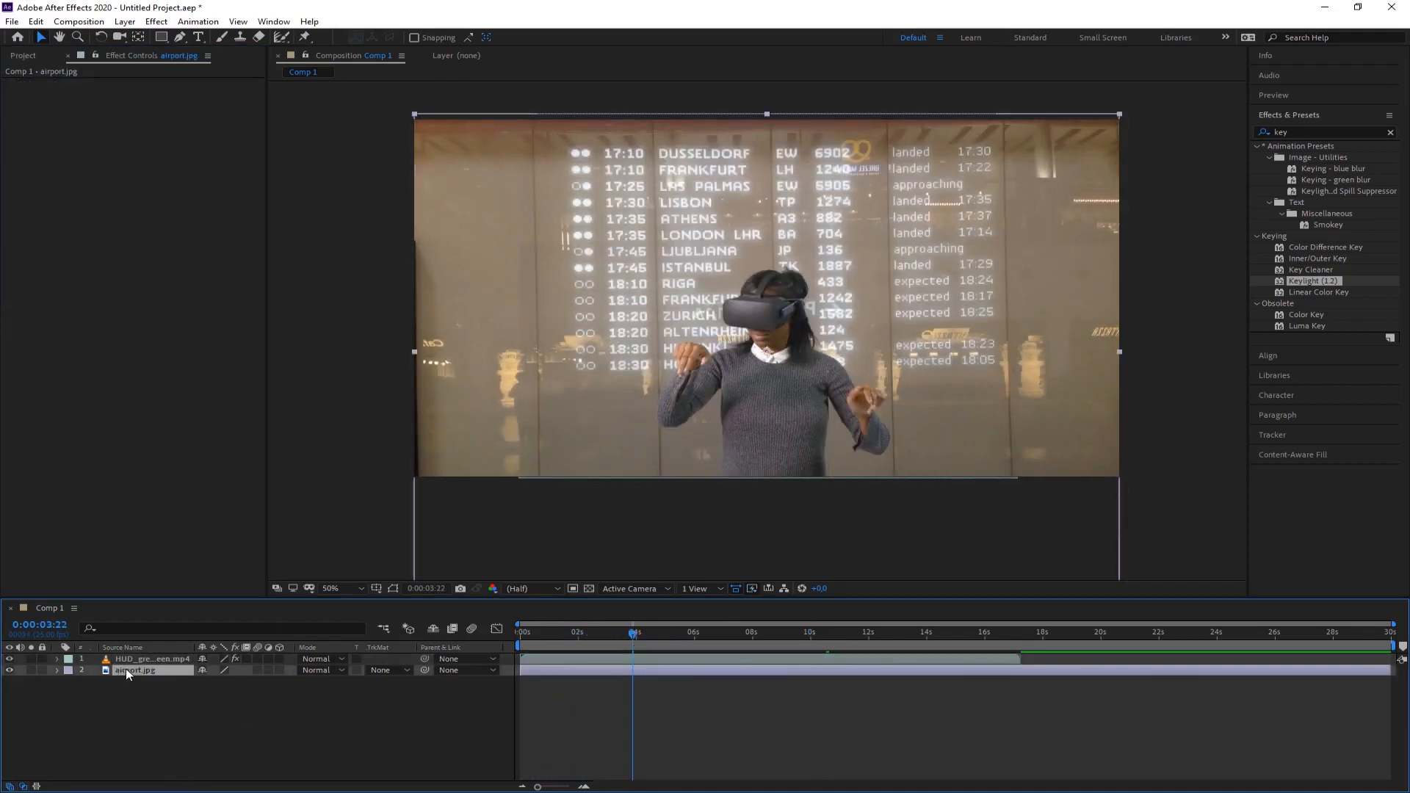
pyautogui.hotkey('ctrl', 'd')
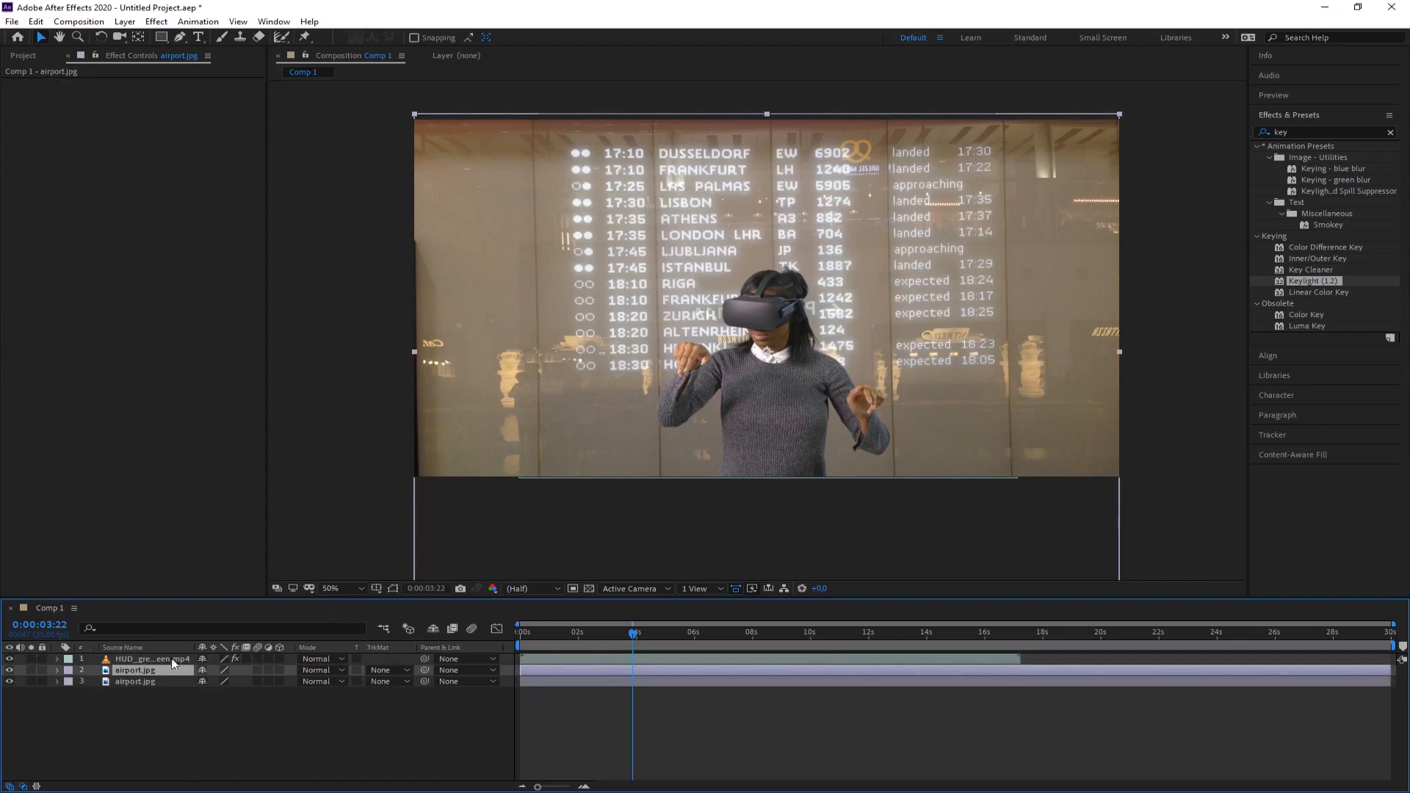
# - Find the Levels effect and apply it to the upper airport.jpg copy
pyautogui.click(1306, 132)
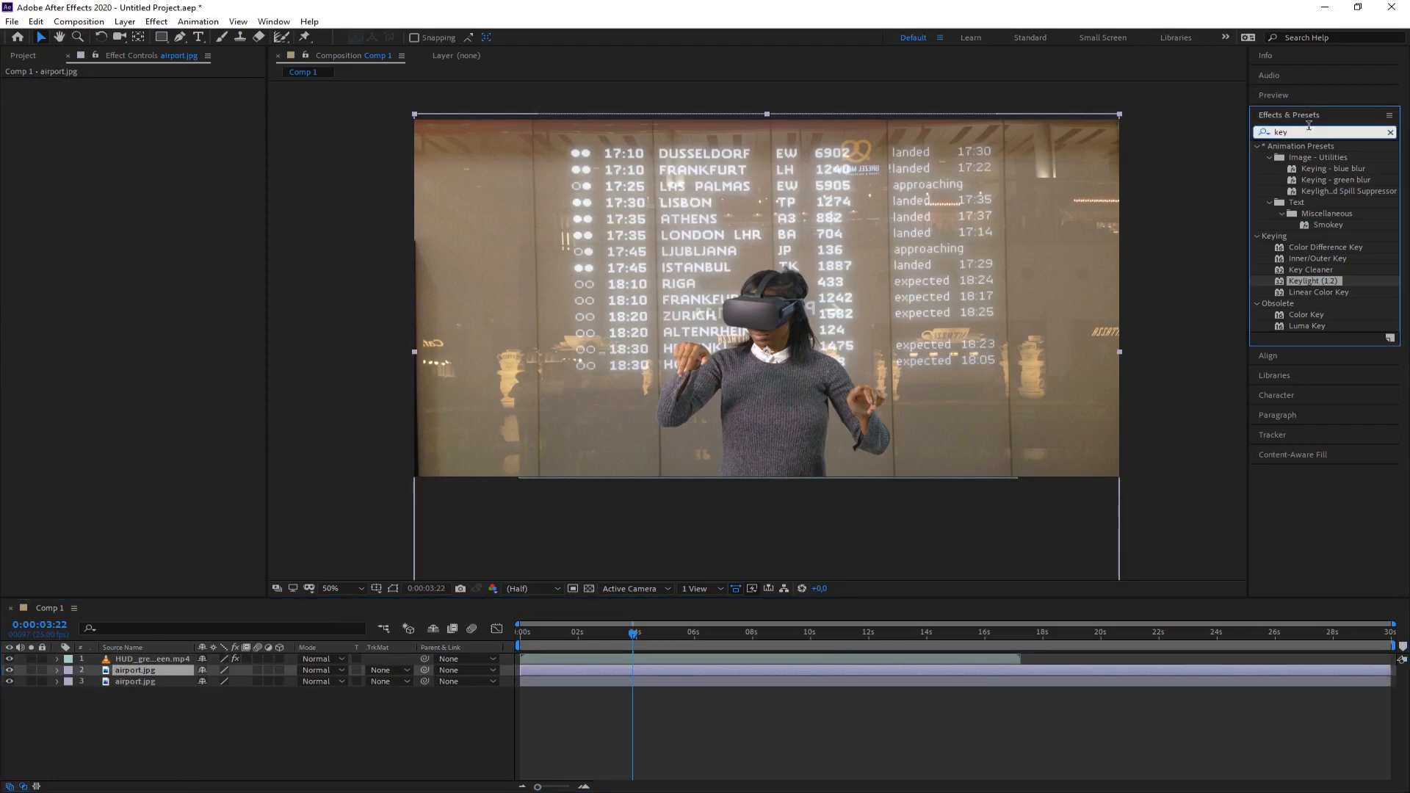
pyautogui.press('BackSpace')
pyautogui.press('BackSpace')
pyautogui.press('BackSpace')
pyautogui.write('le')
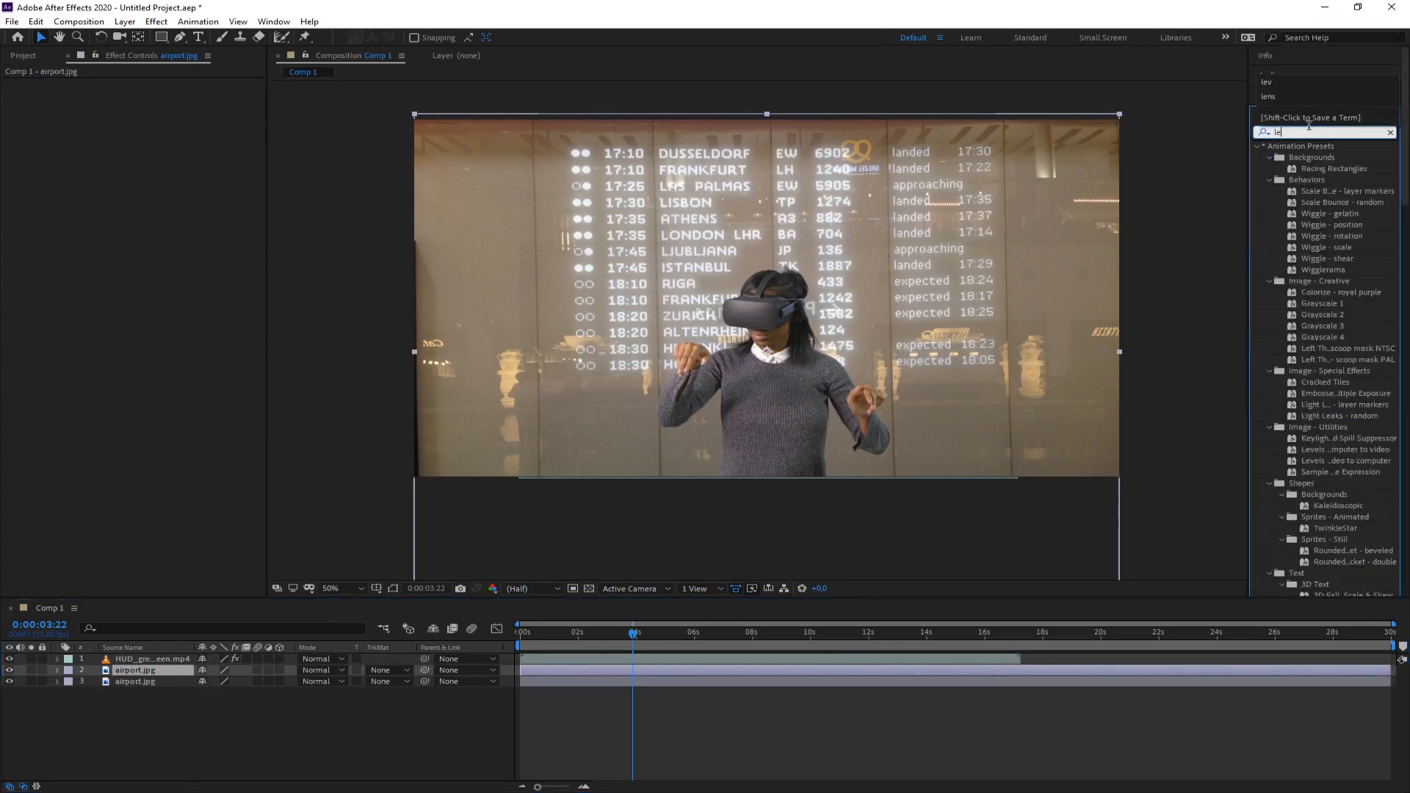
pyautogui.write('ve')
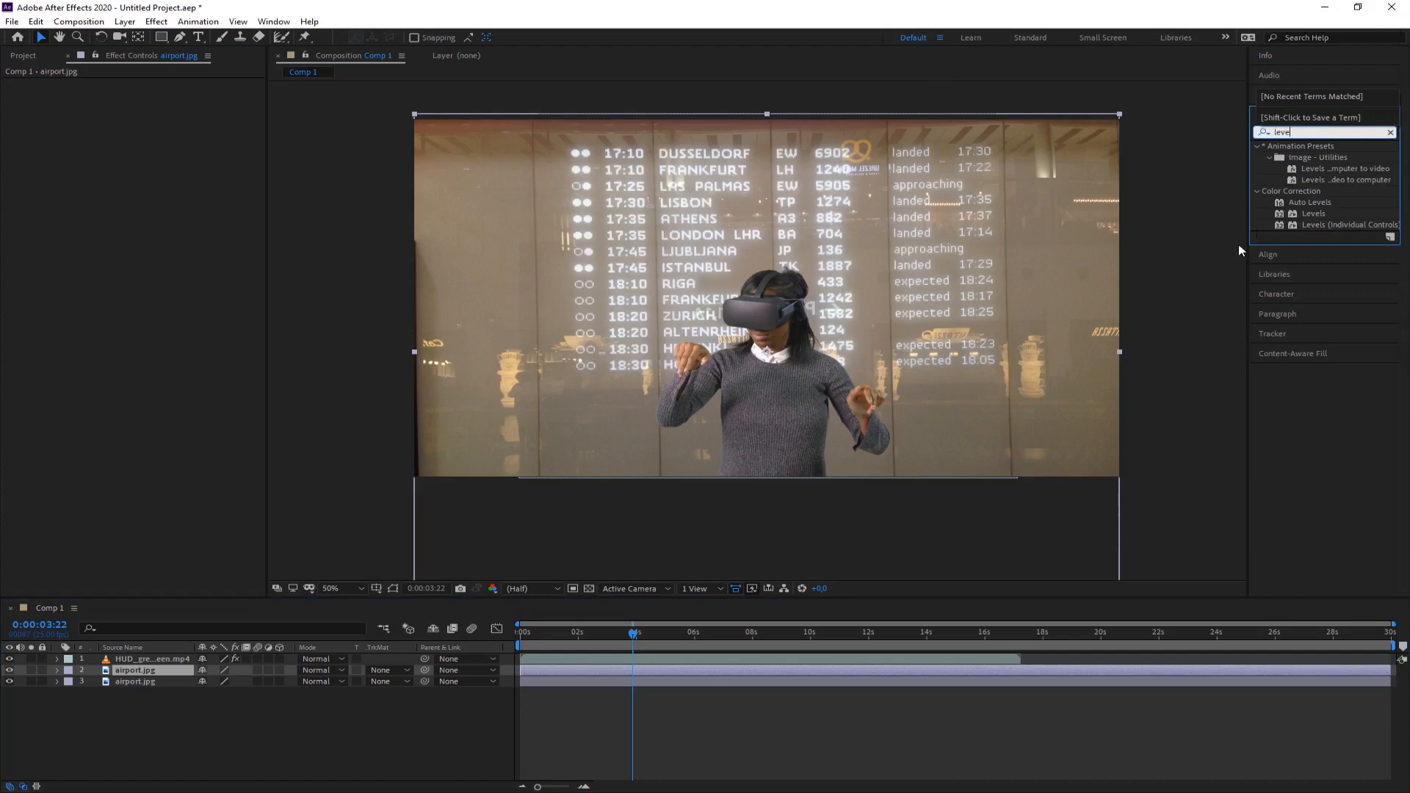
pyautogui.moveTo(1314, 213); pyautogui.dragTo(144, 671)
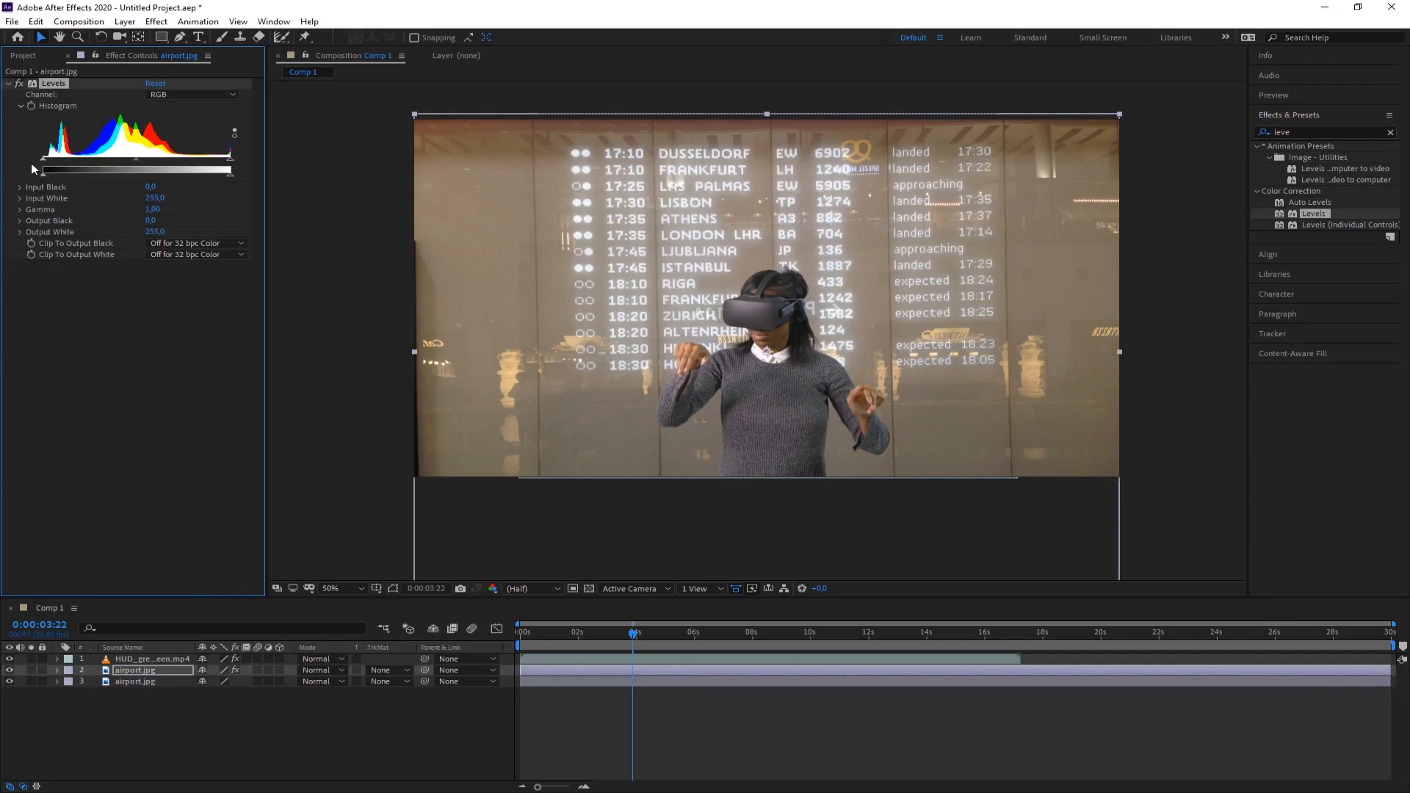
# - Hide the other two layers and set the airport.jpg copy's Levels to Input Black 187, Input White 247 and Output Black 0
pyautogui.moveTo(46, 174); pyautogui.dragTo(73, 174)
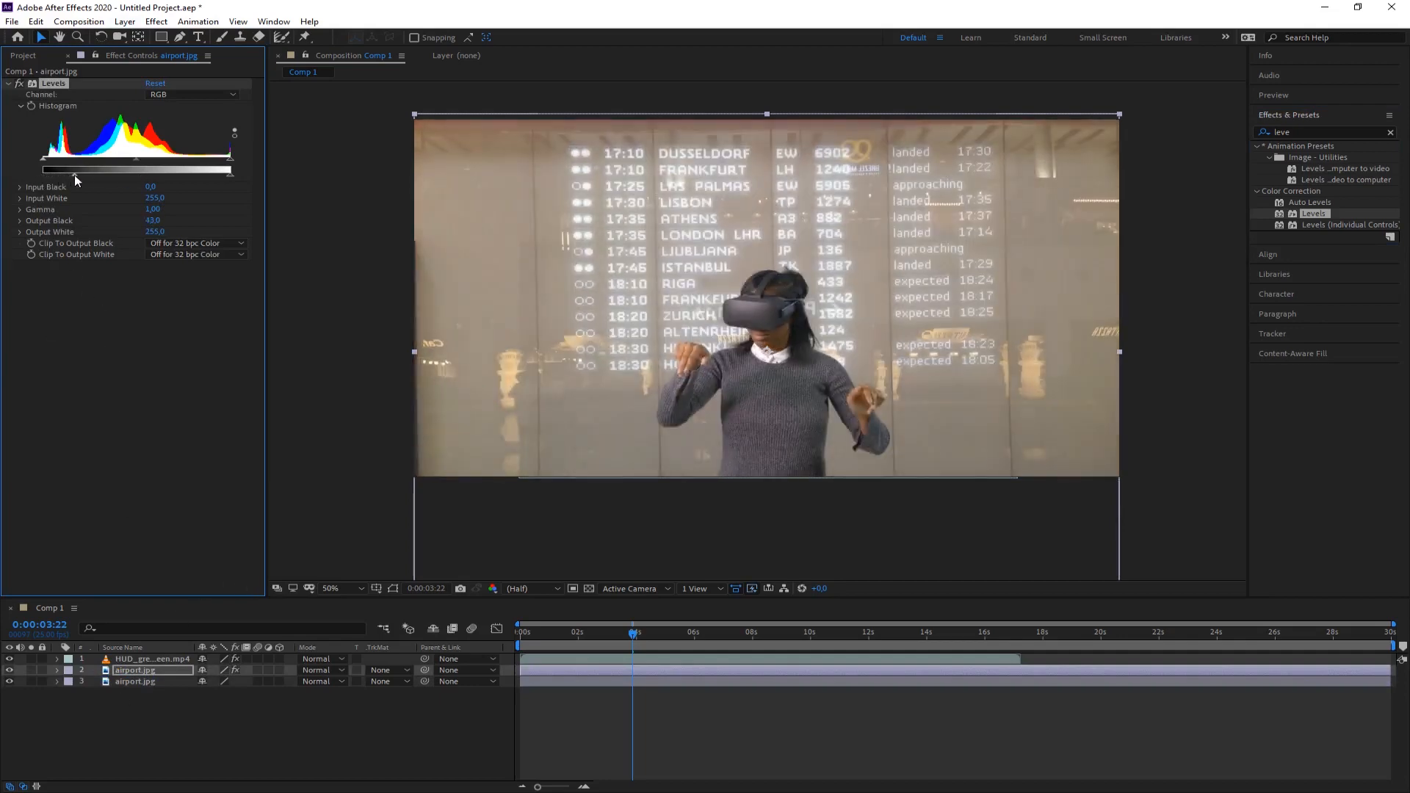
pyautogui.click(9, 682)
pyautogui.click(9, 659)
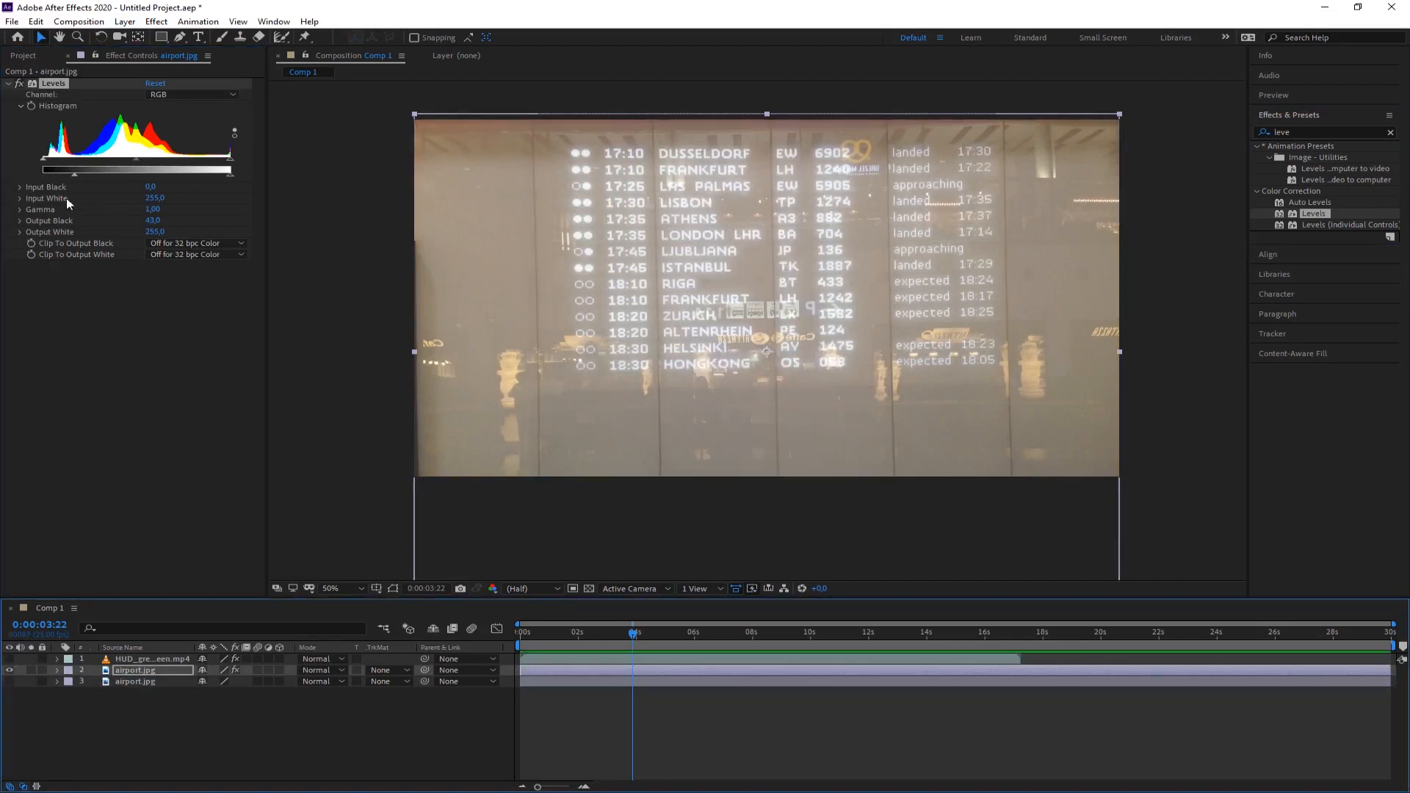
pyautogui.moveTo(43, 159); pyautogui.dragTo(165, 160)
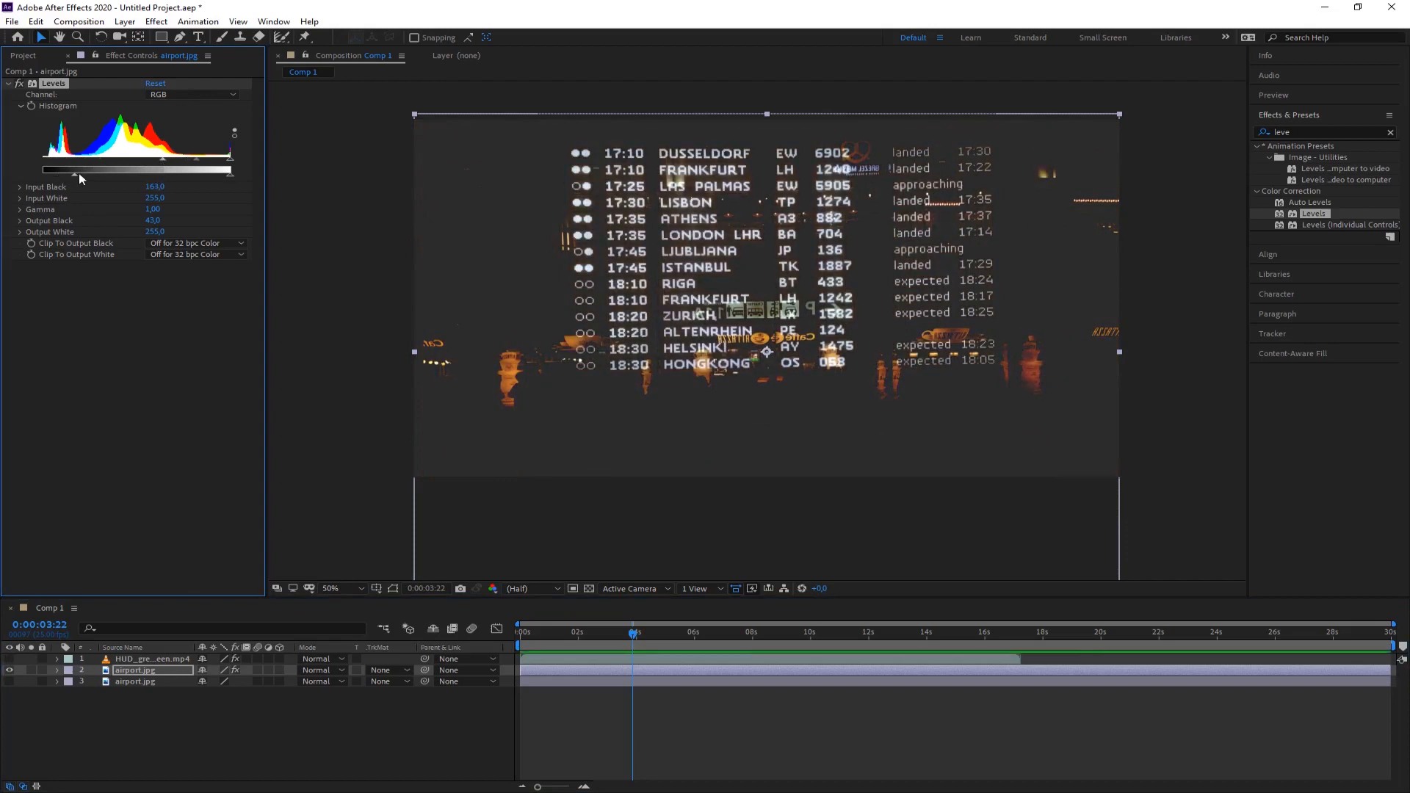
pyautogui.moveTo(75, 174); pyautogui.dragTo(43, 174)
pyautogui.moveTo(165, 161)
pyautogui.mouseDown()
pyautogui.moveTo(224, 160)
pyautogui.moveTo(180, 159)
pyautogui.mouseUp()
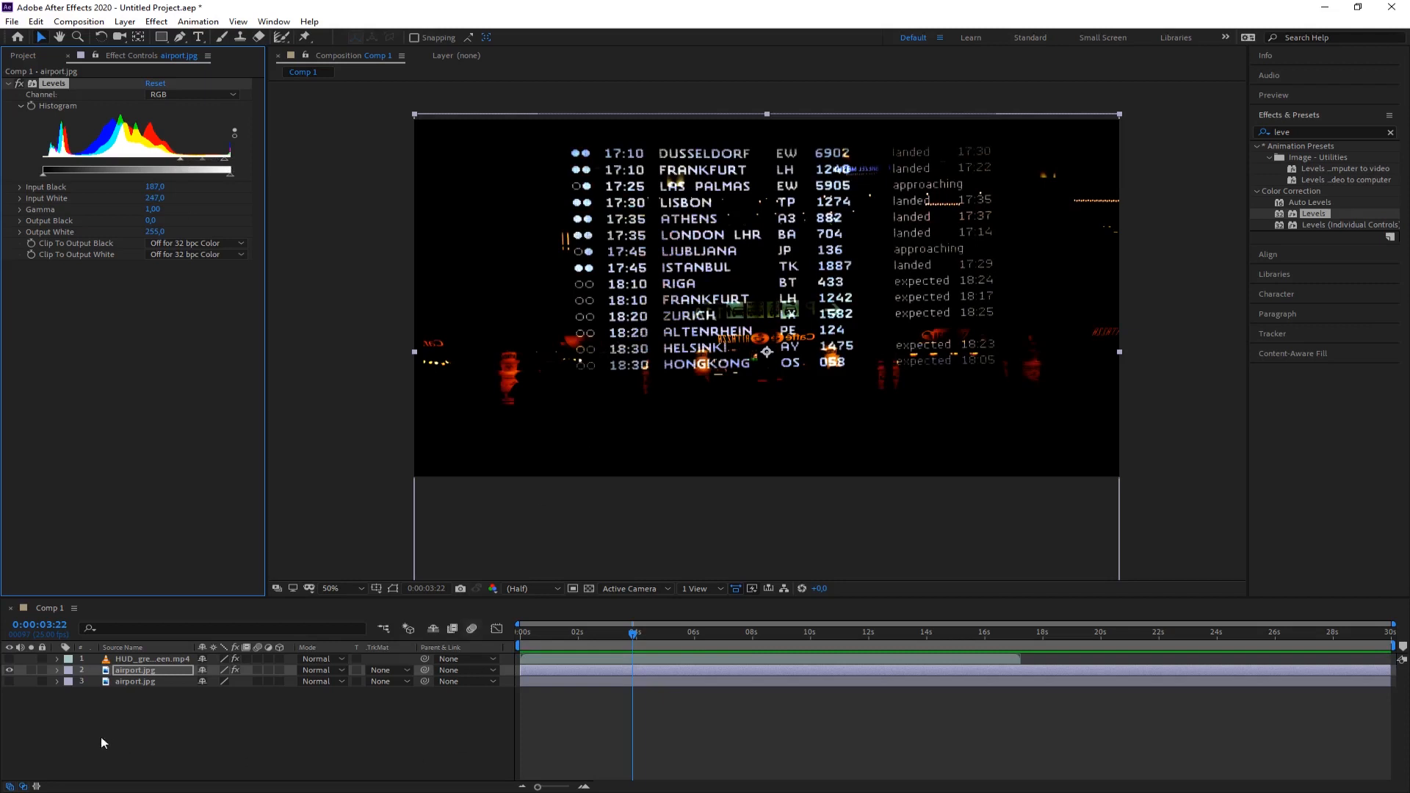
# - Move the Levels-adjusted airport.jpg copy above HUD_greenscreen.mp4 and set its blending mode to Multiply
pyautogui.moveTo(127, 676); pyautogui.dragTo(131, 661)
pyautogui.rightClick(130, 662)
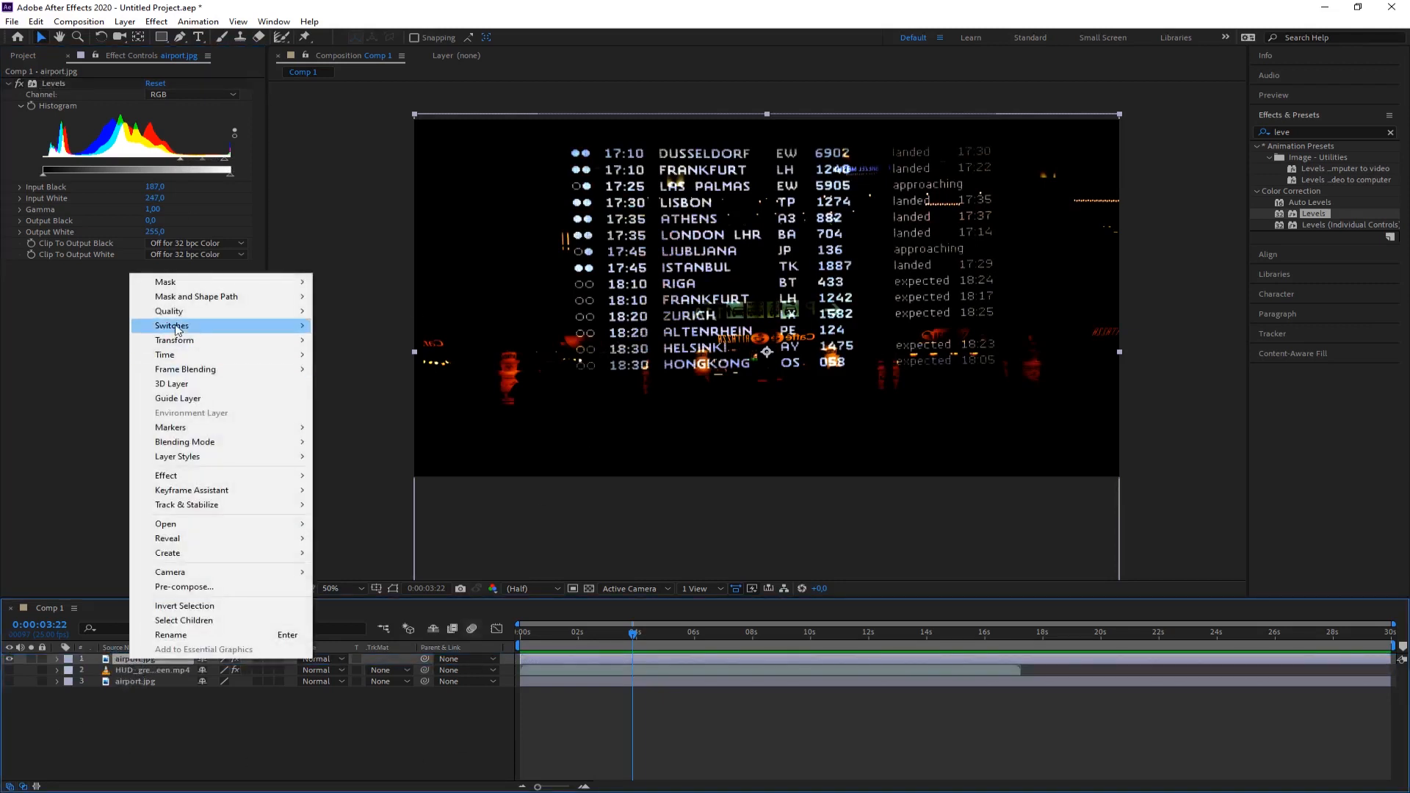
pyautogui.moveTo(182, 372)
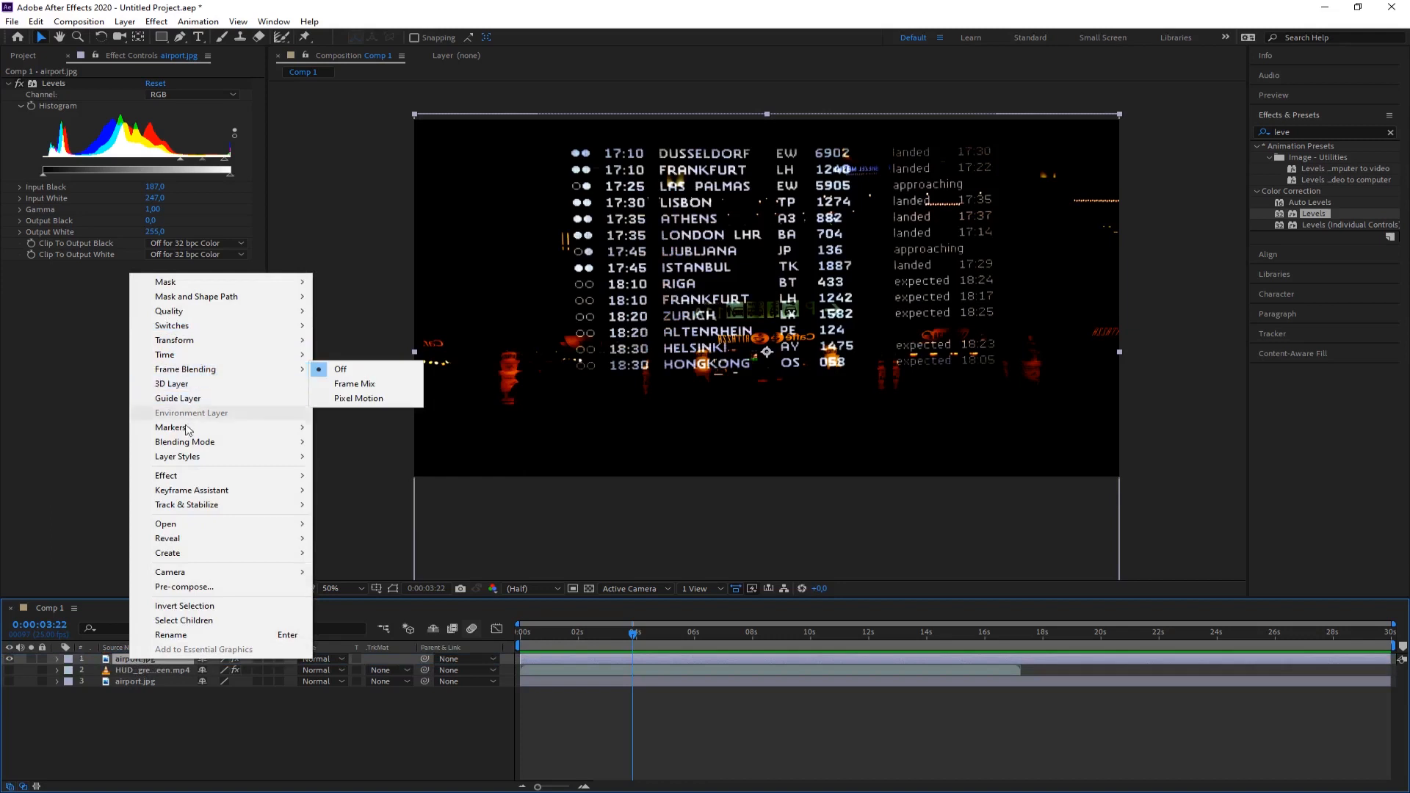
pyautogui.moveTo(189, 444)
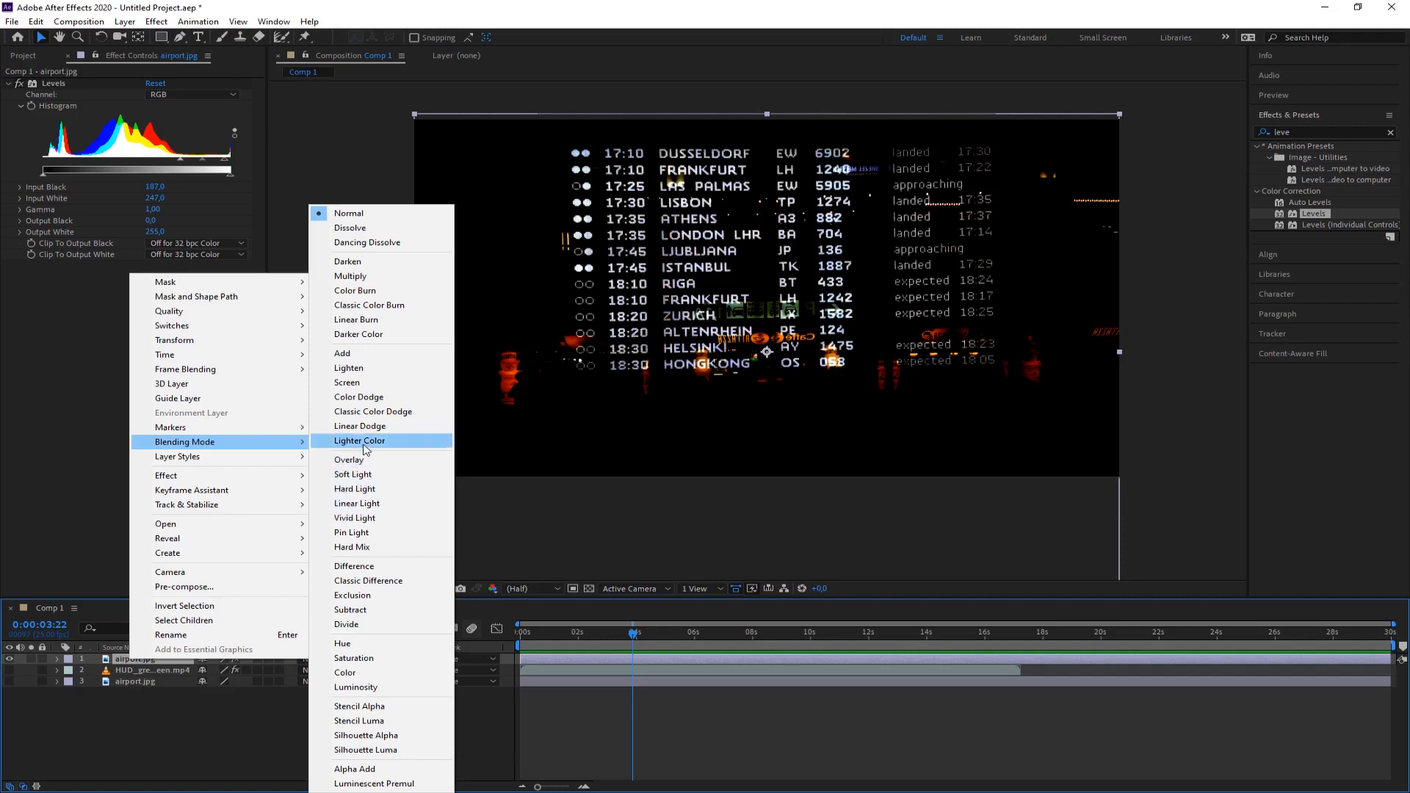
pyautogui.click(358, 278)
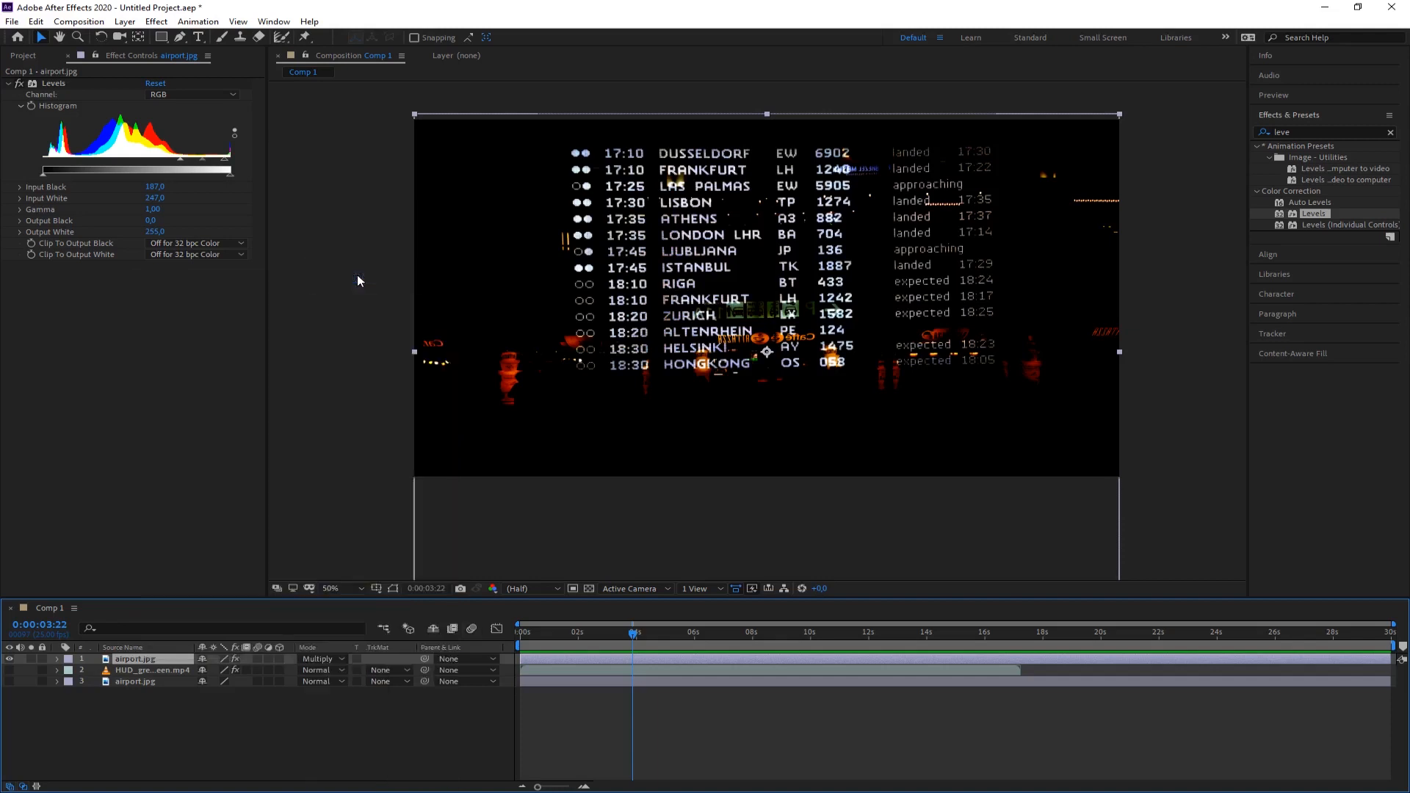
# - Set the blending mode of the topmost airport.jpg layer to Overlay
pyautogui.click(340, 659)
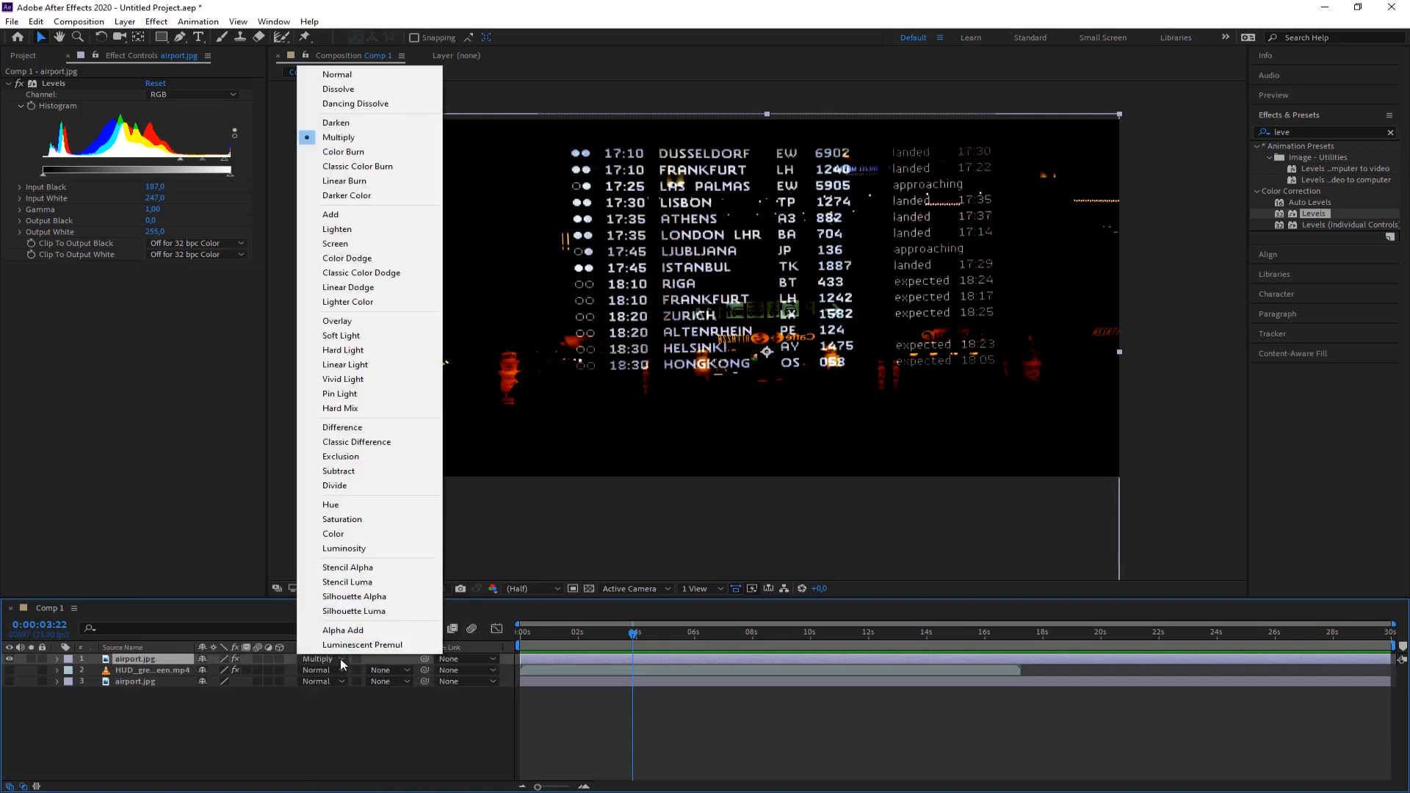
pyautogui.click(310, 685)
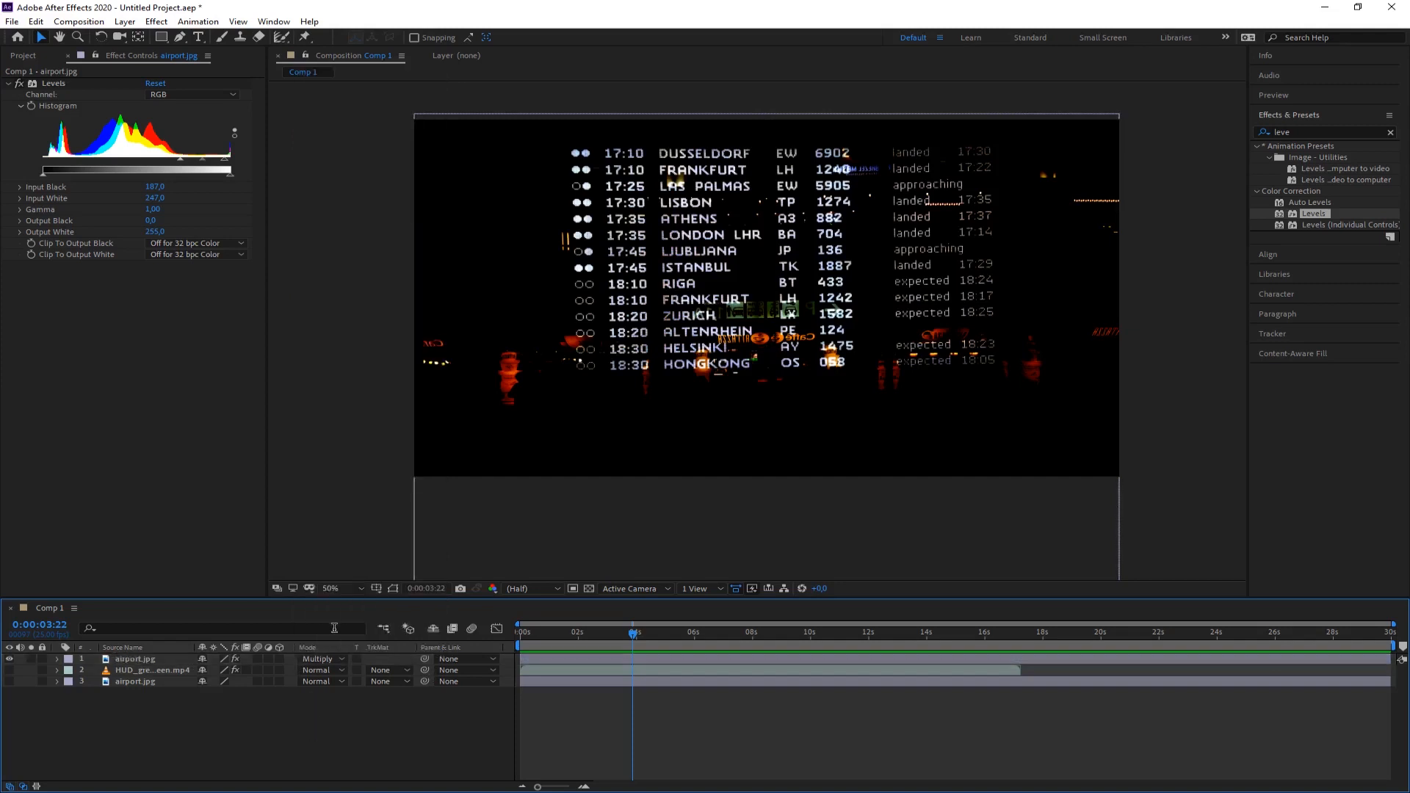
pyautogui.click(322, 661)
pyautogui.press('Down')
pyautogui.press('Down')
pyautogui.press('Down')
pyautogui.press('Down')
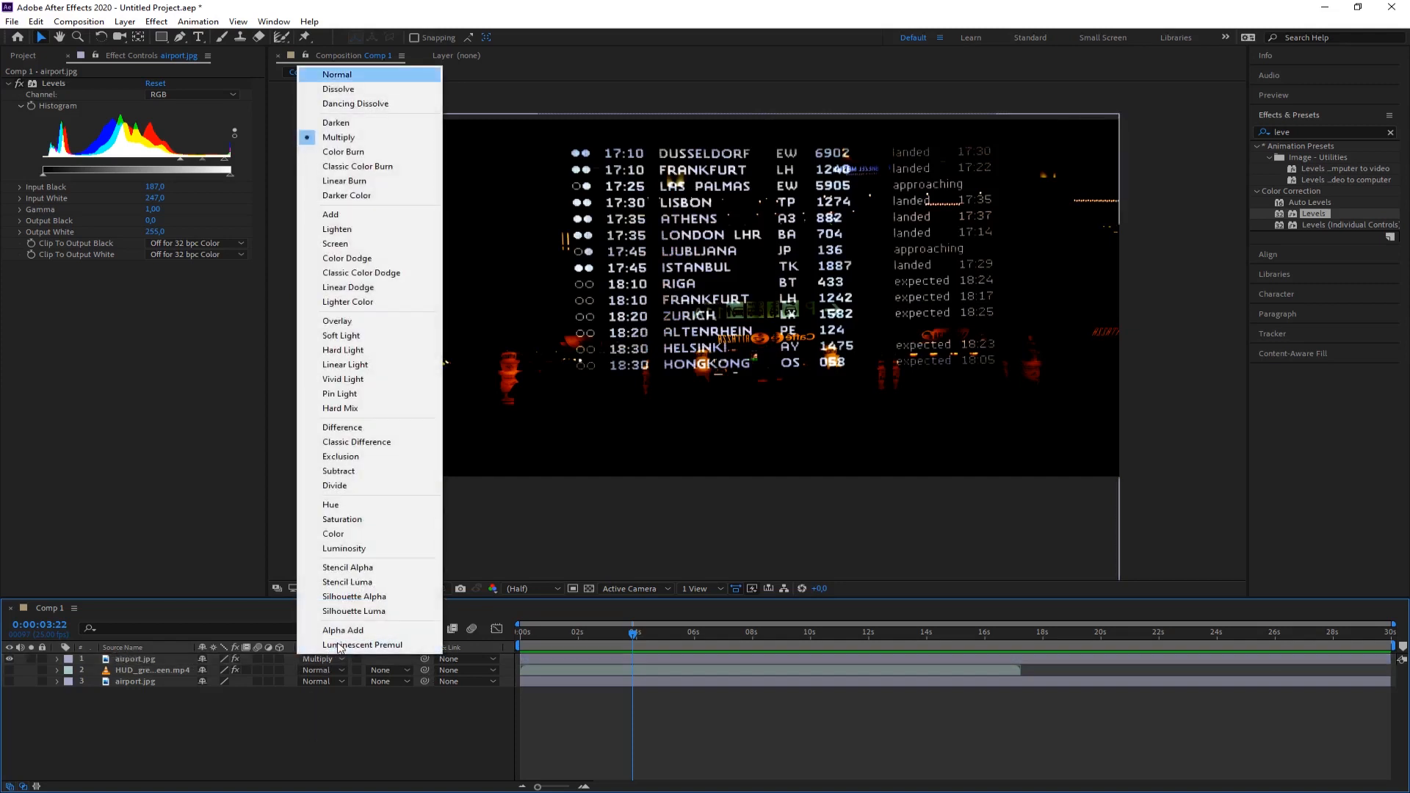
pyautogui.press('Down')
pyautogui.press('Down')
pyautogui.press('Down')
pyautogui.press('Down')
pyautogui.press('Down')
pyautogui.press('Down')
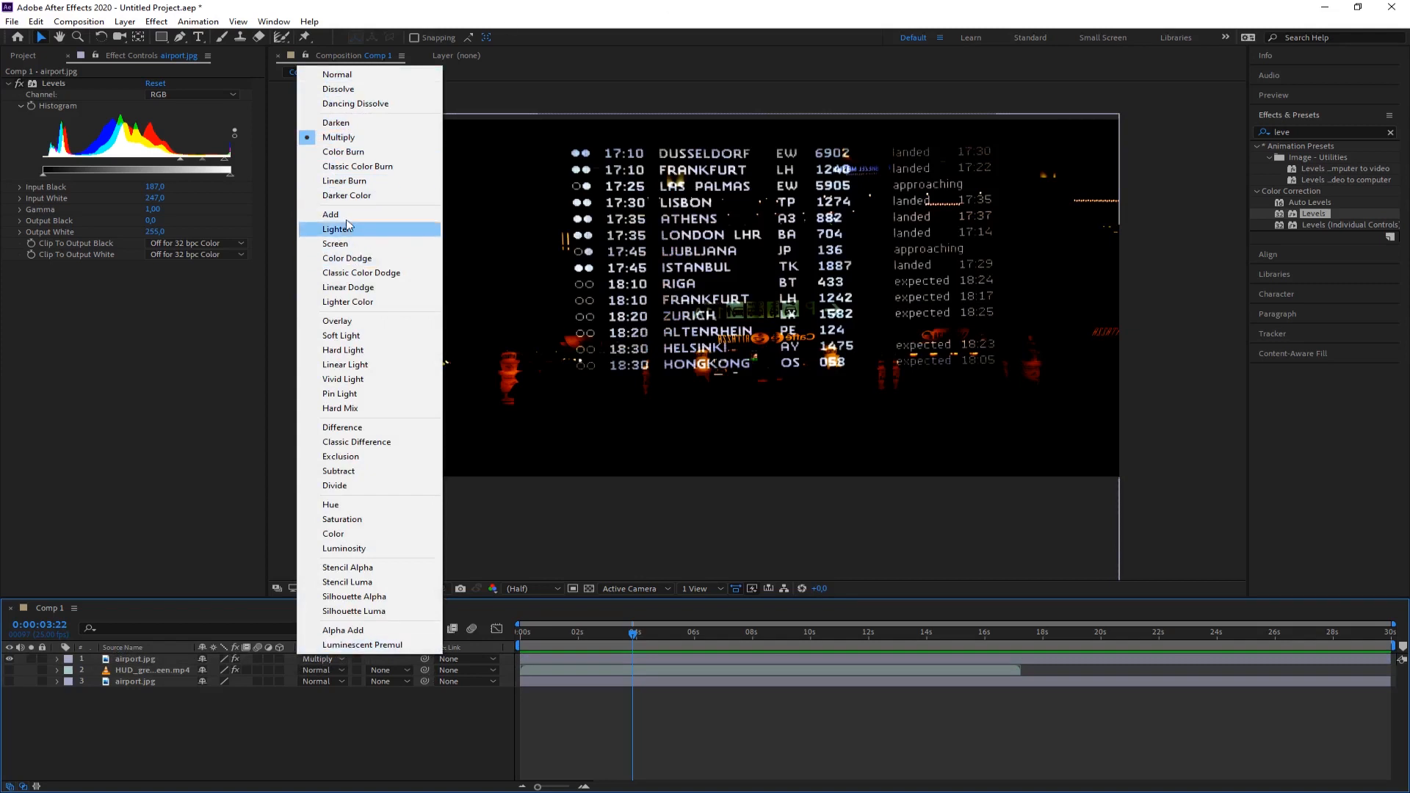
pyautogui.click(344, 323)
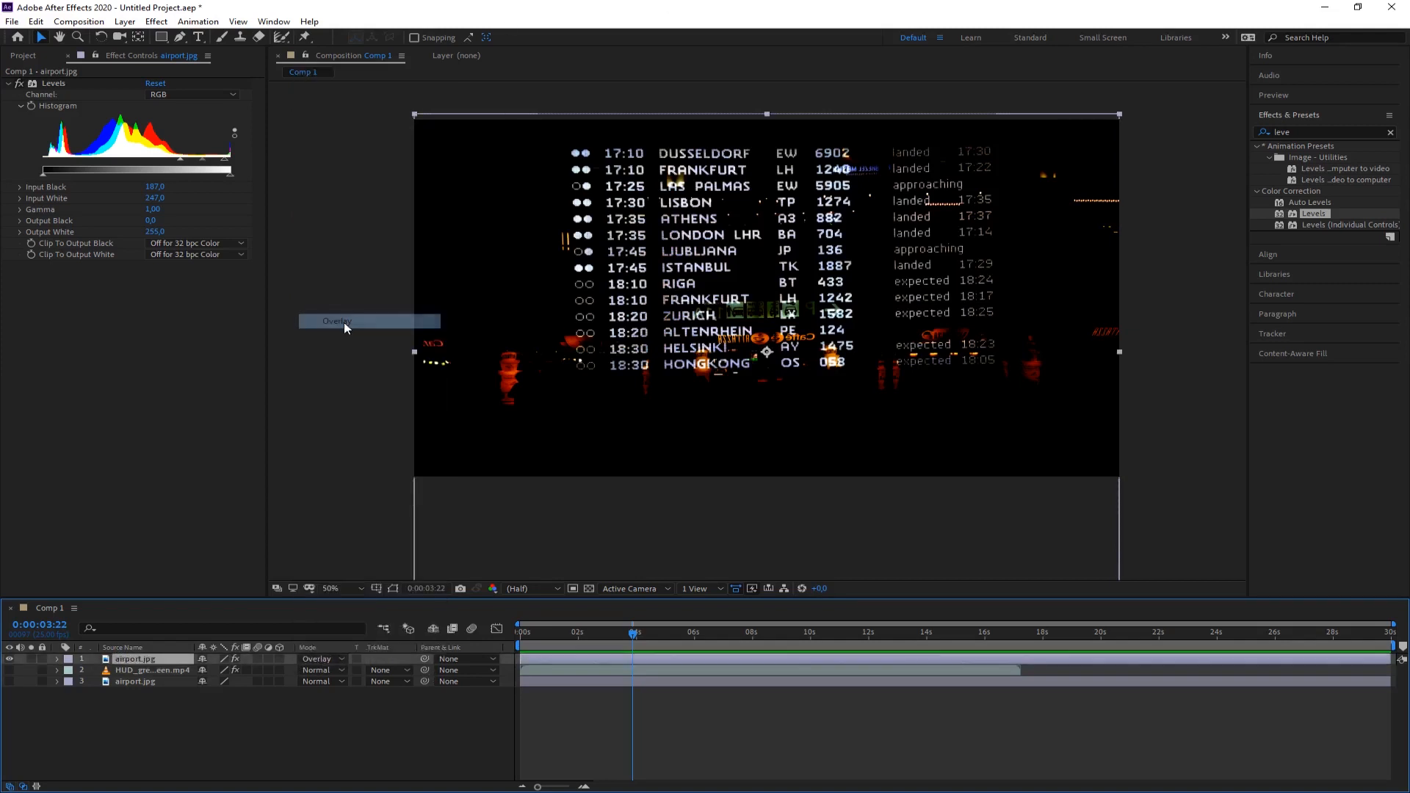
# - Show the HUD green-screen layer and the lower airport.jpg layer, and set the topmost airport.jpg layer's blending mode to Screen
pyautogui.click(10, 680)
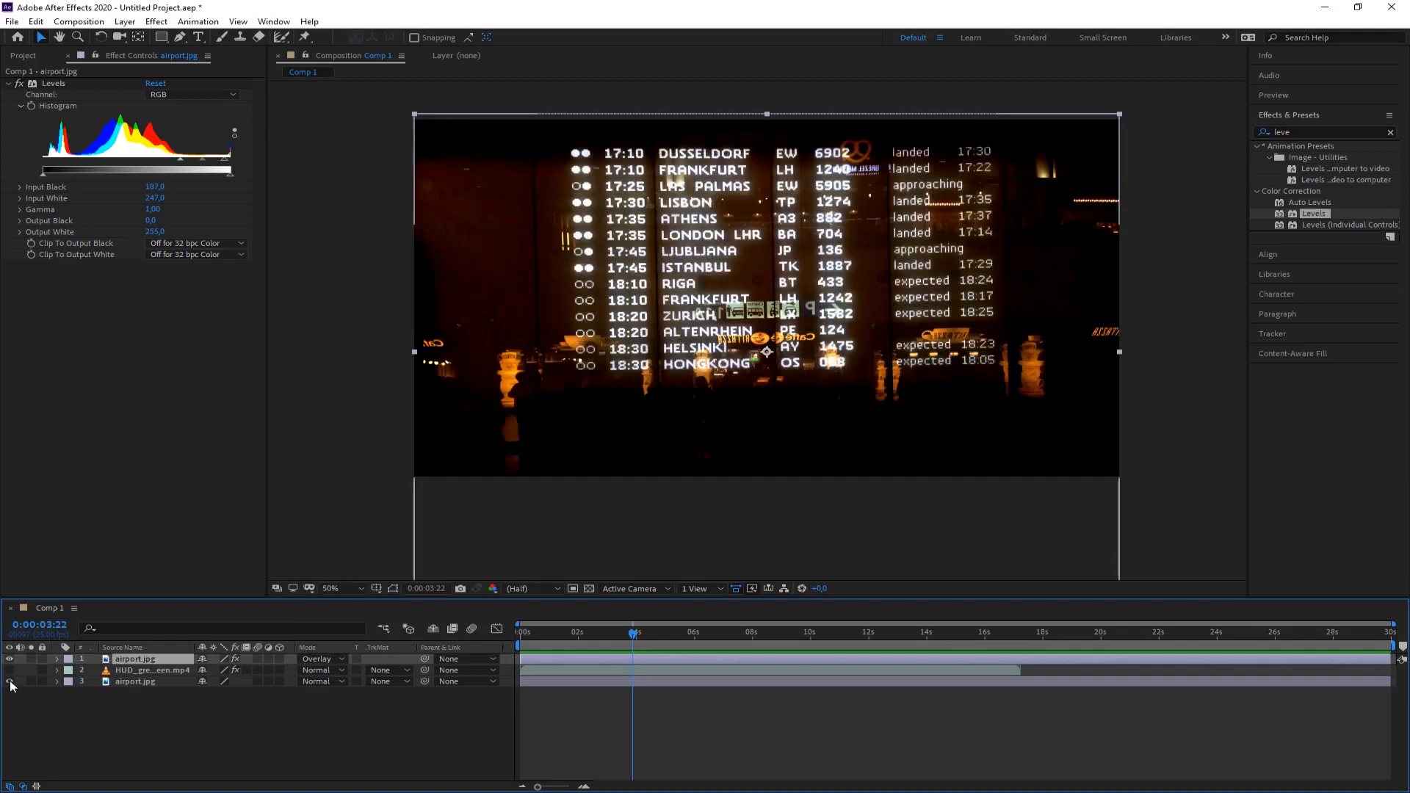
pyautogui.click(10, 670)
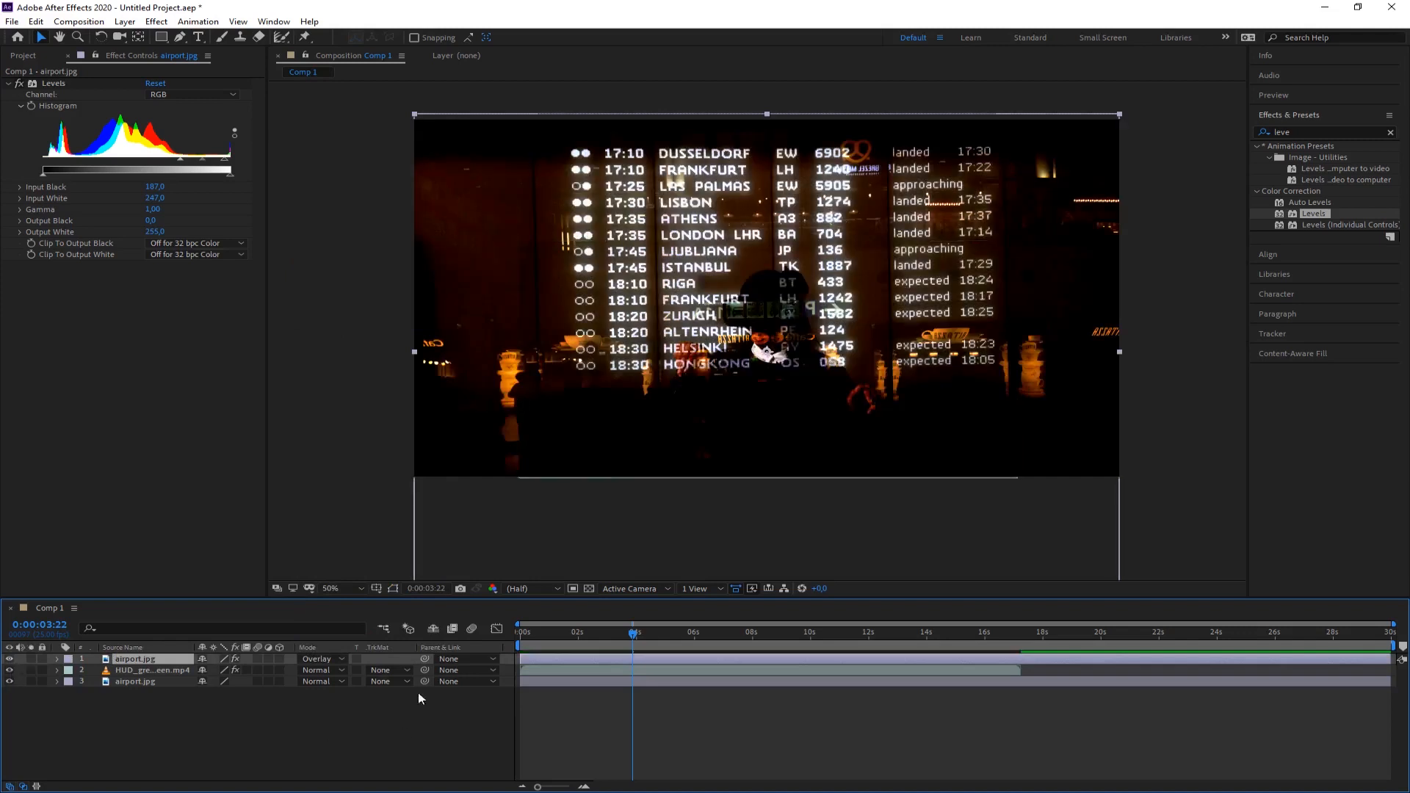
pyautogui.click(341, 659)
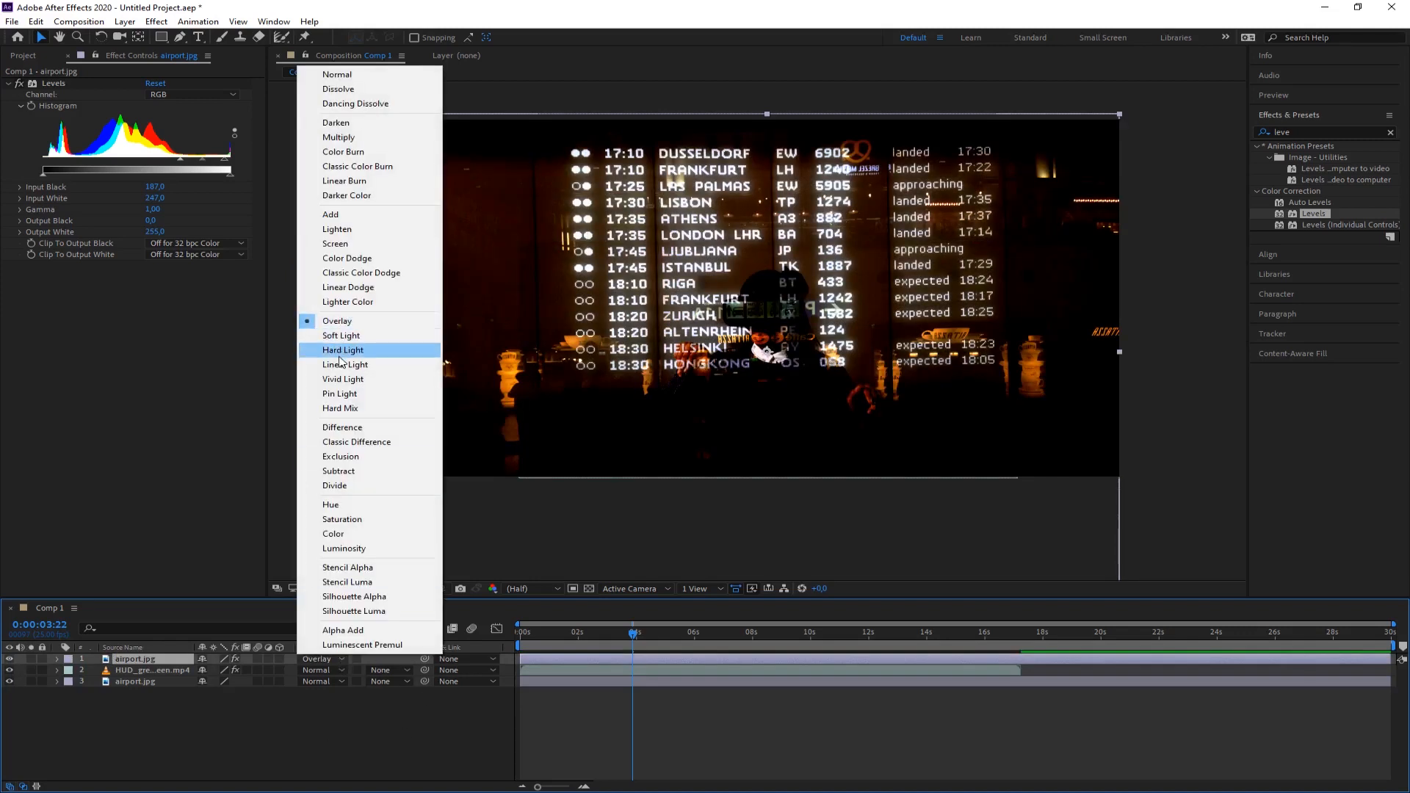
pyautogui.click(337, 247)
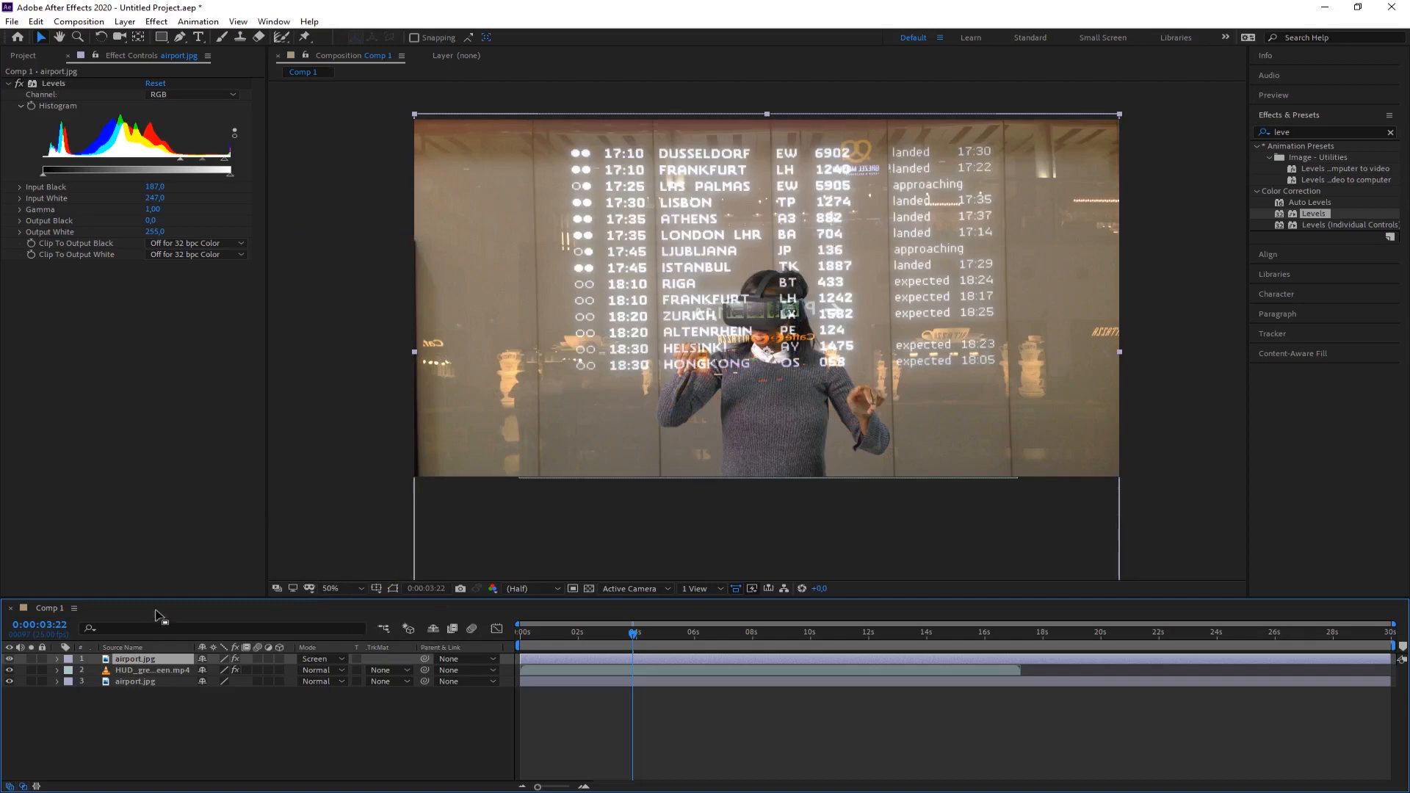
# - Shift the topmost airport.jpg layer down and to the left, and draw a rectangular mask around its flight table text
pyautogui.moveTo(782, 233); pyautogui.dragTo(701, 264)
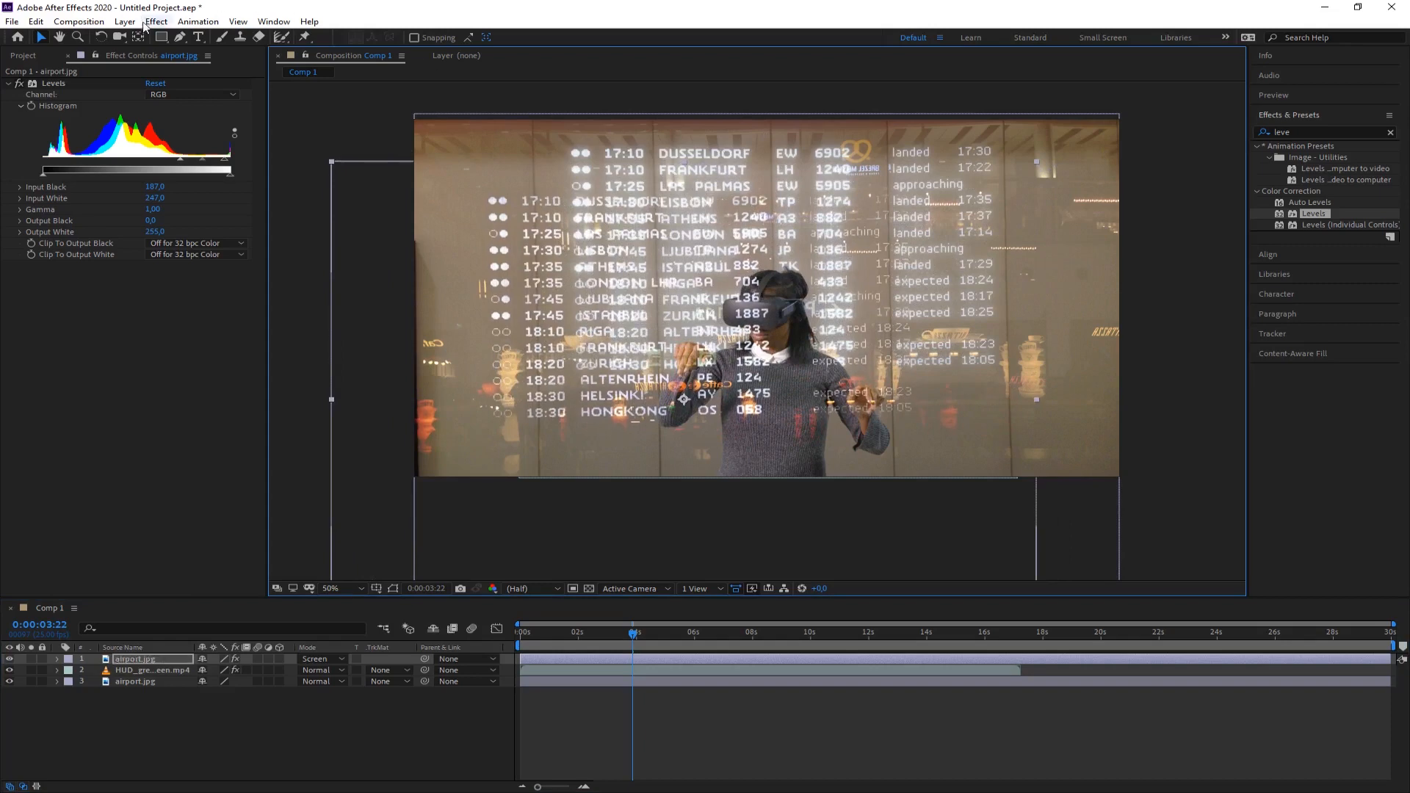
pyautogui.click(161, 37)
pyautogui.moveTo(516, 209)
pyautogui.mouseDown()
pyautogui.moveTo(727, 367)
pyautogui.moveTo(844, 412)
pyautogui.mouseUp()
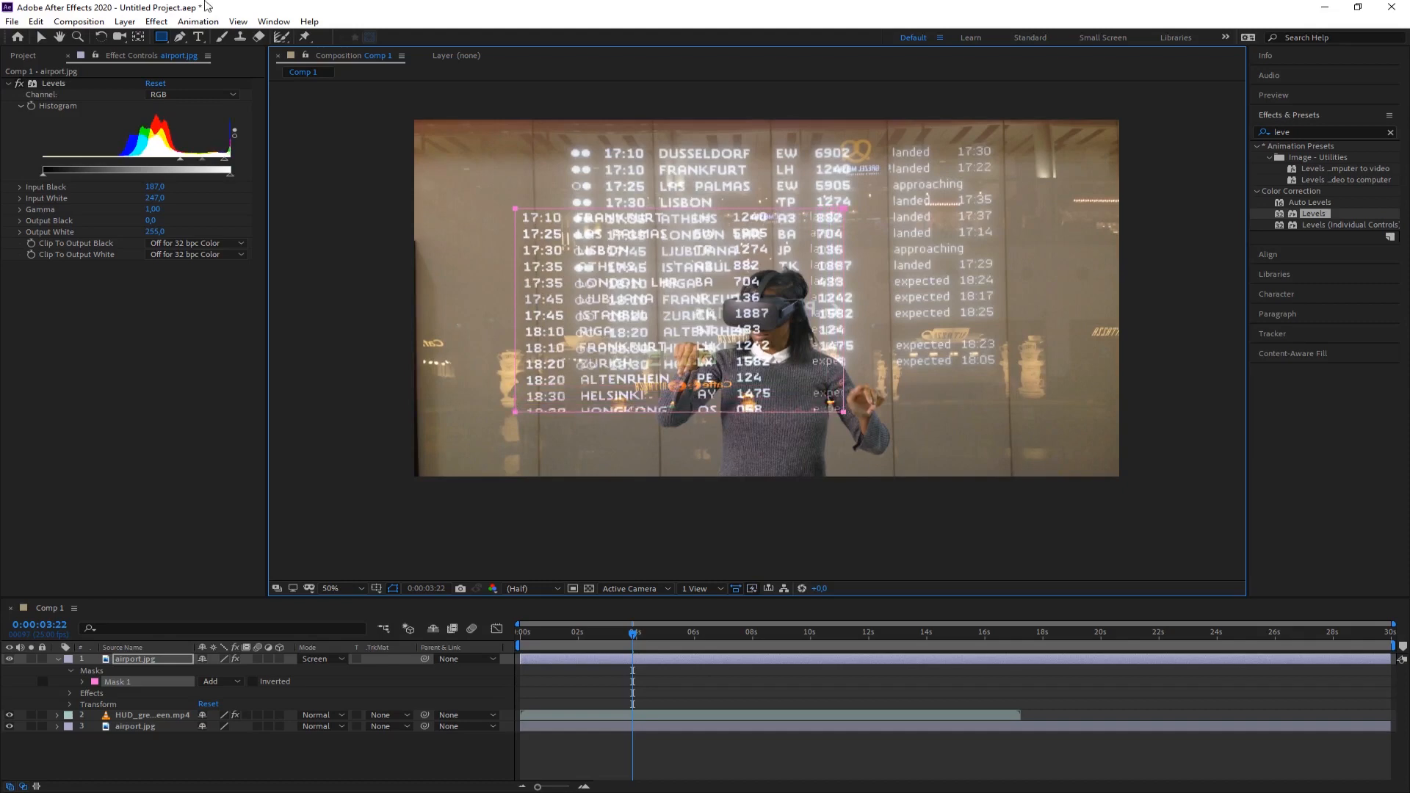
# - Feather the rectangular mask on the topmost airport.jpg layer by 97 pixels, then return to the Selection tool
pyautogui.click(82, 682)
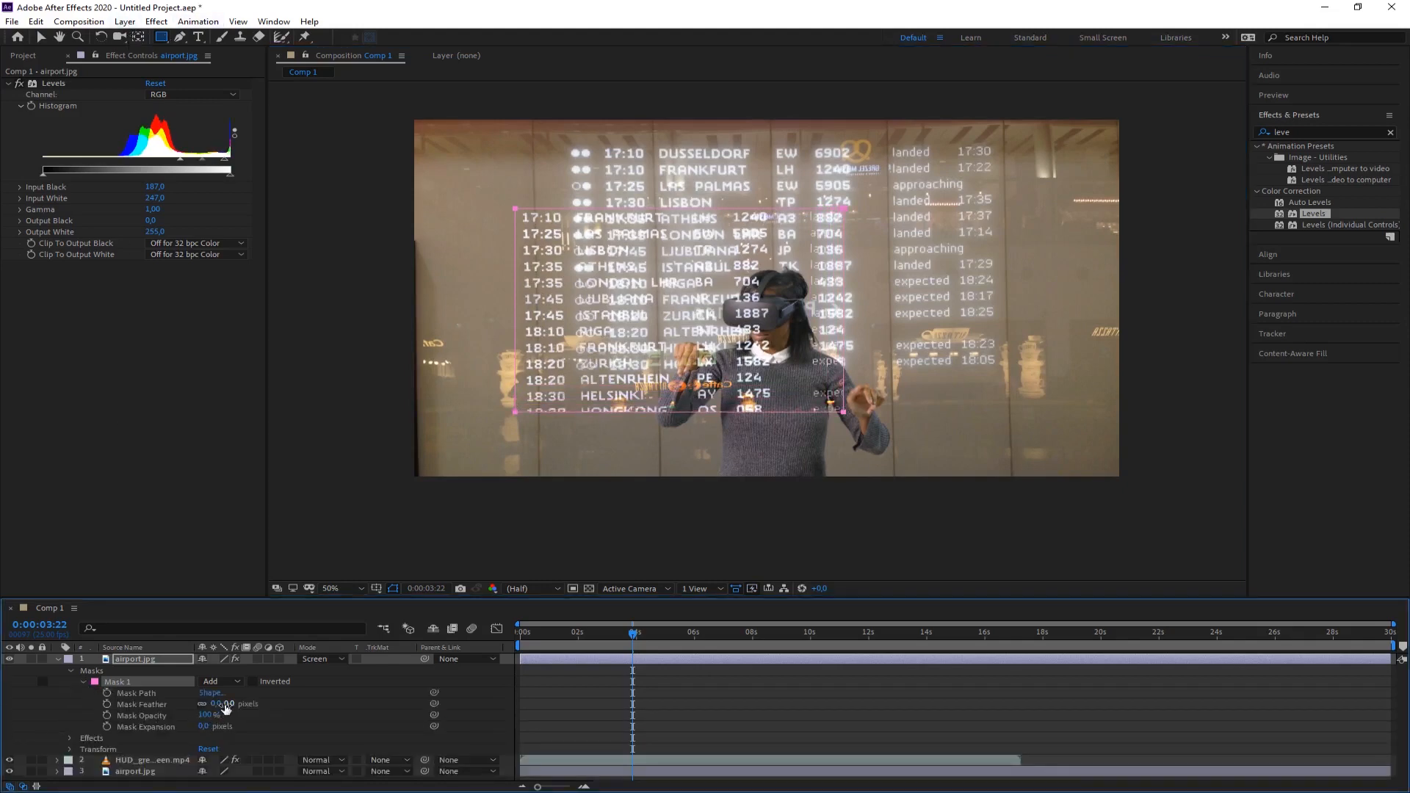
pyautogui.moveTo(218, 704); pyautogui.dragTo(296, 704)
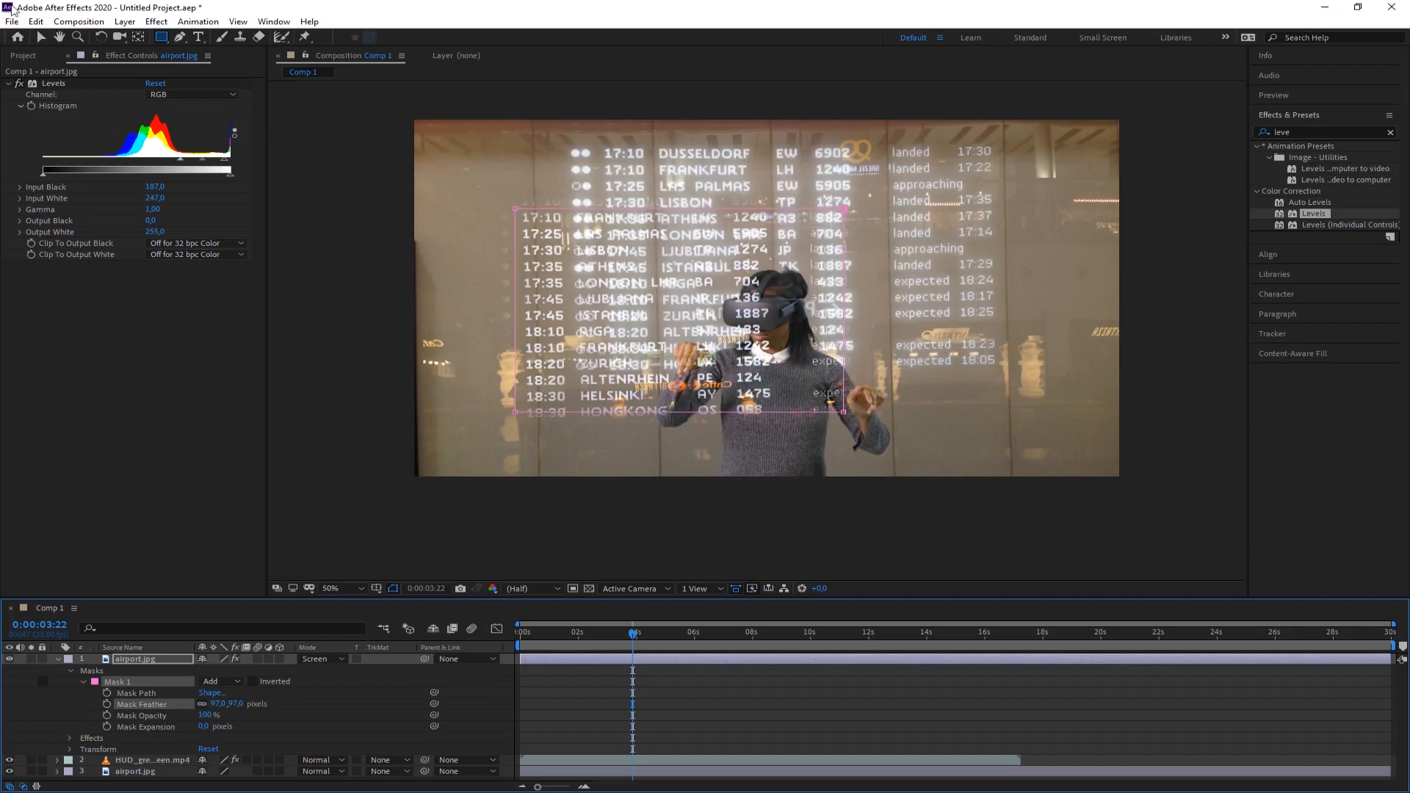
pyautogui.click(41, 36)
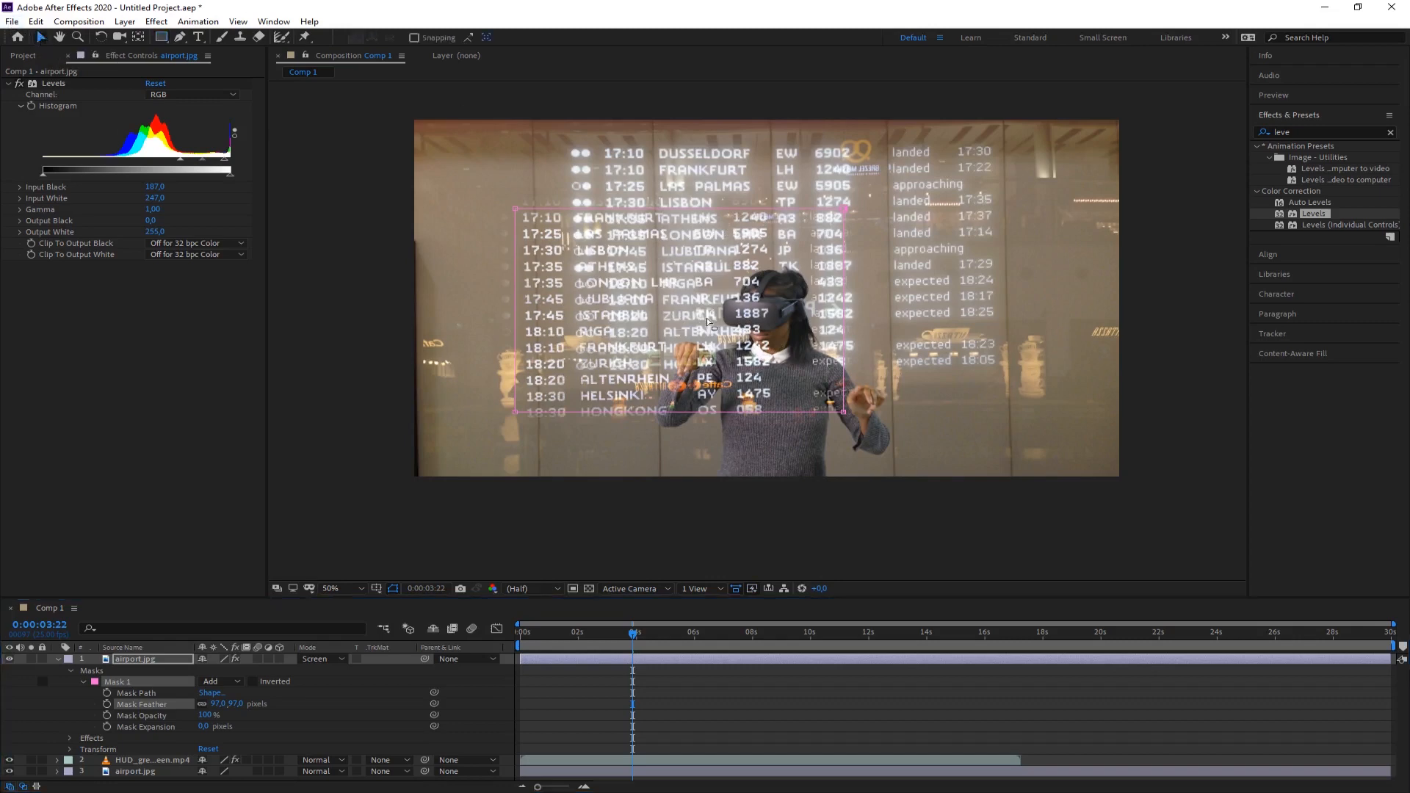
pyautogui.click(751, 324)
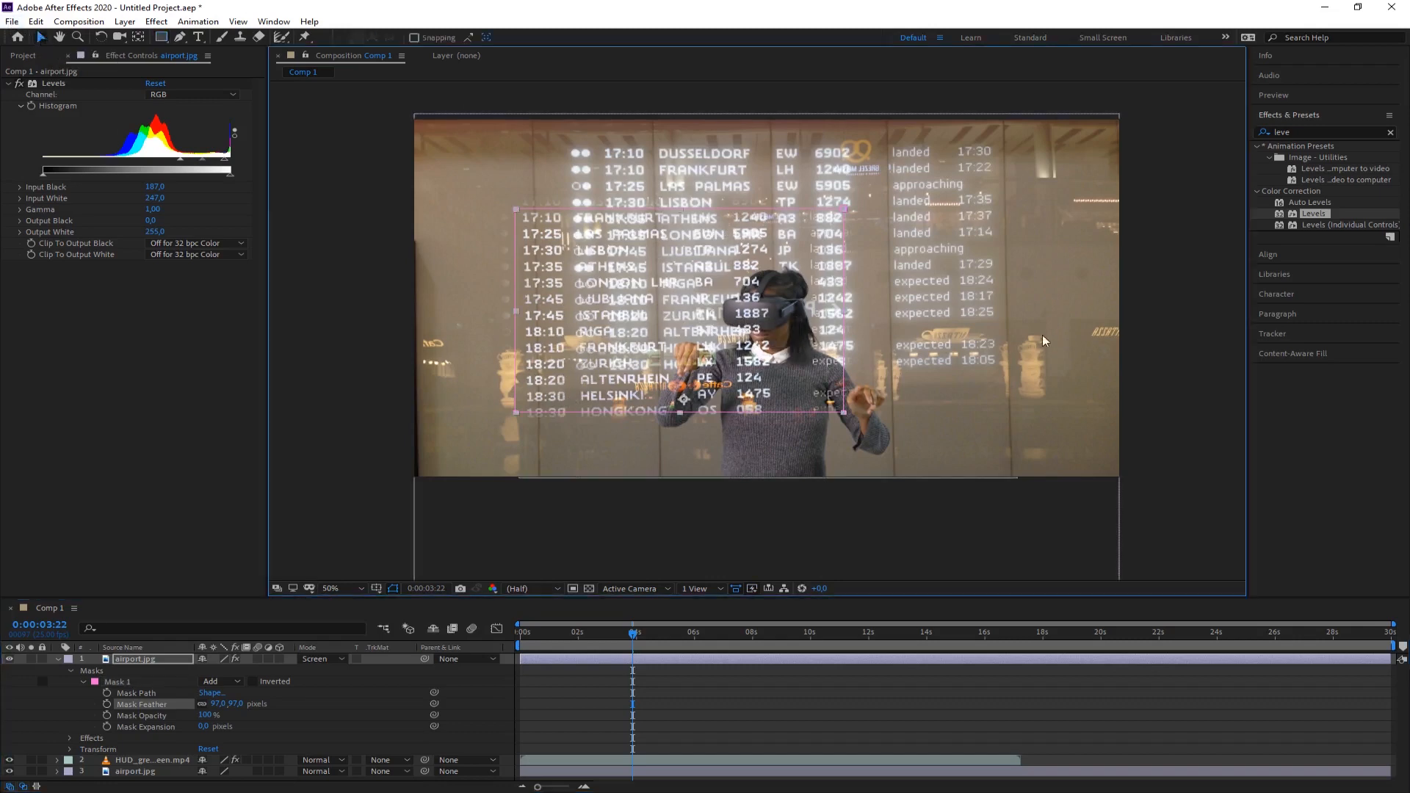
# - Scale the masked airport.jpg layer to 74%, set its vertical position to 888, and move the playhead to 0:00:04:06
pyautogui.click(123, 665)
pyautogui.press('s')
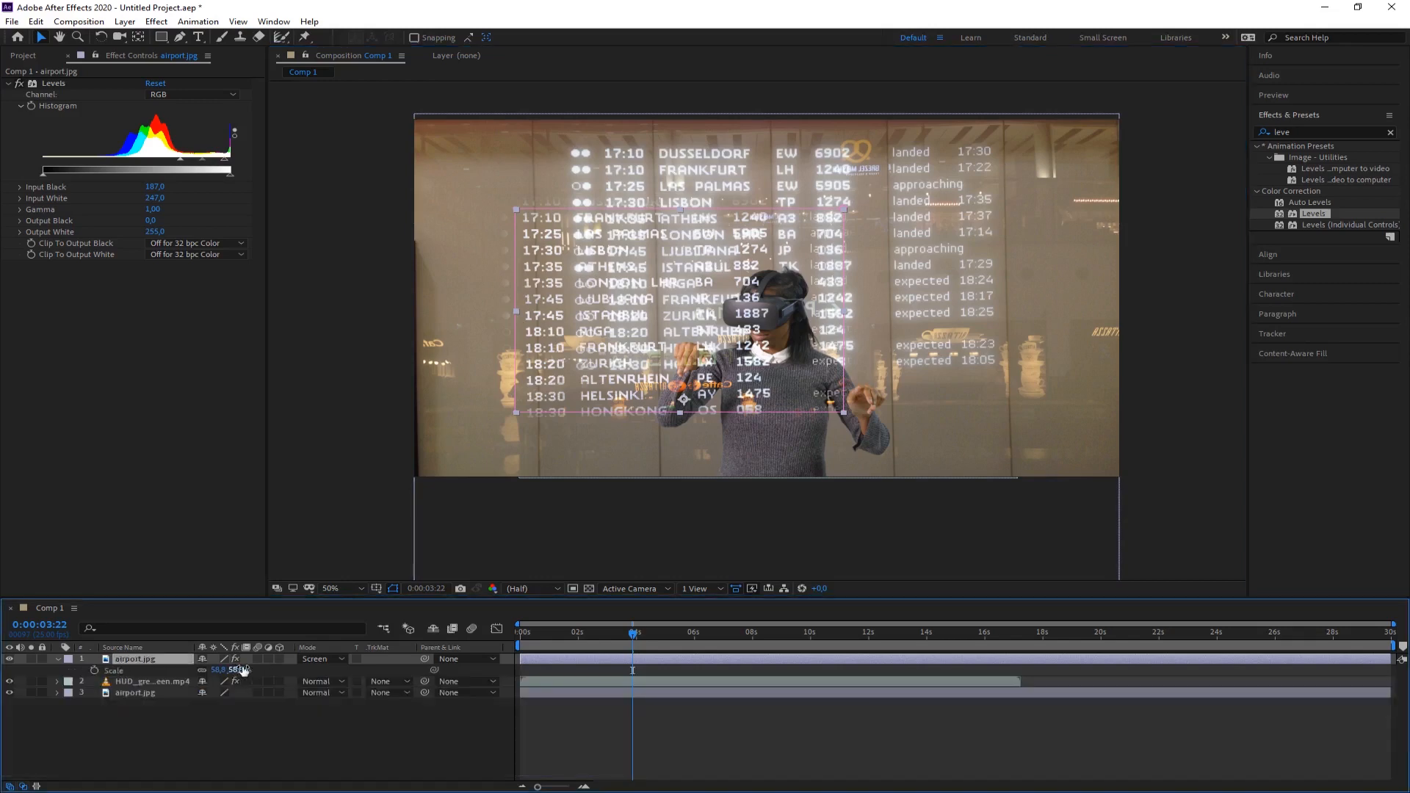
pyautogui.moveTo(235, 670)
pyautogui.mouseDown()
pyautogui.moveTo(279, 670)
pyautogui.moveTo(251, 674)
pyautogui.mouseUp()
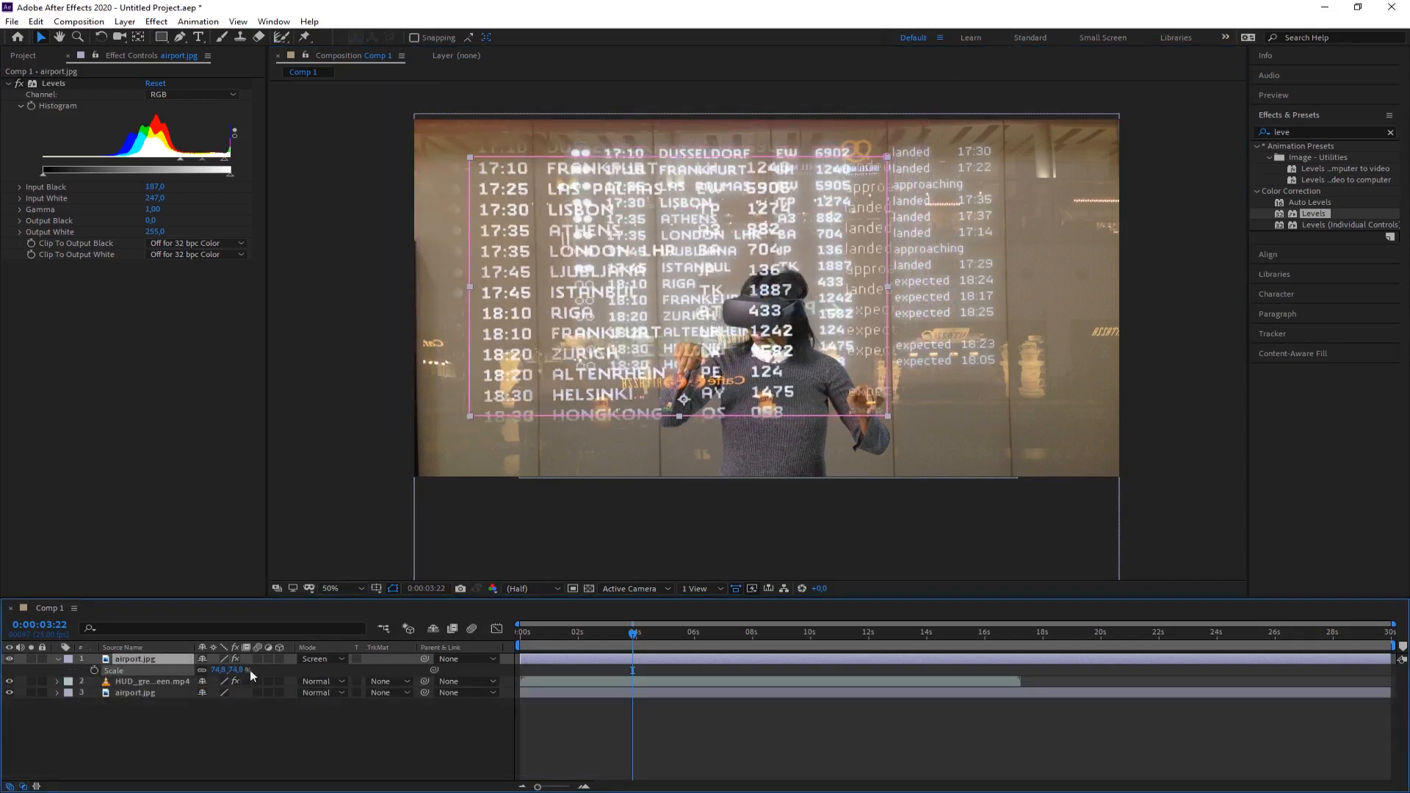
pyautogui.hotkey('ctrl', 's')
pyautogui.press('p')
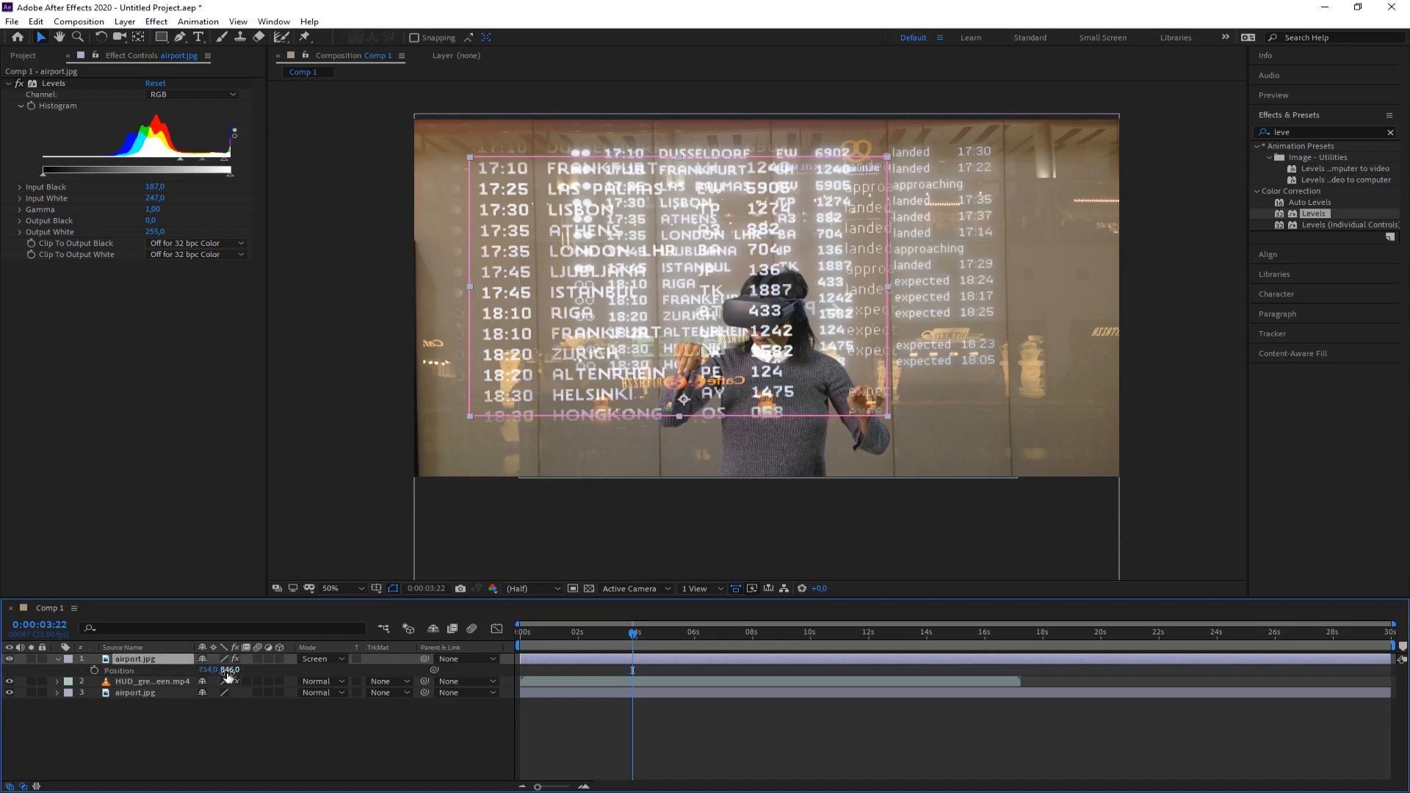
pyautogui.moveTo(232, 670); pyautogui.dragTo(177, 674)
pyautogui.moveTo(632, 637)
pyautogui.mouseDown()
pyautogui.moveTo(613, 640)
pyautogui.moveTo(643, 639)
pyautogui.mouseUp()
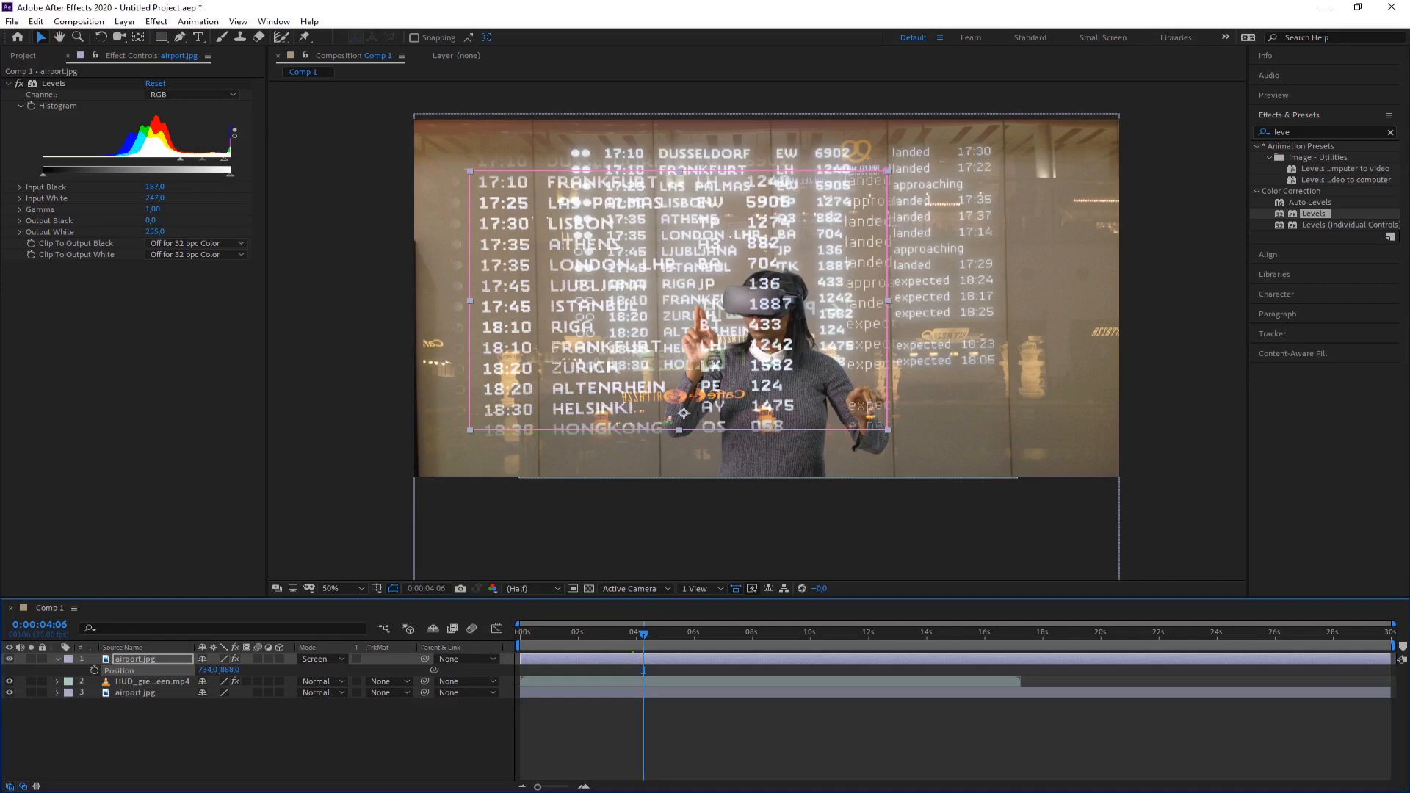
# - Delete all footage items and Comp 1 from the project
pyautogui.click(26, 57)
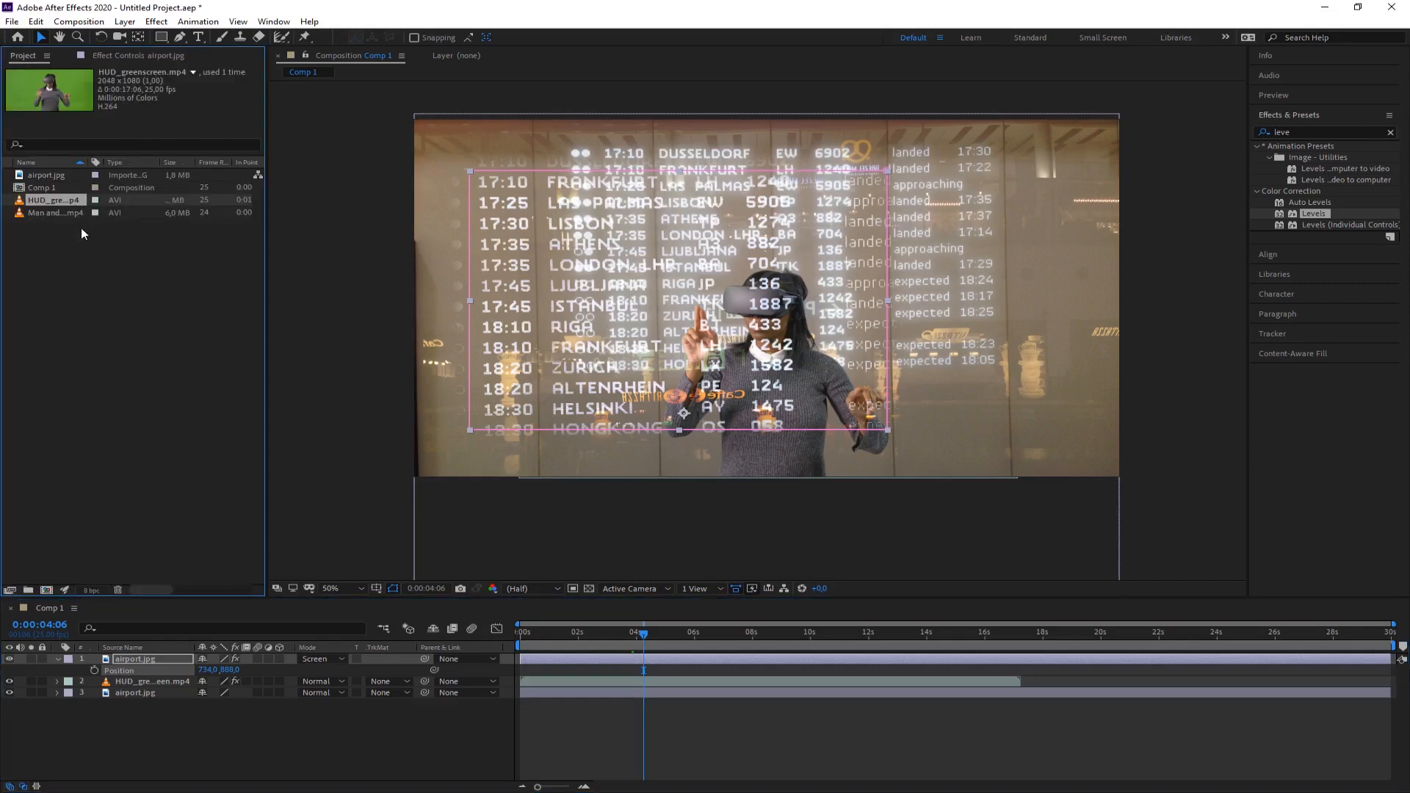
pyautogui.moveTo(86, 239); pyautogui.dragTo(32, 179)
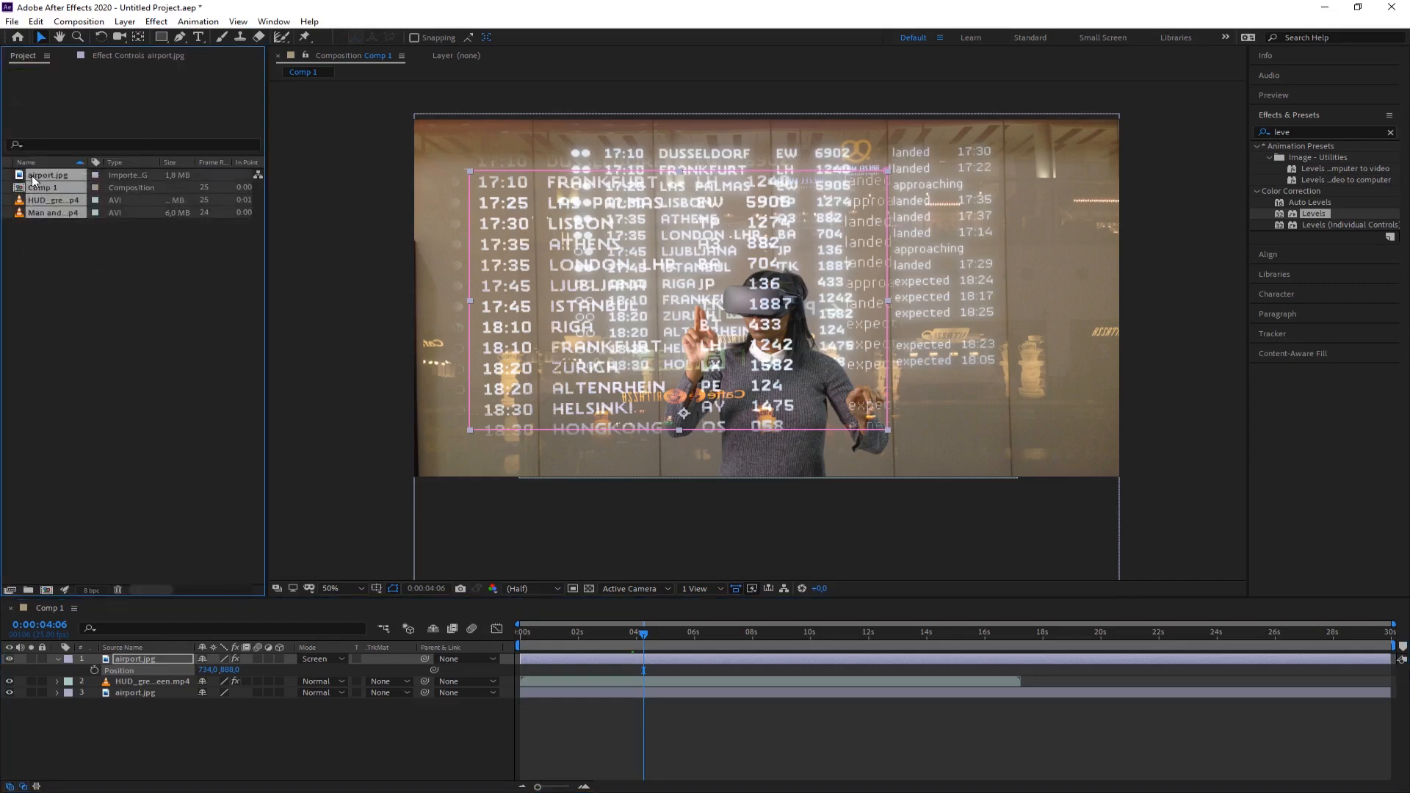
pyautogui.press('Delete')
pyautogui.click(779, 420)
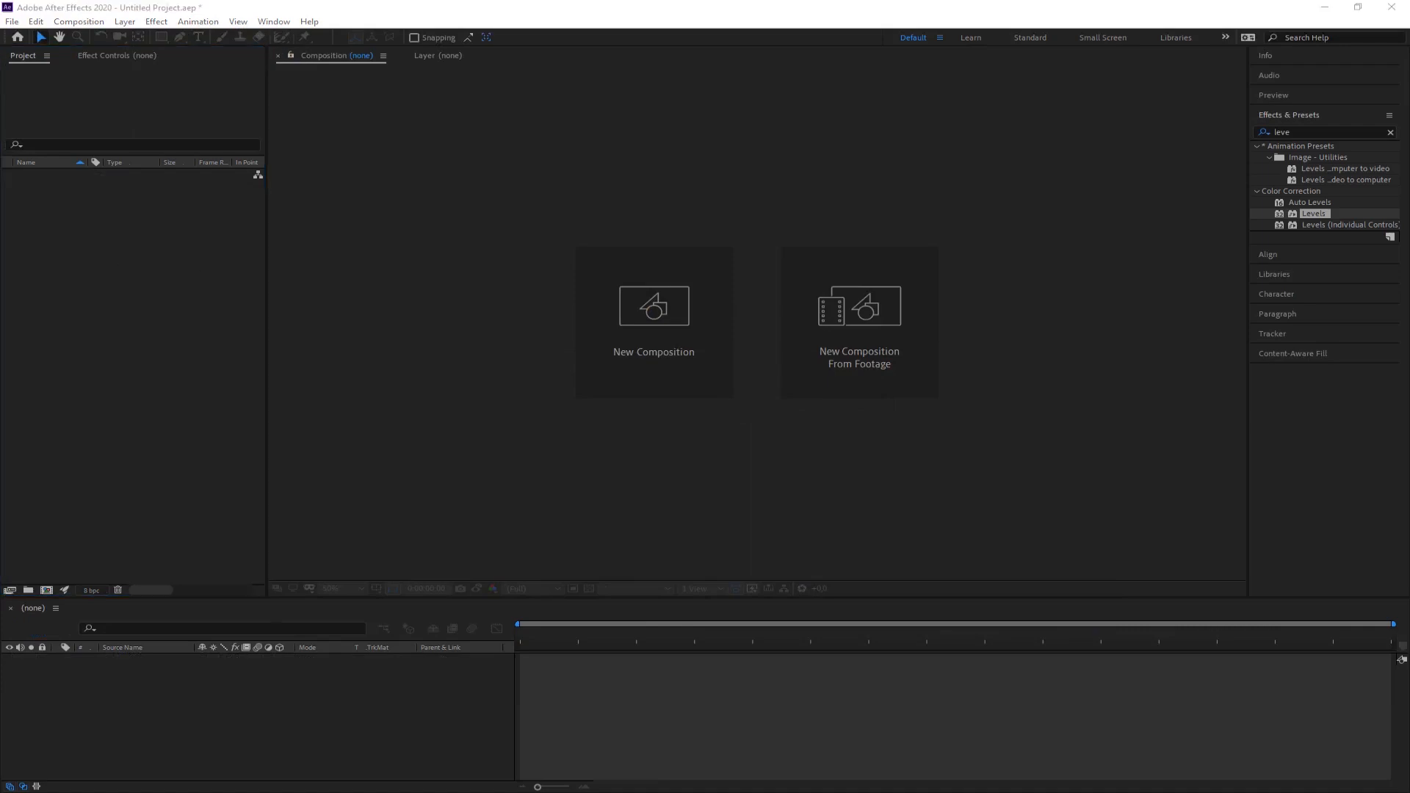
# - Import train.mp4, create a composition from it, and scrub through the footage back to its first frame
pyautogui.moveTo(0, 343); pyautogui.dragTo(97, 343)
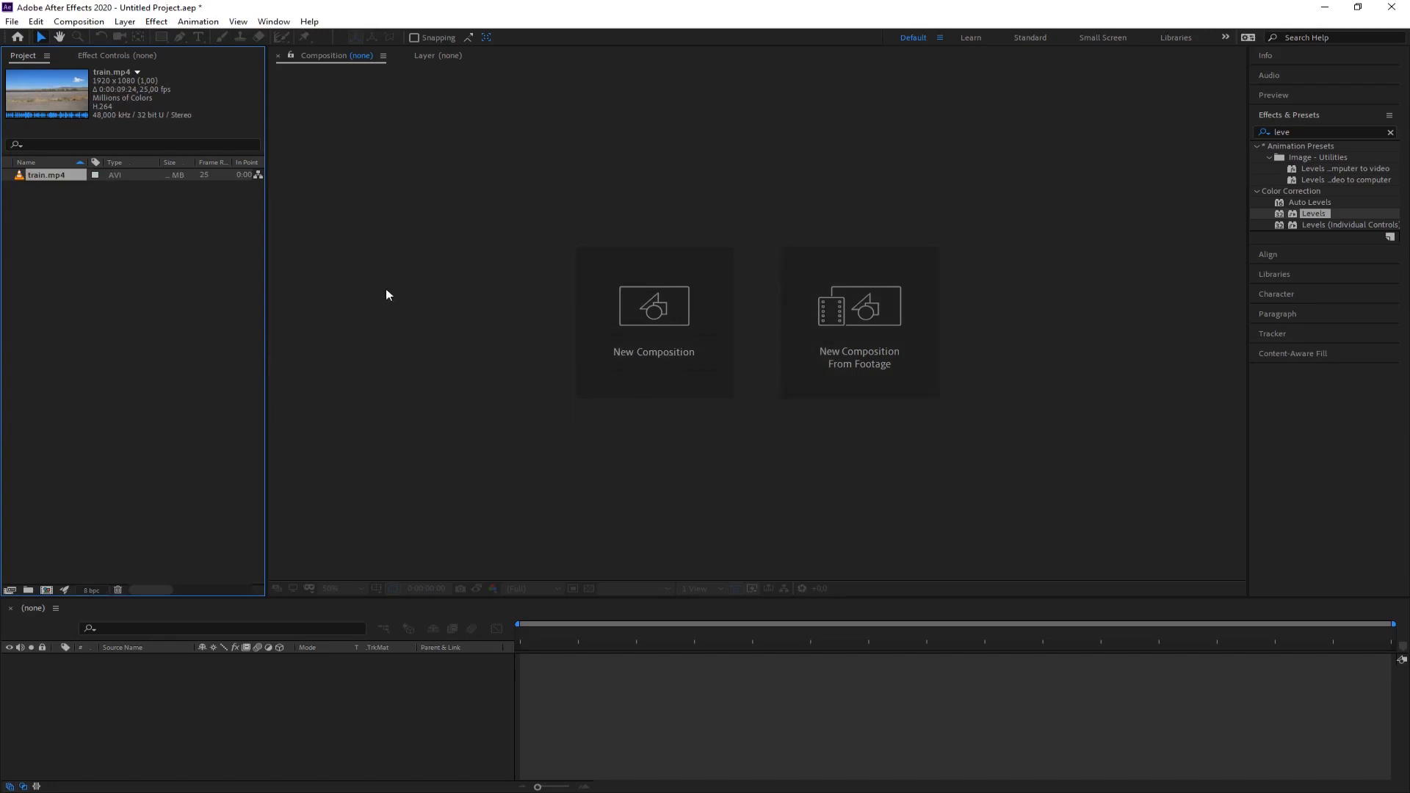
pyautogui.moveTo(30, 174); pyautogui.dragTo(44, 589)
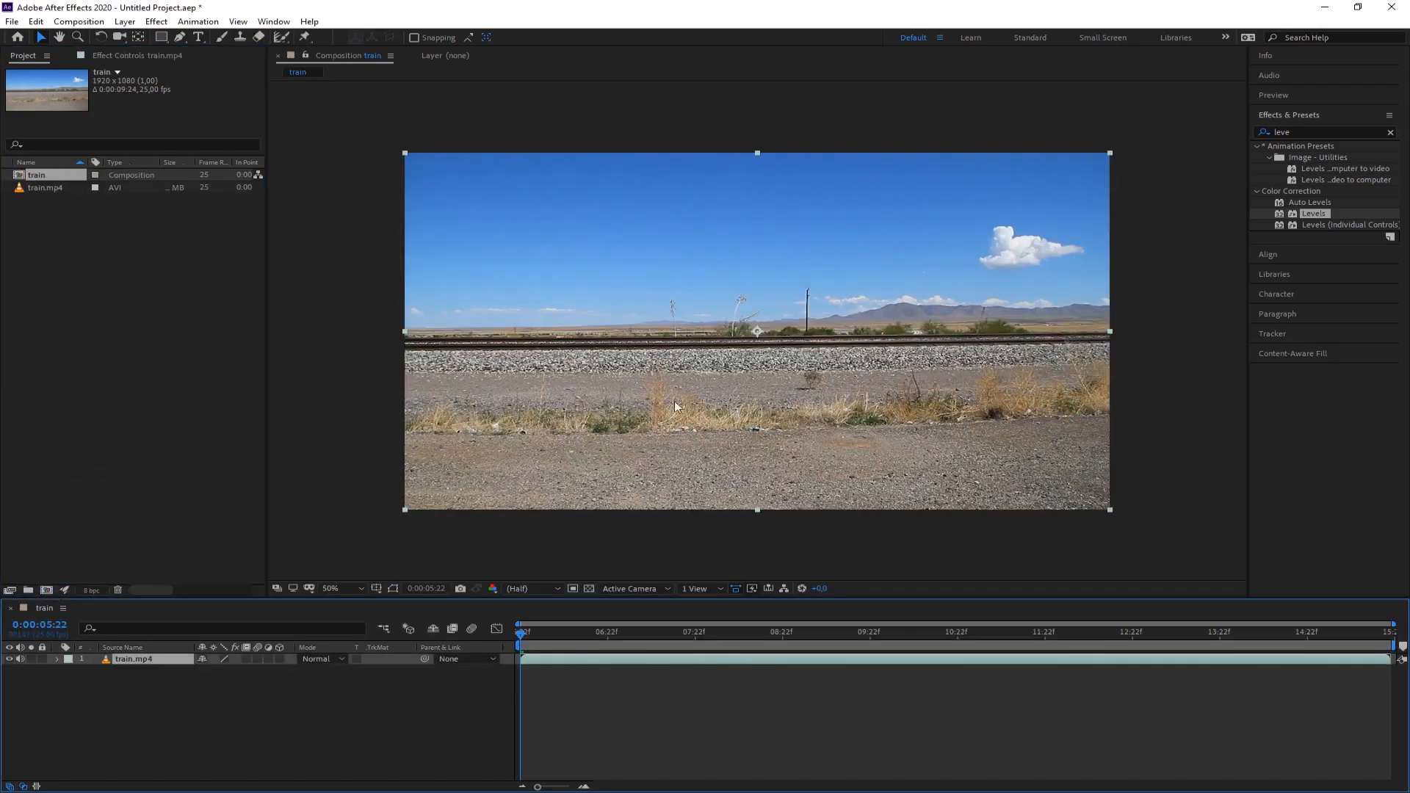
pyautogui.moveTo(532, 638); pyautogui.dragTo(561, 641)
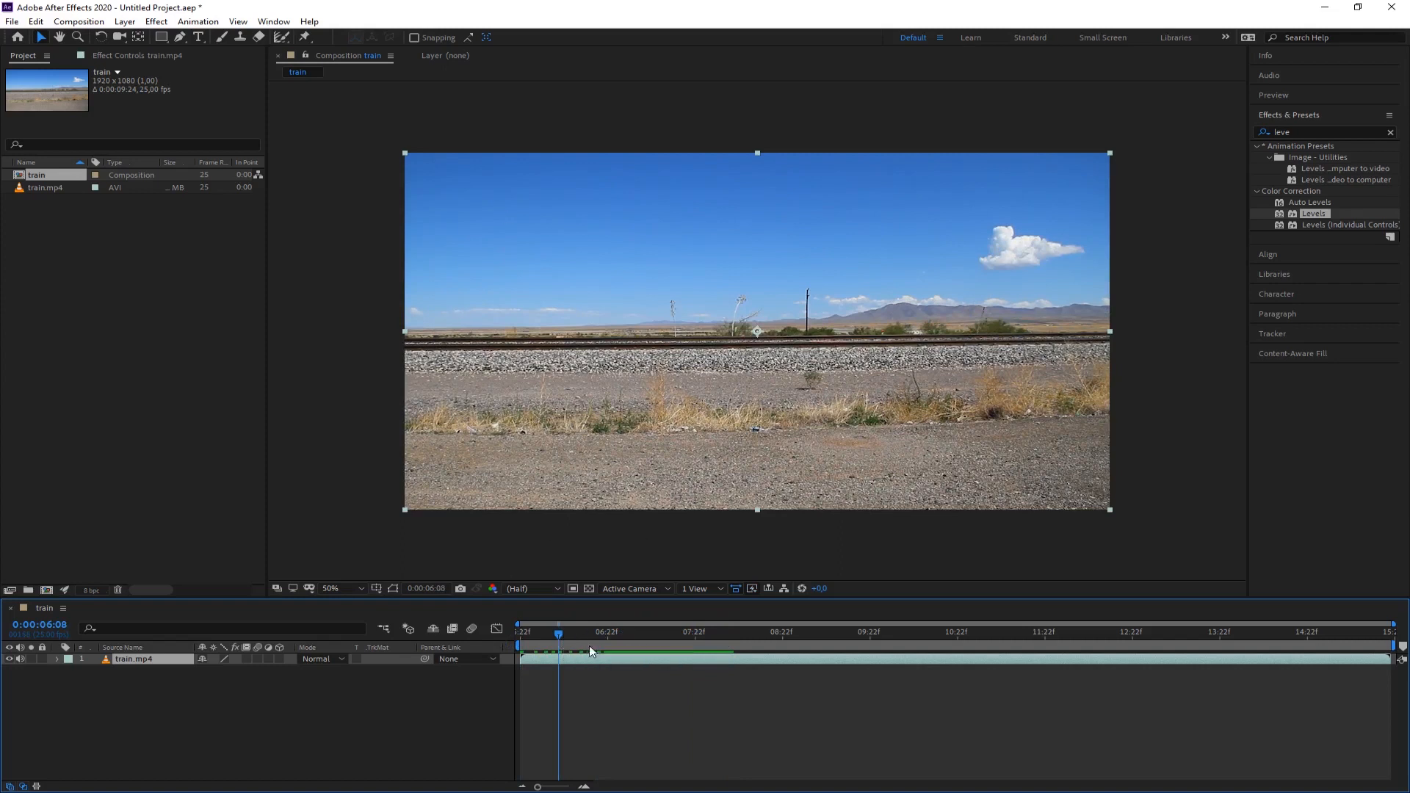
pyautogui.moveTo(559, 637); pyautogui.dragTo(530, 636)
pyautogui.moveTo(531, 633); pyautogui.dragTo(686, 654)
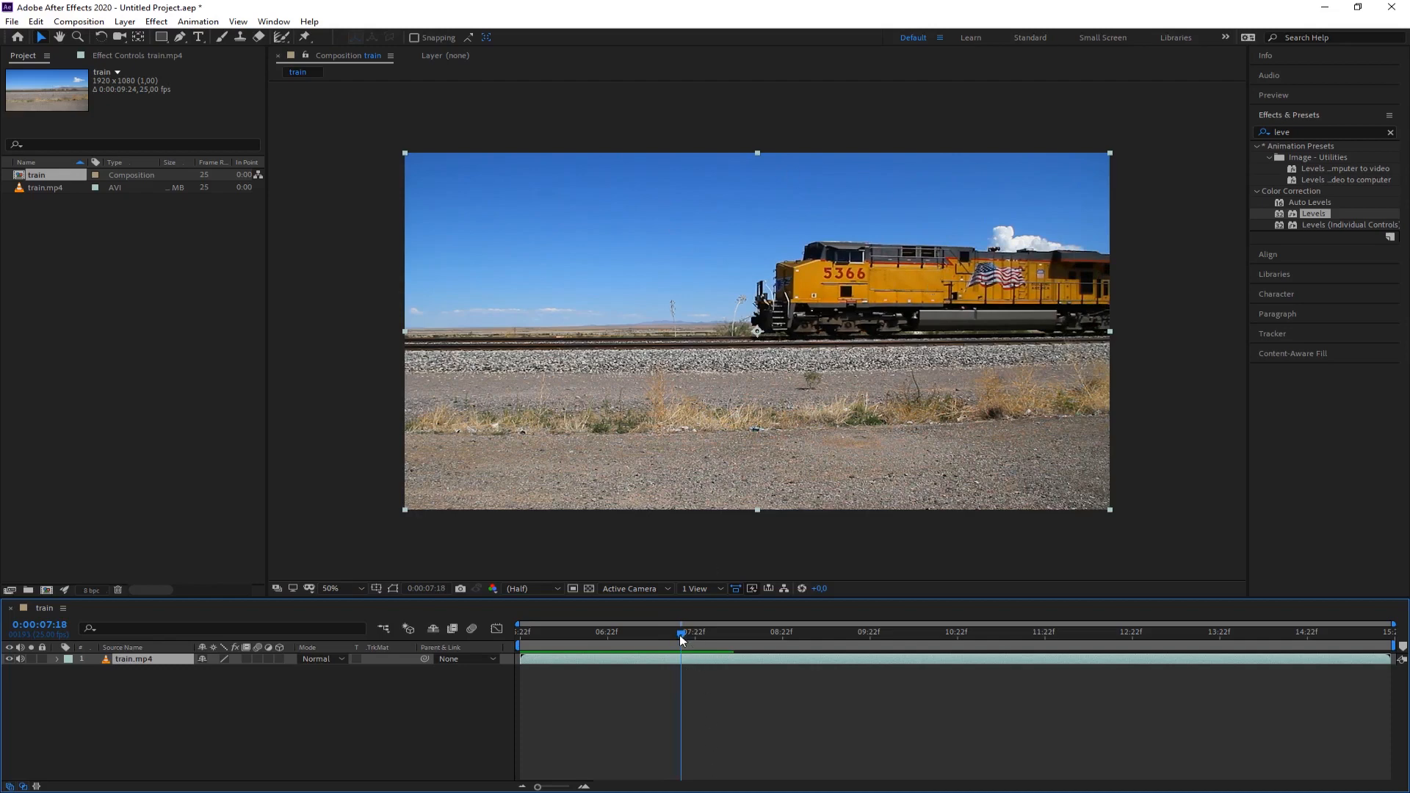
pyautogui.moveTo(680, 634); pyautogui.dragTo(434, 629)
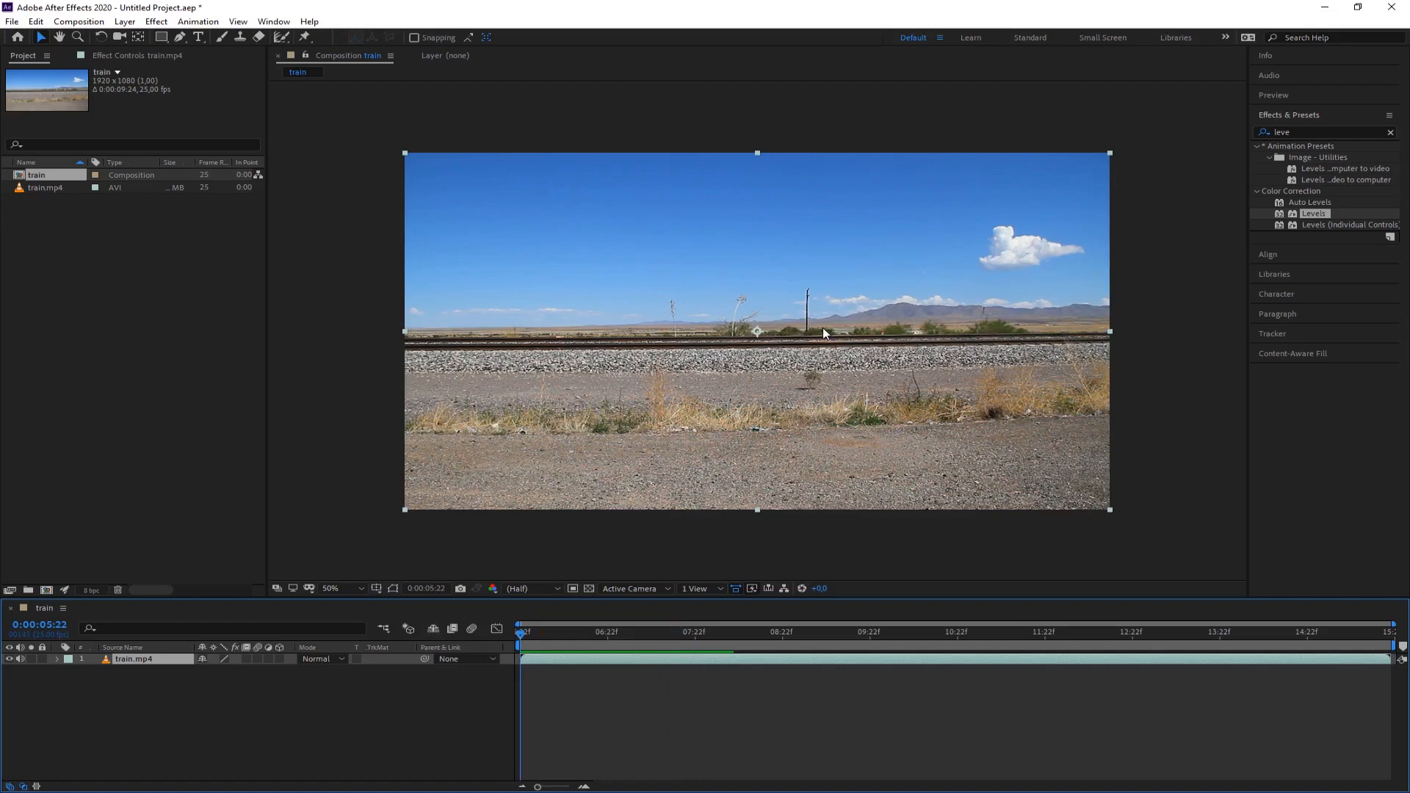
# - Find the Difference Matte effect and apply it to the train.mp4 layer
pyautogui.click(1315, 131)
pyautogui.write('difff')
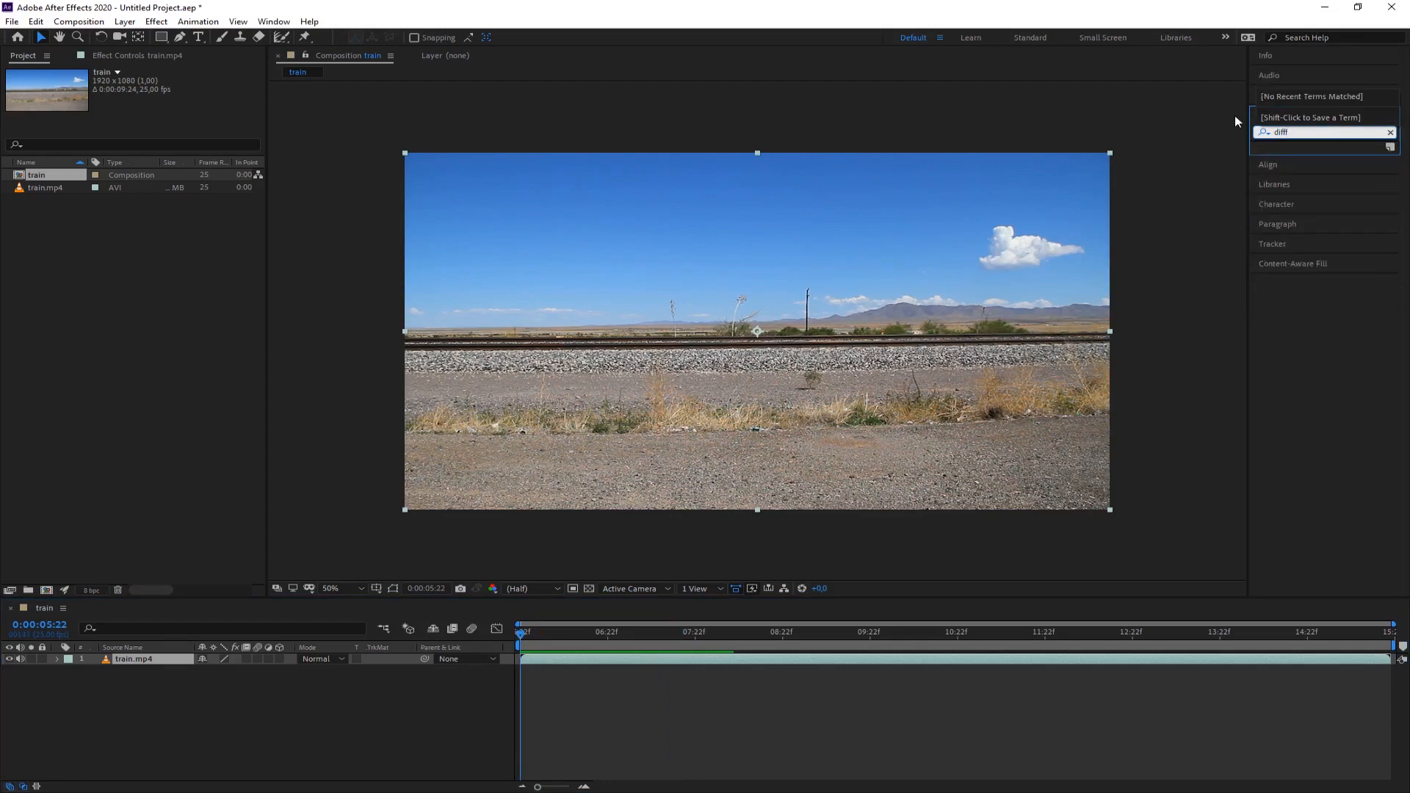
pyautogui.press('BackSpace')
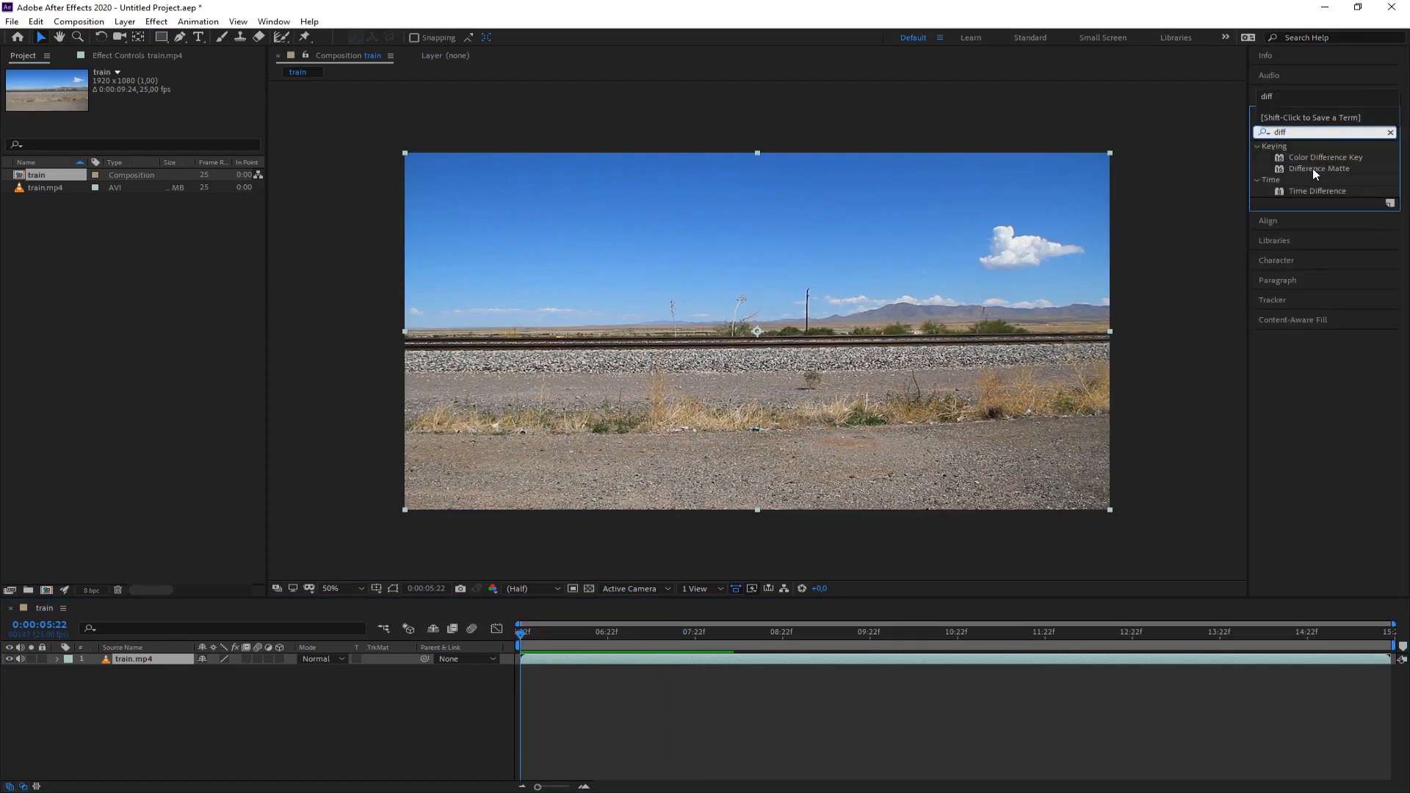
pyautogui.moveTo(1312, 169); pyautogui.dragTo(134, 661)
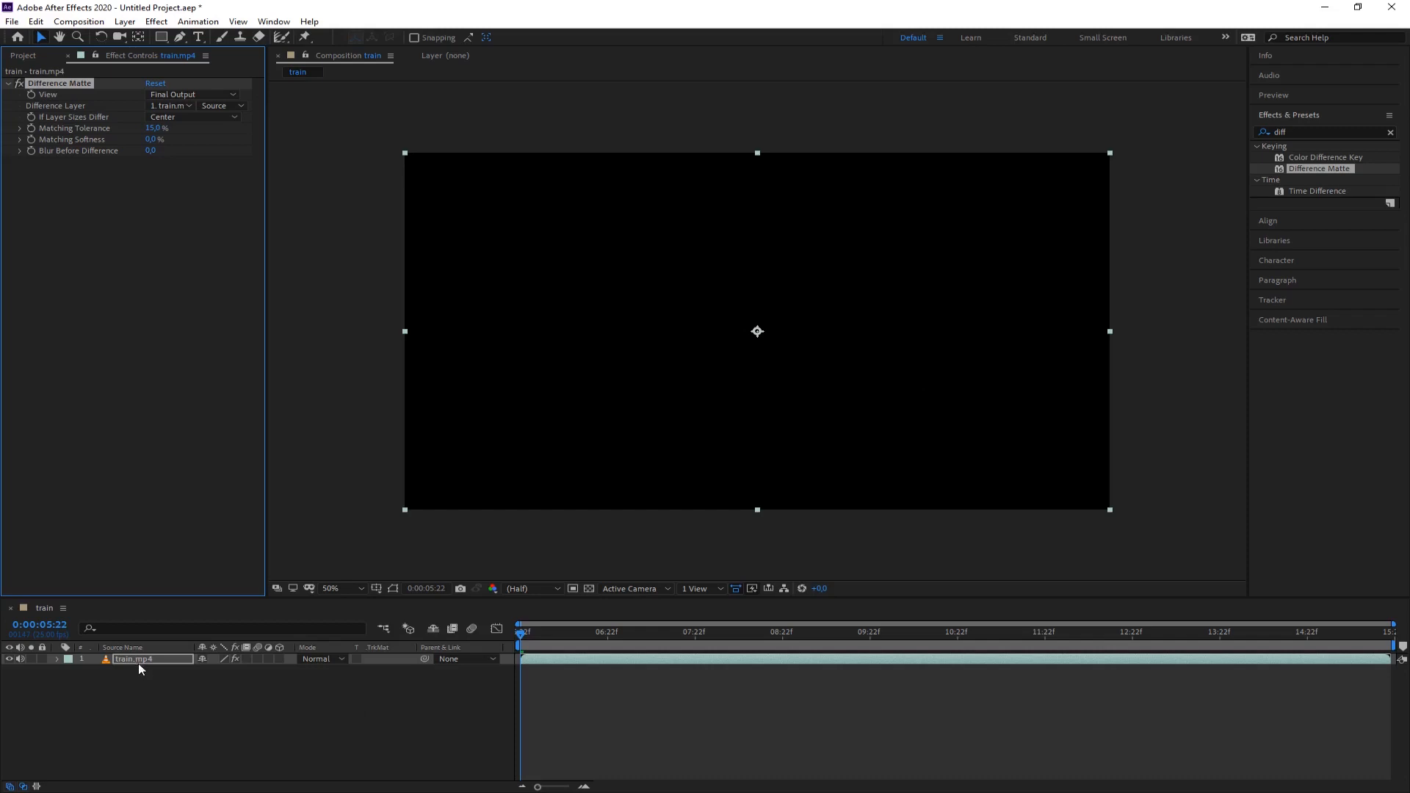
pyautogui.click(153, 704)
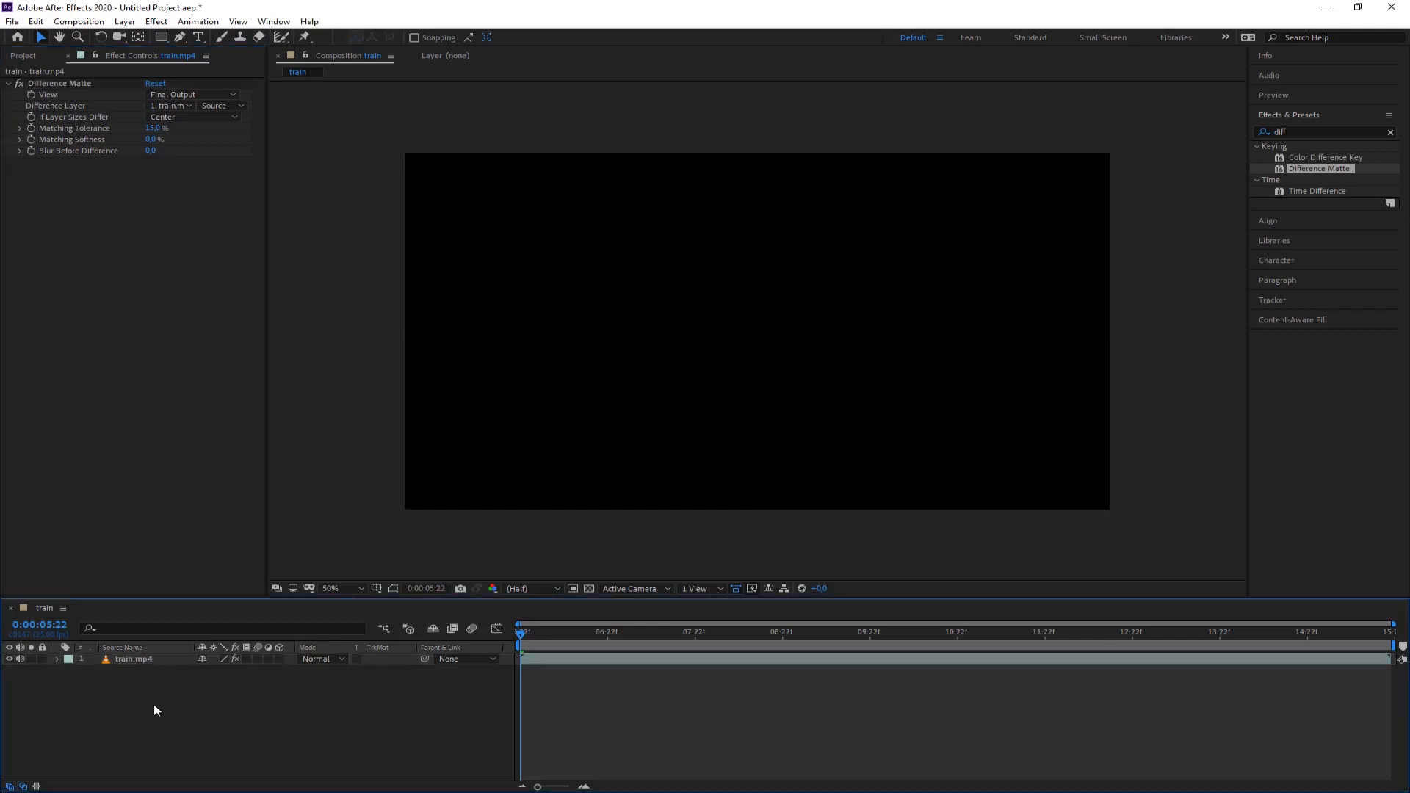
# - Add a second train.mp4 layer beneath the first, hide it, and select the layer carrying the Difference Matte
pyautogui.click(24, 56)
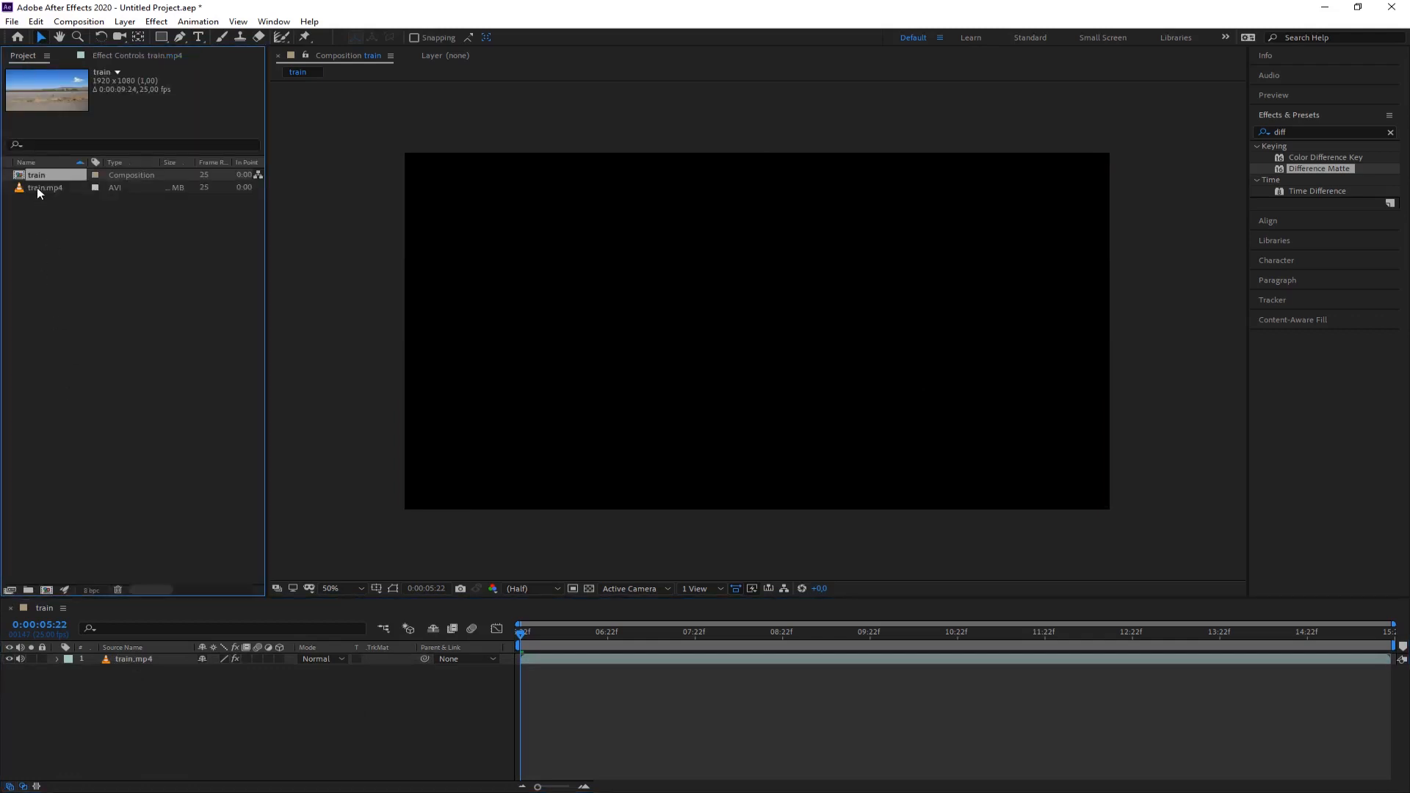
pyautogui.moveTo(36, 188); pyautogui.dragTo(126, 756)
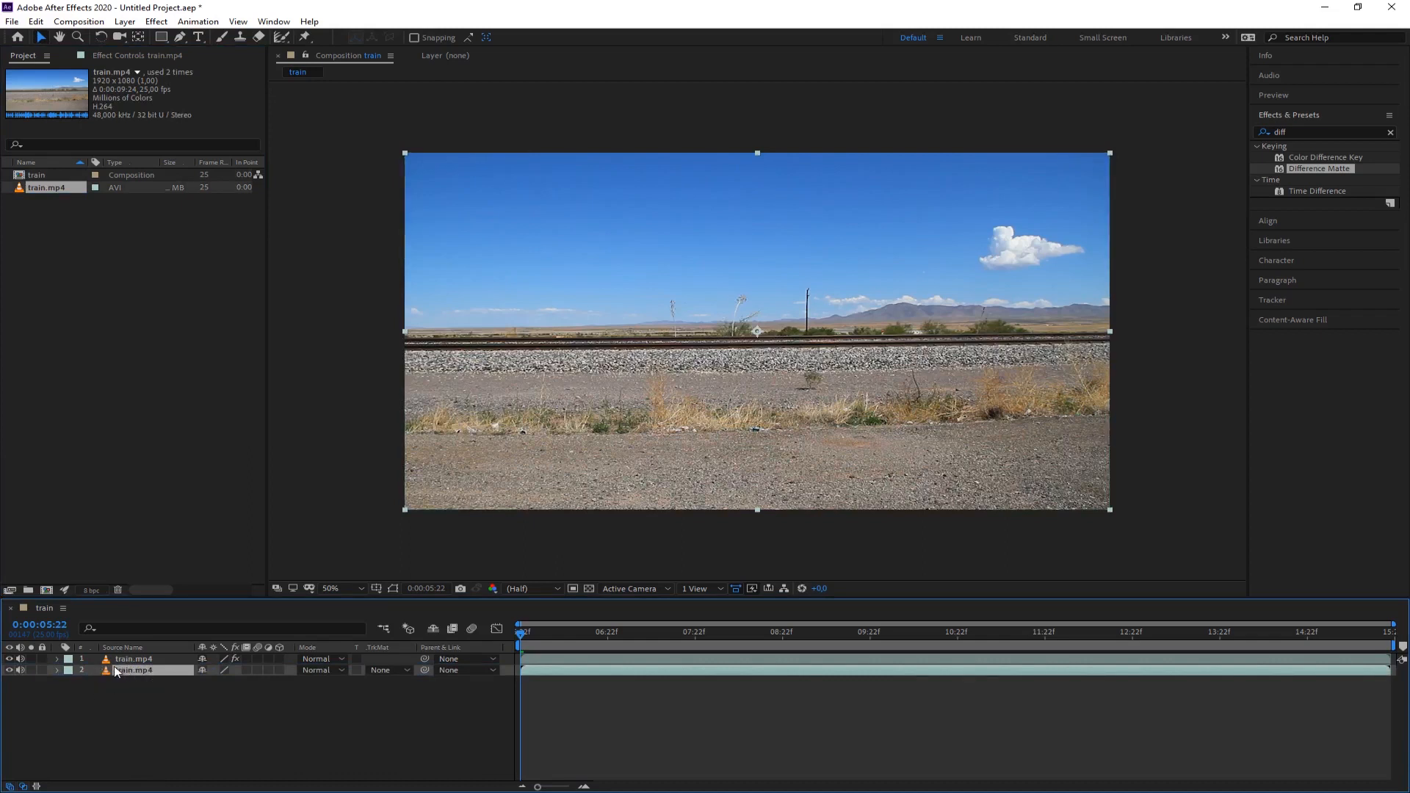
pyautogui.click(8, 670)
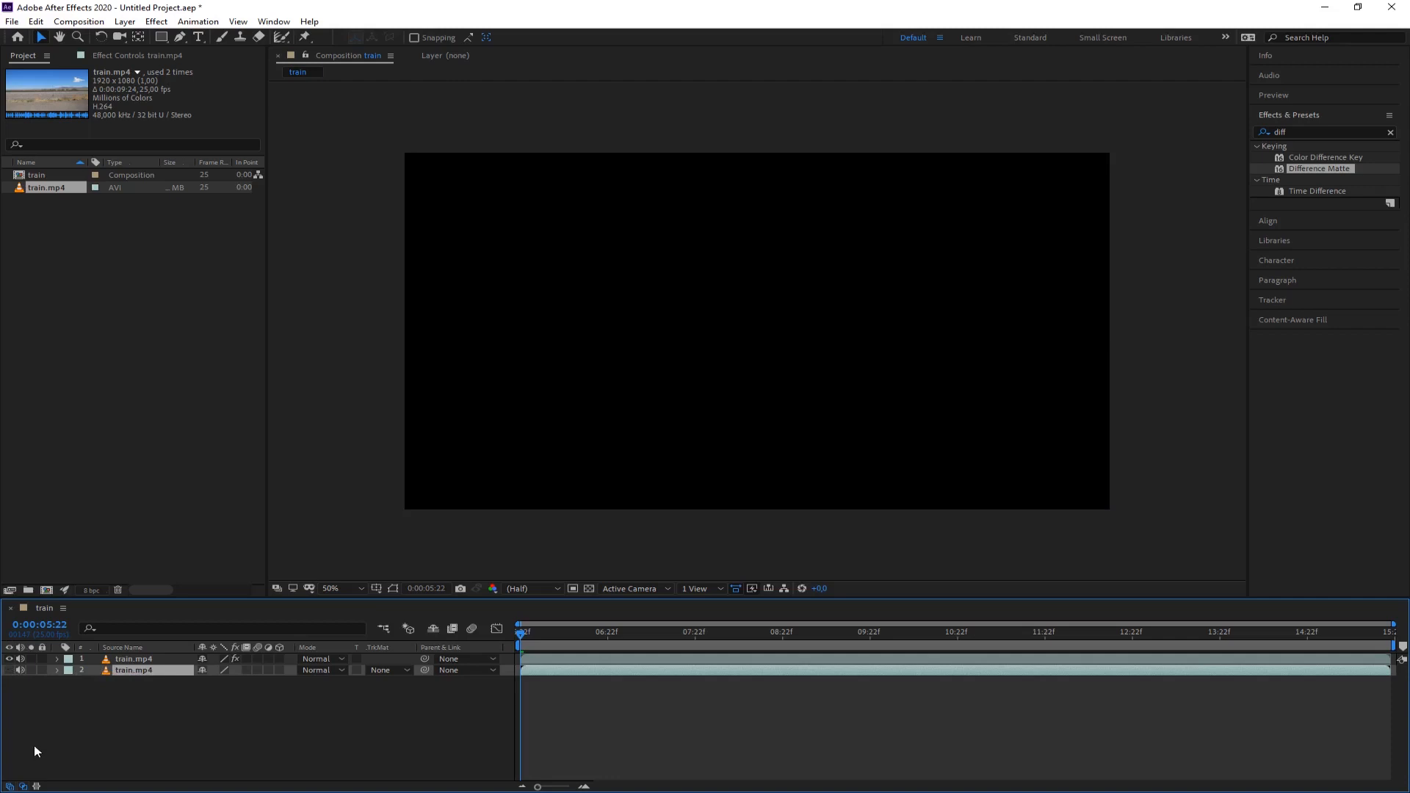
pyautogui.click(133, 660)
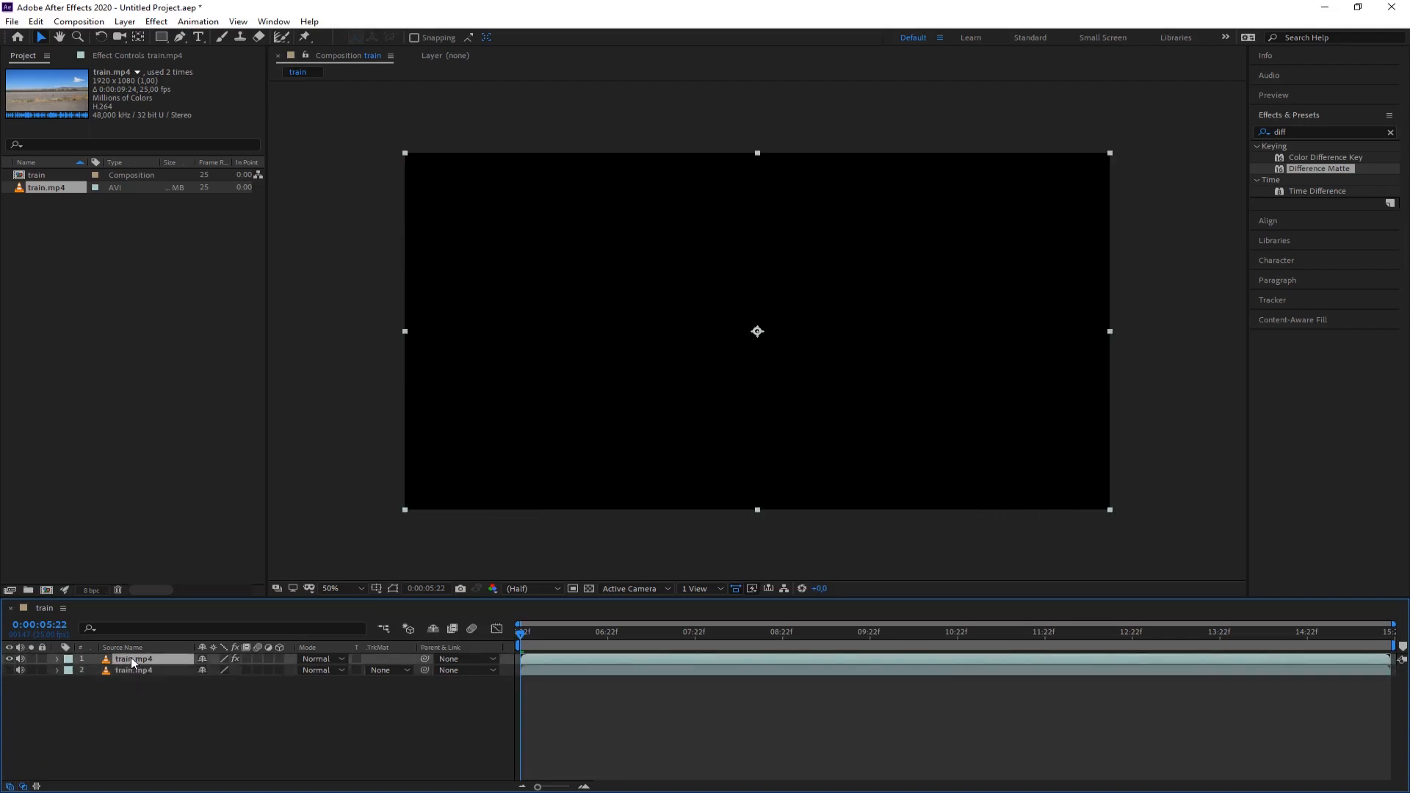
# - Set the Difference Matte's Difference Layer to the second train.mp4 layer
pyautogui.click(115, 55)
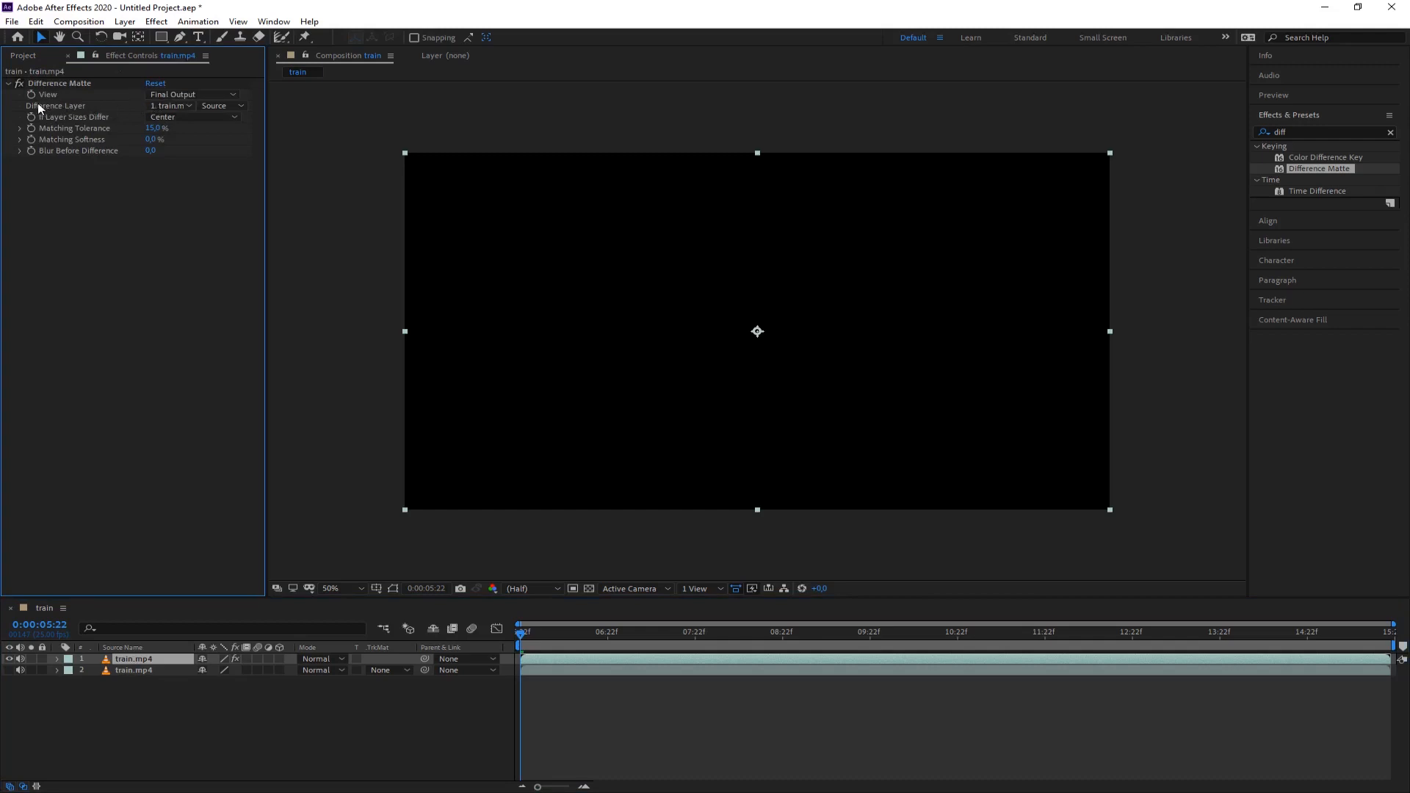
pyautogui.click(191, 105)
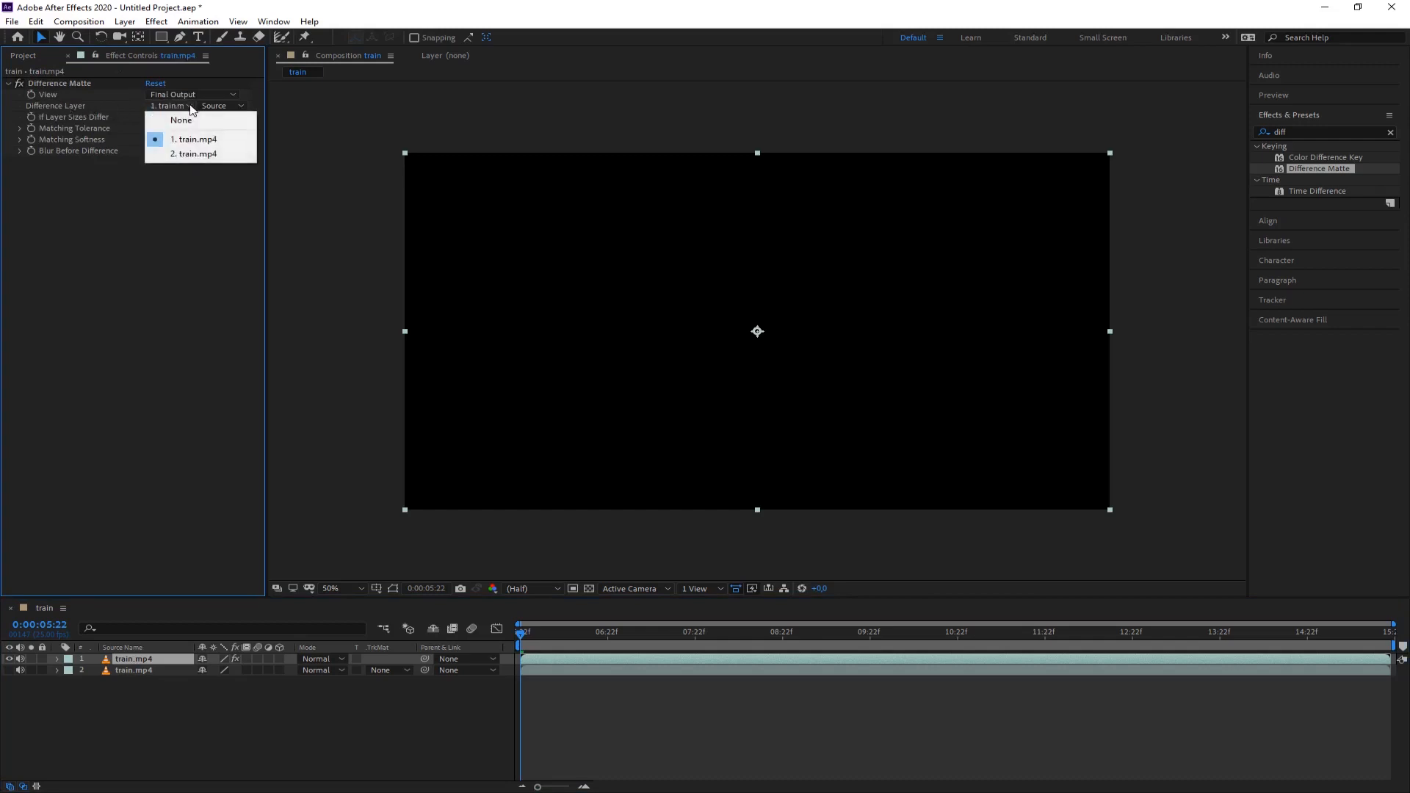
pyautogui.click(188, 155)
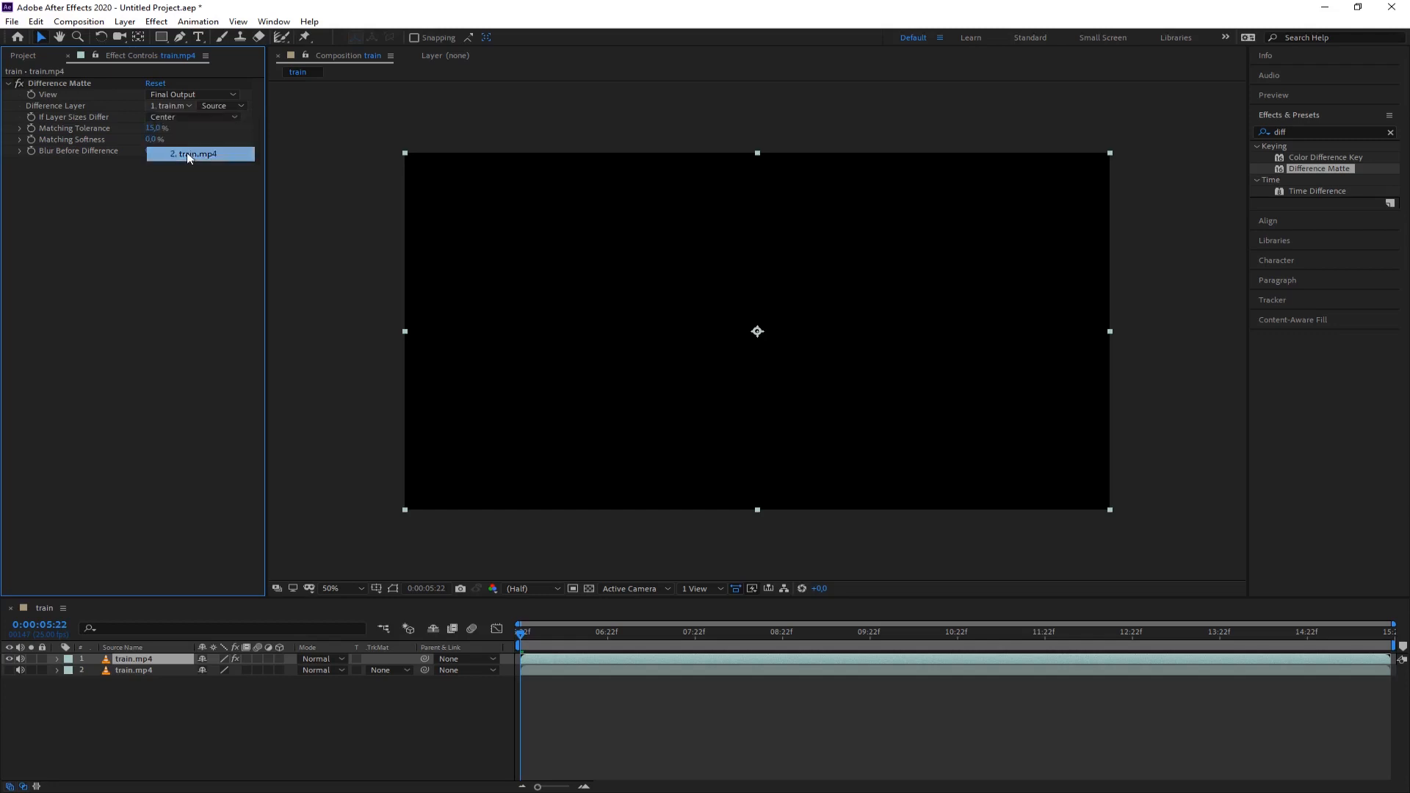
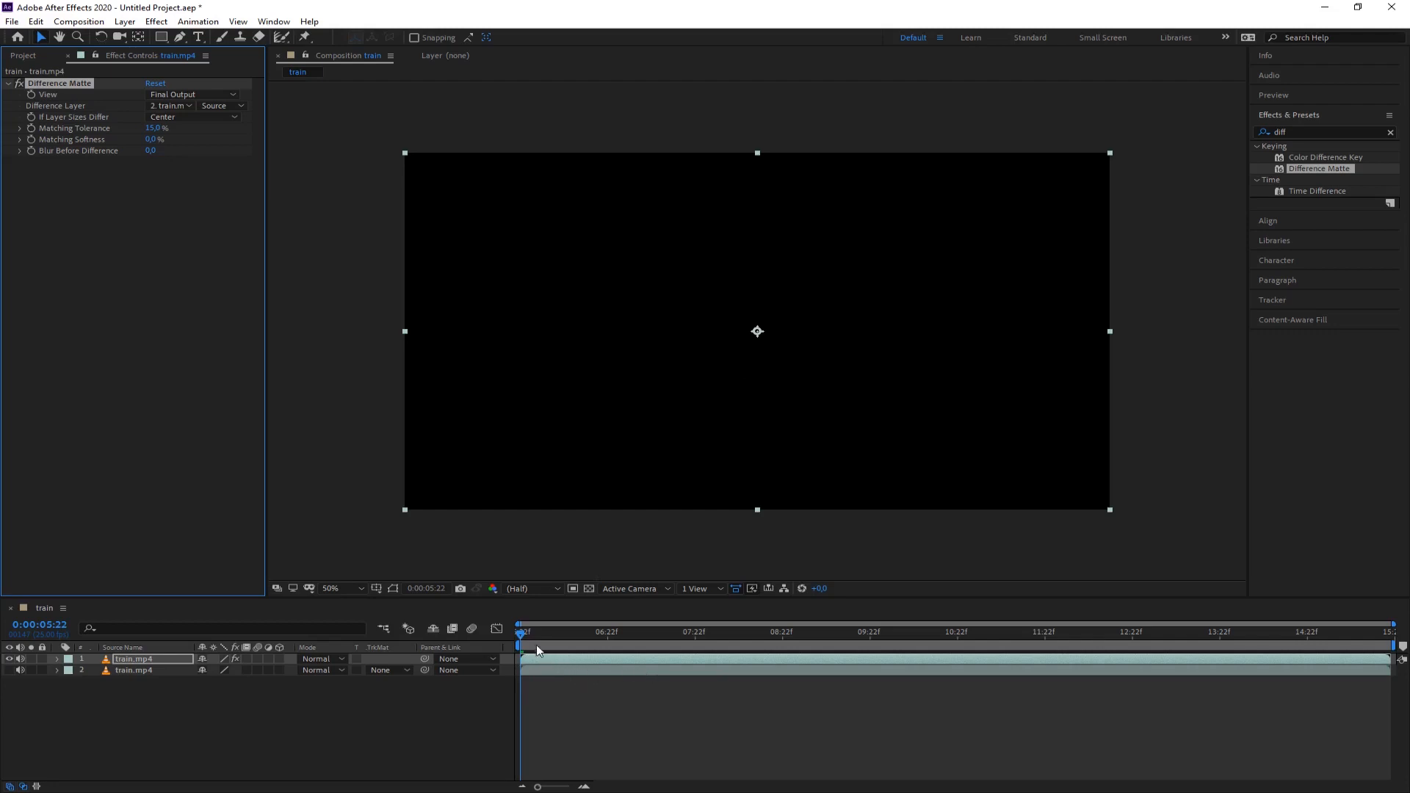
# - Shift the hidden lower train.mp4 layer to start at about 0:00:06:22, and check the matte at 0:00:07:17
pyautogui.moveTo(520, 635); pyautogui.dragTo(662, 632)
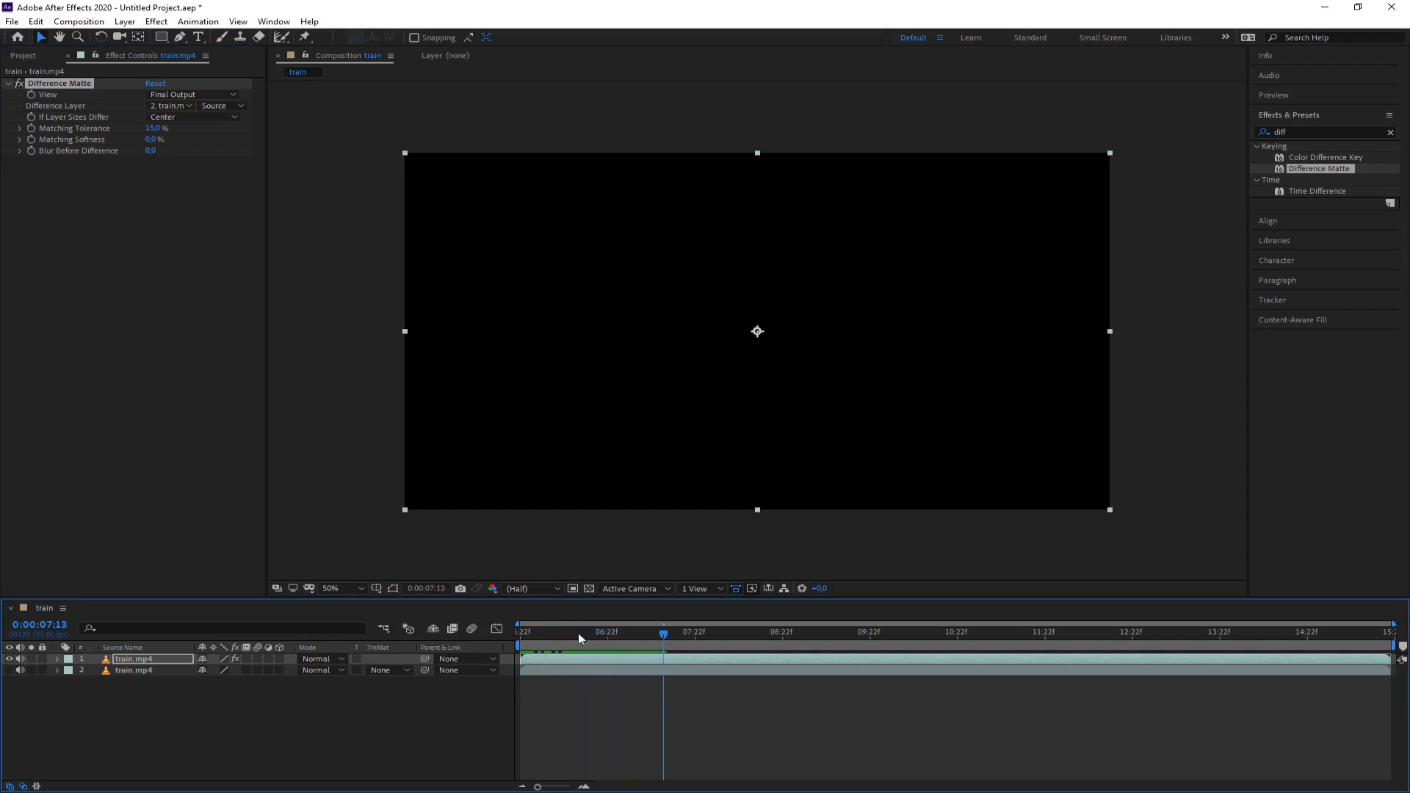
pyautogui.moveTo(691, 670); pyautogui.dragTo(819, 668)
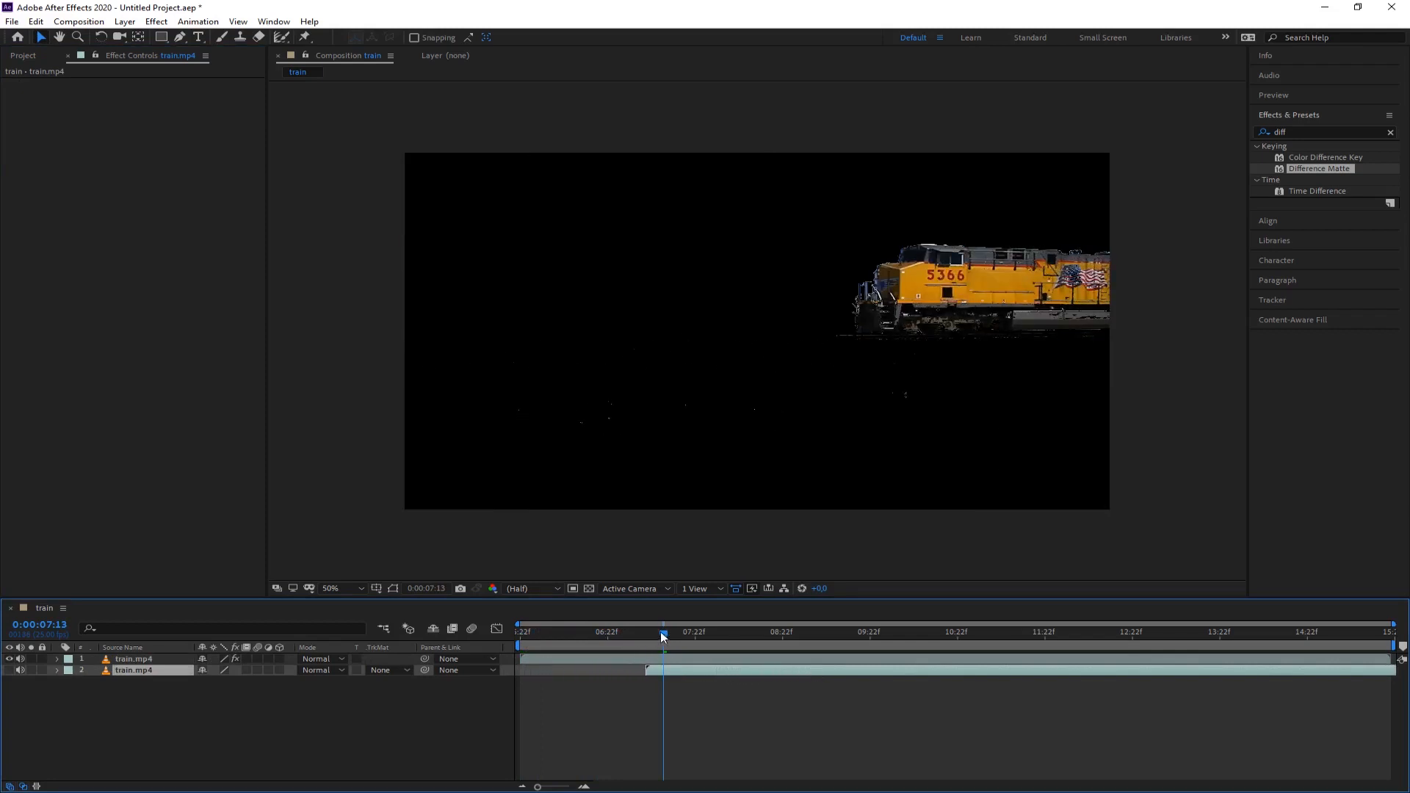
pyautogui.moveTo(659, 631); pyautogui.dragTo(645, 634)
pyautogui.moveTo(632, 633); pyautogui.dragTo(628, 668)
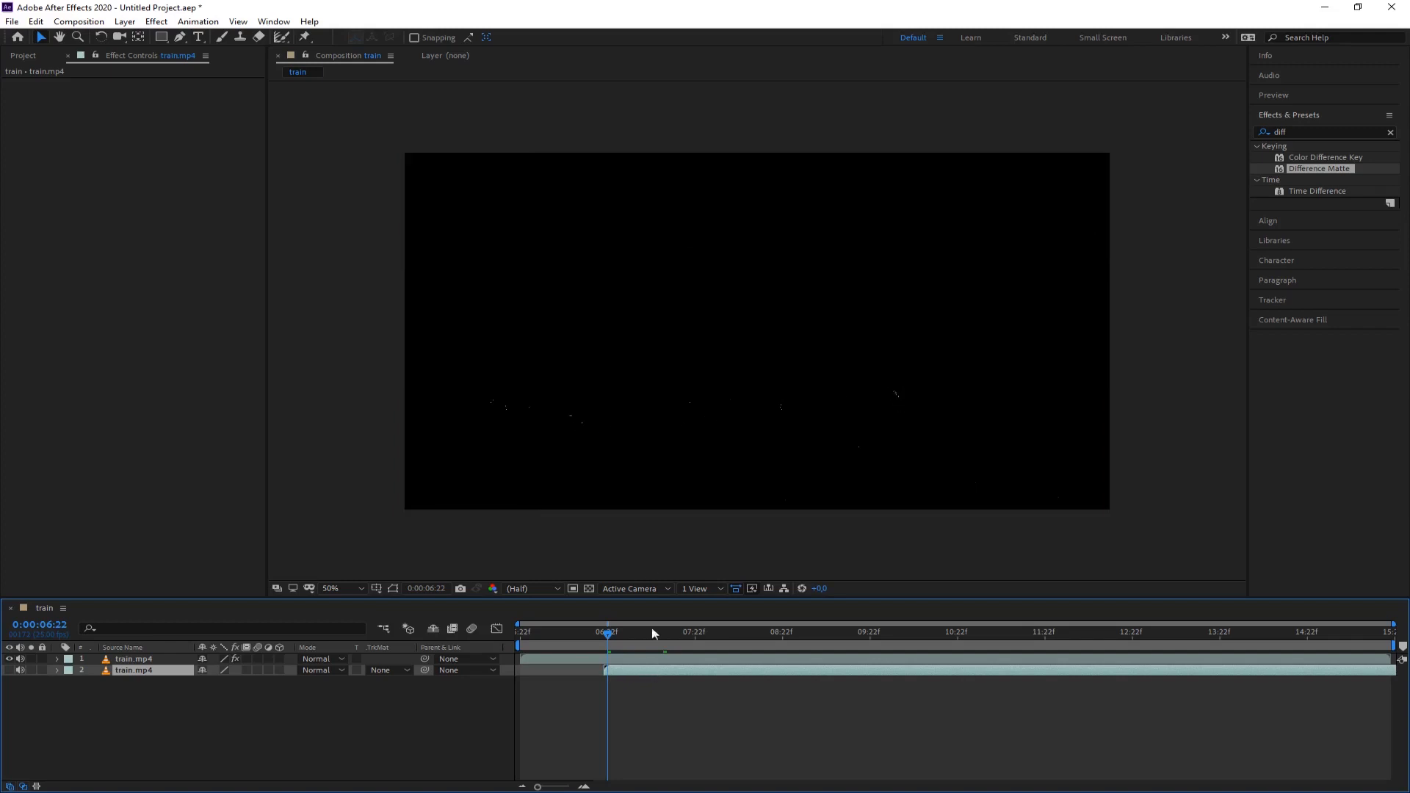
pyautogui.moveTo(601, 643); pyautogui.dragTo(677, 638)
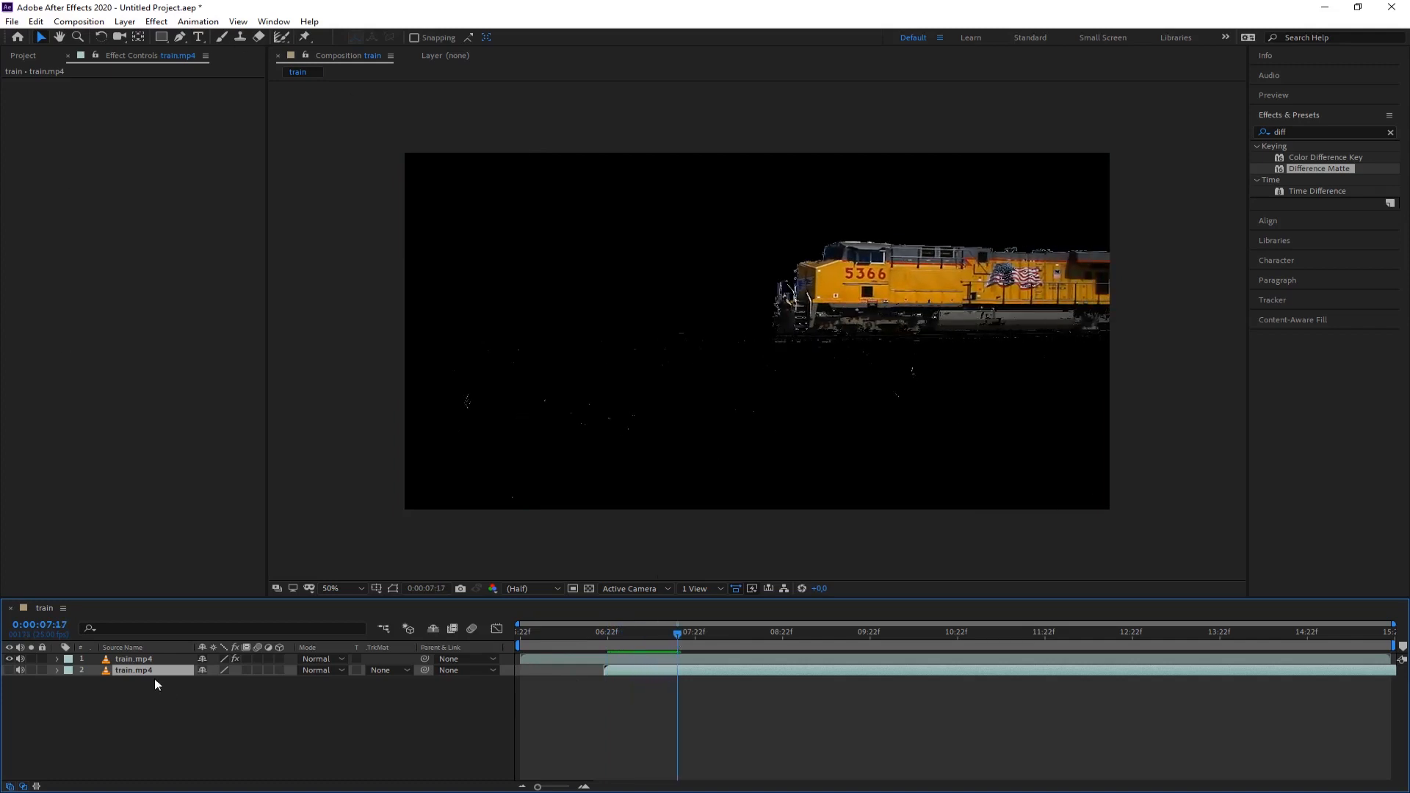
# - Set the Difference Matte's Matching Tolerance to 20% on the upper train.mp4 layer, and try adjusting Blur Before Difference
pyautogui.click(132, 659)
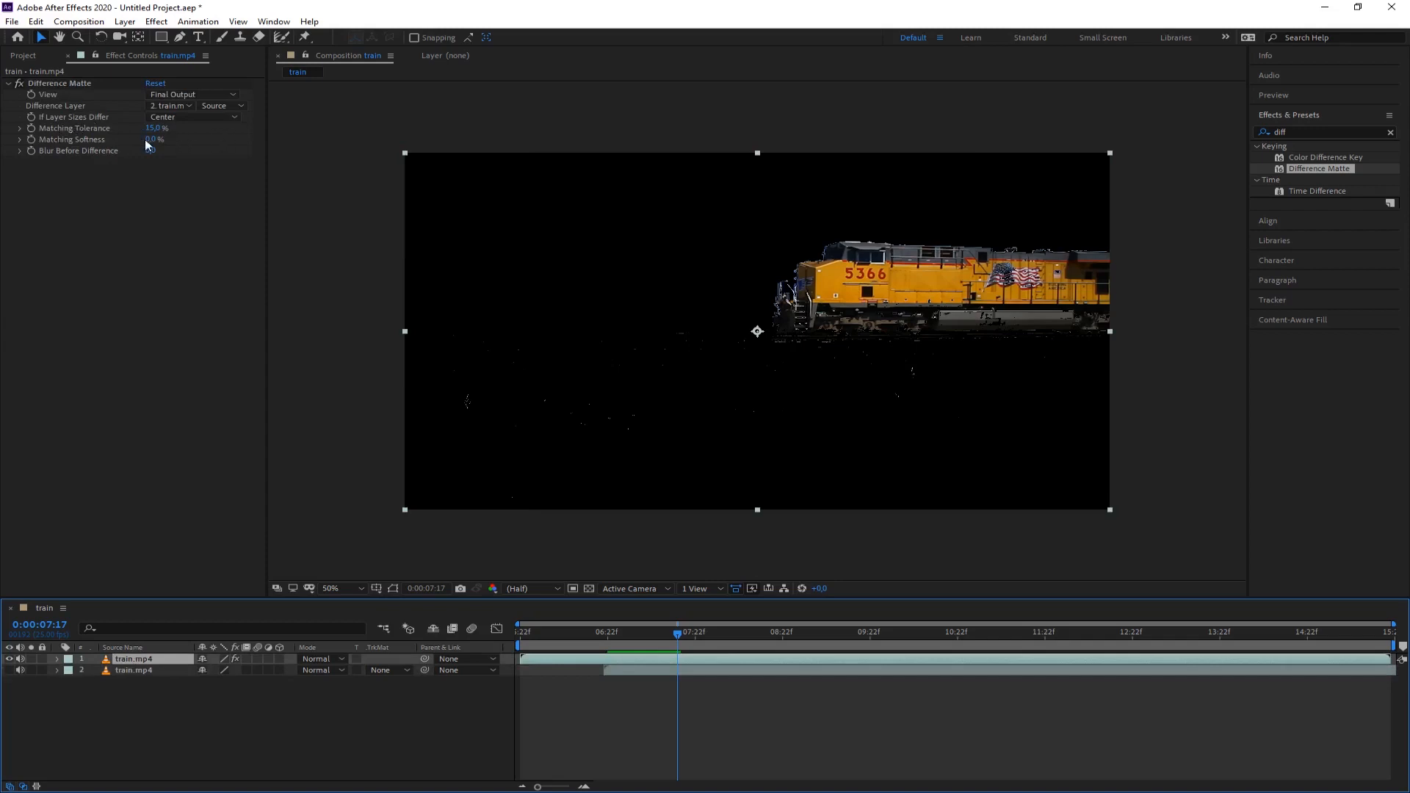
pyautogui.moveTo(155, 128); pyautogui.dragTo(158, 128)
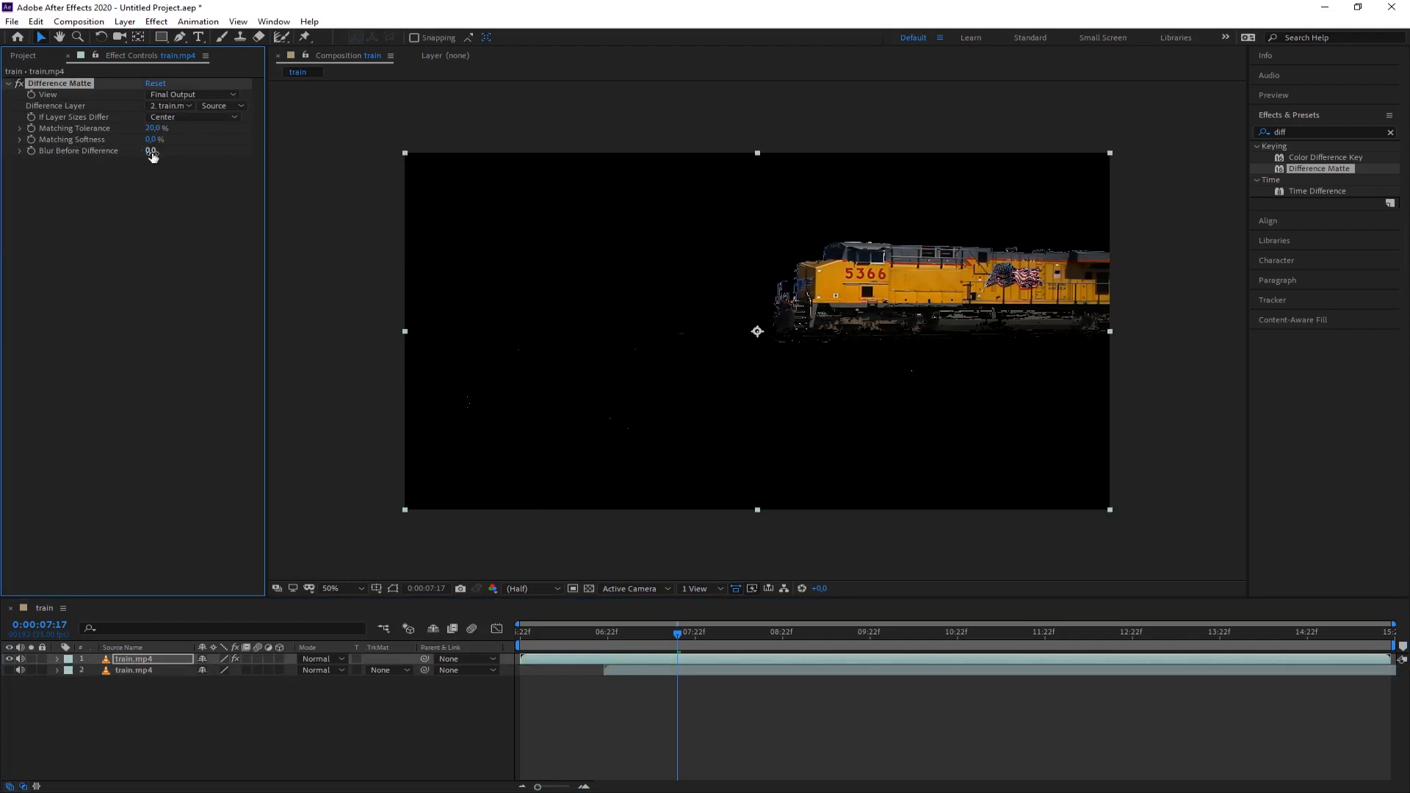
pyautogui.moveTo(151, 153); pyautogui.dragTo(154, 150)
# - Compare the keyed train with the empty background by toggling both train.mp4 layers' visibility, leaving only the upper layer shown
pyautogui.click(9, 670)
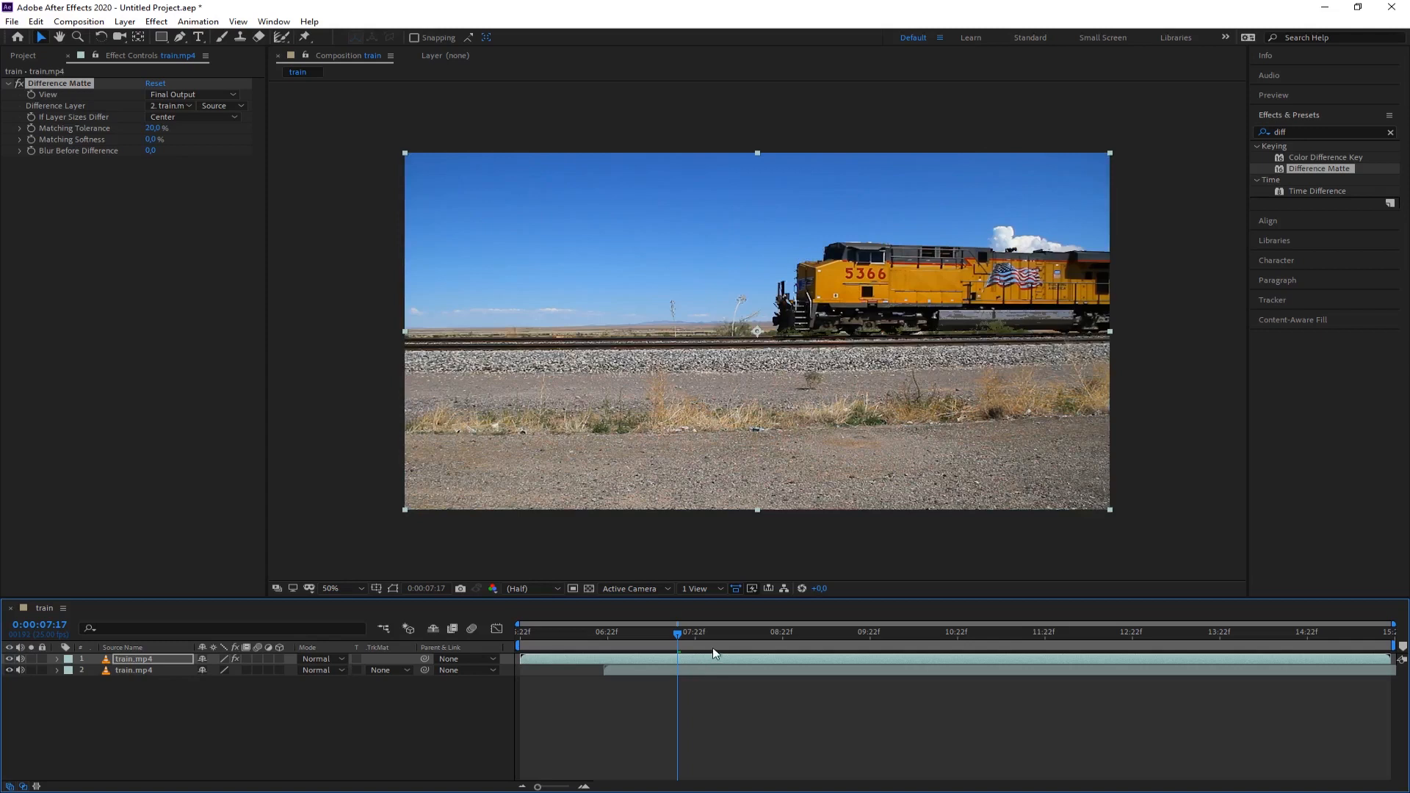
pyautogui.click(9, 658)
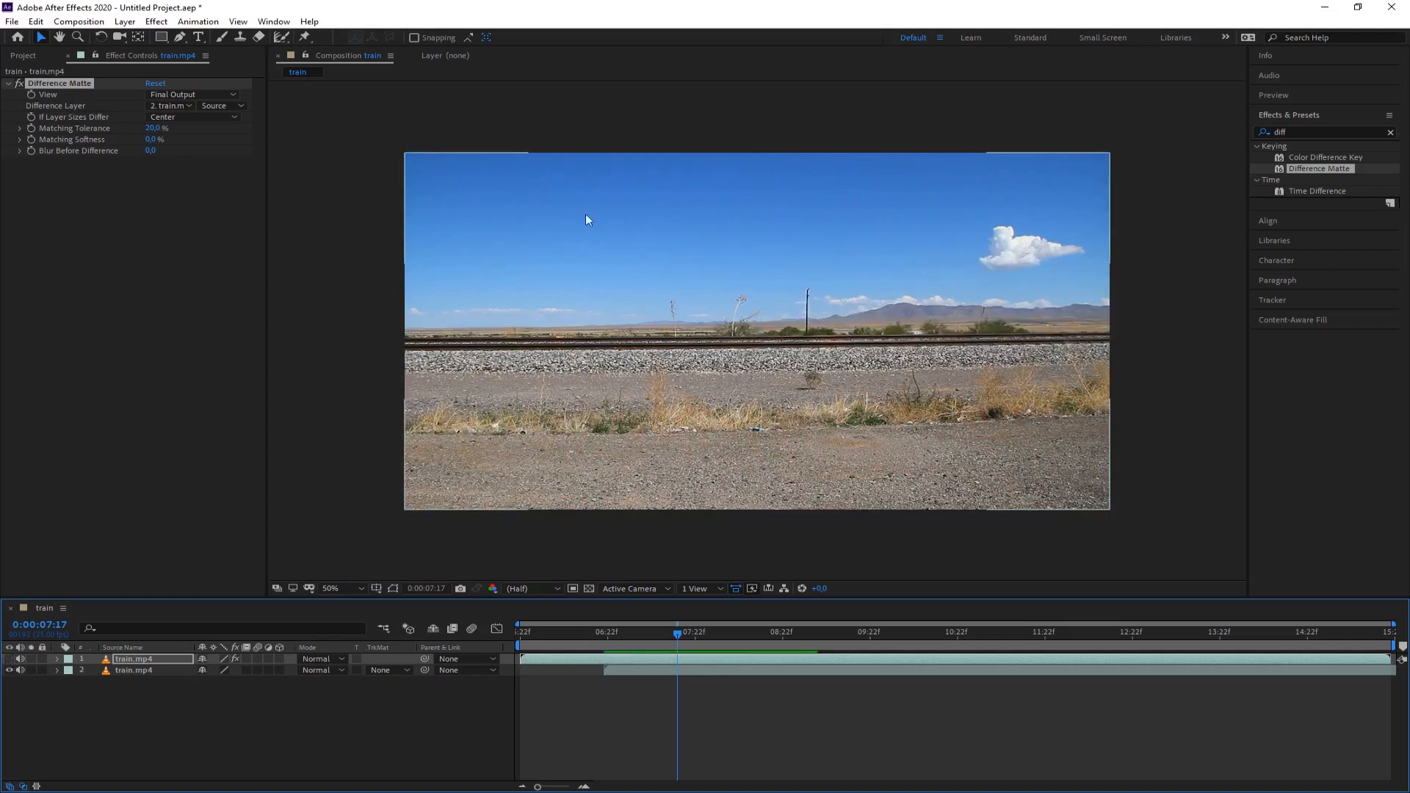
pyautogui.click(9, 659)
pyautogui.click(136, 659)
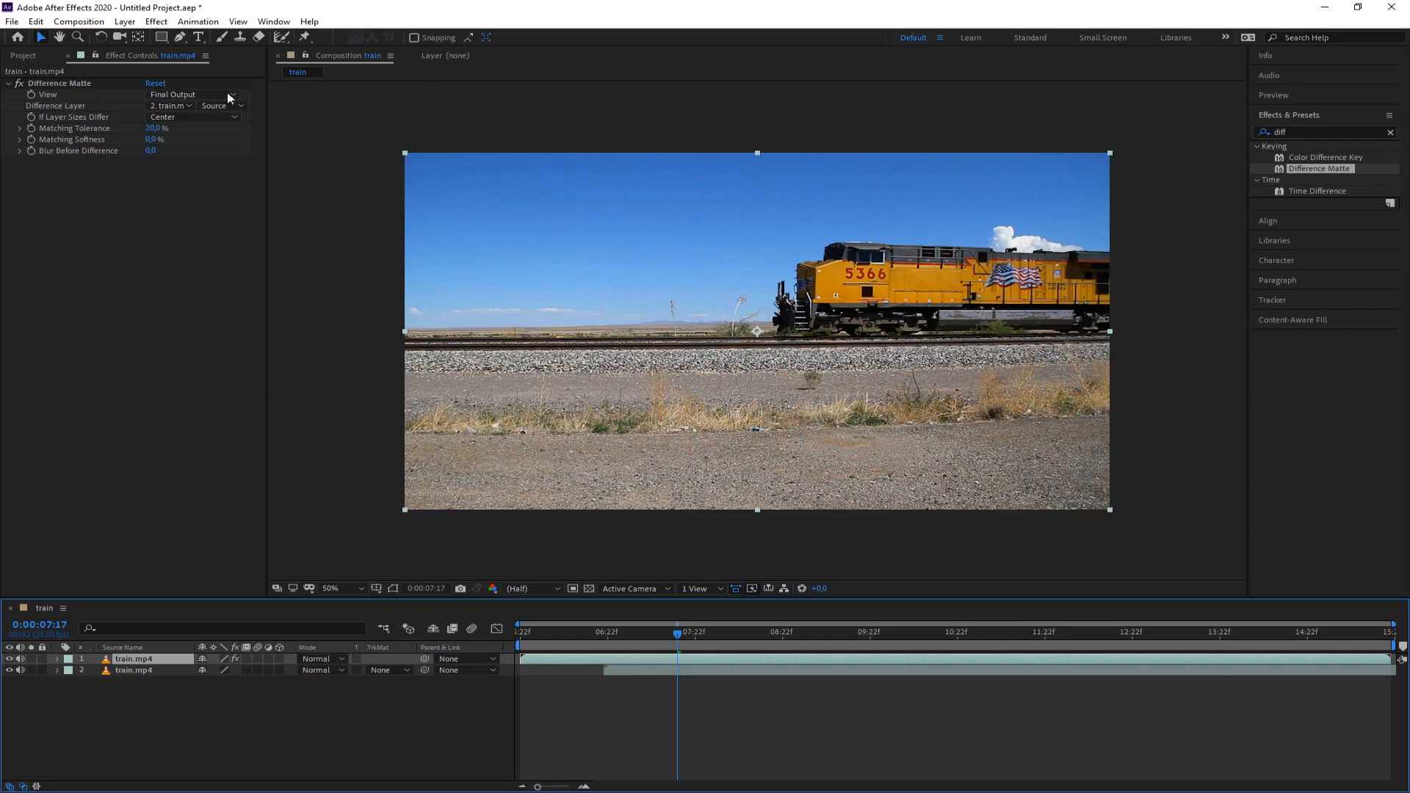
pyautogui.click(9, 670)
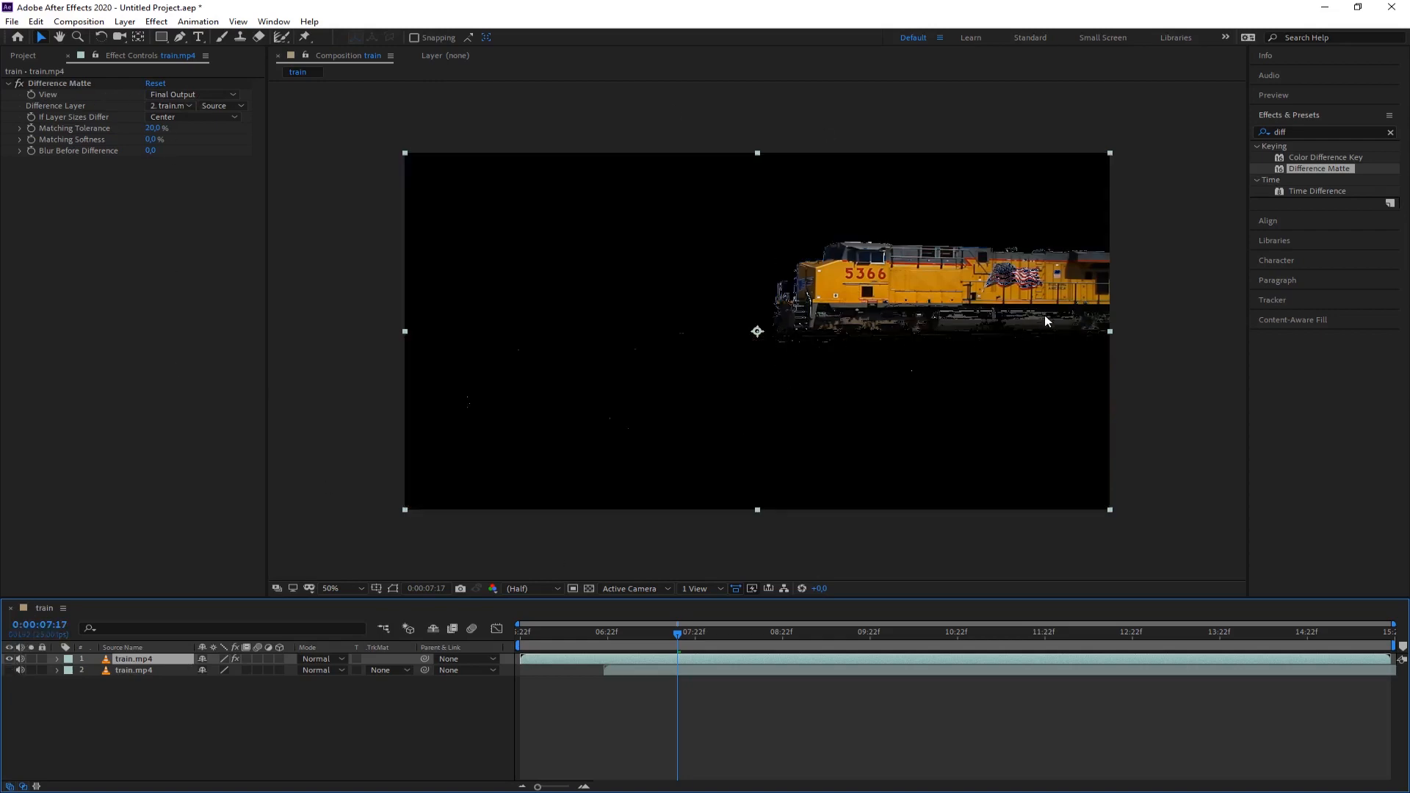
pyautogui.click(364, 372)
# - Import airport.jpg and place it as a layer beneath both train.mp4 layers
pyautogui.click(23, 55)
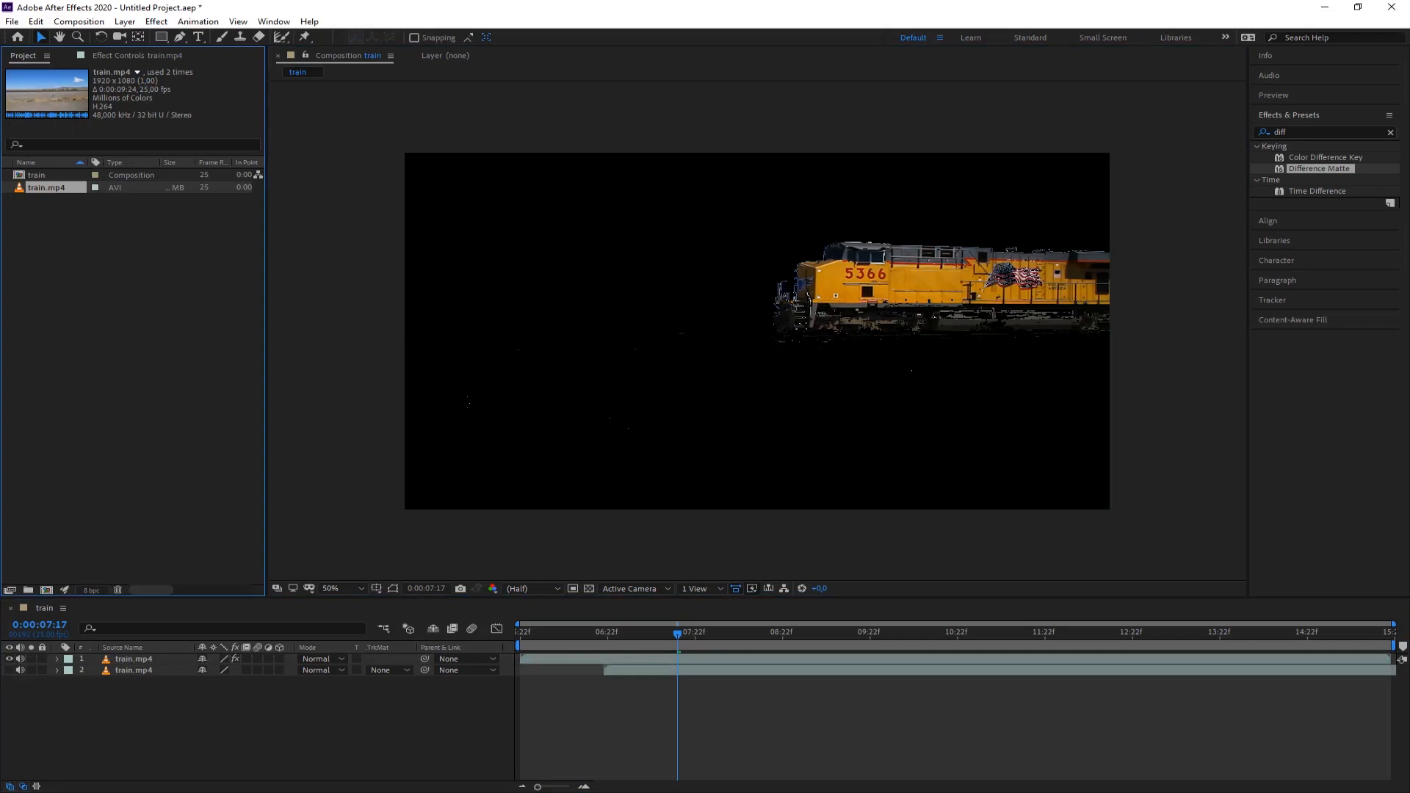
pyautogui.moveTo(0, 324); pyautogui.dragTo(165, 322)
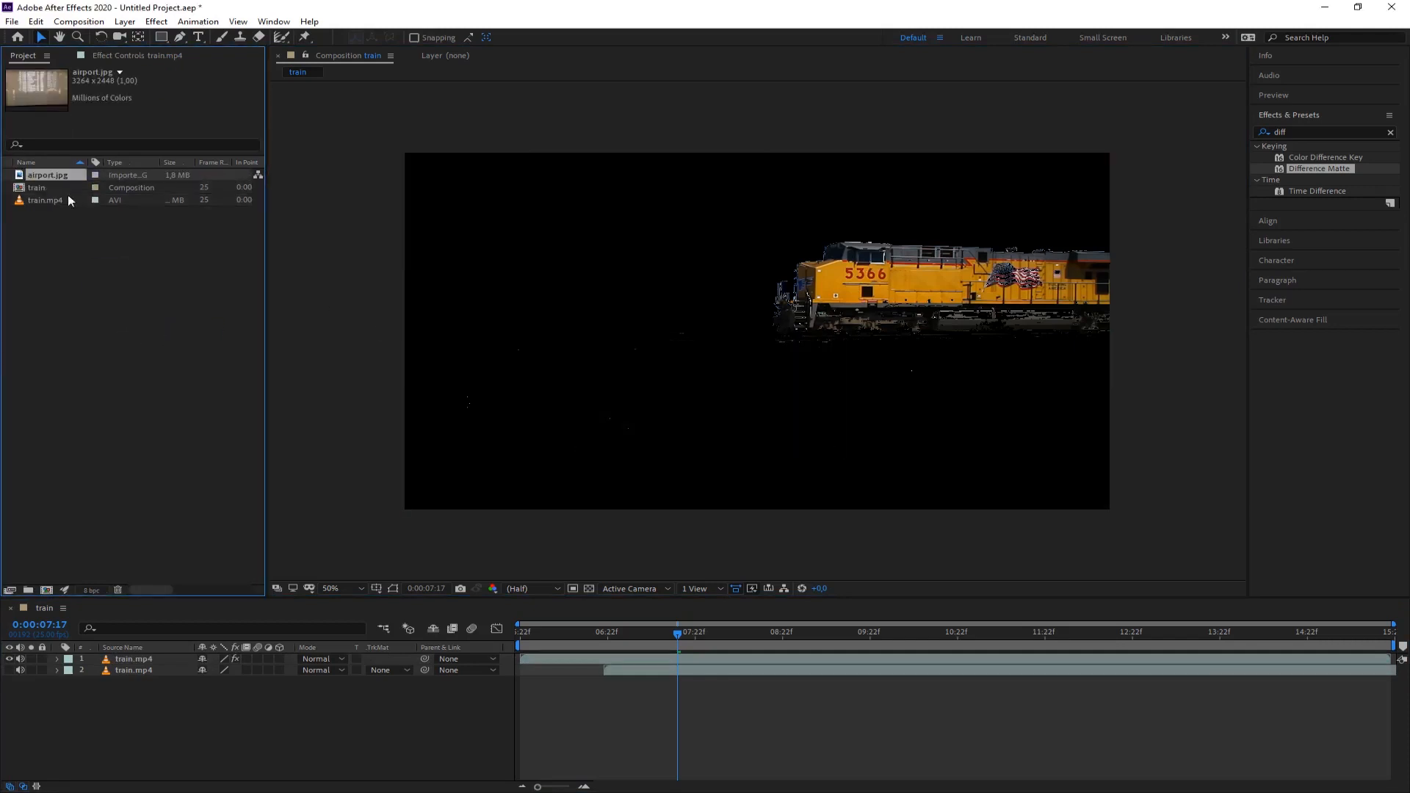
pyautogui.moveTo(44, 174); pyautogui.dragTo(82, 712)
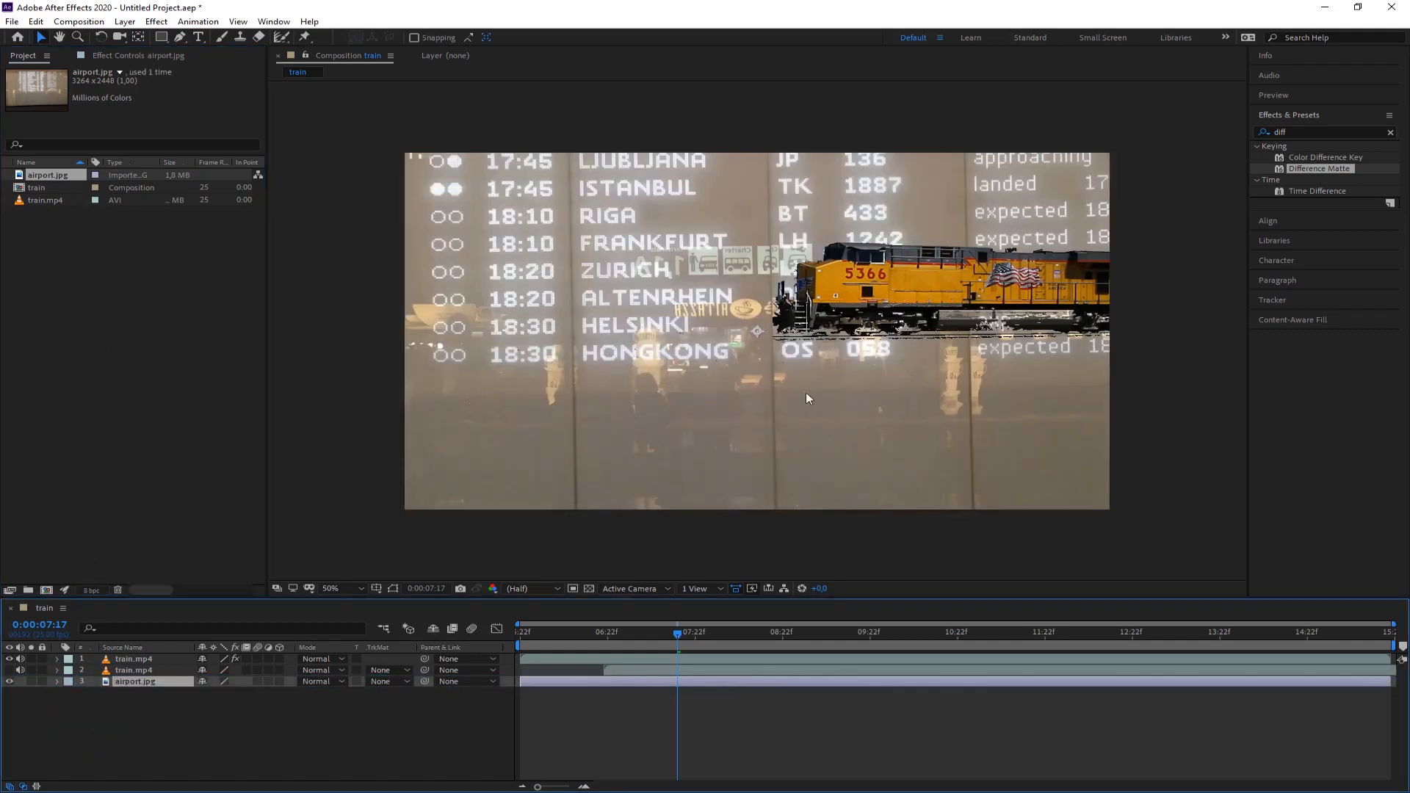
# - Fit airport.jpg to the composition's width and shift it down until its upper edge sits just above the frame, checking it against the moving train
pyautogui.rightClick(126, 681)
pyautogui.moveTo(288, 372)
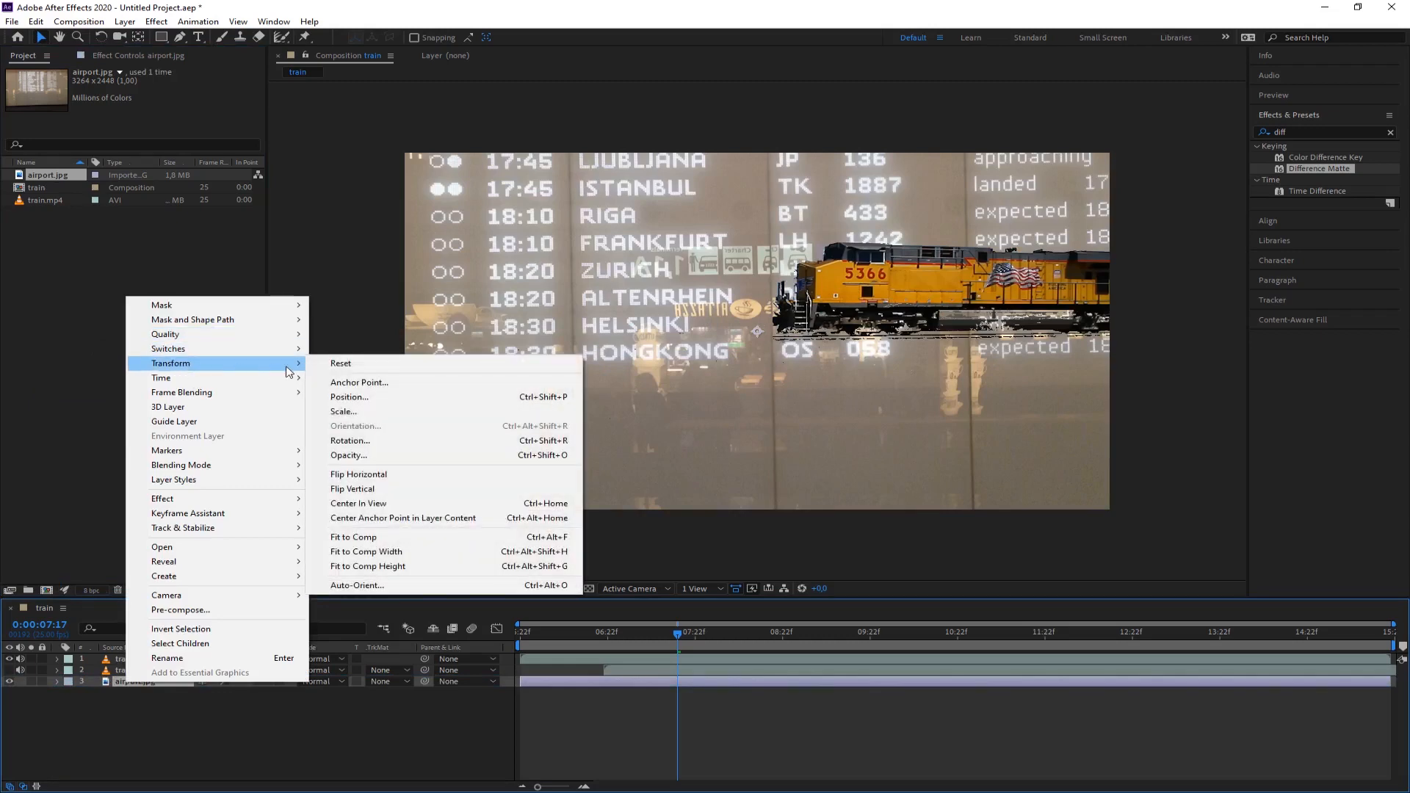
pyautogui.click(382, 551)
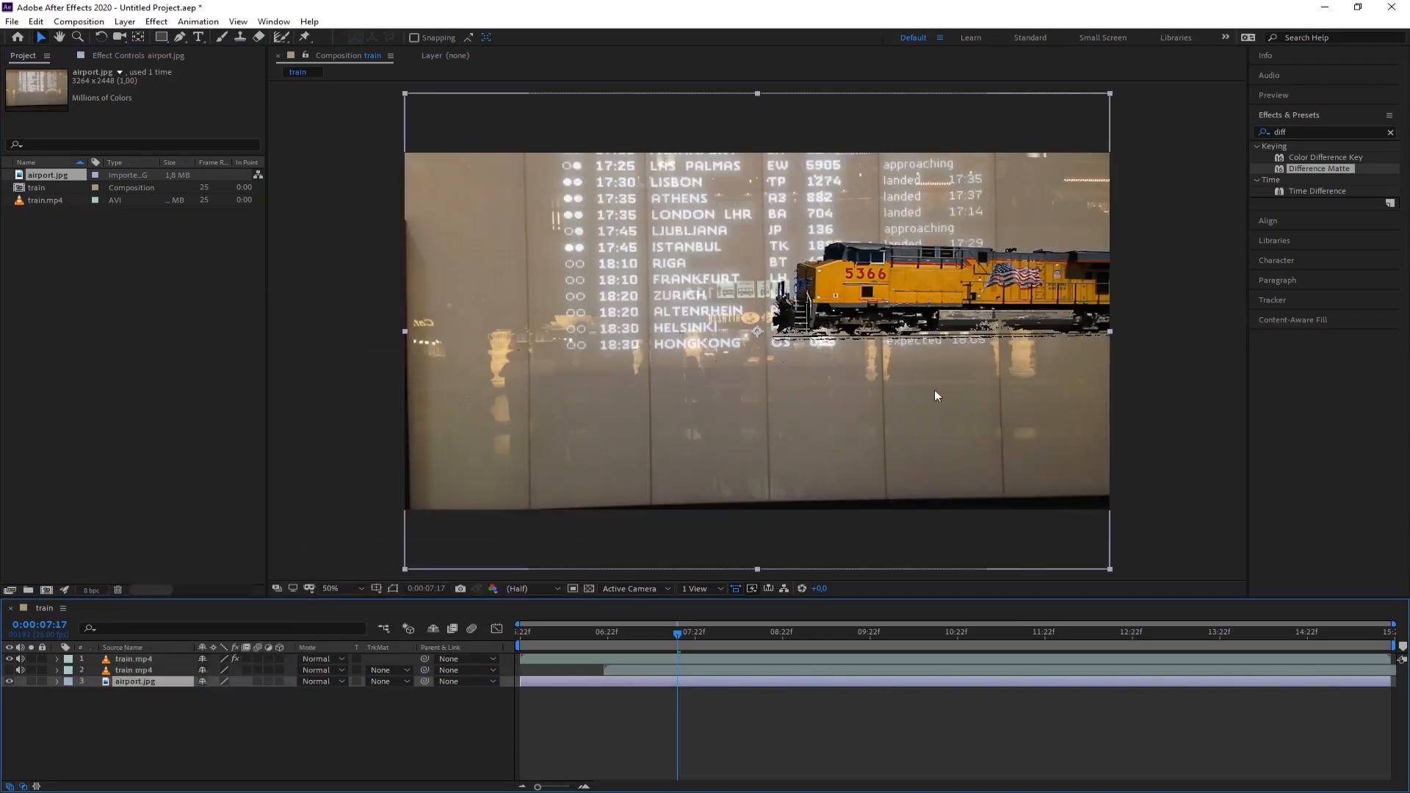
pyautogui.moveTo(794, 397); pyautogui.dragTo(795, 448)
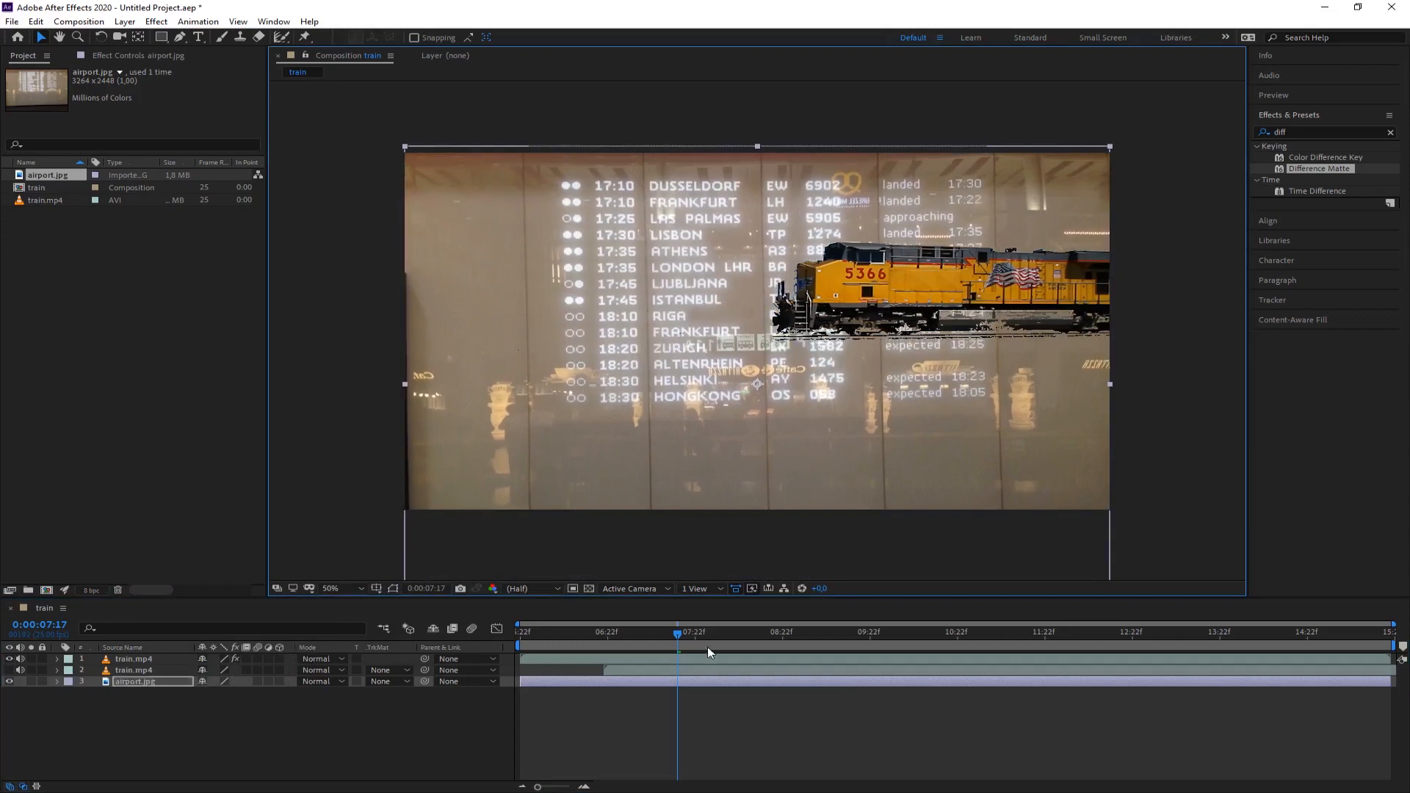
pyautogui.moveTo(686, 633); pyautogui.dragTo(734, 633)
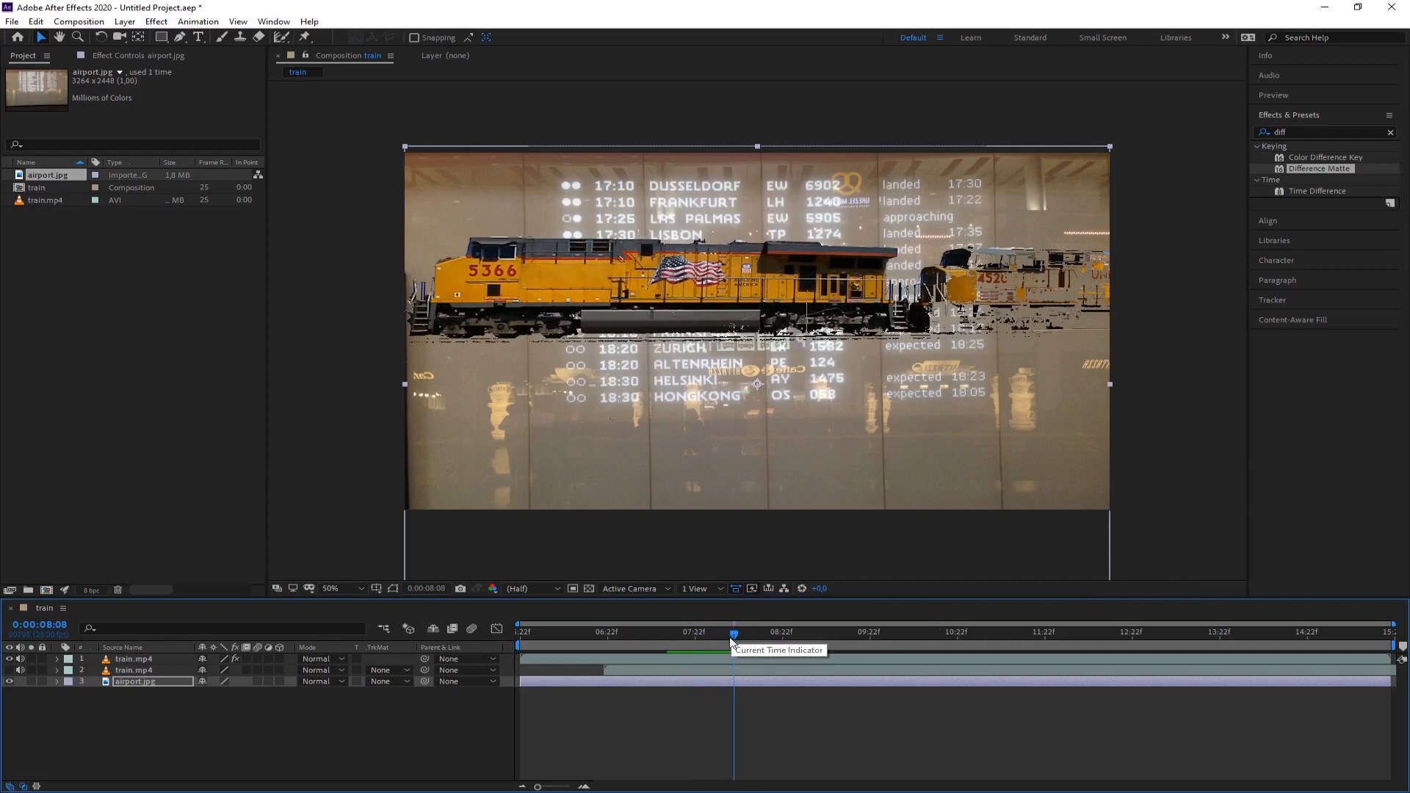
pyautogui.moveTo(734, 633); pyautogui.dragTo(684, 631)
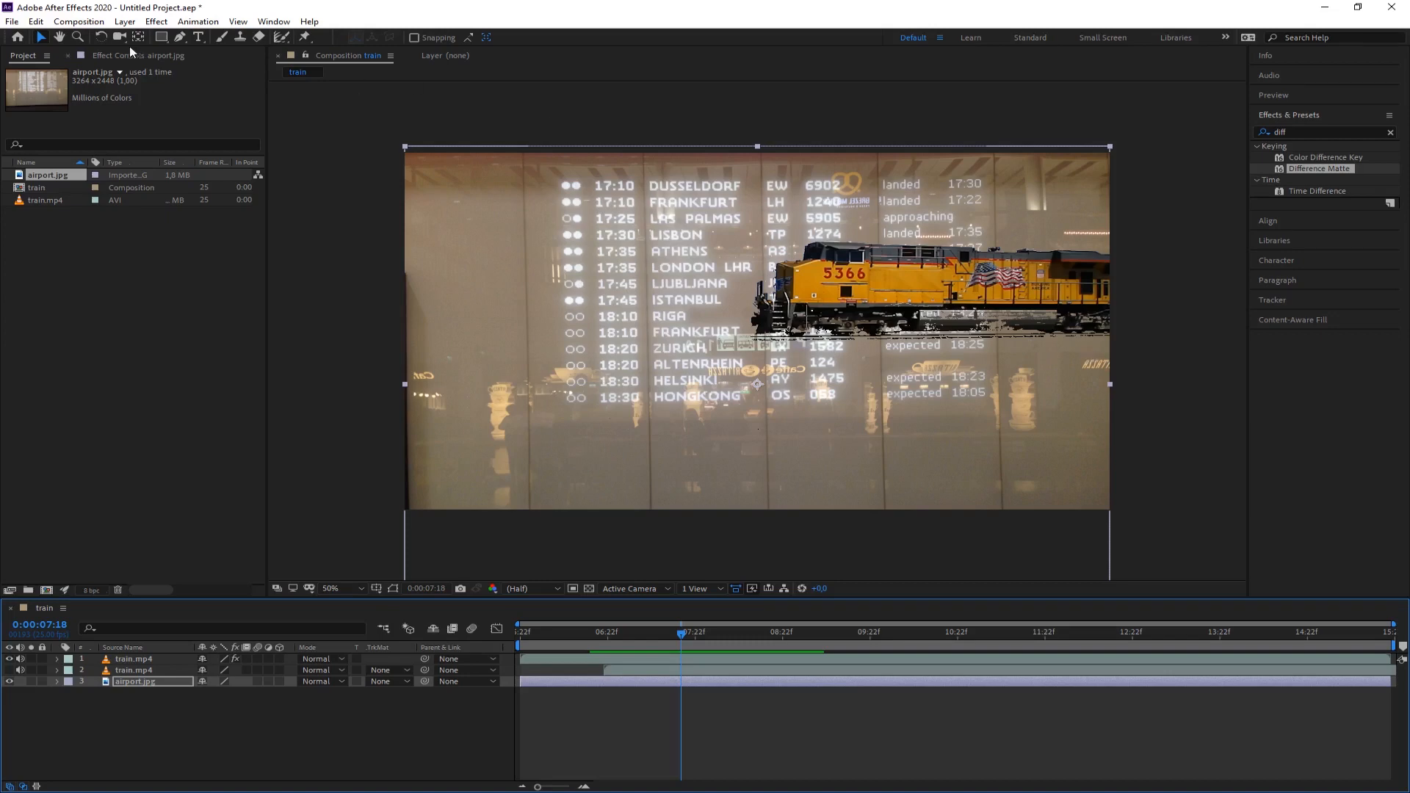
# - Delete airport.jpg, train.mp4 and the train composition from the project
pyautogui.moveTo(81, 273); pyautogui.dragTo(36, 176)
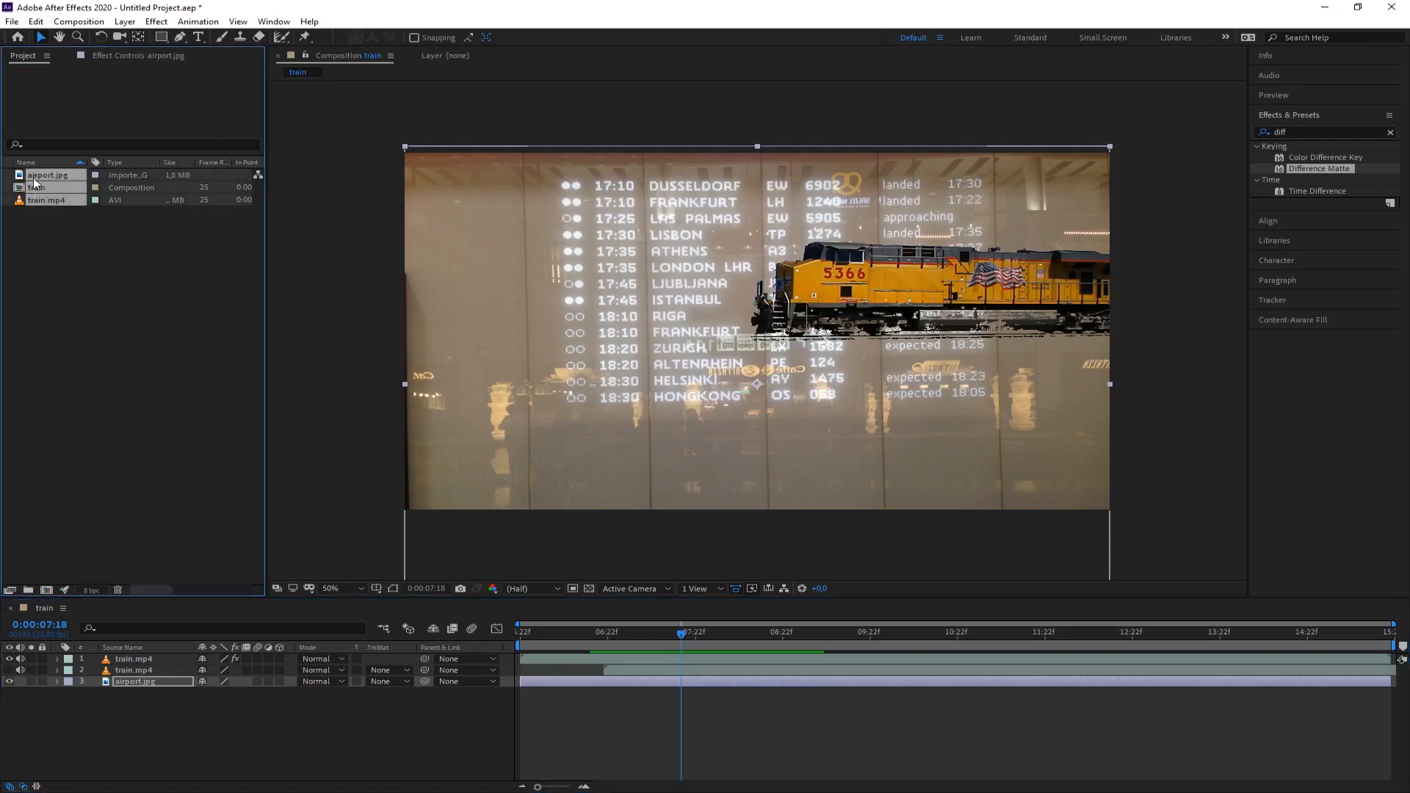
pyautogui.press('Delete')
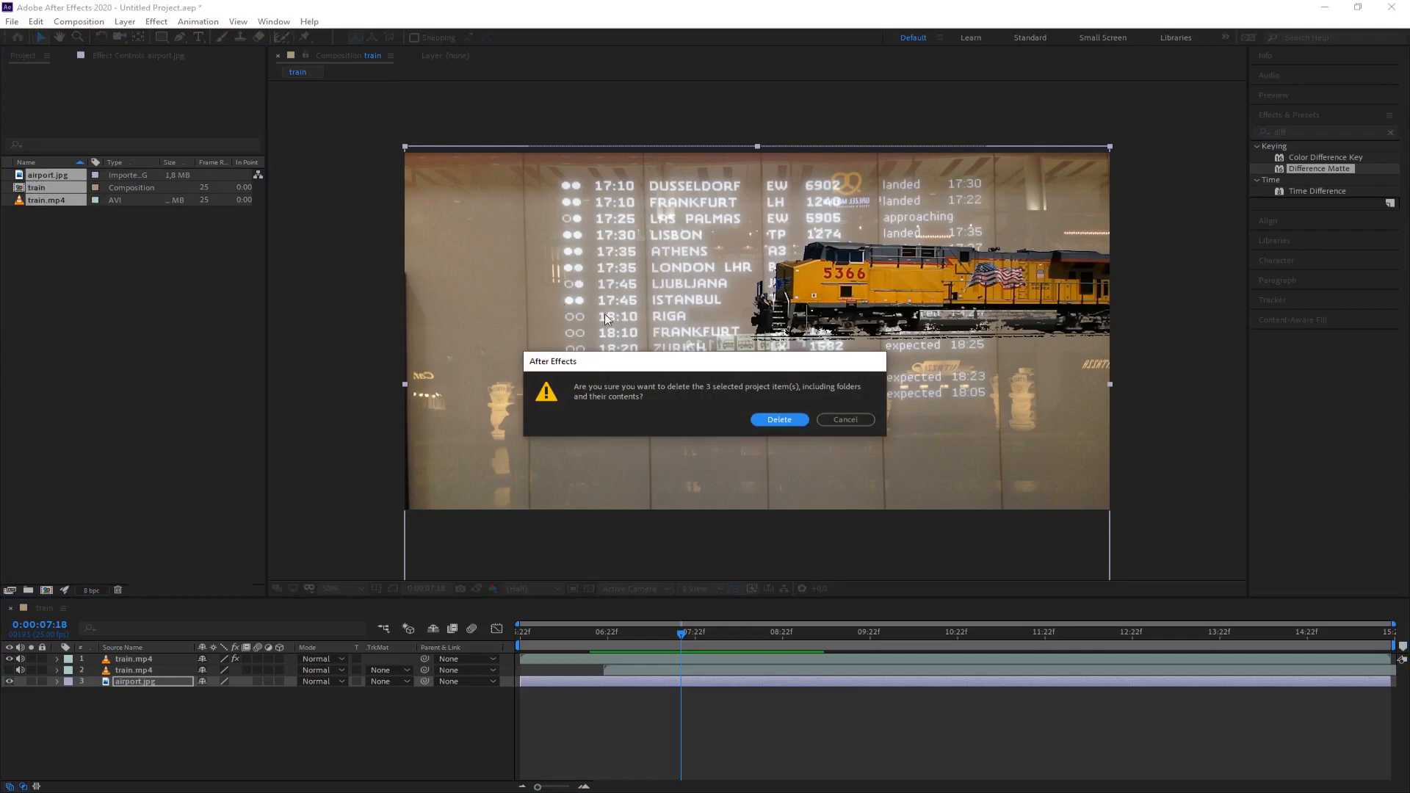
pyautogui.click(783, 420)
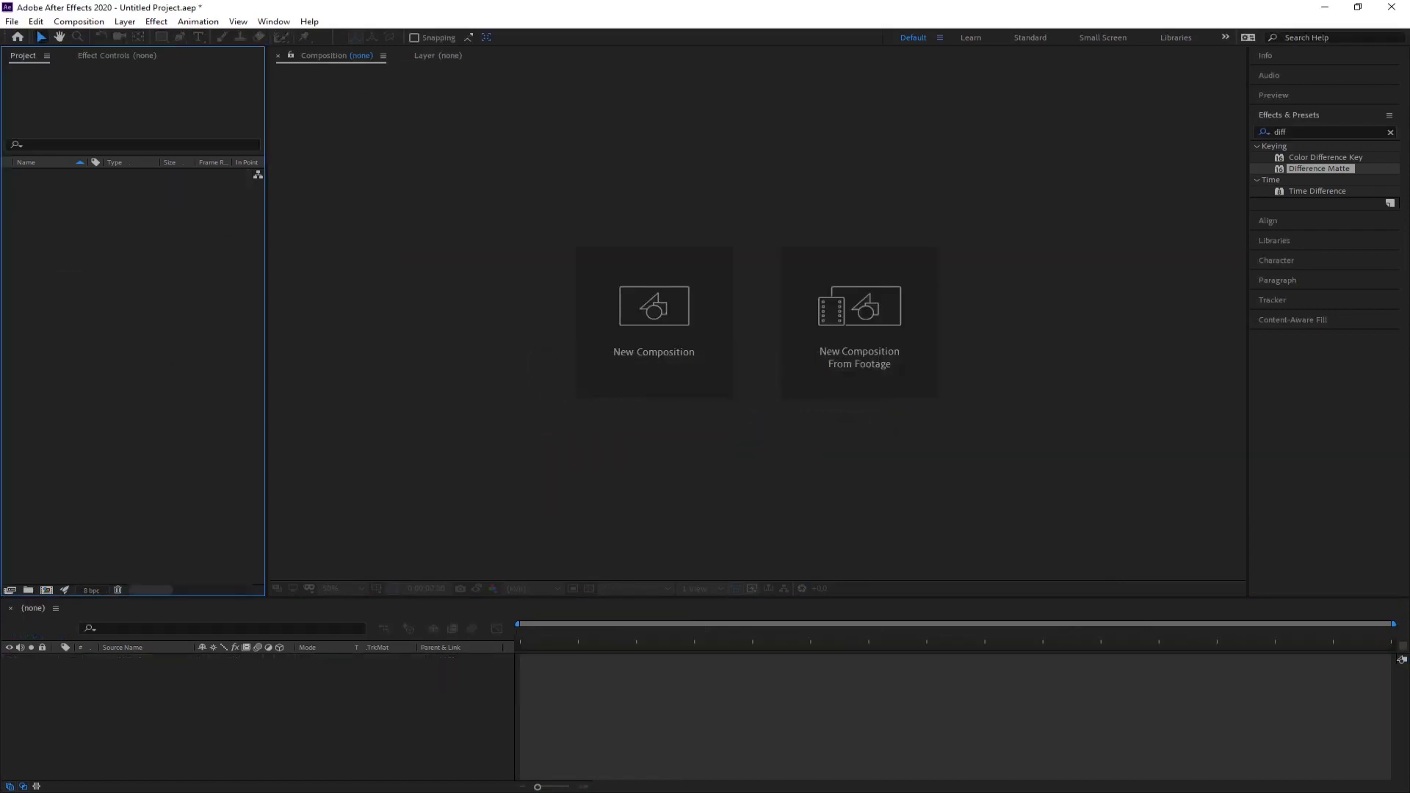
# - Import 80days_blue_sky.mp4, create a composition from it, and set the current time to 0:00:05:03, where the man is in frame
pyautogui.moveTo(0, 294); pyautogui.dragTo(46, 299)
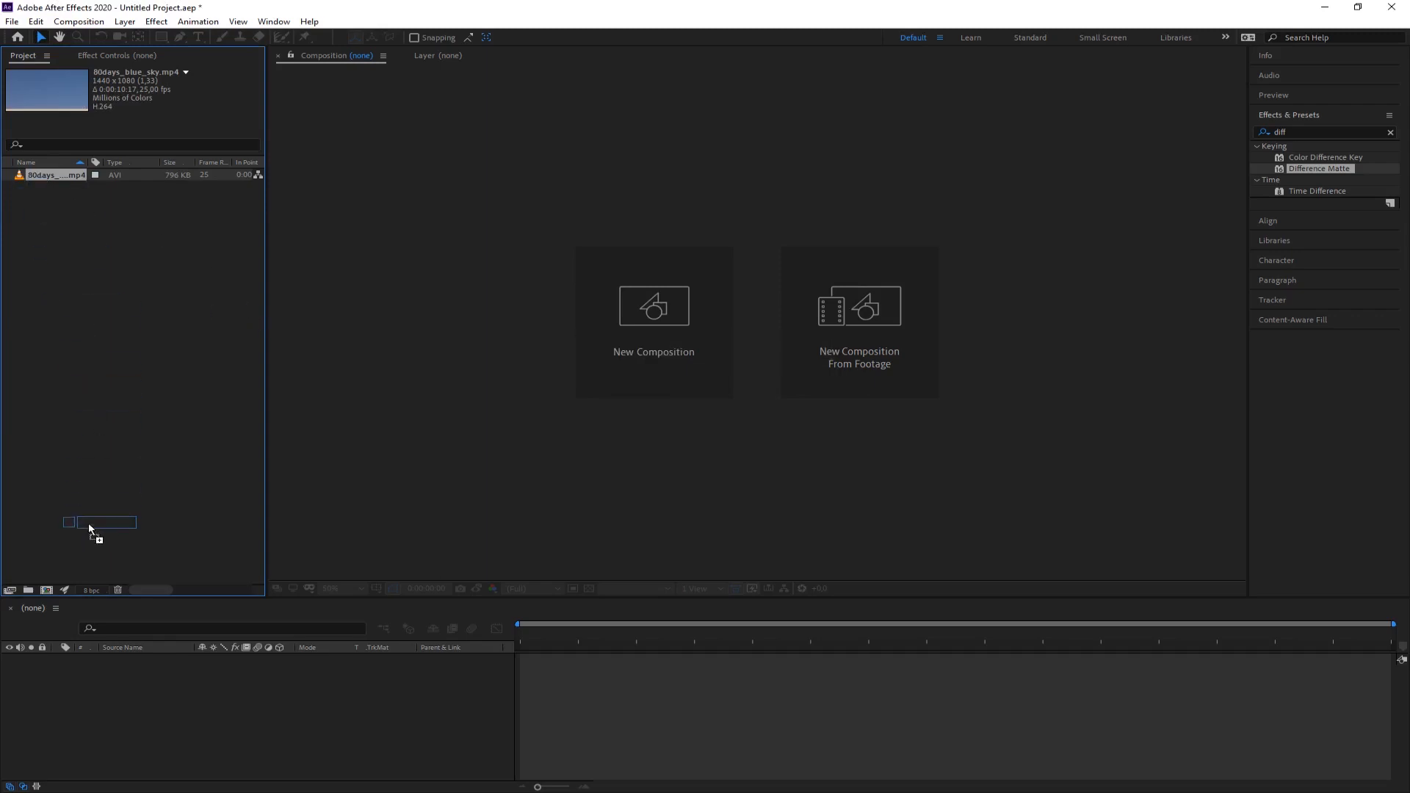
pyautogui.moveTo(54, 570); pyautogui.dragTo(47, 588)
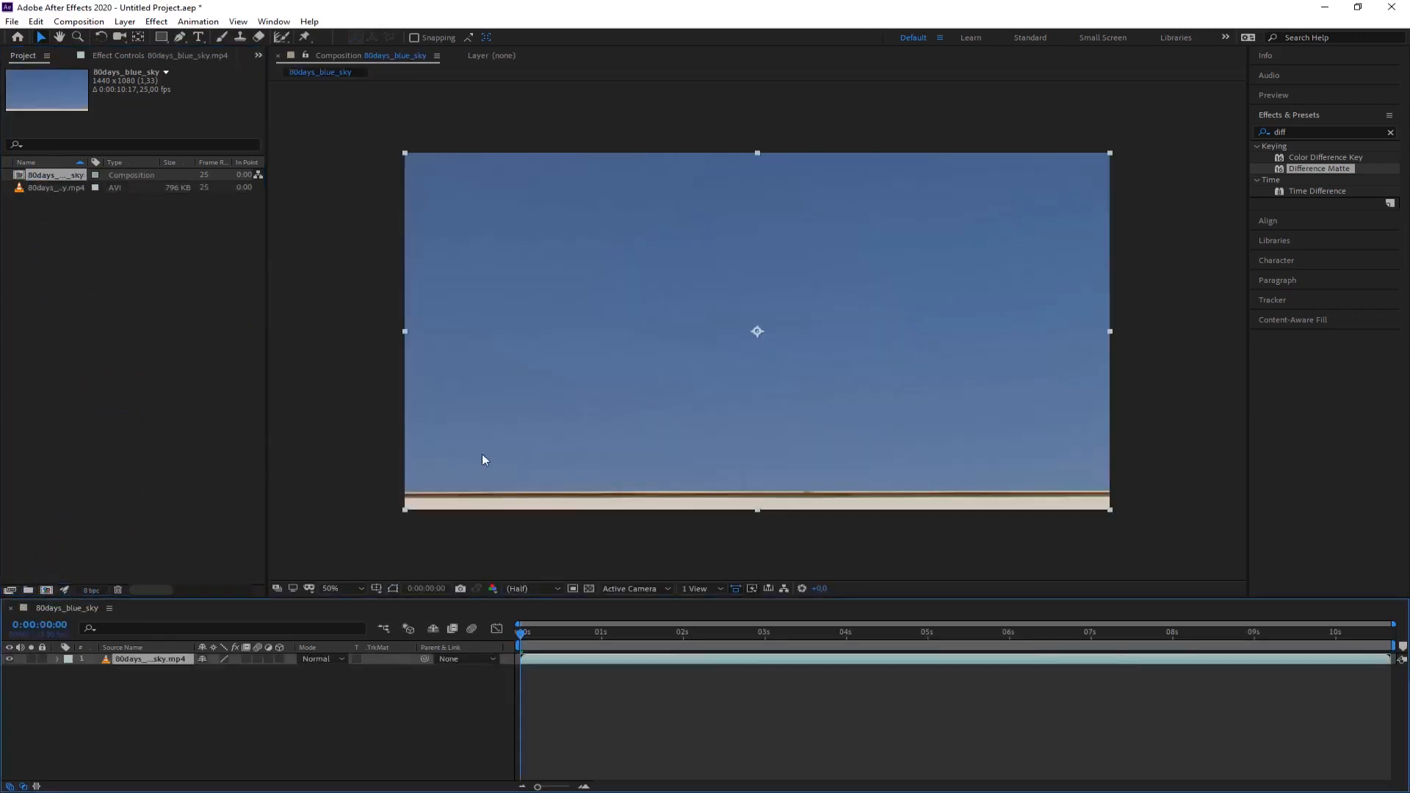
pyautogui.moveTo(522, 633); pyautogui.dragTo(945, 648)
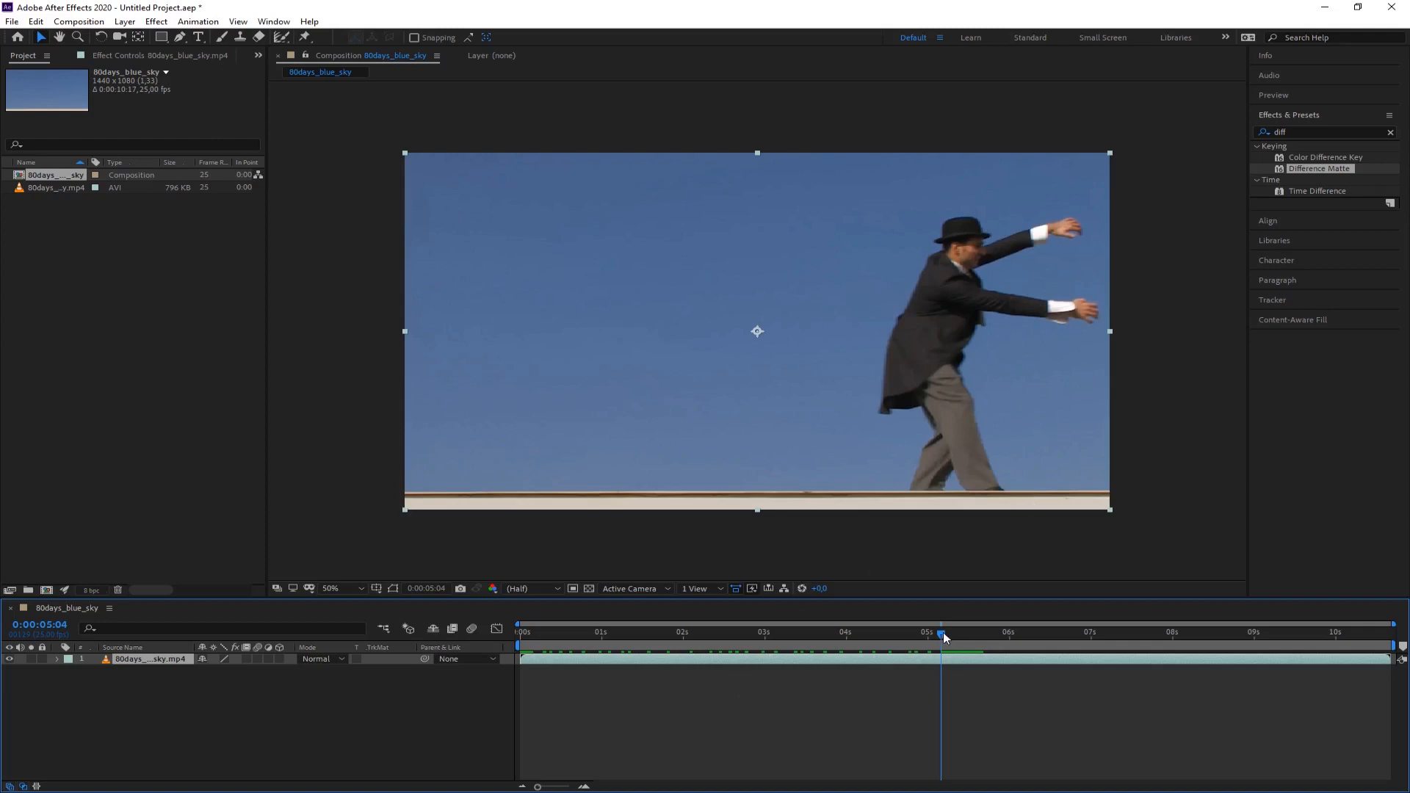
pyautogui.moveTo(943, 633)
pyautogui.mouseDown()
pyautogui.moveTo(1272, 637)
pyautogui.moveTo(803, 653)
pyautogui.moveTo(951, 648)
pyautogui.moveTo(938, 637)
pyautogui.mouseUp()
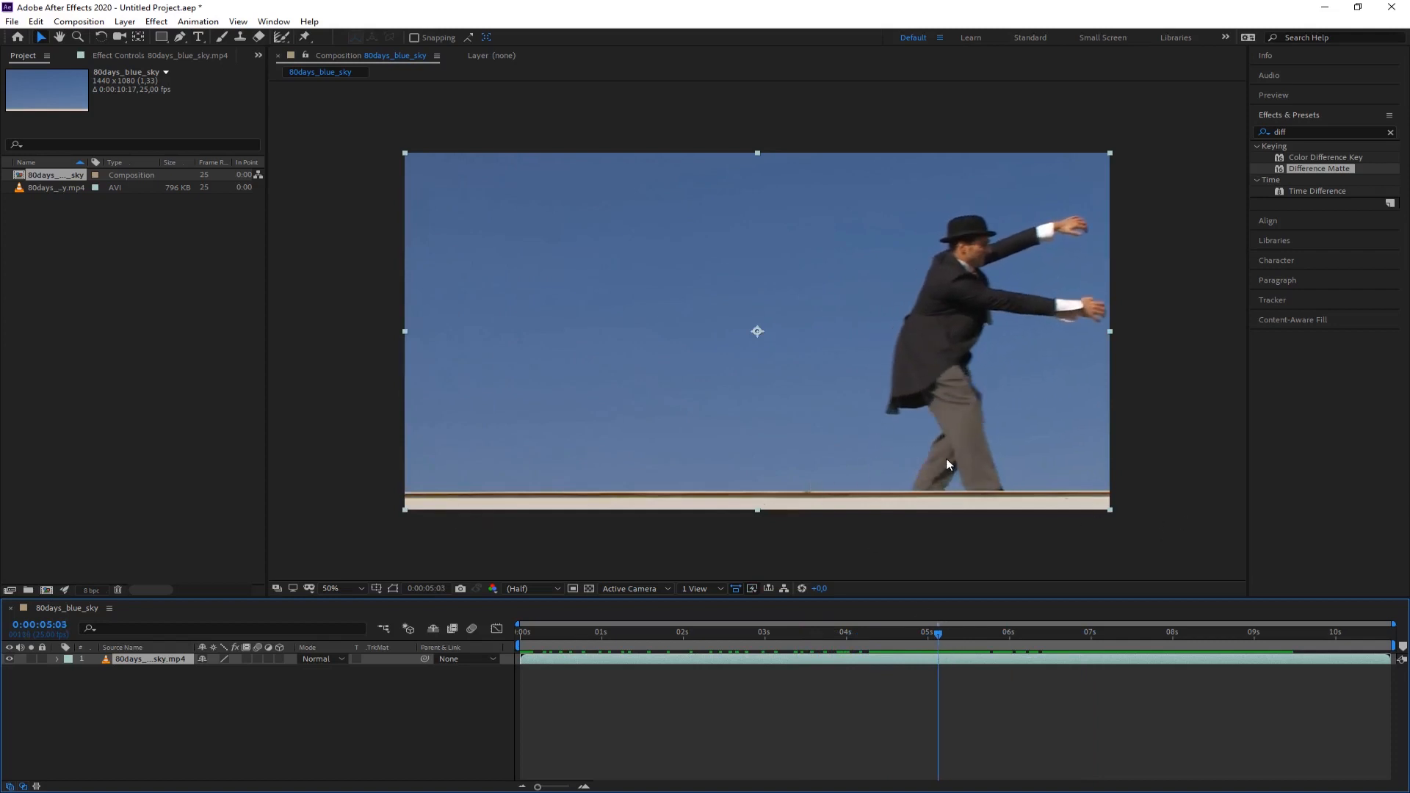
# - Create a composition-sized solid layer in bright green (00FF3C)
pyautogui.click(125, 681)
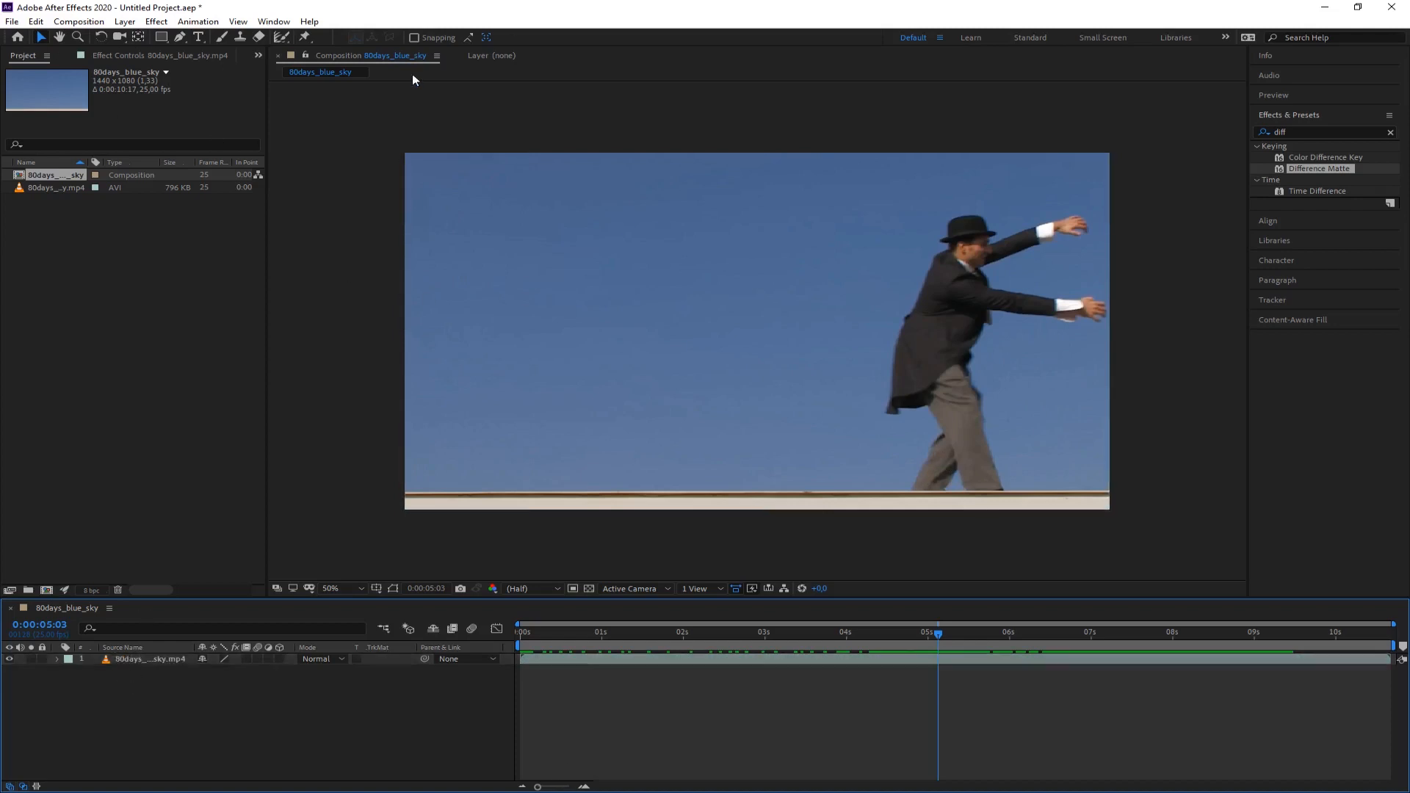
pyautogui.click(125, 21)
pyautogui.moveTo(338, 42)
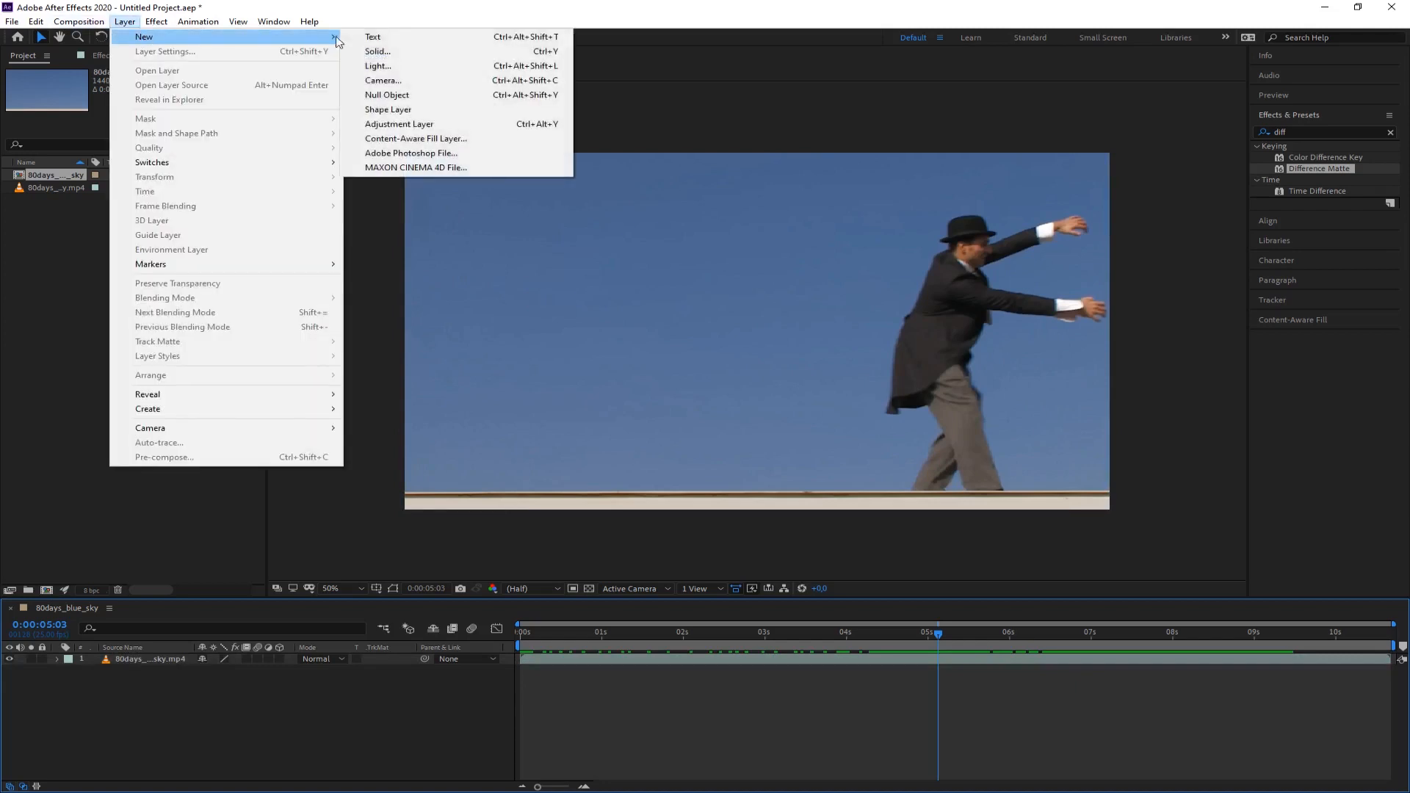
pyautogui.click(378, 51)
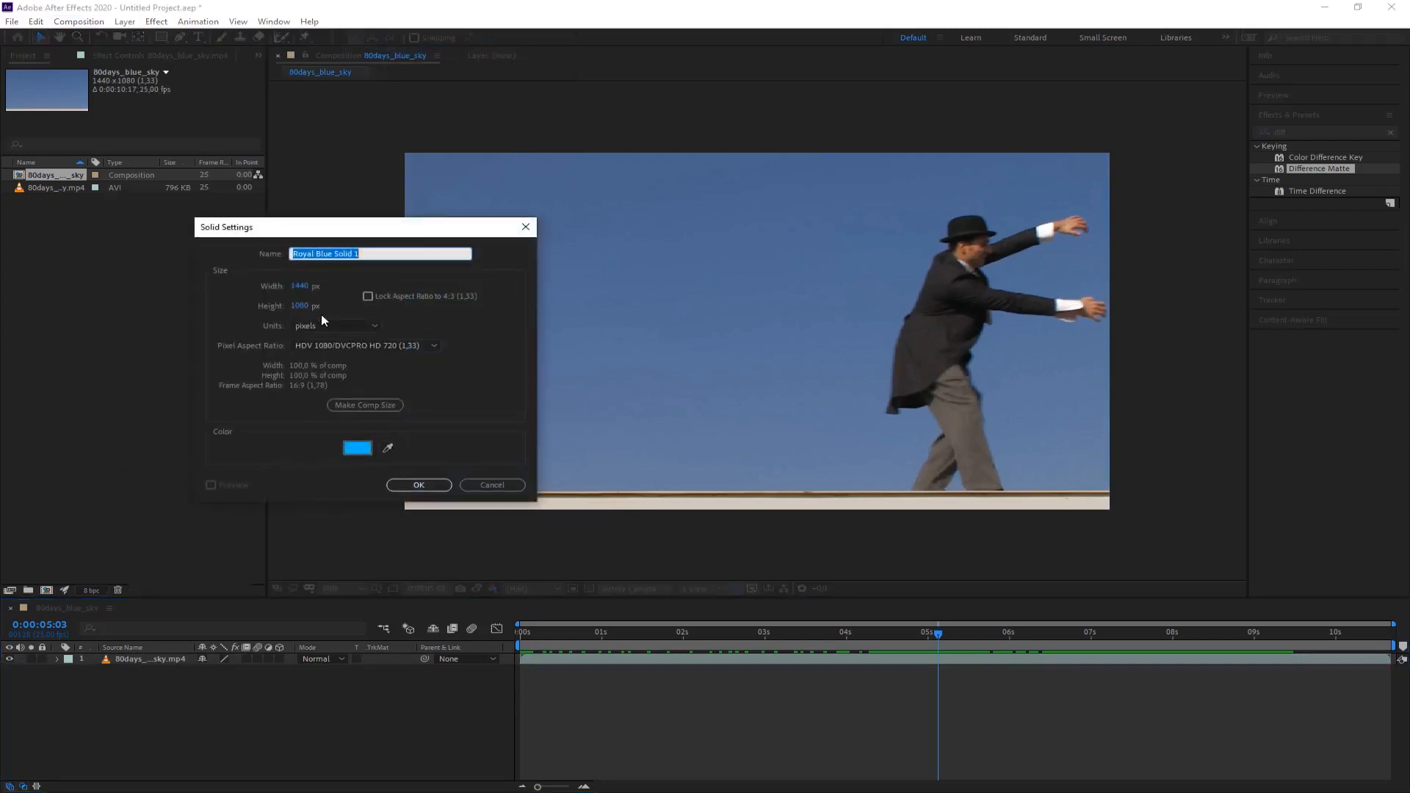
pyautogui.click(358, 448)
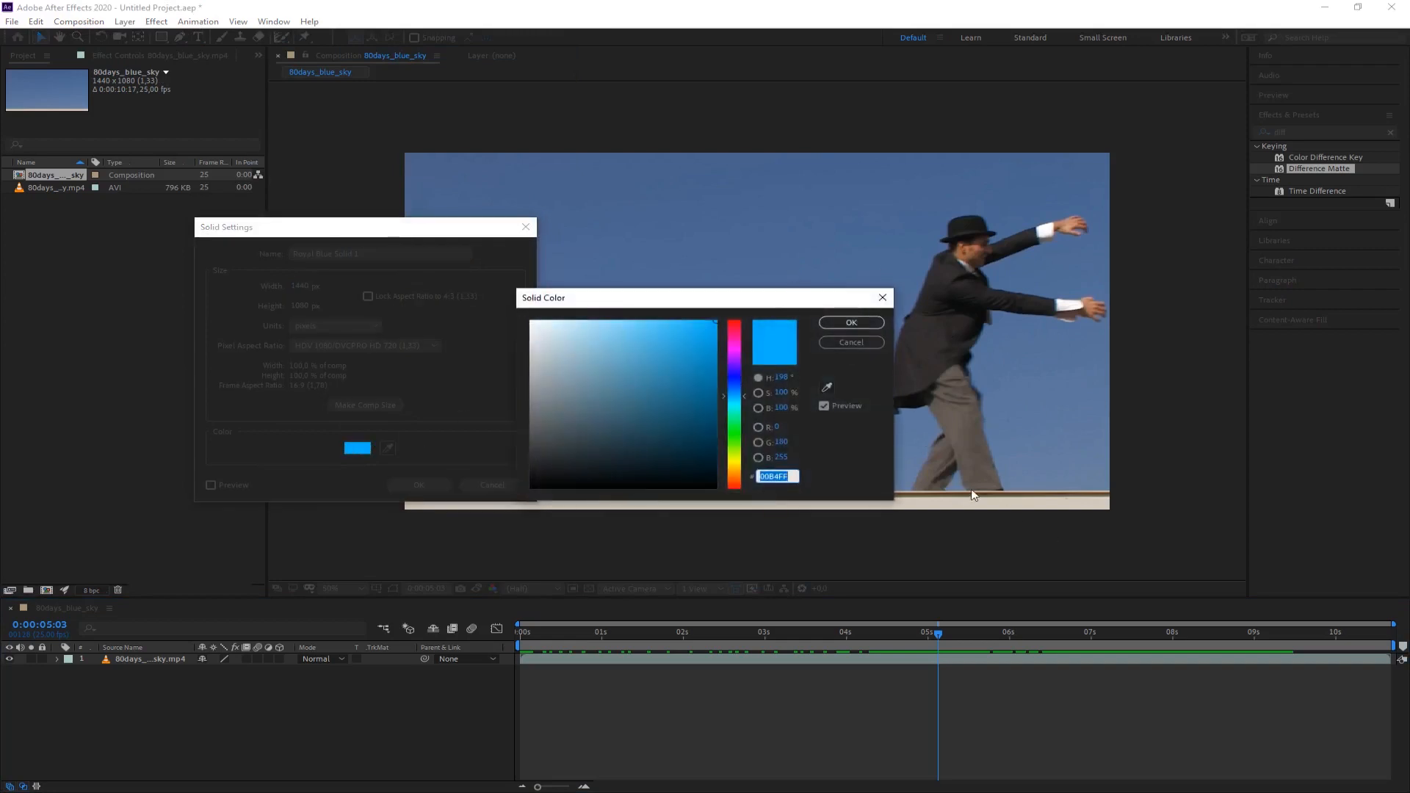
pyautogui.click(736, 351)
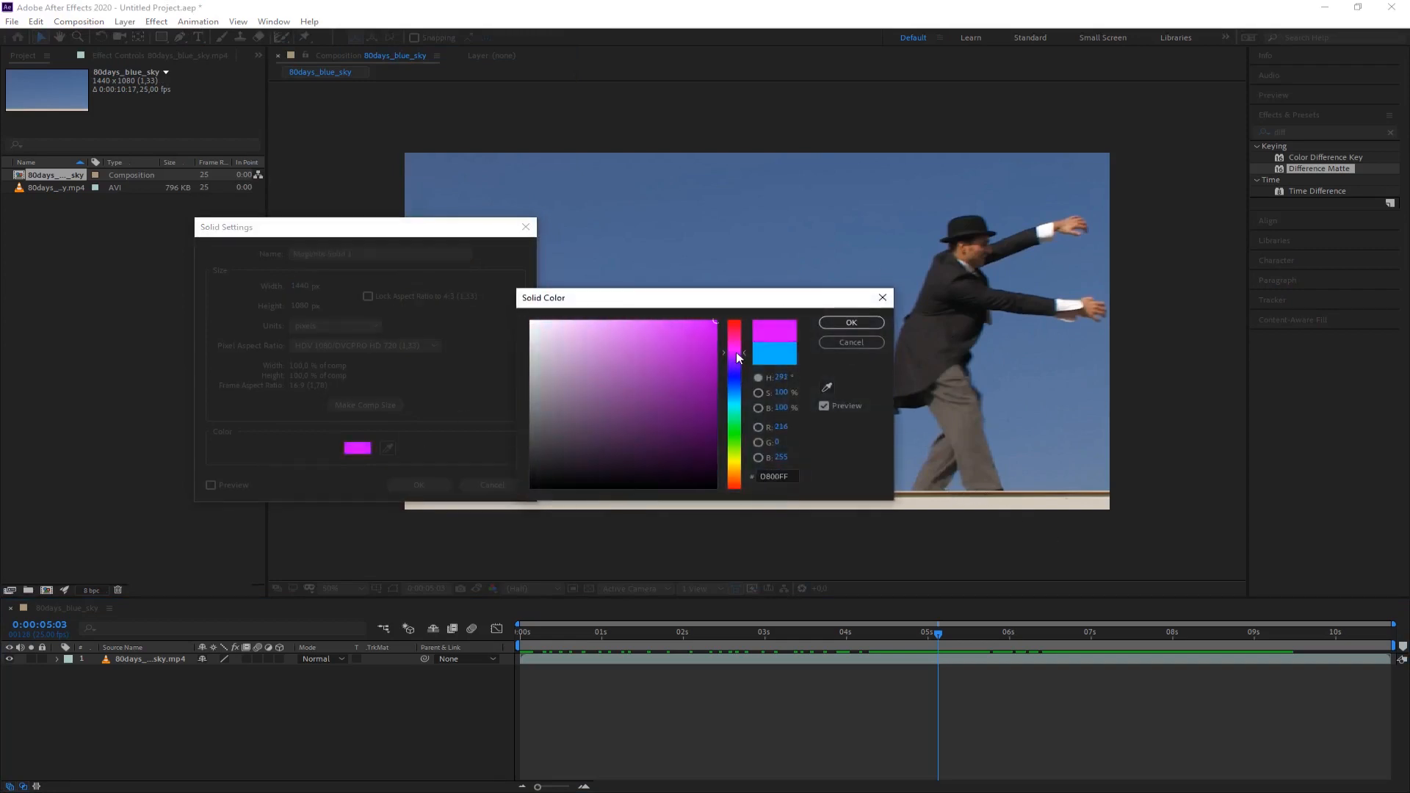
pyautogui.click(738, 378)
pyautogui.moveTo(737, 378); pyautogui.dragTo(738, 426)
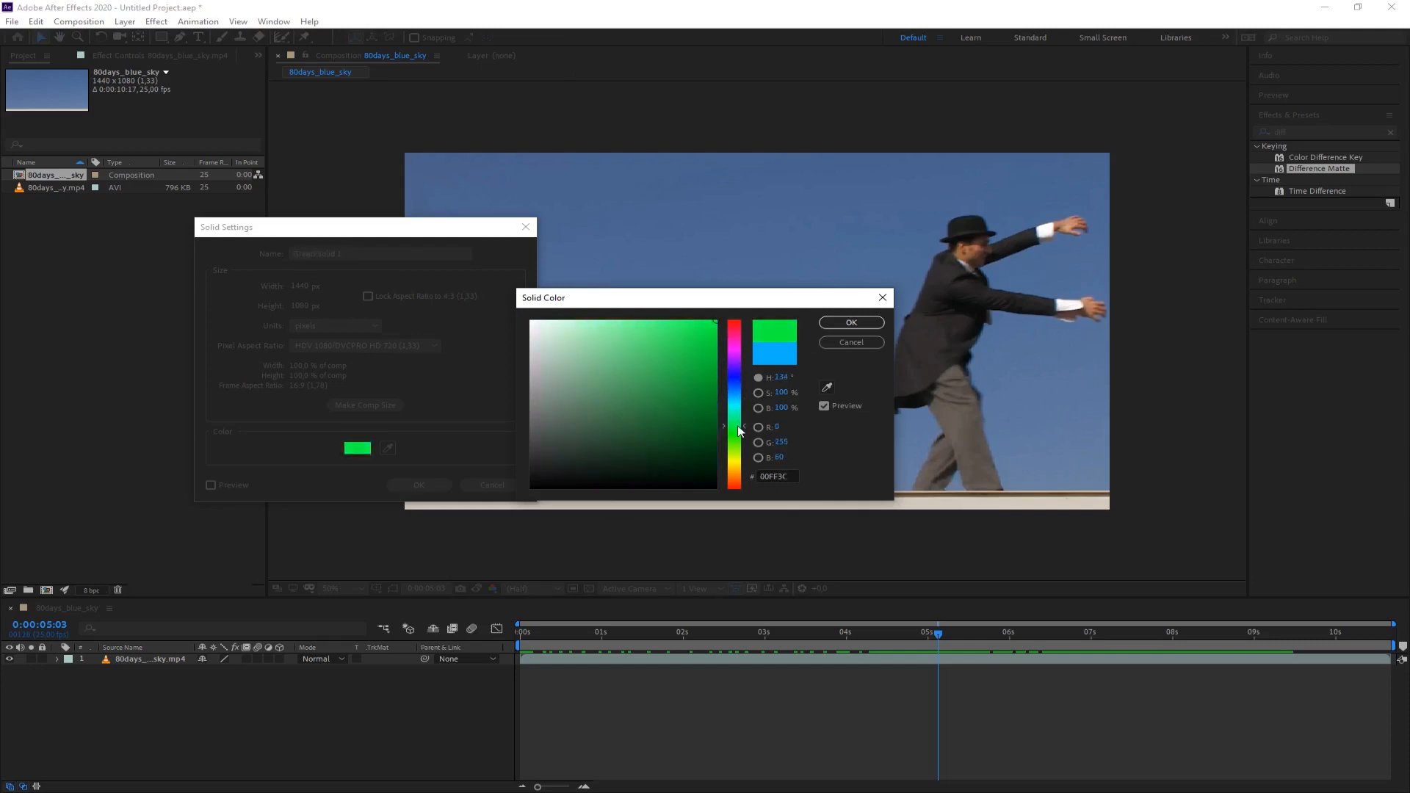
pyautogui.click(852, 324)
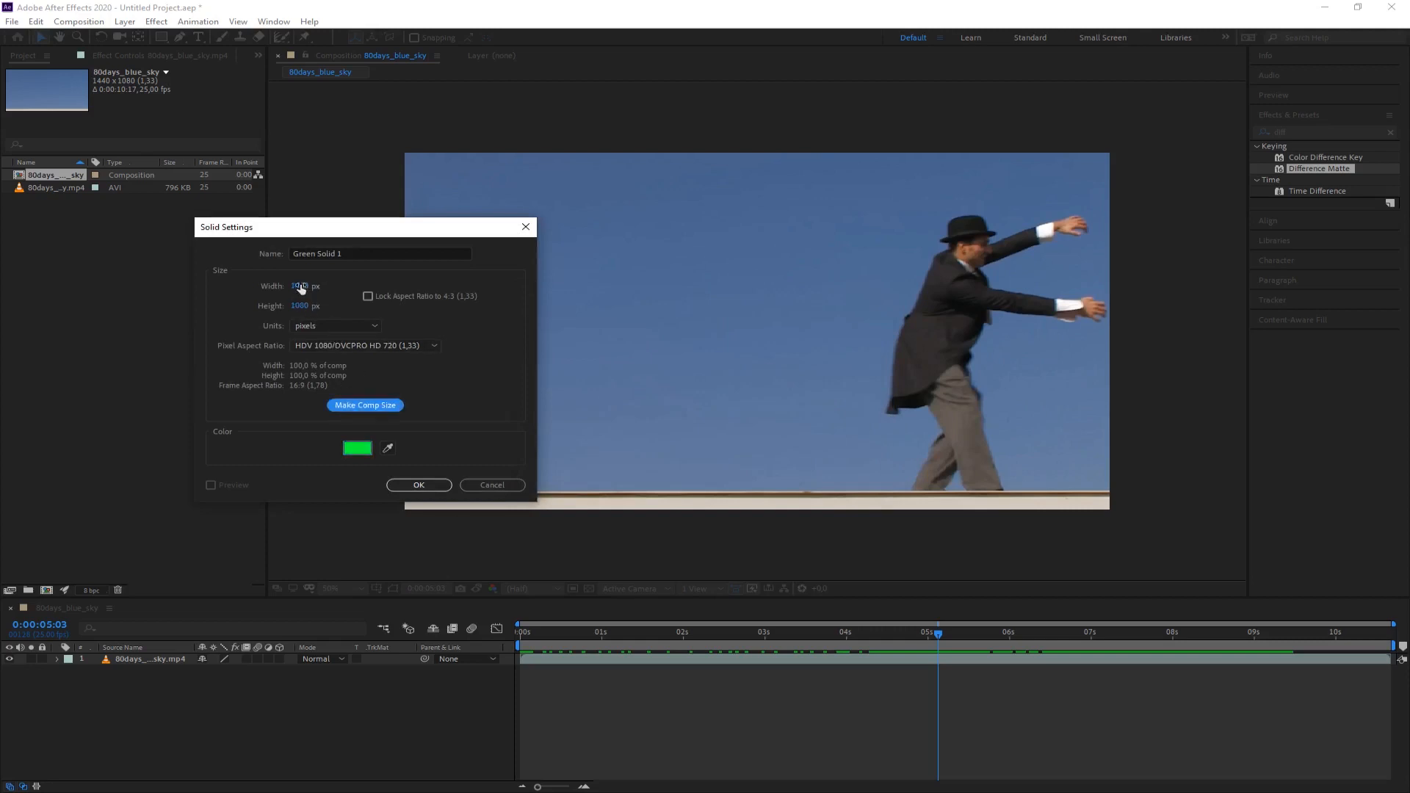
pyautogui.click(420, 486)
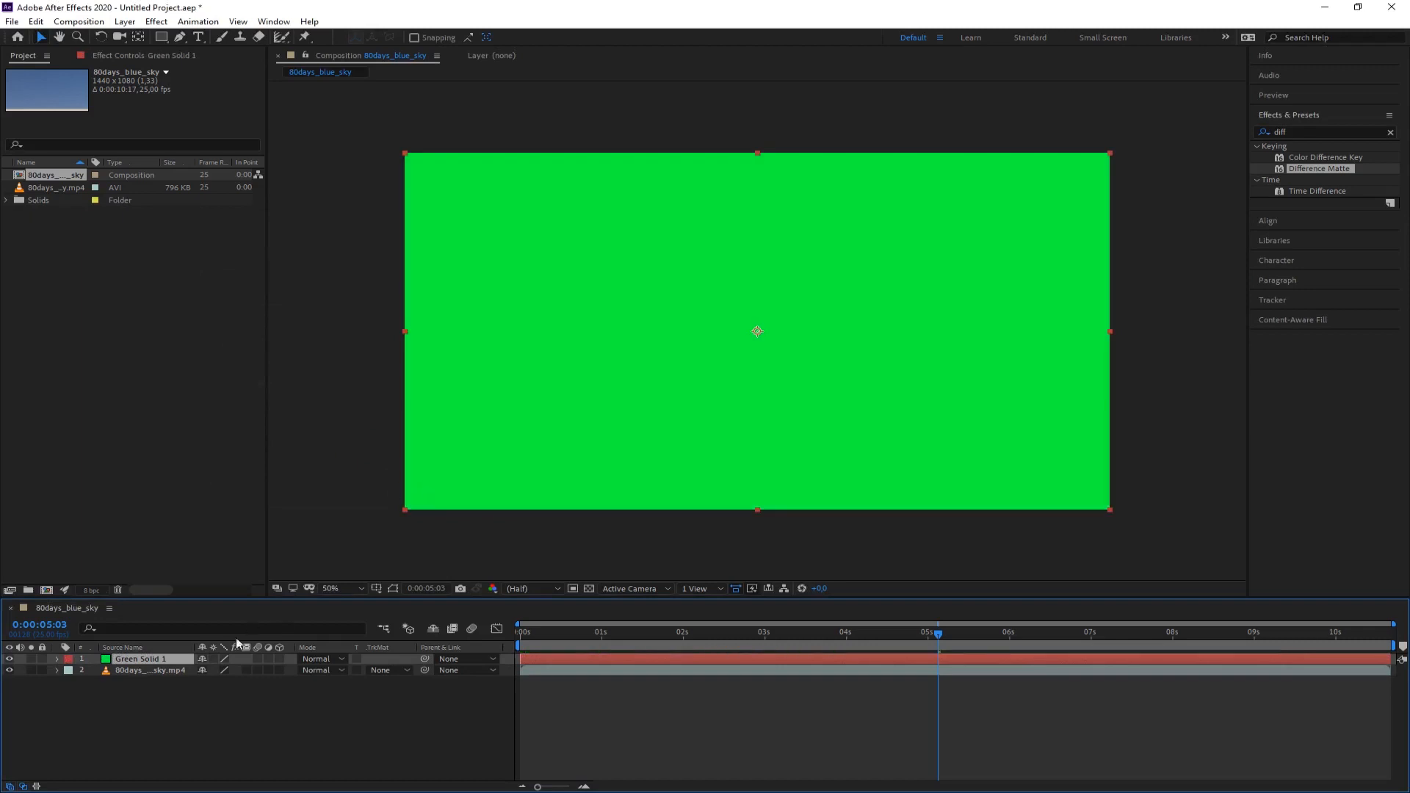
# - Create a second composition-sized solid layer in red (FF0C00)
pyautogui.click(78, 21)
pyautogui.moveTo(125, 21)
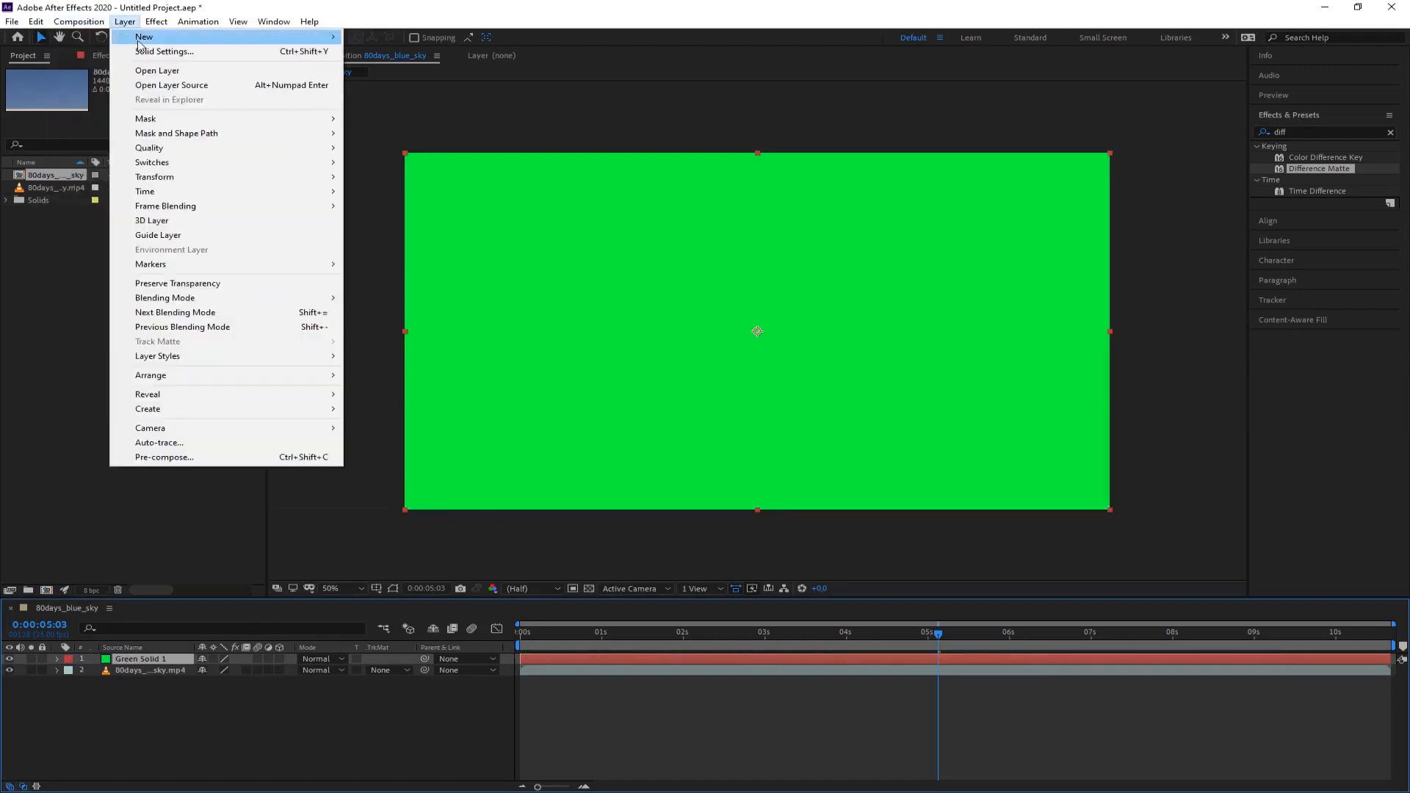
pyautogui.moveTo(324, 37)
pyautogui.click(411, 51)
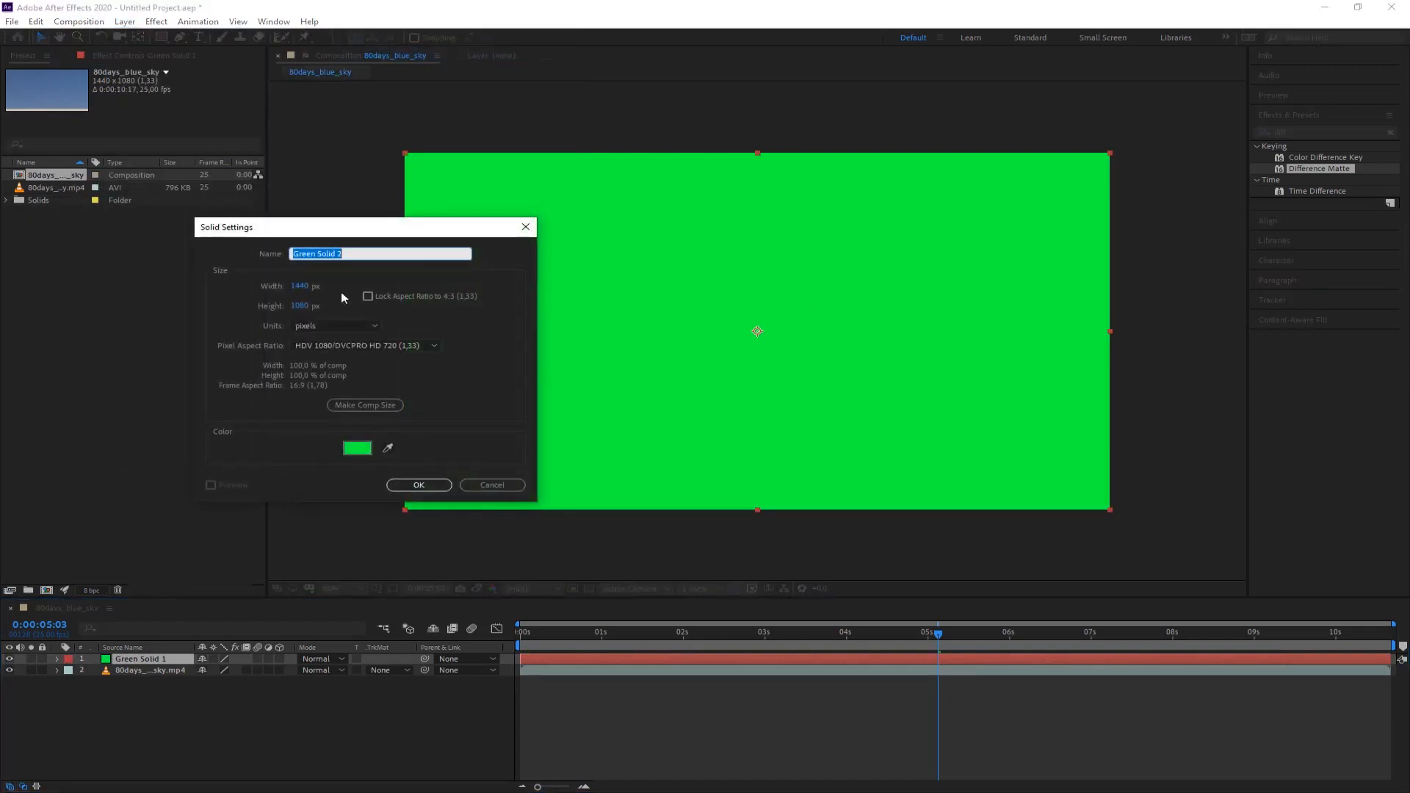
pyautogui.click(358, 455)
pyautogui.moveTo(726, 433); pyautogui.dragTo(728, 488)
pyautogui.click(852, 324)
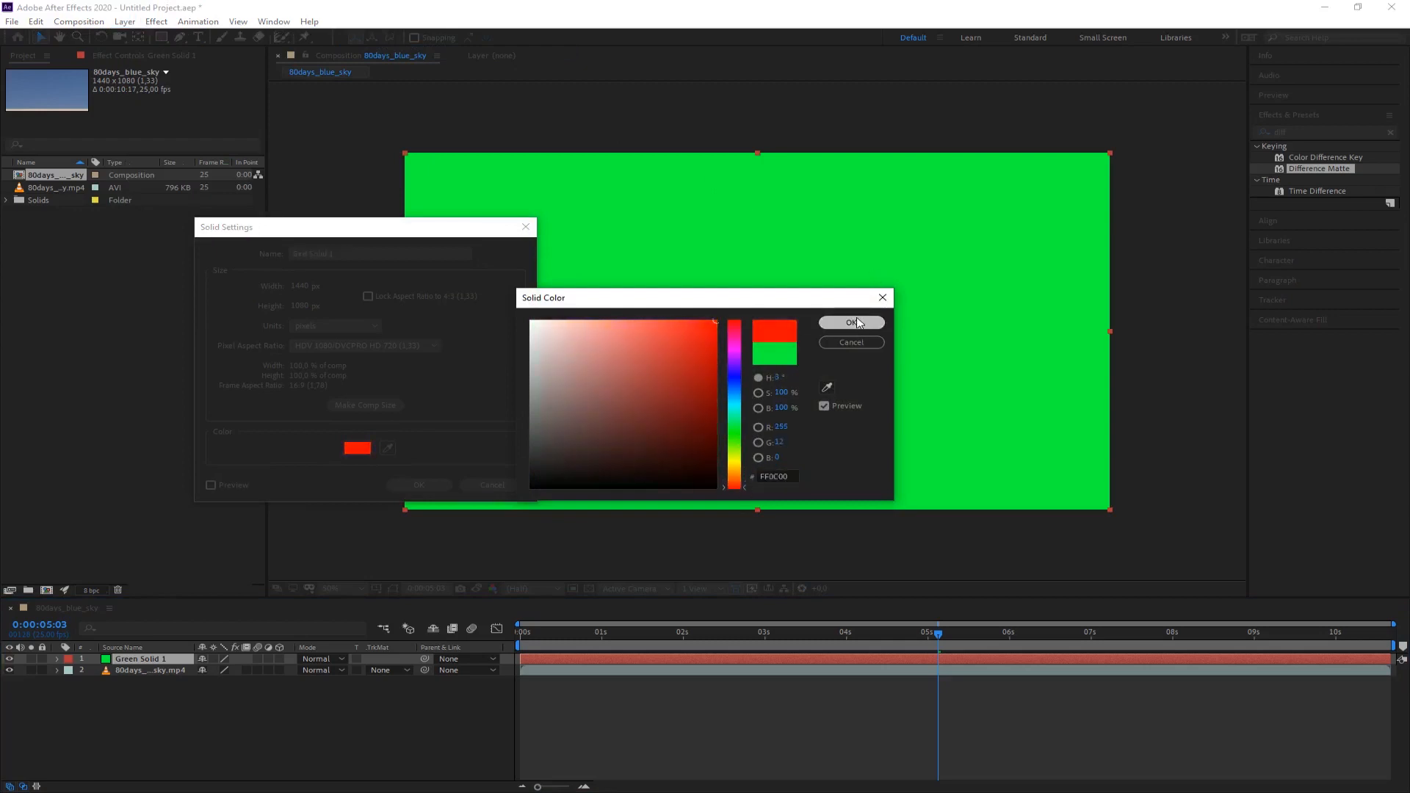
pyautogui.click(420, 485)
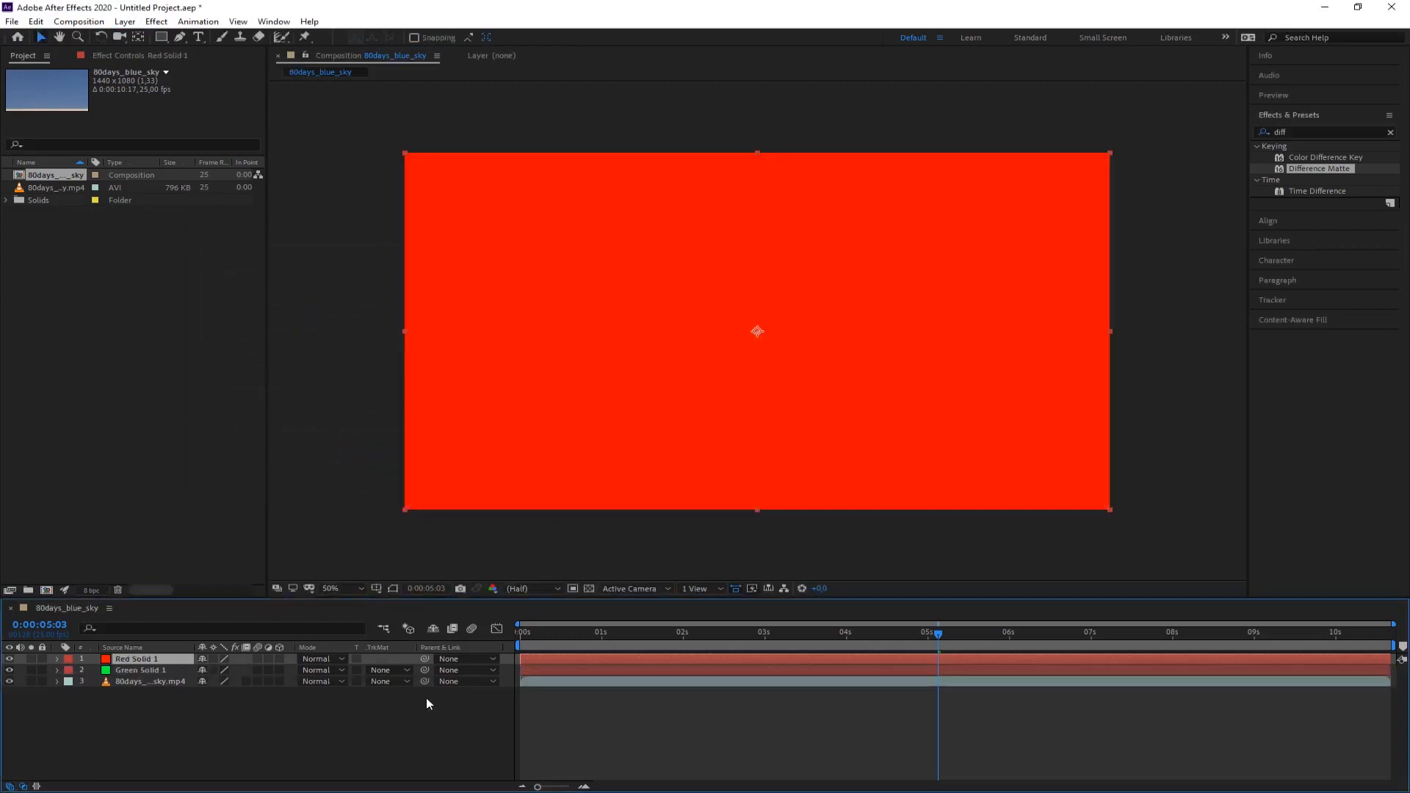
# - Reorder the layers so the footage is uppermost, with the green solid beneath it and the red solid lowest
pyautogui.moveTo(131, 669); pyautogui.dragTo(131, 695)
pyautogui.click(131, 659)
pyautogui.hotkey('ctrl', 'shift', '[')
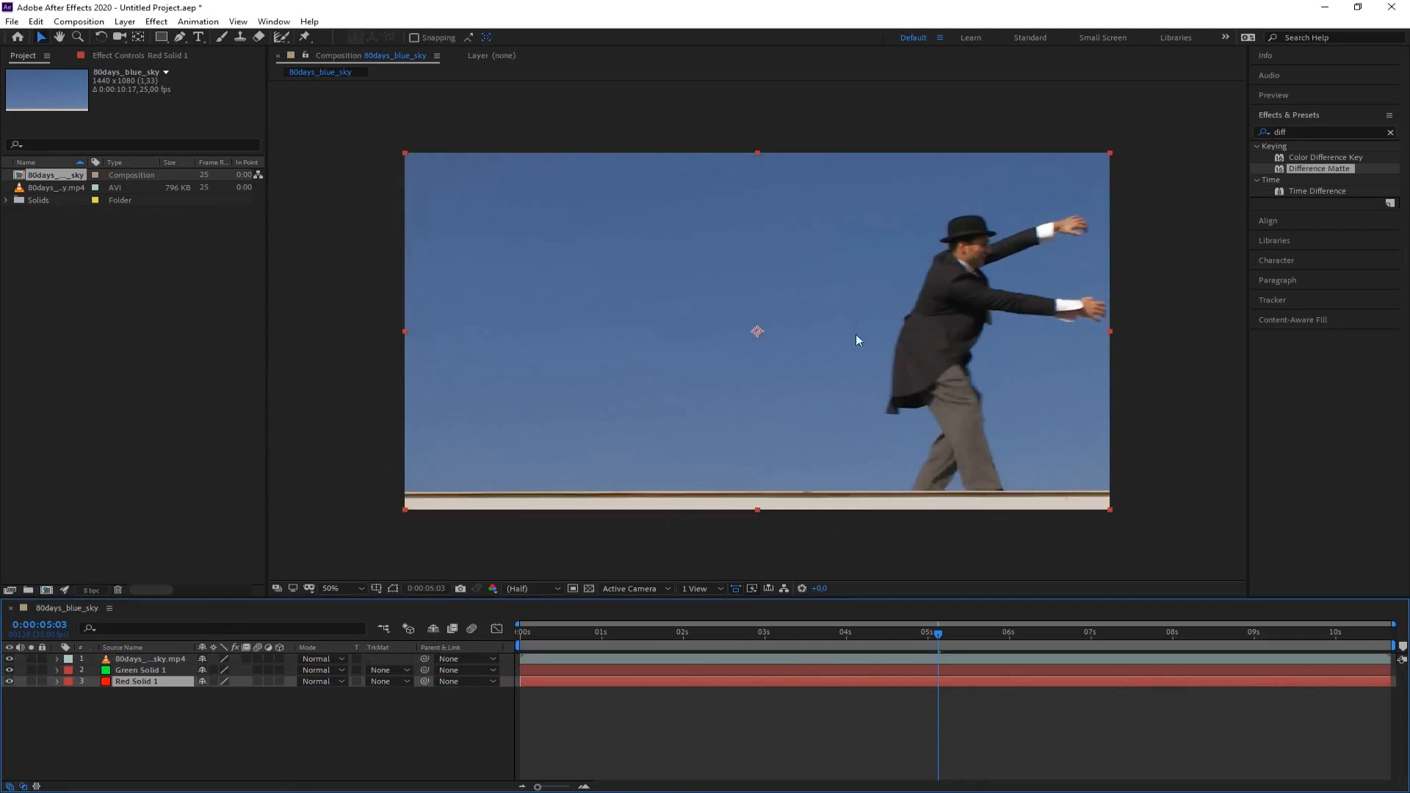
# - Shift the 80days_blue_sky.mp4 layer straight down until the ledge under the man's feet is out of frame
pyautogui.click(134, 660)
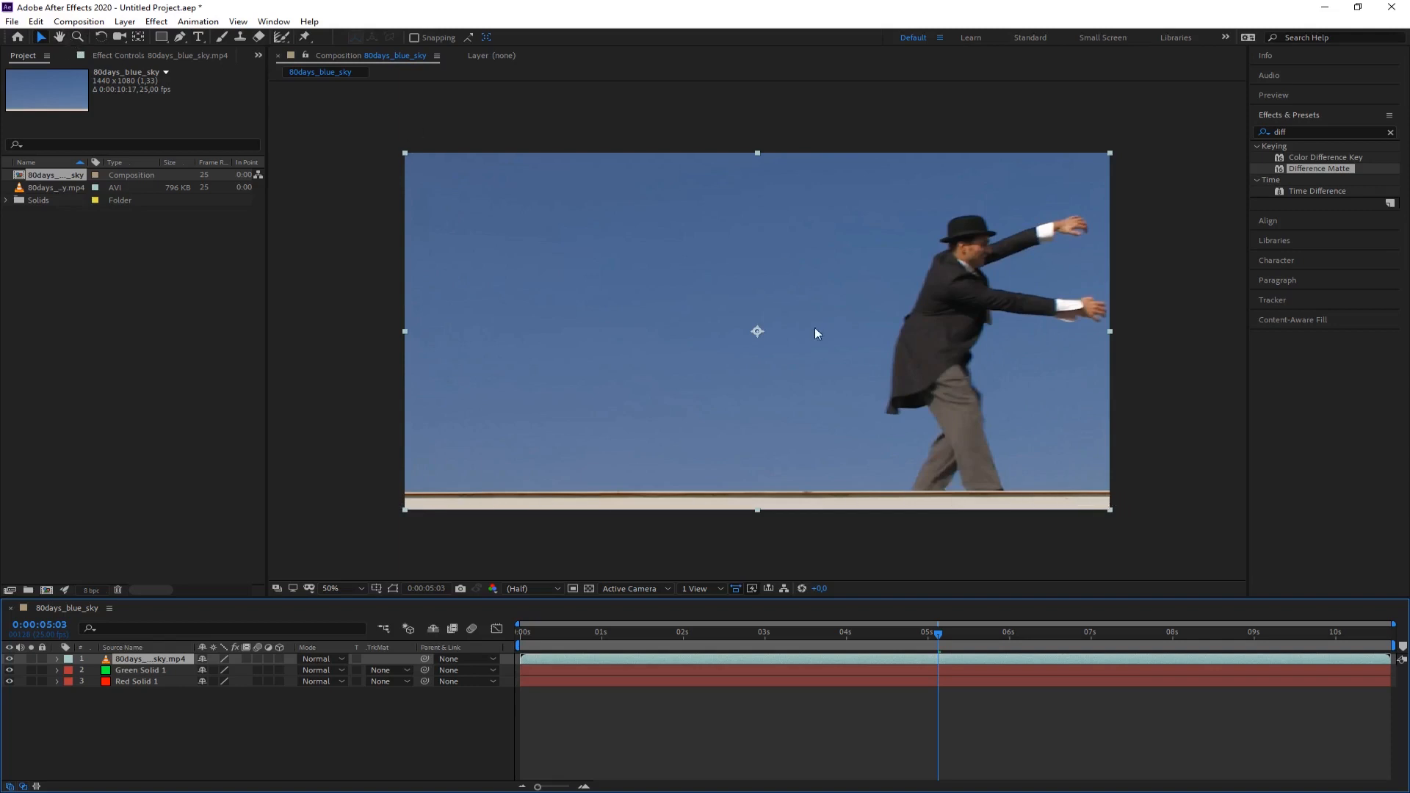
pyautogui.moveTo(787, 334); pyautogui.dragTo(789, 352)
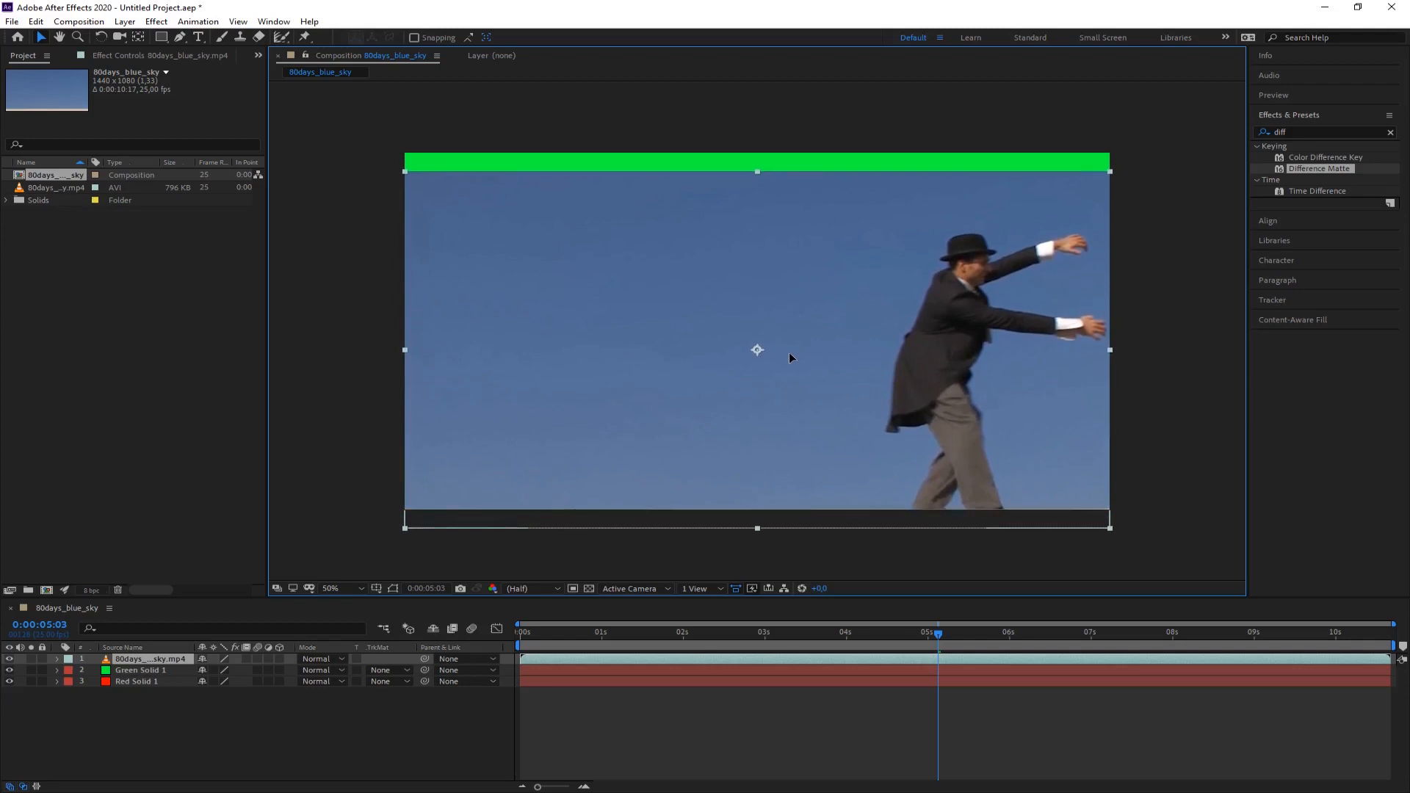
pyautogui.moveTo(789, 351); pyautogui.dragTo(788, 353)
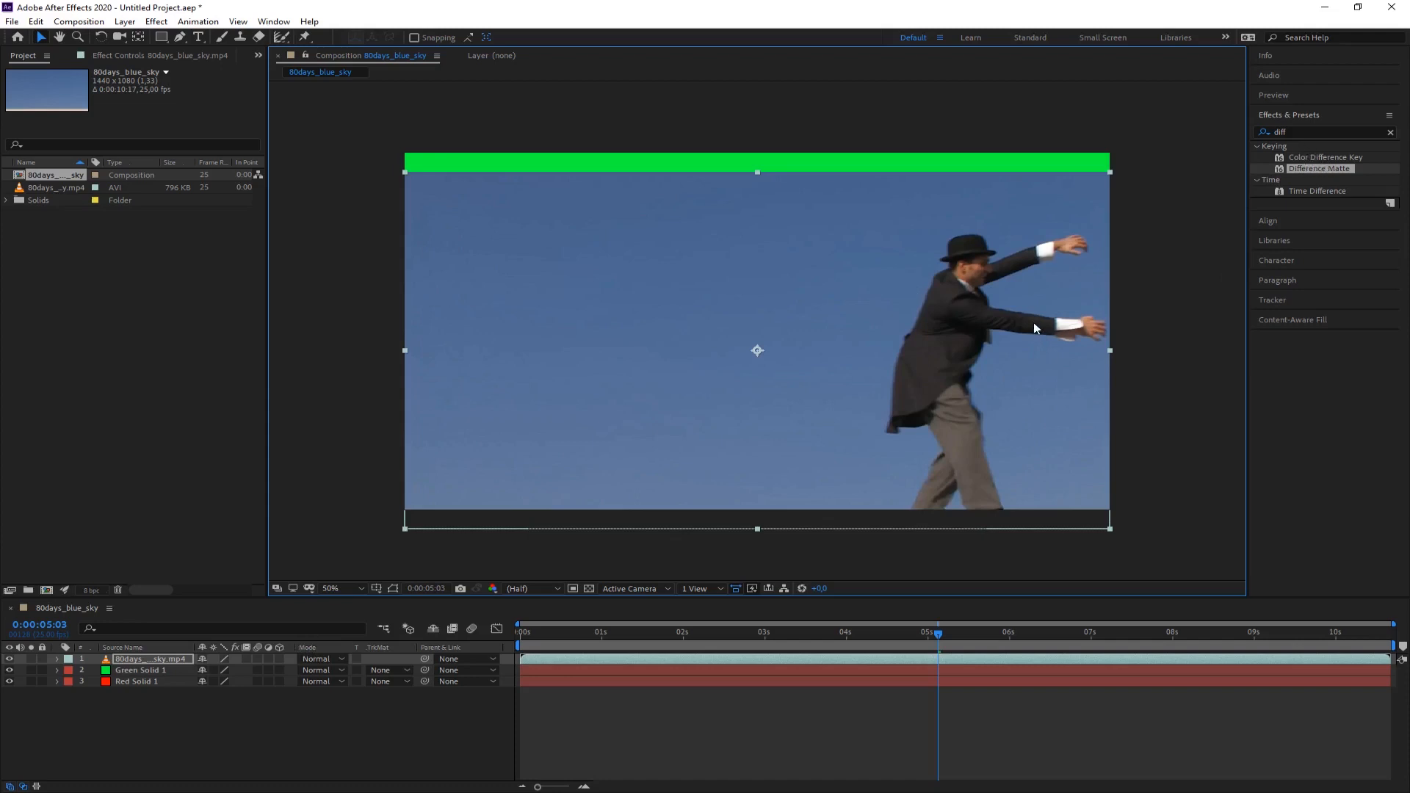
# - With both solids hidden, apply Keylight (1.2) to 80days_blue_sky.mp4 and sample the blue sky as its Screen Colour
pyautogui.click(1300, 132)
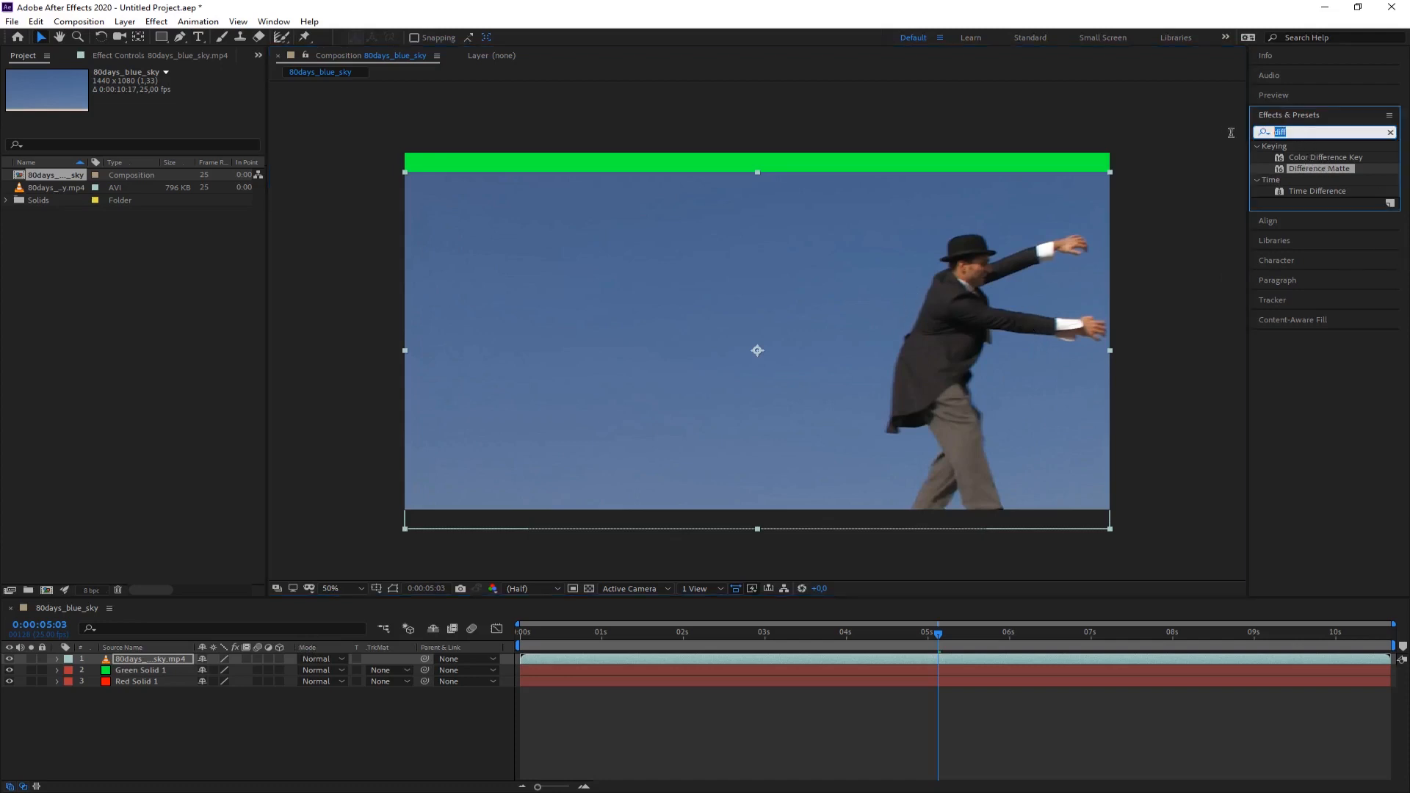
pyautogui.write('key')
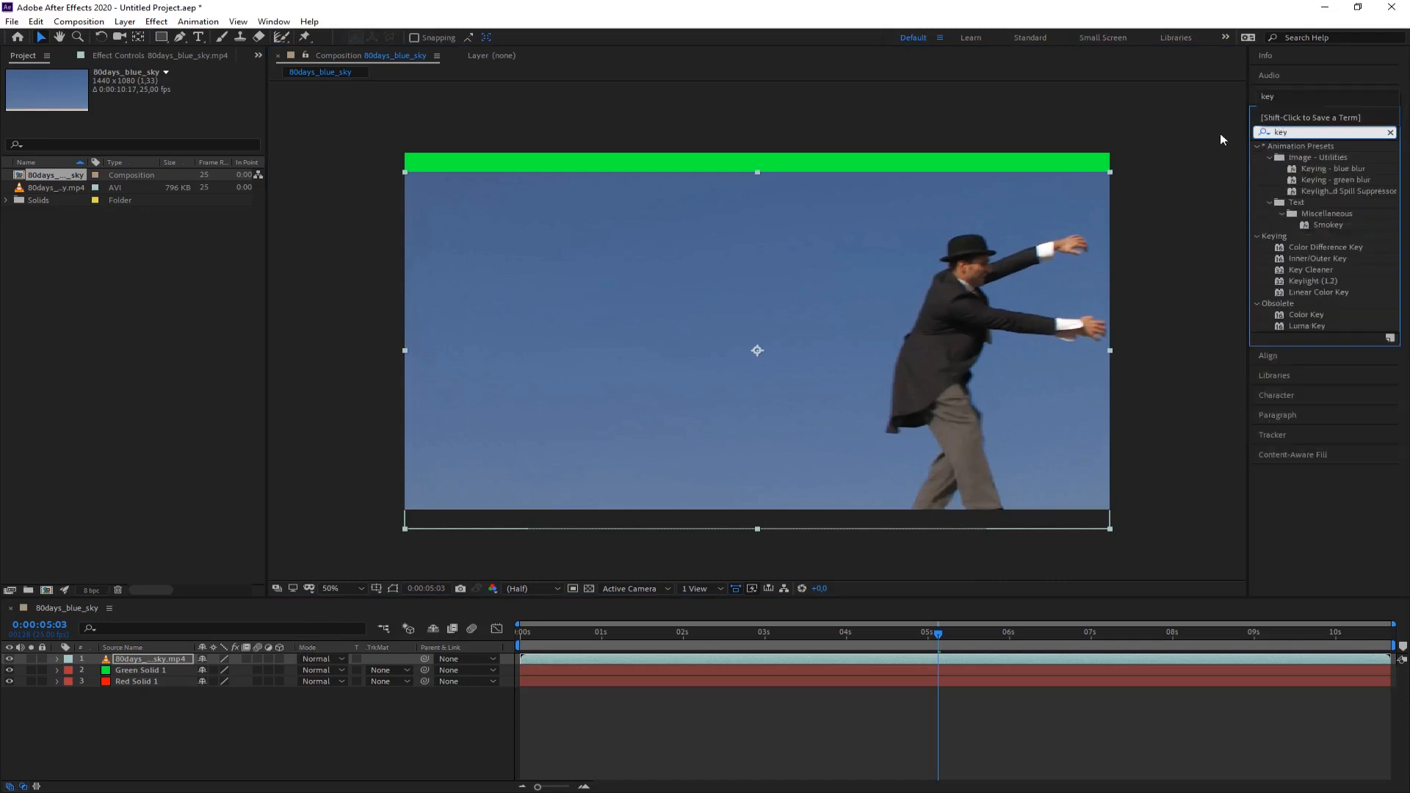
pyautogui.doubleClick(1298, 292)
pyautogui.moveTo(1303, 281); pyautogui.dragTo(633, 341)
pyautogui.click(172, 167)
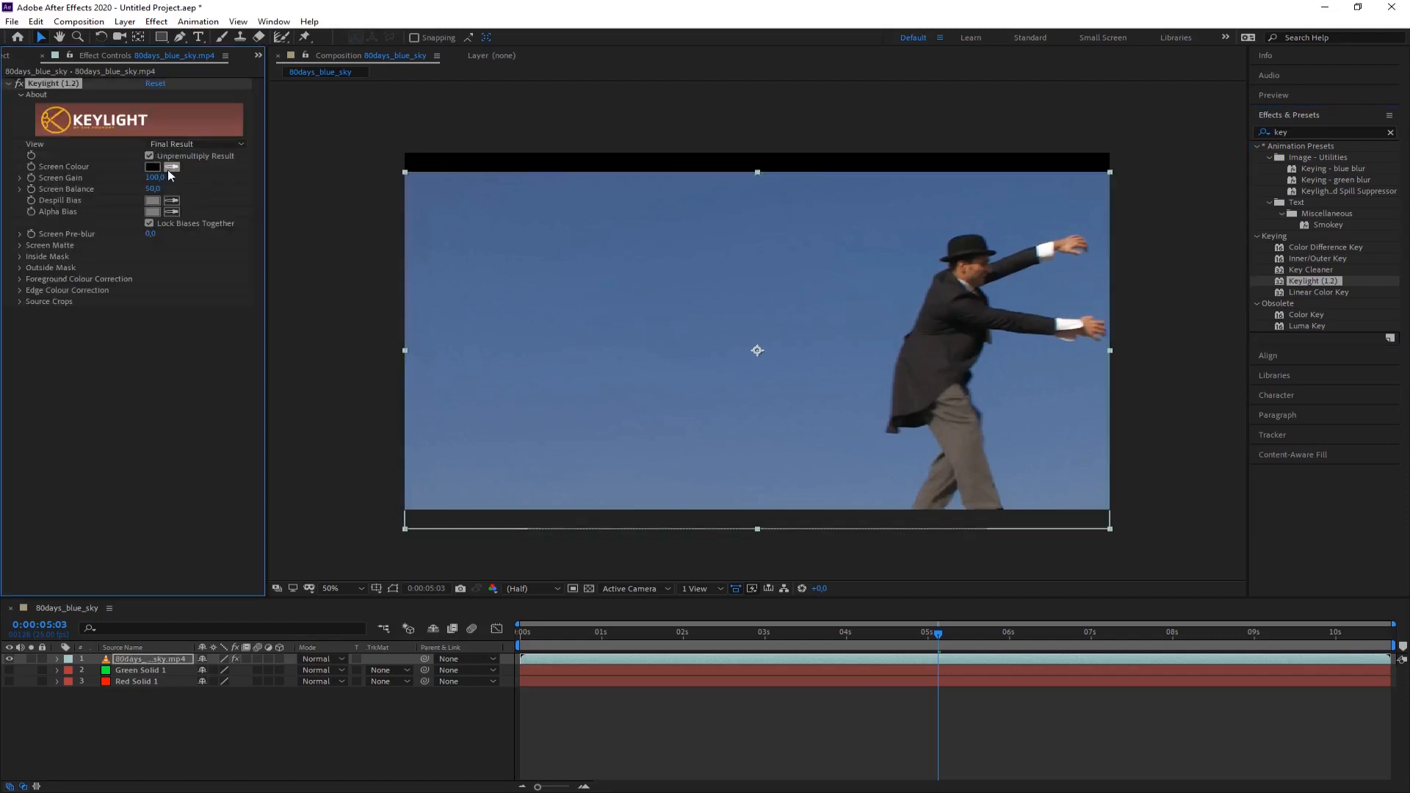
pyautogui.click(716, 332)
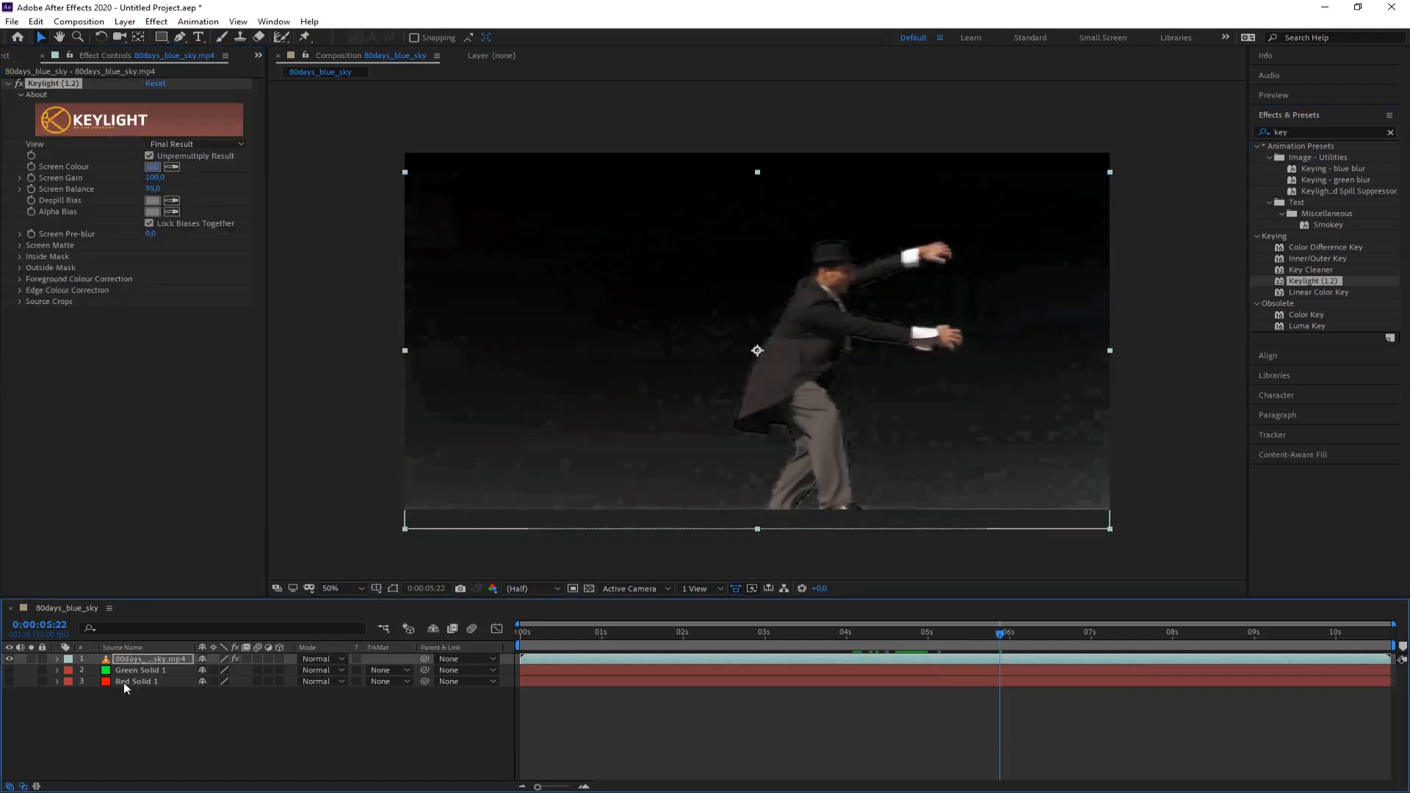
# - Show the green solid behind the keyed man and set Keylight's Screen Gain to 119 to clean up the background
pyautogui.click(10, 670)
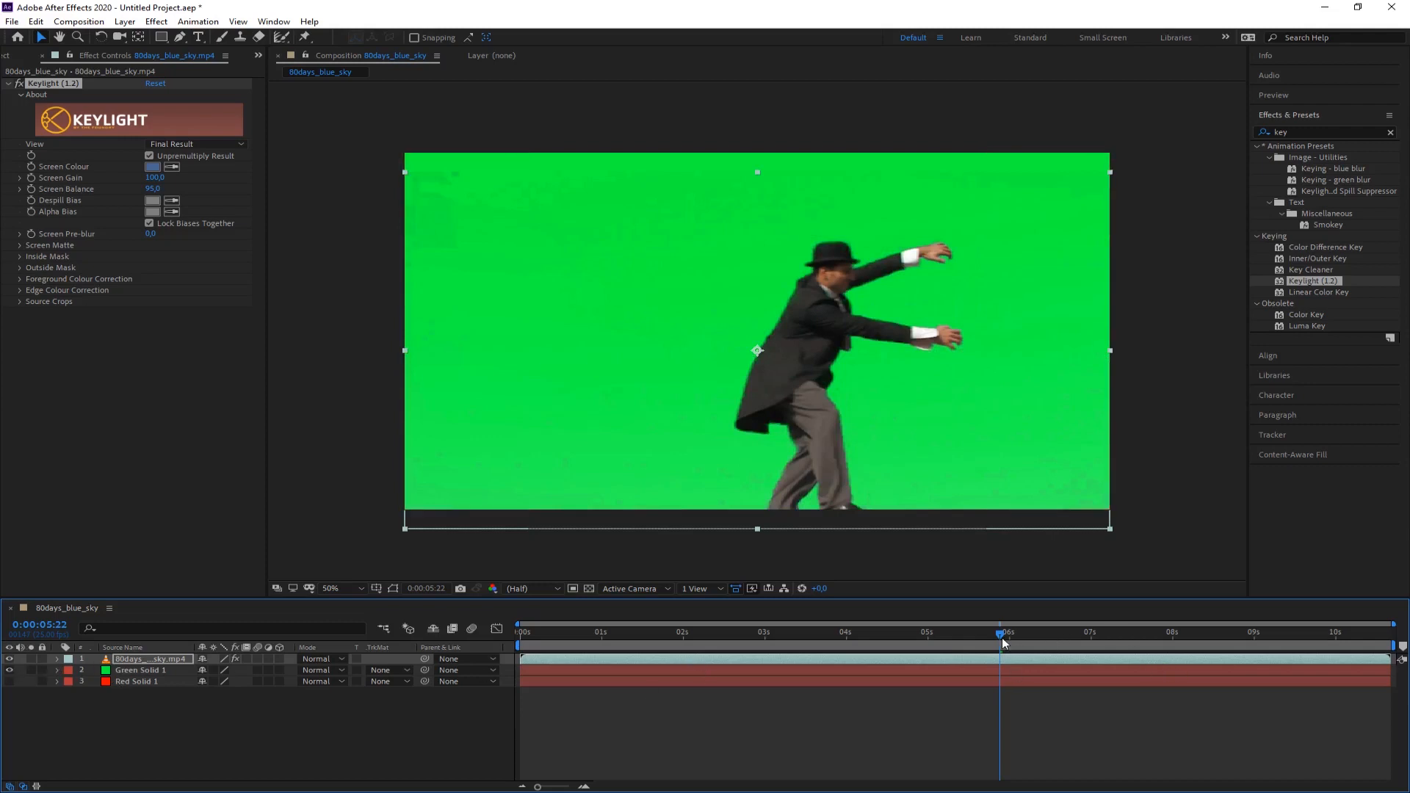
pyautogui.moveTo(1002, 637); pyautogui.dragTo(1055, 617)
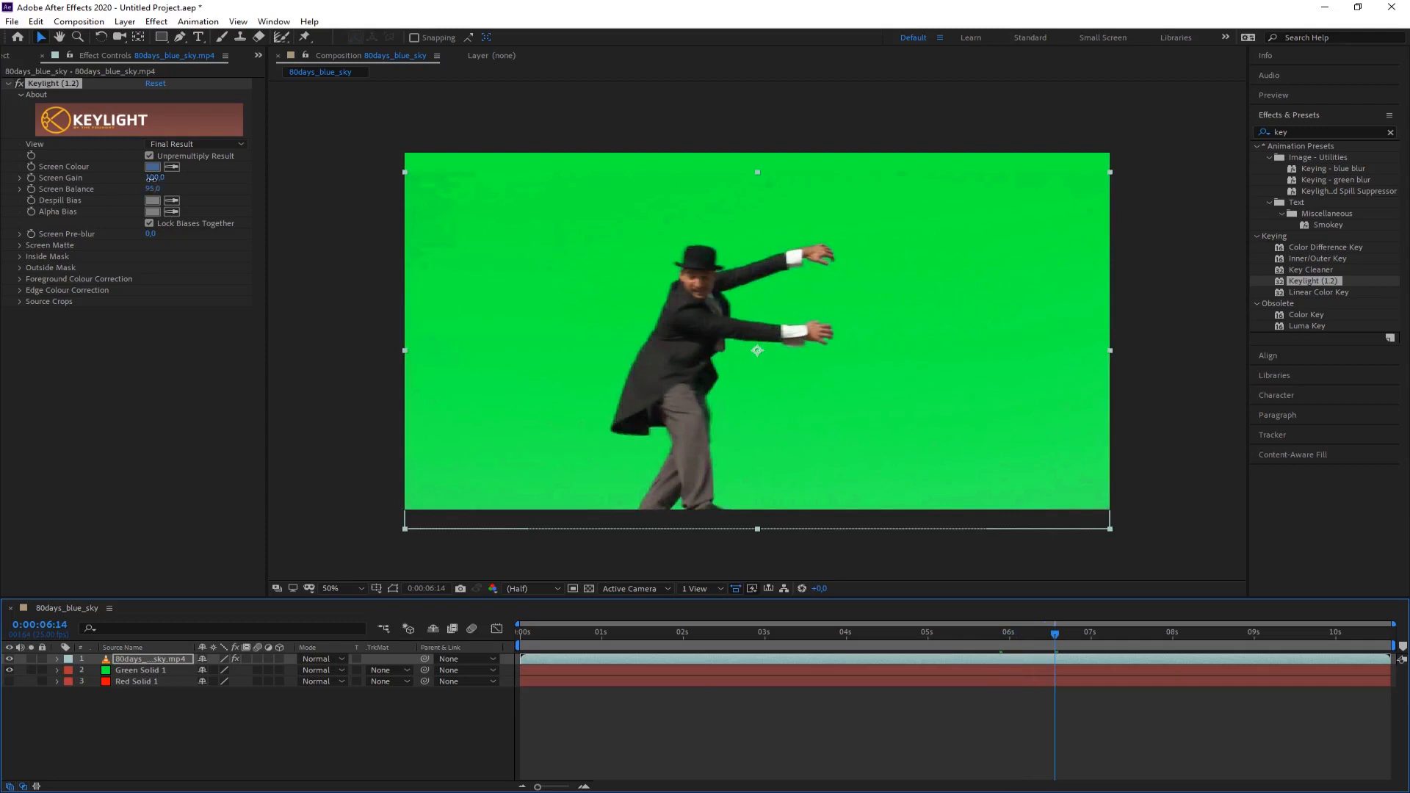
pyautogui.moveTo(152, 178); pyautogui.dragTo(165, 179)
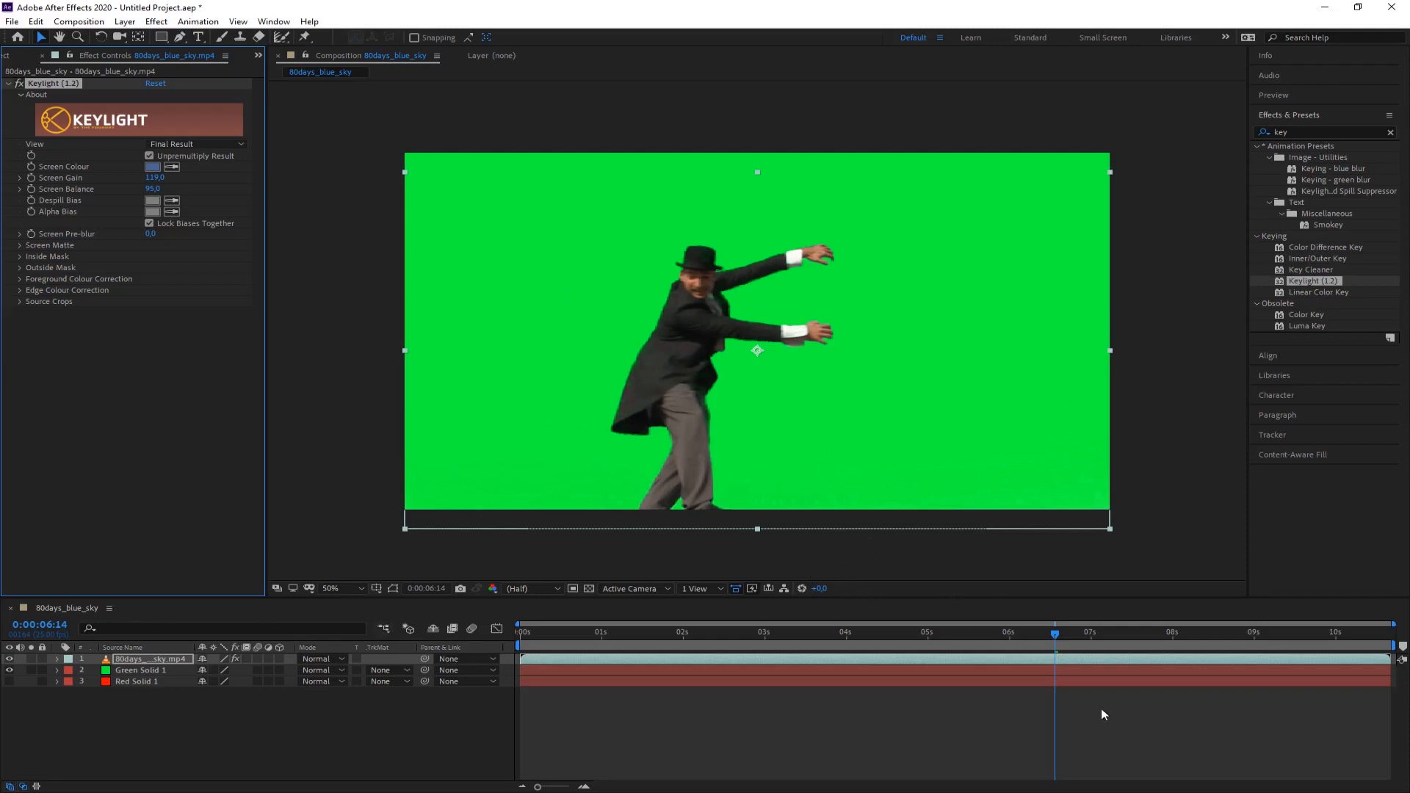
# - At 0:00:05:20, draw a closed Pen mask on the green solid, running through both hands and enclosing the area ahead of the man
pyautogui.moveTo(1056, 630); pyautogui.dragTo(993, 633)
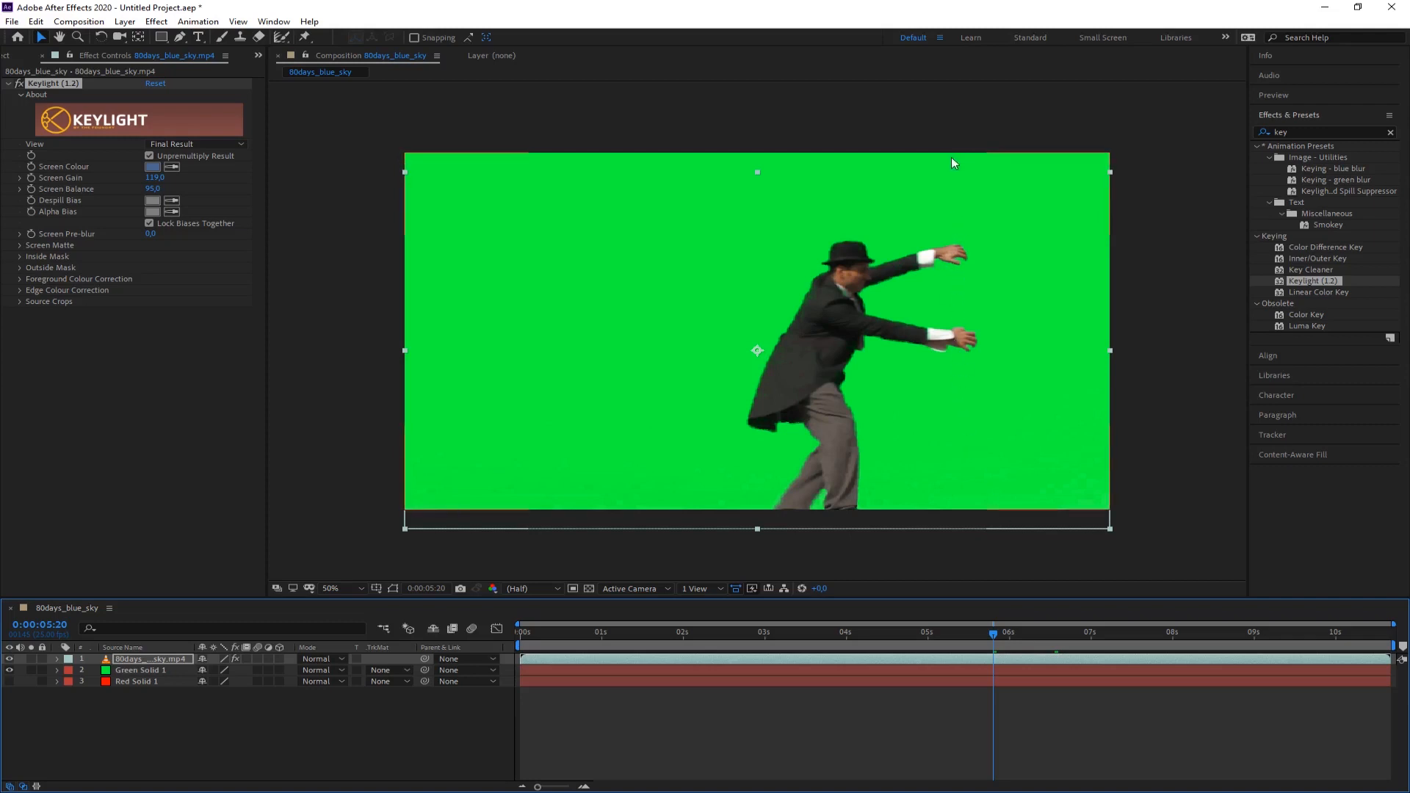
pyautogui.click(136, 672)
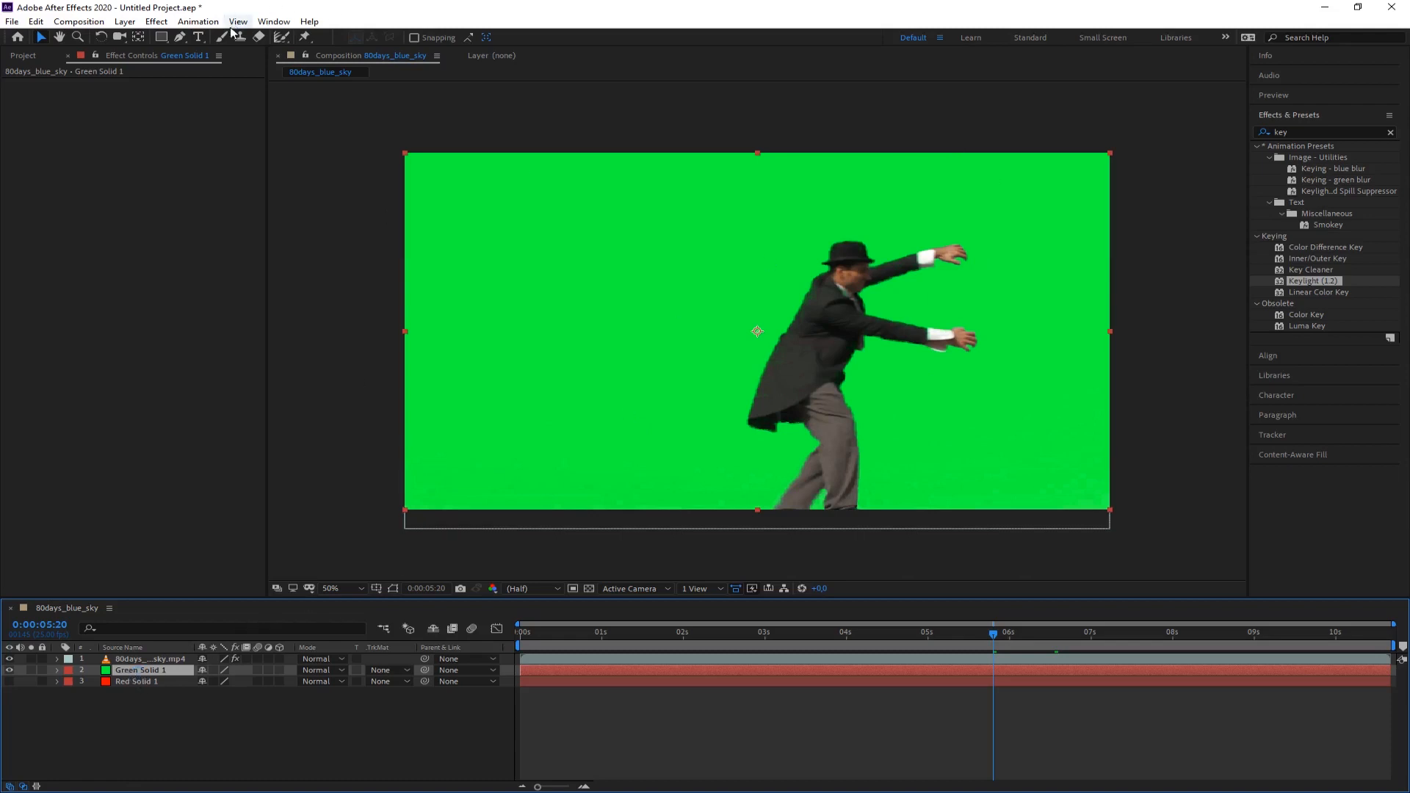
pyautogui.click(180, 38)
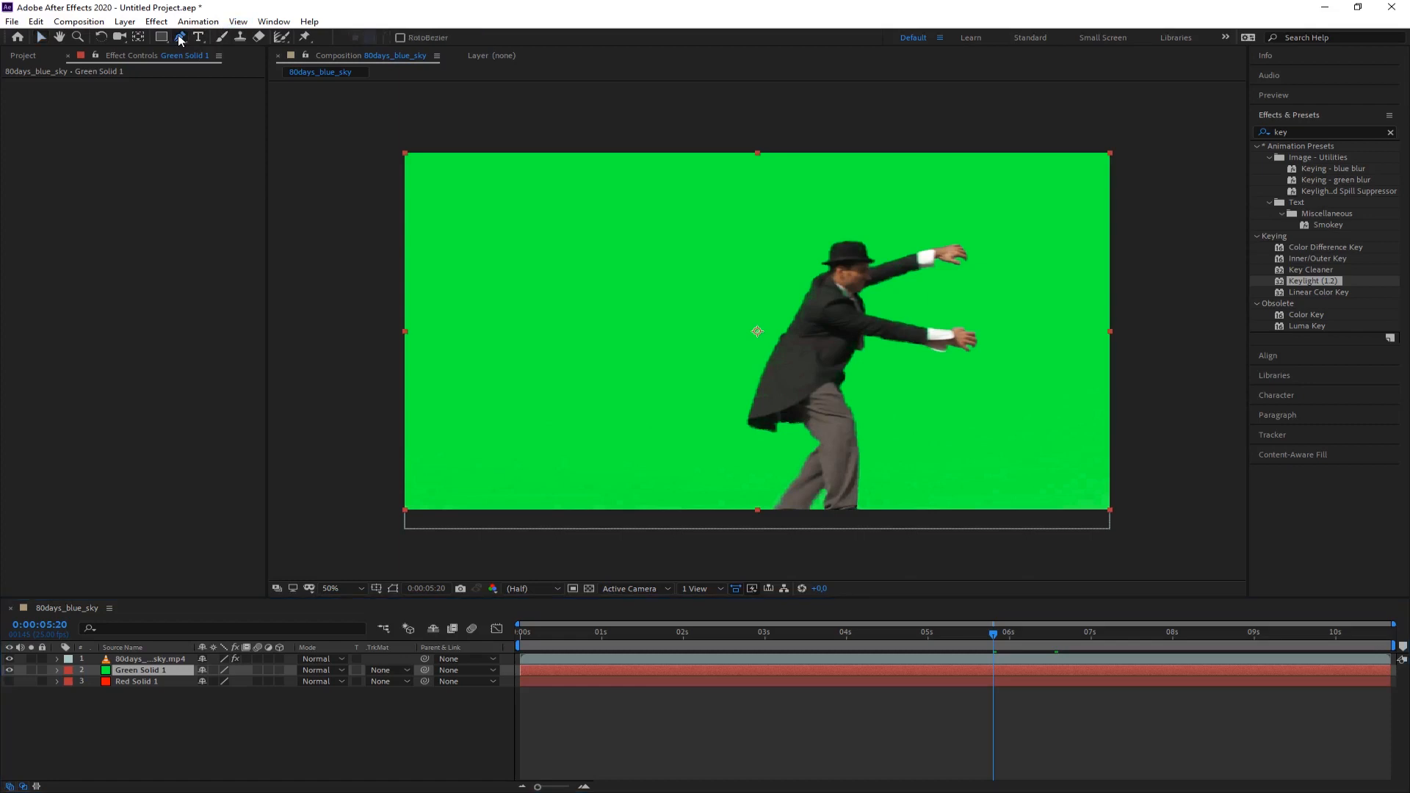
pyautogui.click(980, 130)
pyautogui.click(954, 252)
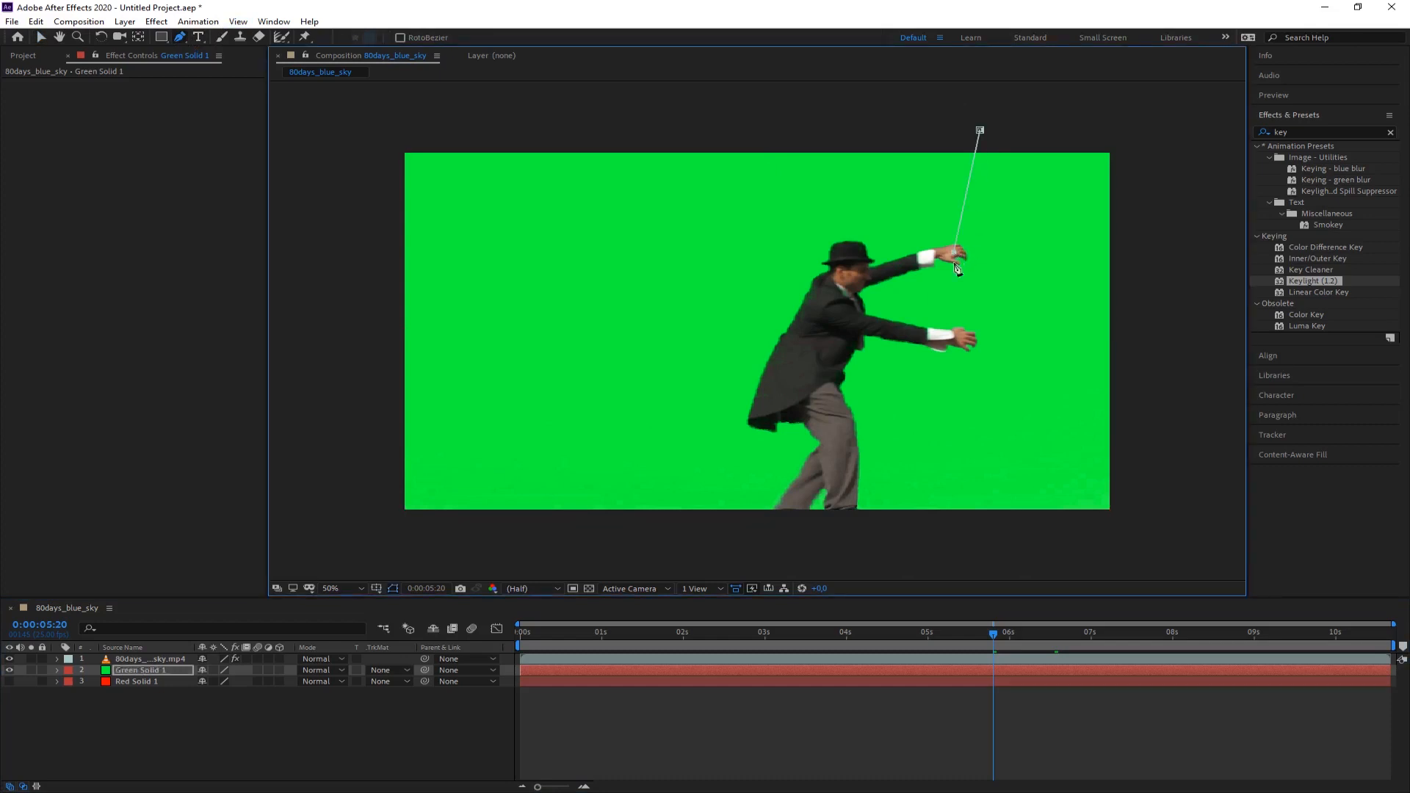
pyautogui.click(964, 340)
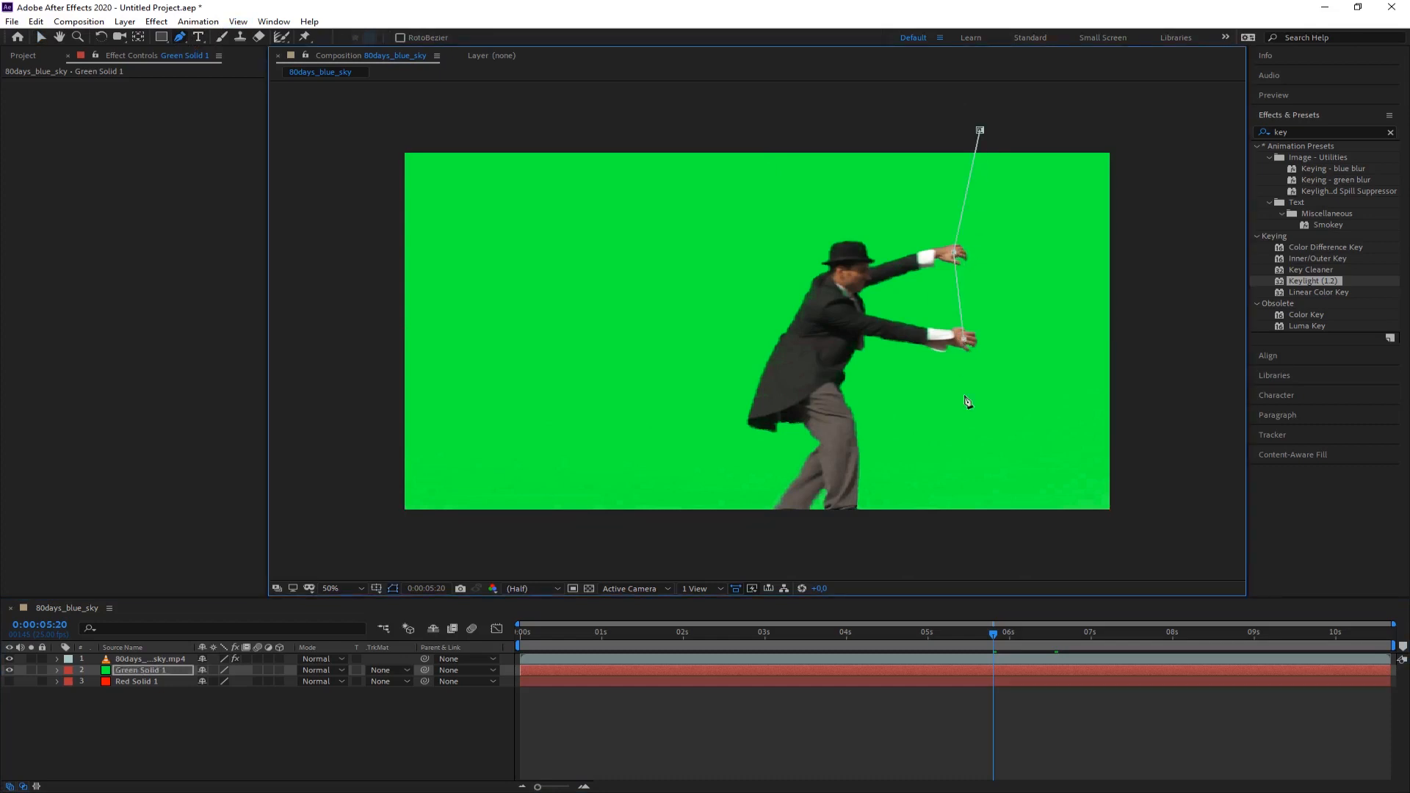
pyautogui.click(1008, 523)
pyautogui.click(1168, 538)
pyautogui.click(1173, 126)
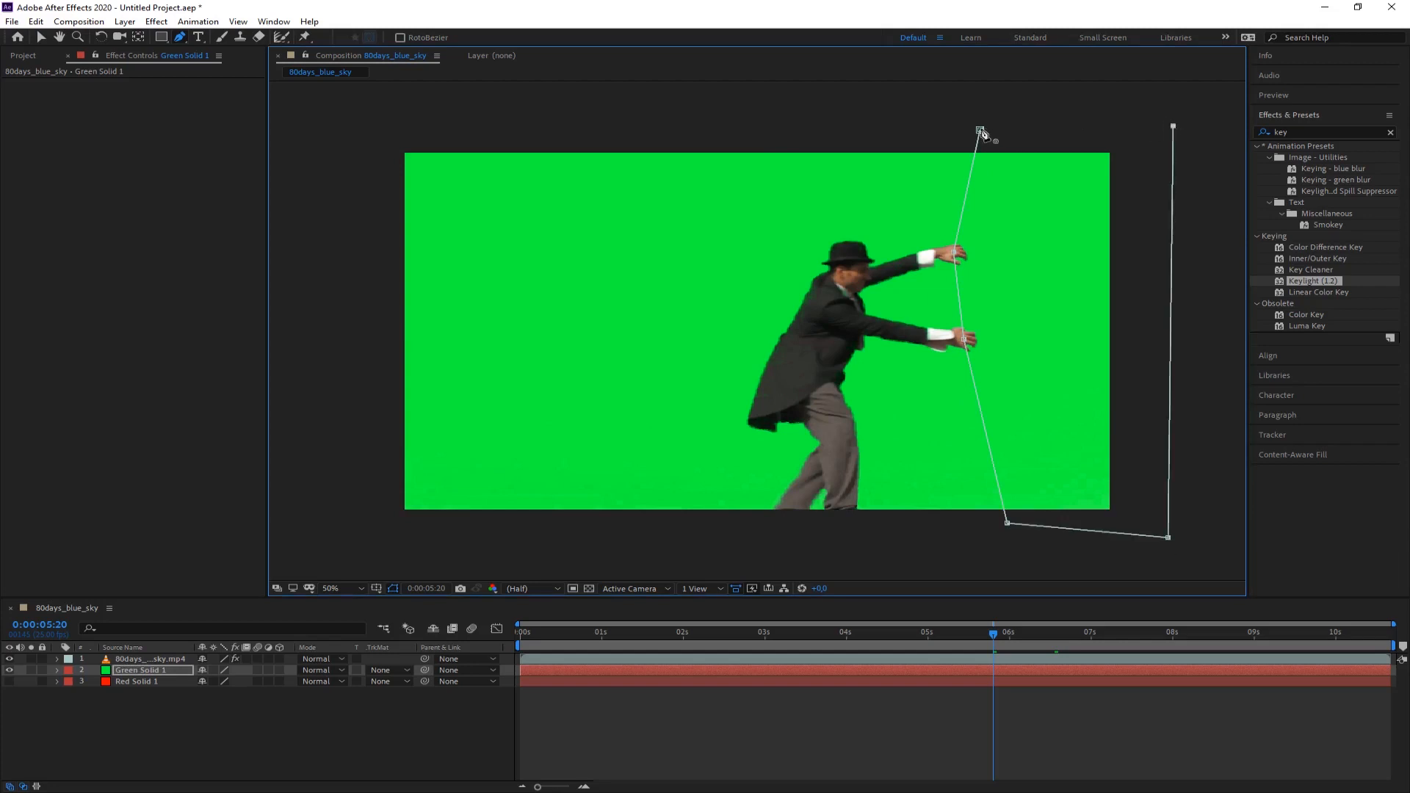
pyautogui.click(981, 130)
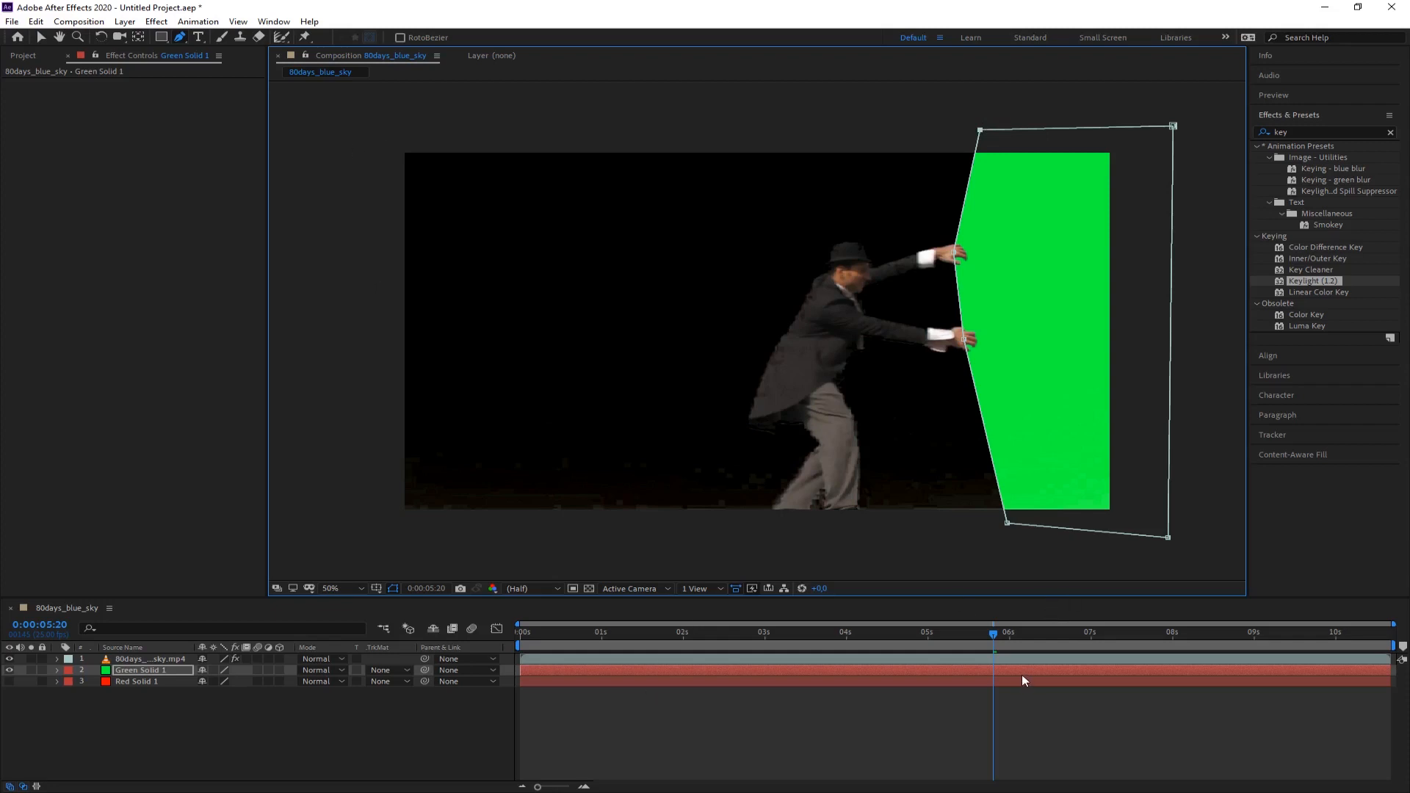
# - Reveal the green solid's mask properties and start keyframing its Mask Path at 0:00:05:20
pyautogui.click(57, 670)
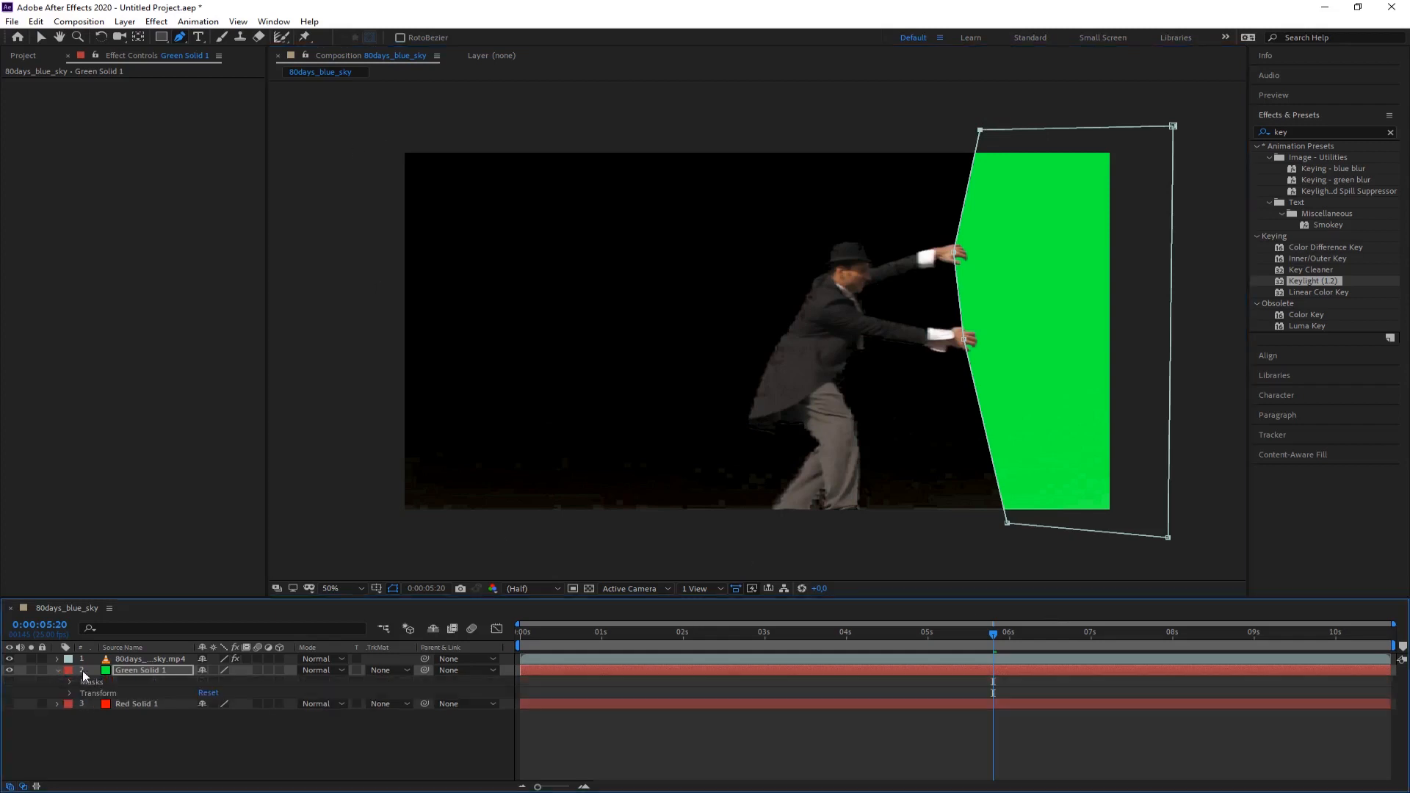
pyautogui.click(71, 682)
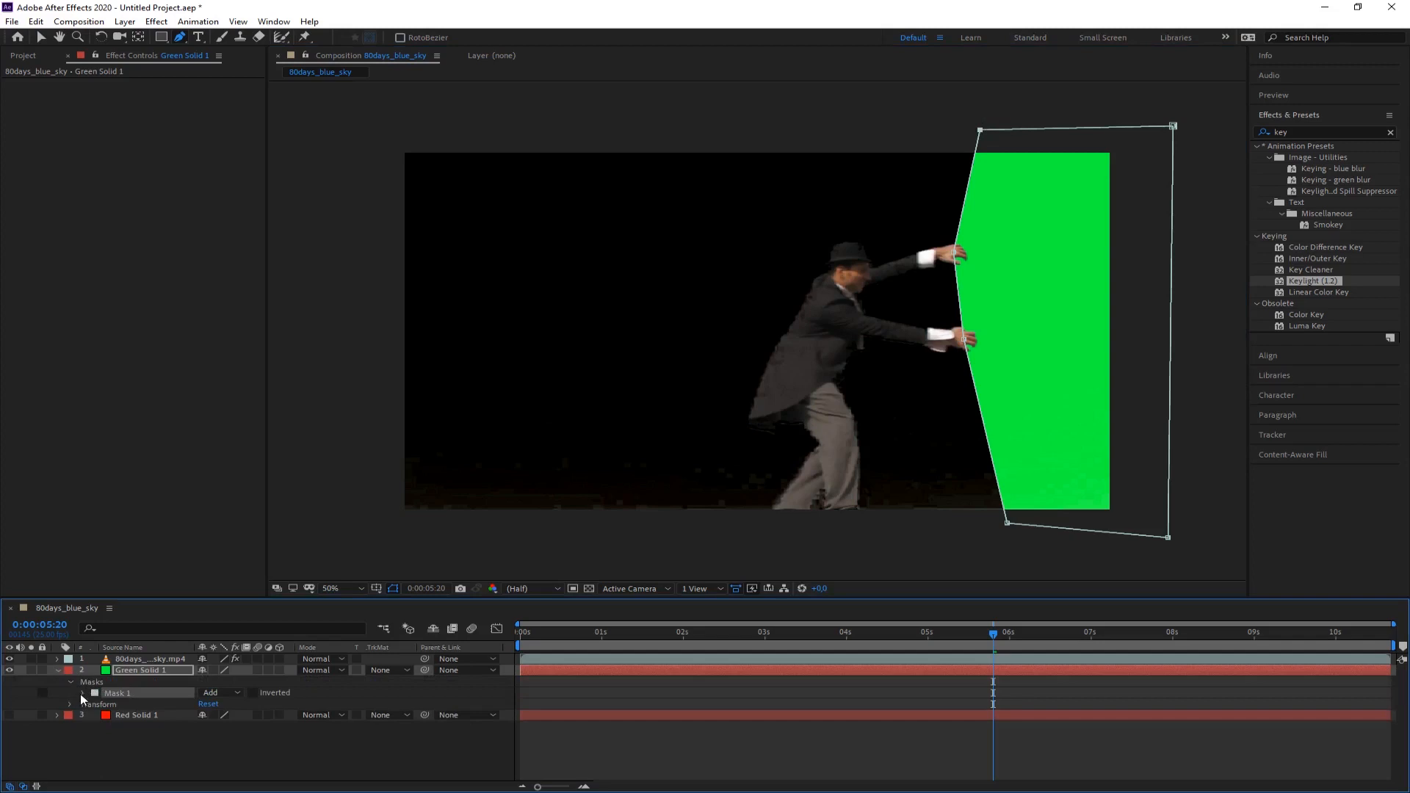
pyautogui.click(81, 693)
pyautogui.click(107, 704)
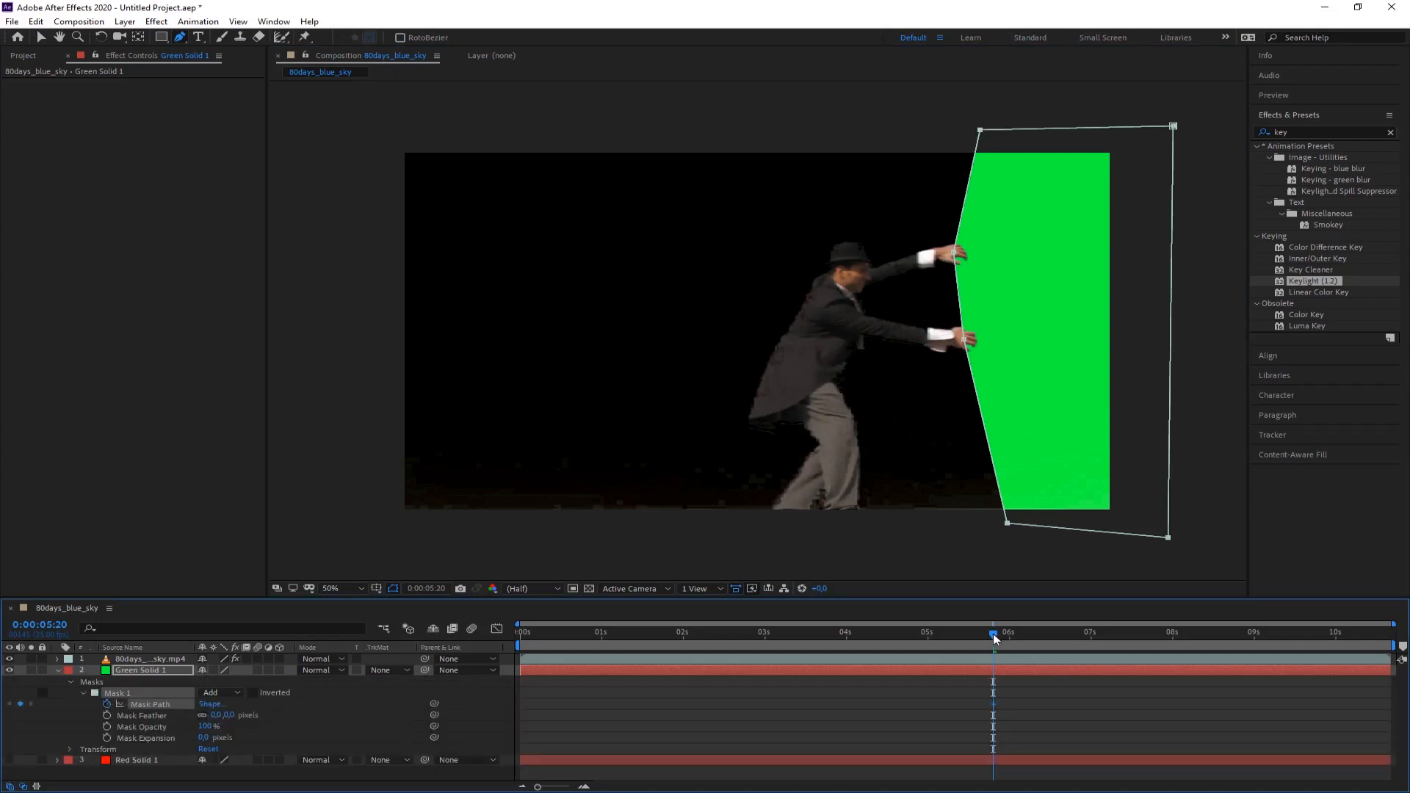
# - At 0:00:05:09, move the mask edge's four points nearest the man across so the edge runs through his hands again
pyautogui.moveTo(996, 638); pyautogui.dragTo(958, 636)
pyautogui.click(40, 36)
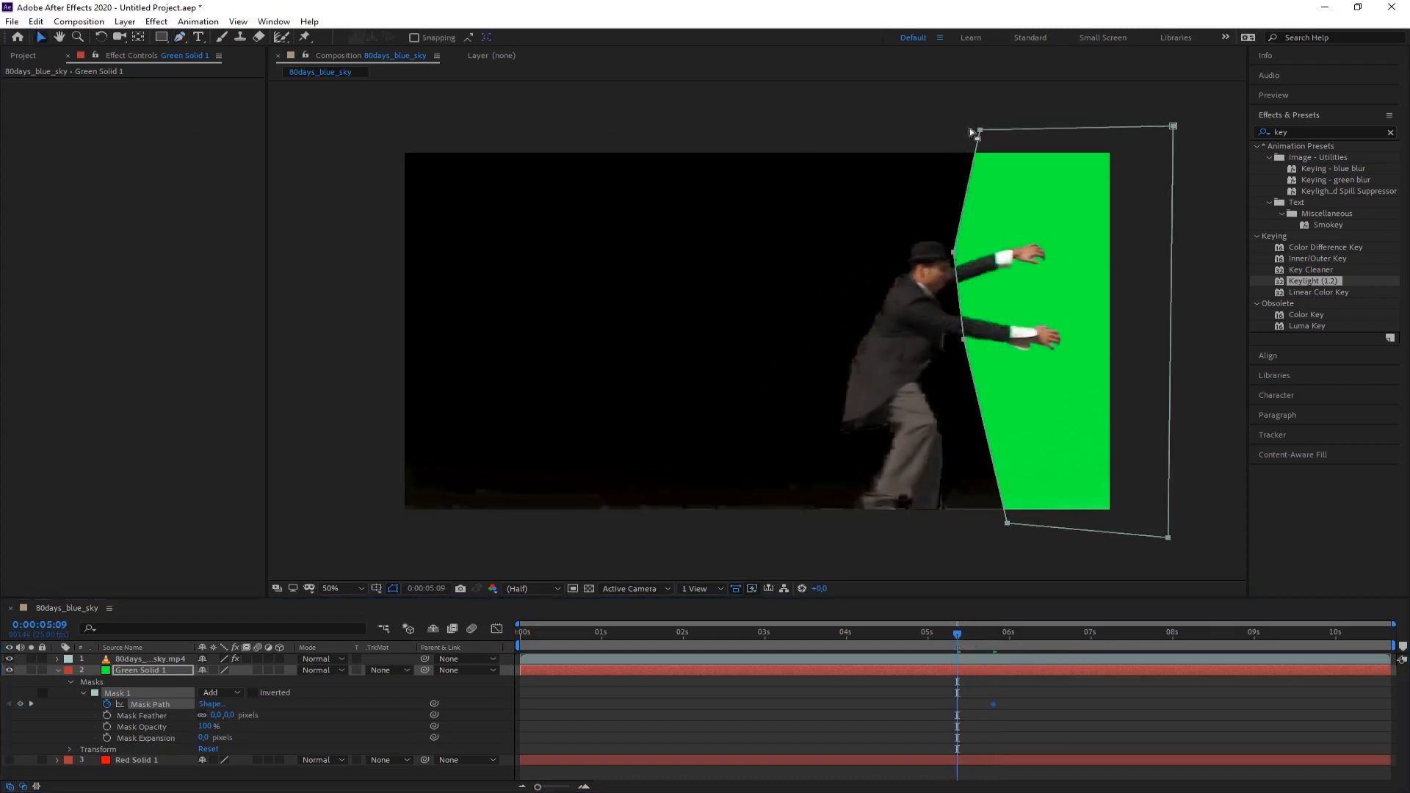
pyautogui.moveTo(941, 111); pyautogui.dragTo(1093, 530)
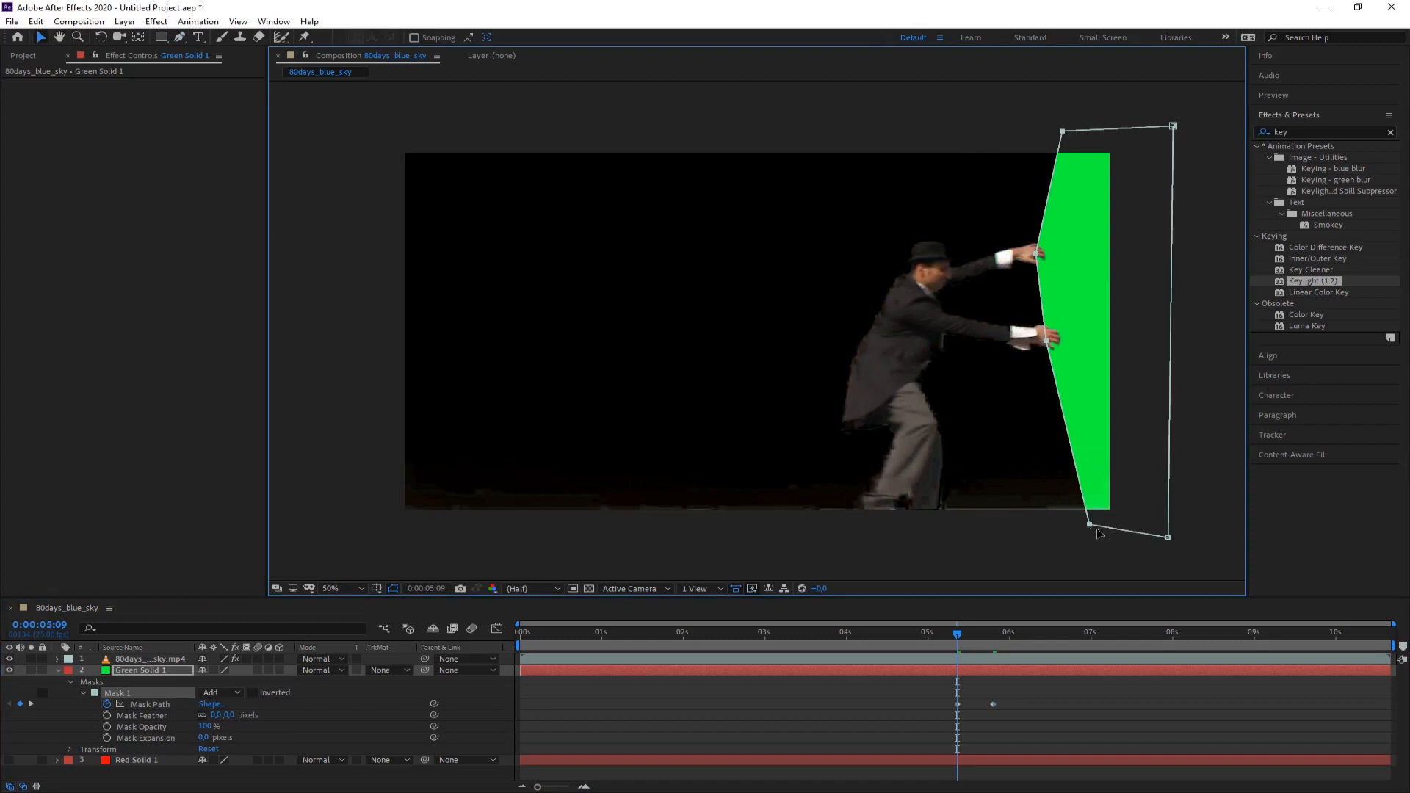
# - Invert the green solid's mask and, at 0:00:04:23, move the mask edge's points across to follow the man's hands at the frame border
pyautogui.click(251, 692)
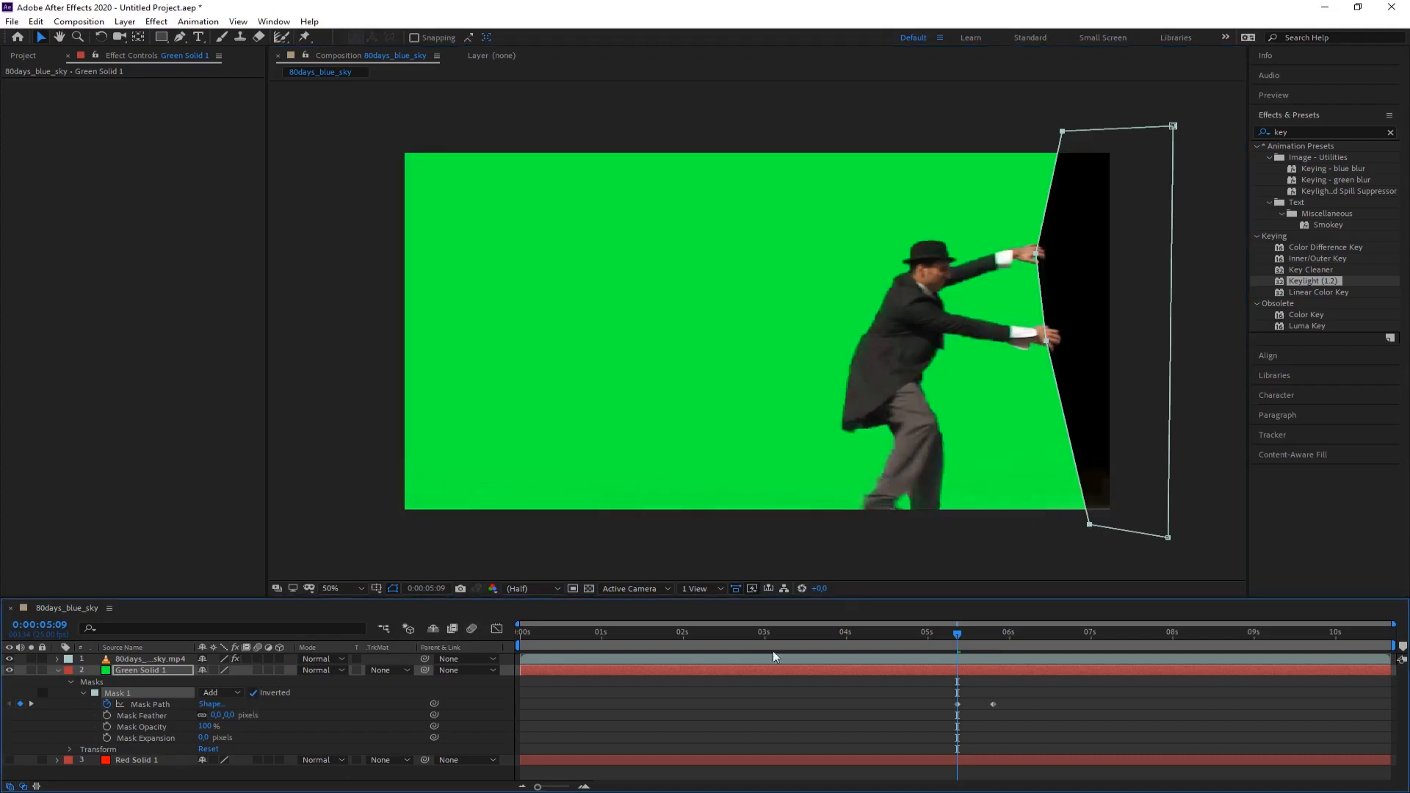
pyautogui.moveTo(958, 639); pyautogui.dragTo(923, 636)
pyautogui.moveTo(1042, 103); pyautogui.dragTo(1115, 581)
pyautogui.moveTo(982, 101); pyautogui.dragTo(1110, 577)
pyautogui.moveTo(1088, 526); pyautogui.dragTo(1160, 523)
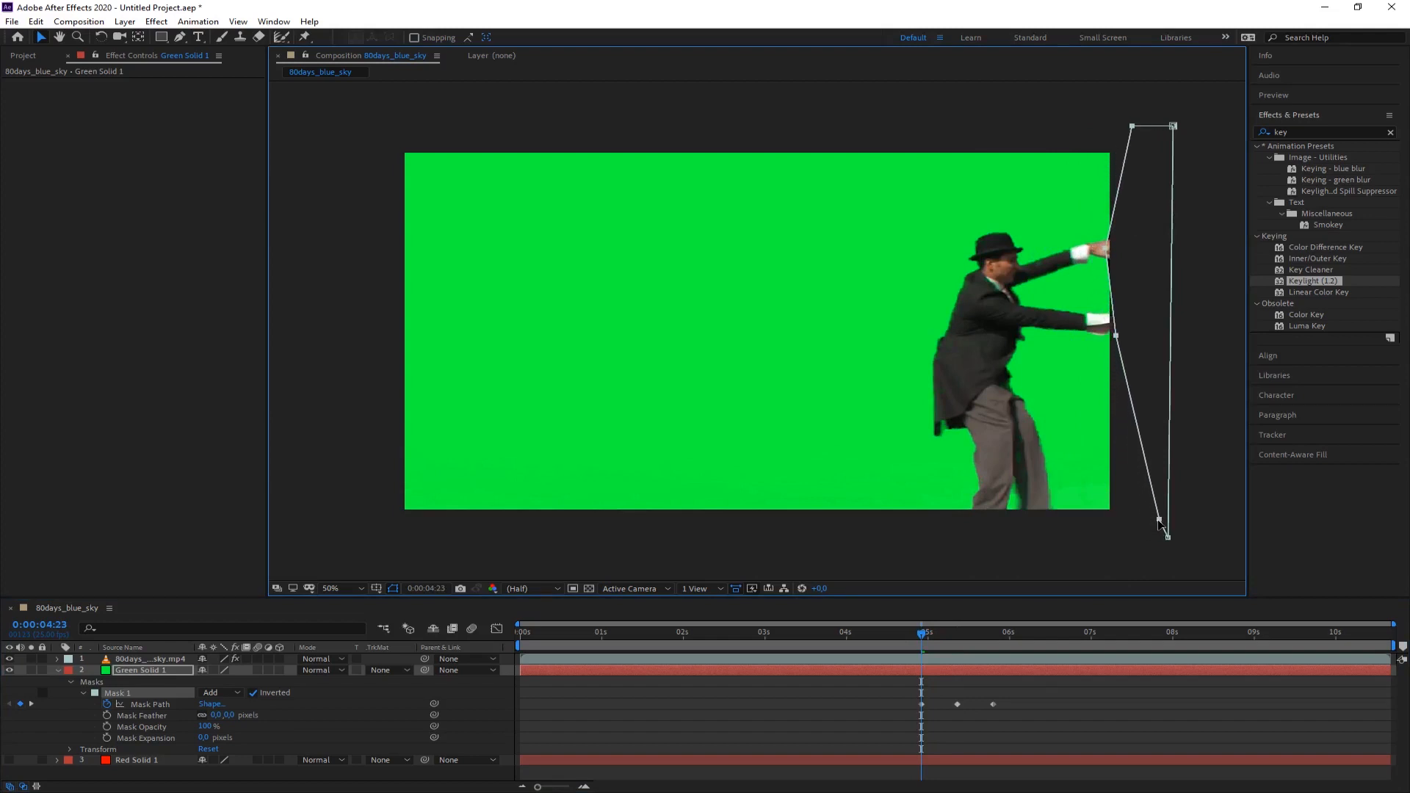
# - Keyframe the mask edge to follow the man's hands at four more times, about 6.3, 6.6, 7.2 and 7.8 seconds
pyautogui.moveTo(922, 634); pyautogui.dragTo(1029, 636)
pyautogui.moveTo(1007, 521); pyautogui.dragTo(928, 521)
pyautogui.moveTo(1030, 634); pyautogui.dragTo(1062, 636)
pyautogui.moveTo(927, 521); pyautogui.dragTo(847, 521)
pyautogui.moveTo(1062, 634); pyautogui.dragTo(1107, 640)
pyautogui.moveTo(847, 520); pyautogui.dragTo(756, 528)
pyautogui.moveTo(1105, 635); pyautogui.dragTo(1153, 636)
pyautogui.moveTo(823, 555); pyautogui.dragTo(698, 110)
pyautogui.moveTo(756, 528); pyautogui.dragTo(656, 526)
pyautogui.moveTo(676, 555)
pyautogui.mouseDown()
pyautogui.moveTo(606, 376)
pyautogui.moveTo(599, 221)
pyautogui.mouseUp()
# - Keyframe the mask edge at about 8.2, 8.7, 9.2 and 9.4 seconds until it passes completely beyond the frame
pyautogui.moveTo(1153, 634); pyautogui.dragTo(1193, 635)
pyautogui.moveTo(724, 111); pyautogui.dragTo(581, 551)
pyautogui.moveTo(655, 131); pyautogui.dragTo(588, 129)
pyautogui.moveTo(1193, 635); pyautogui.dragTo(1232, 636)
pyautogui.moveTo(588, 130); pyautogui.dragTo(517, 127)
pyautogui.moveTo(1232, 635); pyautogui.dragTo(1271, 636)
pyautogui.moveTo(517, 128); pyautogui.dragTo(439, 127)
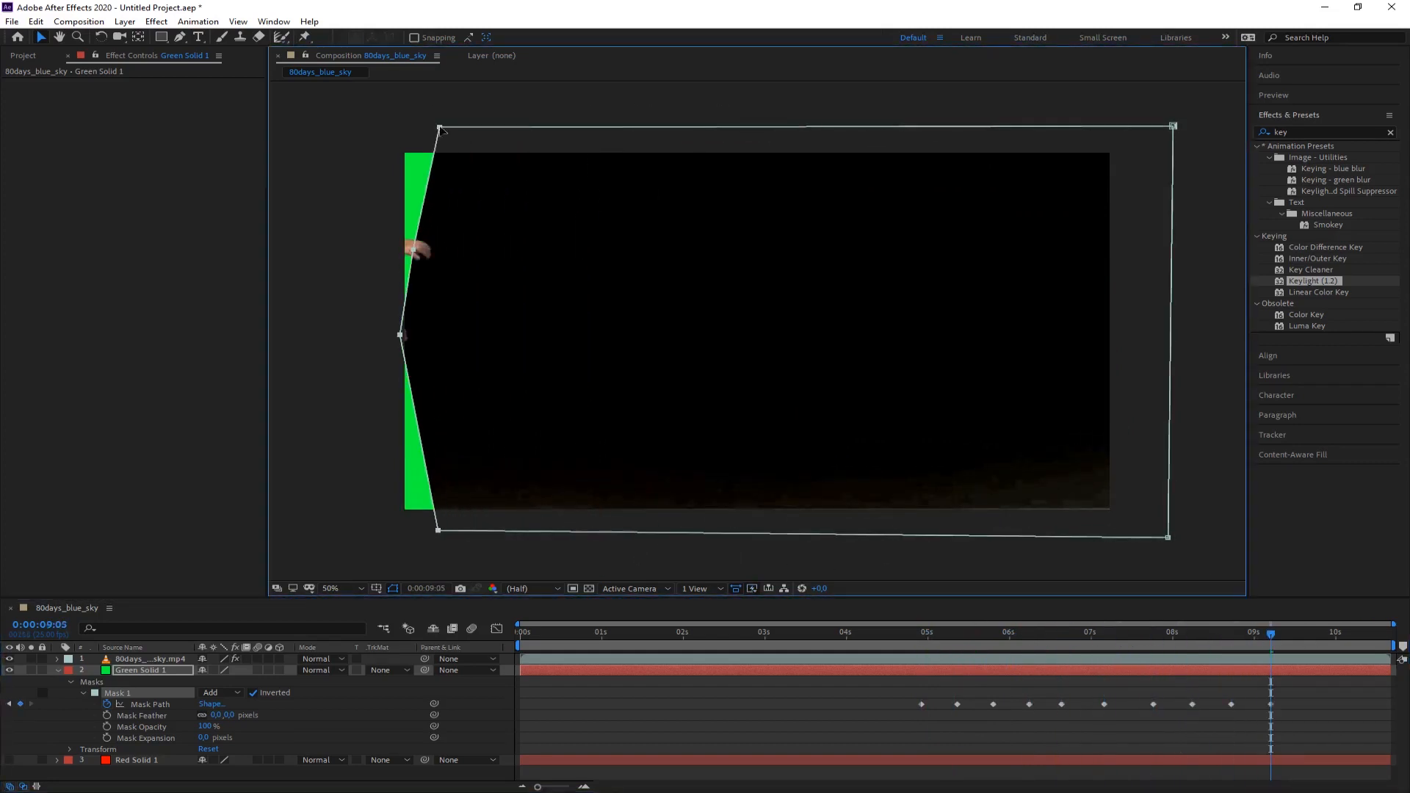
pyautogui.moveTo(1270, 635); pyautogui.dragTo(1290, 636)
pyautogui.moveTo(439, 128); pyautogui.dragTo(402, 126)
# - Show the red solid beneath the green one, review the hand-pushed wipe up to 0:00:07:00 and collapse the green layer's properties
pyautogui.moveTo(1290, 635); pyautogui.dragTo(912, 660)
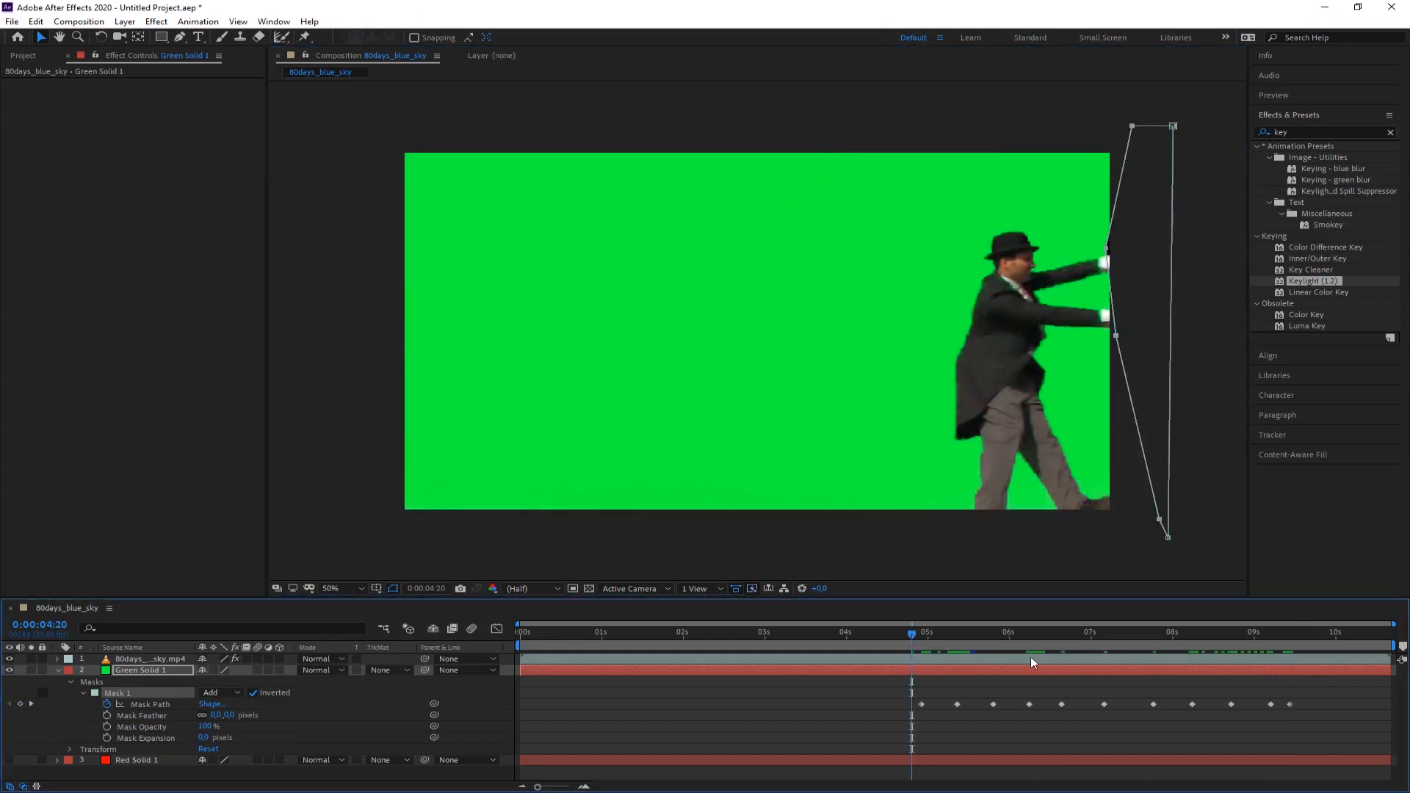
pyautogui.click(914, 633)
pyautogui.moveTo(914, 636); pyautogui.dragTo(919, 639)
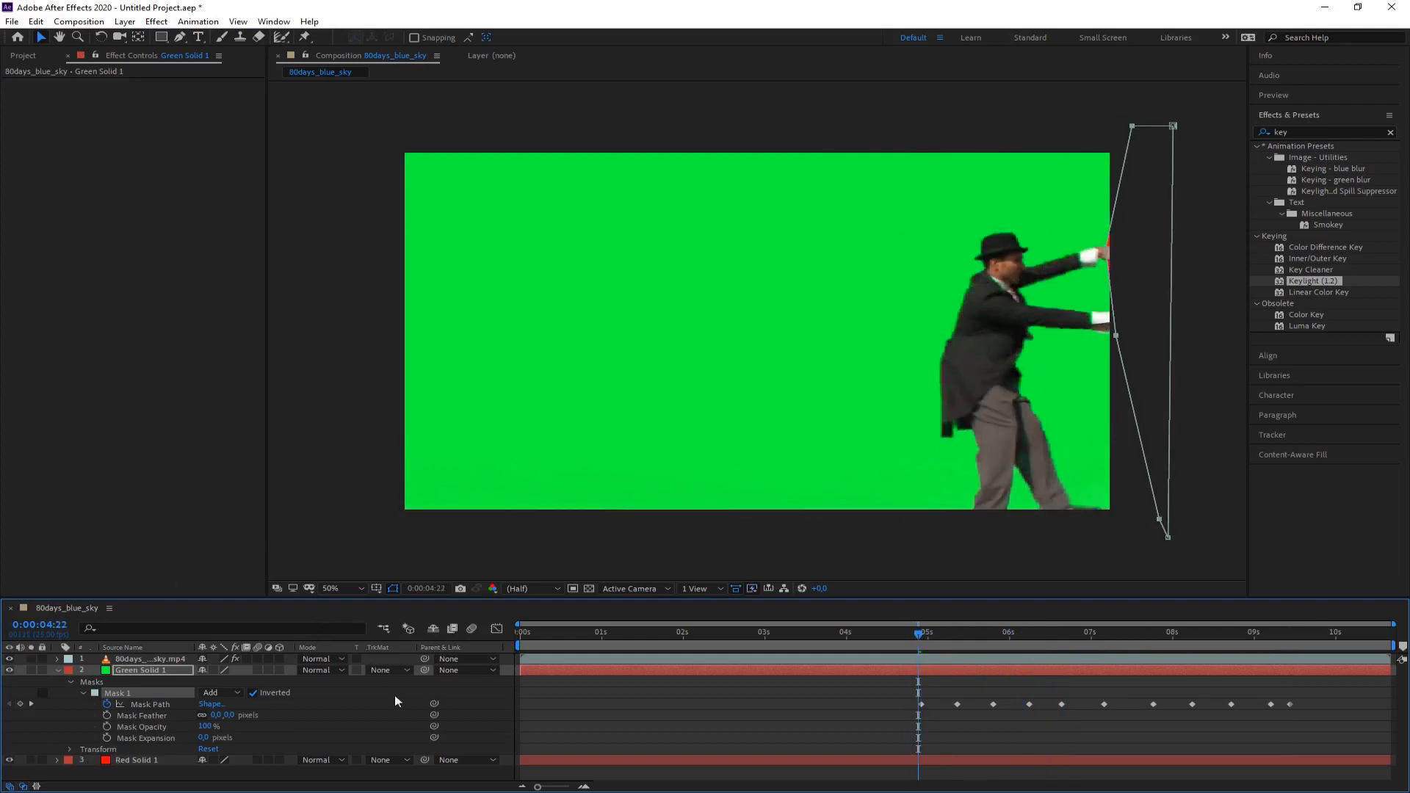
pyautogui.moveTo(919, 632); pyautogui.dragTo(1093, 645)
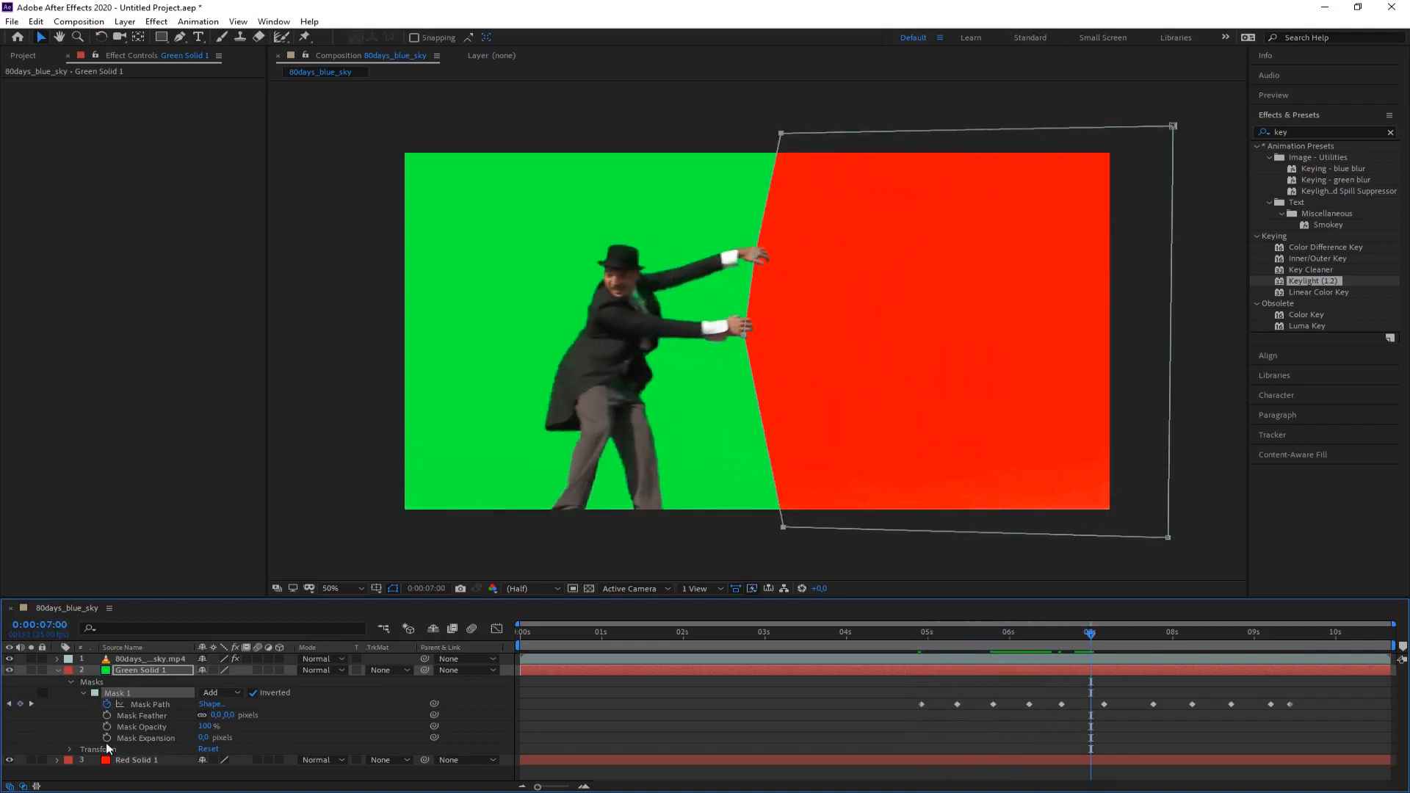
pyautogui.click(58, 670)
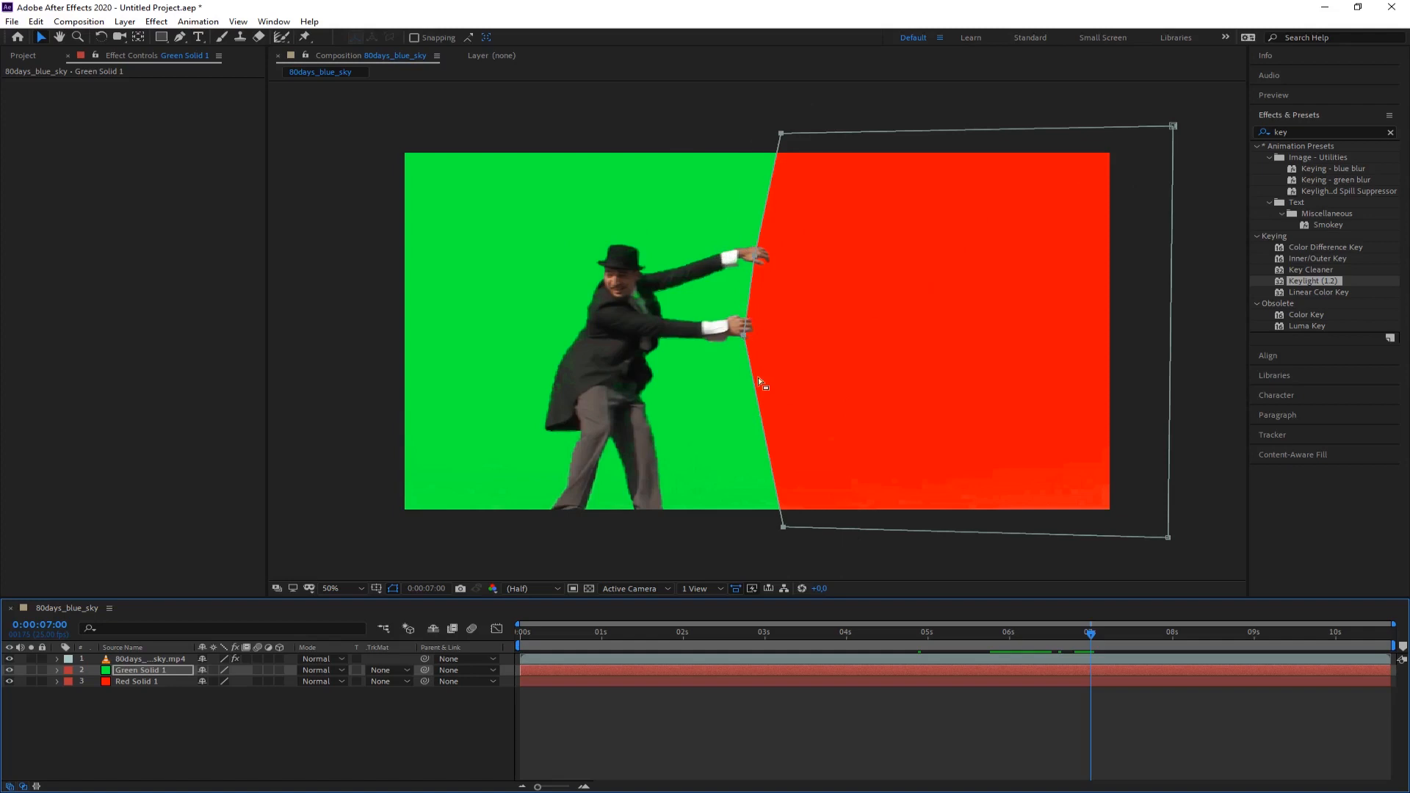
pyautogui.moveTo(750, 369); pyautogui.dragTo(750, 446)
pyautogui.click(36, 22)
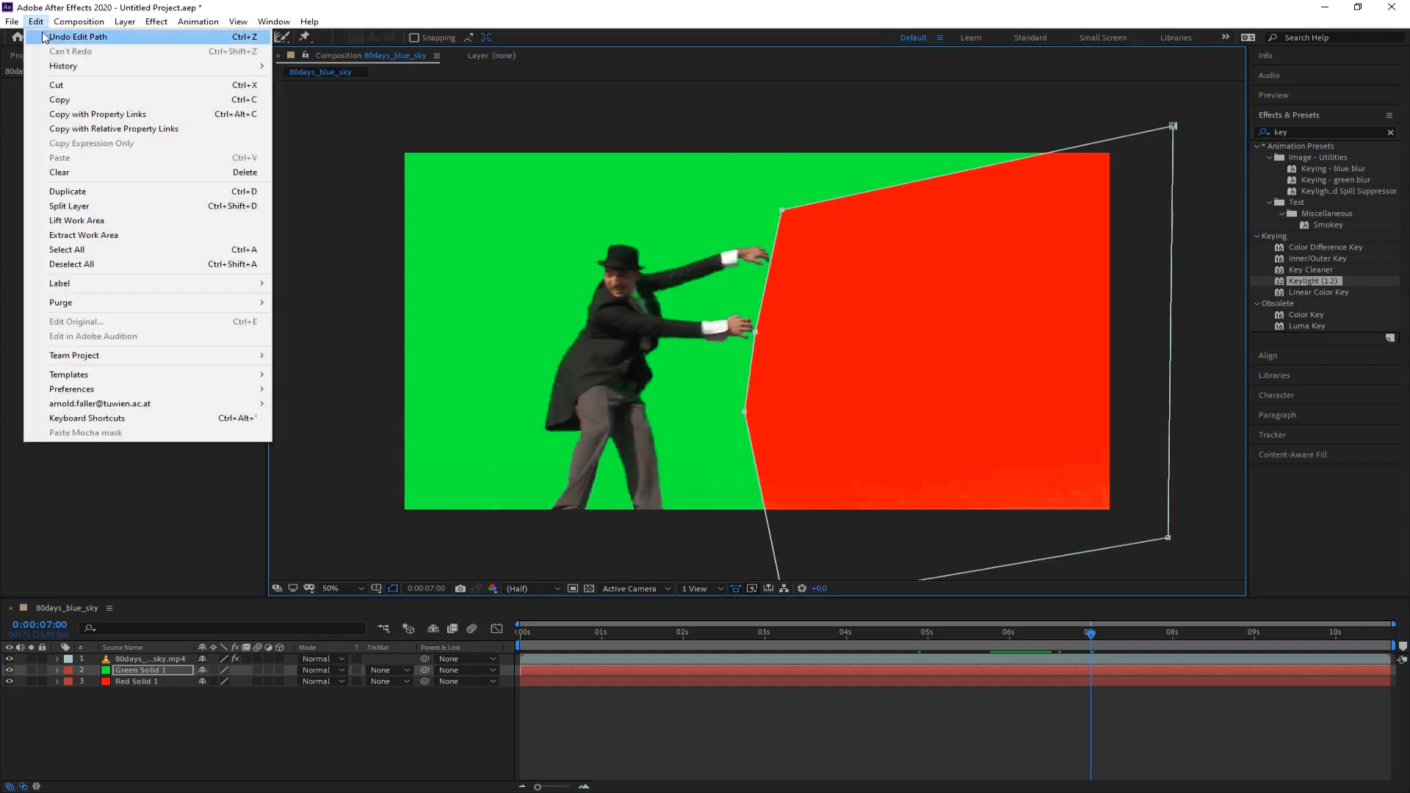
pyautogui.click(44, 33)
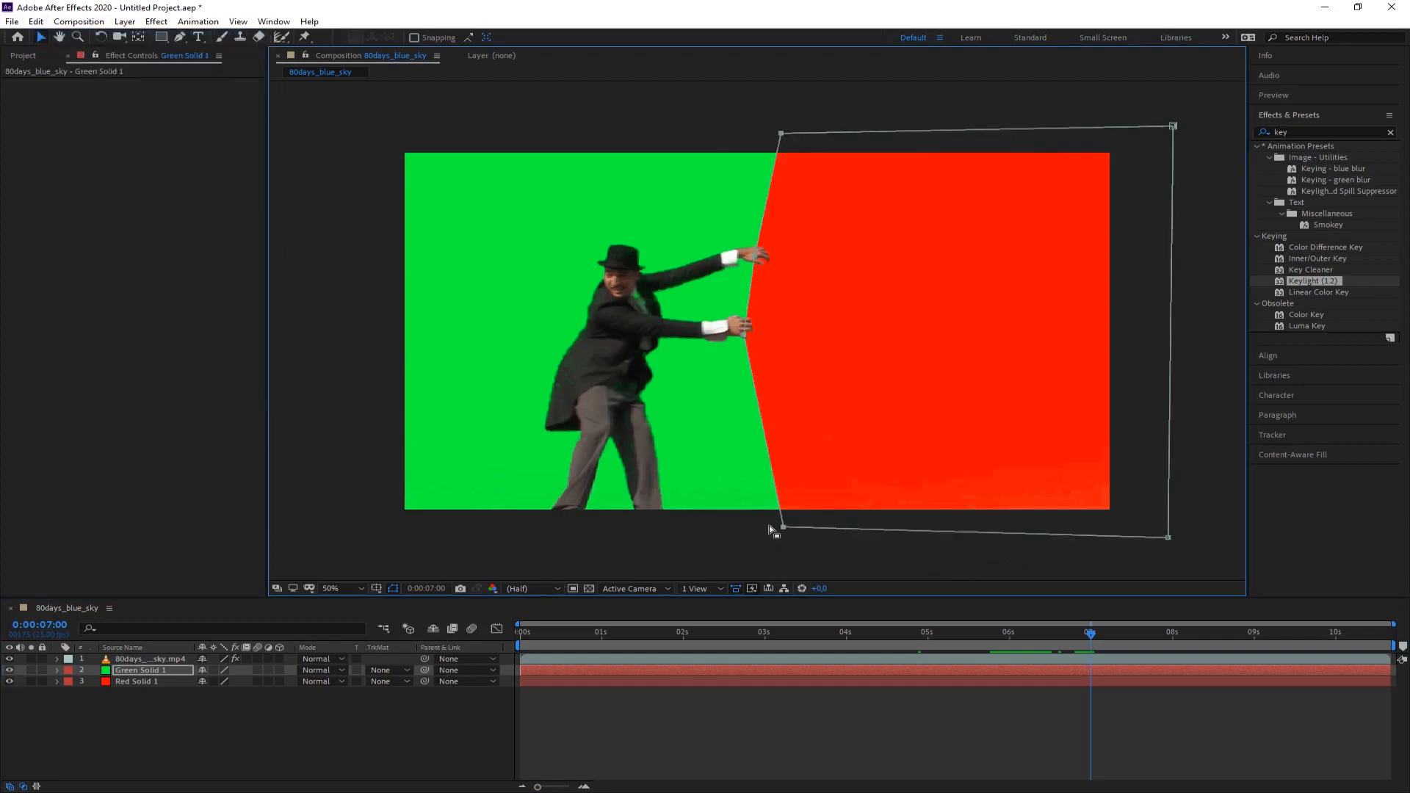
# - Review the mask edge against the man's hands at 0:00:08:01 and through to 0:00:09:13
pyautogui.moveTo(1096, 642); pyautogui.dragTo(1174, 651)
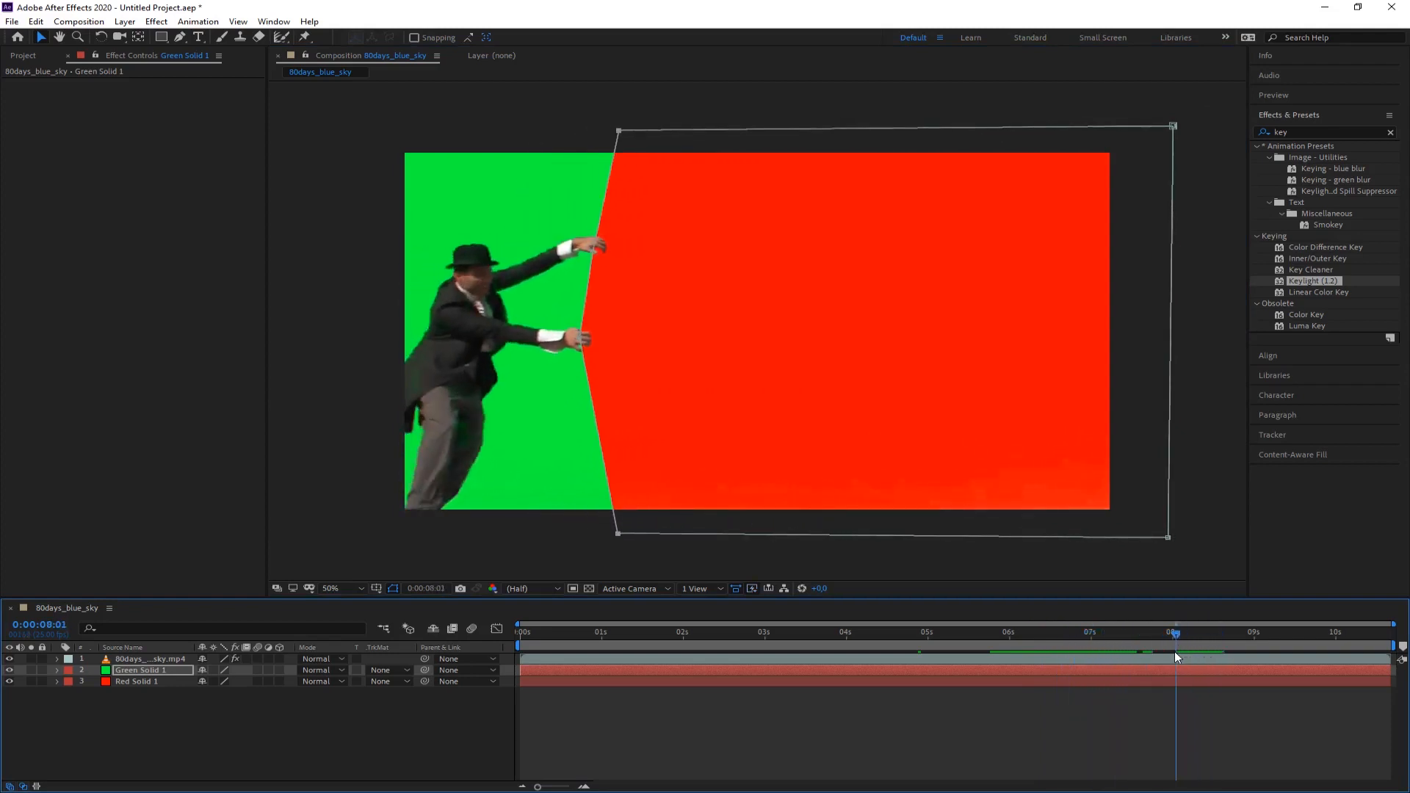
pyautogui.click(593, 248)
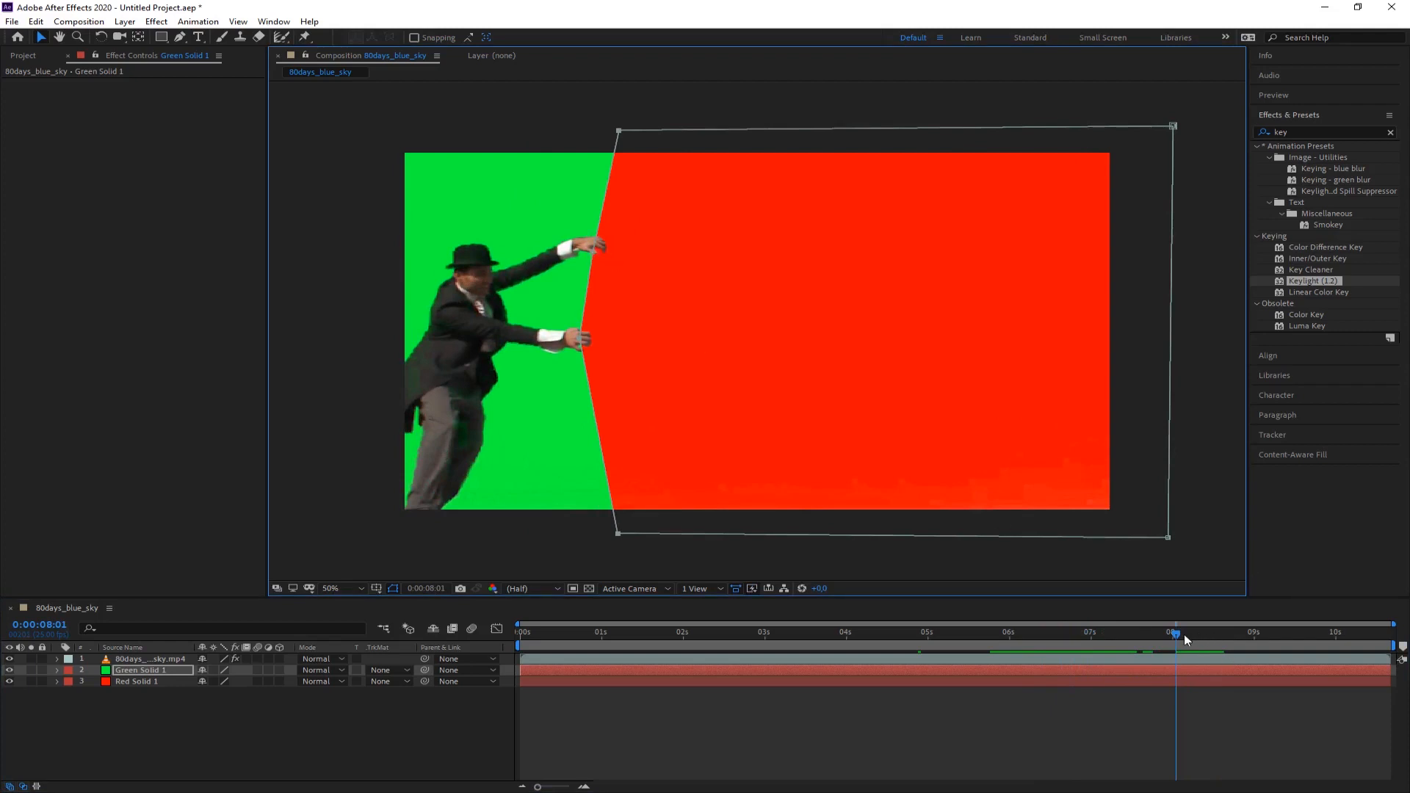
pyautogui.moveTo(1175, 635); pyautogui.dragTo(1296, 674)
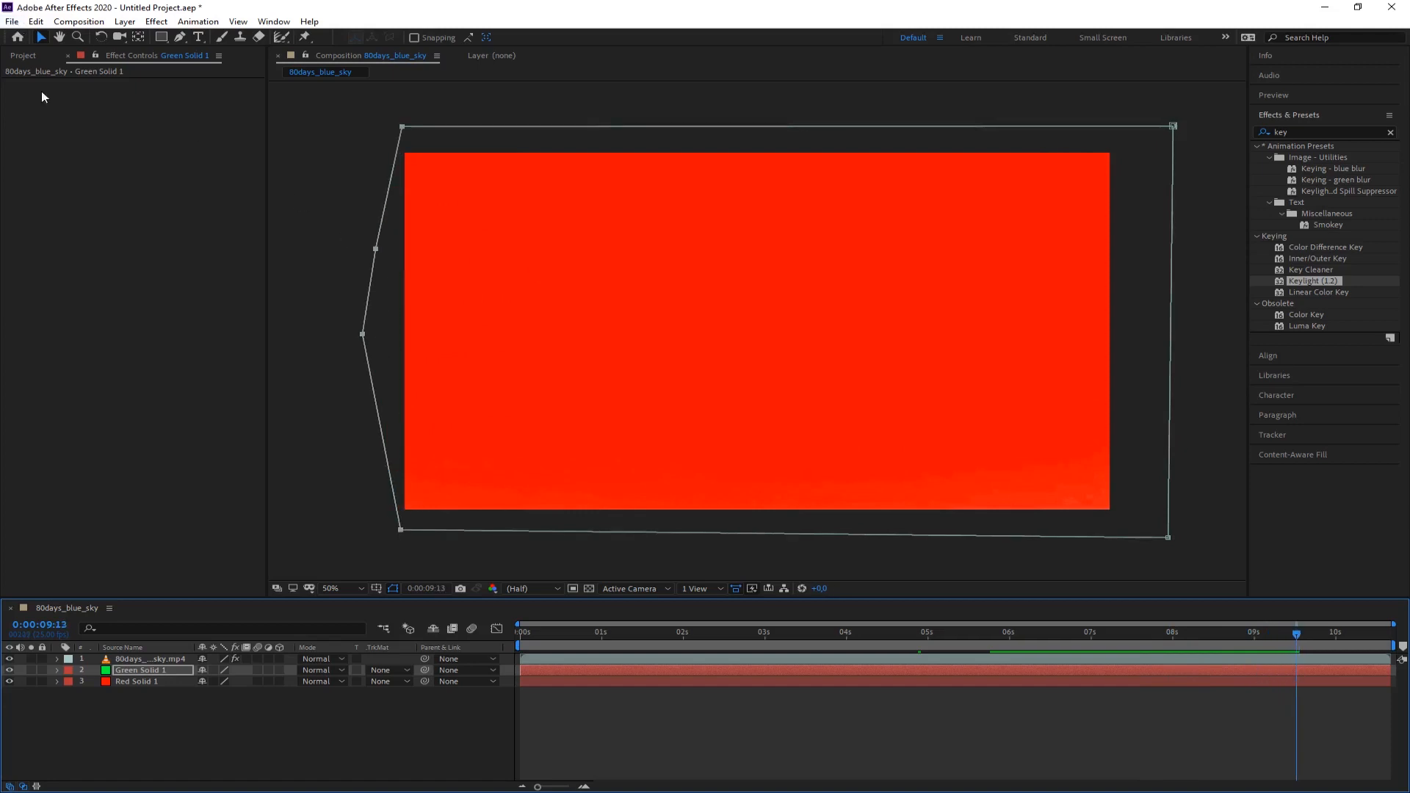
# - Delete all project items: the 80days_blue_sky composition, its footage and the Solids folder
pyautogui.click(25, 55)
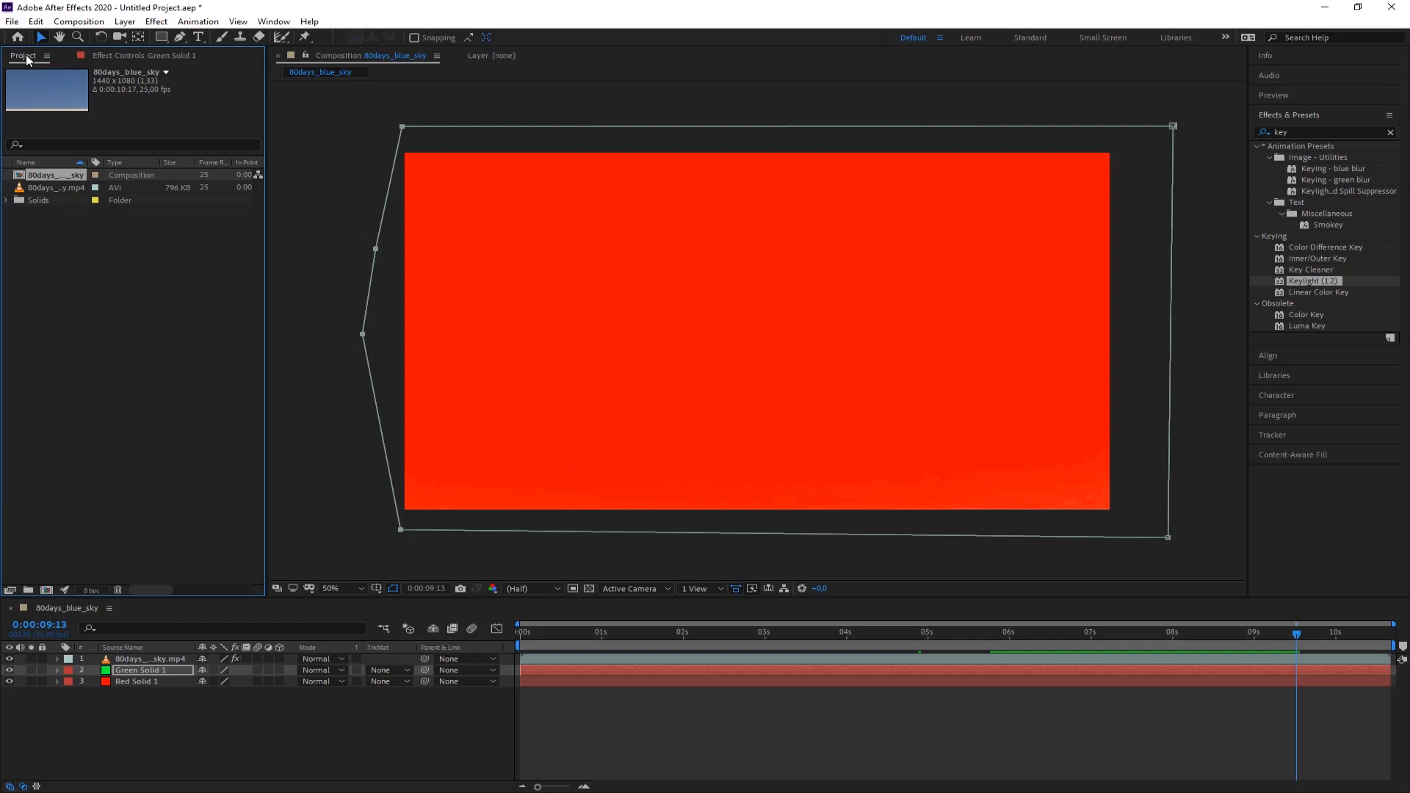
pyautogui.moveTo(111, 263); pyautogui.dragTo(34, 174)
pyautogui.press('Delete')
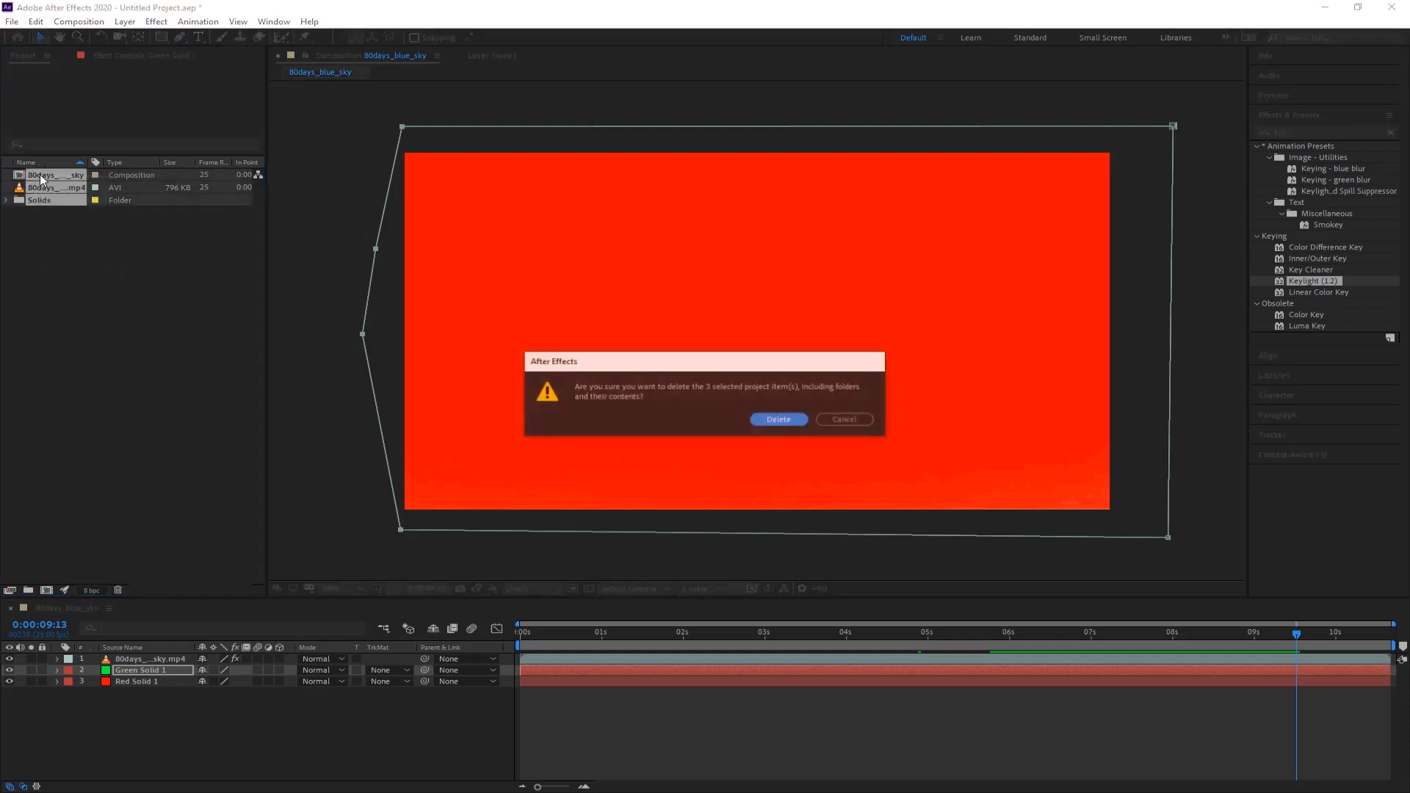
pyautogui.click(778, 417)
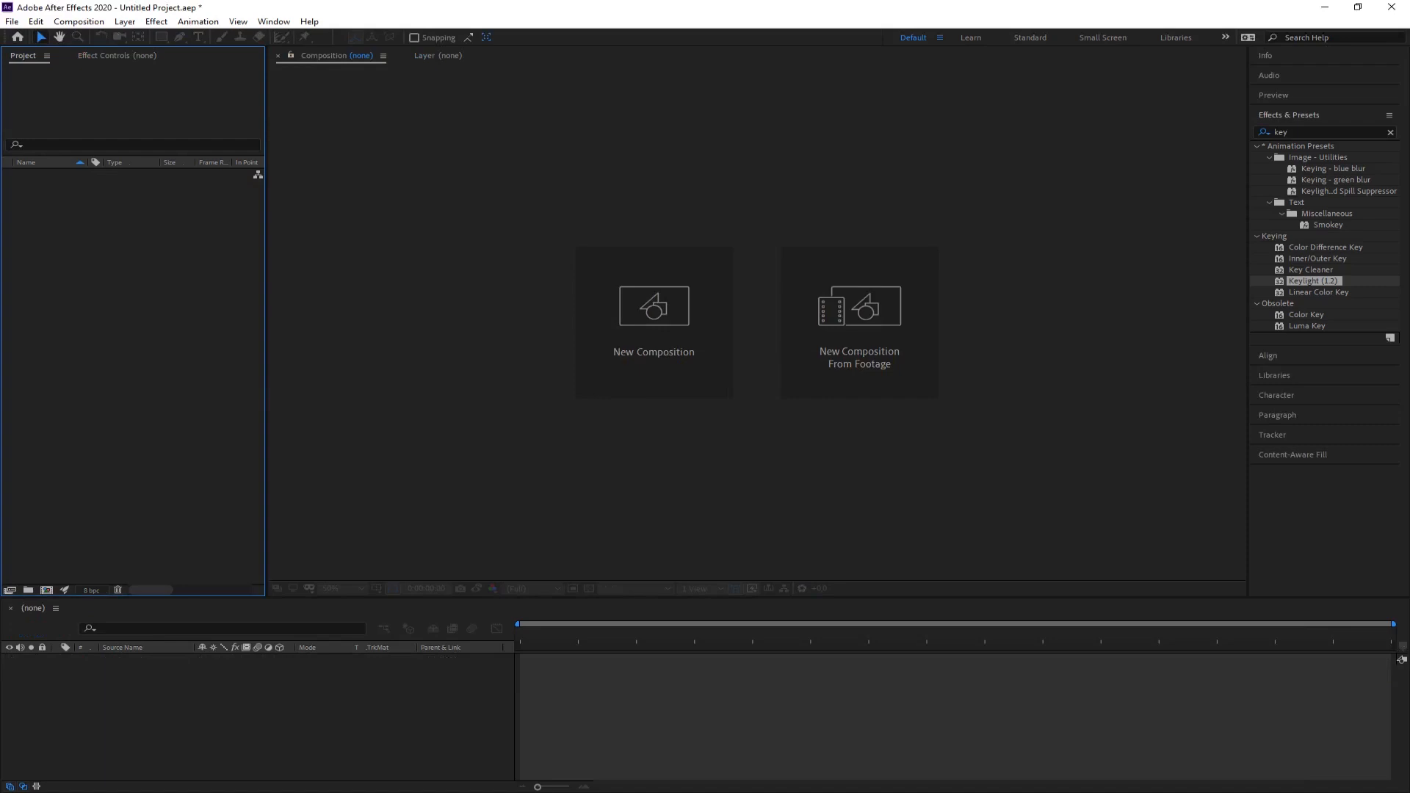
# - Import MVI_0056.MOV, create a composition from it and go to 0:00:04:00, before the woman turns away
pyautogui.moveTo(0, 312); pyautogui.dragTo(91, 337)
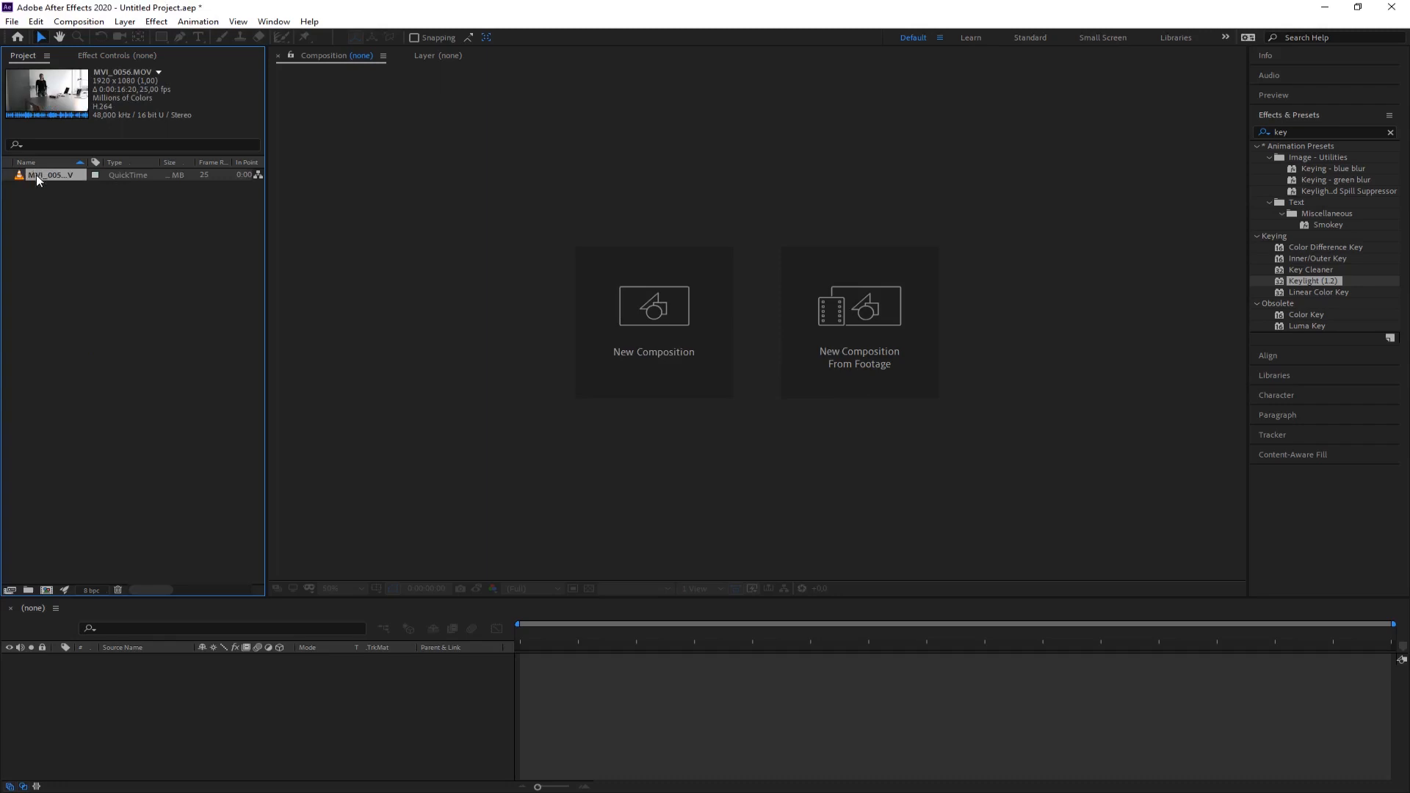
pyautogui.moveTo(37, 175); pyautogui.dragTo(47, 590)
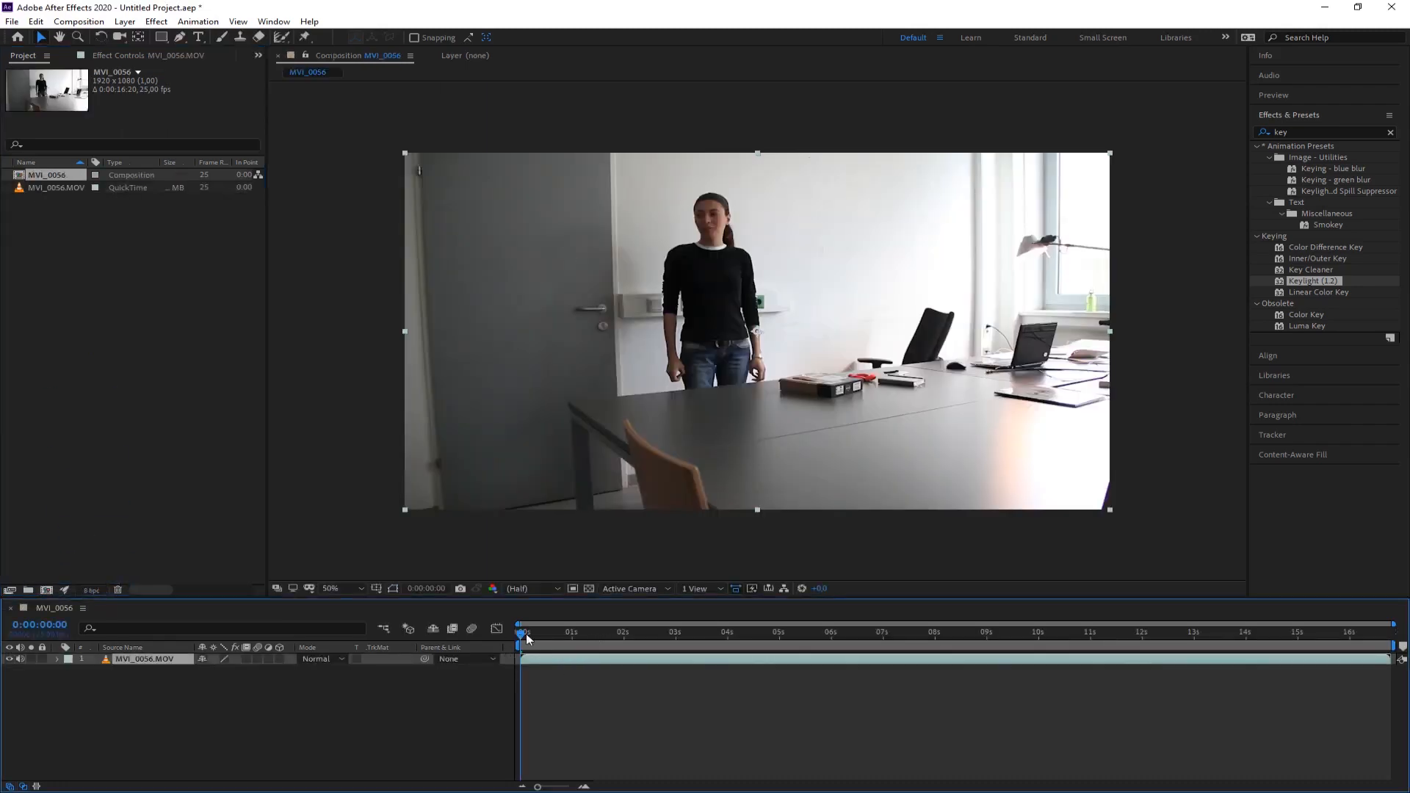
pyautogui.moveTo(523, 635); pyautogui.dragTo(744, 643)
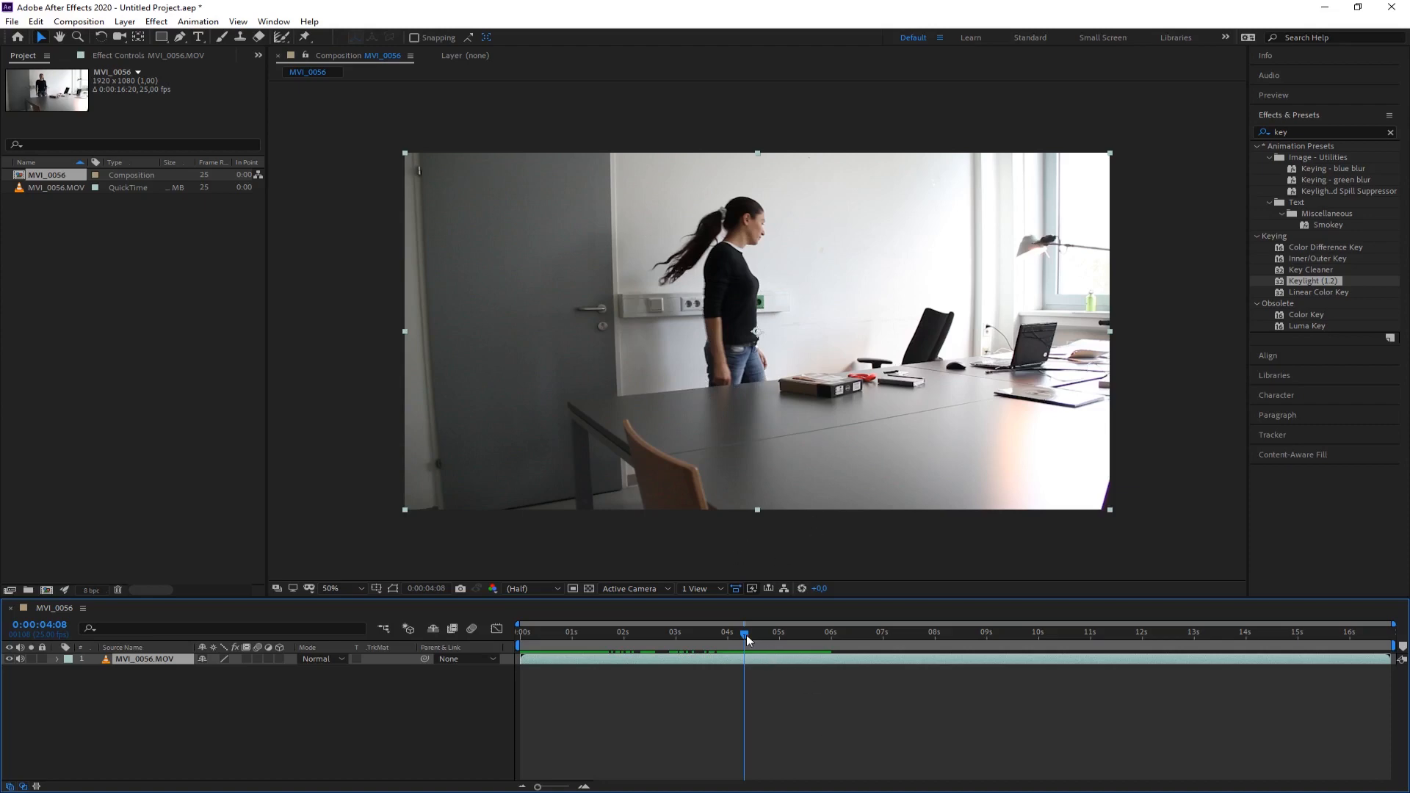
pyautogui.moveTo(747, 640)
pyautogui.mouseDown()
pyautogui.moveTo(724, 640)
pyautogui.moveTo(744, 640)
pyautogui.mouseUp()
pyautogui.moveTo(749, 640); pyautogui.dragTo(730, 642)
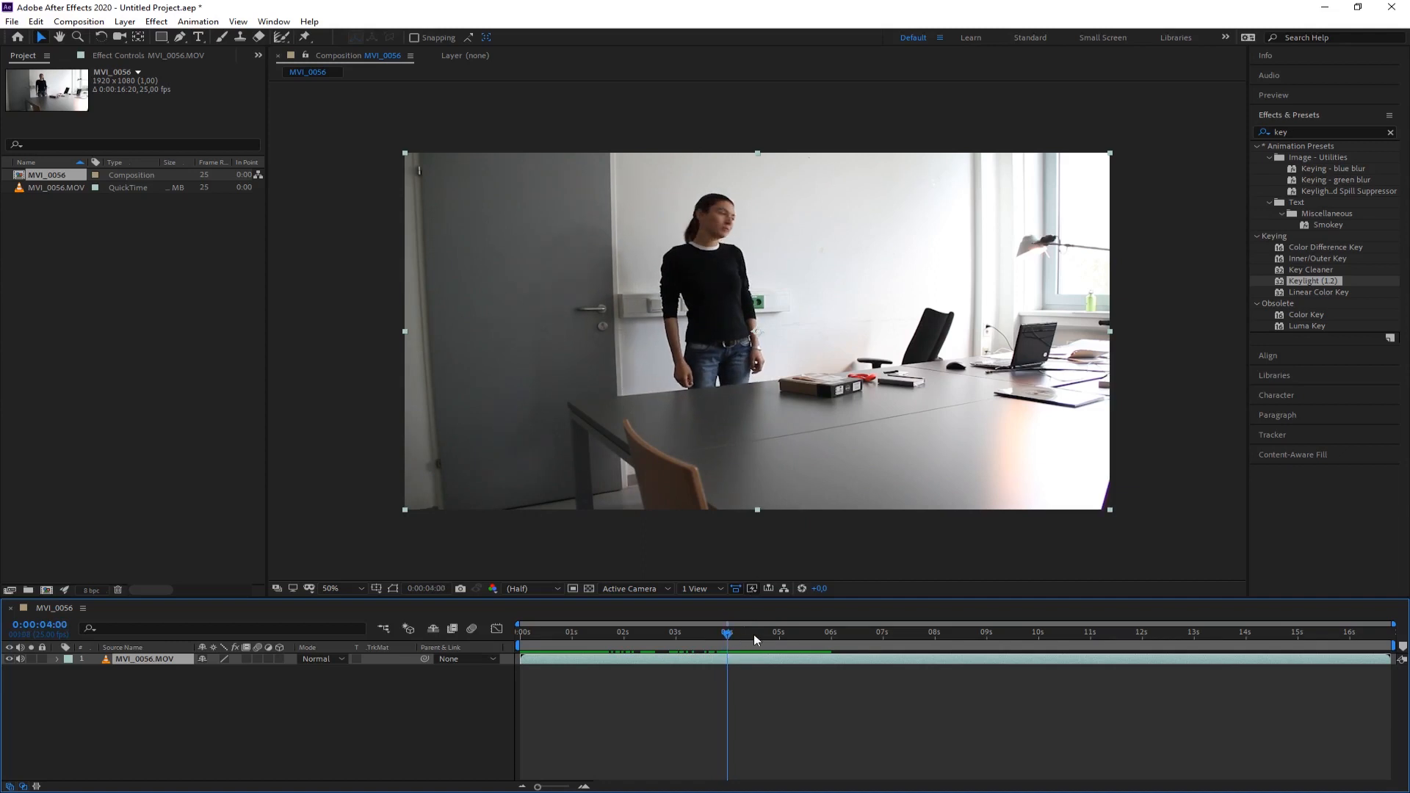
# - Choose the Roto Brush Tool and open the MVI_0056.MOV layer in its own Layer view for painting
pyautogui.moveTo(726, 233); pyautogui.dragTo(723, 254)
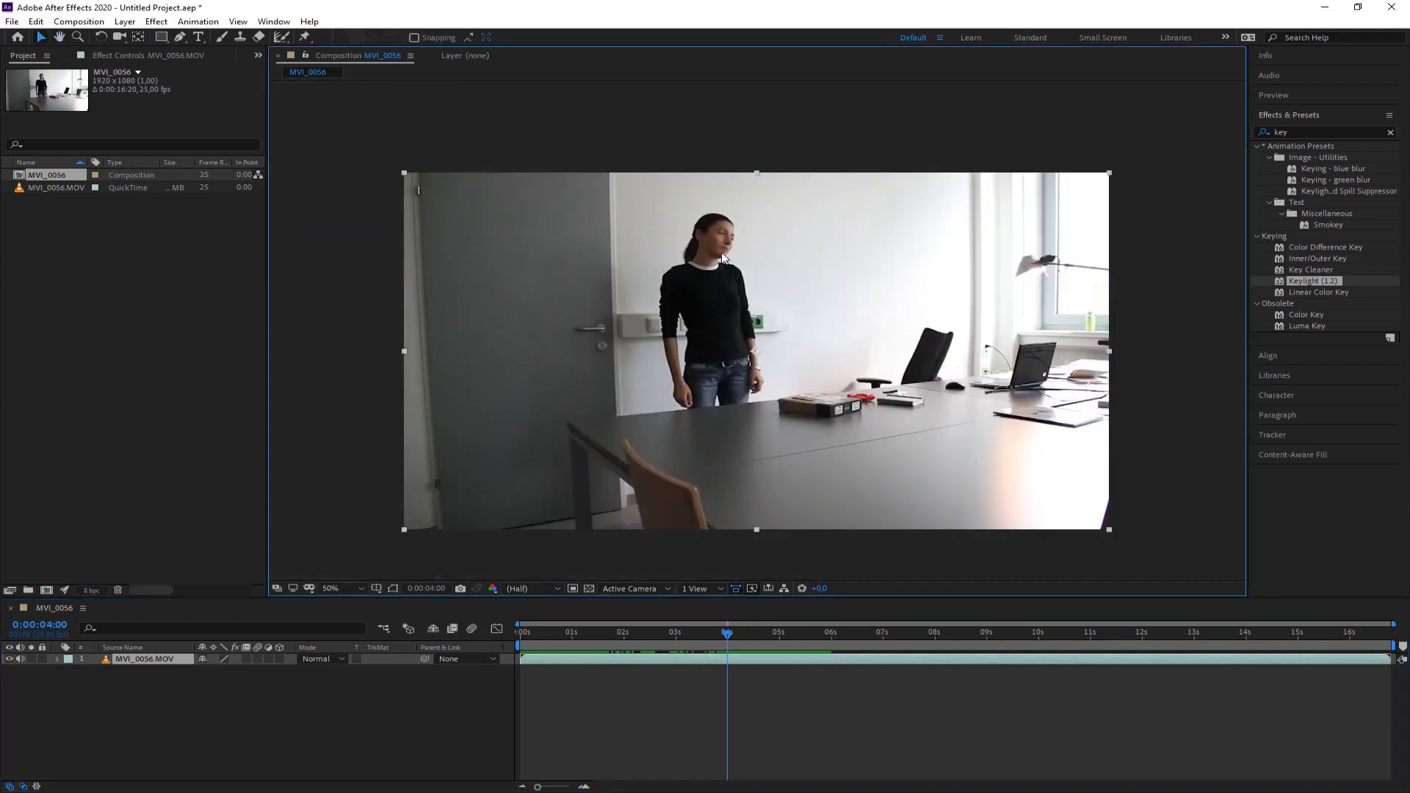
pyautogui.click(289, 39)
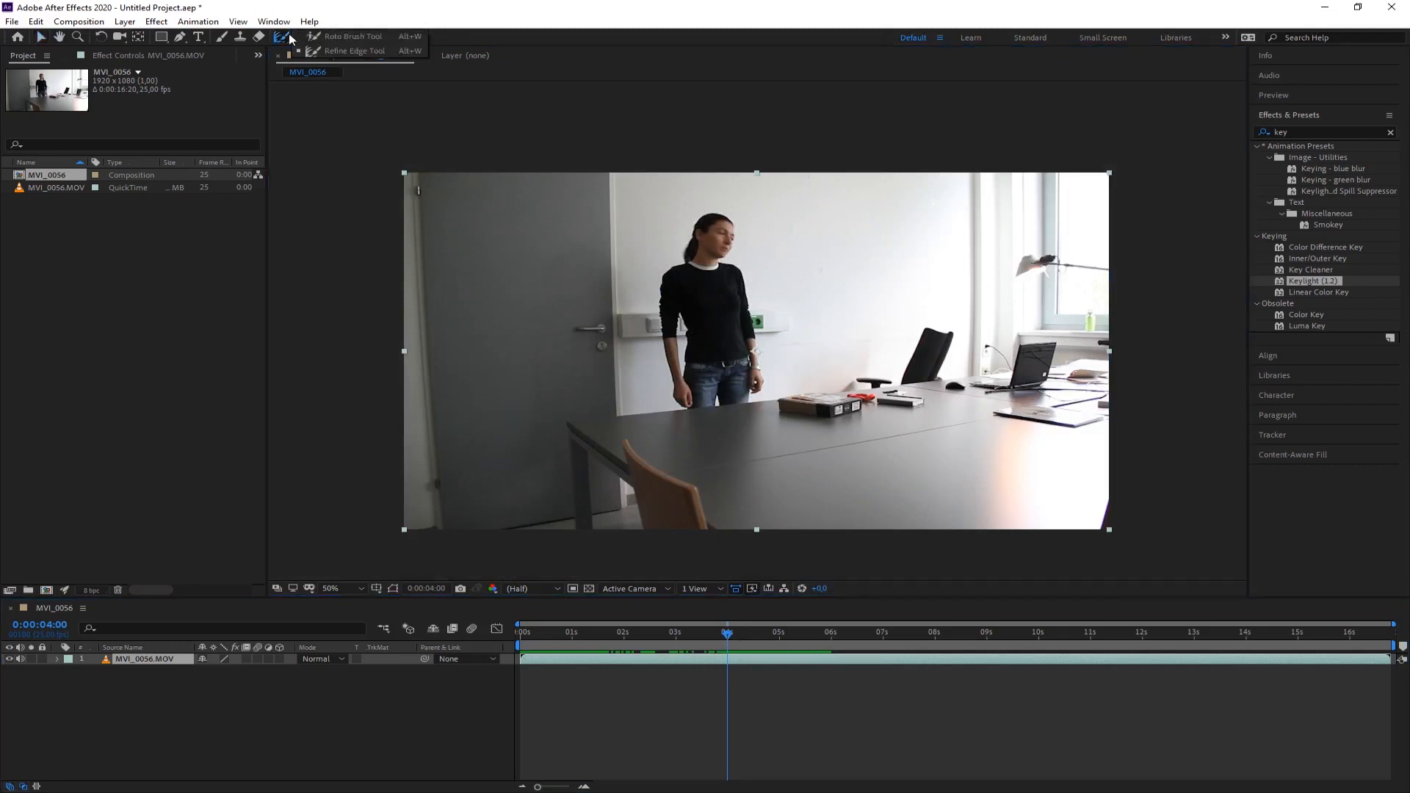
pyautogui.click(337, 36)
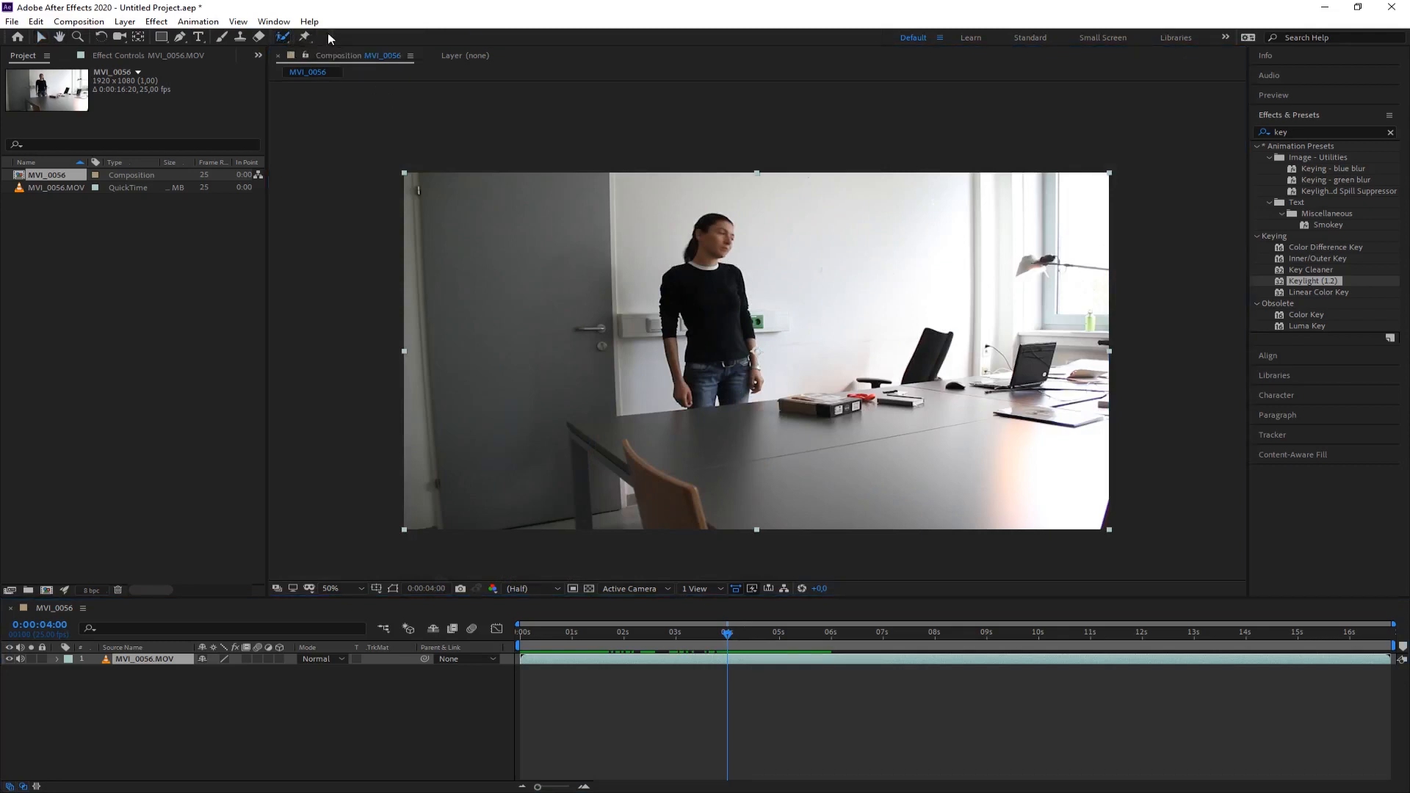
pyautogui.click(286, 37)
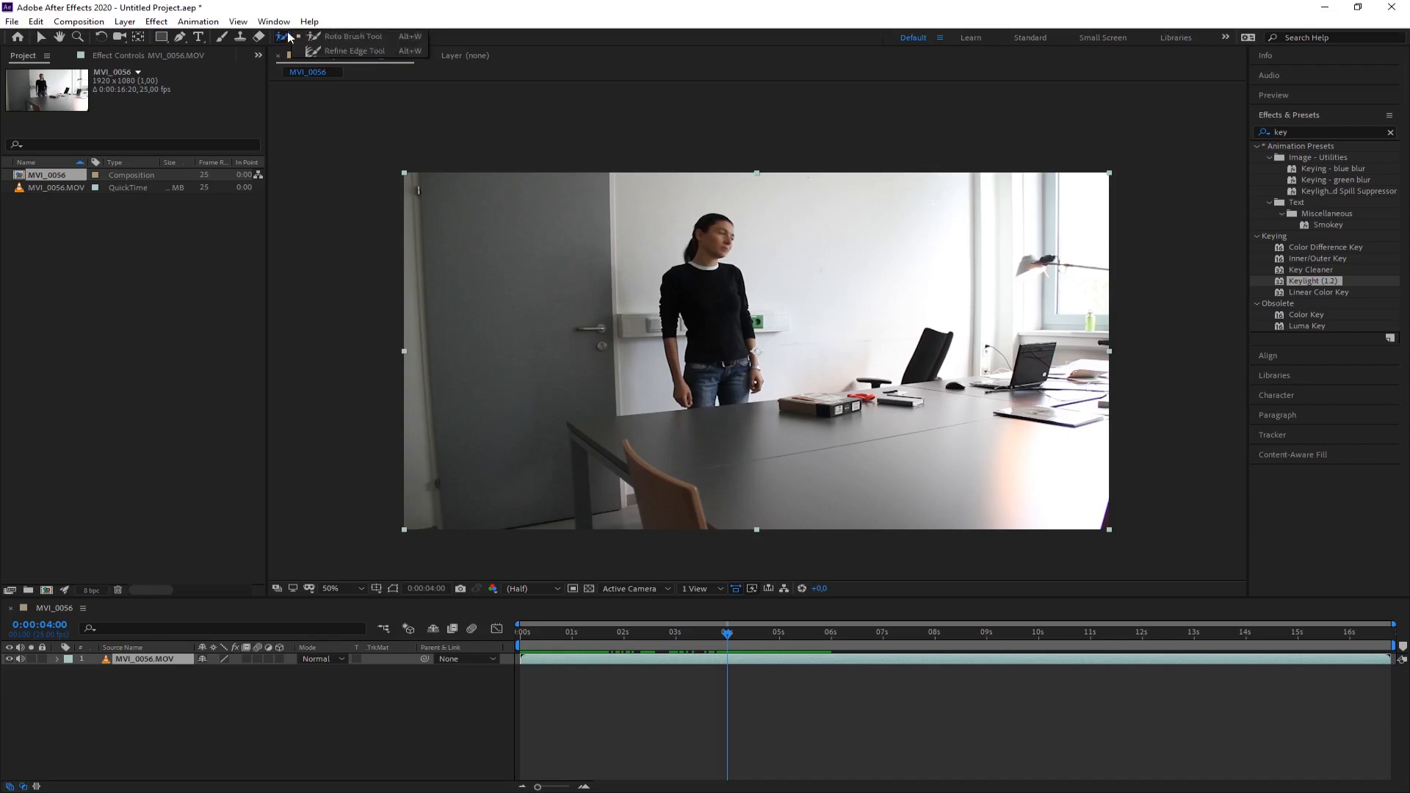
pyautogui.click(334, 53)
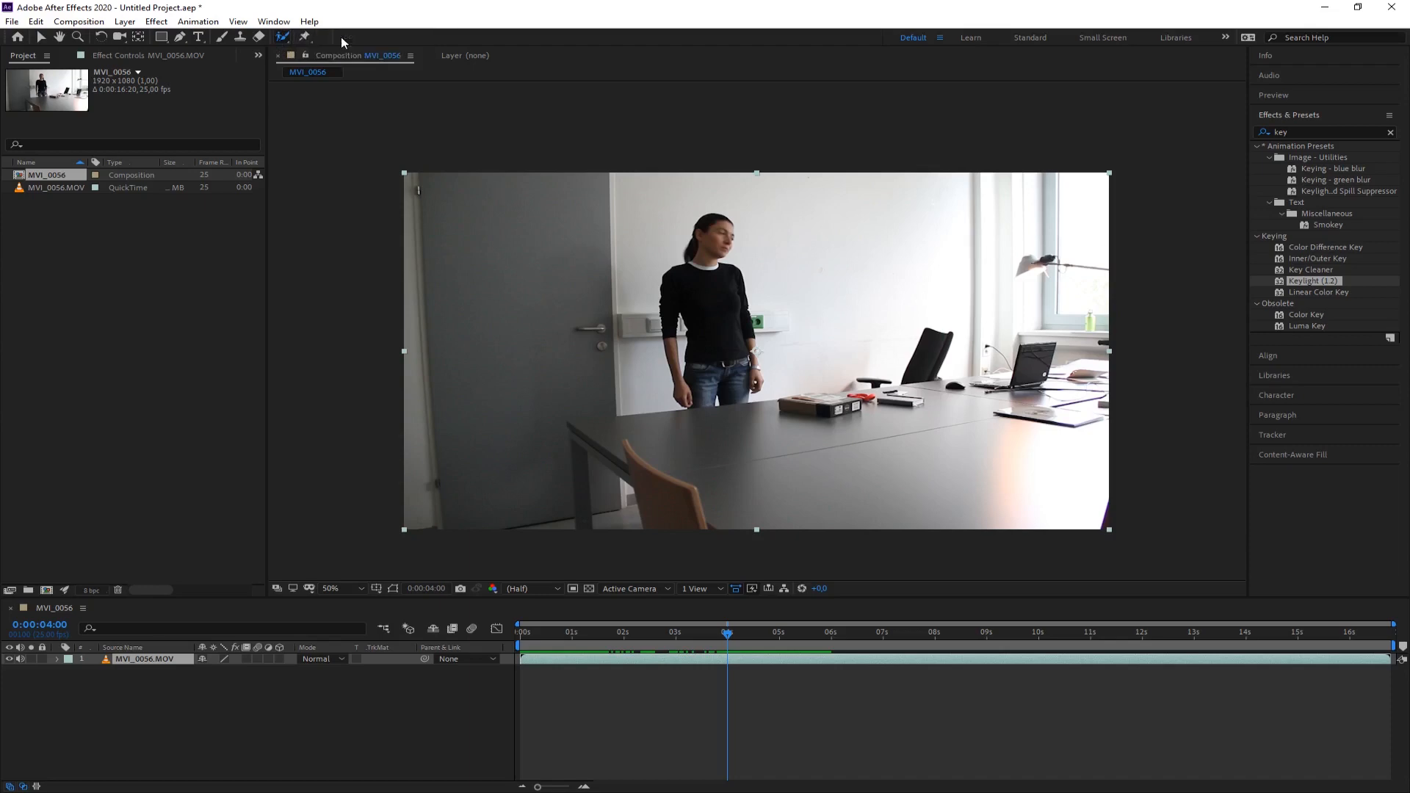
pyautogui.click(285, 37)
pyautogui.click(717, 316)
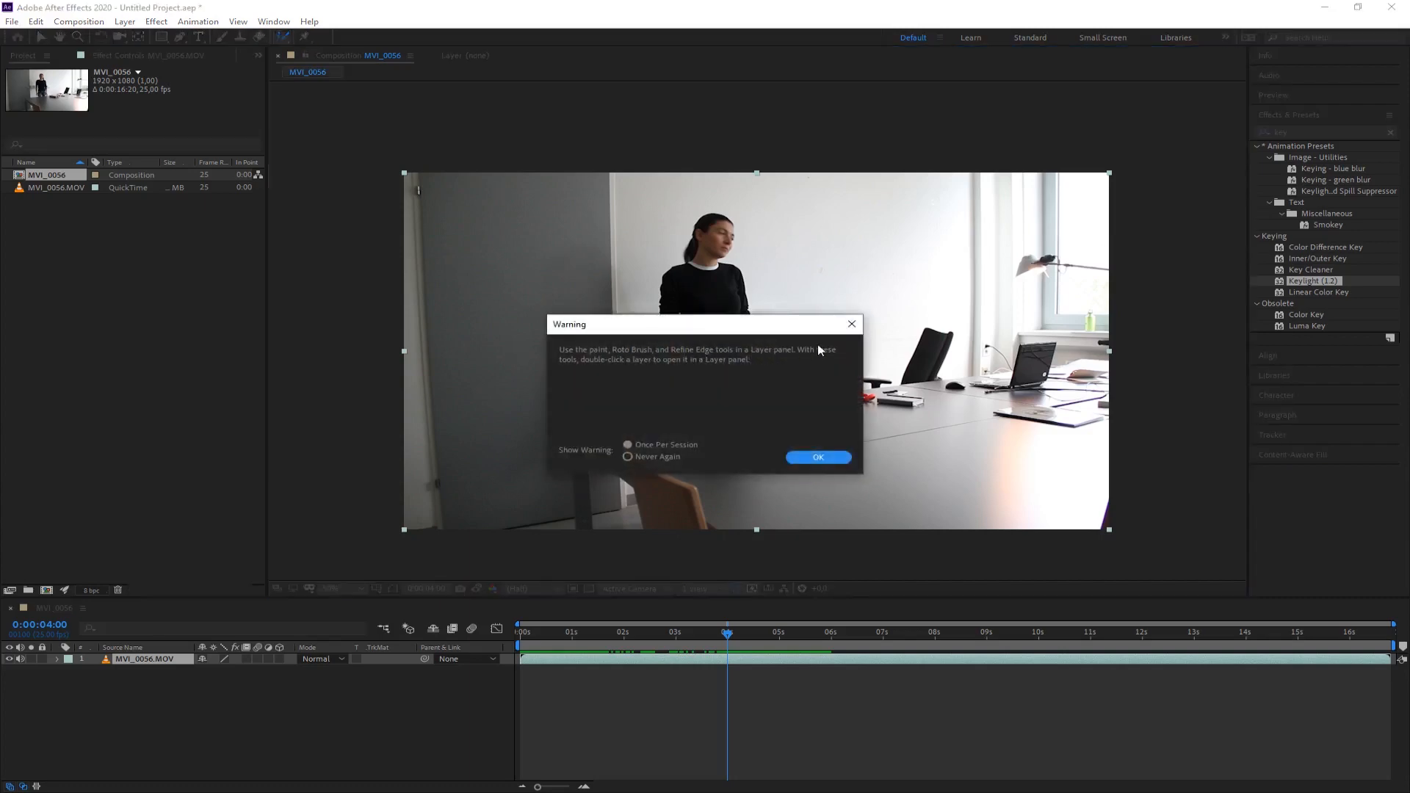
pyautogui.click(852, 324)
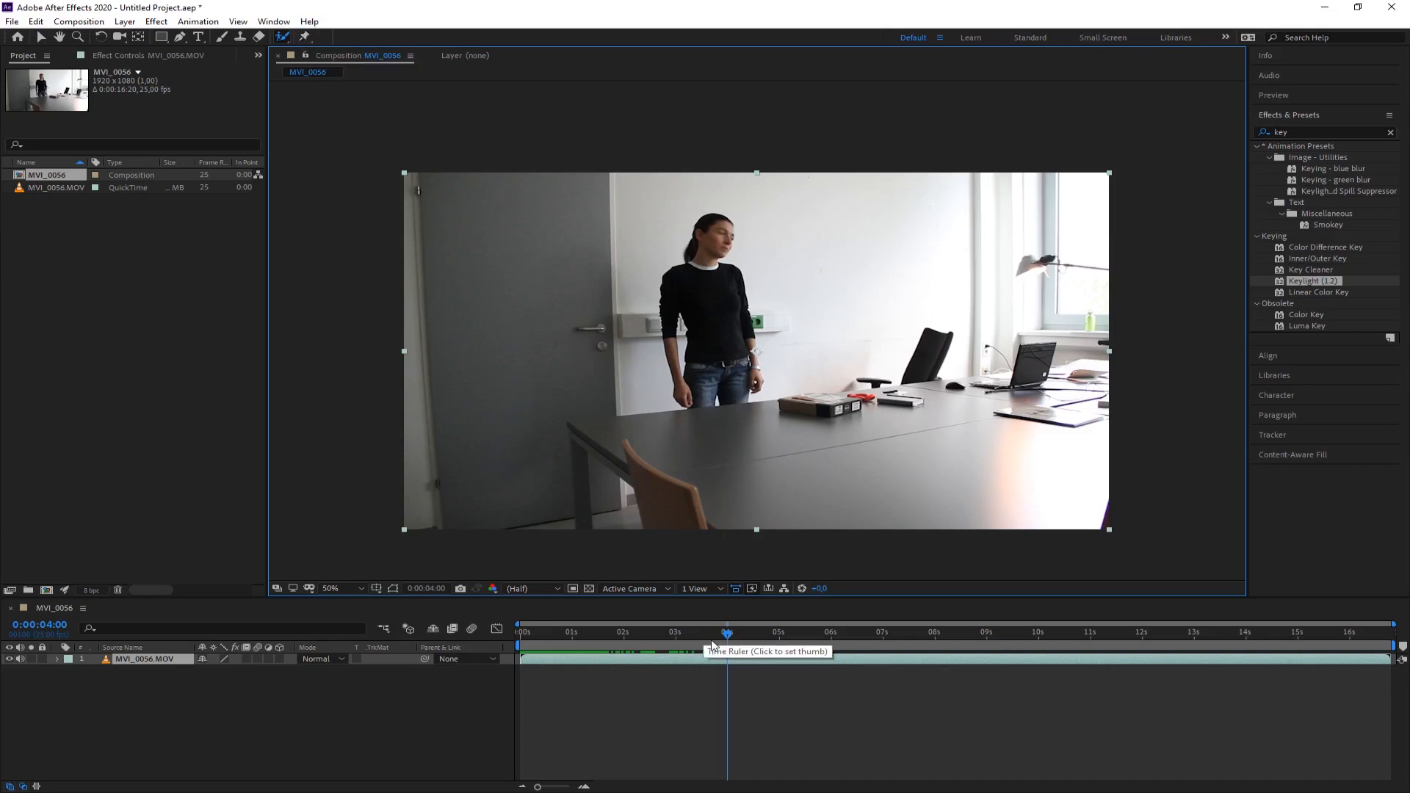
pyautogui.doubleClick(128, 658)
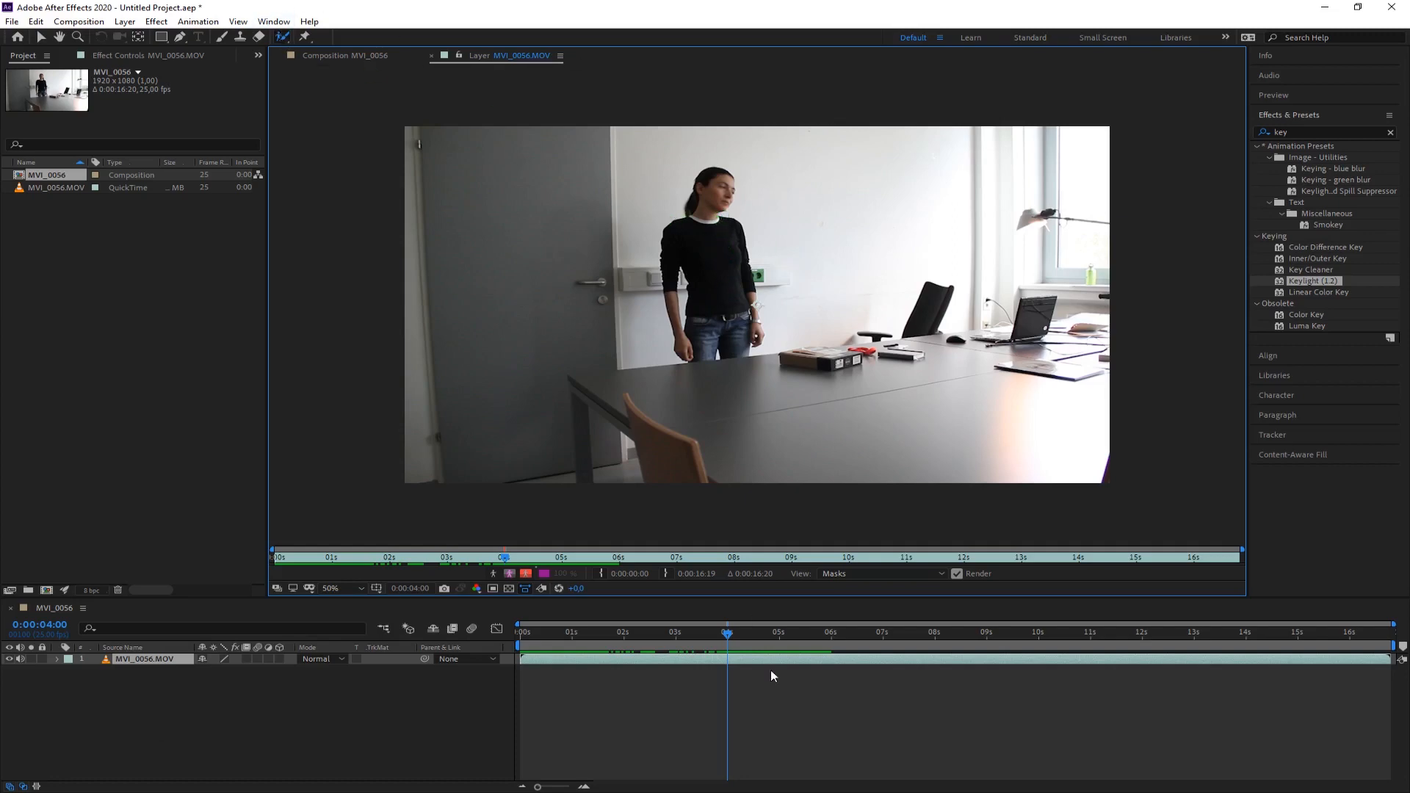
# - Paint Roto Brush foreground strokes along the woman's torso up to her head and down over her jeans
pyautogui.moveTo(740, 258)
pyautogui.mouseDown()
pyautogui.moveTo(752, 303)
pyautogui.moveTo(759, 287)
pyautogui.mouseUp()
pyautogui.scroll(1, 739, 270)
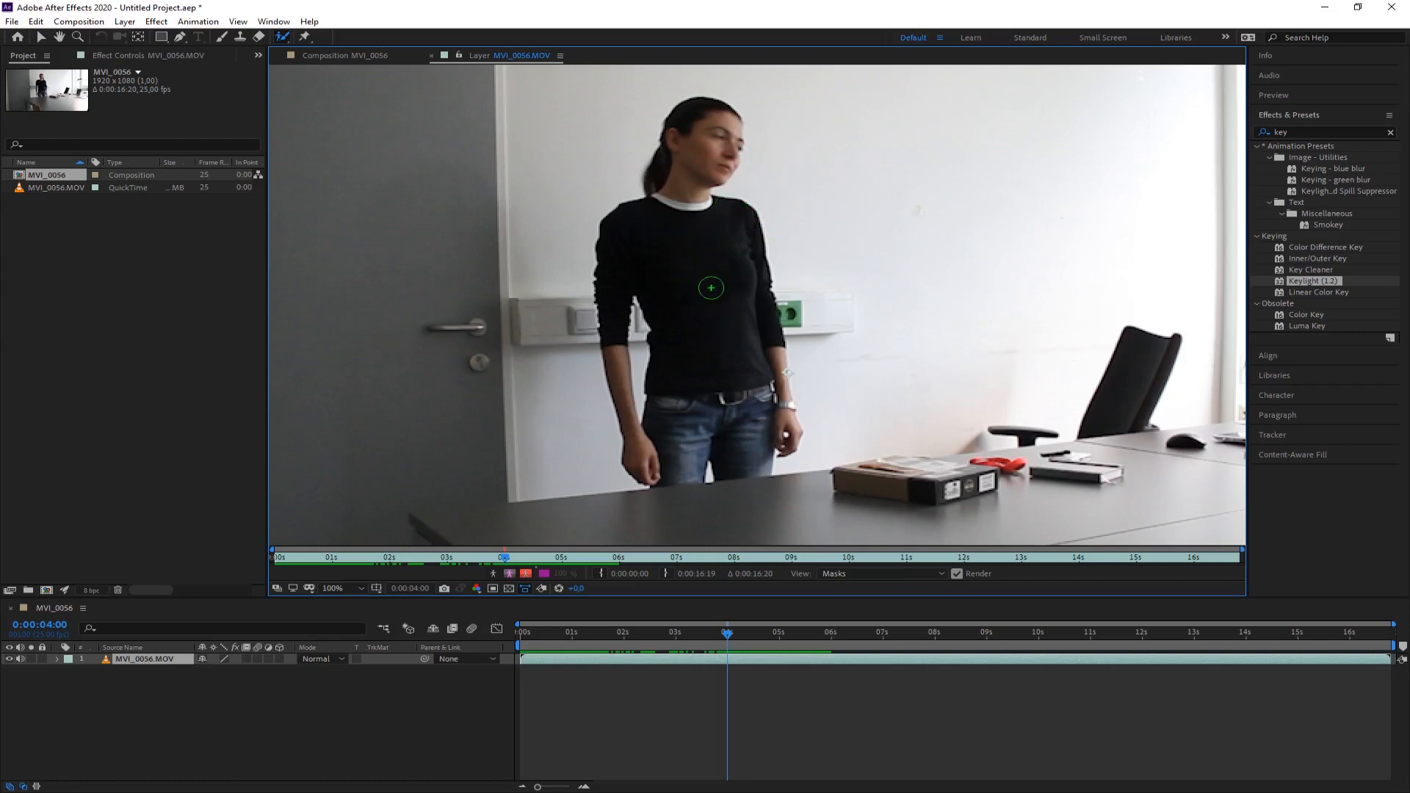
pyautogui.moveTo(695, 276)
pyautogui.mouseDown()
pyautogui.moveTo(729, 277)
pyautogui.moveTo(713, 276)
pyautogui.mouseUp()
pyautogui.moveTo(712, 346); pyautogui.dragTo(704, 346)
pyautogui.moveTo(740, 376)
pyautogui.mouseDown()
pyautogui.moveTo(727, 269)
pyautogui.moveTo(694, 234)
pyautogui.moveTo(703, 129)
pyautogui.mouseUp()
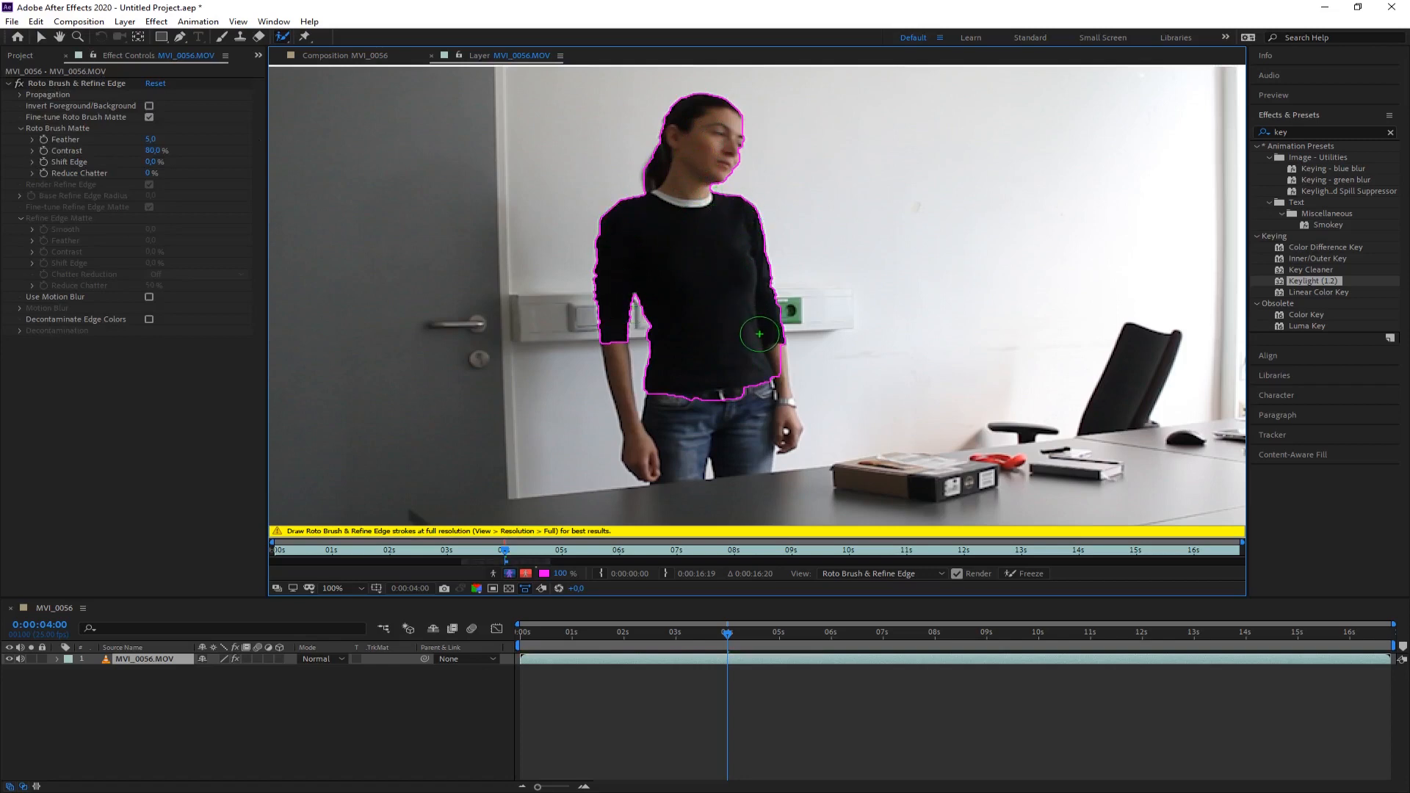
pyautogui.moveTo(684, 397); pyautogui.dragTo(680, 445)
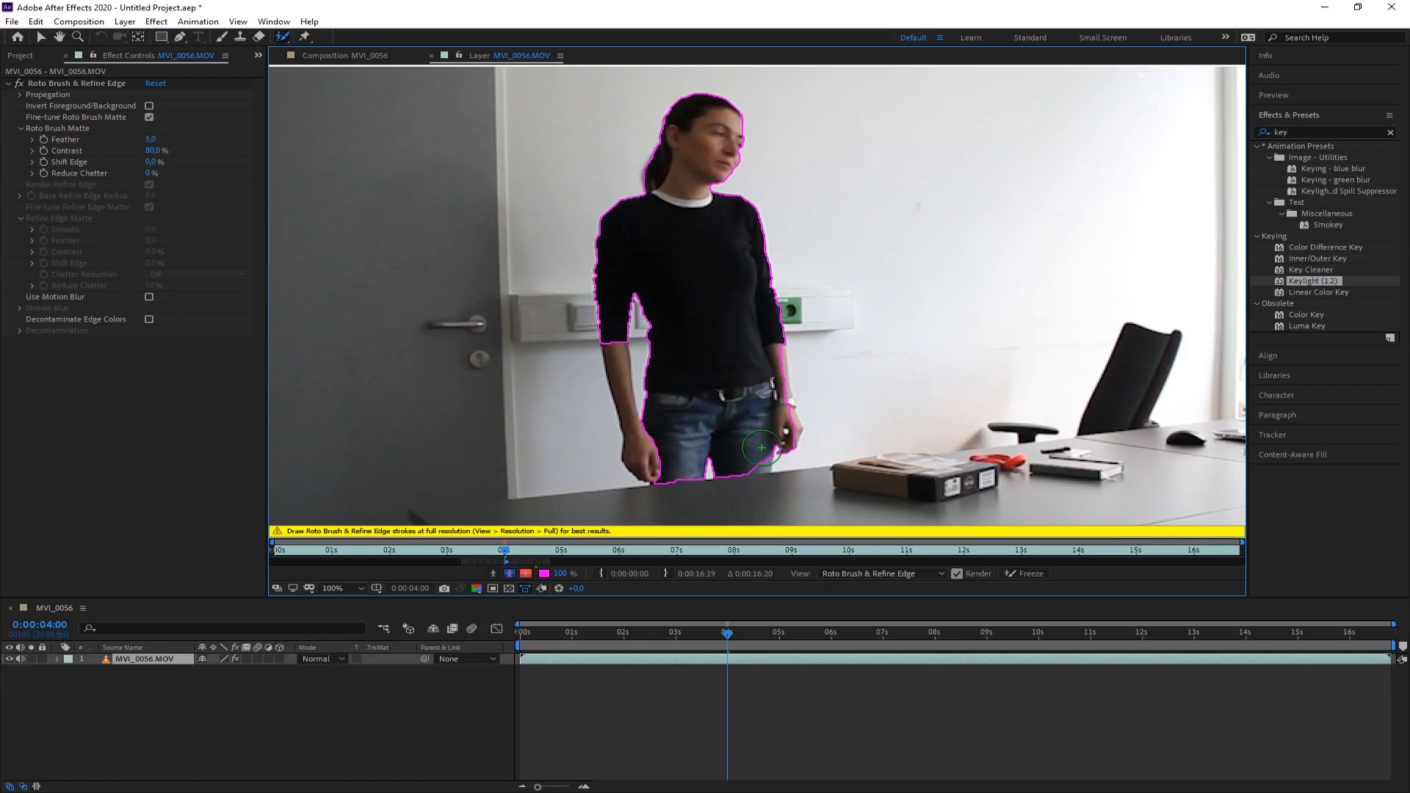
# - Extend the Roto Brush selection with foreground strokes over the woman's lower leg, the hand and wrist beside it, and her other forearm
pyautogui.press('.')
pyautogui.moveTo(764, 441); pyautogui.dragTo(681, 231)
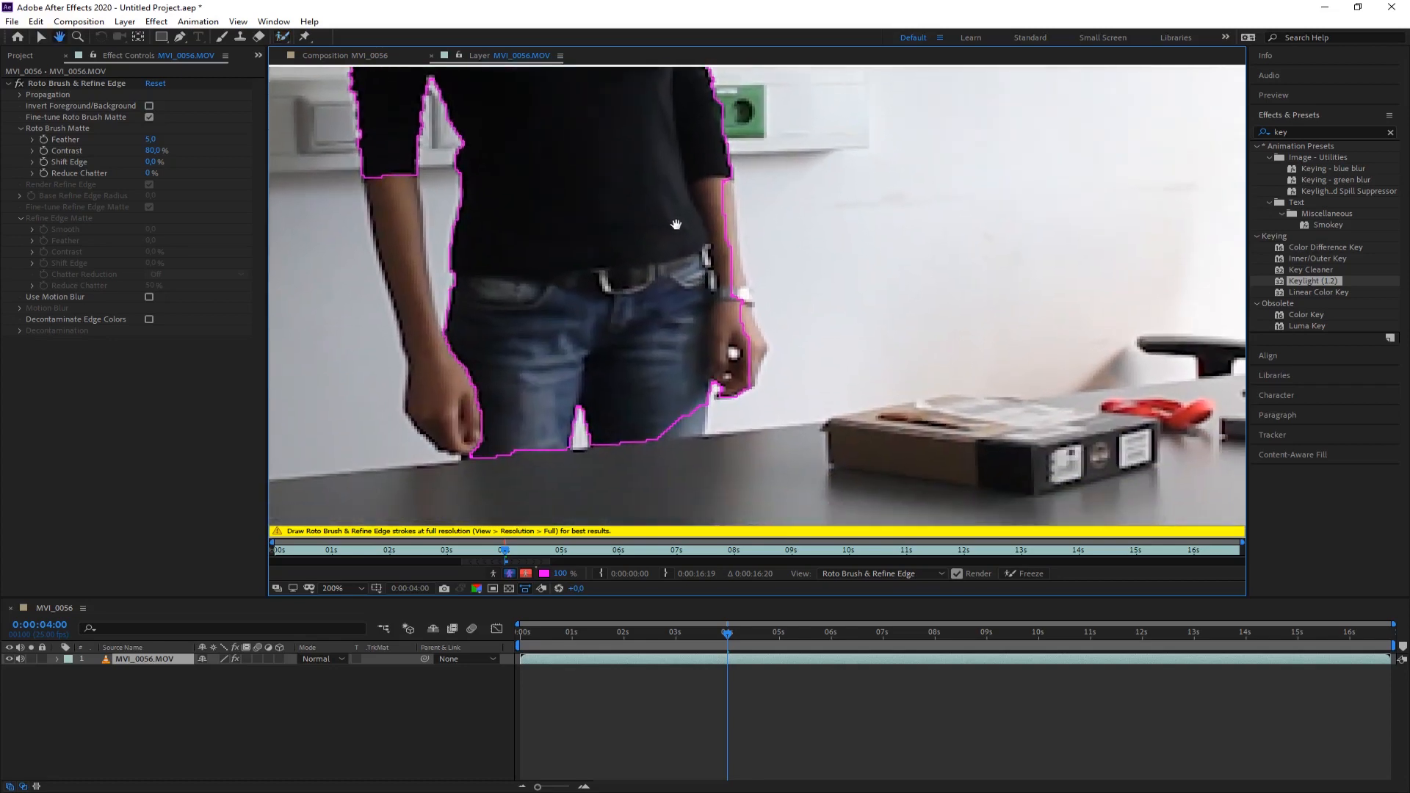
pyautogui.scroll(-1, 683, 266)
pyautogui.scroll(1, 683, 279)
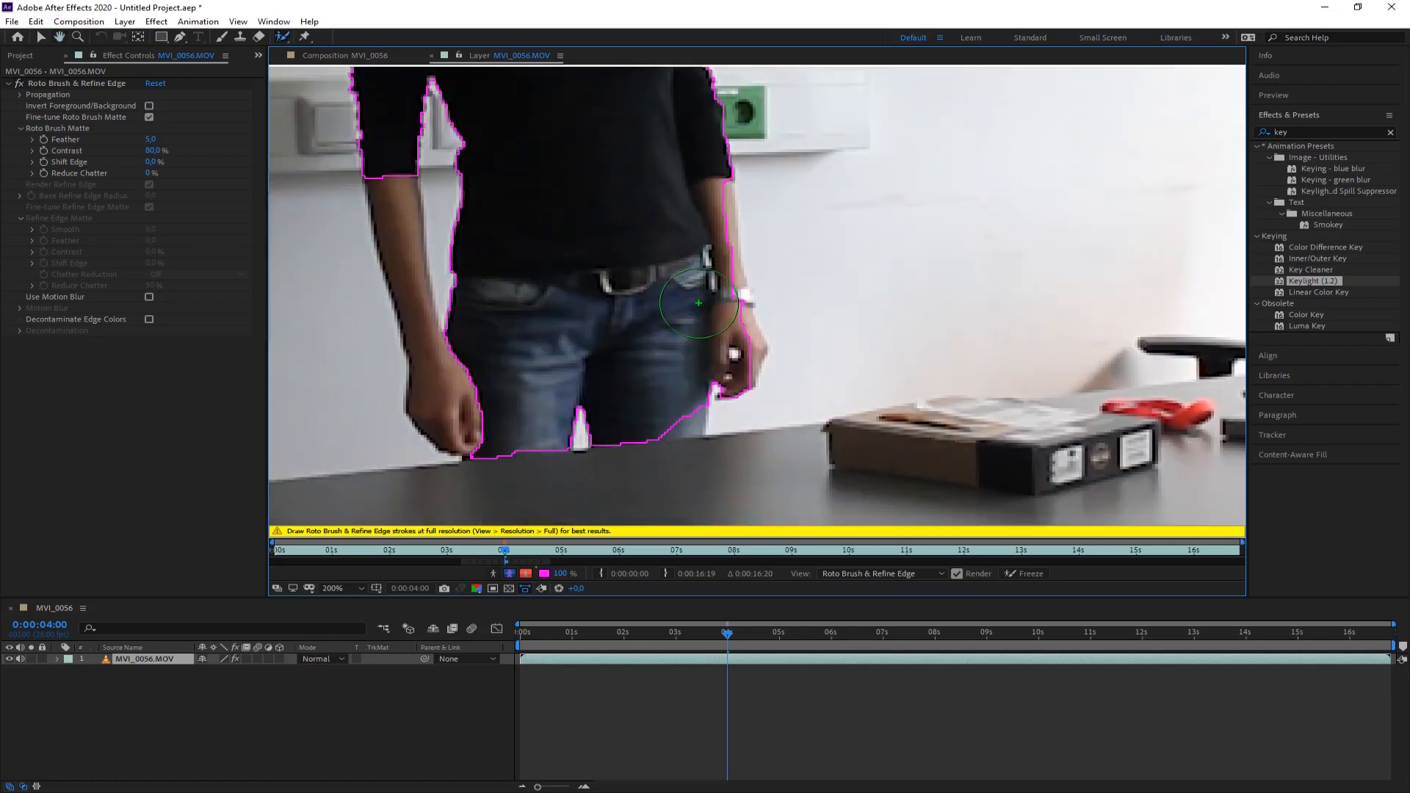
pyautogui.moveTo(698, 302); pyautogui.dragTo(698, 246)
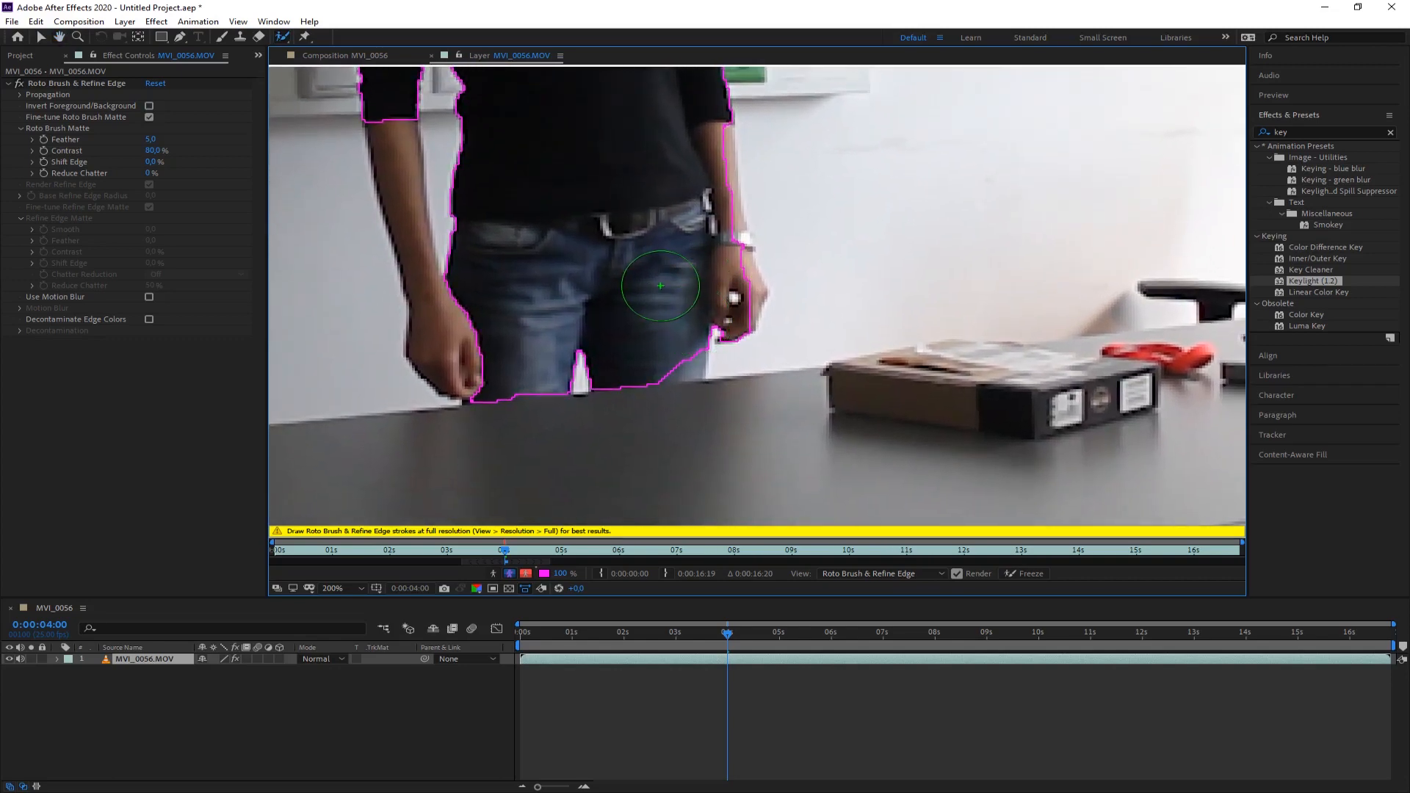
pyautogui.moveTo(667, 294)
pyautogui.mouseDown()
pyautogui.moveTo(648, 340)
pyautogui.moveTo(685, 369)
pyautogui.mouseUp()
pyautogui.moveTo(747, 297); pyautogui.dragTo(751, 293)
pyautogui.moveTo(734, 236)
pyautogui.mouseDown()
pyautogui.moveTo(735, 222)
pyautogui.moveTo(739, 243)
pyautogui.mouseUp()
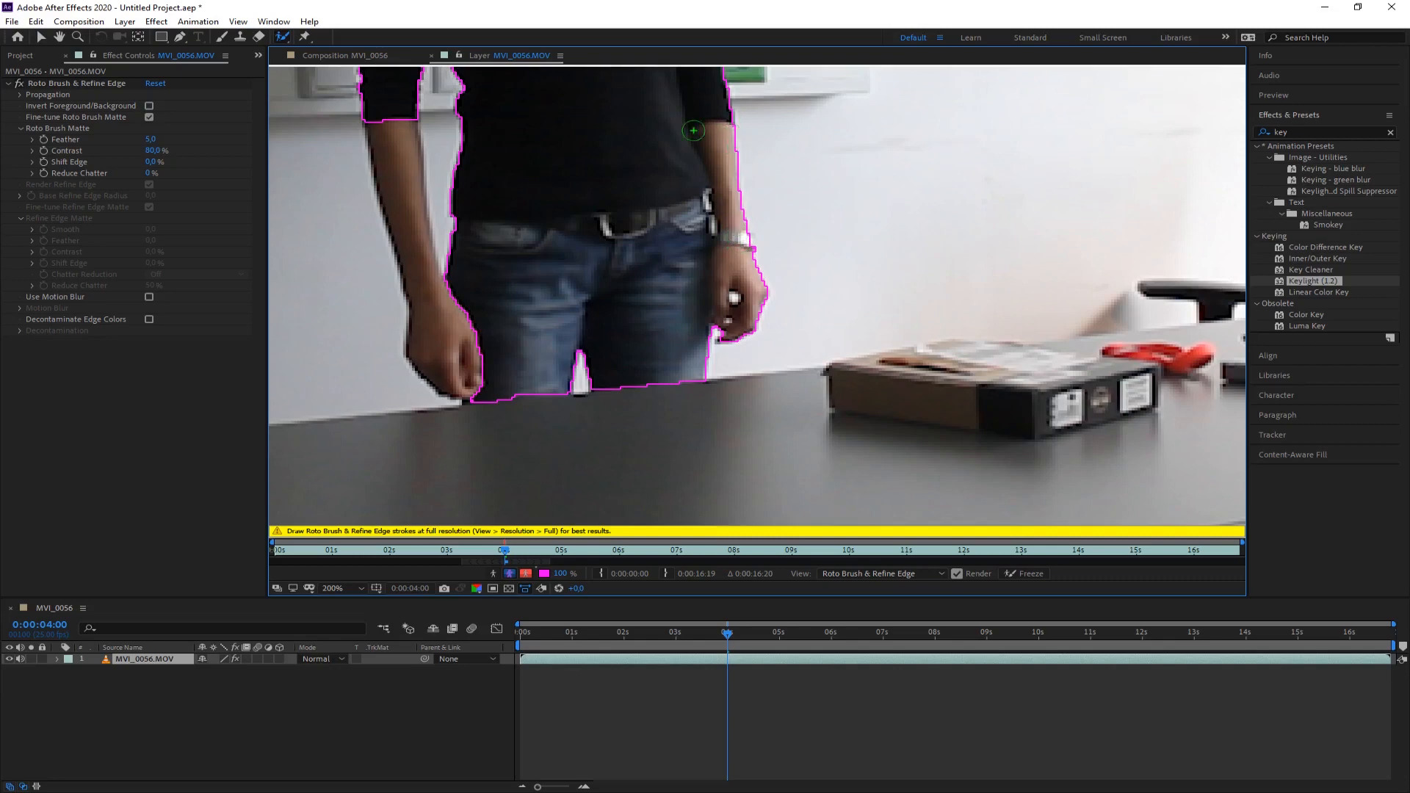
pyautogui.moveTo(395, 139); pyautogui.dragTo(411, 238)
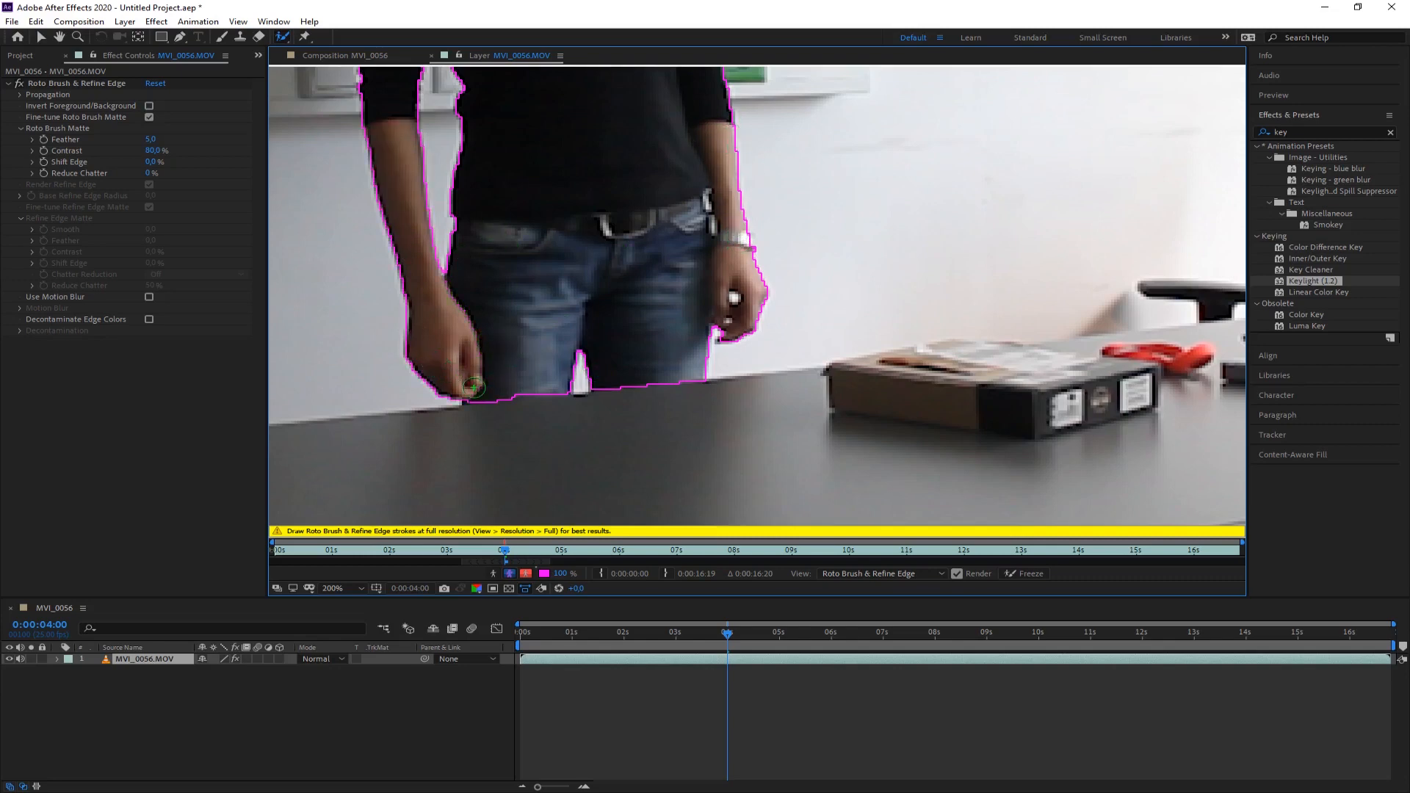
# - Check the Roto Brush outline around the woman frame by frame from 0:00:04:00 to 0:00:04:06
pyautogui.scroll(10, 612, 243)
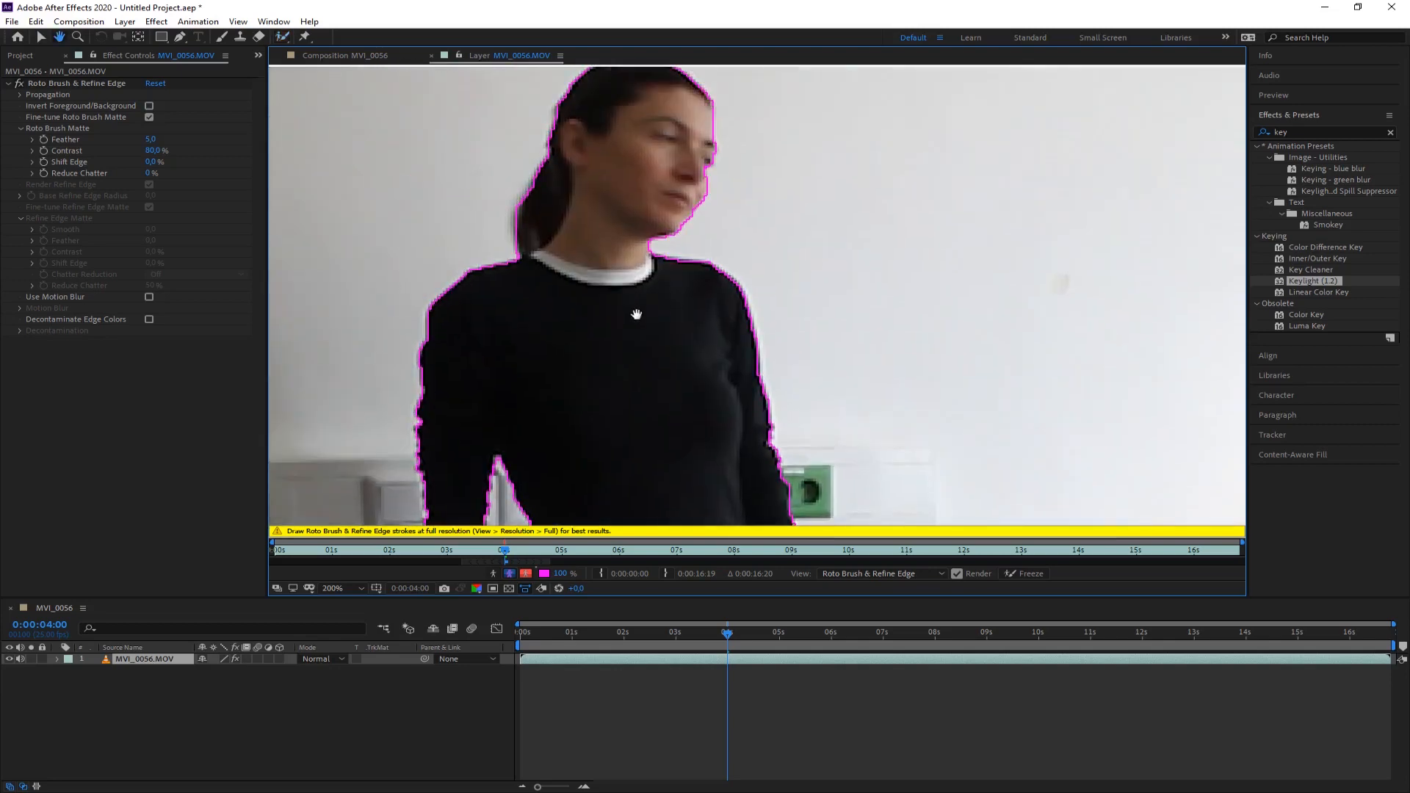
pyautogui.scroll(-3, 620, 191)
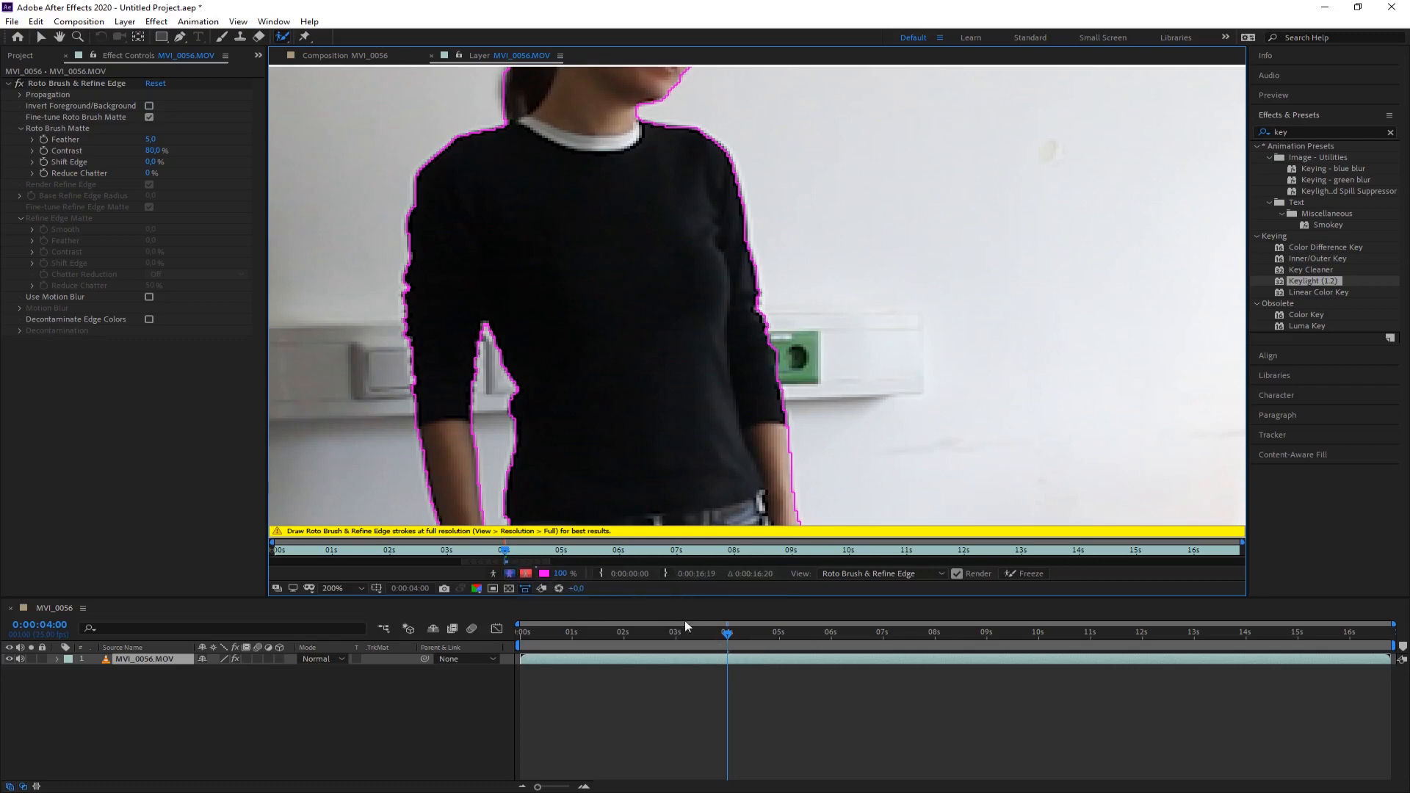
pyautogui.scroll(-2, 649, 413)
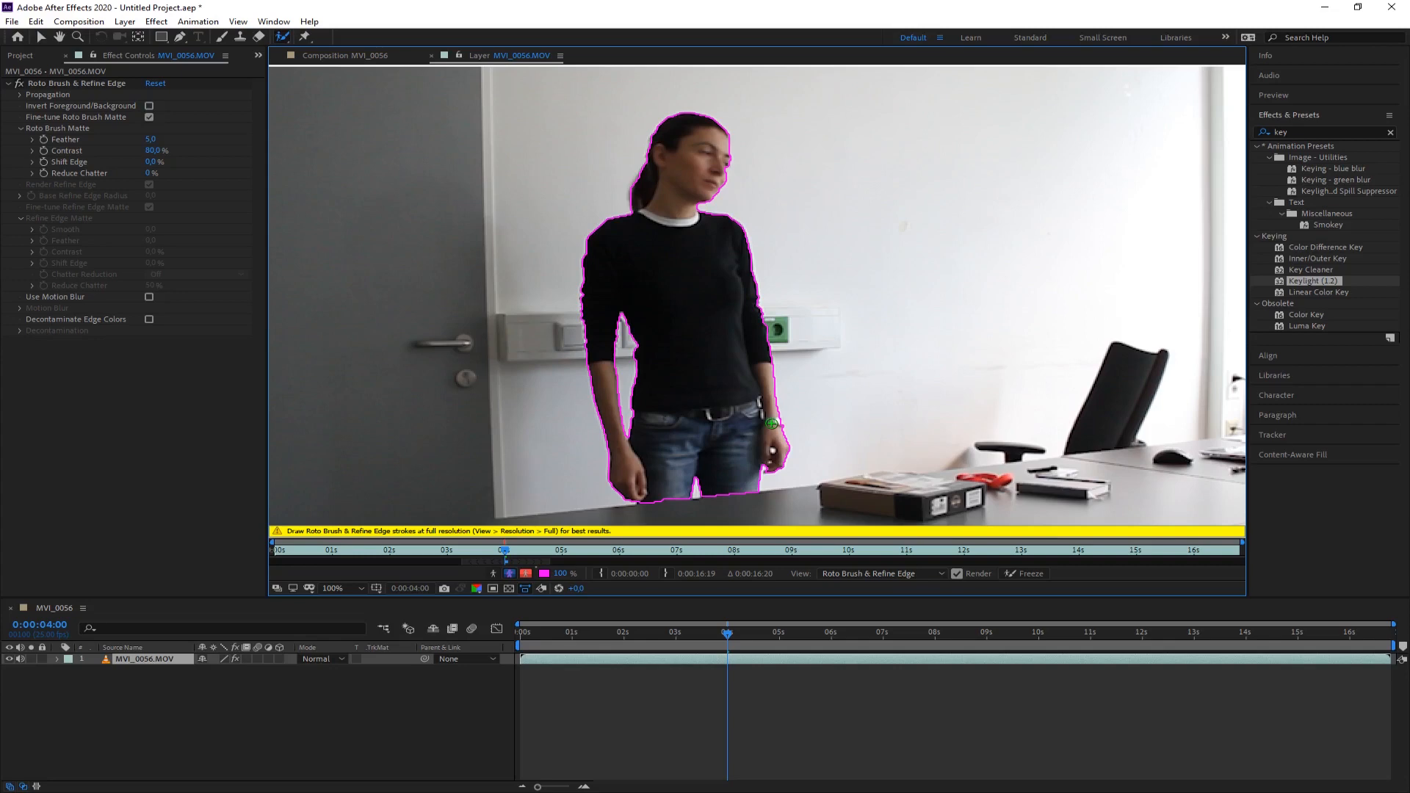
pyautogui.press('pagedown')
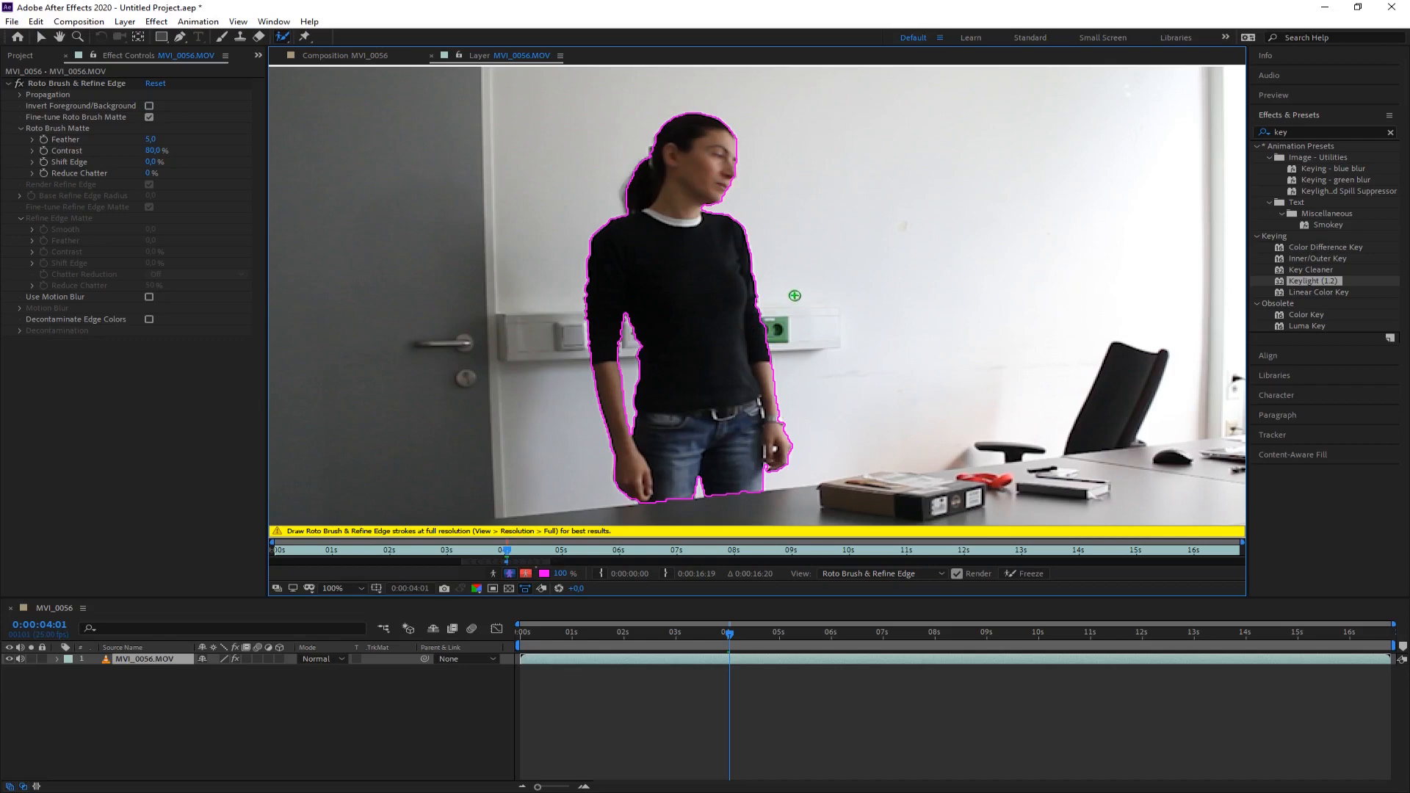
pyautogui.press('pagedown')
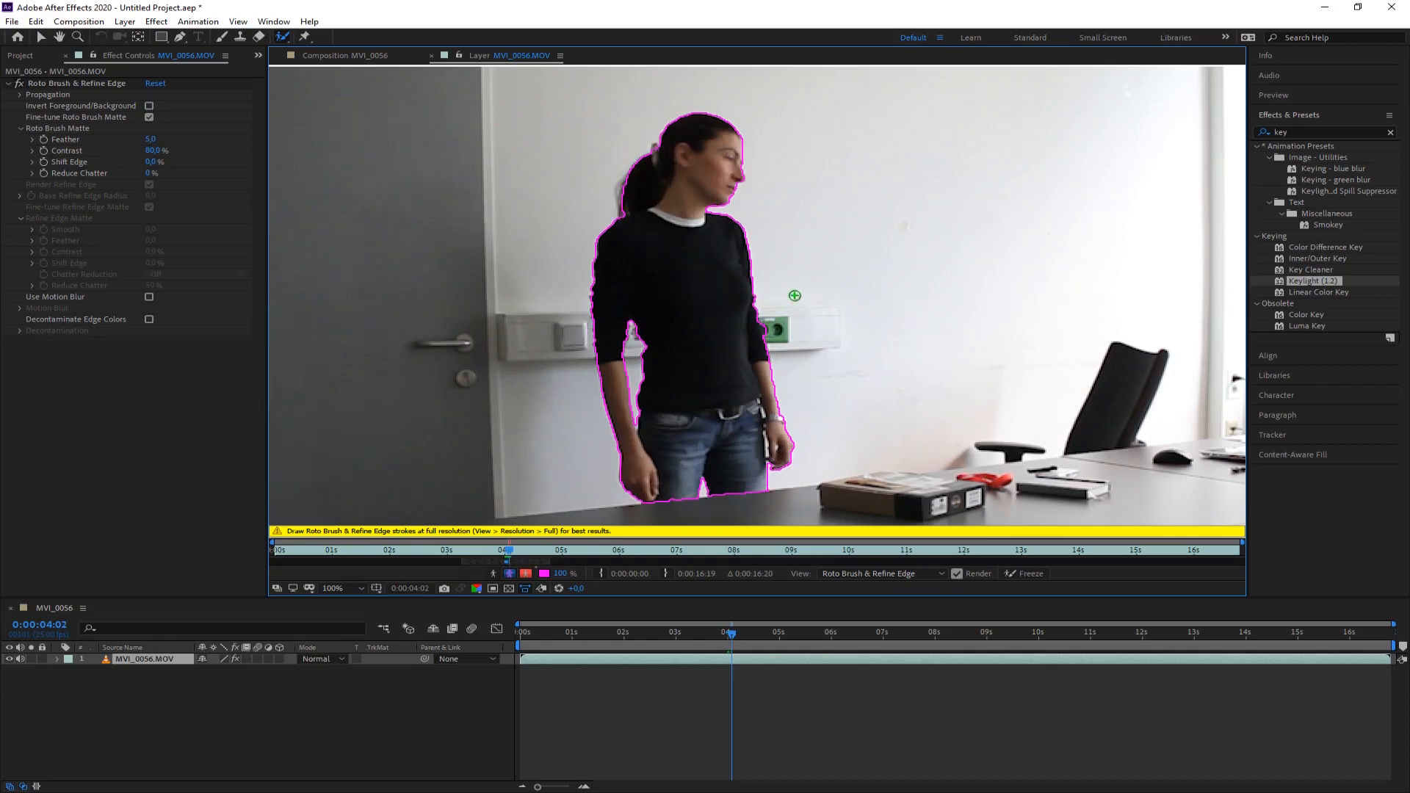
pyautogui.press('pagedown')
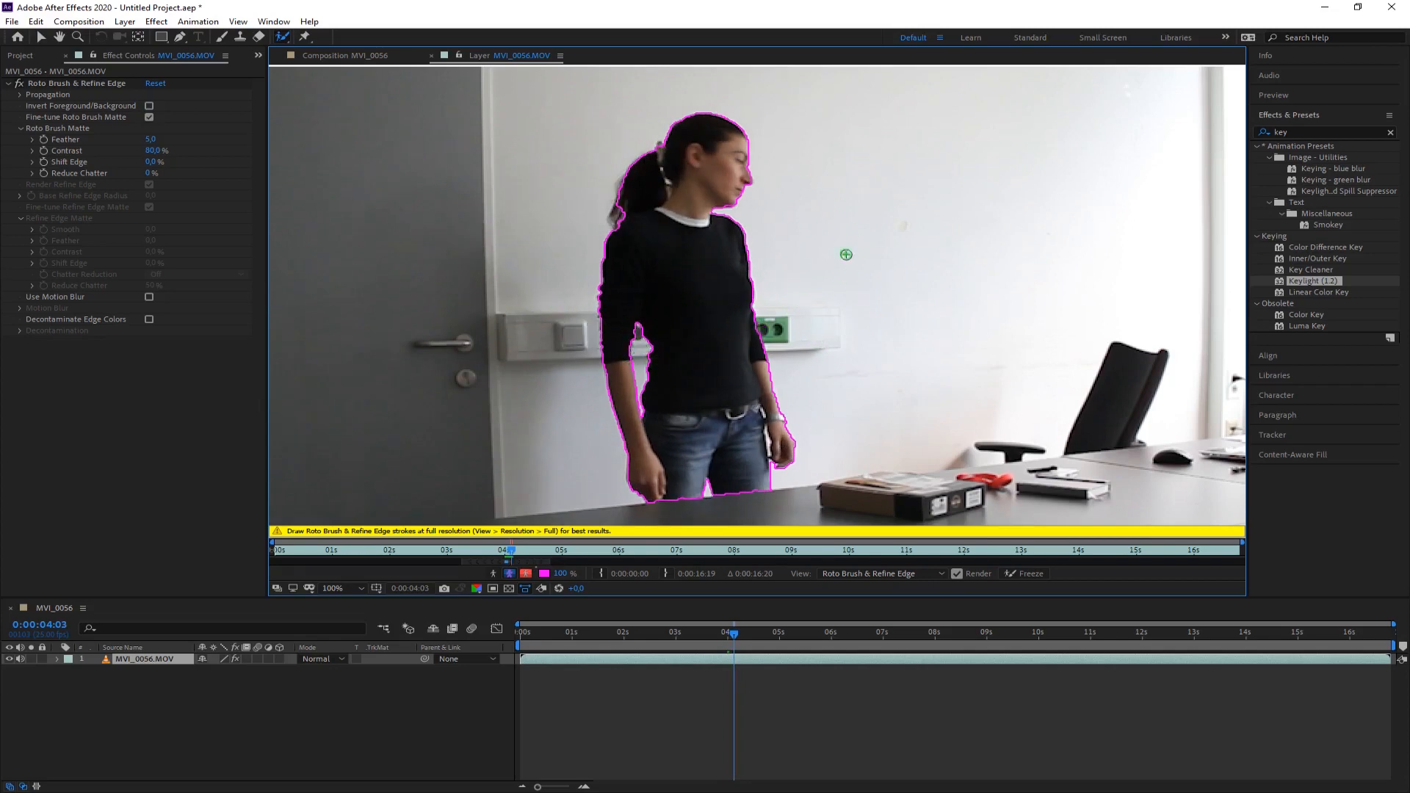
pyautogui.press('pagedown')
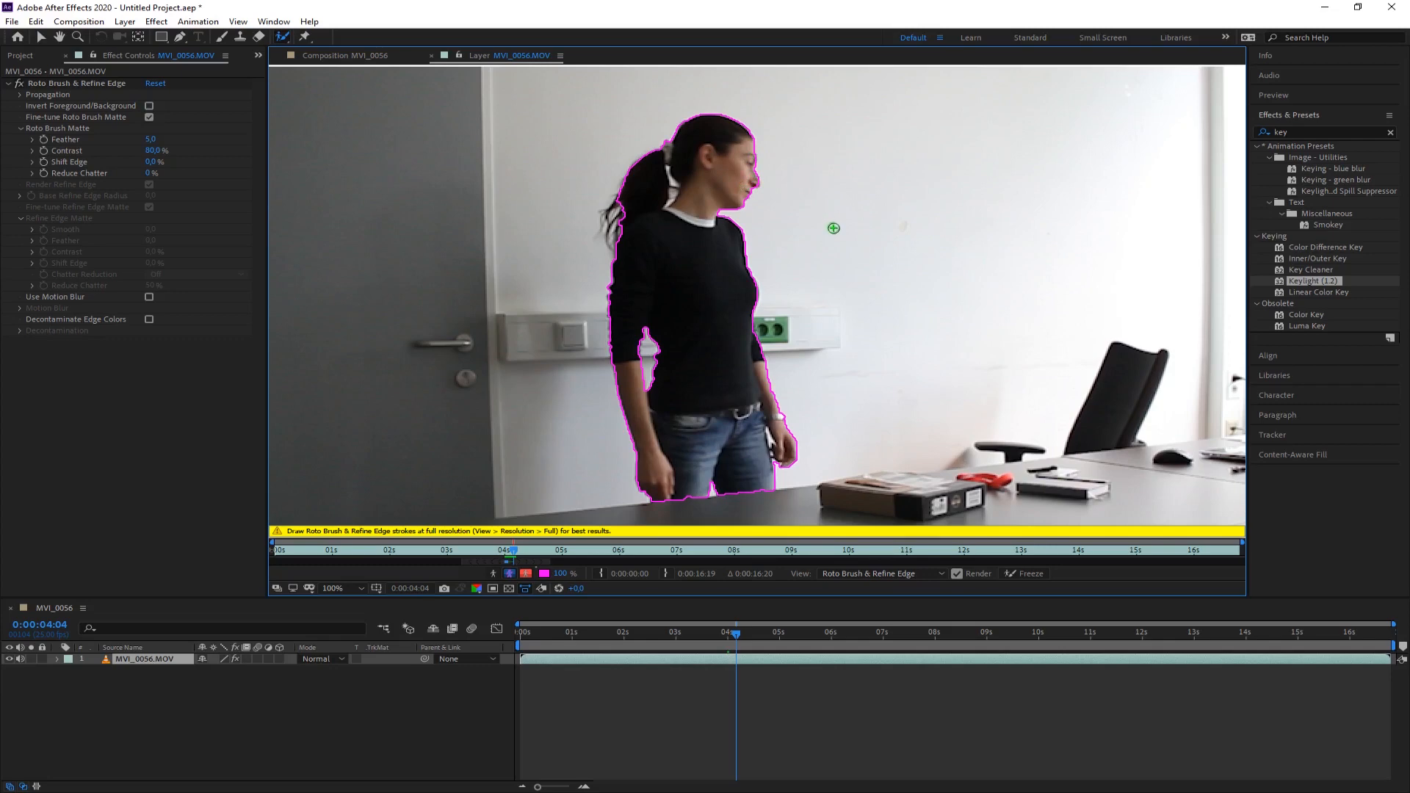
pyautogui.press('pagedown')
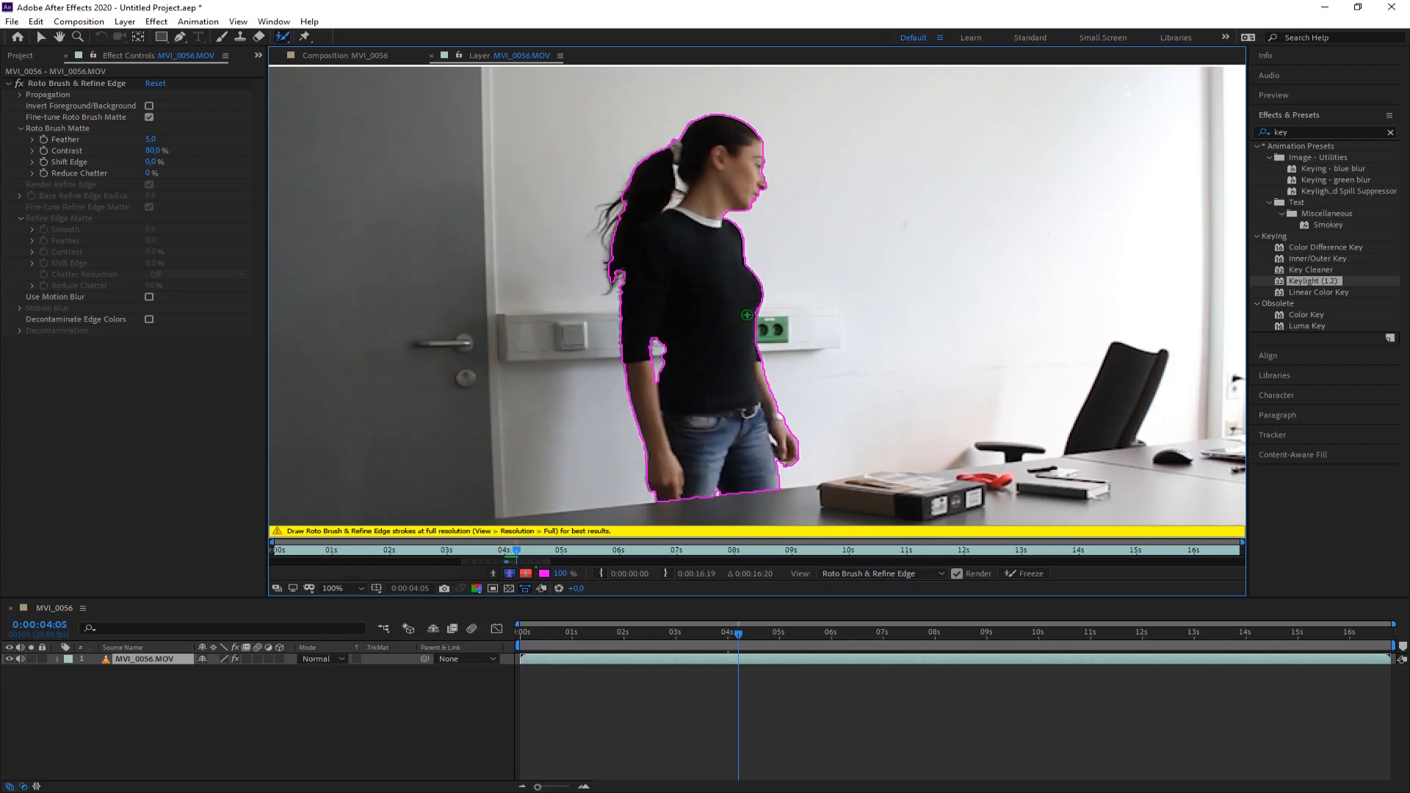
pyautogui.press('pagedown')
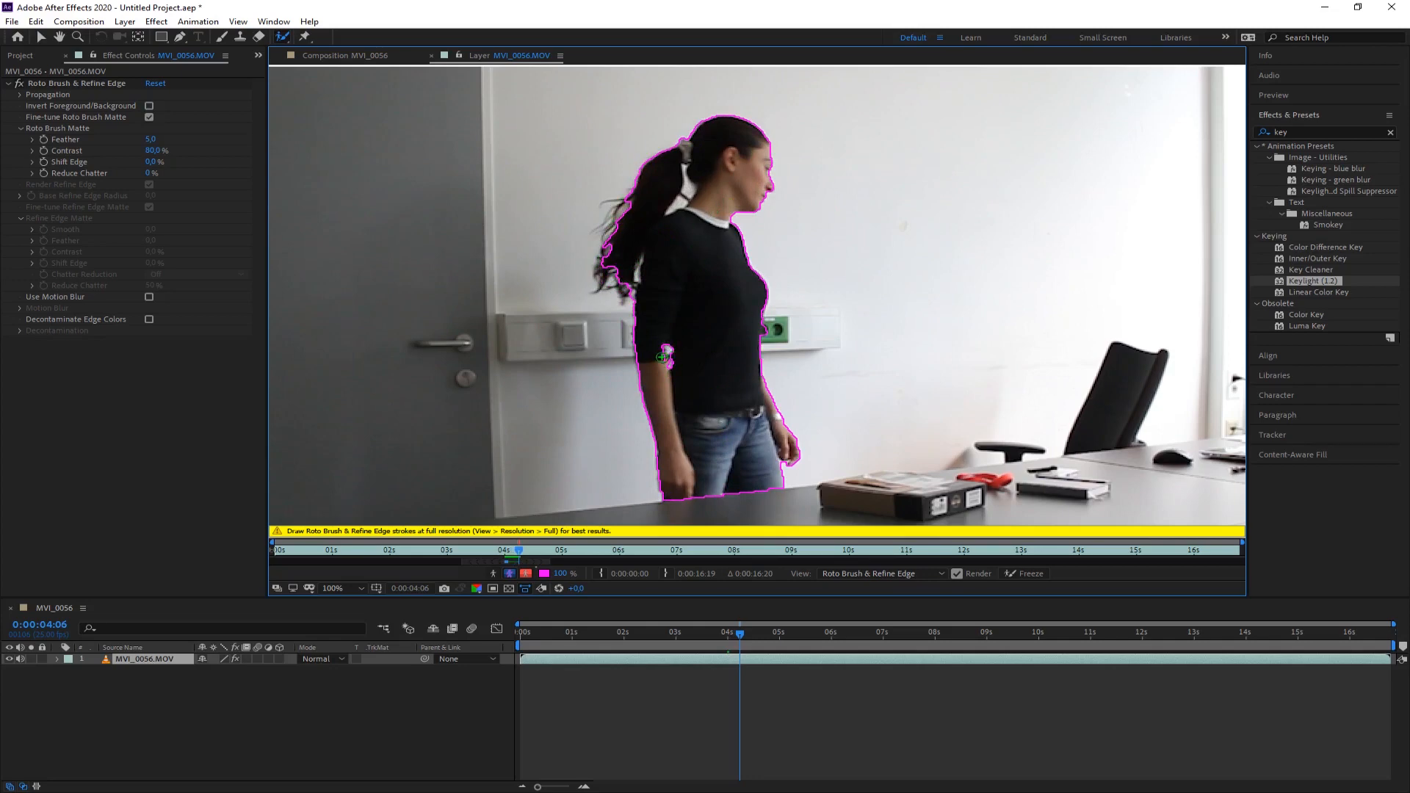
# - Try to correct the Roto Brush outline beside the torso and at the elbow at 0:00:04:06, and undo the last stroke
pyautogui.moveTo(748, 334); pyautogui.dragTo(786, 341)
pyautogui.moveTo(666, 346); pyautogui.dragTo(679, 419)
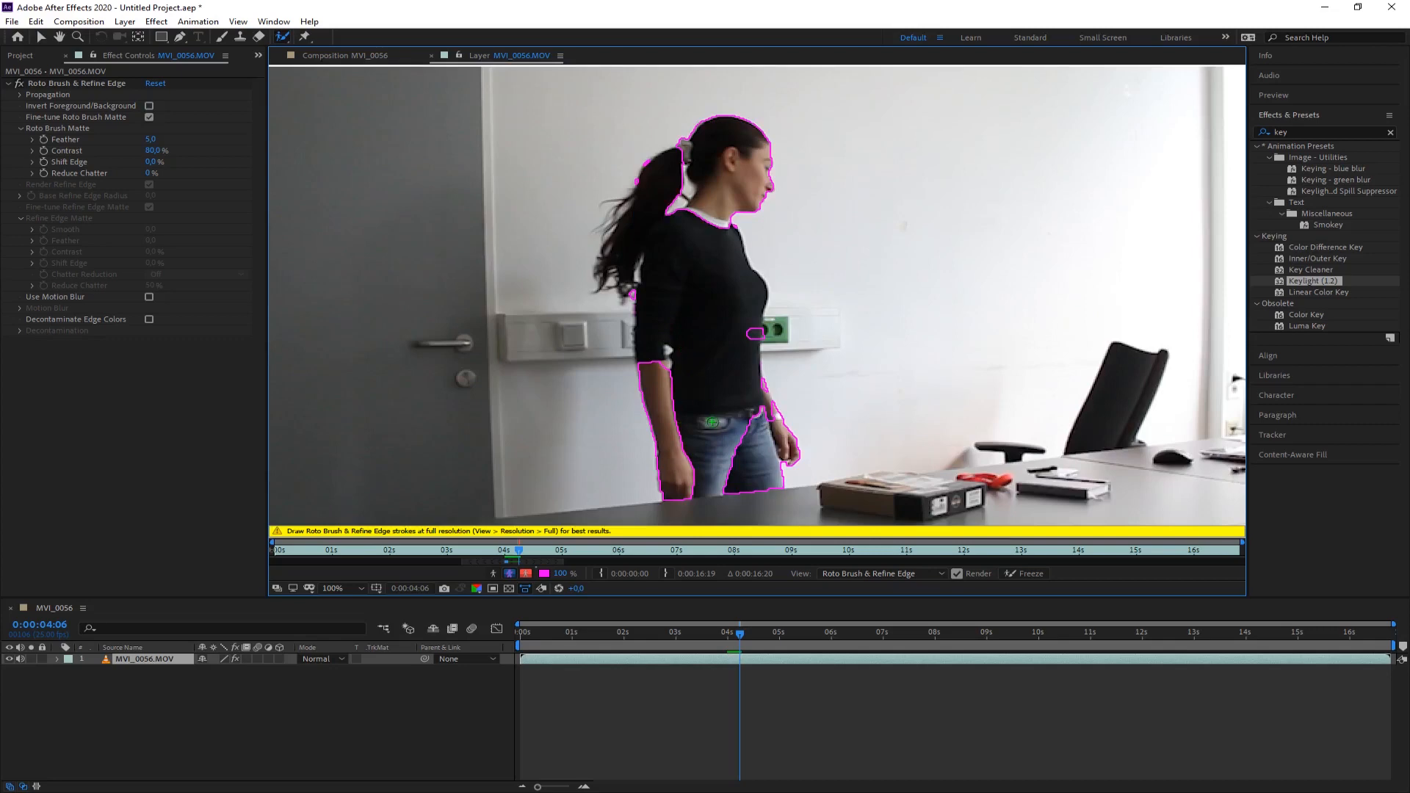
pyautogui.click(36, 22)
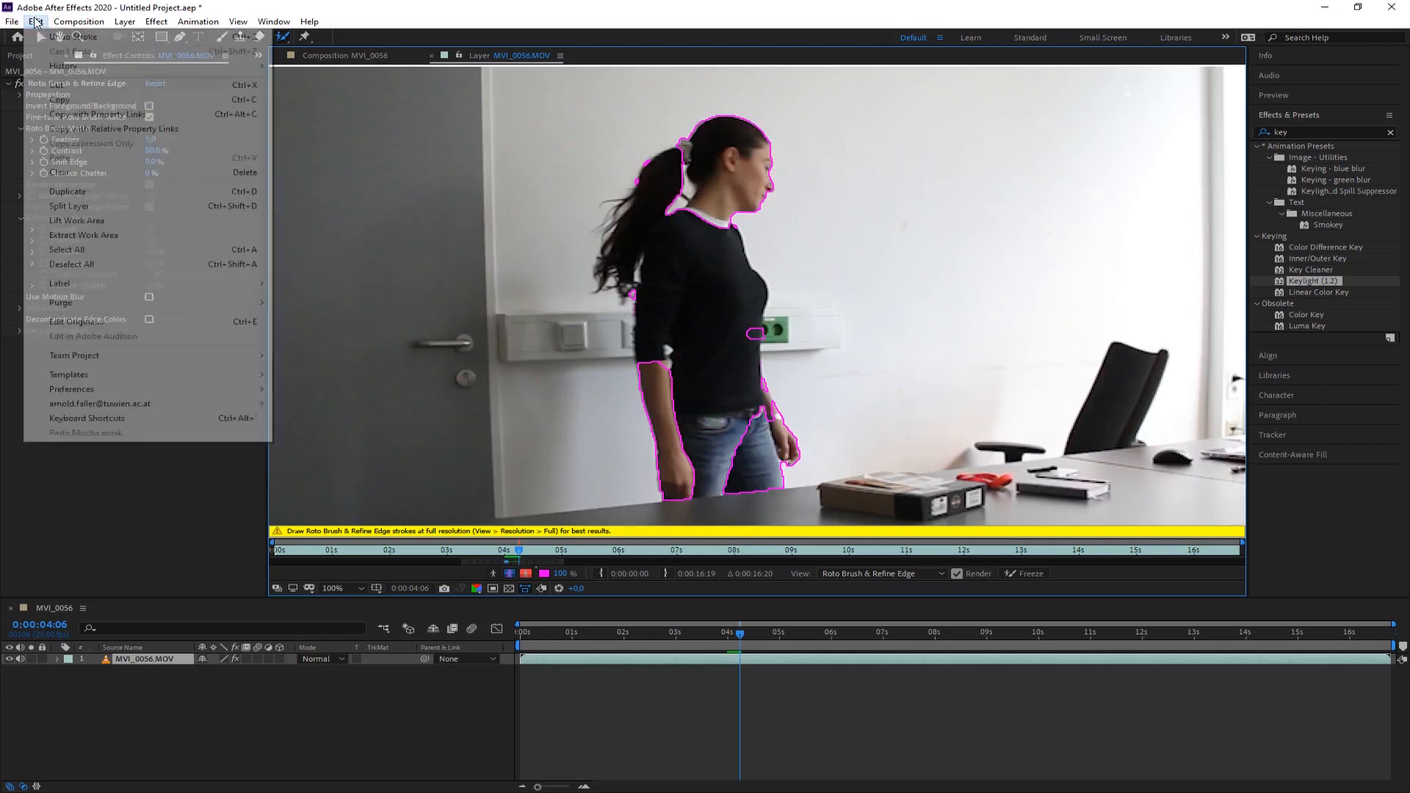
pyautogui.click(53, 38)
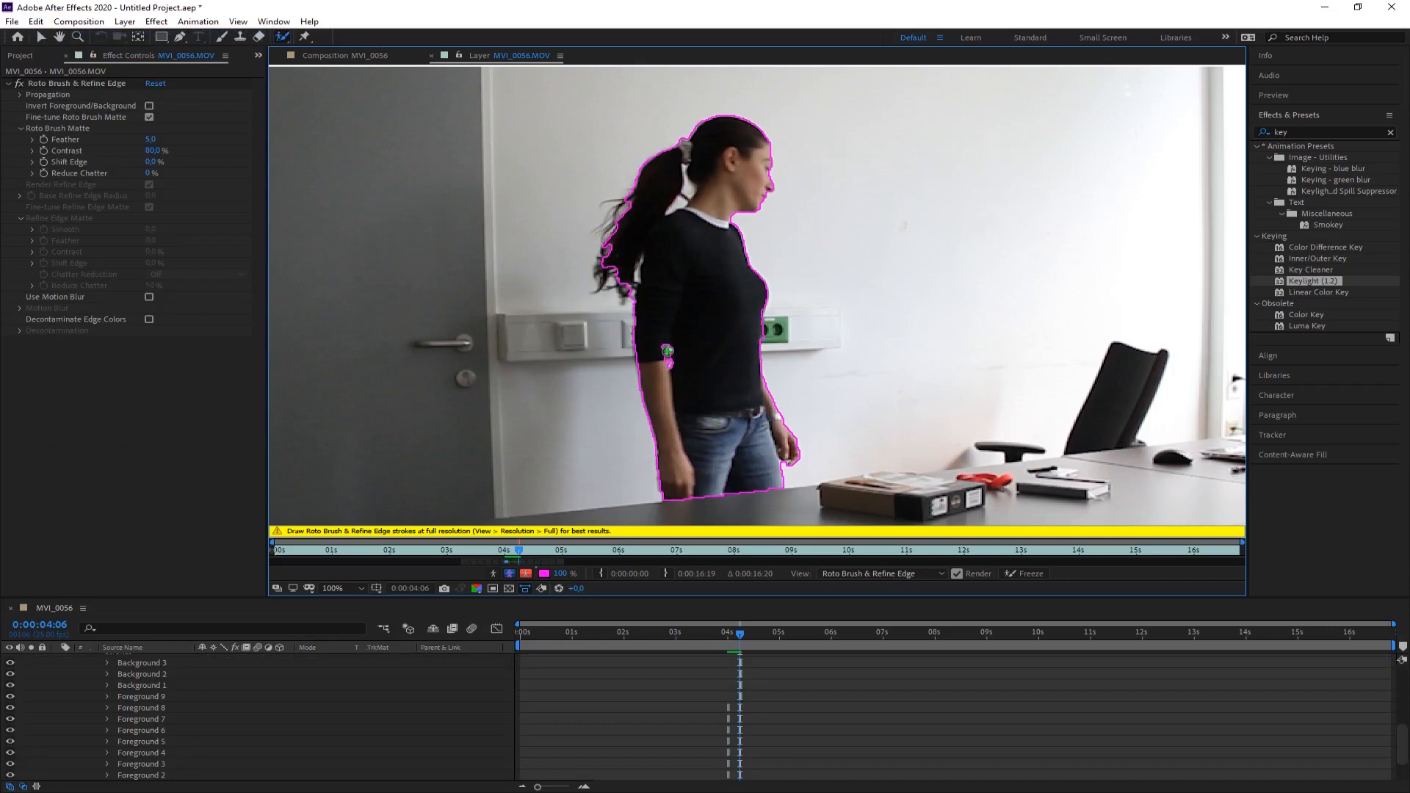
# - Add the elbow area to the Roto Brush selection at 0:00:04:06 and exclude the wall below the ponytail at 0:00:04:07
pyautogui.moveTo(667, 352)
pyautogui.mouseDown()
pyautogui.moveTo(672, 369)
pyautogui.moveTo(696, 366)
pyautogui.mouseUp()
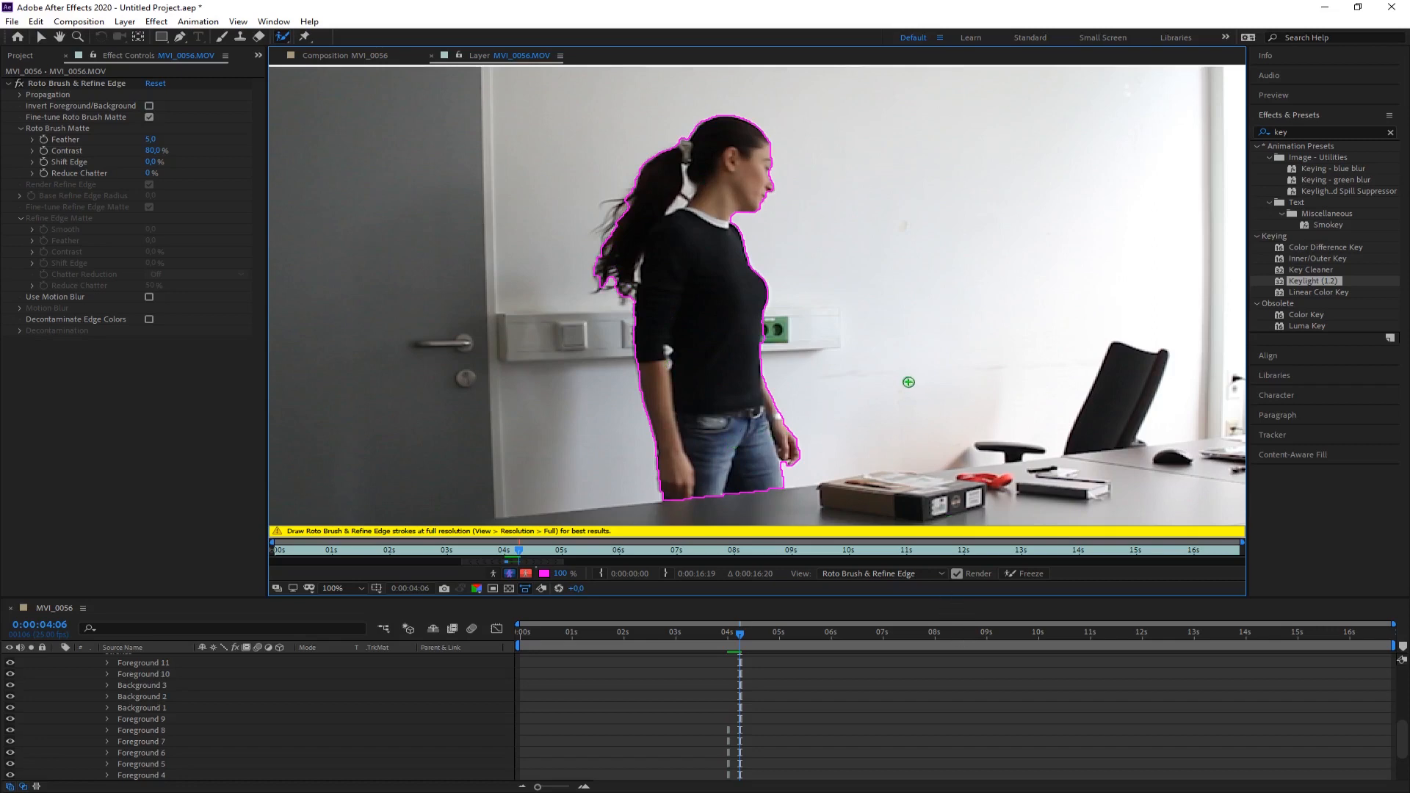
pyautogui.press('pagedown')
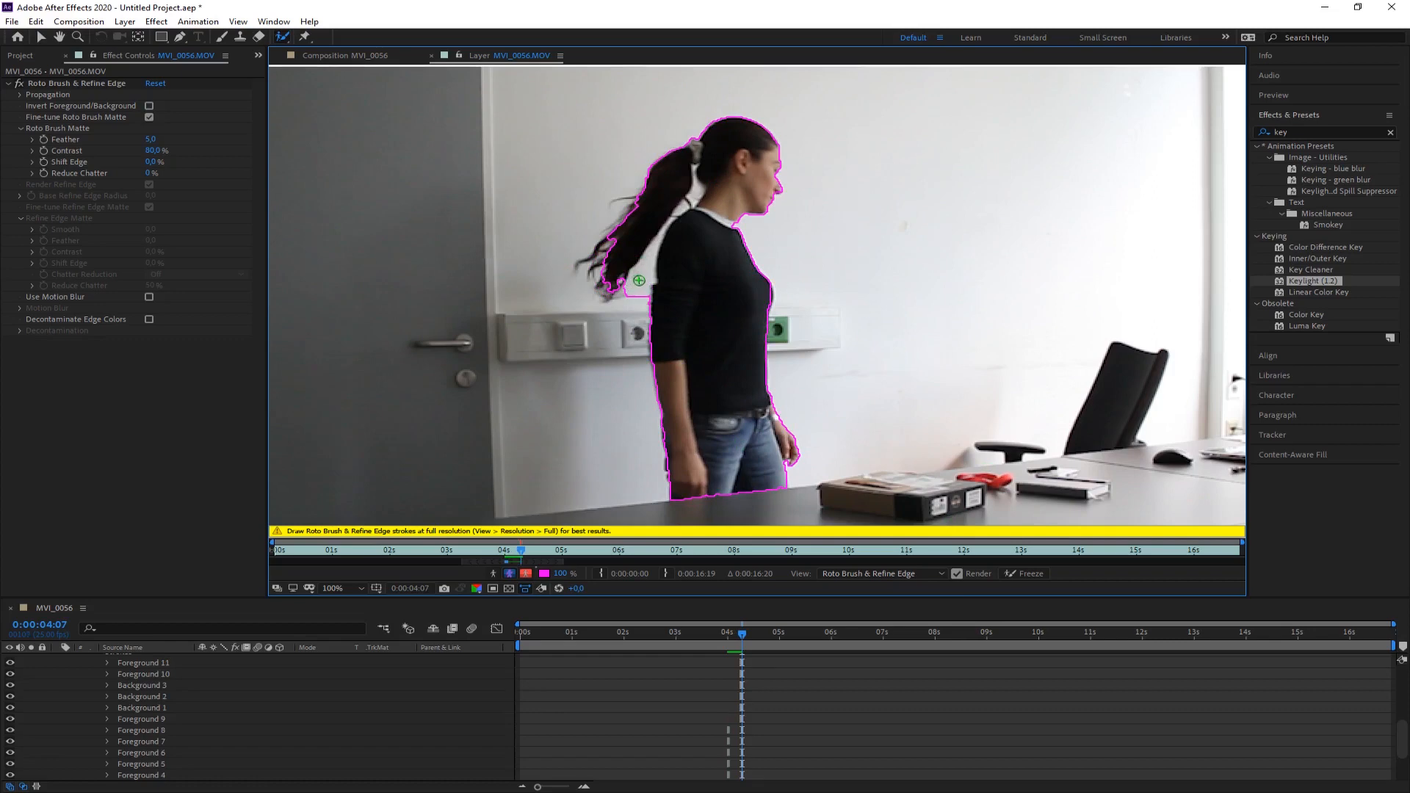
pyautogui.moveTo(642, 279); pyautogui.dragTo(634, 300)
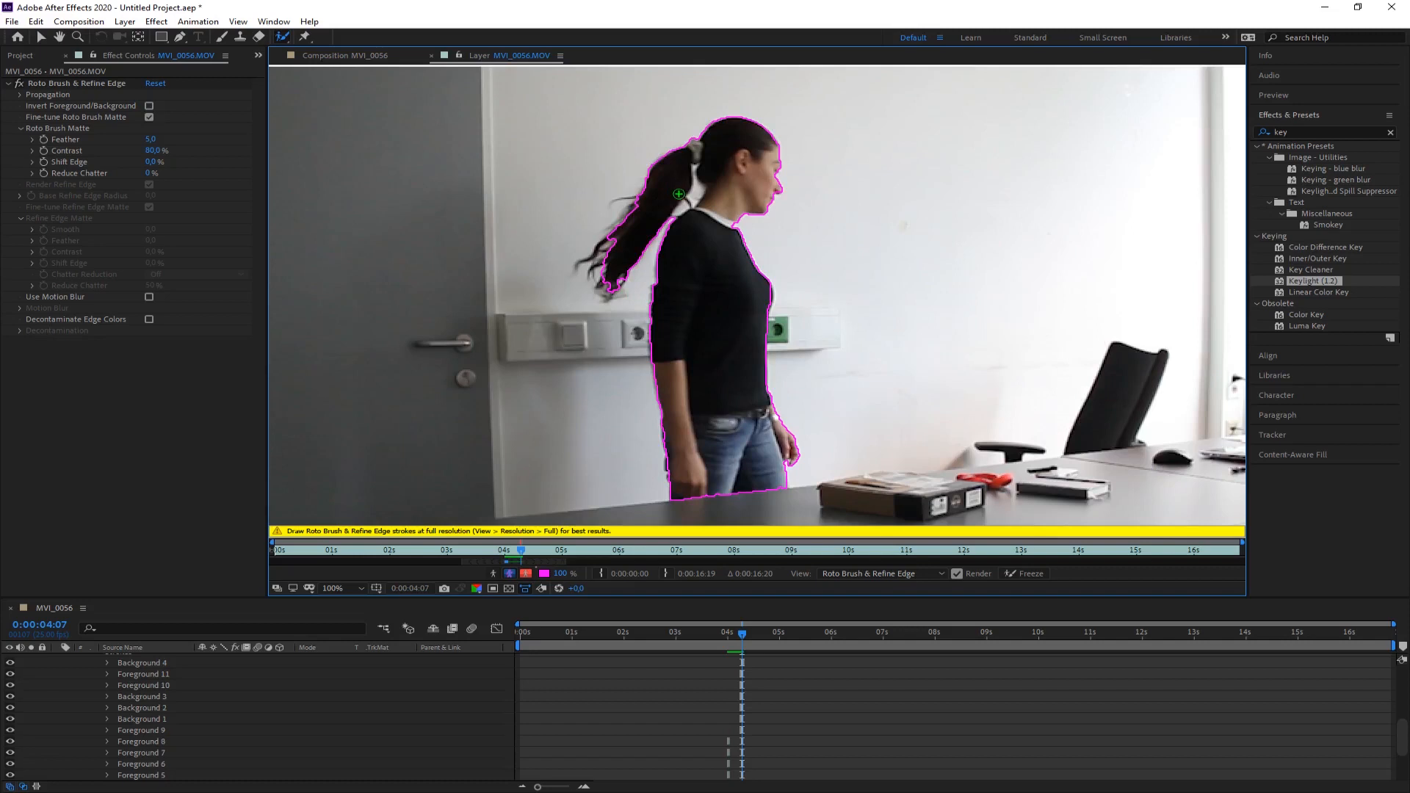
# - Propagate the Roto Brush outline frame by frame to 0:00:04:19 and add the woman's forward hand with foreground strokes
pyautogui.press('pagedown')
pyautogui.press('pagedown')
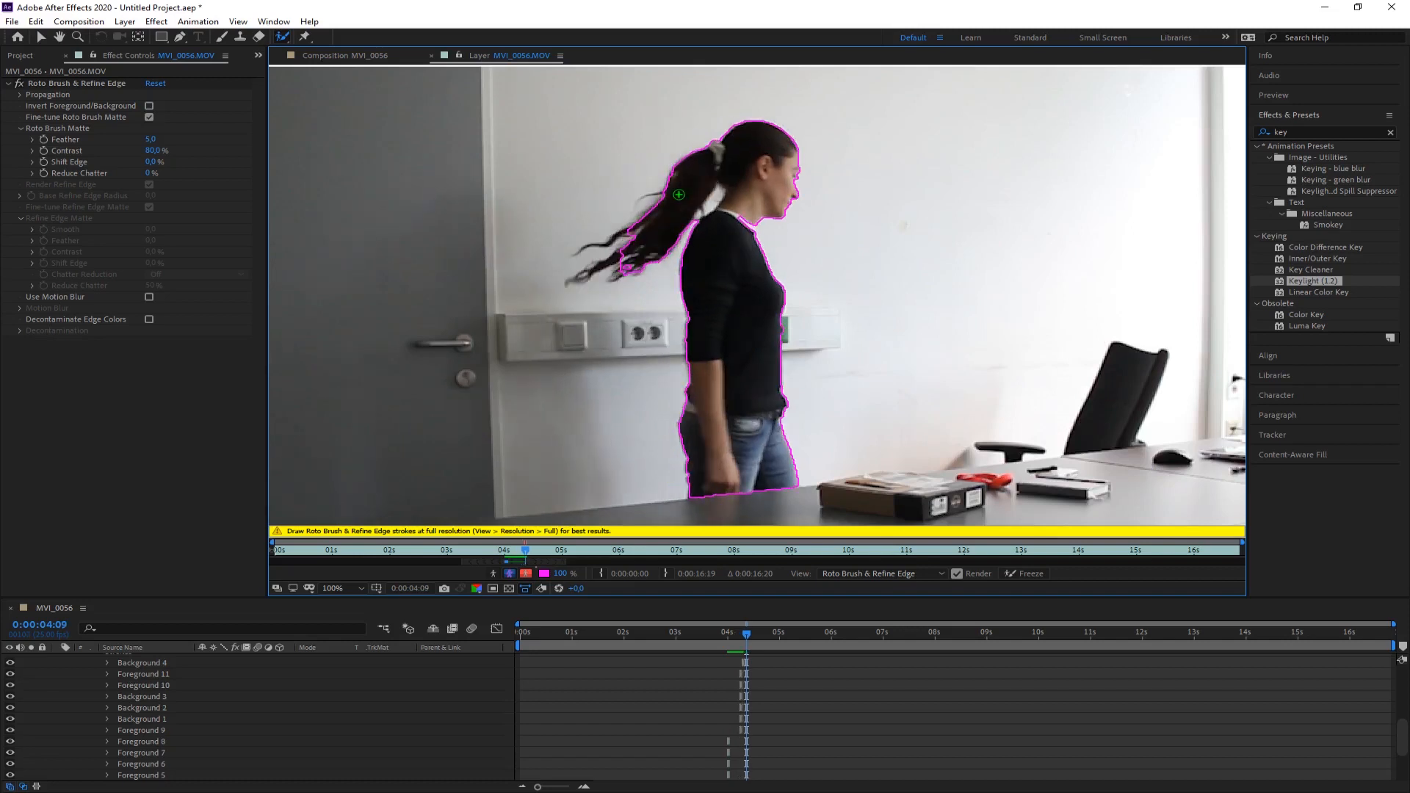
pyautogui.press('pagedown')
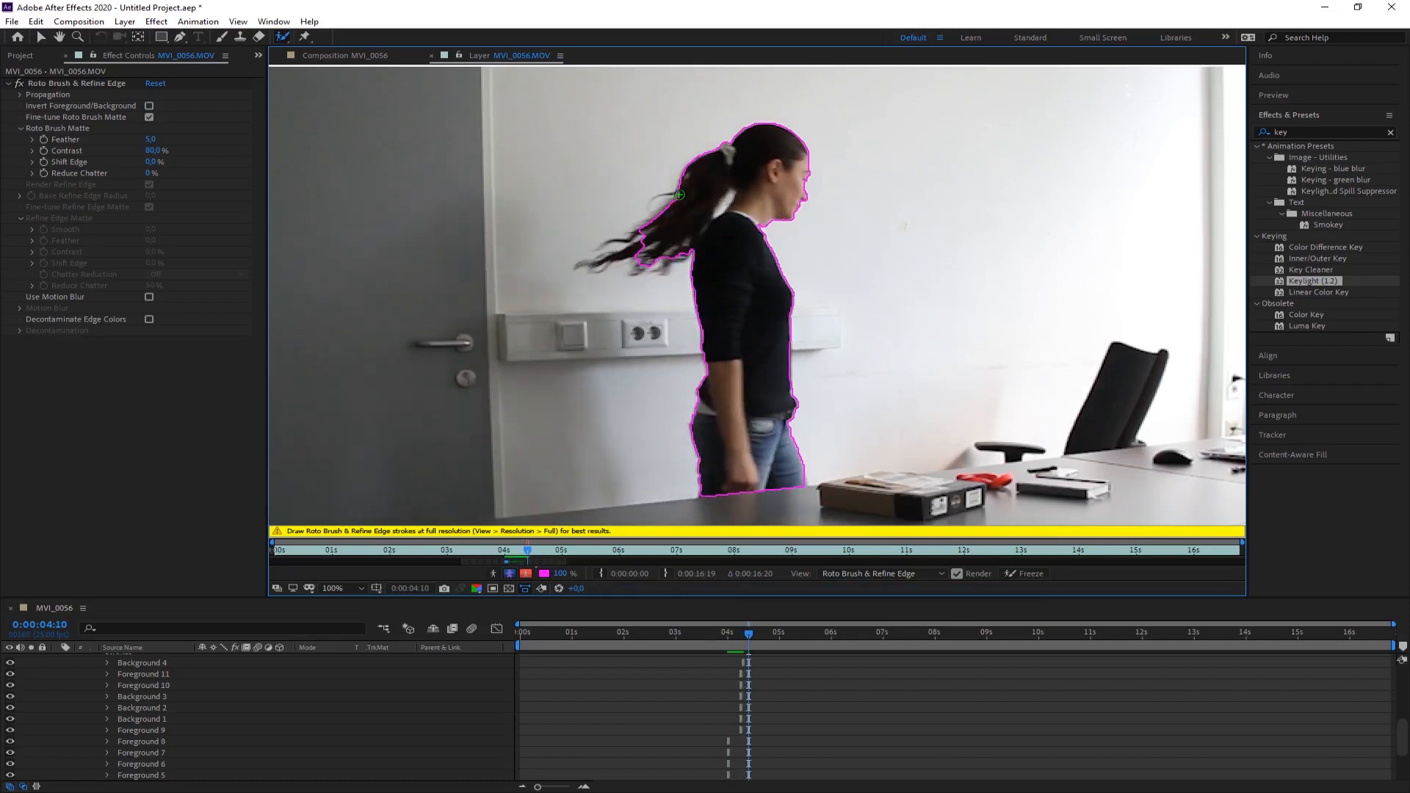
pyautogui.press('pagedown')
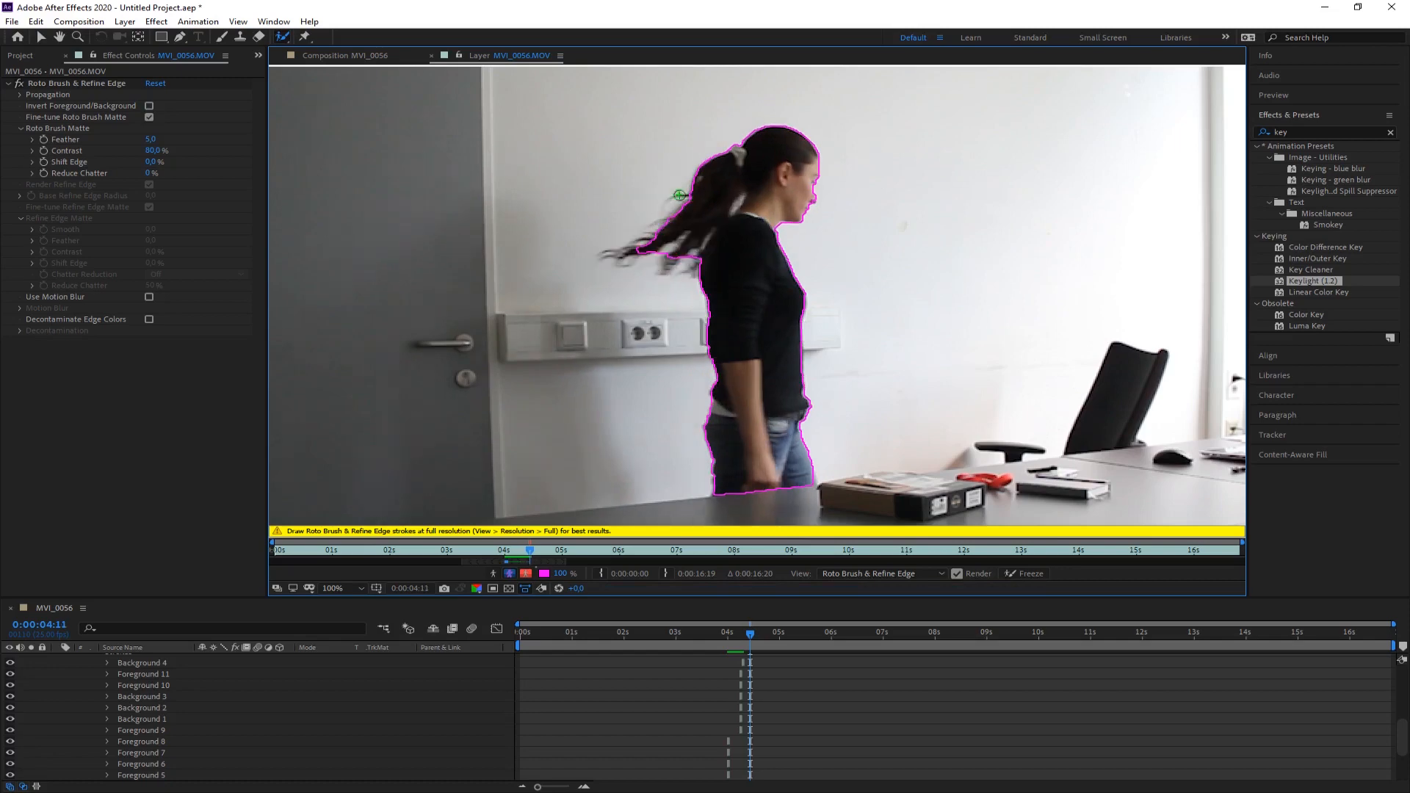
pyautogui.press('pagedown')
pyautogui.press('pagedown')
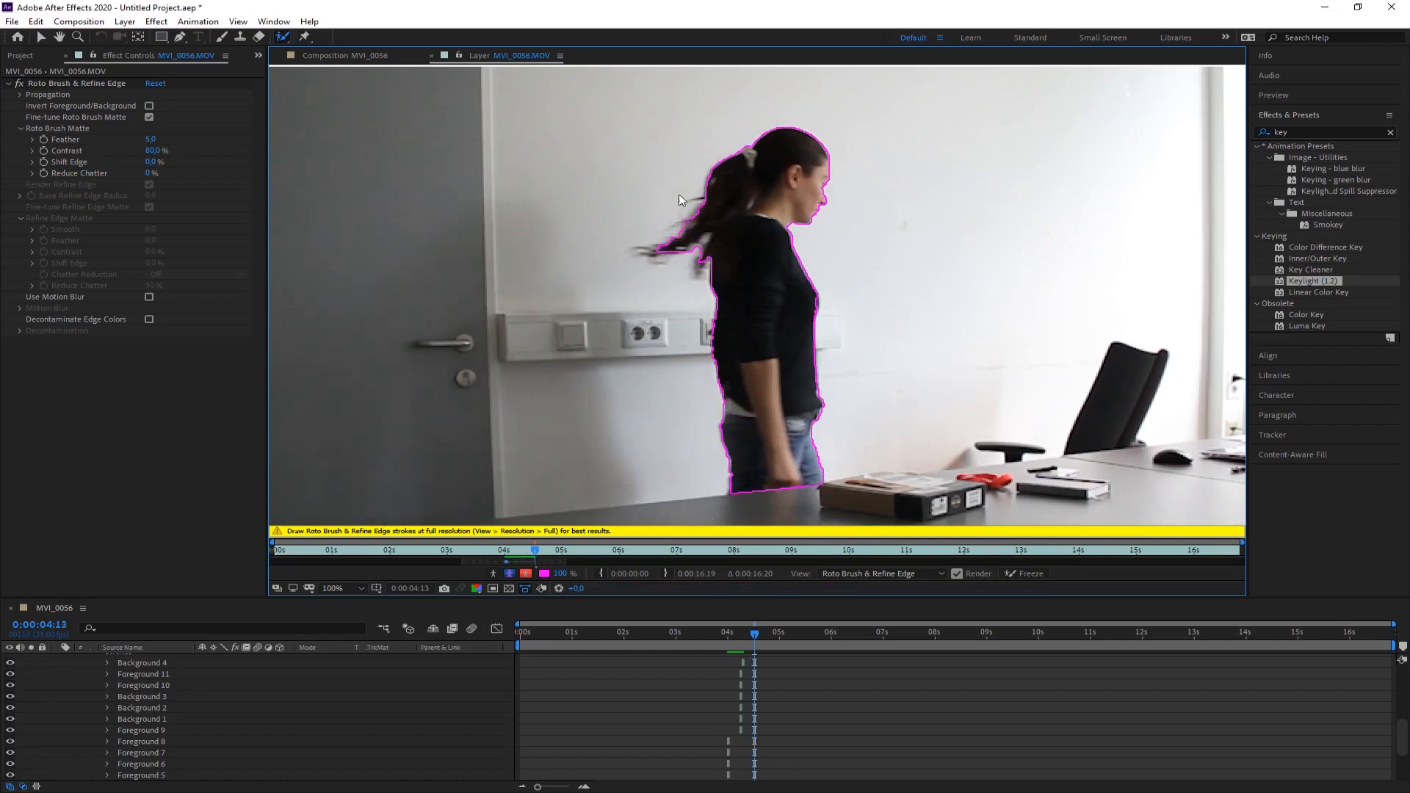
pyautogui.press('pagedown')
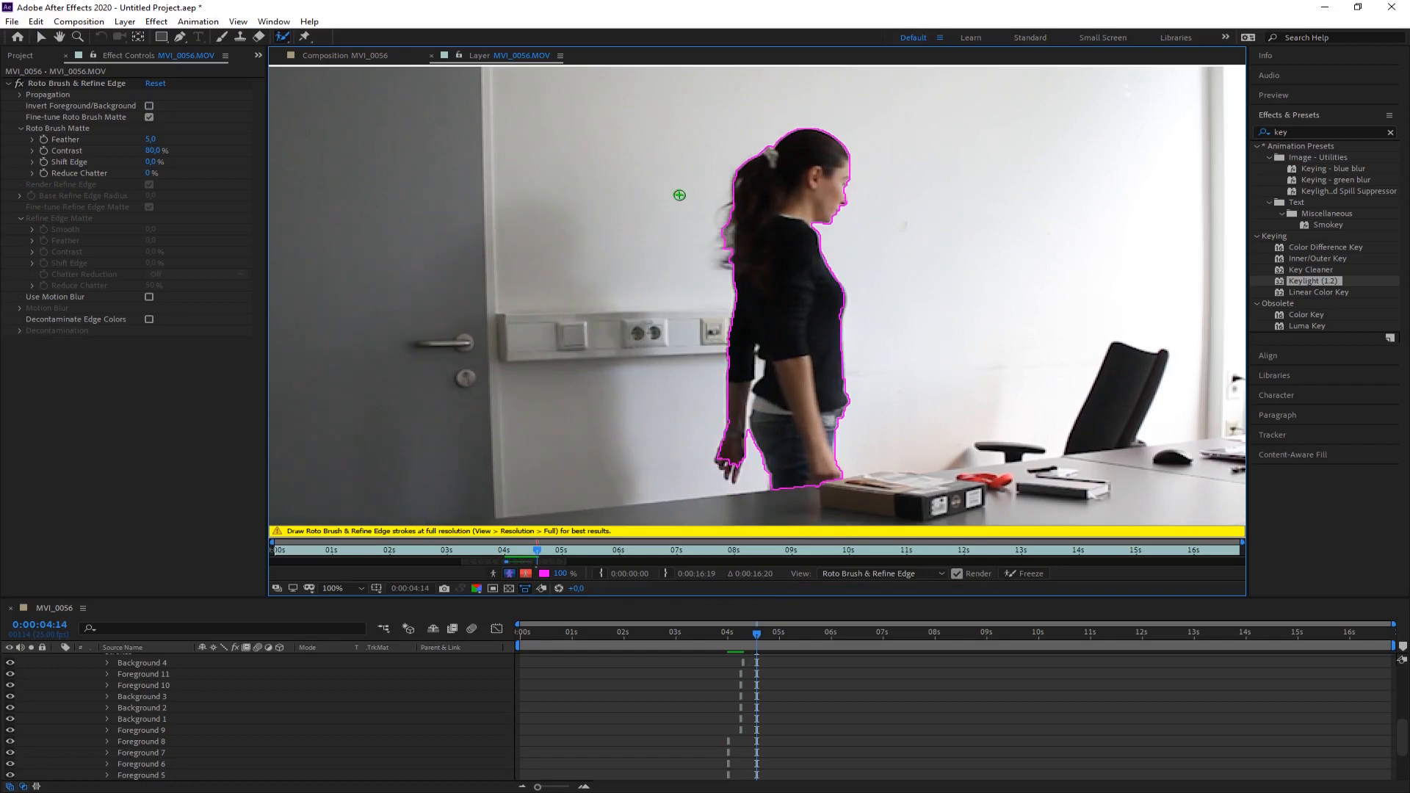
pyautogui.press('pagedown')
pyautogui.press('pagedown')
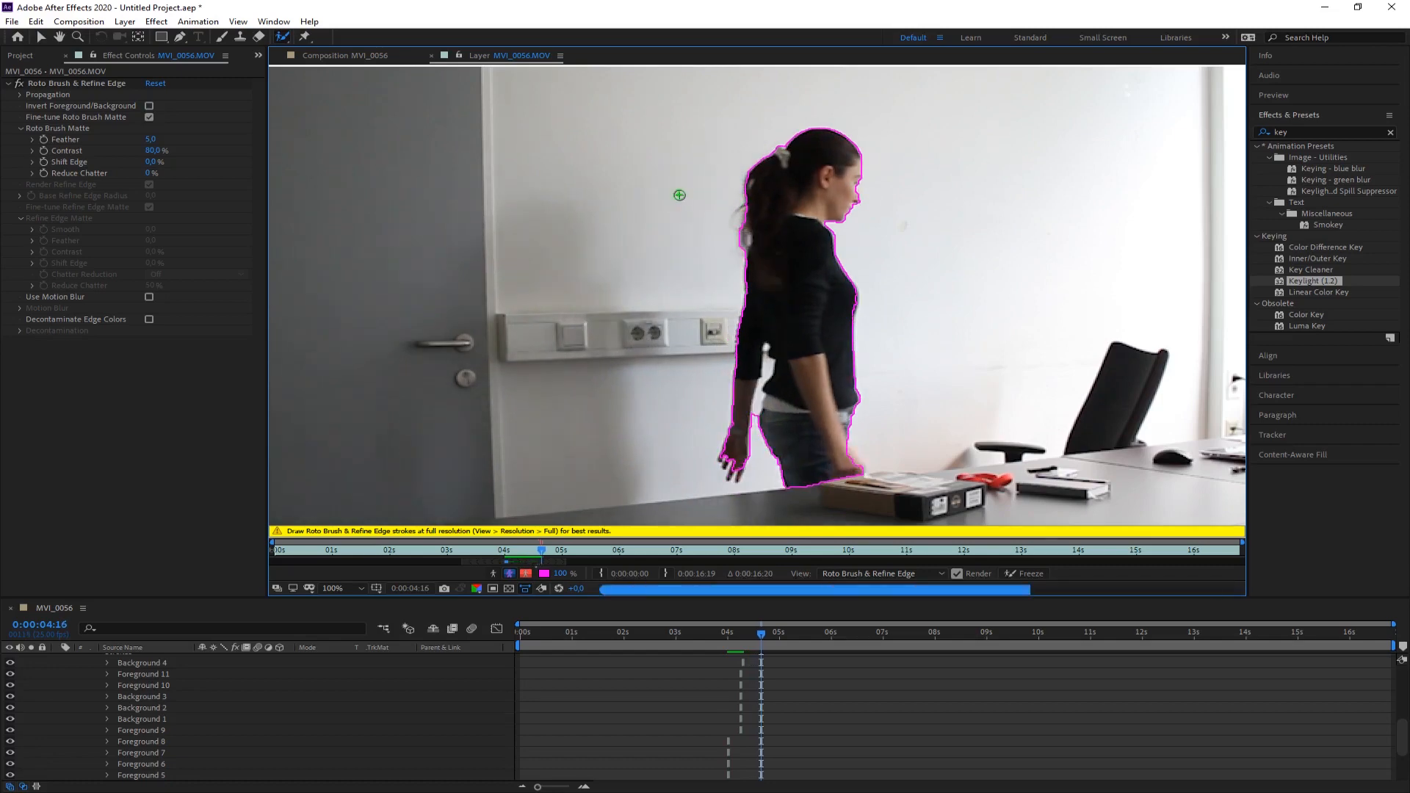
pyautogui.press('pagedown')
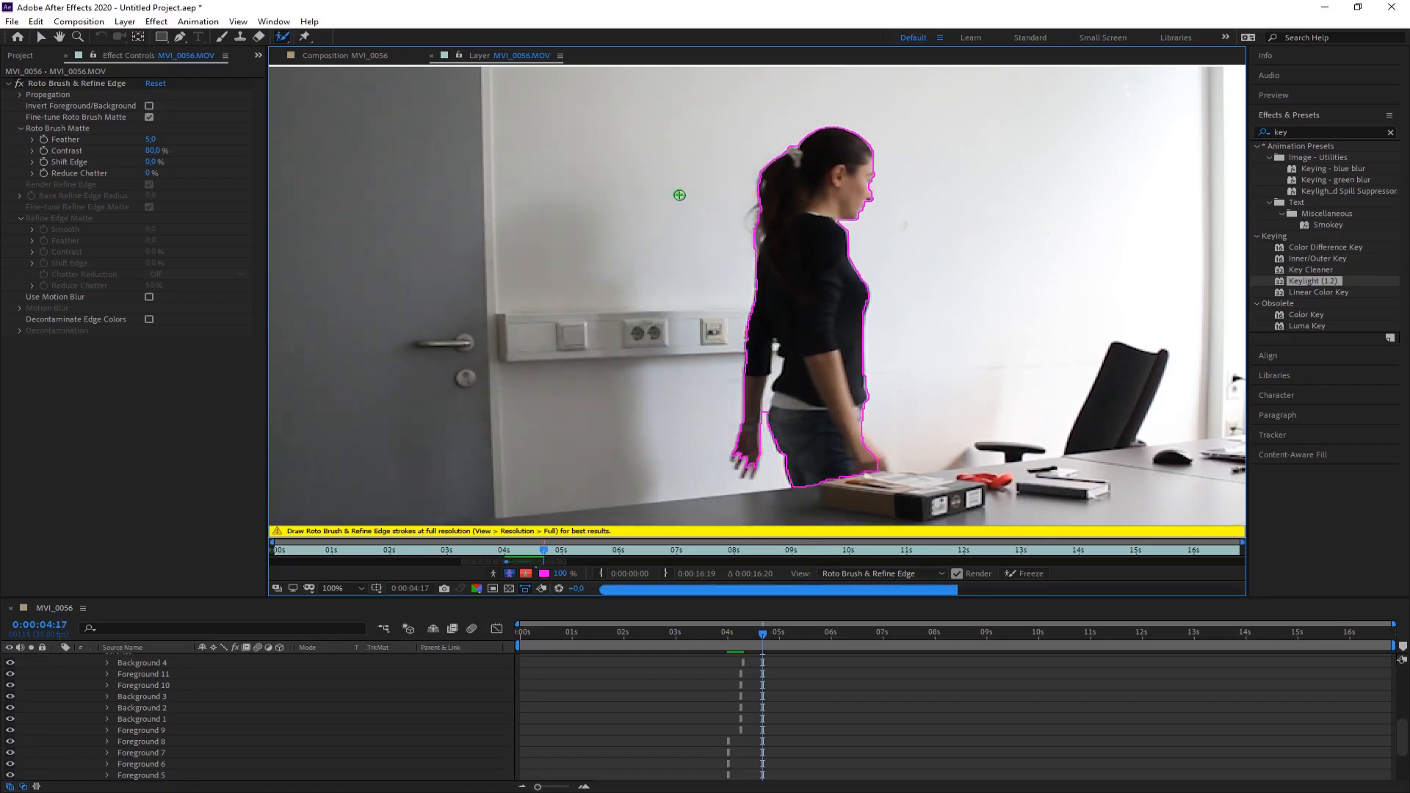
pyautogui.press('pagedown')
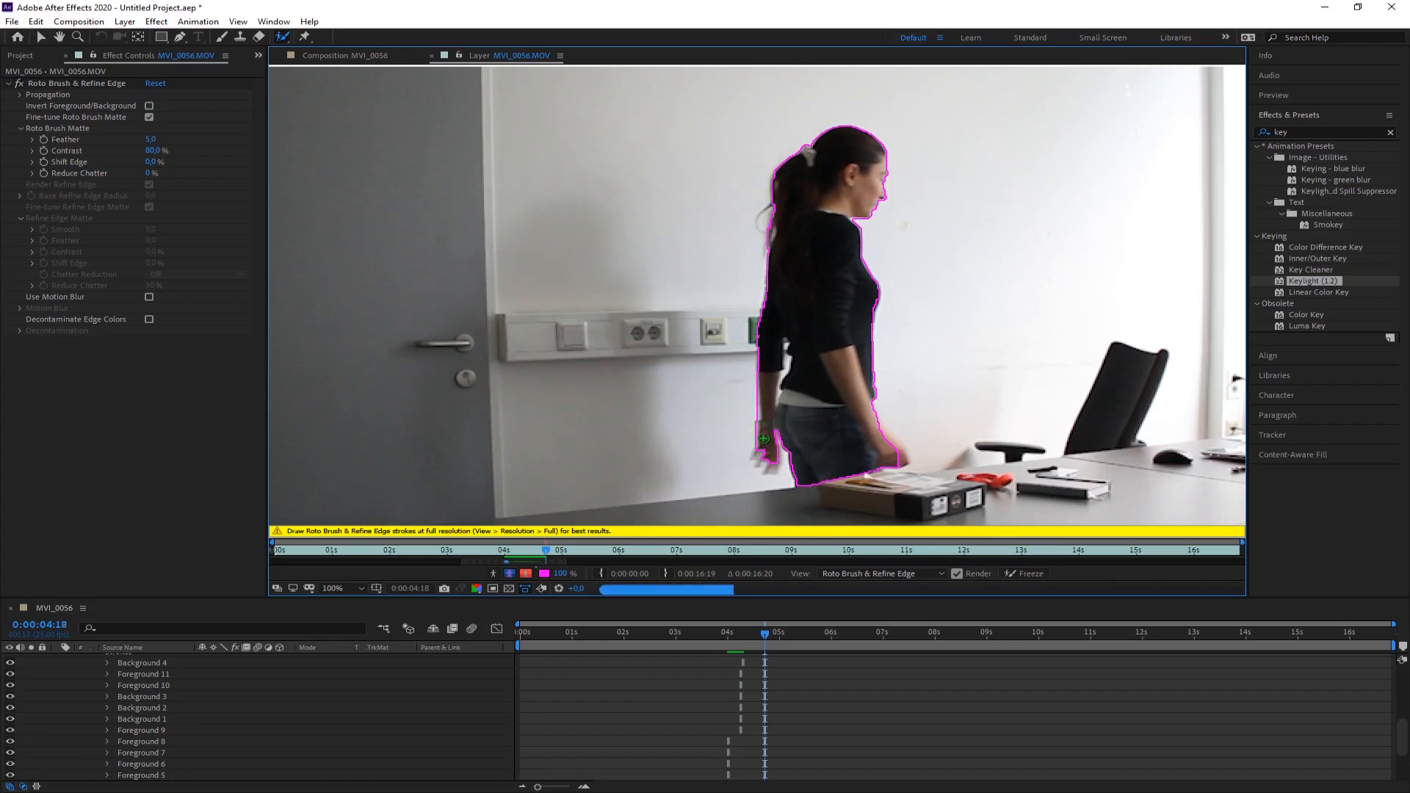
pyautogui.press('pagedown')
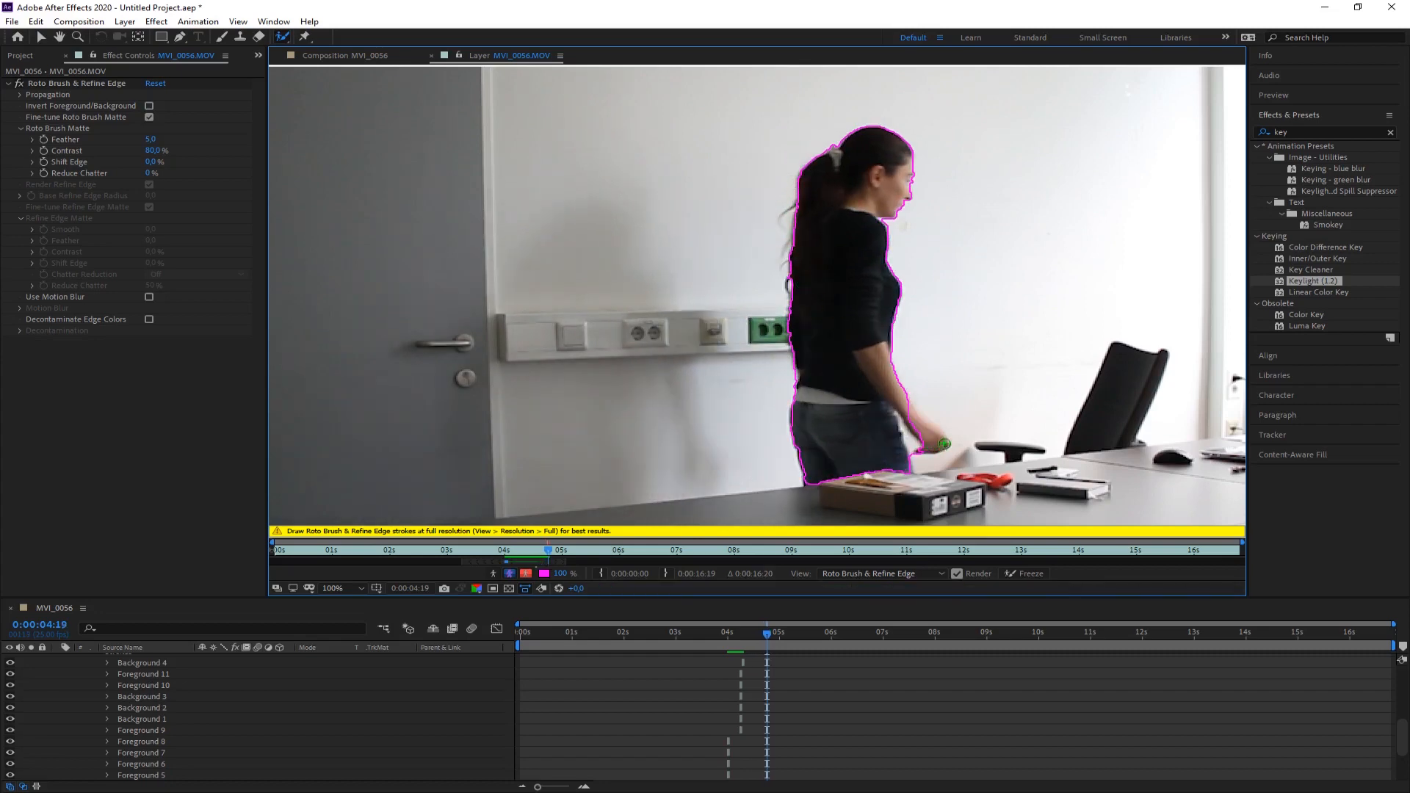
pyautogui.moveTo(934, 438); pyautogui.dragTo(918, 423)
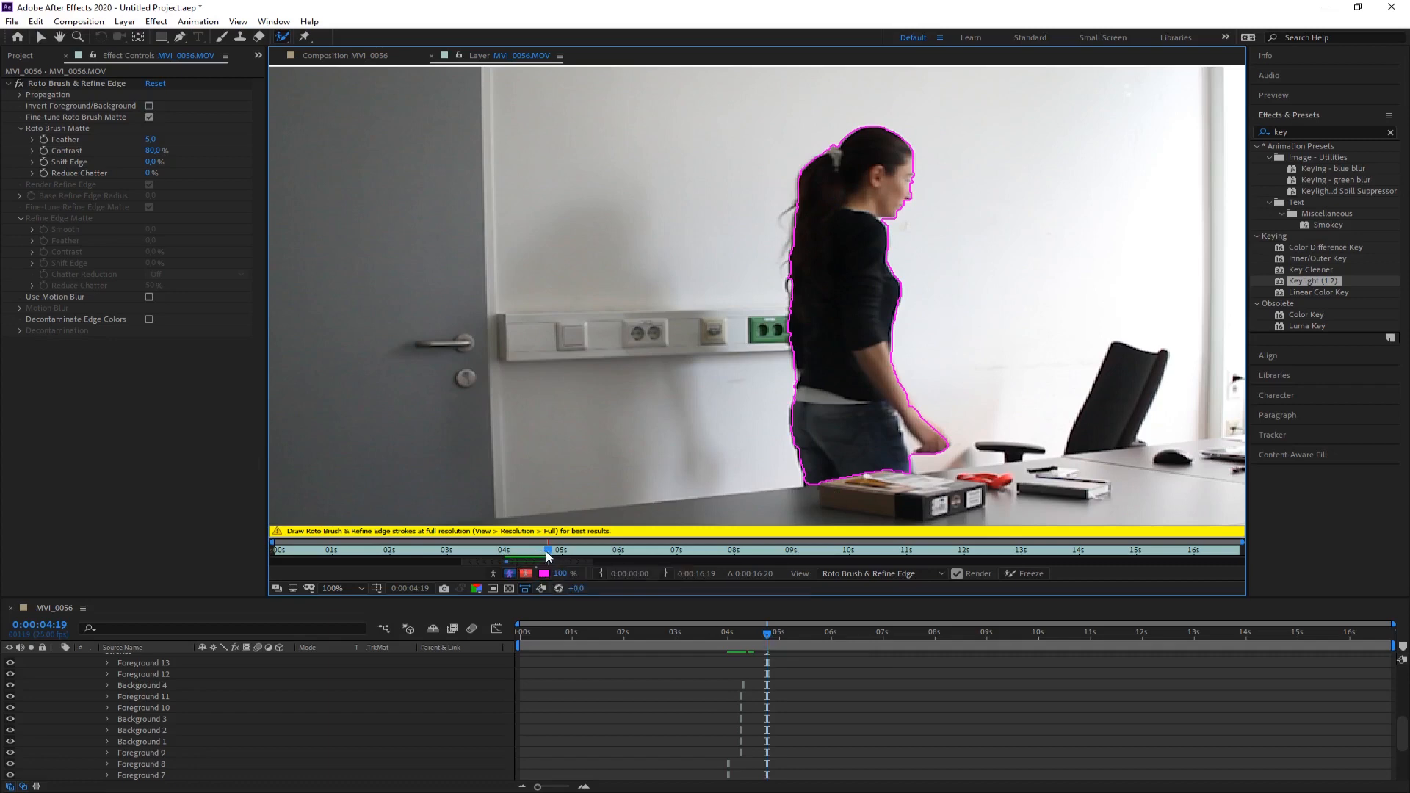
# - Go back to 0:00:04:03 and paint a Refine Edge stroke with a larger brush around the head and ponytail, erasing it from the face
pyautogui.moveTo(545, 557); pyautogui.dragTo(510, 554)
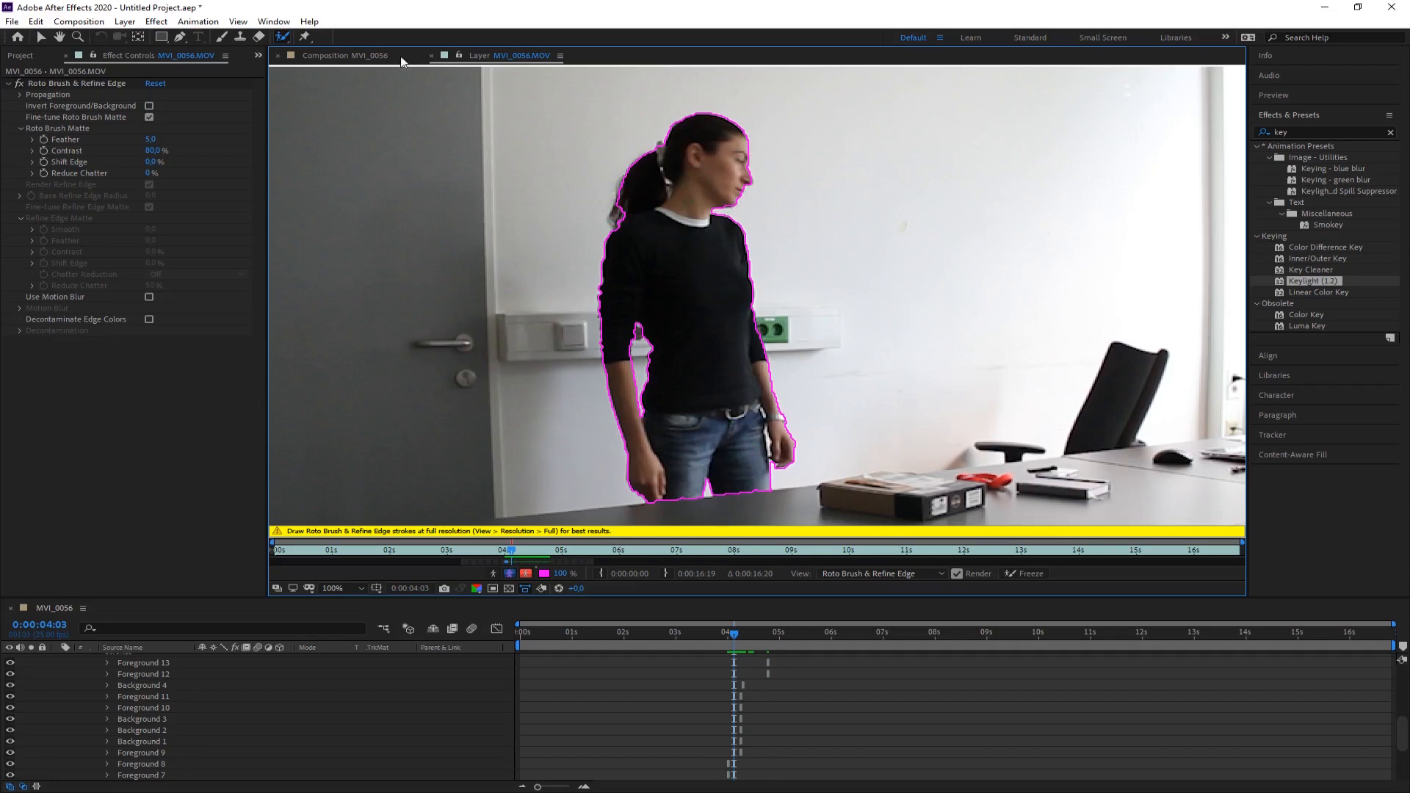
pyautogui.click(283, 37)
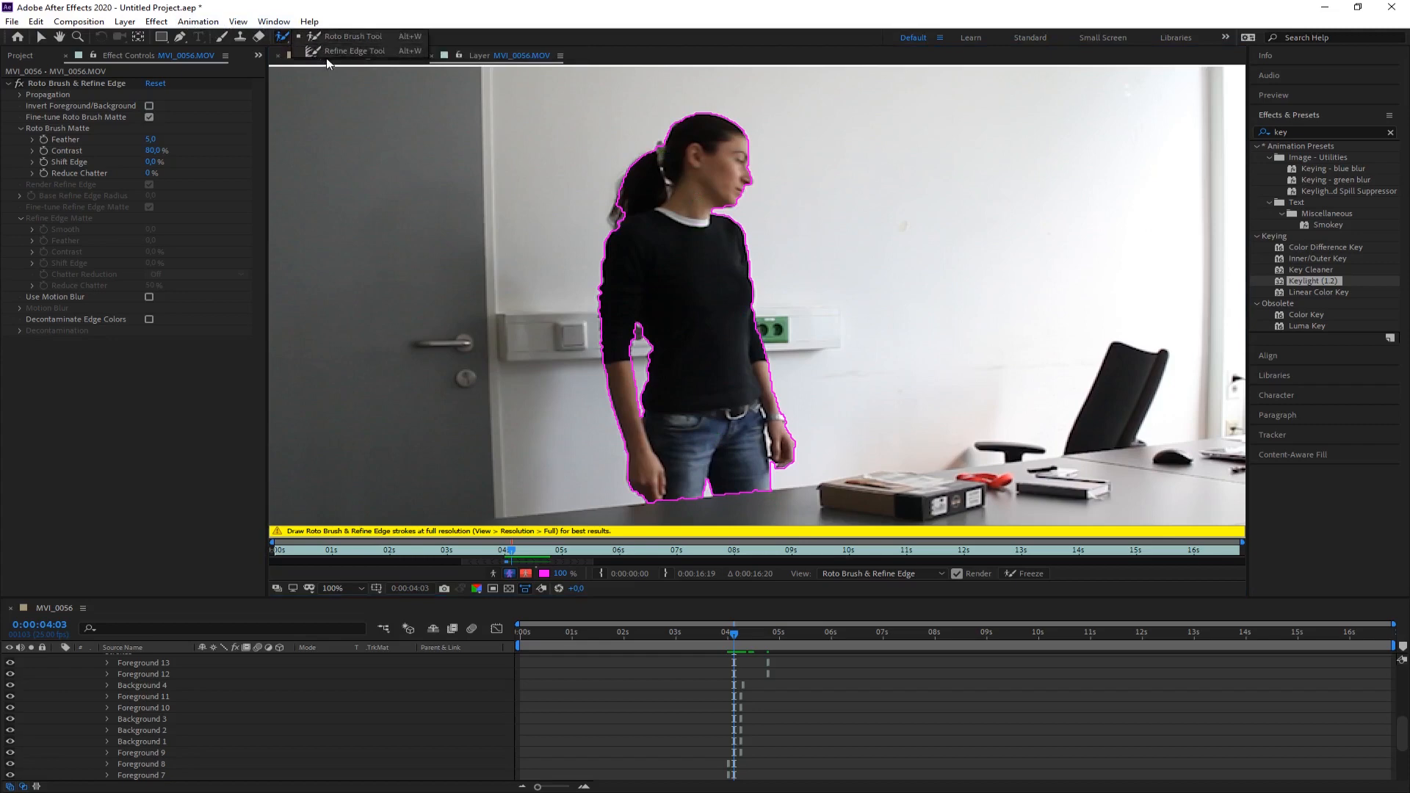
pyautogui.click(350, 53)
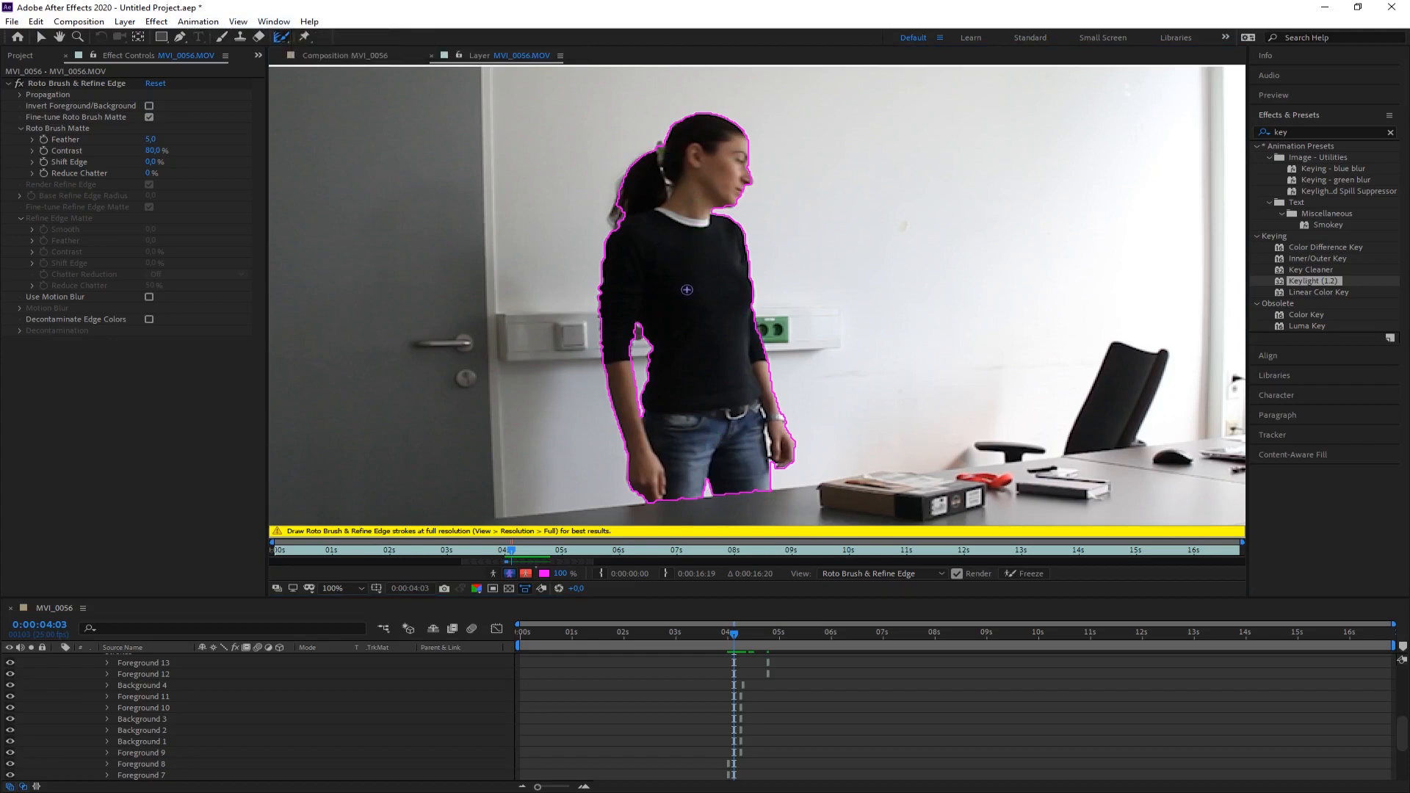
pyautogui.moveTo(689, 292); pyautogui.dragTo(705, 292)
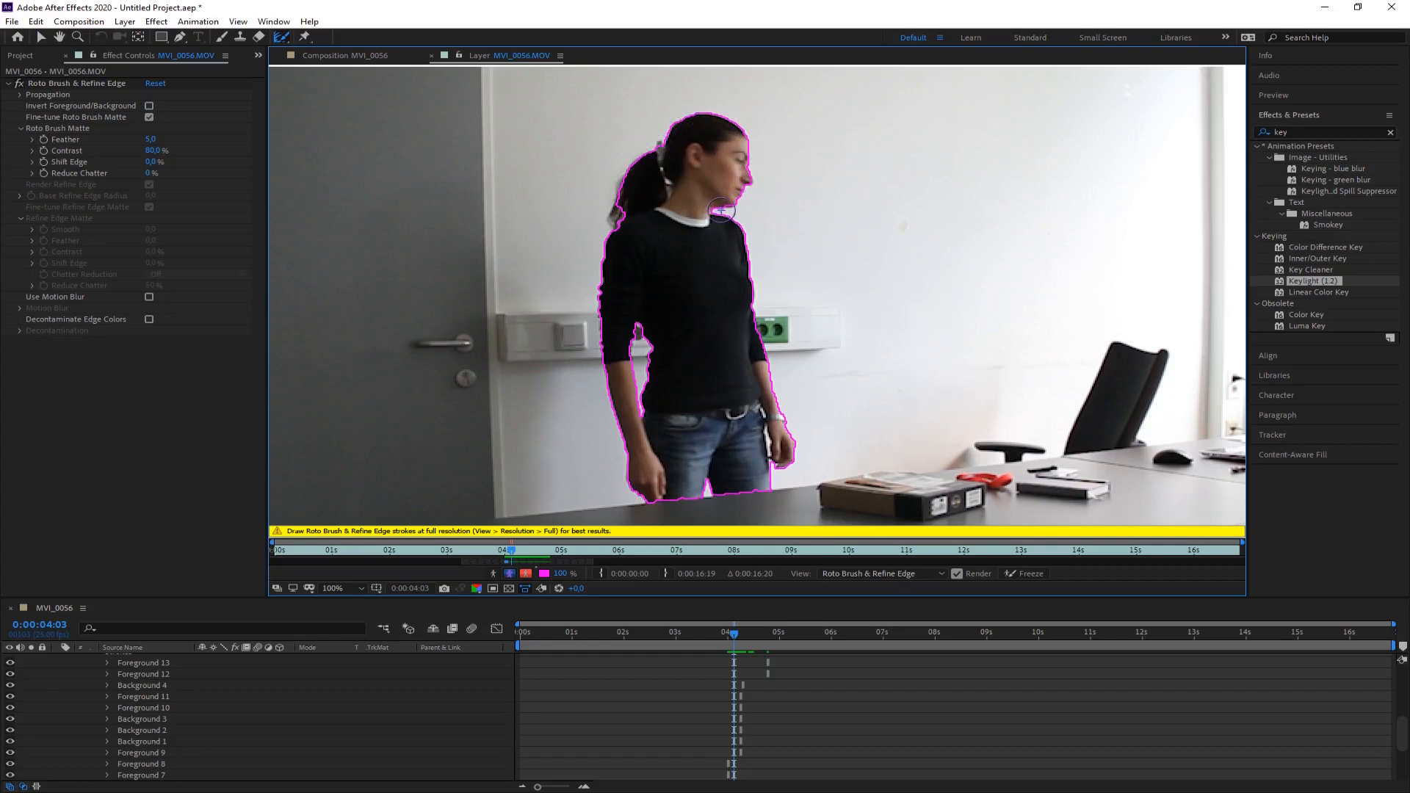
pyautogui.moveTo(721, 211)
pyautogui.mouseDown()
pyautogui.moveTo(747, 130)
pyautogui.moveTo(687, 116)
pyautogui.moveTo(629, 171)
pyautogui.moveTo(603, 260)
pyautogui.moveTo(611, 229)
pyautogui.moveTo(661, 193)
pyautogui.moveTo(654, 162)
pyautogui.moveTo(633, 194)
pyautogui.moveTo(671, 149)
pyautogui.moveTo(645, 166)
pyautogui.mouseUp()
pyautogui.moveTo(610, 230); pyautogui.dragTo(603, 273)
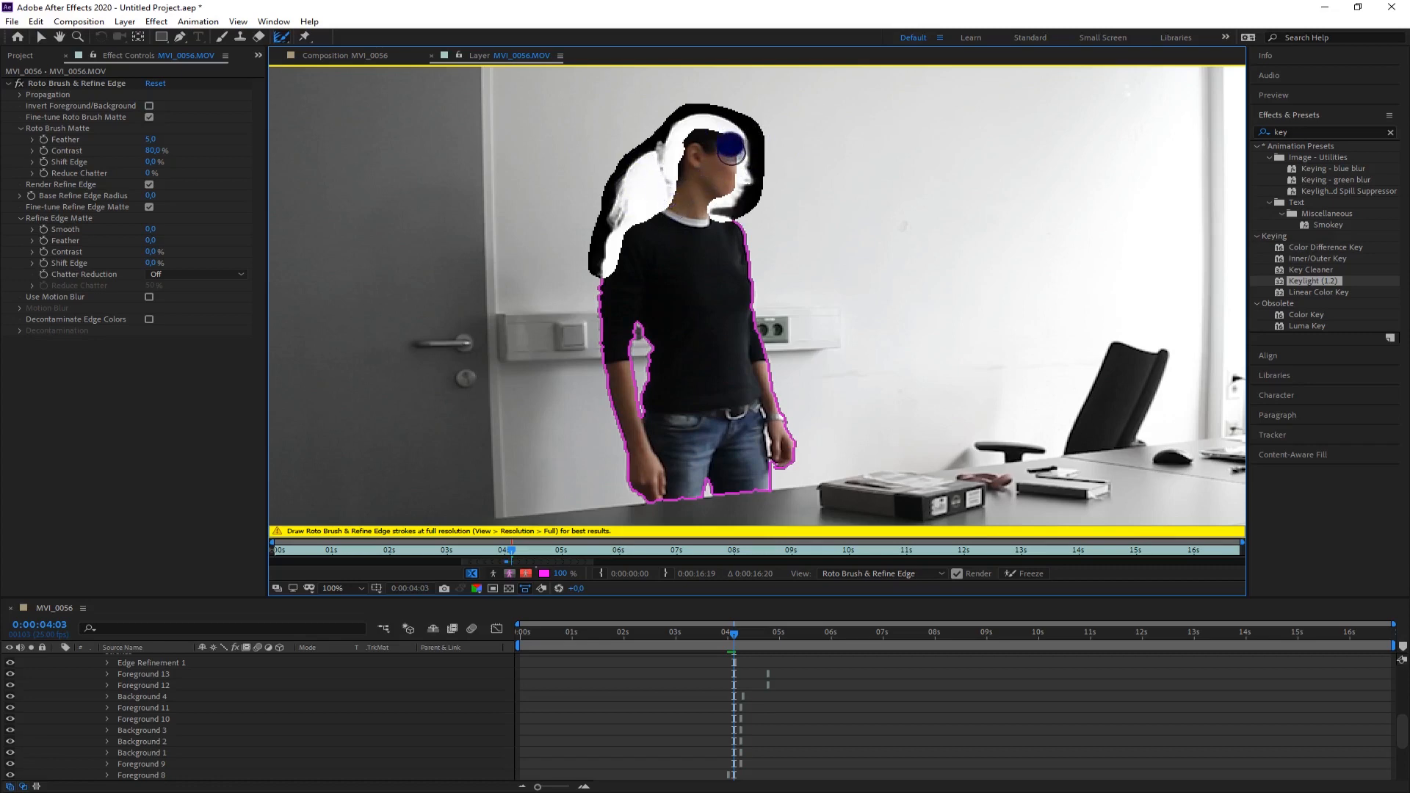
pyautogui.moveTo(731, 150)
pyautogui.mouseDown()
pyautogui.moveTo(728, 177)
pyautogui.moveTo(714, 132)
pyautogui.moveTo(689, 129)
pyautogui.moveTo(686, 182)
pyautogui.moveTo(731, 155)
pyautogui.moveTo(721, 188)
pyautogui.moveTo(720, 173)
pyautogui.mouseUp()
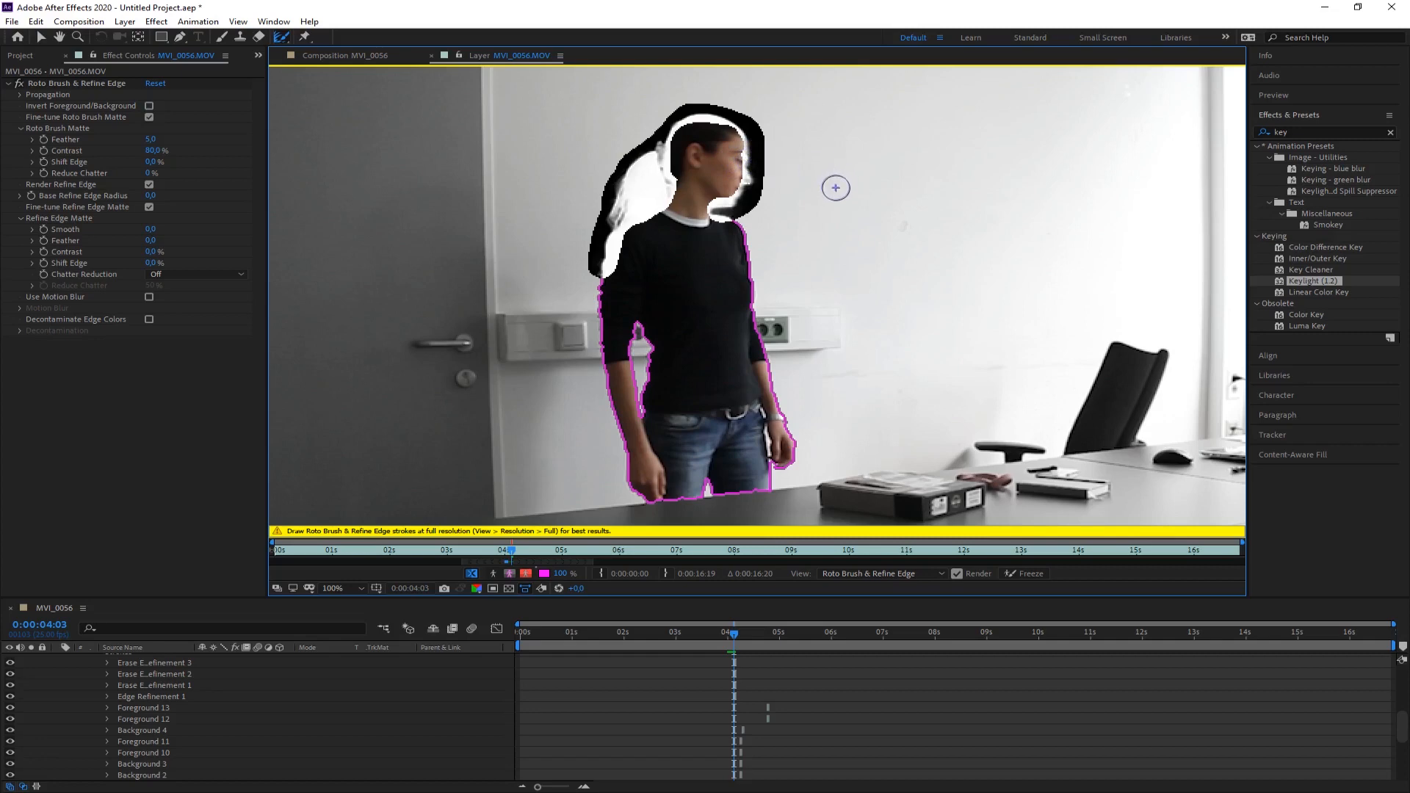
# - Extend the Refine Edge area over the loose ponytail strands at 0:00:04:04 and 0:00:04:05
pyautogui.press('pagedown')
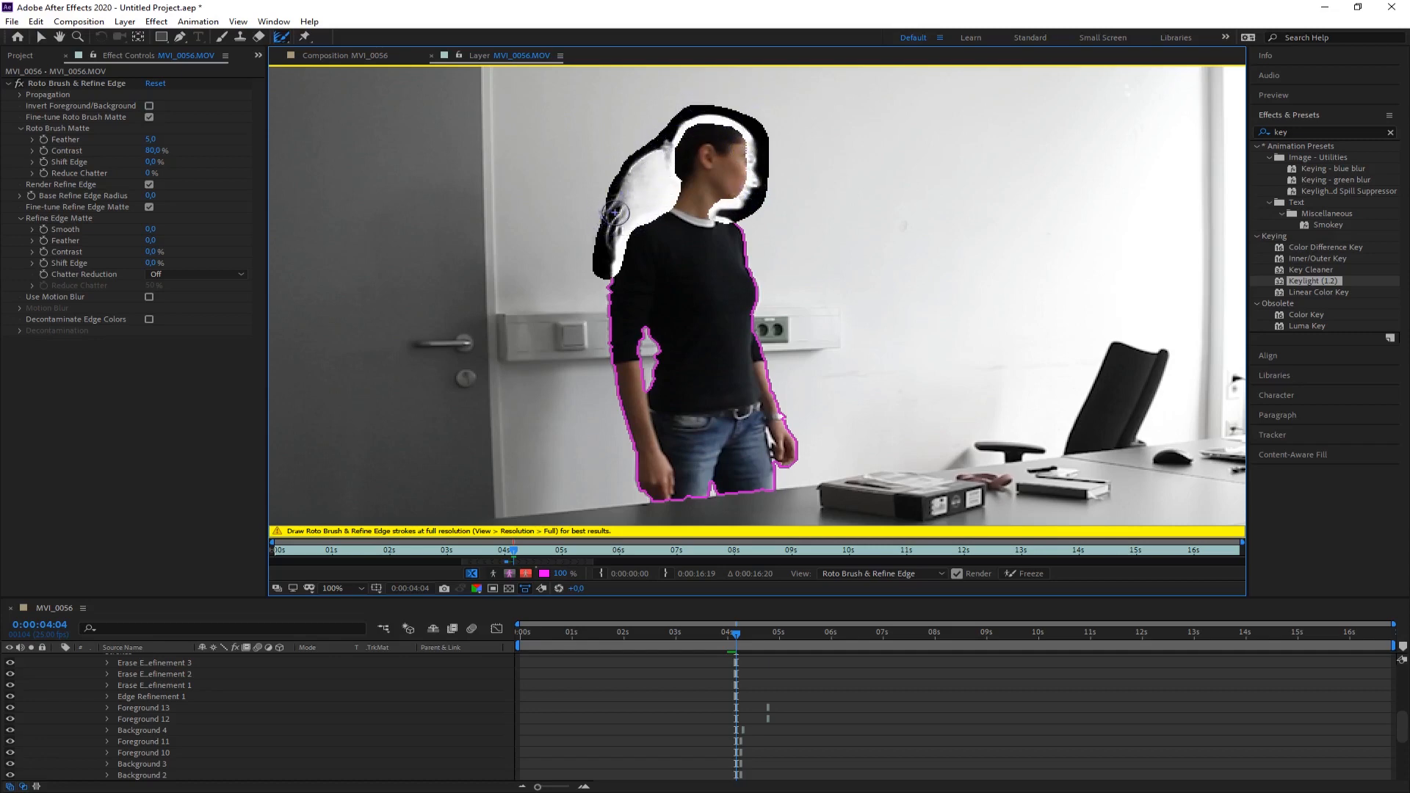
pyautogui.moveTo(614, 207); pyautogui.dragTo(606, 230)
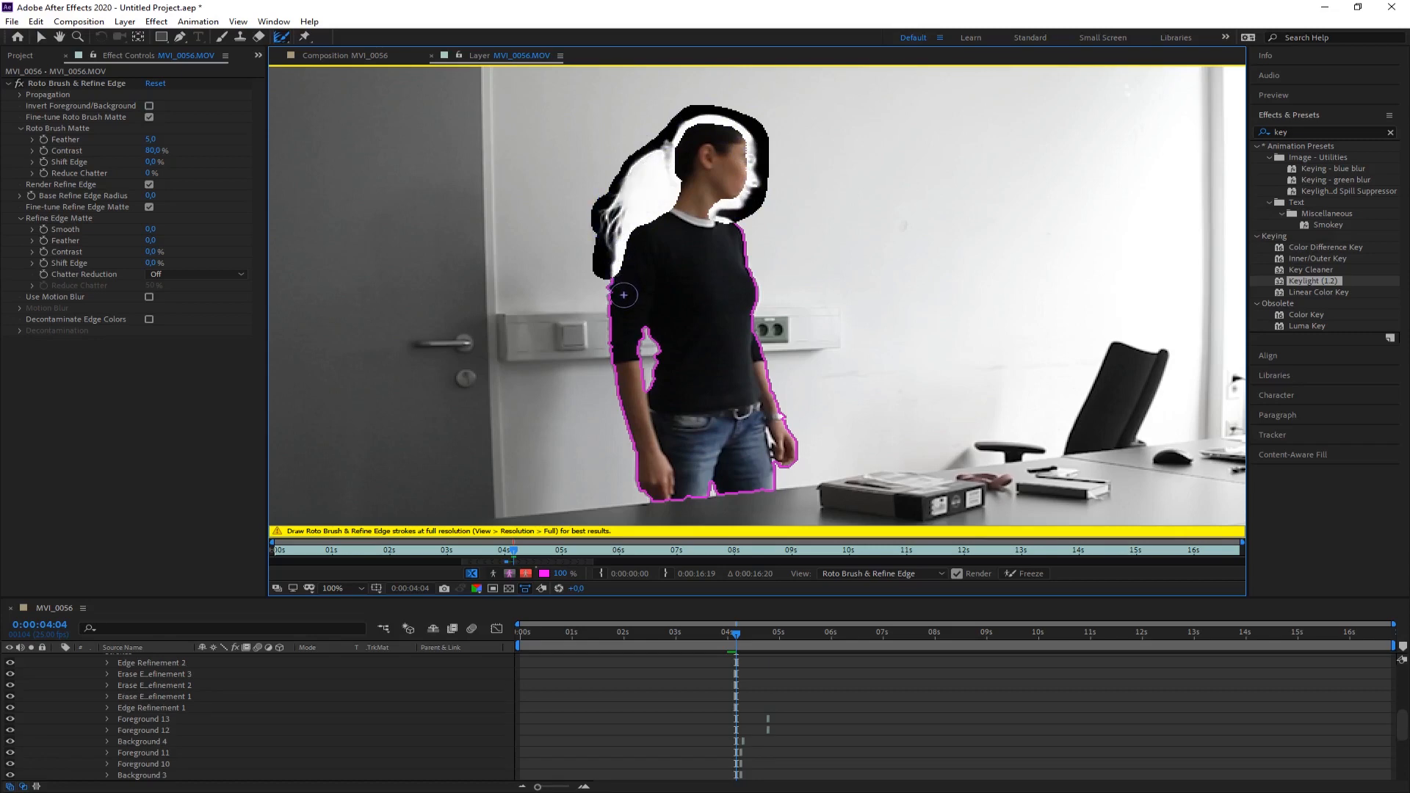
pyautogui.press('pagedown')
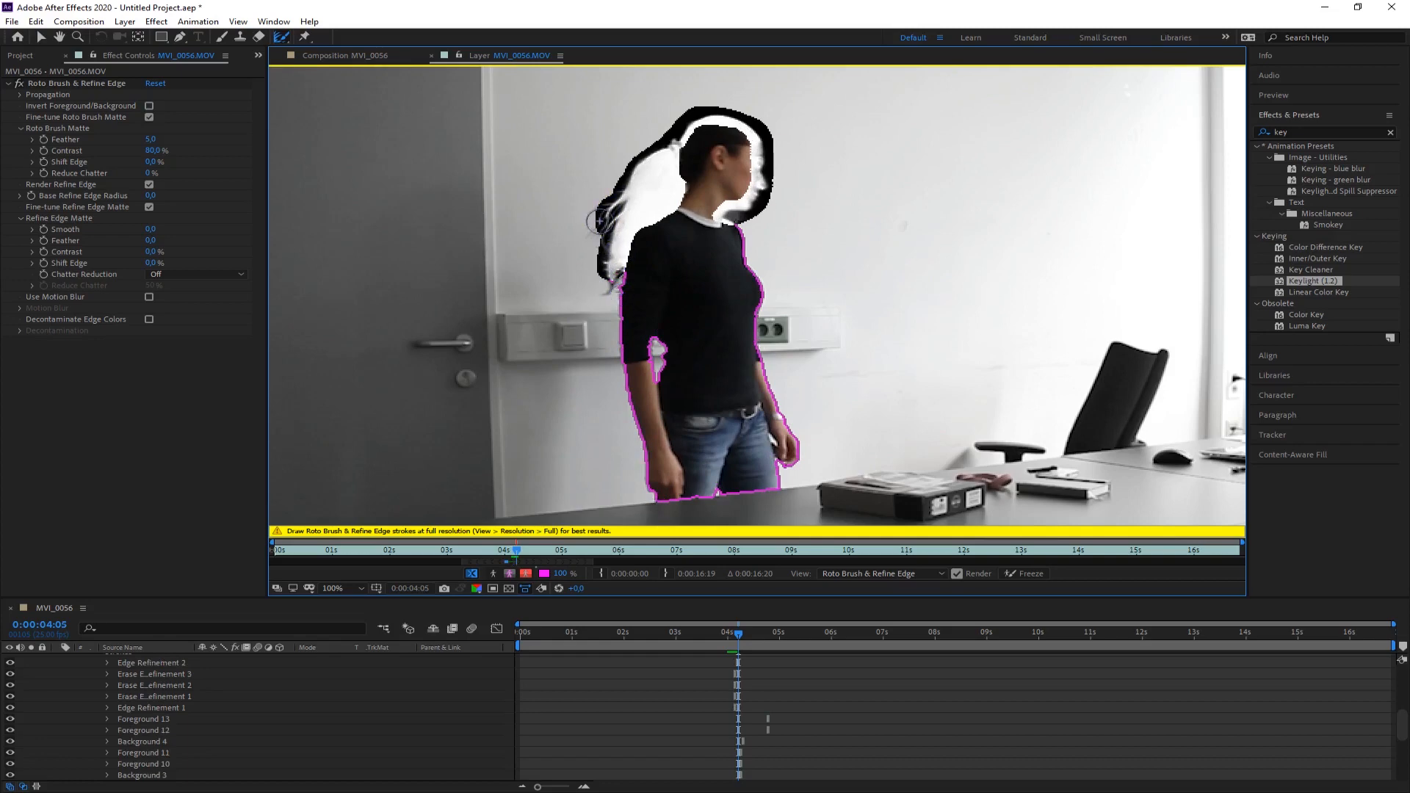
pyautogui.moveTo(601, 220)
pyautogui.mouseDown()
pyautogui.moveTo(584, 254)
pyautogui.moveTo(615, 294)
pyautogui.moveTo(606, 308)
pyautogui.moveTo(609, 197)
pyautogui.moveTo(591, 219)
pyautogui.moveTo(610, 291)
pyautogui.moveTo(643, 307)
pyautogui.mouseUp()
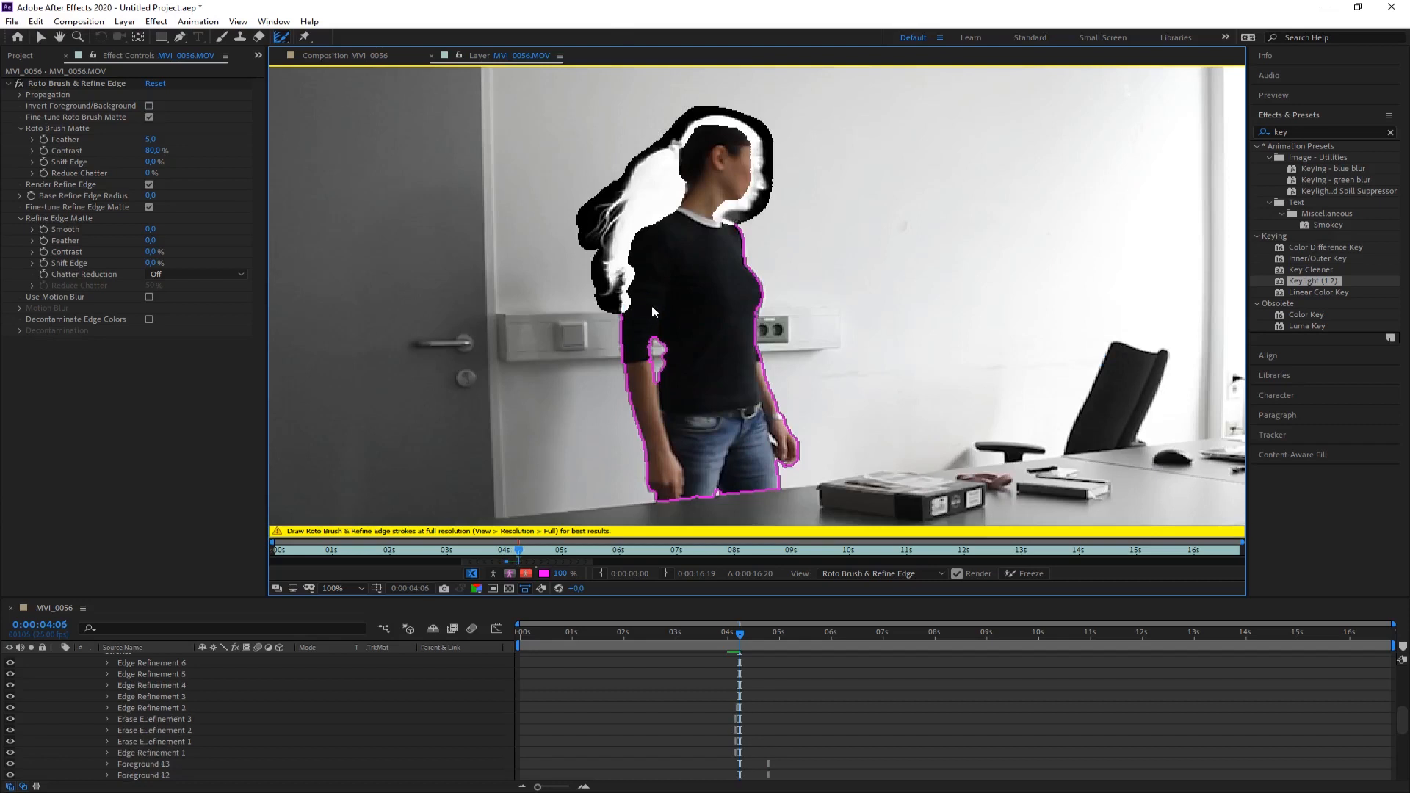
# - Extend the Refine Edge area over the loose ponytail strands at 0:00:04:06 and 0:00:04:07
pyautogui.moveTo(617, 297)
pyautogui.mouseDown()
pyautogui.moveTo(577, 285)
pyautogui.moveTo(588, 246)
pyautogui.mouseUp()
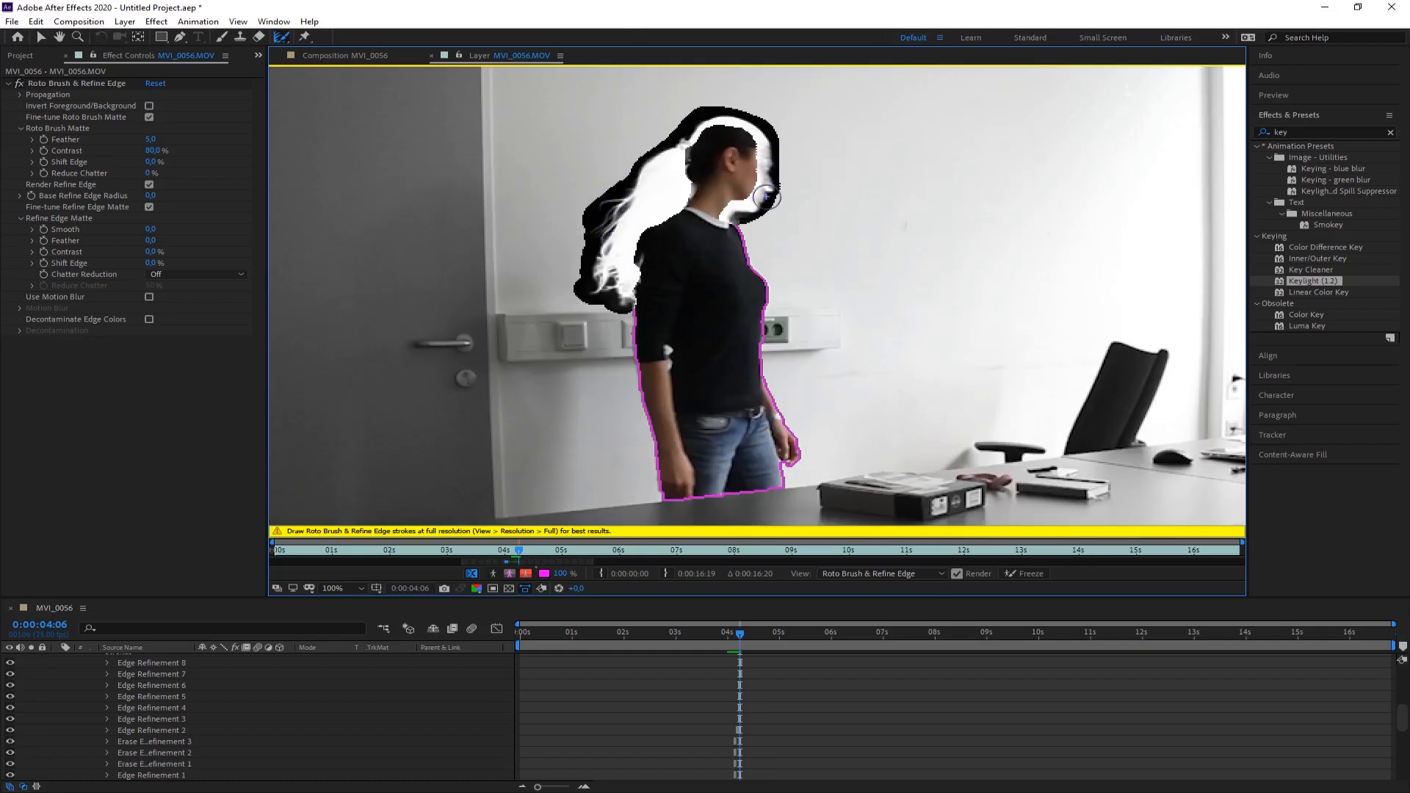
pyautogui.press('pagedown')
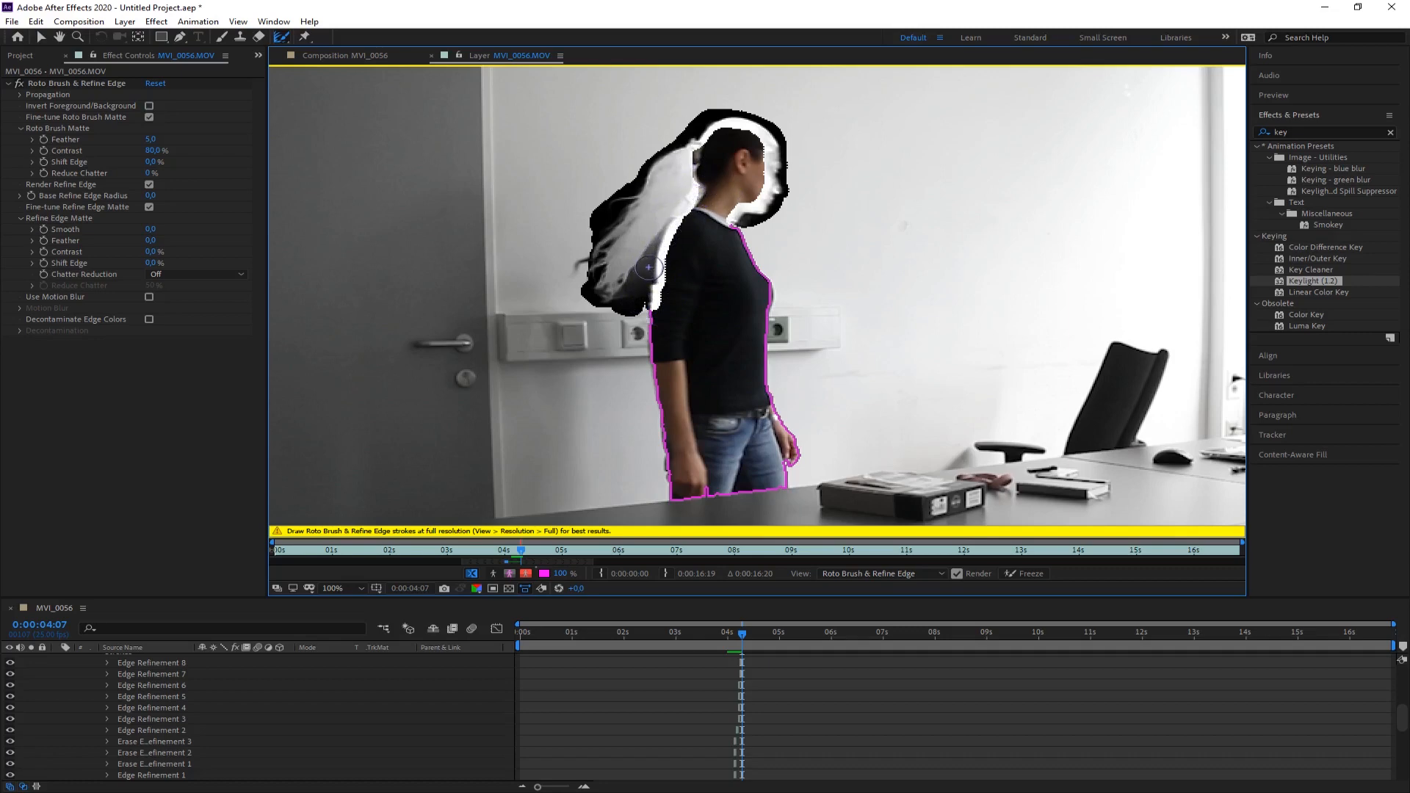
pyautogui.moveTo(604, 258); pyautogui.dragTo(560, 285)
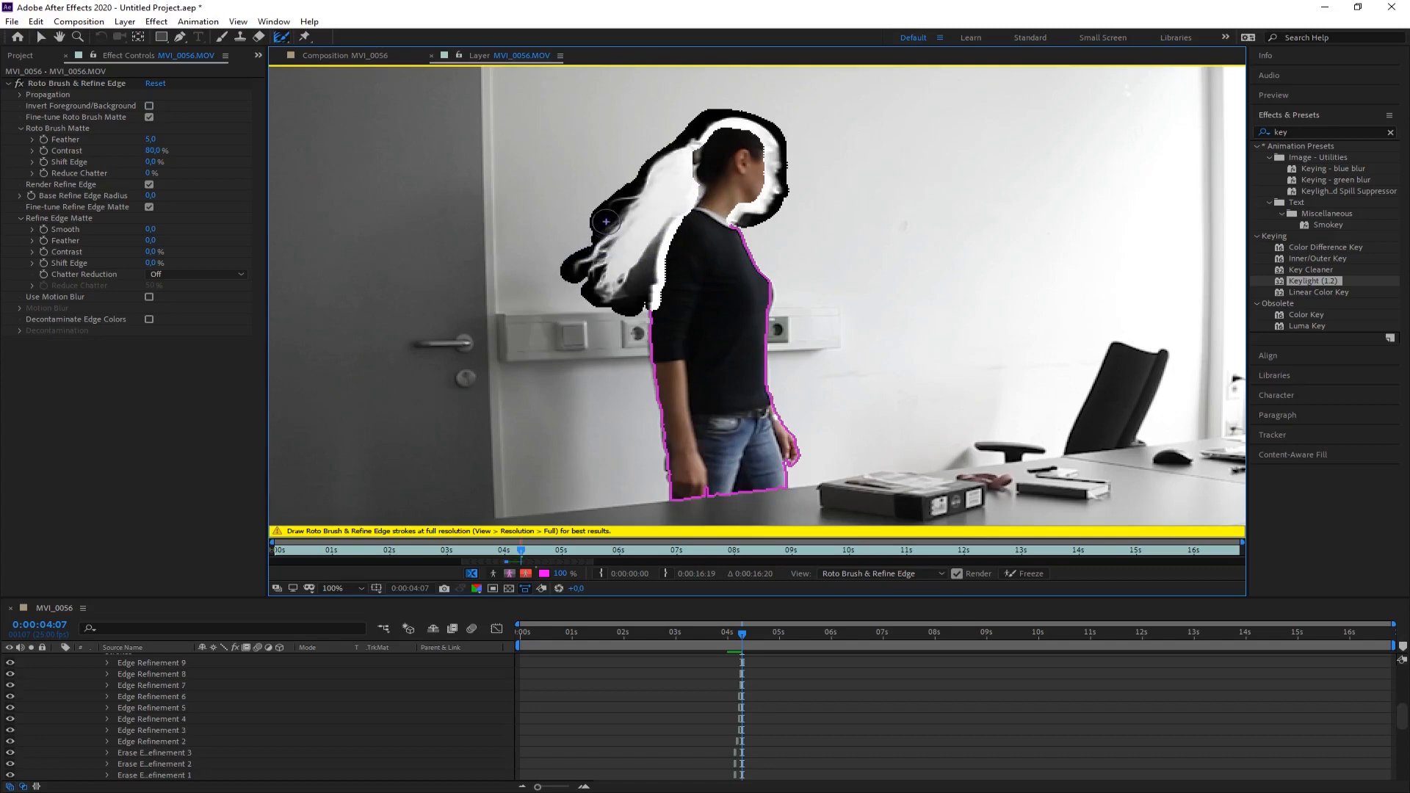
pyautogui.moveTo(588, 236)
pyautogui.mouseDown()
pyautogui.moveTo(580, 265)
pyautogui.moveTo(640, 318)
pyautogui.mouseUp()
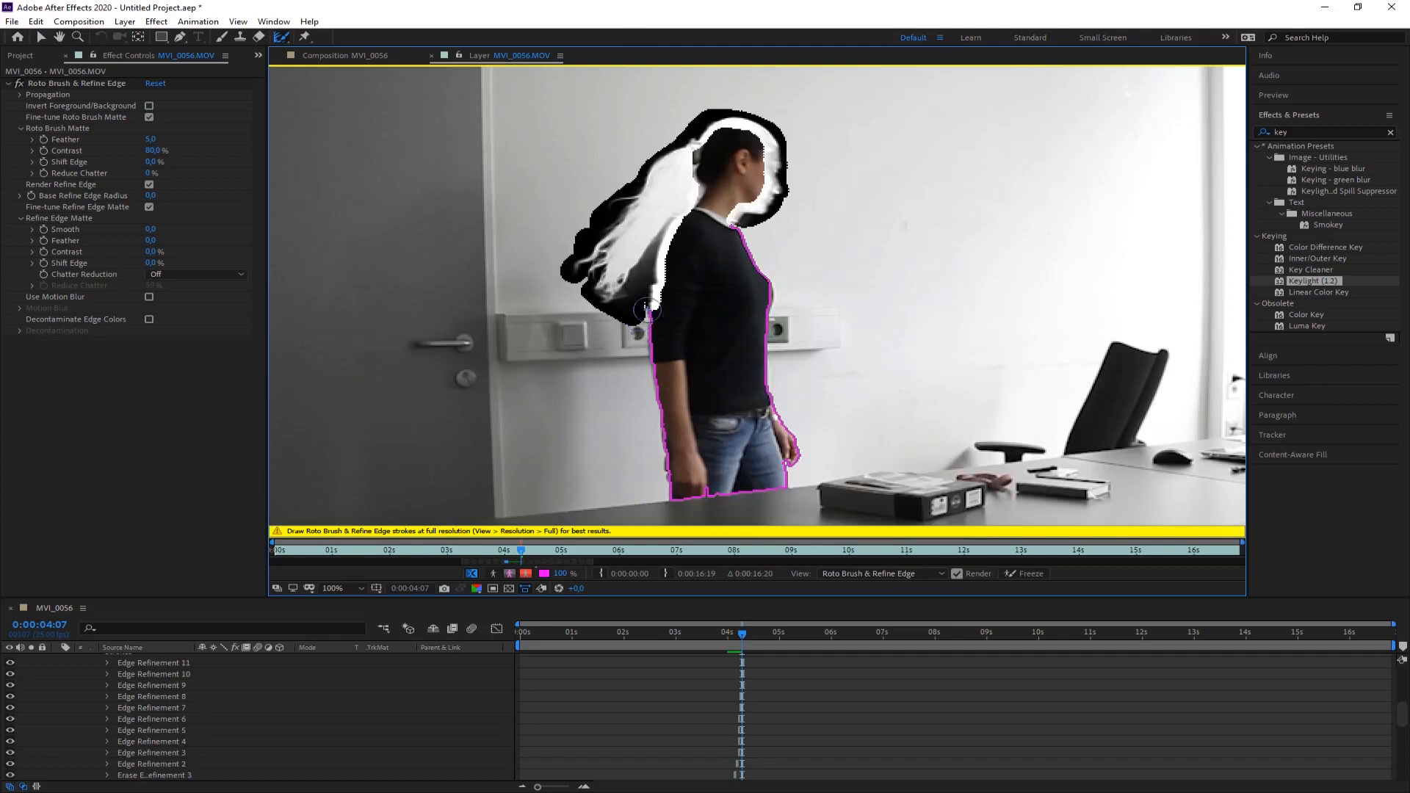
# - Paint additional Refine Edge strokes over the outer tips of the flying ponytail at 0:00:04:08 and 0:00:04:09
pyautogui.press('pagedown')
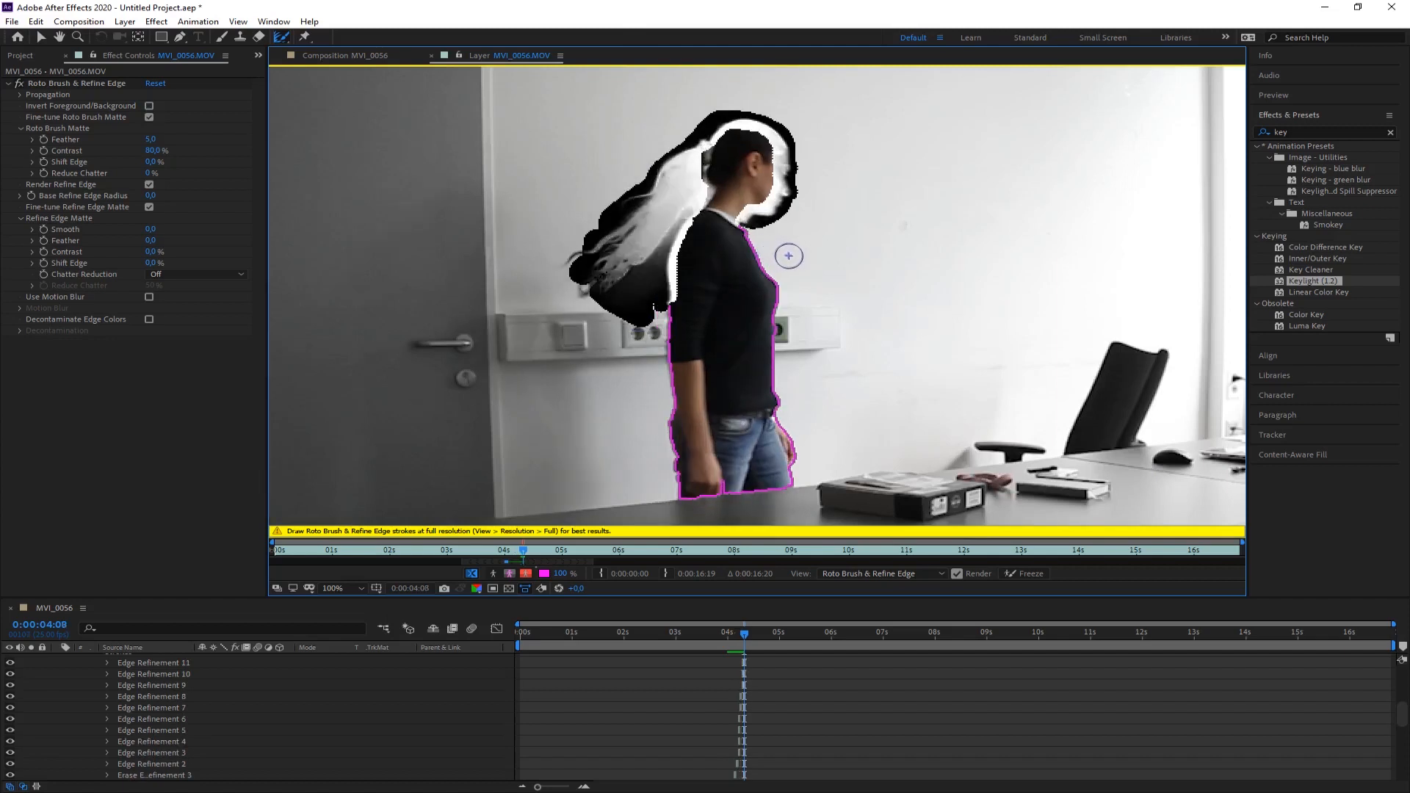
pyautogui.moveTo(611, 288)
pyautogui.mouseDown()
pyautogui.moveTo(567, 288)
pyautogui.moveTo(598, 248)
pyautogui.mouseUp()
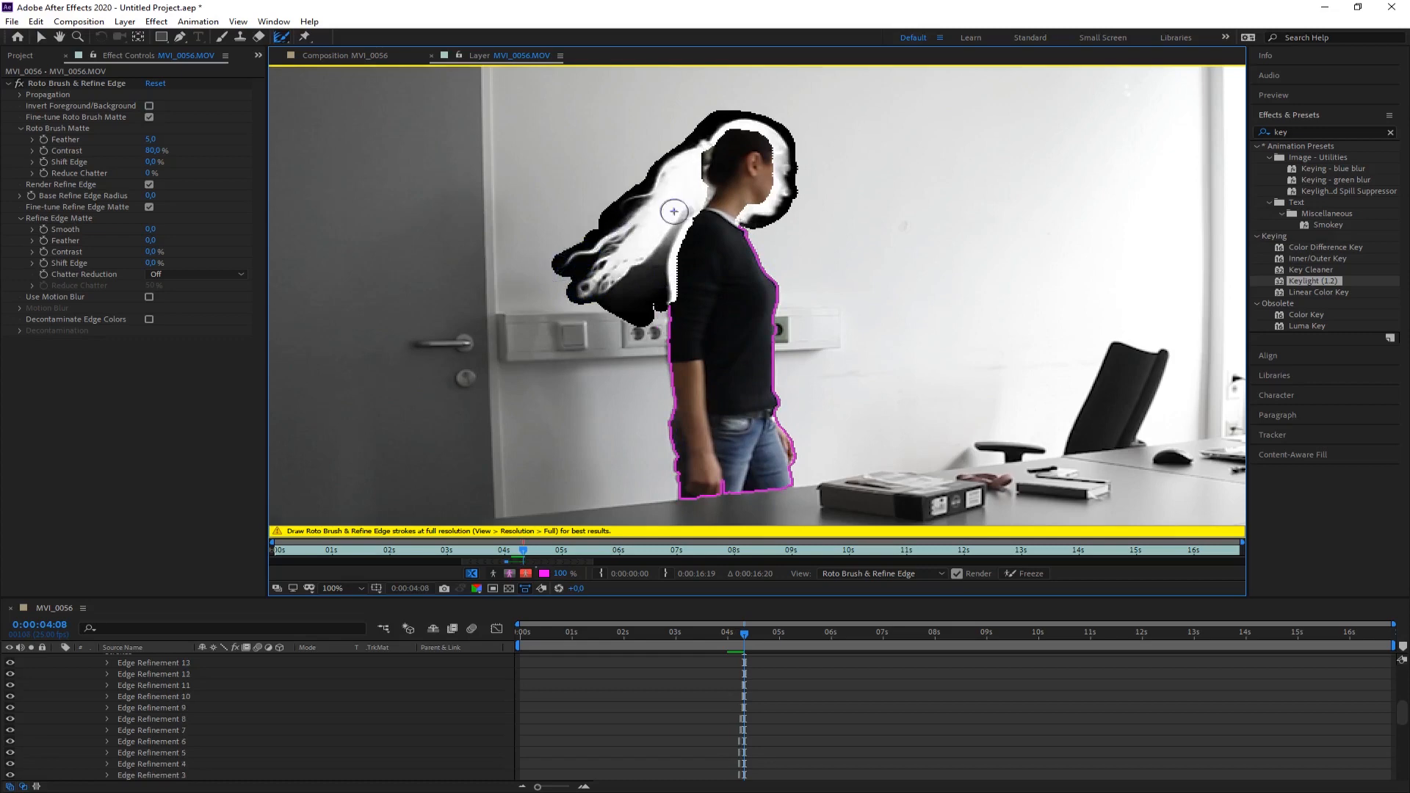
pyautogui.press('pagedown')
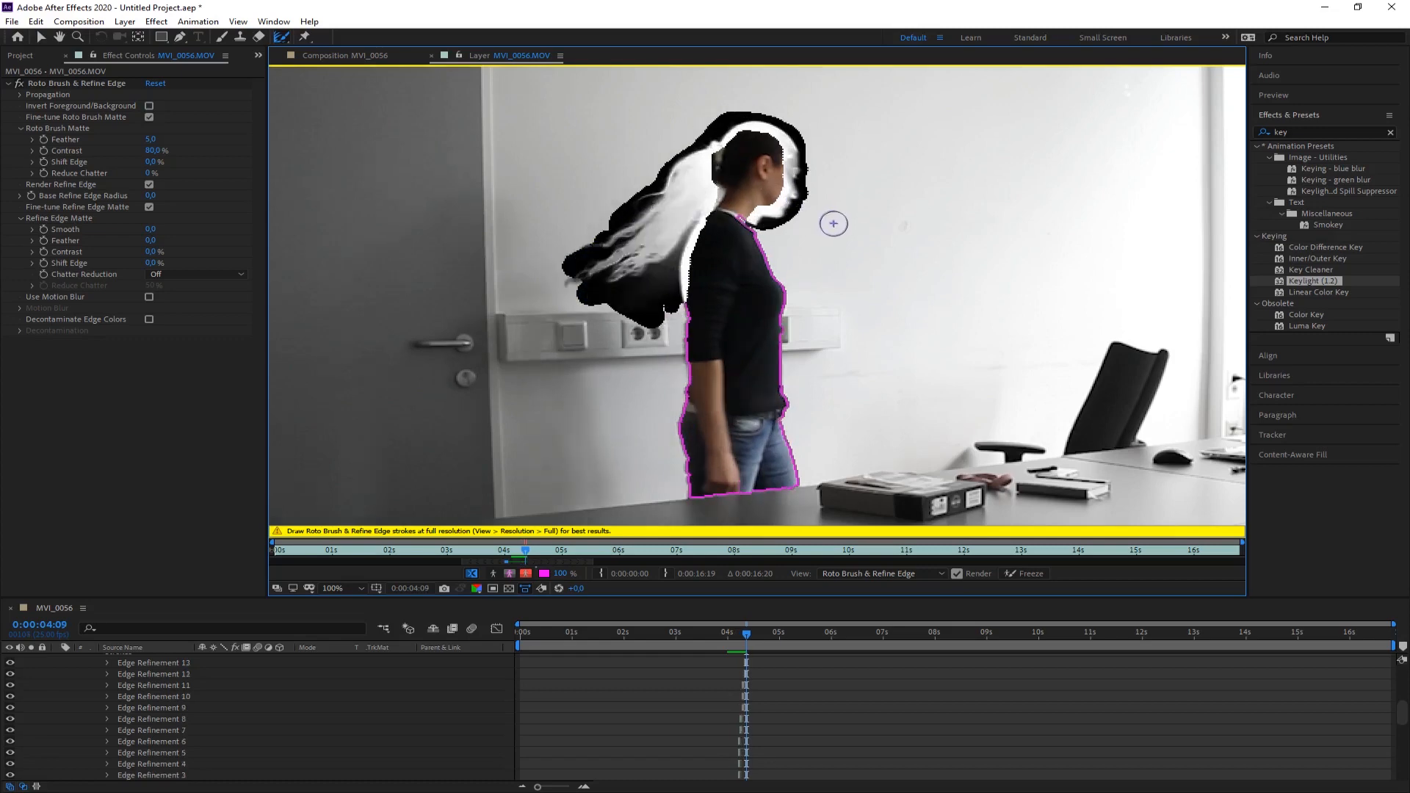
pyautogui.moveTo(599, 266)
pyautogui.mouseDown()
pyautogui.moveTo(560, 279)
pyautogui.moveTo(603, 249)
pyautogui.moveTo(593, 262)
pyautogui.moveTo(576, 250)
pyautogui.moveTo(599, 239)
pyautogui.moveTo(613, 256)
pyautogui.moveTo(588, 251)
pyautogui.mouseUp()
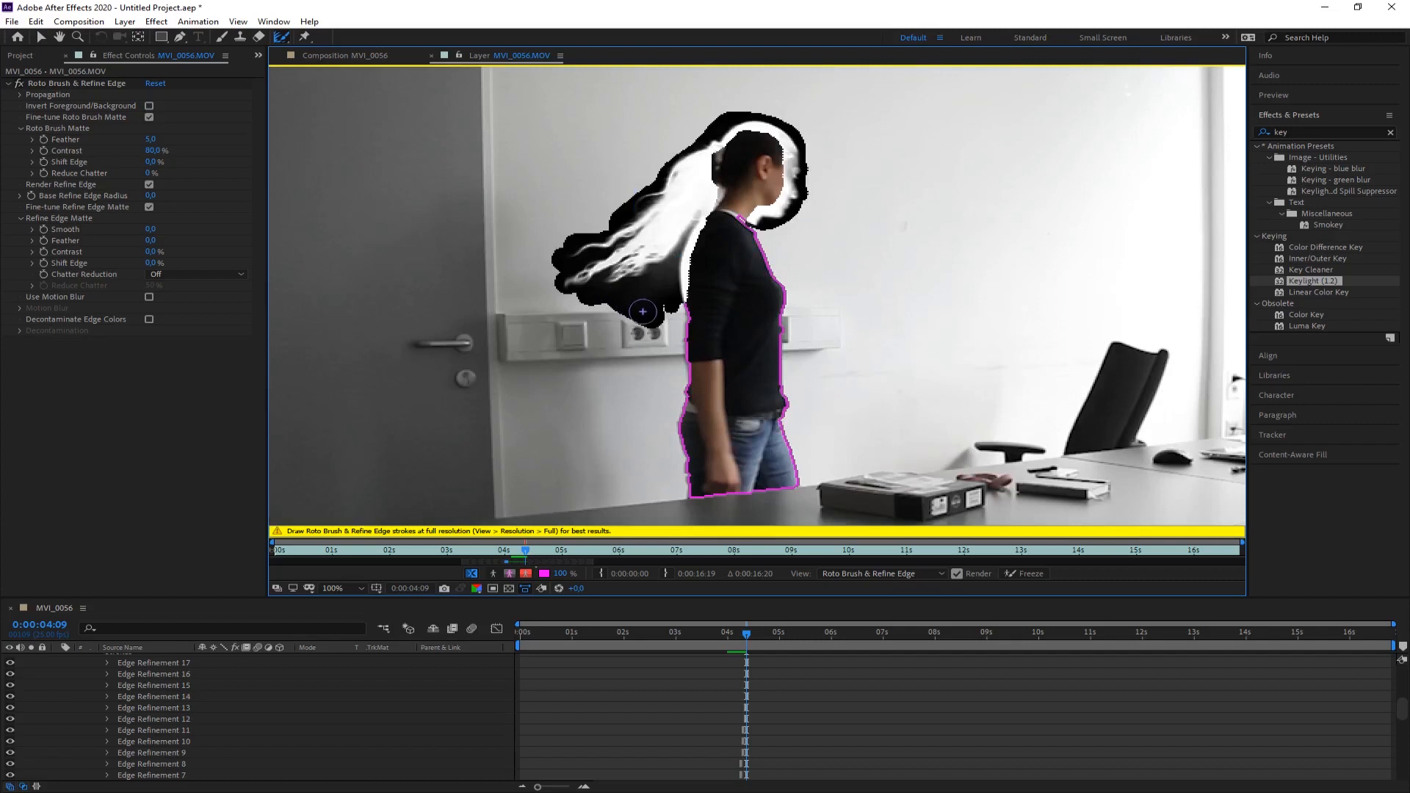
# - Advance to 0:00:04:14 and erase the excess Refine Edge area from the wall behind the woman's ponytail
pyautogui.press('pagedown')
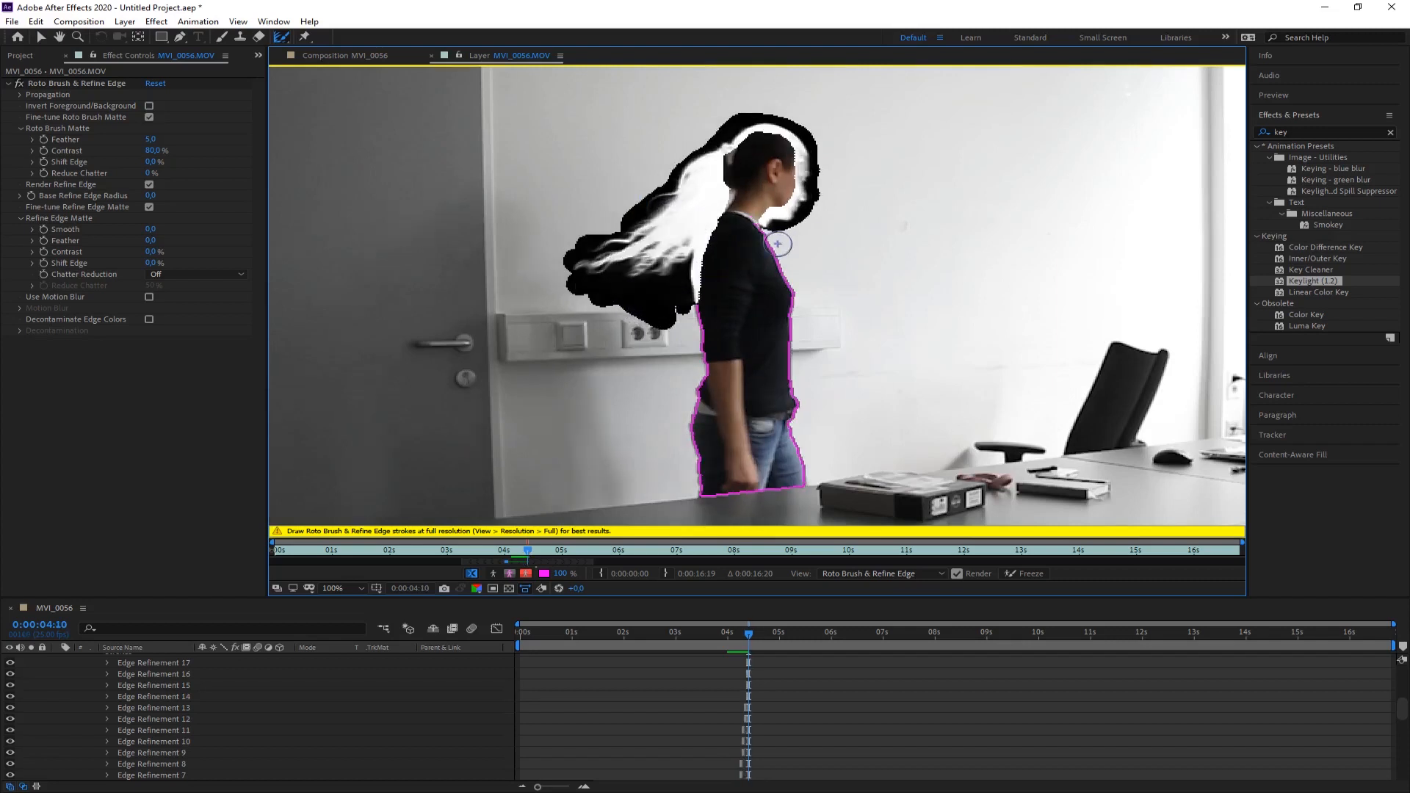
pyautogui.press('pagedown')
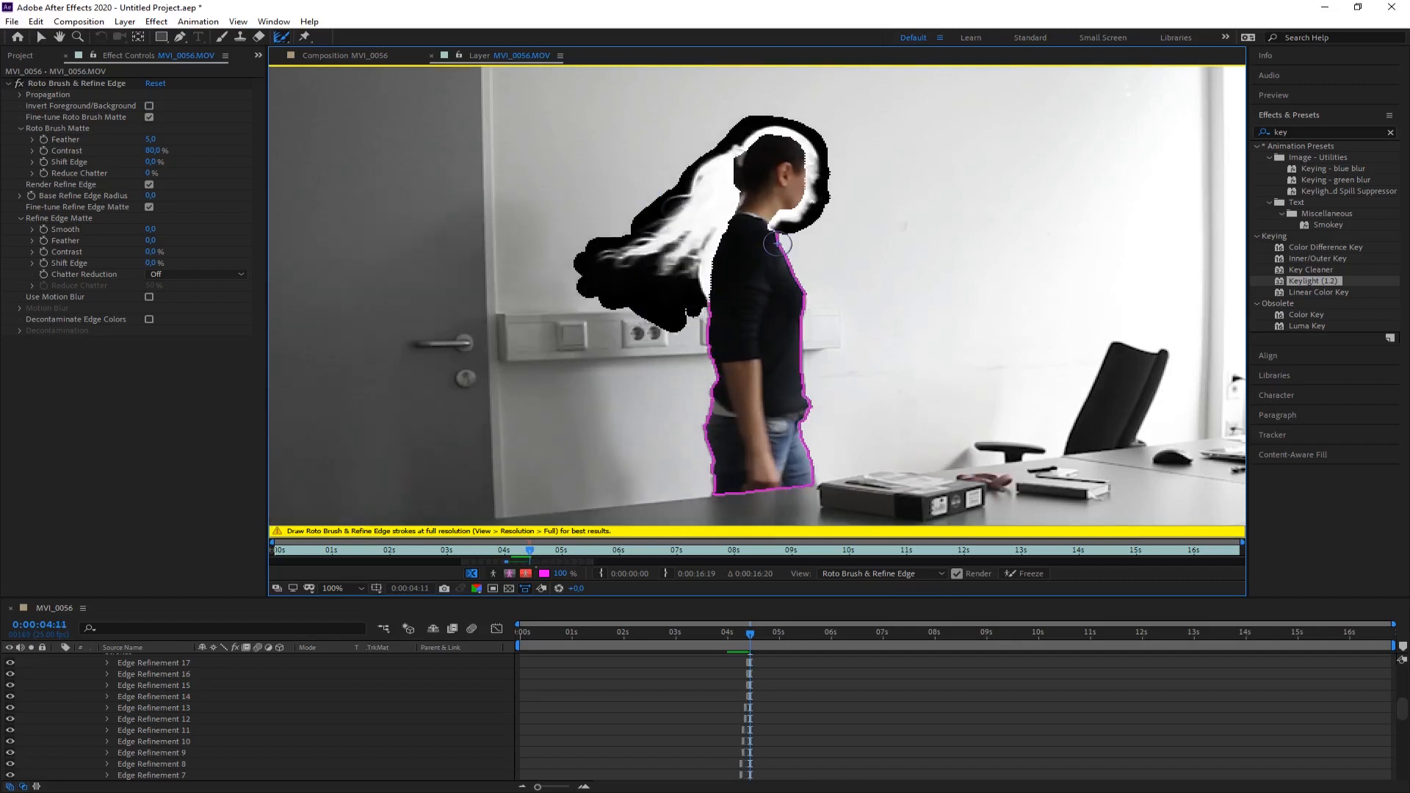
pyautogui.press('pagedown')
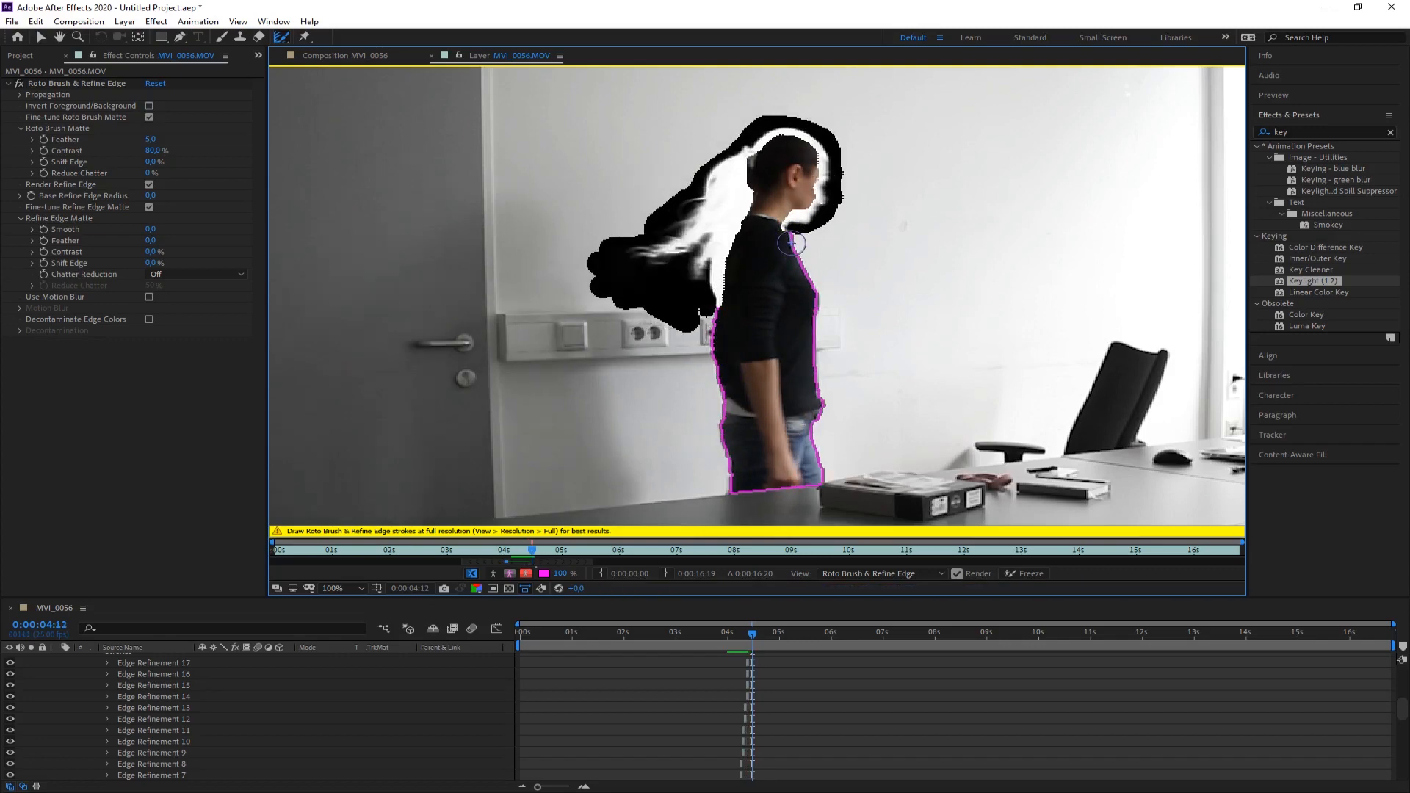
pyautogui.press('pagedown')
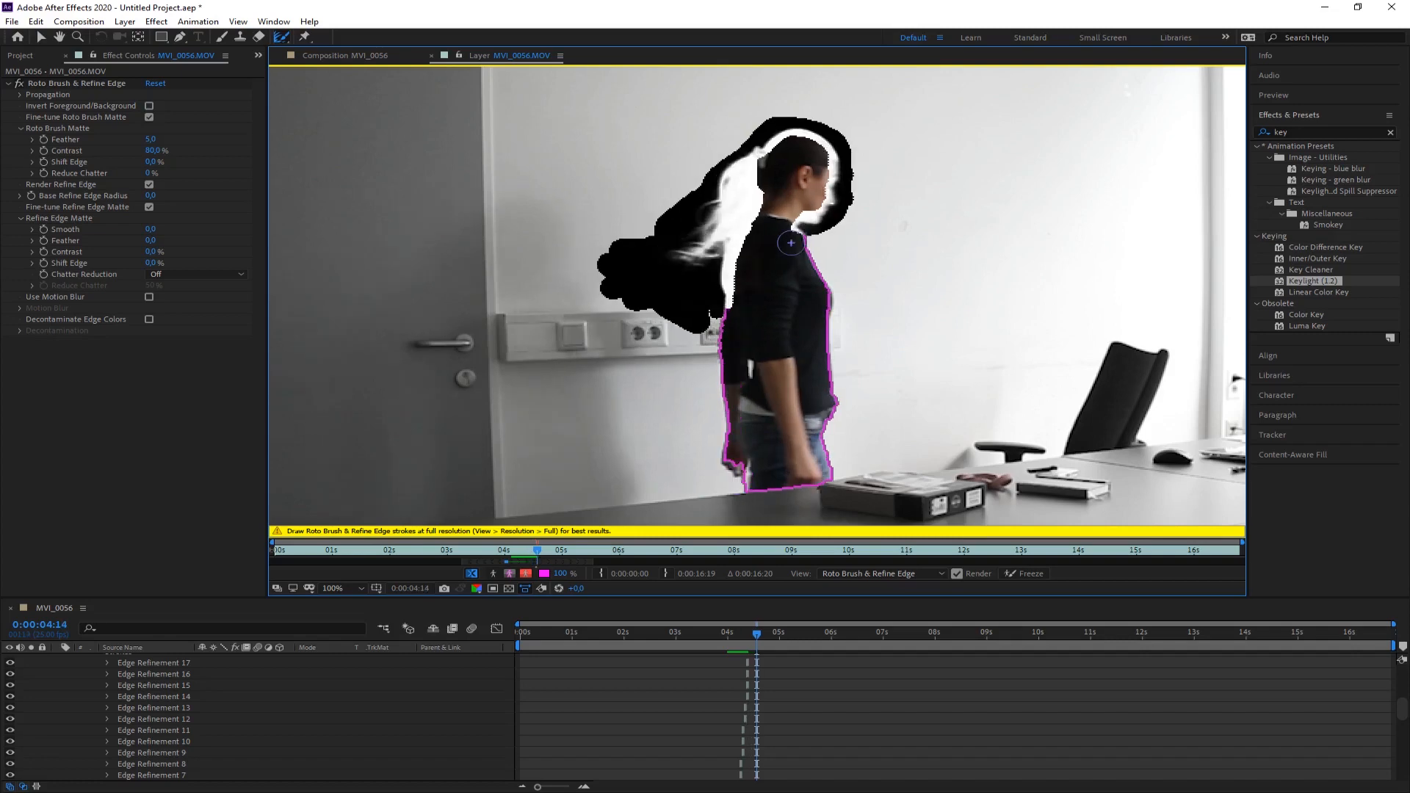
pyautogui.press('pagedown')
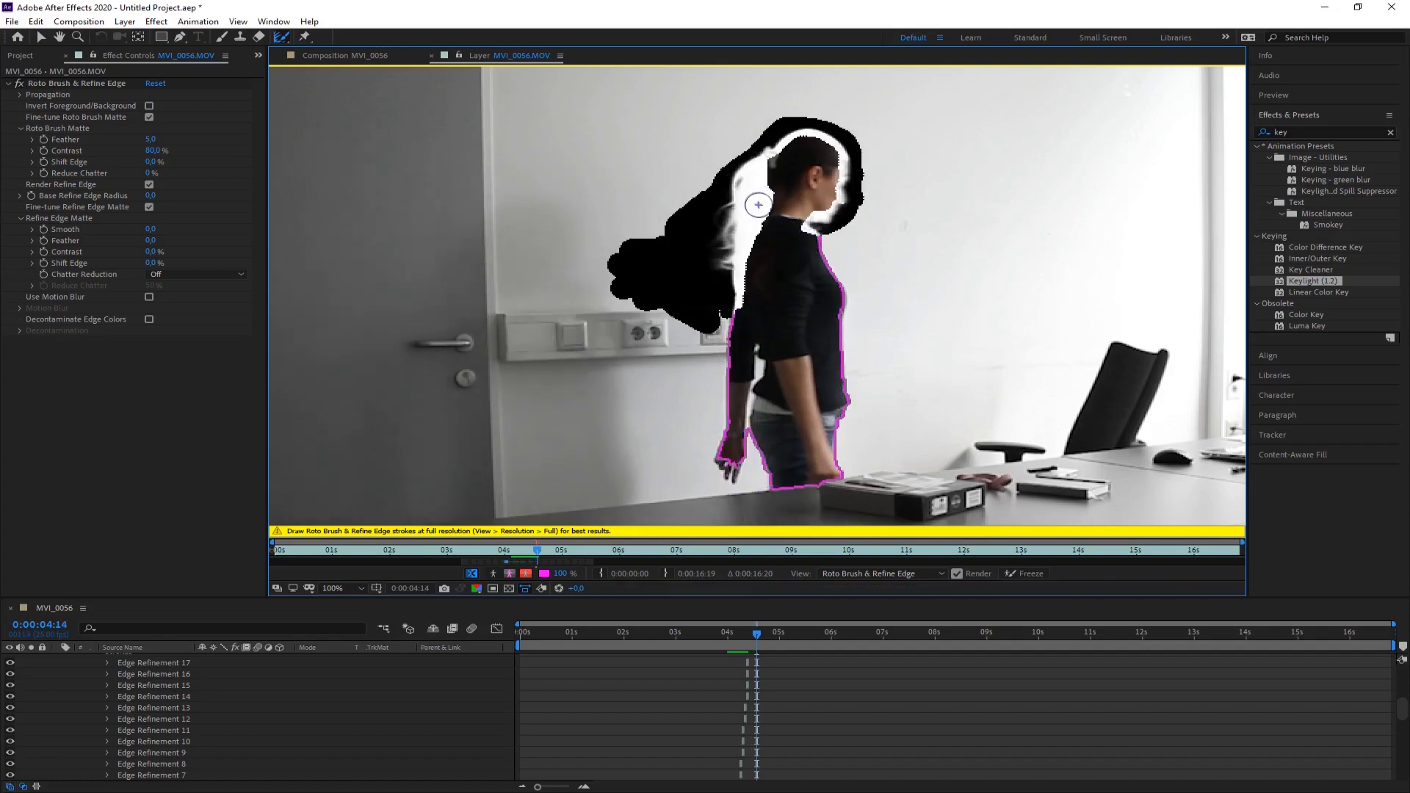
pyautogui.moveTo(670, 252)
pyautogui.mouseDown()
pyautogui.moveTo(621, 266)
pyautogui.moveTo(621, 298)
pyautogui.moveTo(637, 229)
pyautogui.moveTo(644, 324)
pyautogui.moveTo(643, 198)
pyautogui.moveTo(668, 326)
pyautogui.mouseUp()
pyautogui.moveTo(675, 227); pyautogui.dragTo(673, 208)
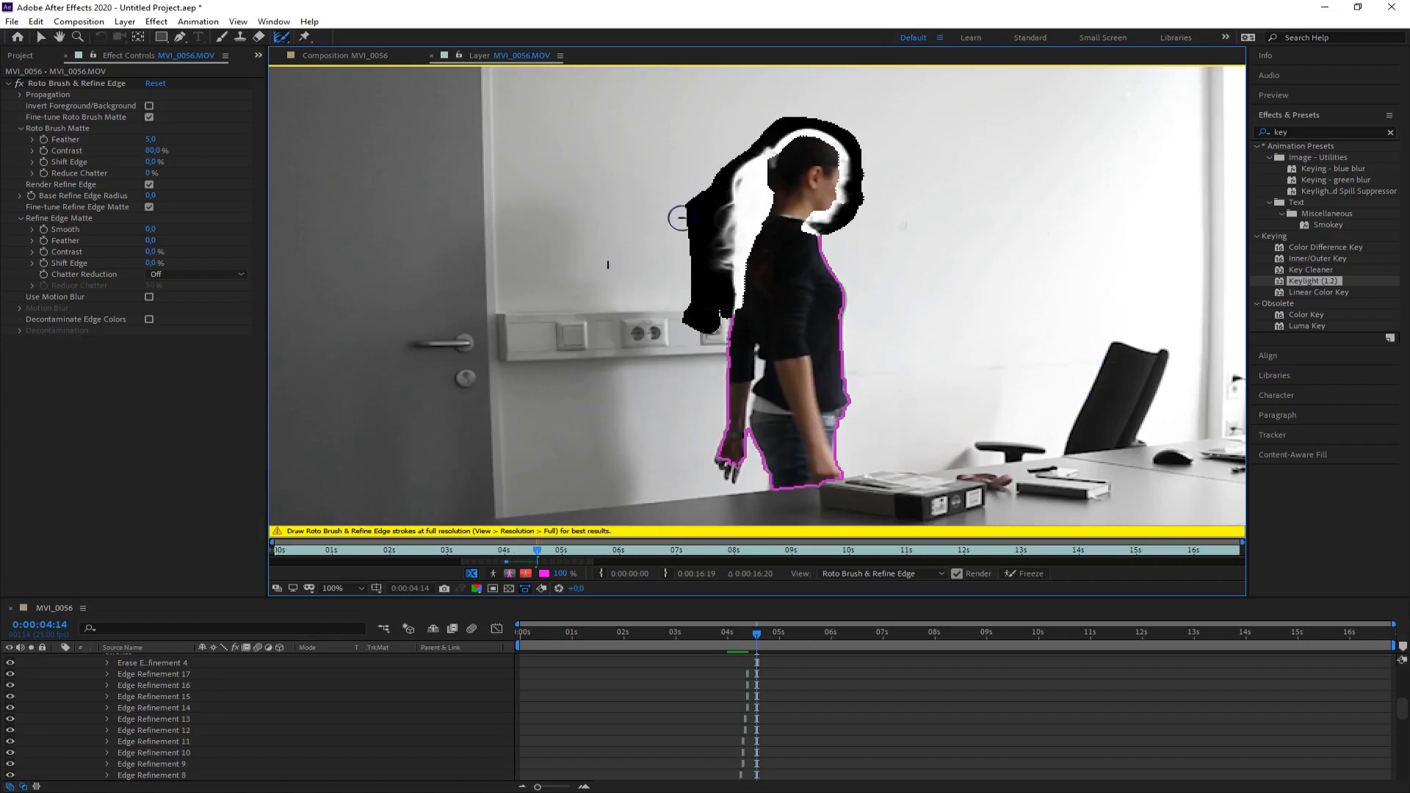
pyautogui.moveTo(682, 226); pyautogui.dragTo(703, 334)
pyautogui.moveTo(690, 331); pyautogui.dragTo(692, 332)
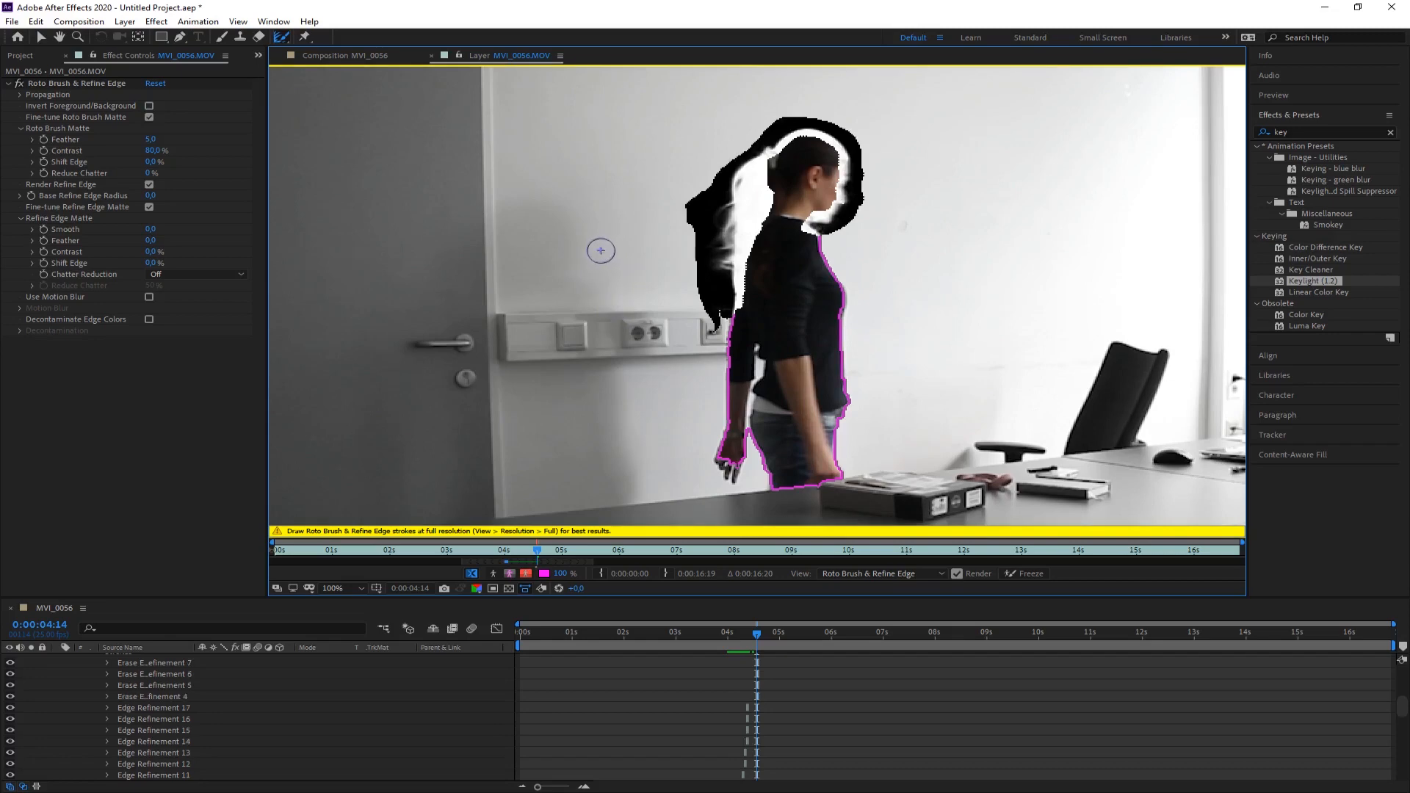
# - Propagate the matte frame by frame to 0:00:04:23 and check the cutout in the composition at 0:00:04:09
pyautogui.press('pagedown')
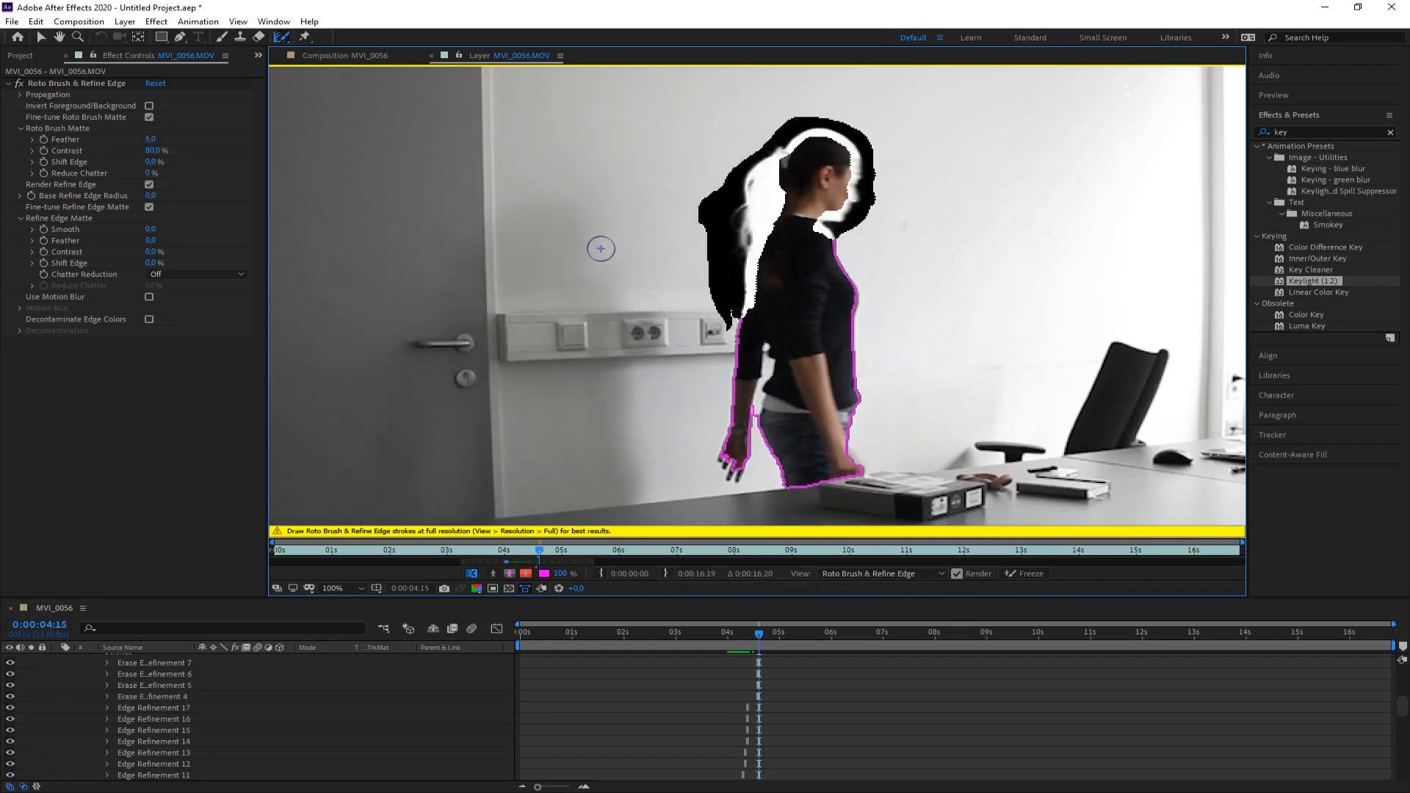
pyautogui.press('pagedown')
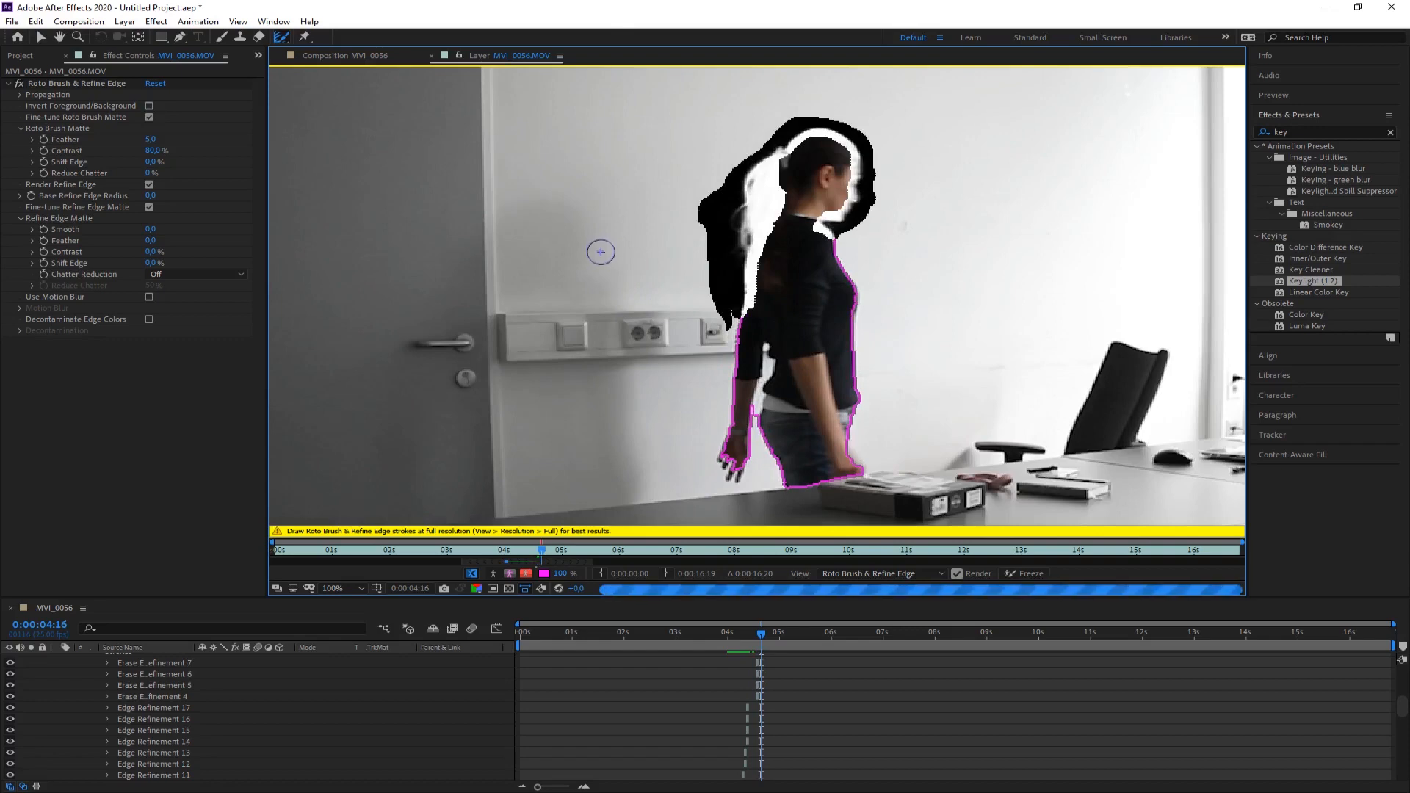
pyautogui.press('pagedown')
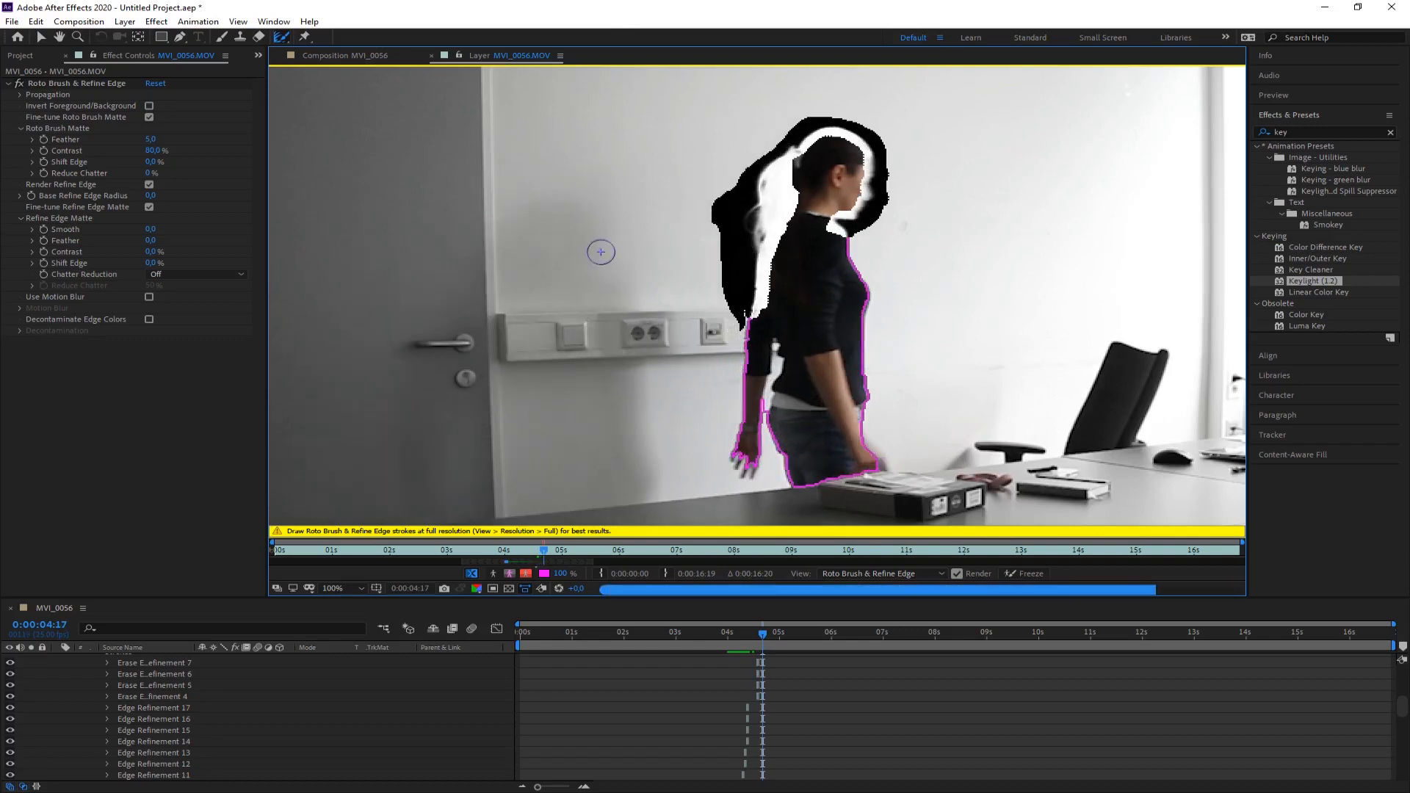
pyautogui.press('pagedown')
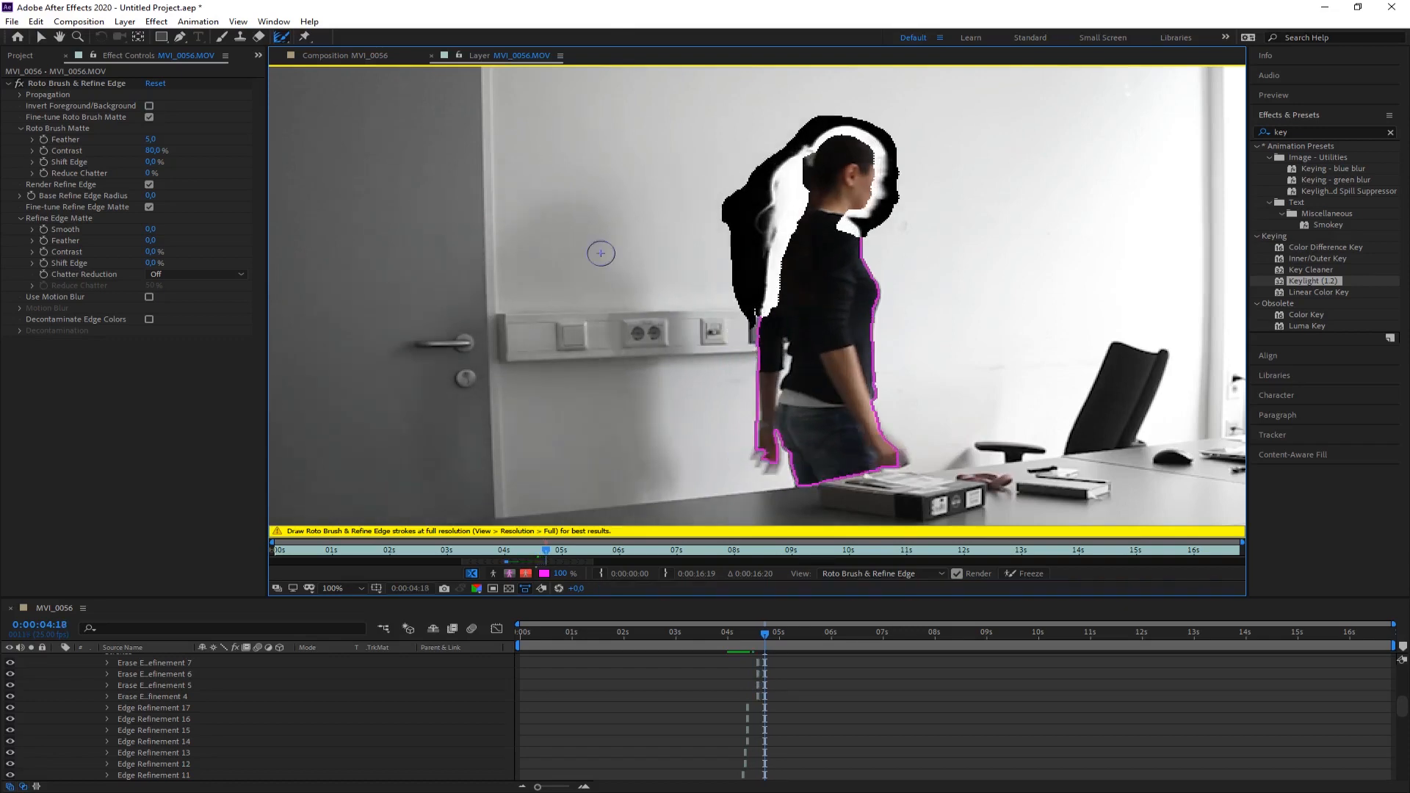
pyautogui.press('pagedown')
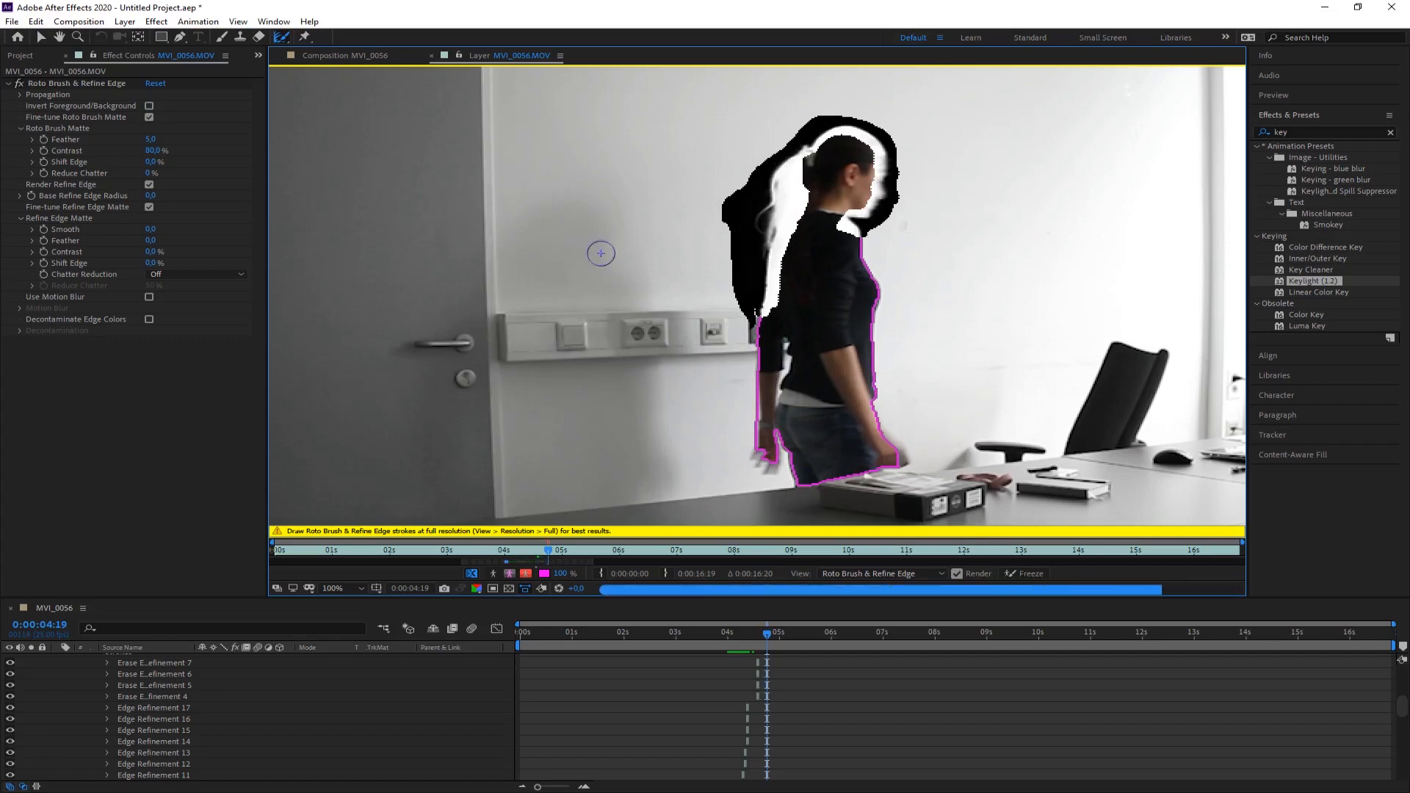
pyautogui.press('pagedown')
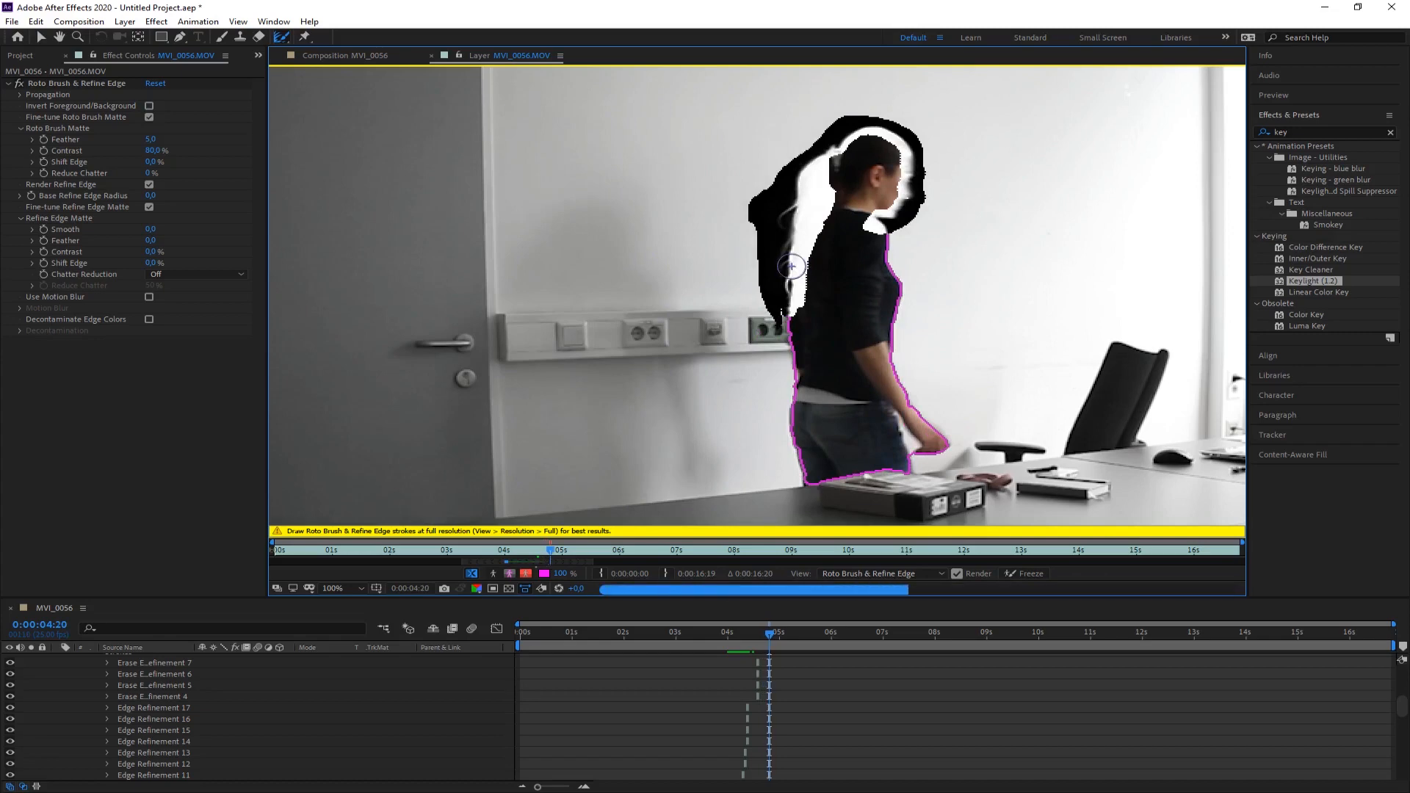
pyautogui.press('pagedown')
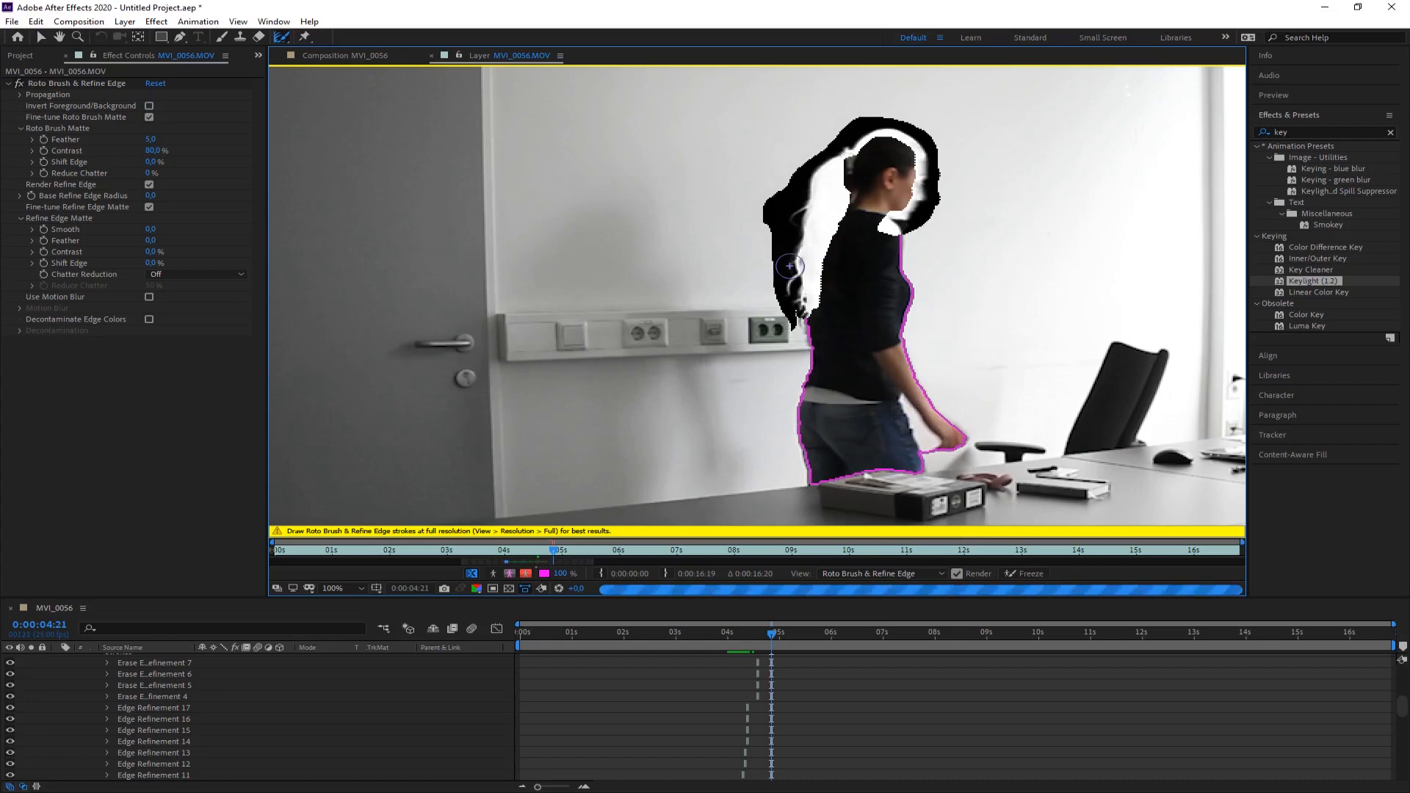
pyautogui.press('pagedown')
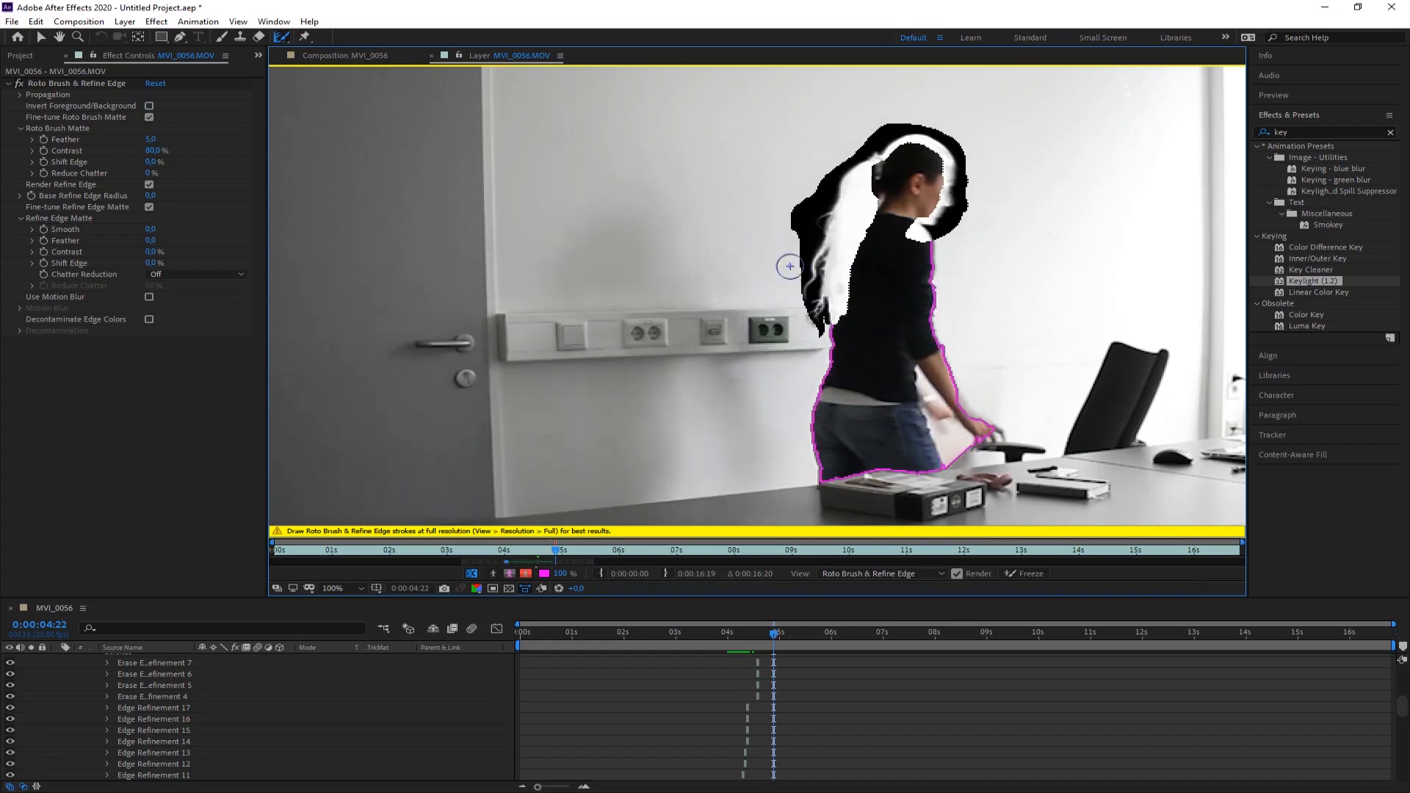
pyautogui.press('pagedown')
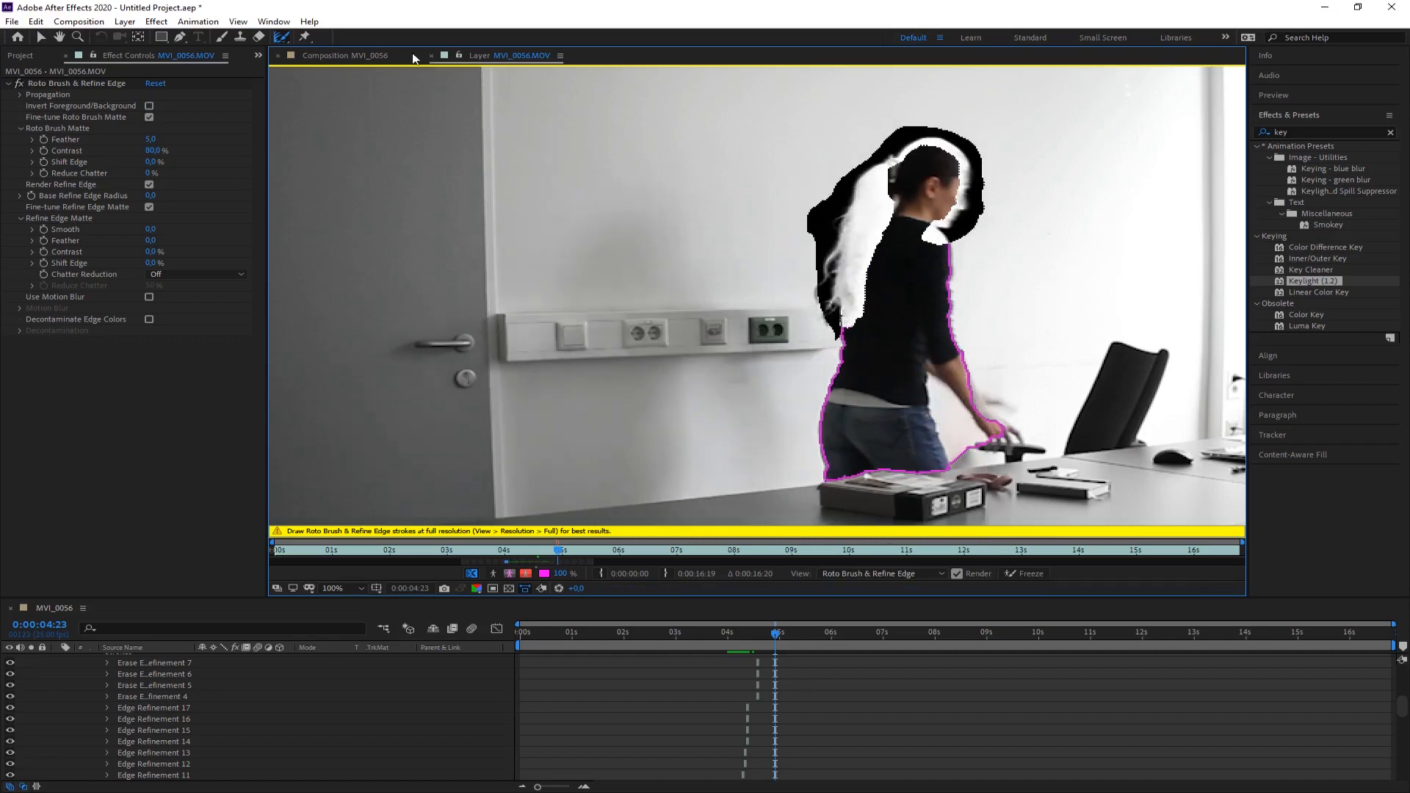
pyautogui.click(351, 57)
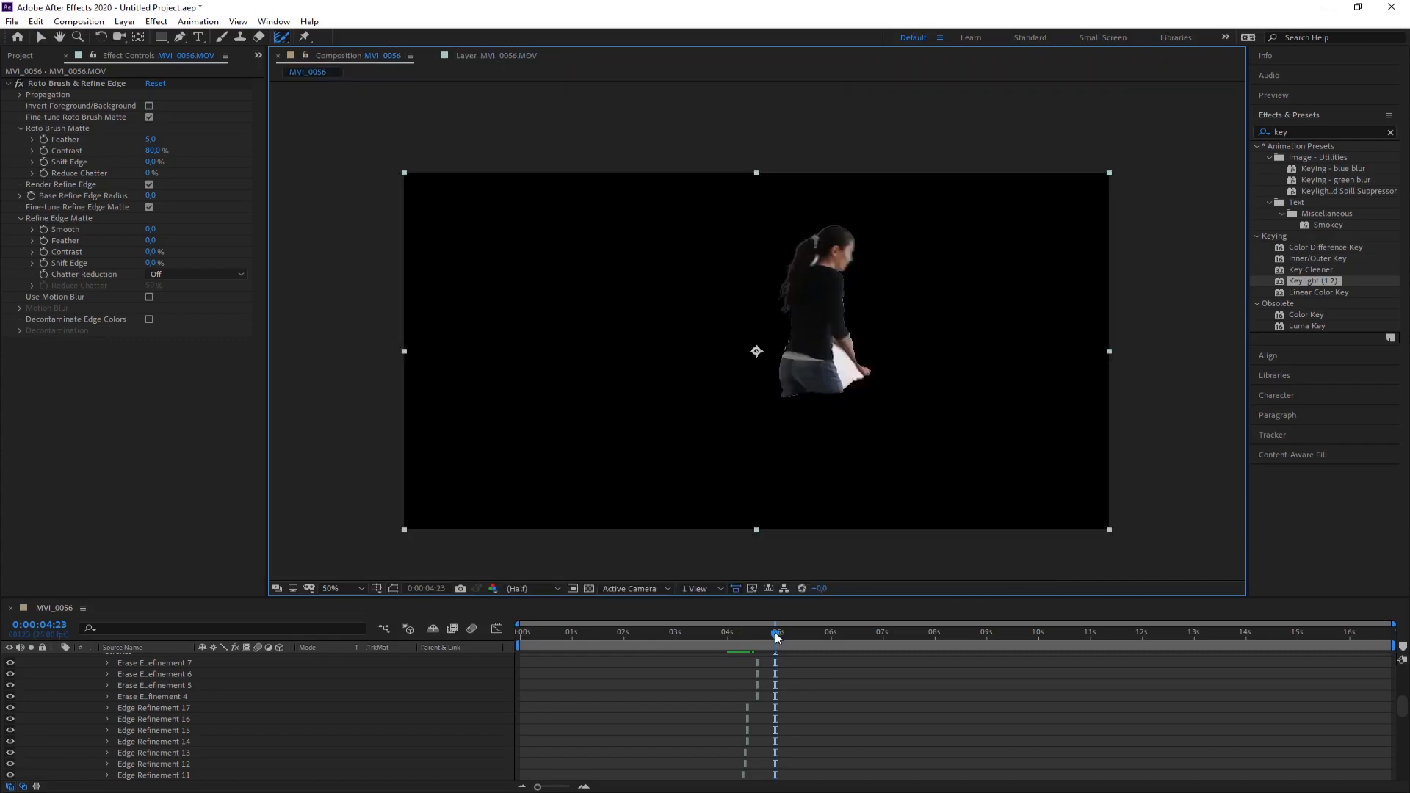
pyautogui.moveTo(776, 636); pyautogui.dragTo(747, 636)
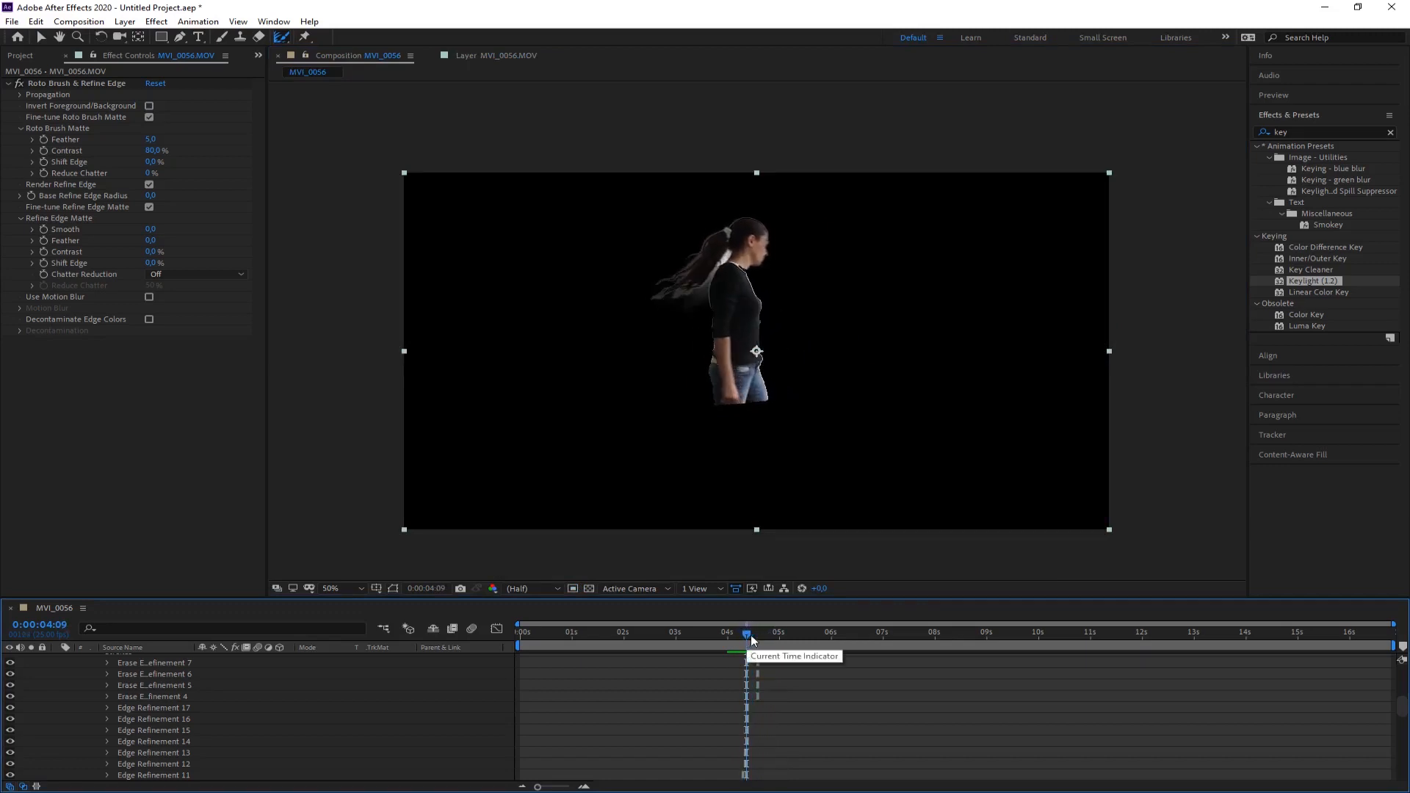
# - Collapse the rotoscoped layer's properties and place a second copy of MVI_0056.MOV beneath it in the composition
pyautogui.scroll(10, 236, 681)
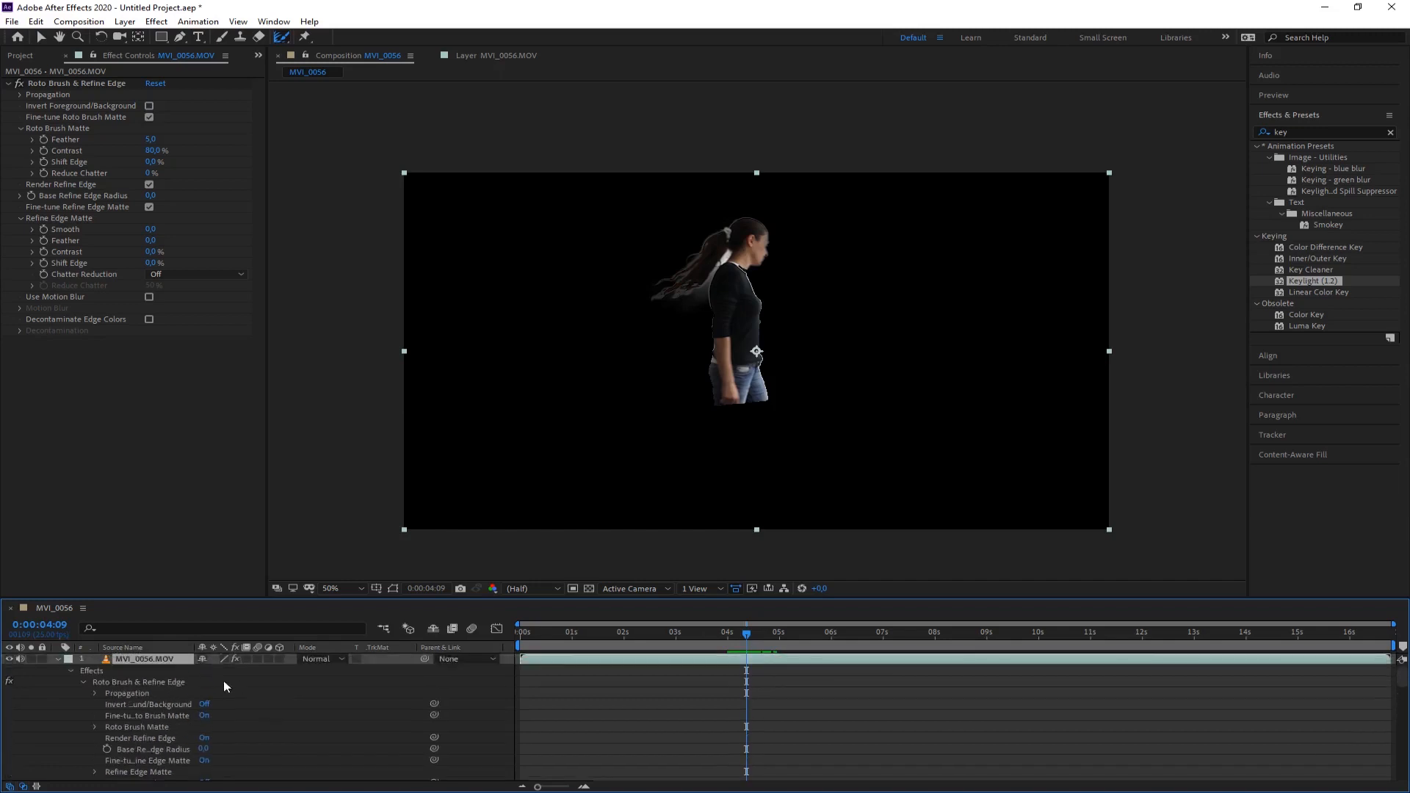
pyautogui.click(72, 670)
pyautogui.click(59, 659)
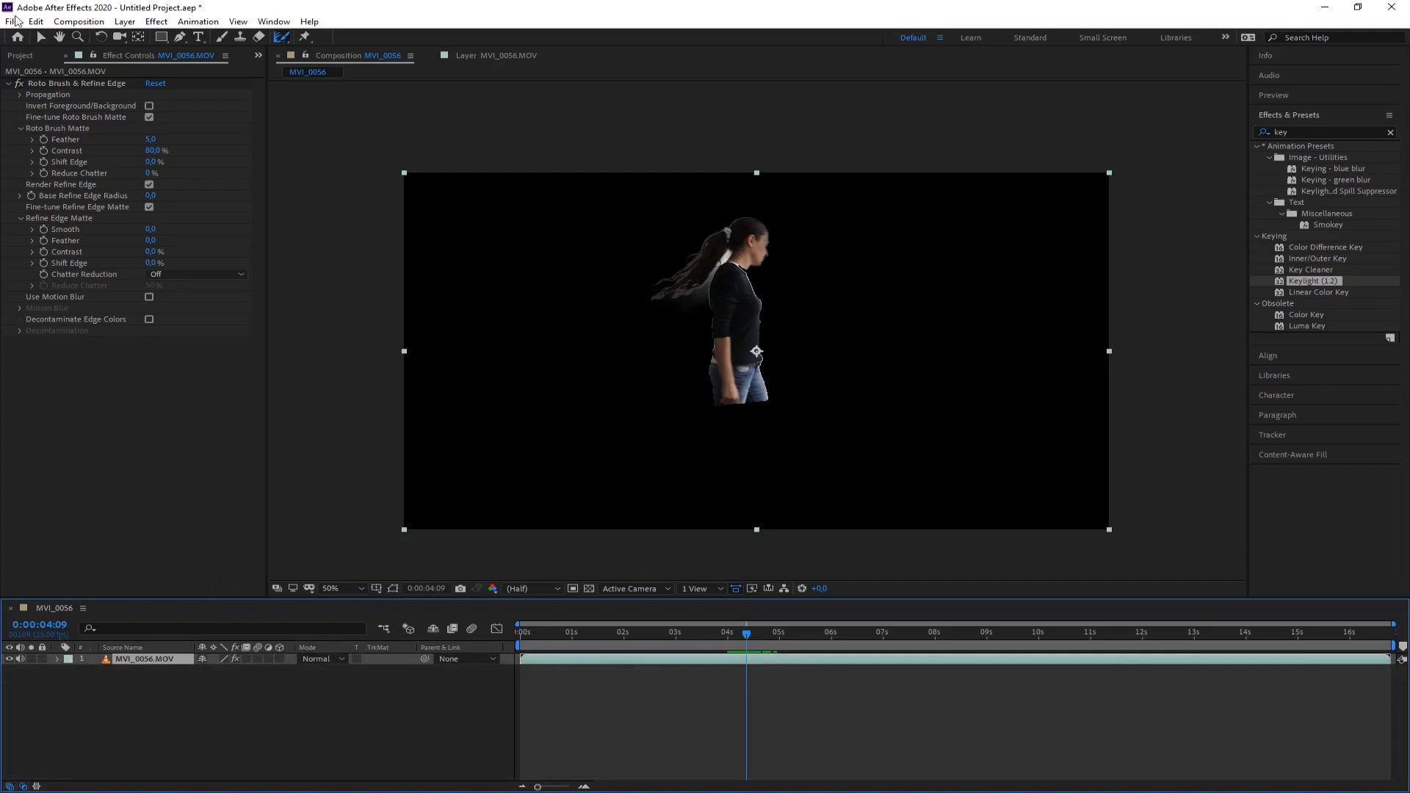
pyautogui.click(23, 56)
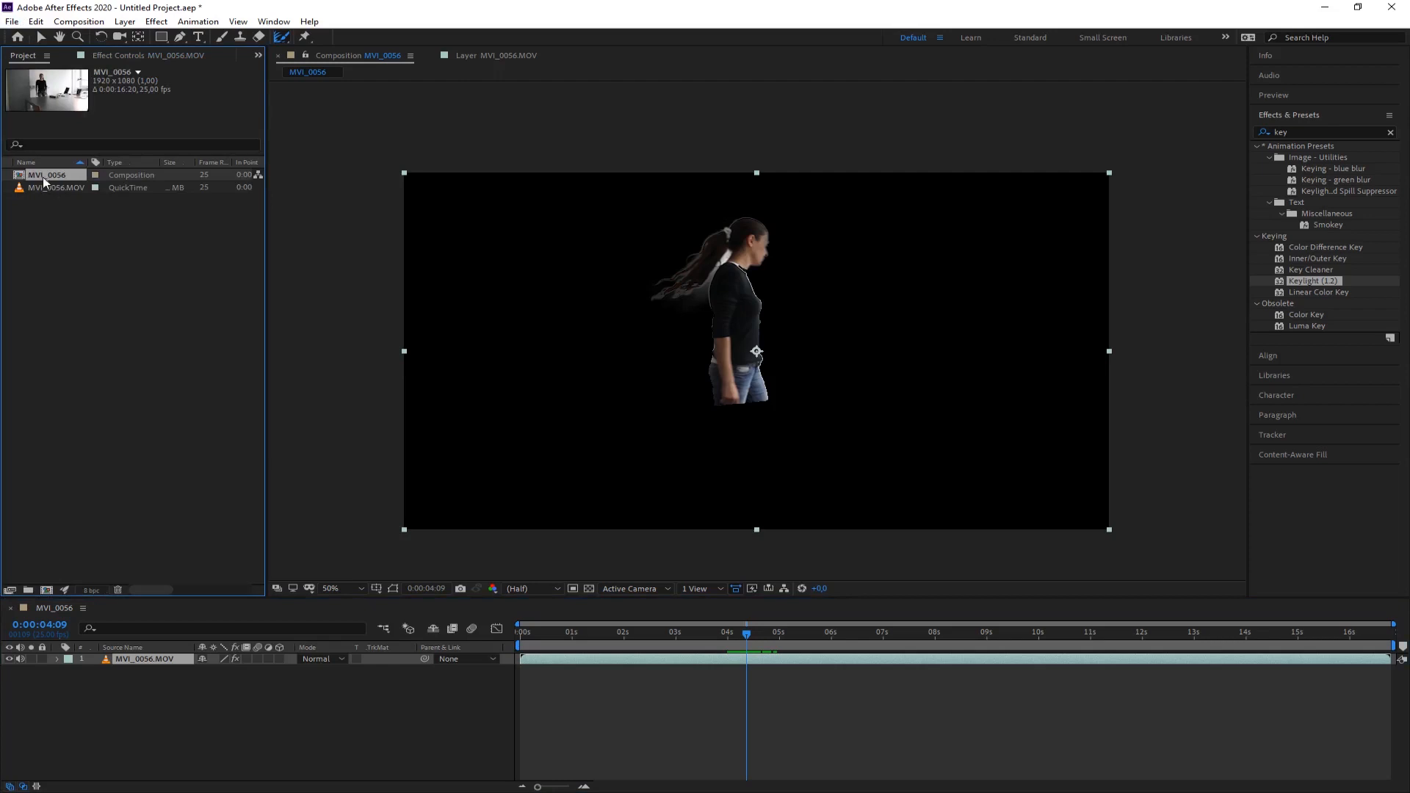
pyautogui.moveTo(42, 188); pyautogui.dragTo(141, 729)
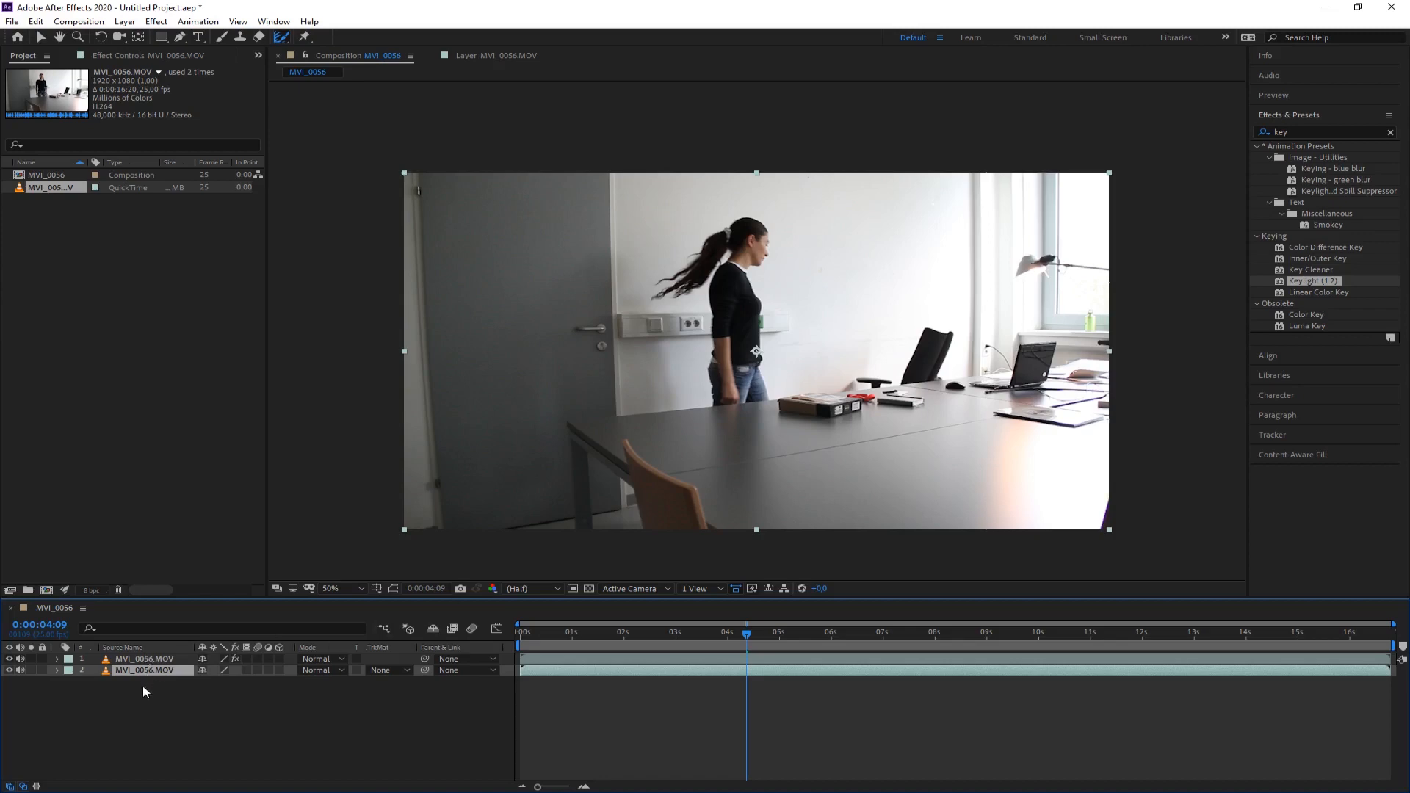
# - Add a two-line text layer reading "roto scoping" over the door, between the cutout layer and the background footage
pyautogui.click(199, 38)
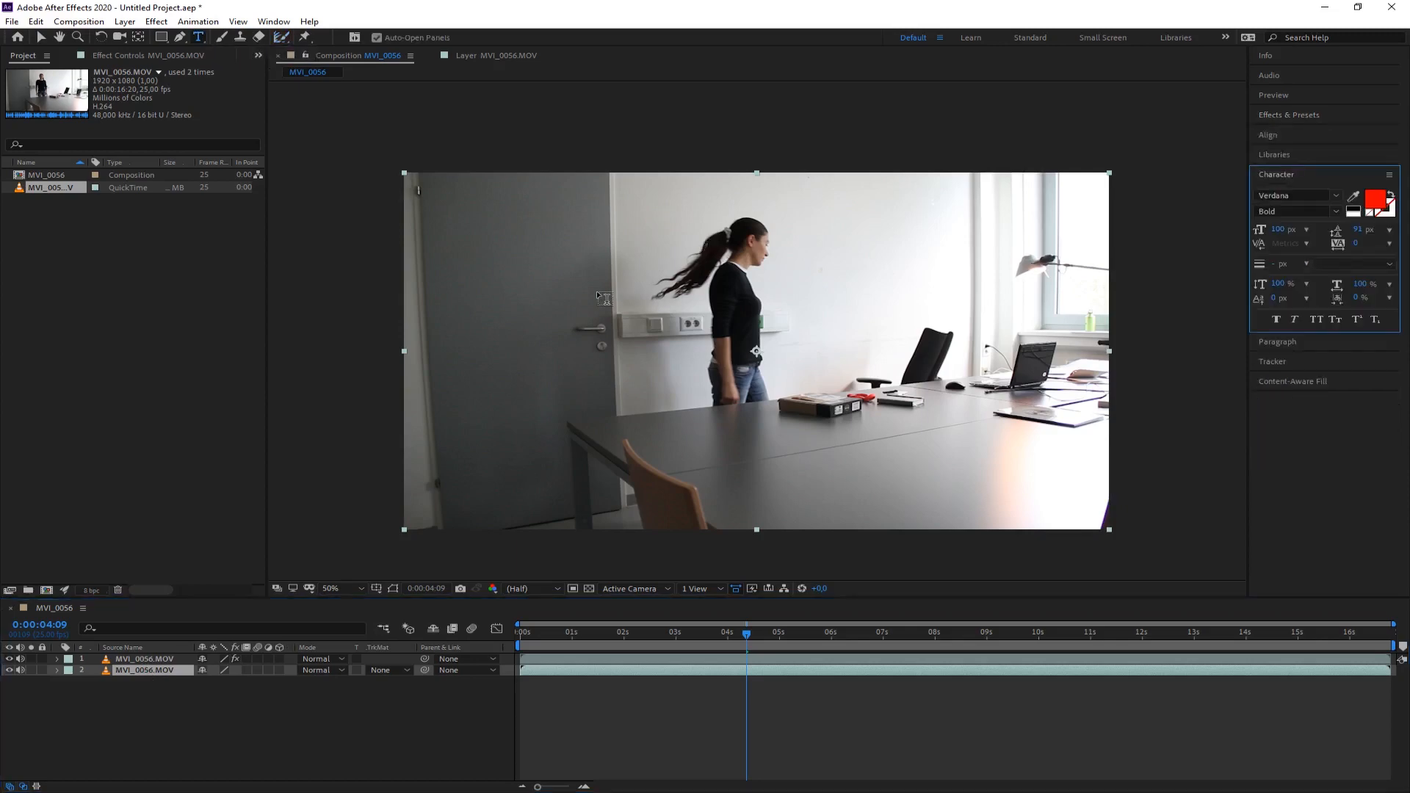
pyautogui.click(561, 276)
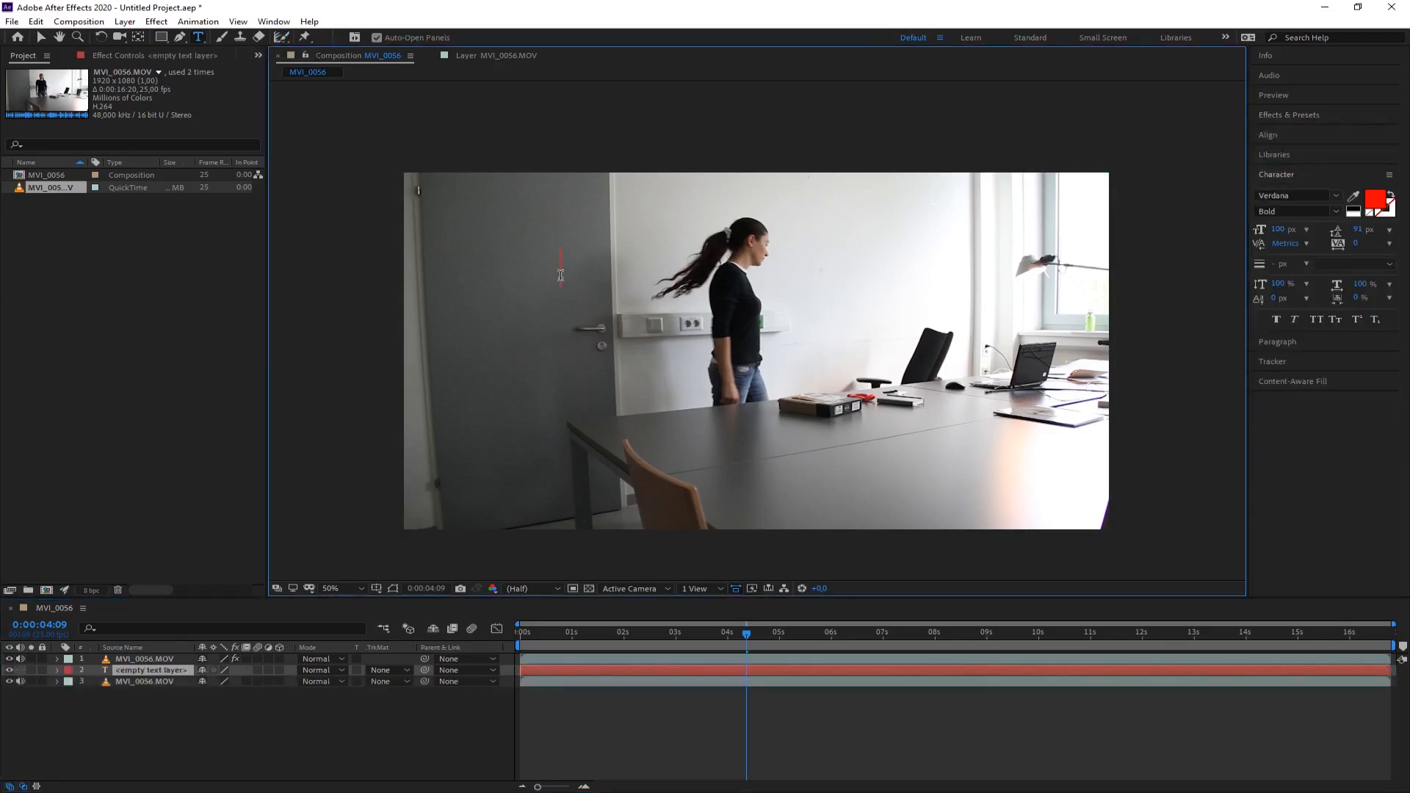
pyautogui.write('roto scopü')
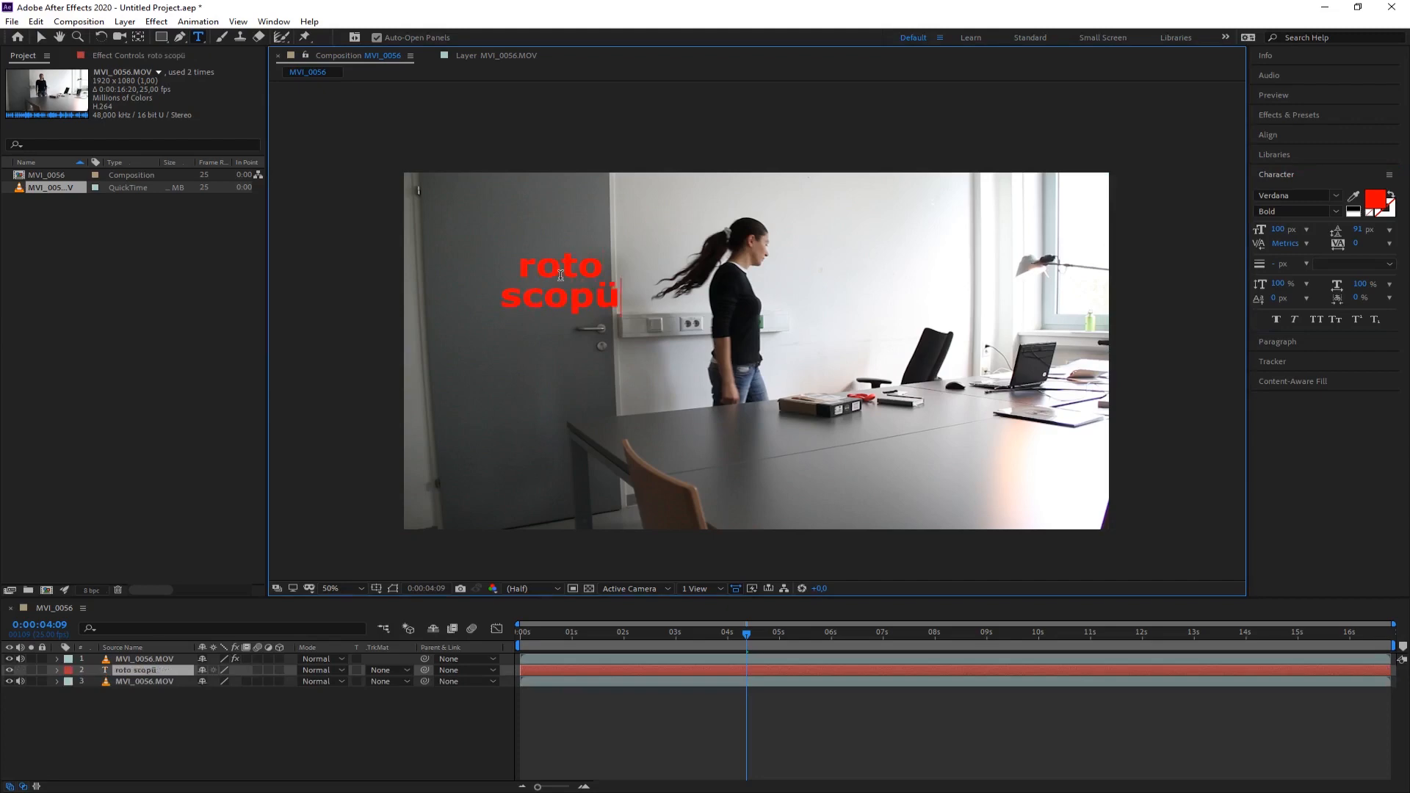
pyautogui.press('BackSpace')
pyautogui.write('e')
pyautogui.press('BackSpace')
pyautogui.write('ingh')
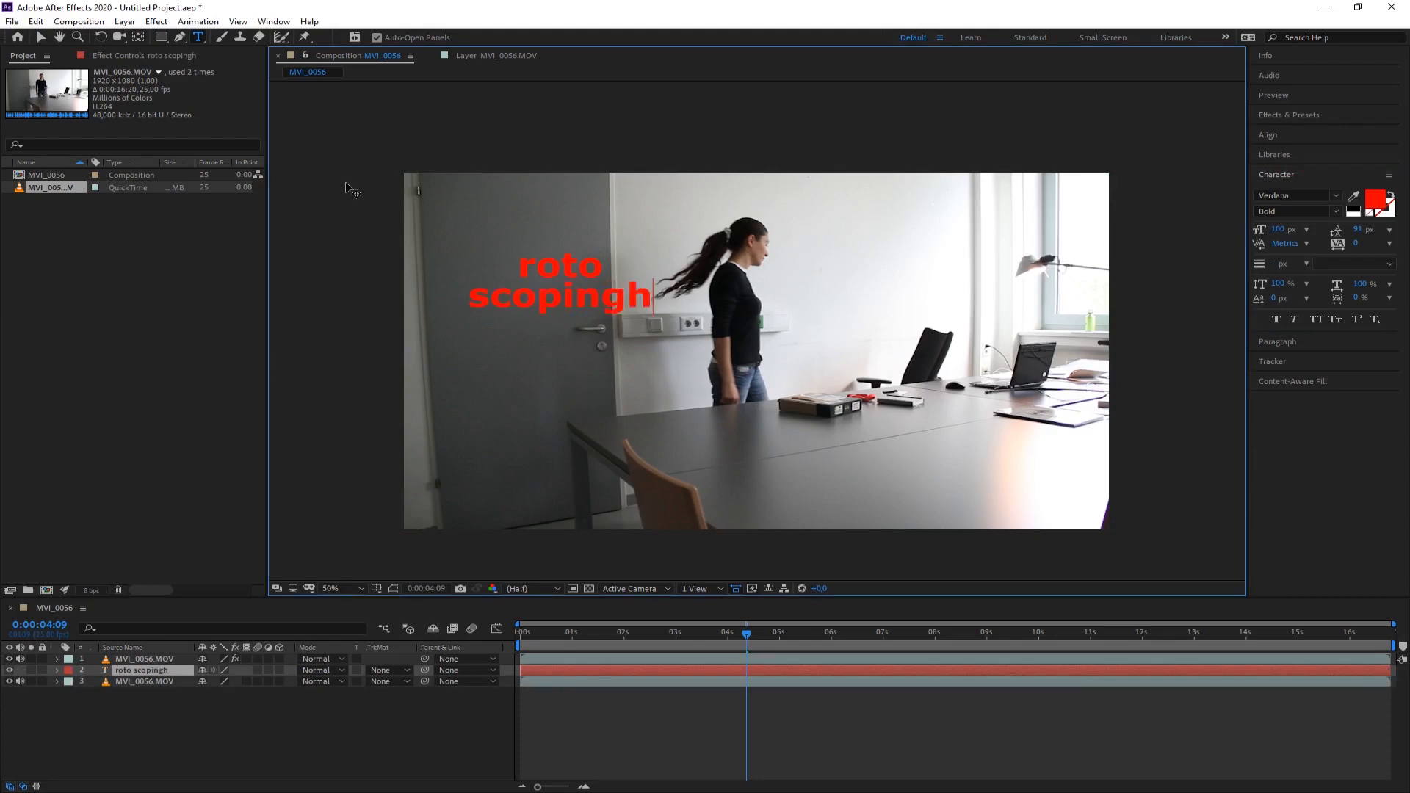
pyautogui.press('BackSpace')
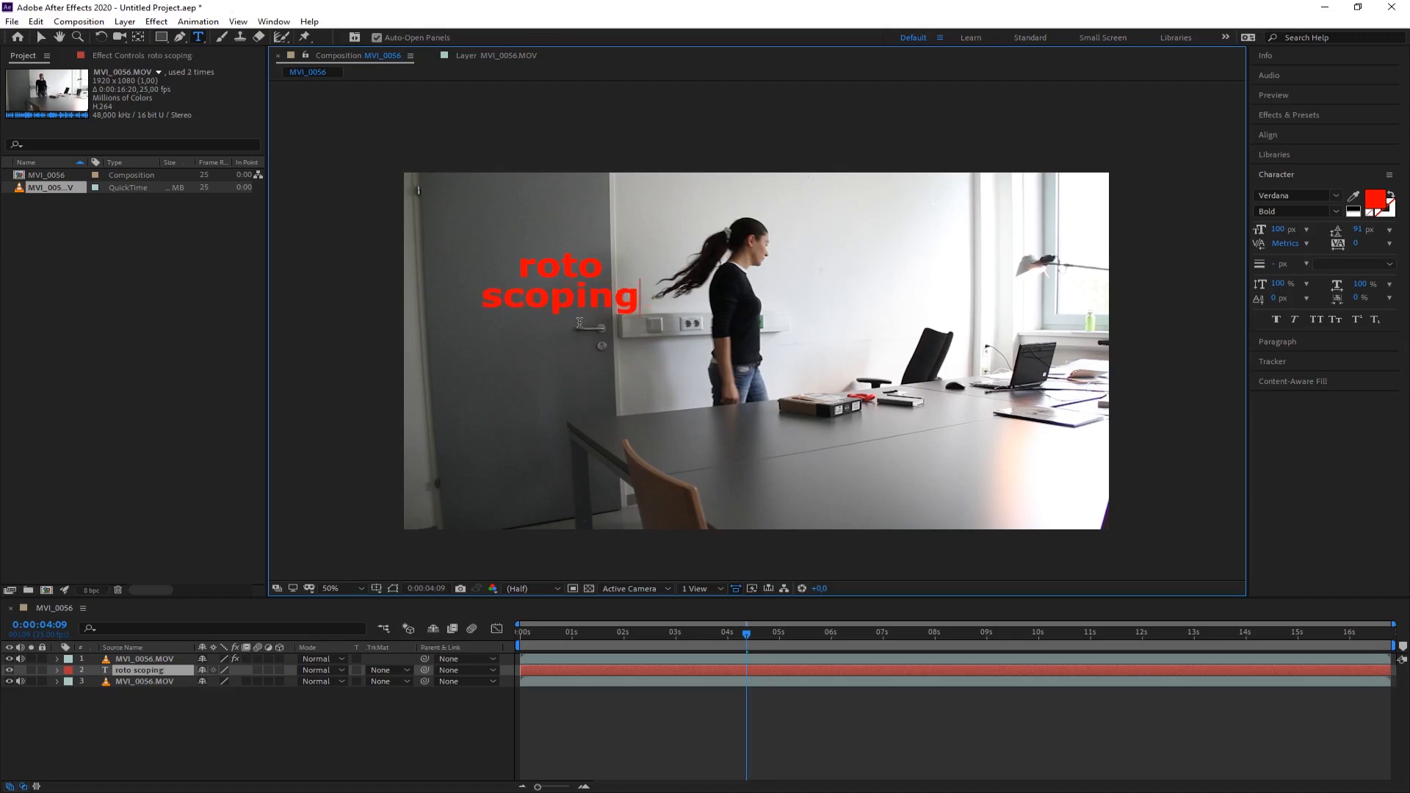
# - Join the text into the single line "rotoscoping" and set its font size to 166 px
pyautogui.click(487, 299)
pyautogui.press('BackSpace')
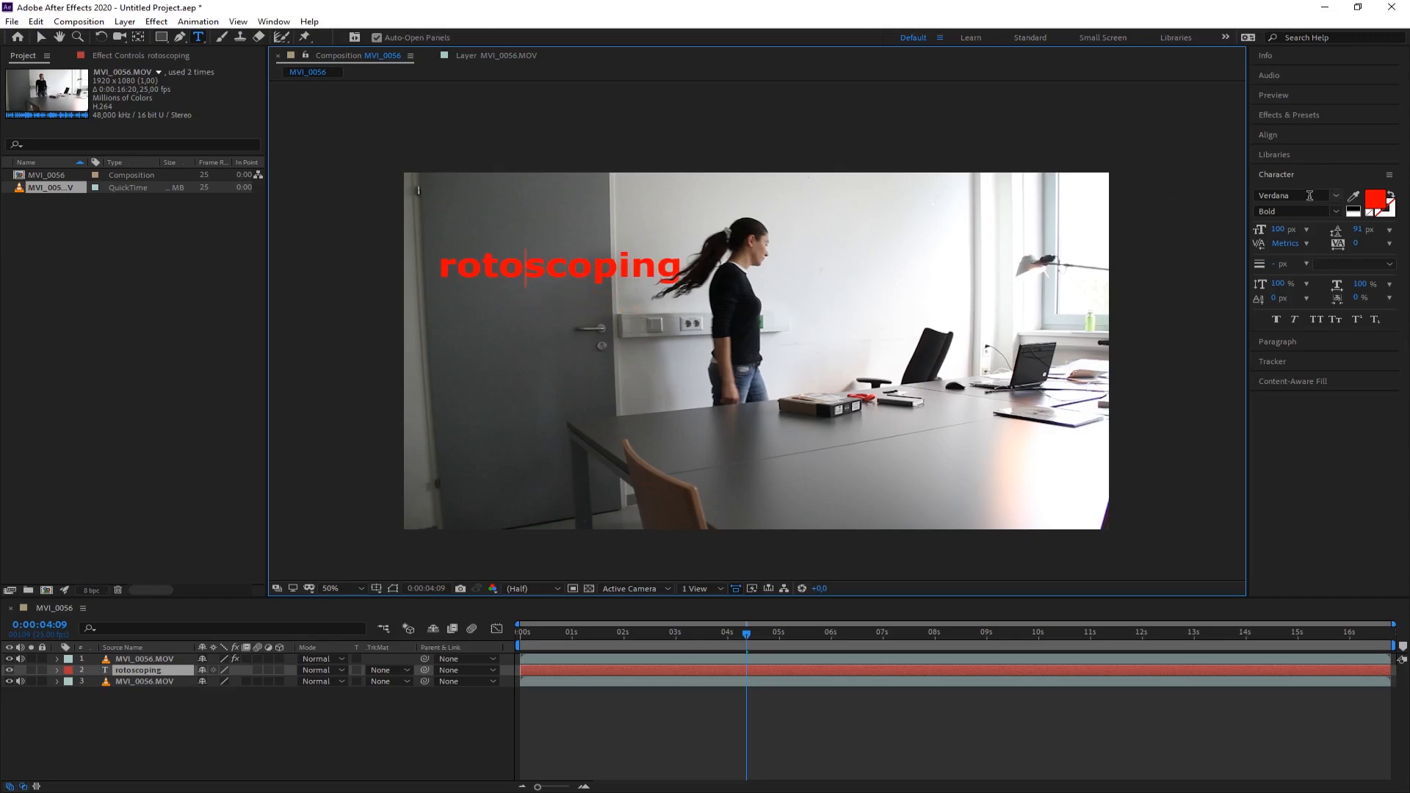
pyautogui.moveTo(1279, 232); pyautogui.dragTo(1299, 230)
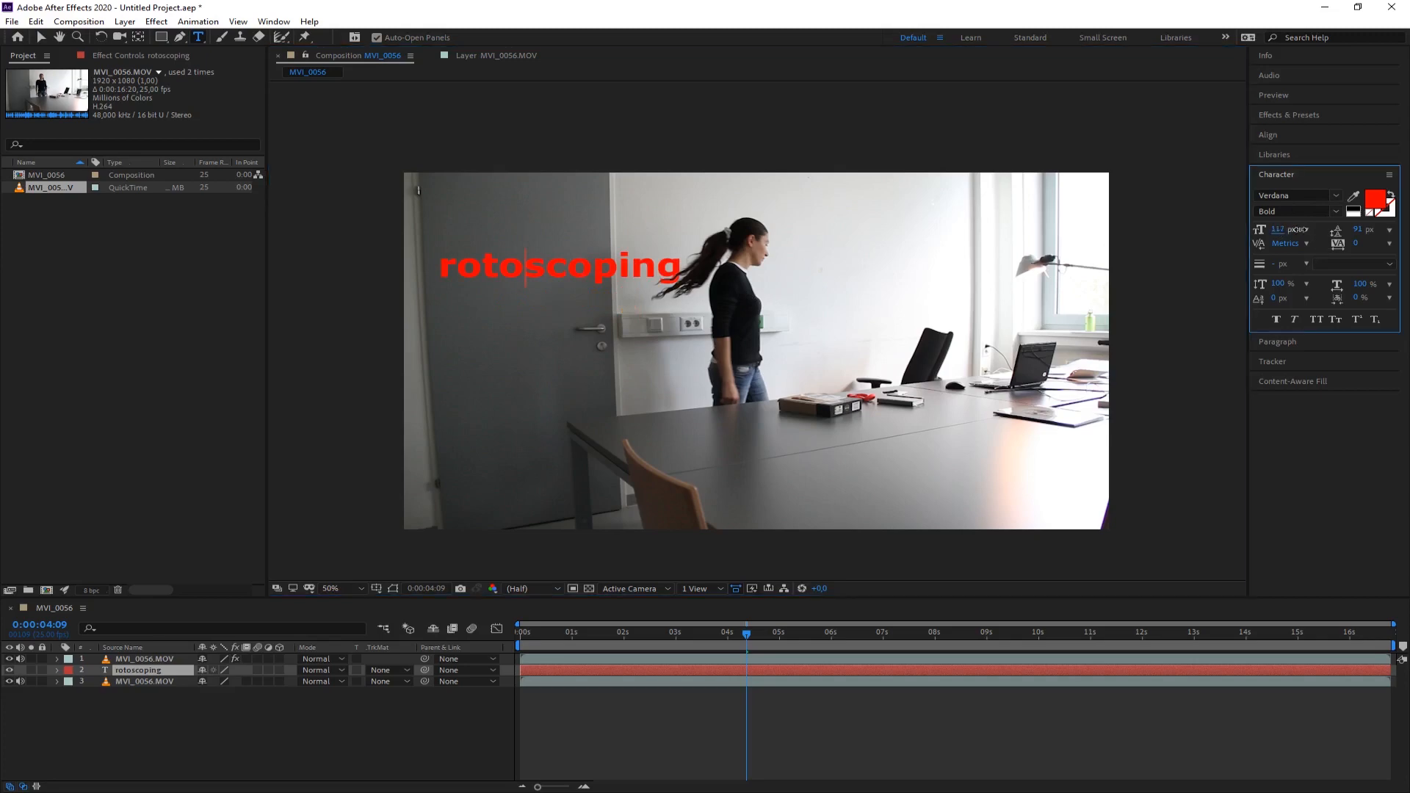
pyautogui.moveTo(441, 271); pyautogui.dragTo(683, 272)
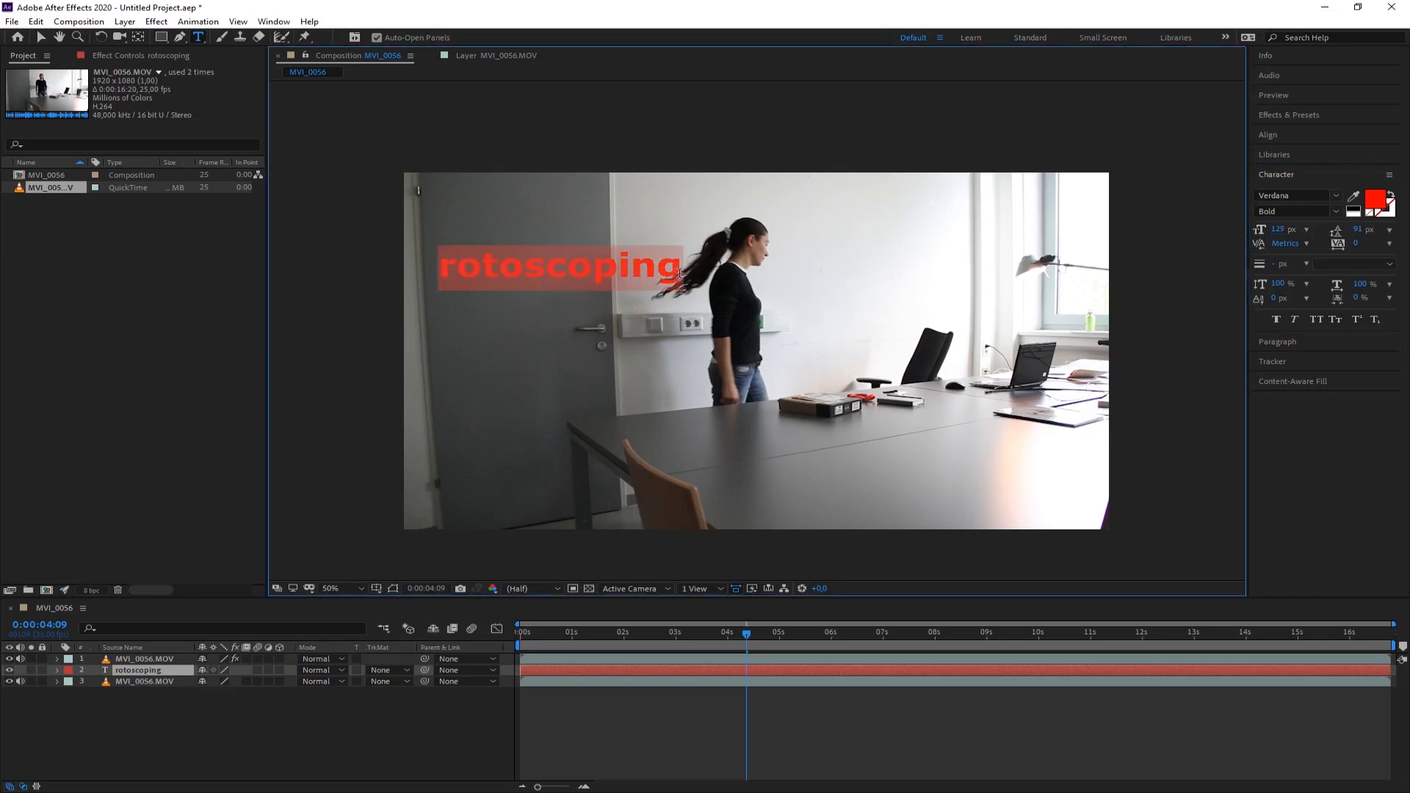
pyautogui.moveTo(1286, 234); pyautogui.dragTo(1335, 232)
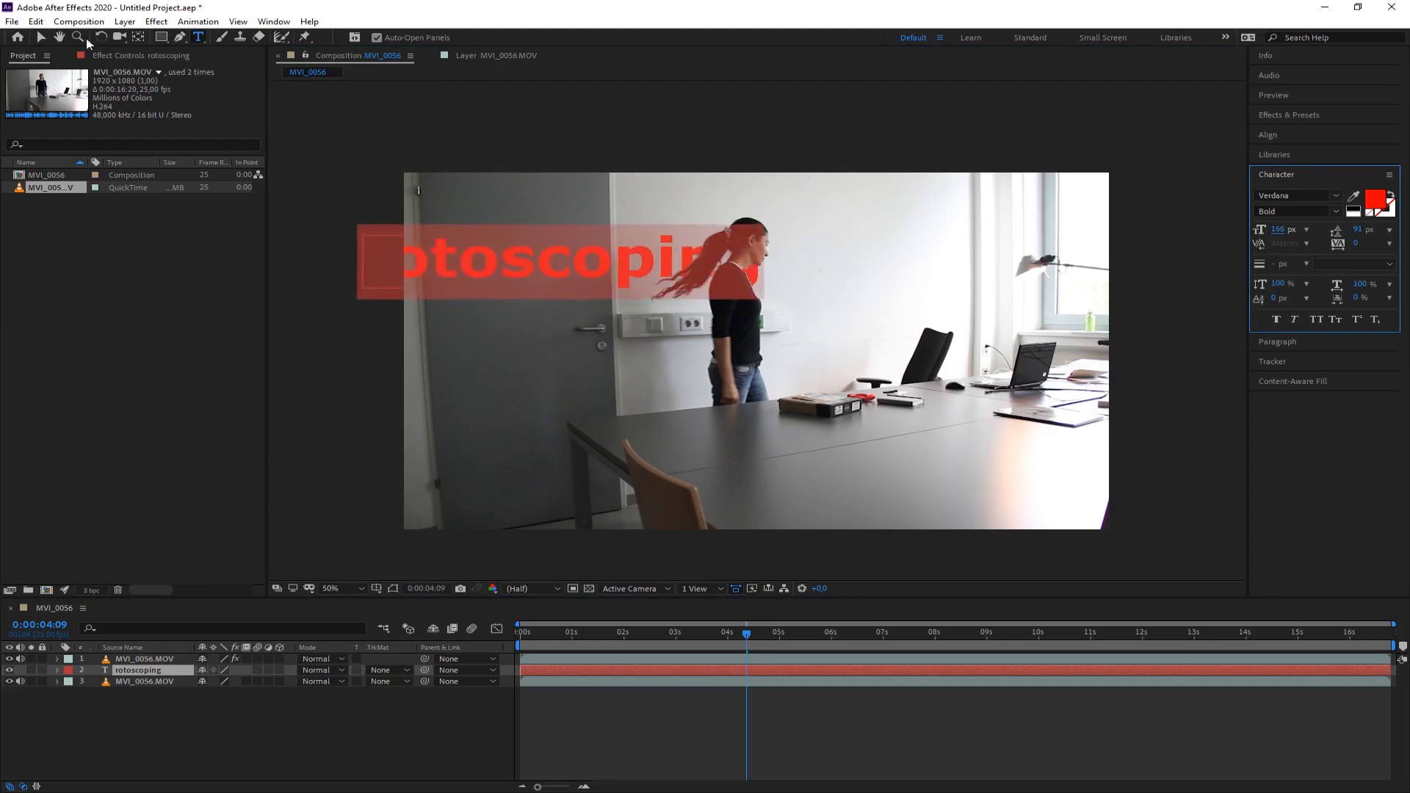
# - Move the enlarged text onto the upper white wall and break it into two lines, "roto" and "scoping"
pyautogui.click(41, 37)
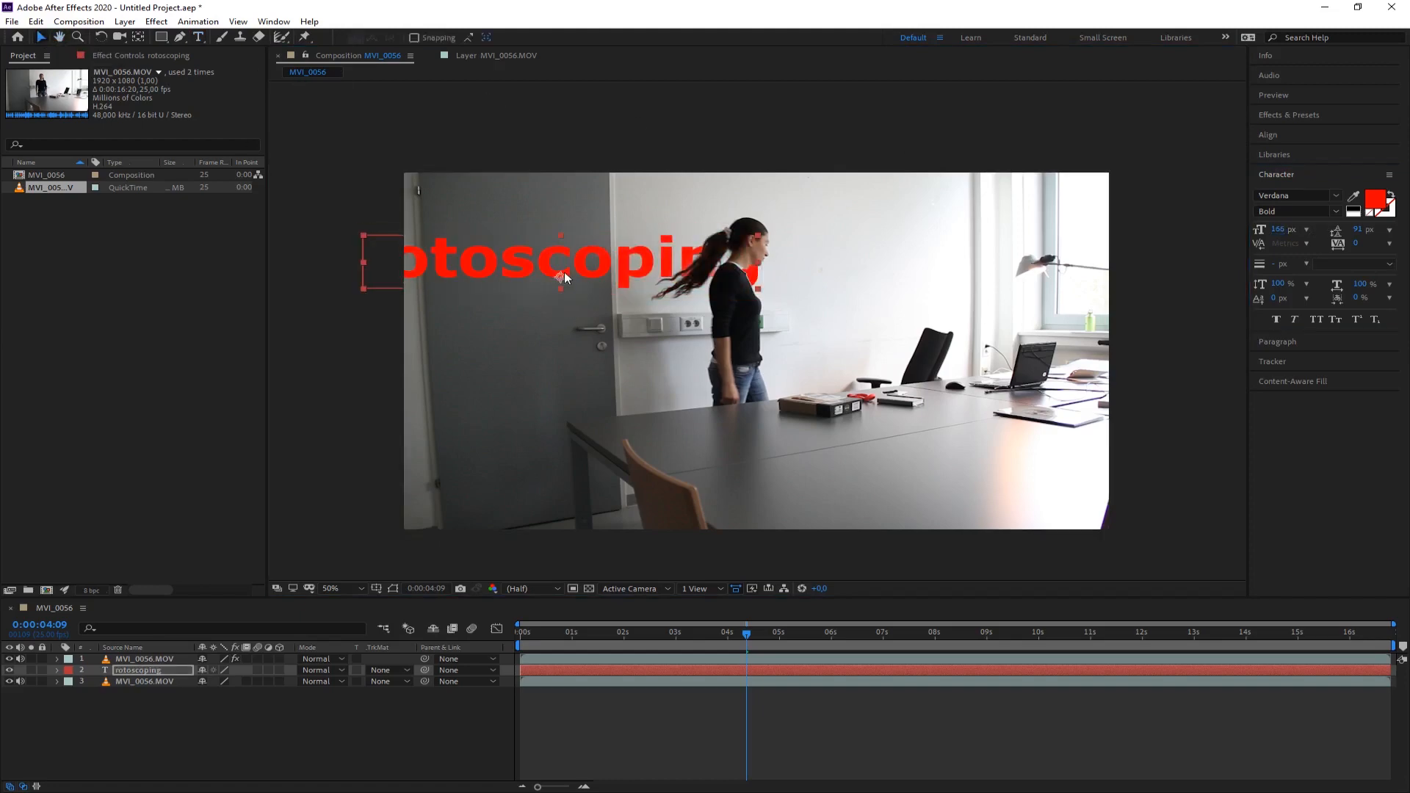
pyautogui.moveTo(609, 264); pyautogui.dragTo(843, 227)
pyautogui.doubleClick(784, 213)
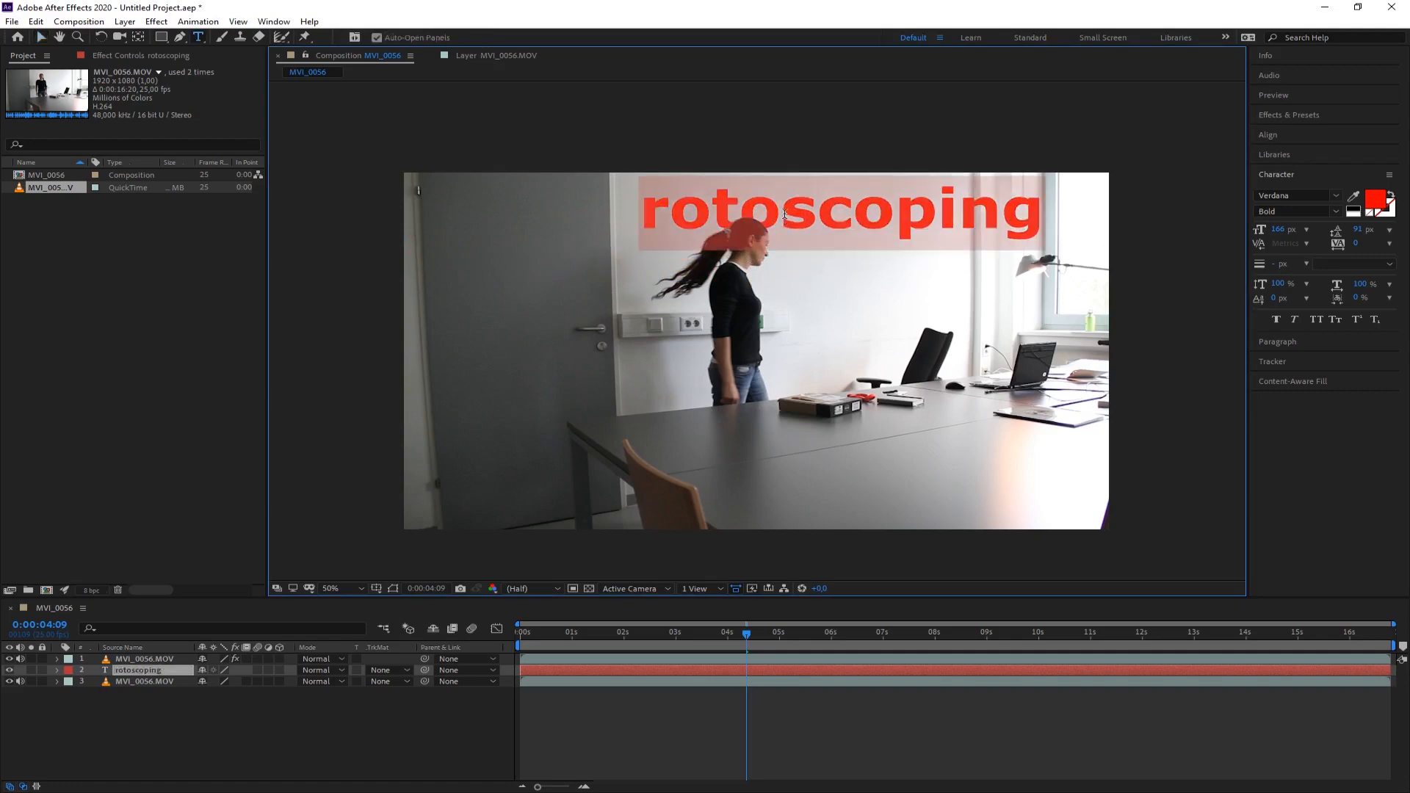
pyautogui.click(785, 213)
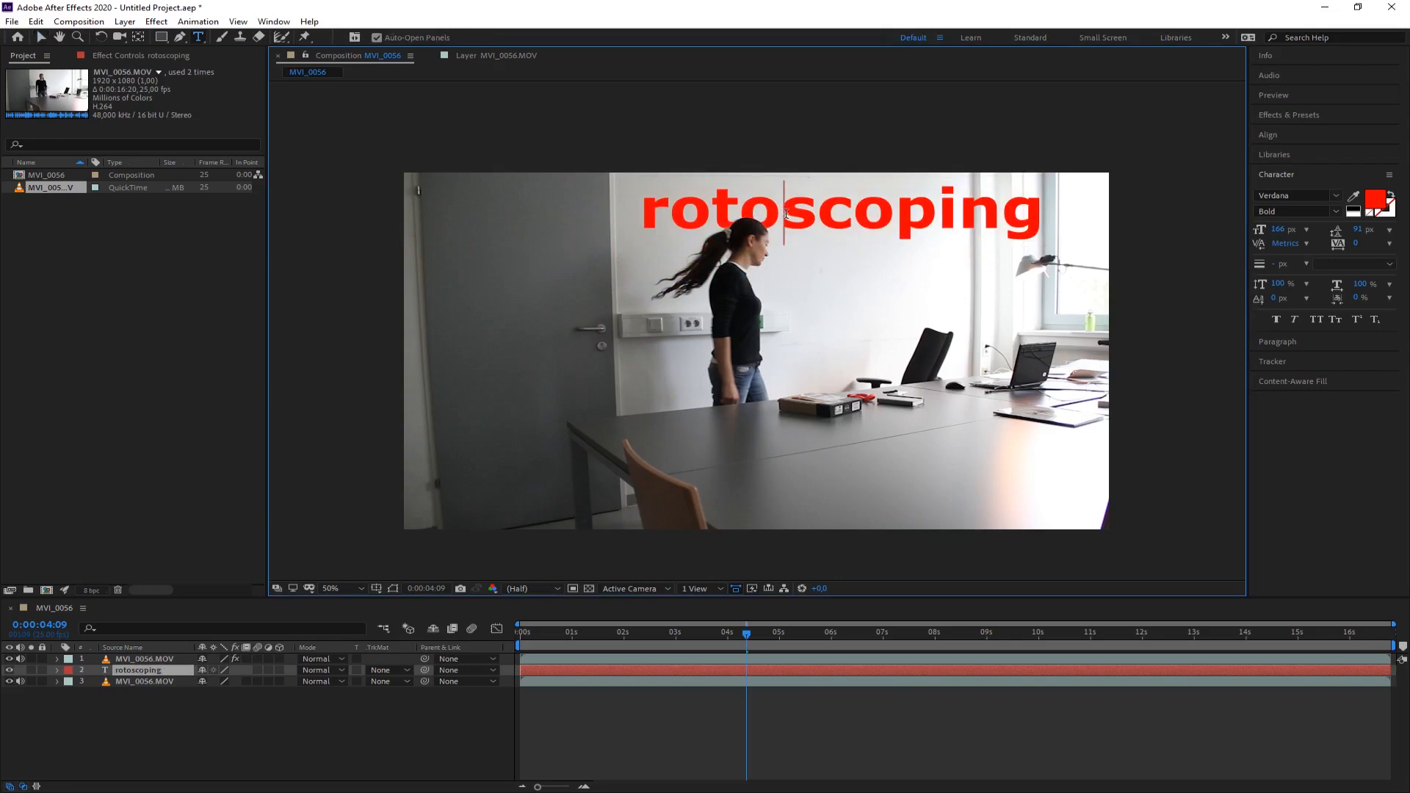
pyautogui.press('Return')
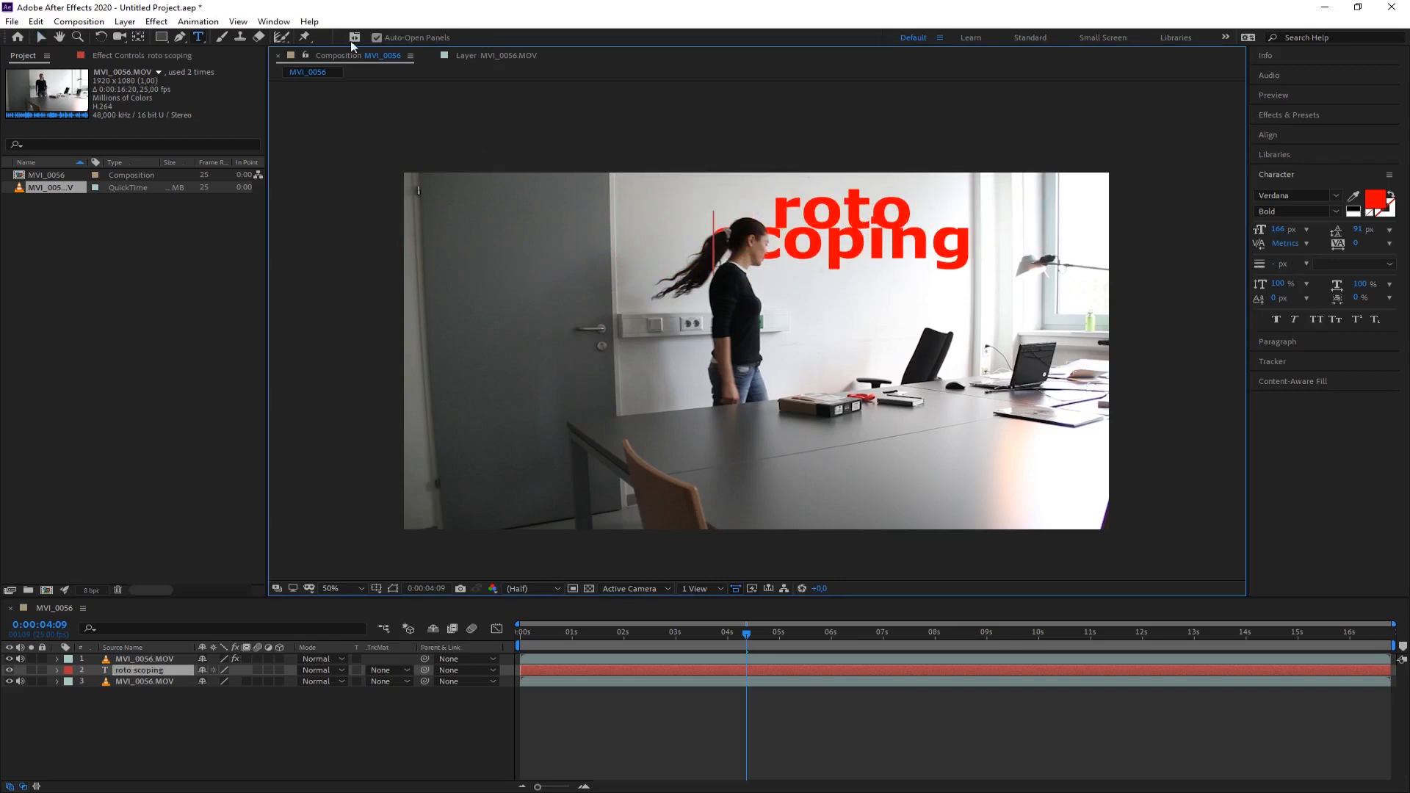
# - Set the text's leading to 143 px and position both lines on the wall directly behind the woman's head
pyautogui.click(41, 36)
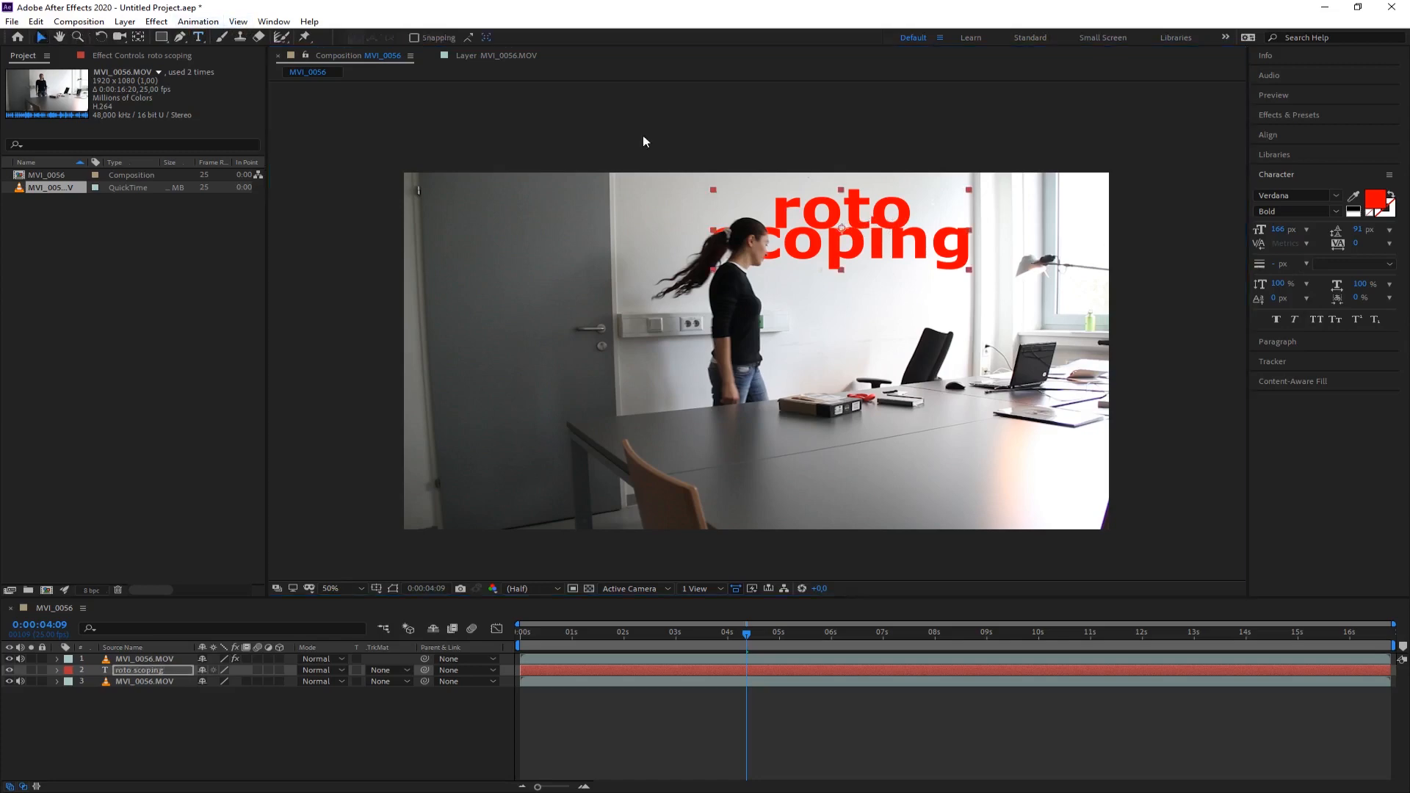
pyautogui.moveTo(878, 223); pyautogui.dragTo(826, 242)
pyautogui.moveTo(1367, 234); pyautogui.dragTo(1403, 229)
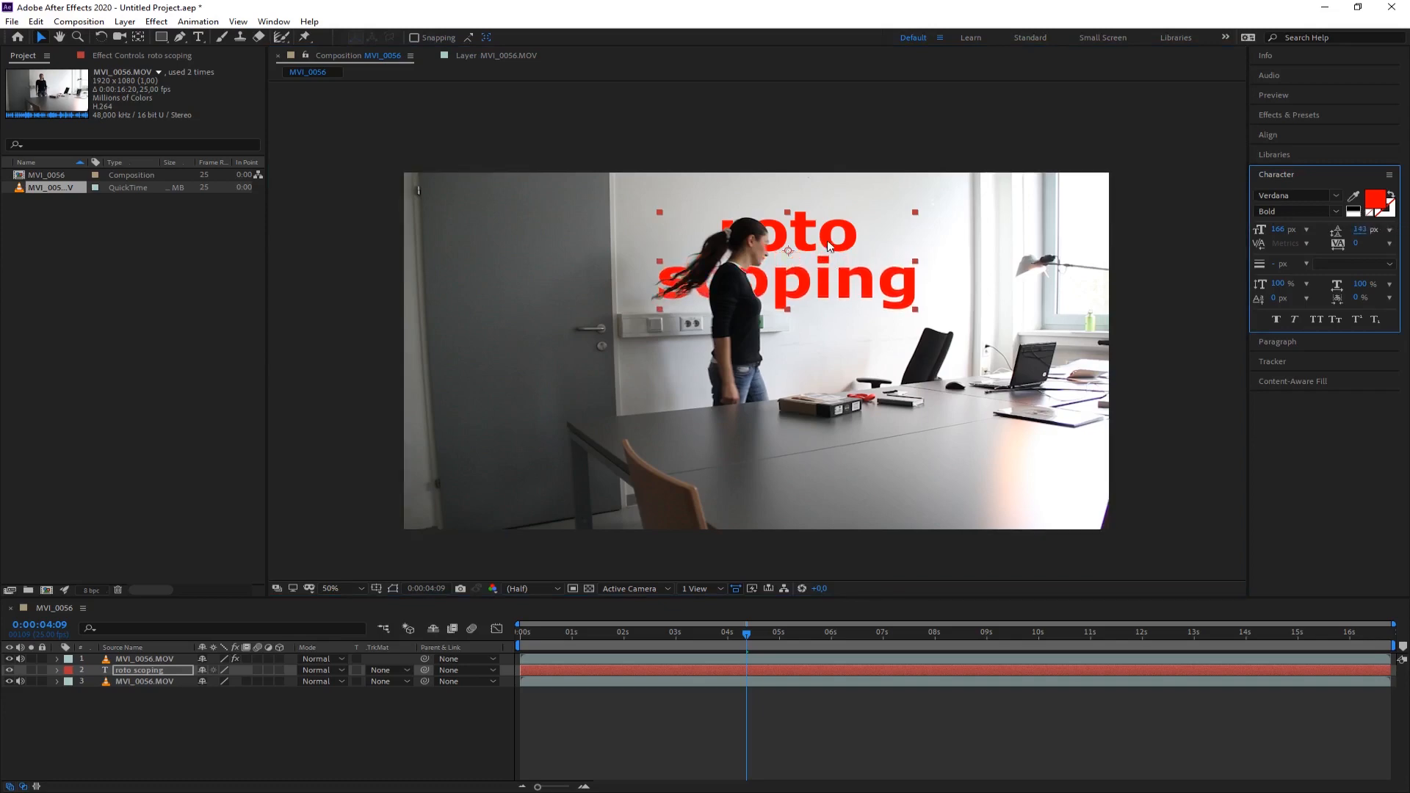
pyautogui.moveTo(828, 245); pyautogui.dragTo(796, 241)
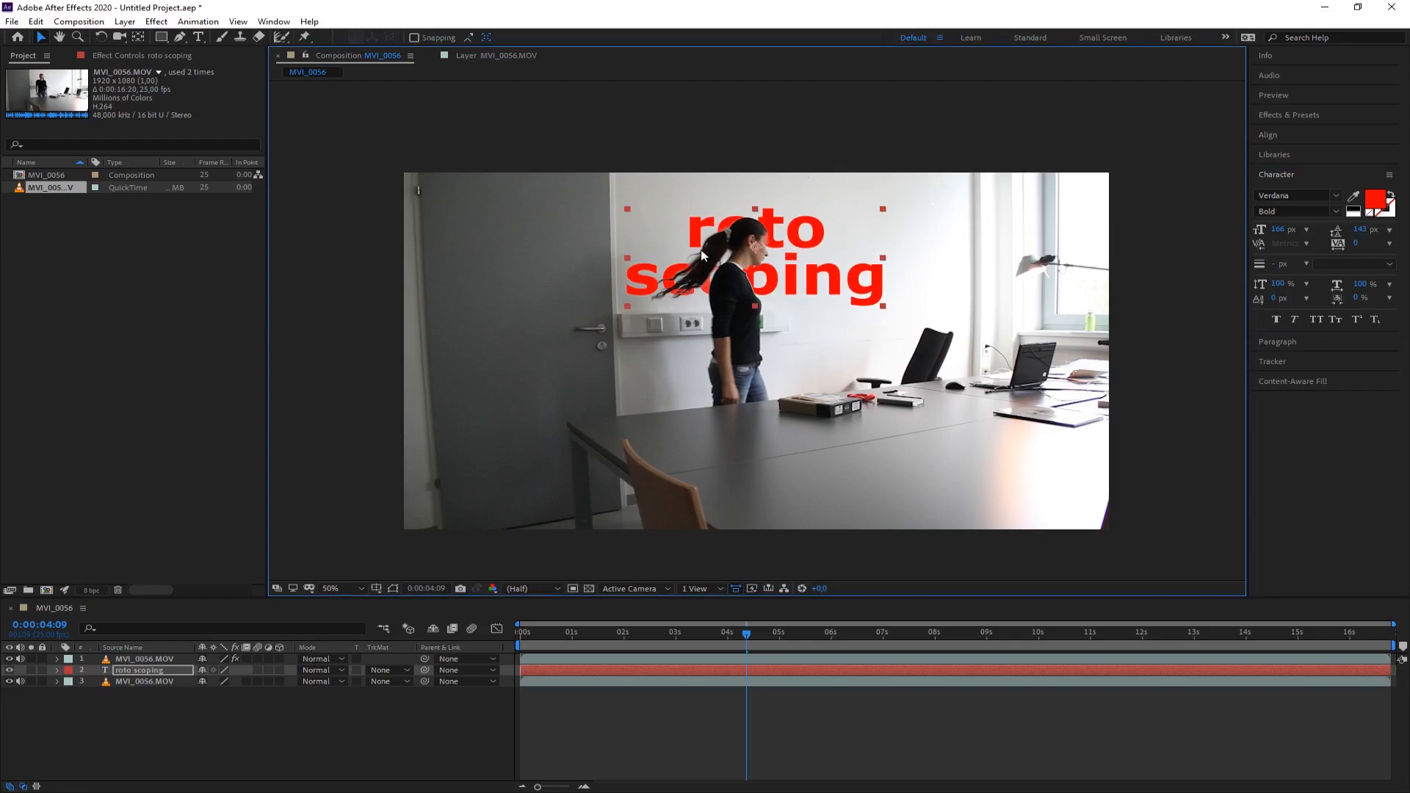
# - Make the text layer 3D and add a one-node camera with the 24mm preset to the composition
pyautogui.click(279, 670)
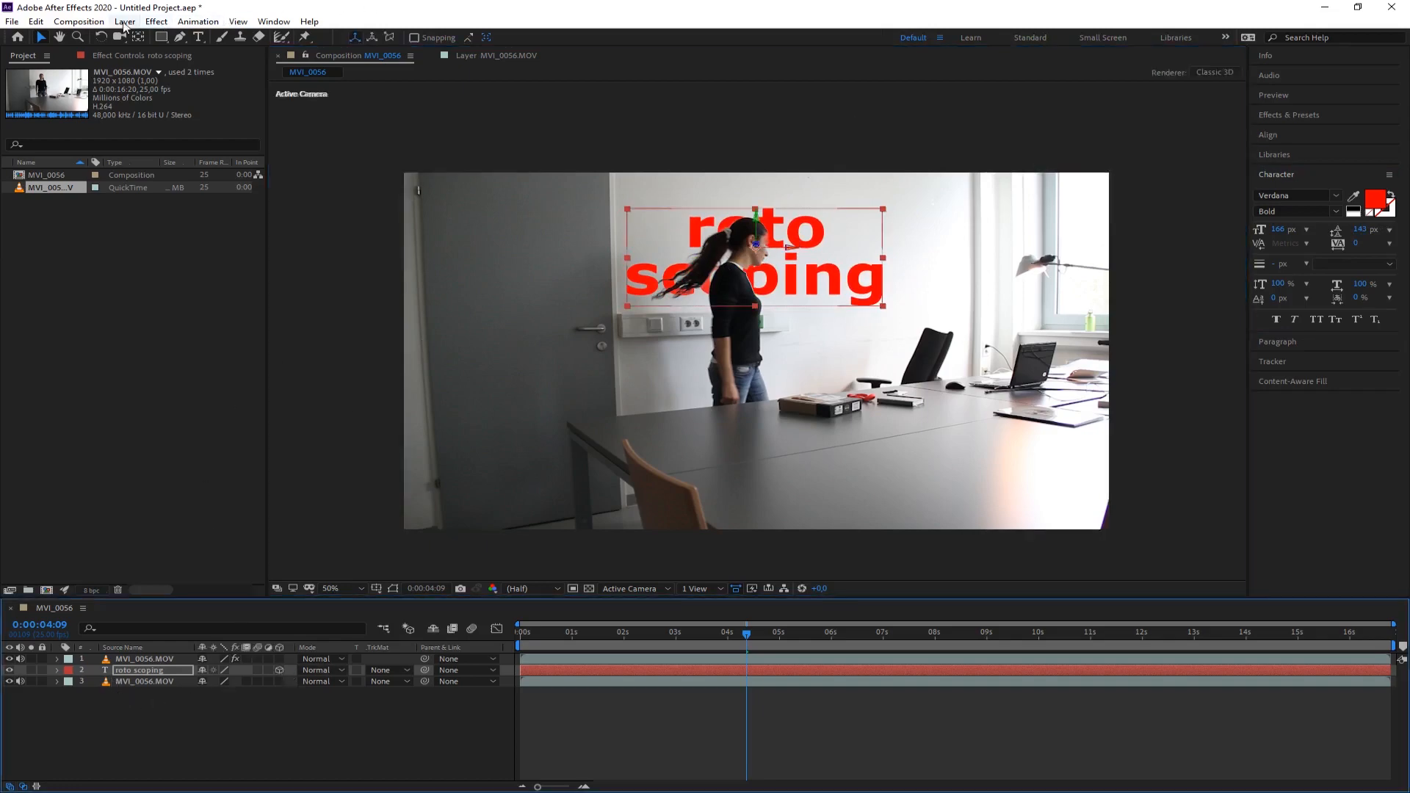
pyautogui.click(103, 22)
pyautogui.moveTo(125, 22)
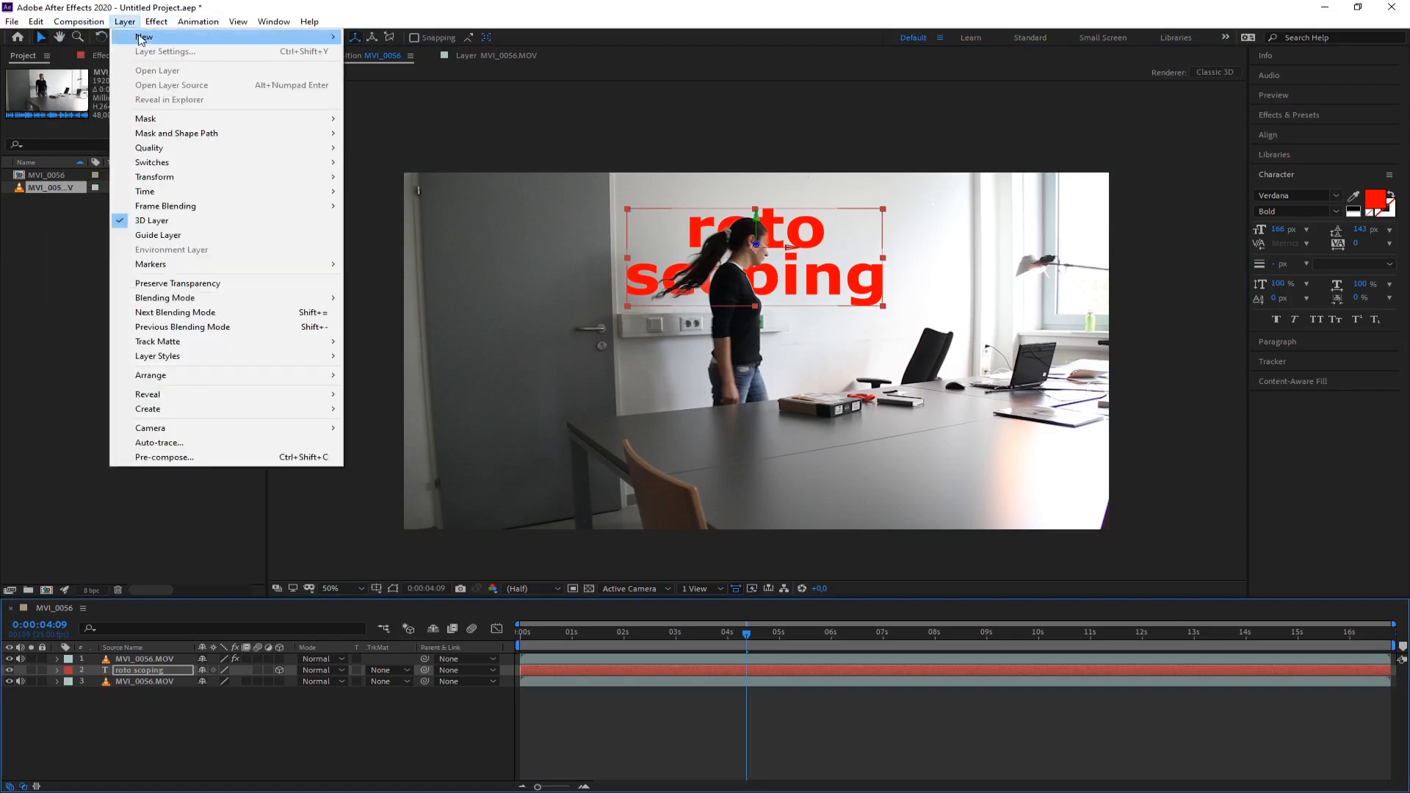
pyautogui.click(402, 81)
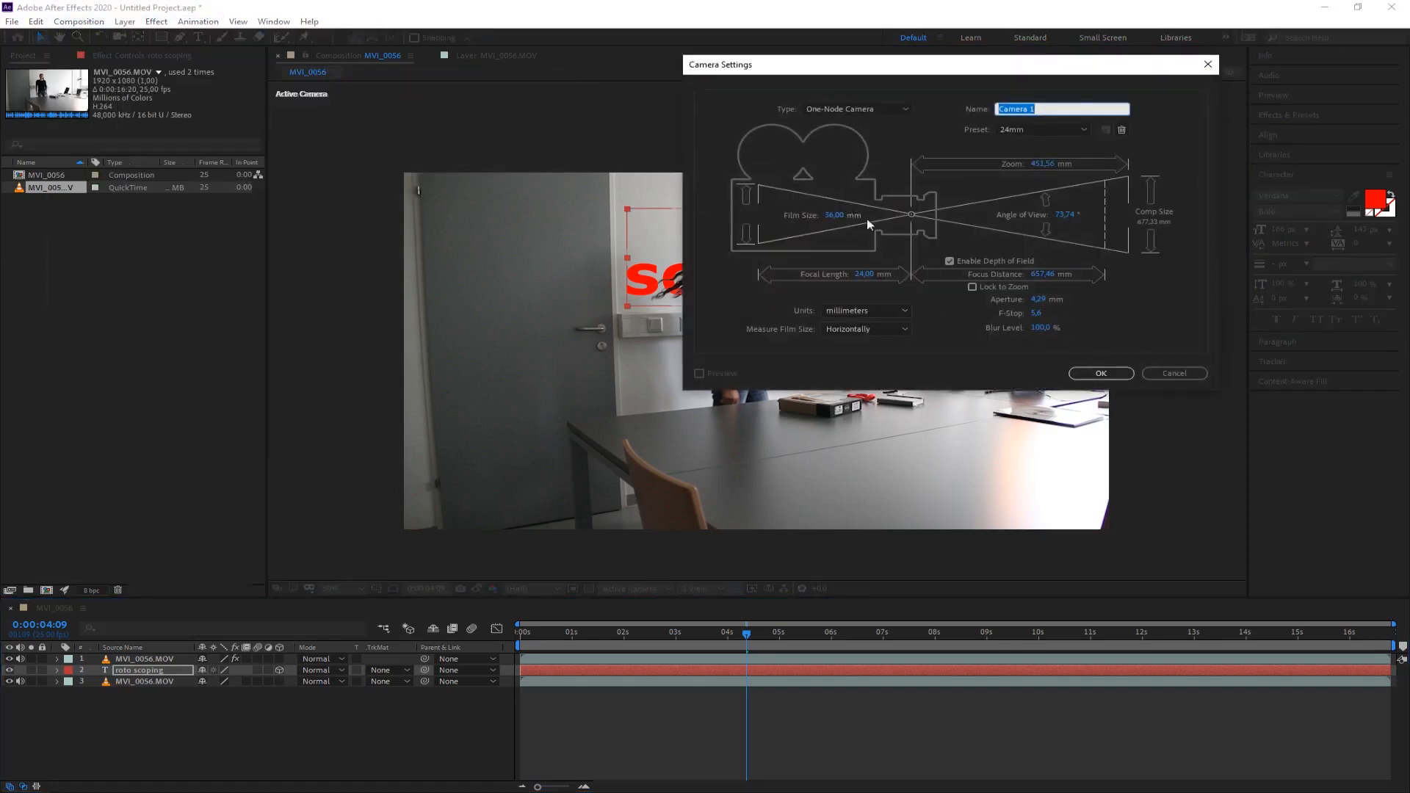
pyautogui.click(1036, 129)
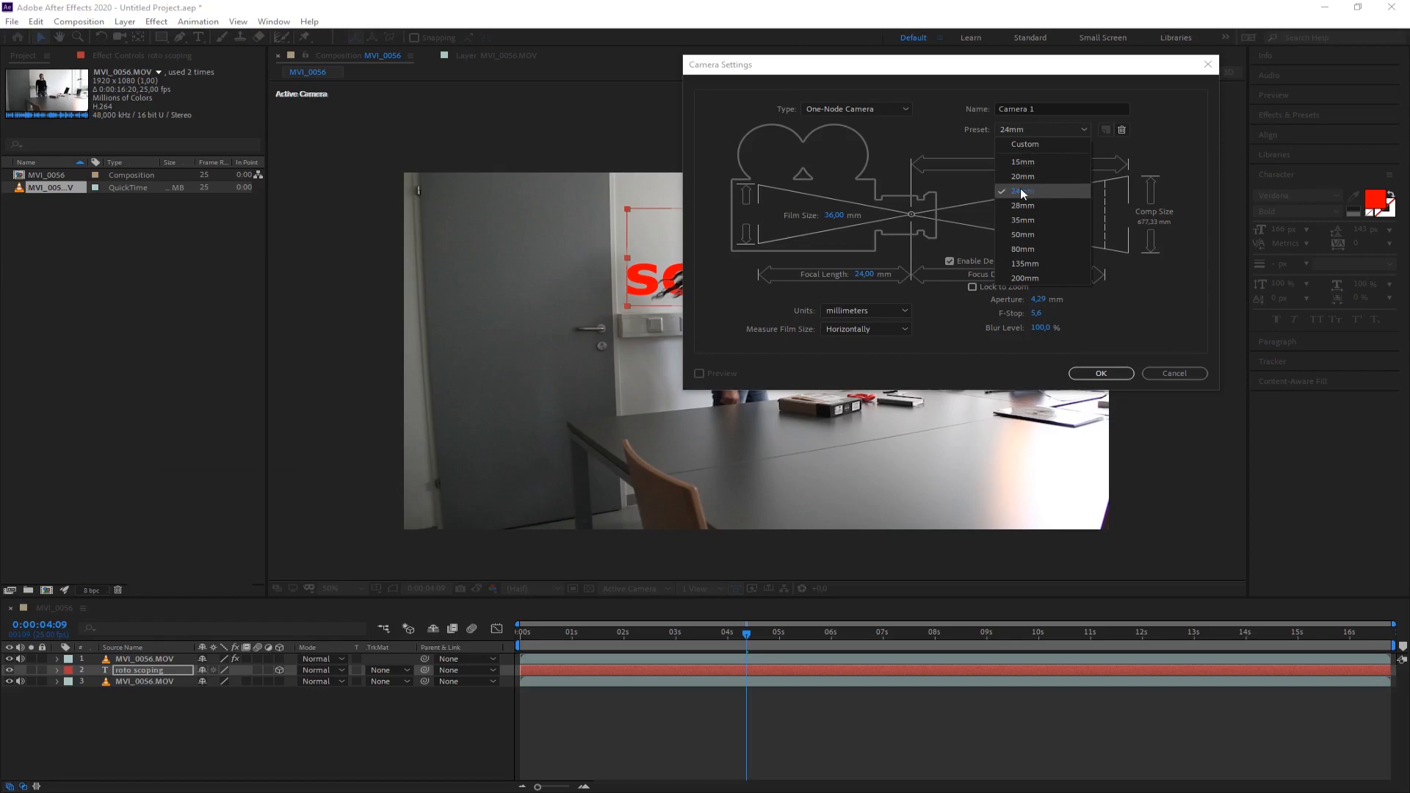
pyautogui.click(1022, 193)
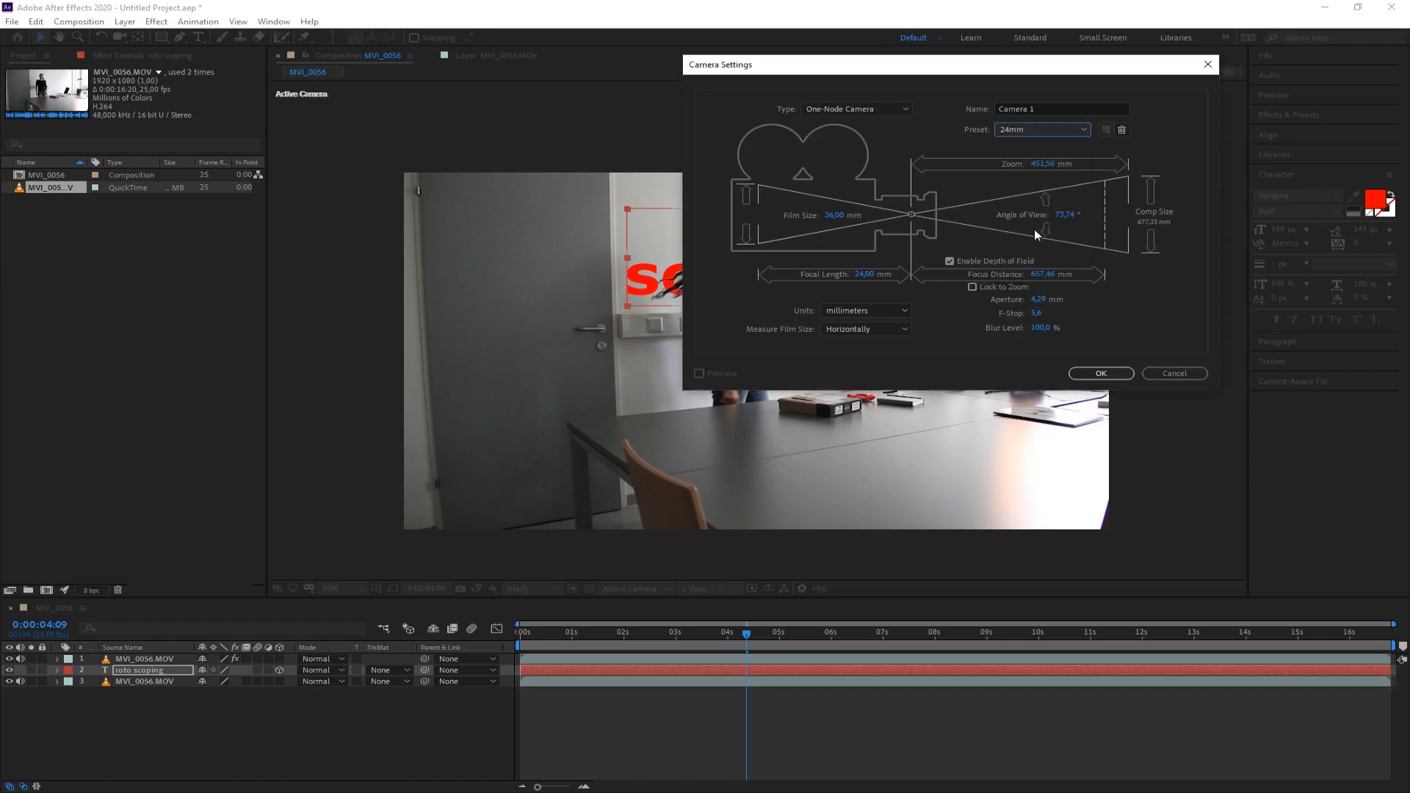
pyautogui.click(1099, 373)
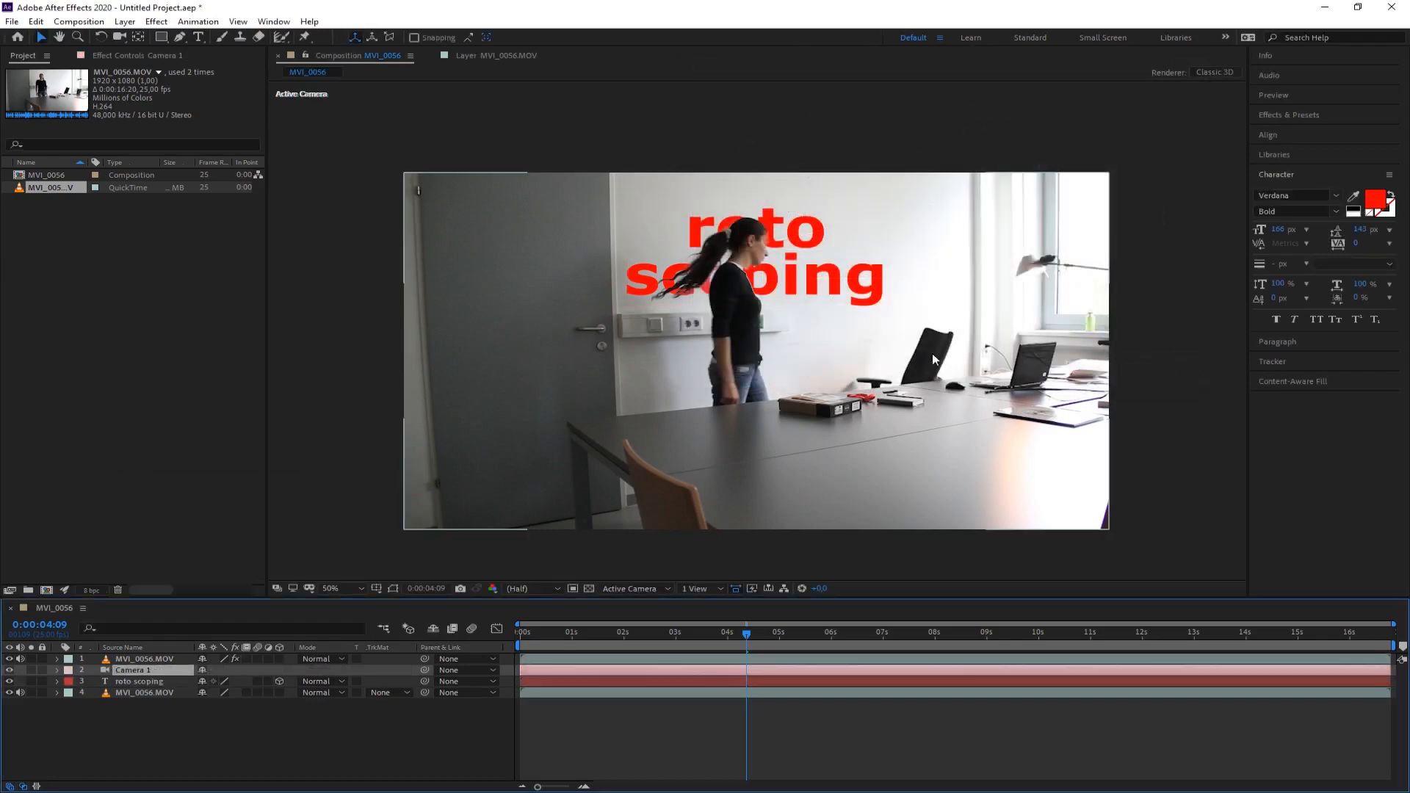
# - Rotate the text layer to match the wall's perspective, with Y Rotation at -22° and Z Rotation at -2°
pyautogui.click(131, 680)
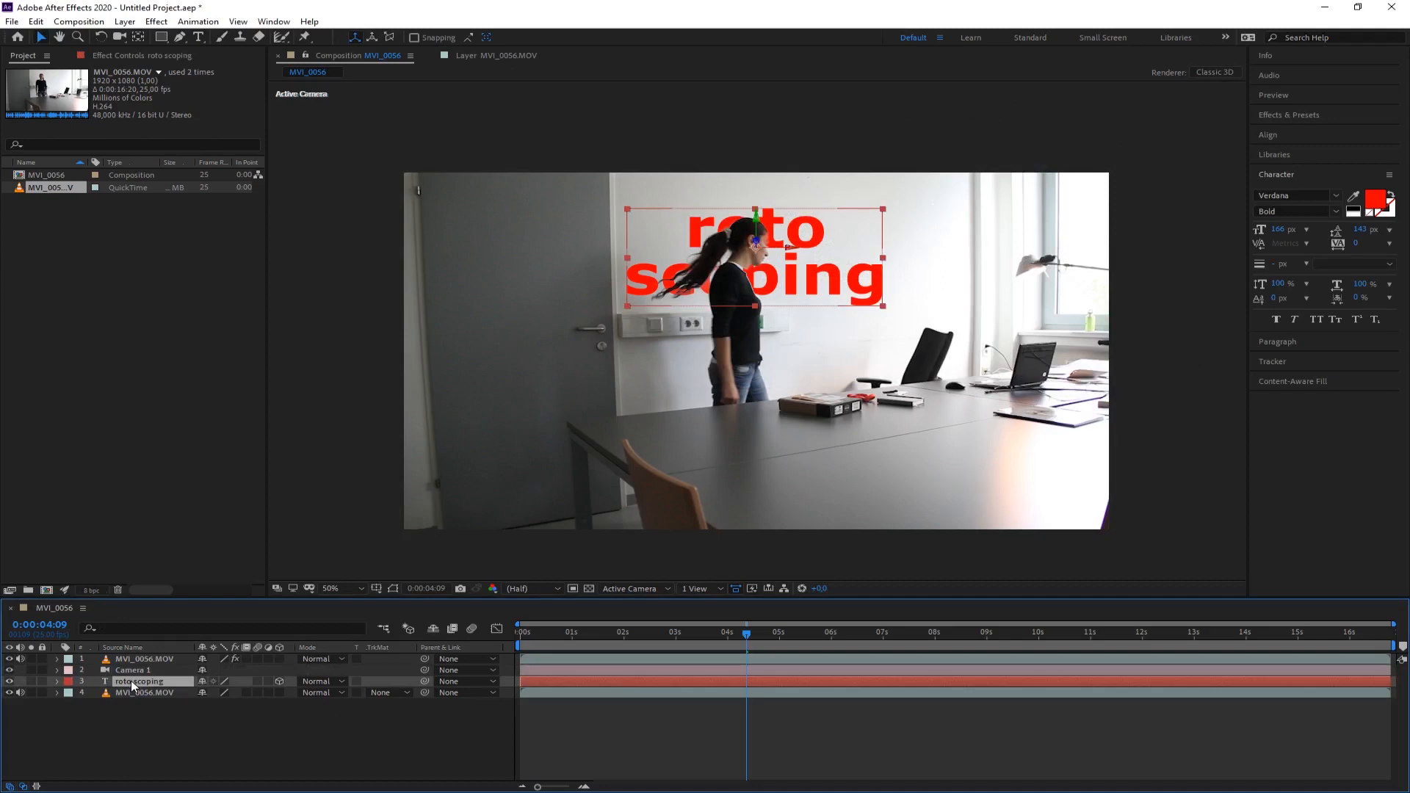
pyautogui.press('r')
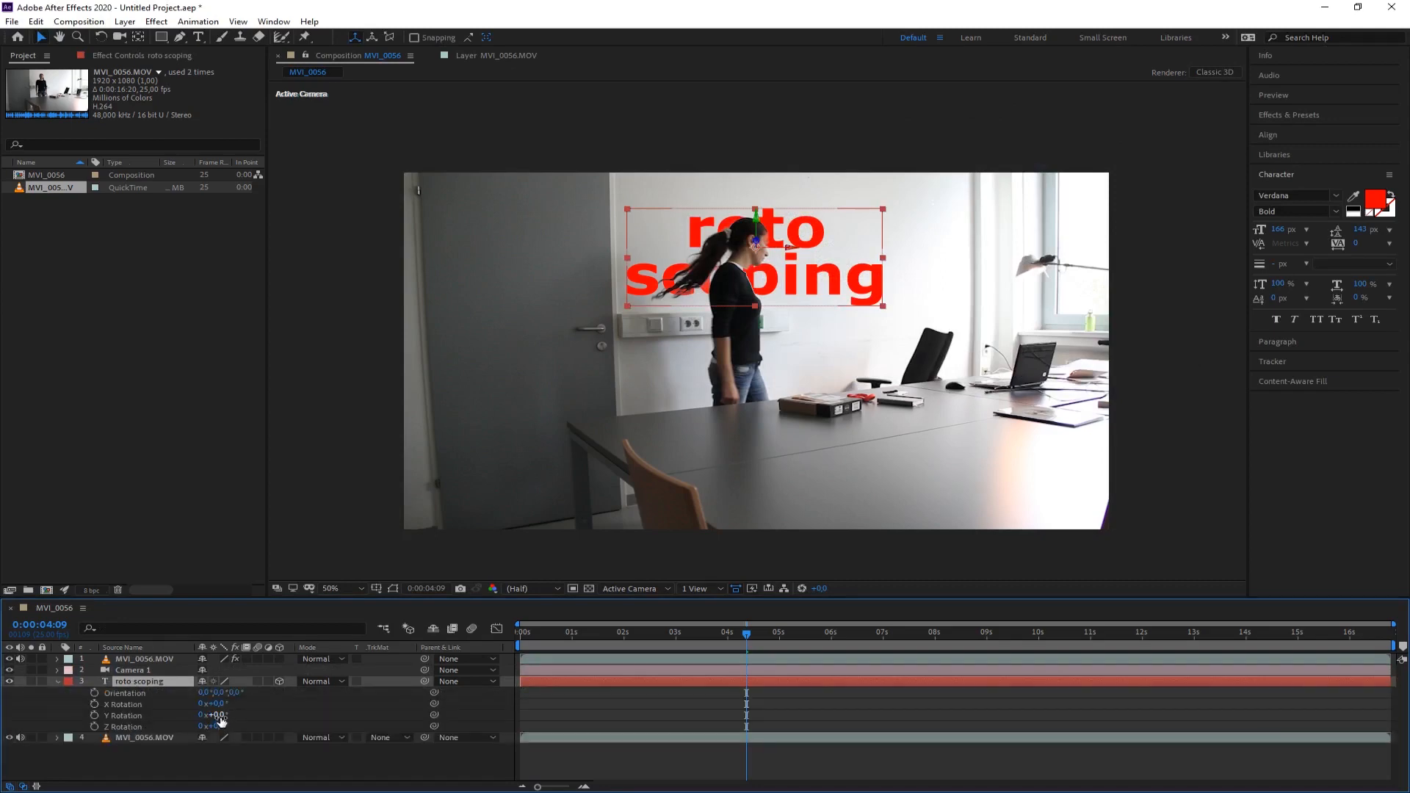
pyautogui.moveTo(218, 715)
pyautogui.mouseDown()
pyautogui.moveTo(231, 714)
pyautogui.moveTo(203, 716)
pyautogui.mouseUp()
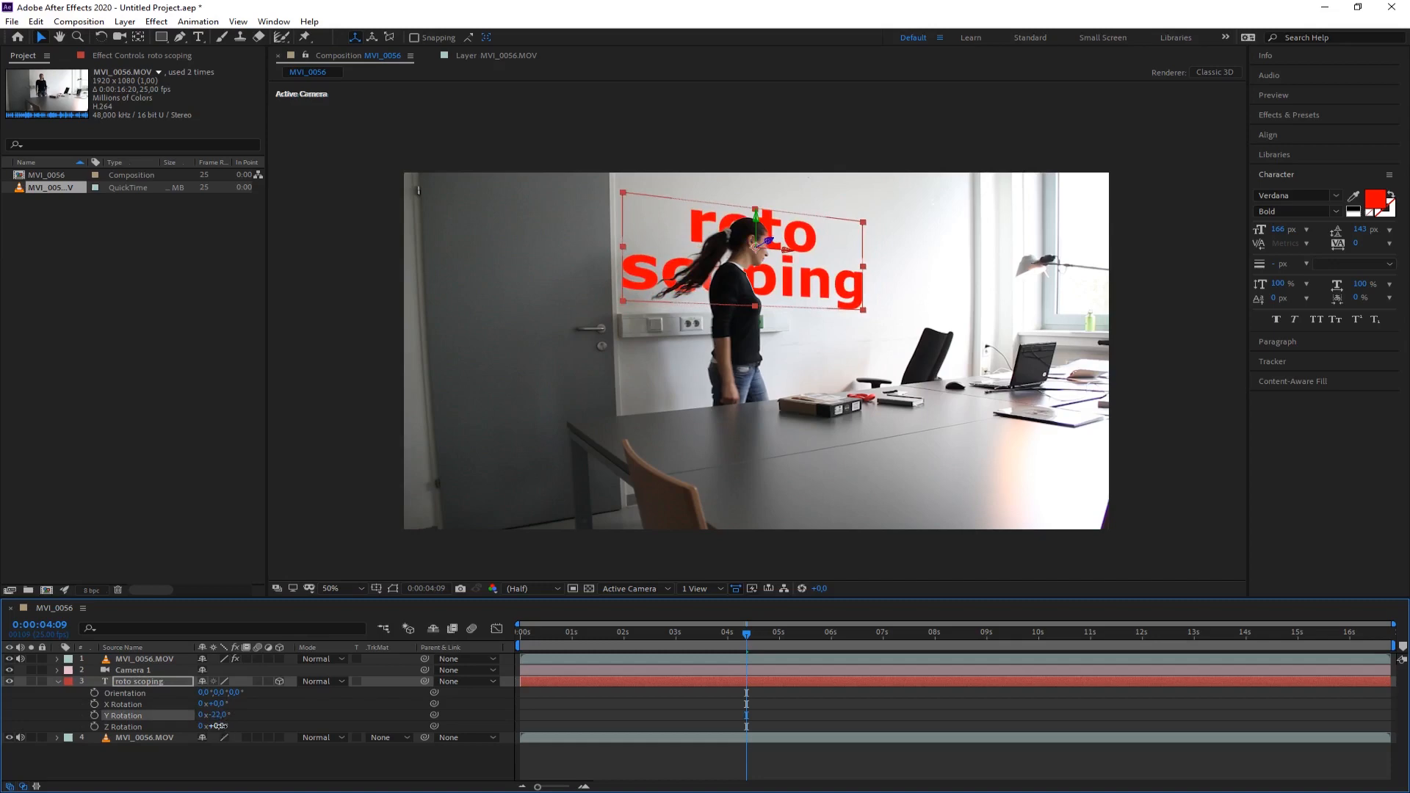
pyautogui.moveTo(218, 726); pyautogui.dragTo(217, 726)
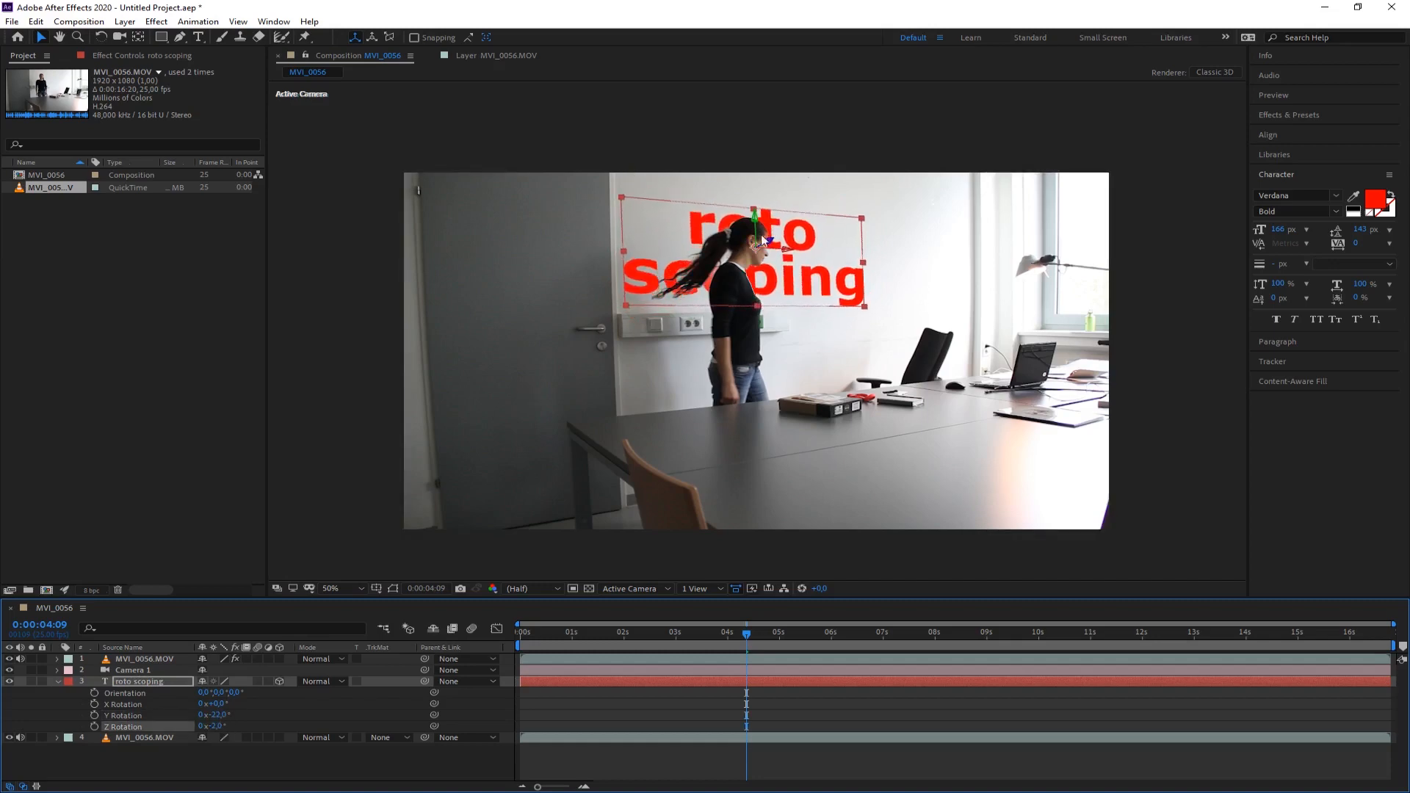
# - Shift the rotated text slightly up and toward the window, and check the composite at 0:00:04:10
pyautogui.moveTo(763, 248)
pyautogui.mouseDown()
pyautogui.moveTo(777, 243)
pyautogui.moveTo(772, 223)
pyautogui.mouseUp()
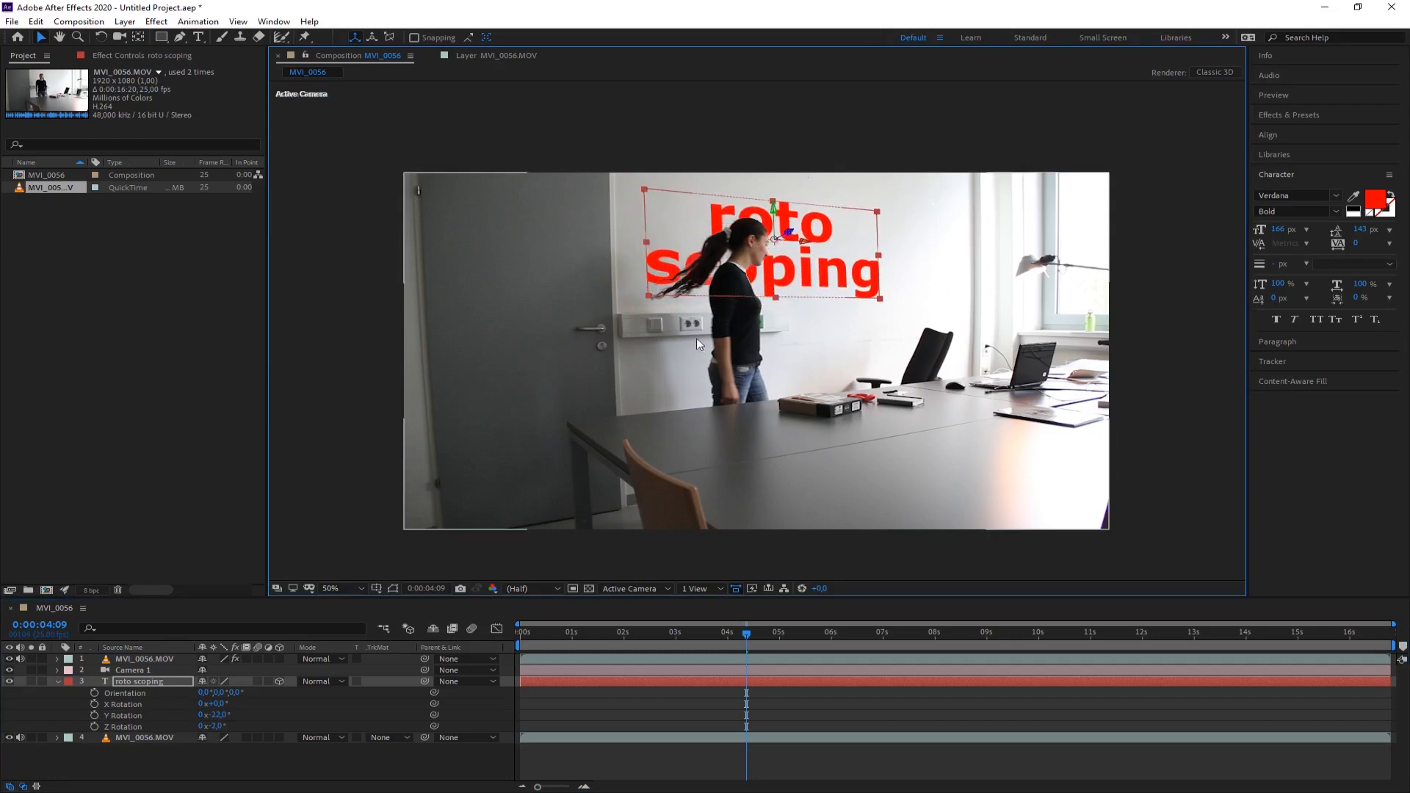
pyautogui.moveTo(750, 638)
pyautogui.mouseDown()
pyautogui.moveTo(712, 633)
pyautogui.moveTo(775, 647)
pyautogui.moveTo(755, 647)
pyautogui.mouseUp()
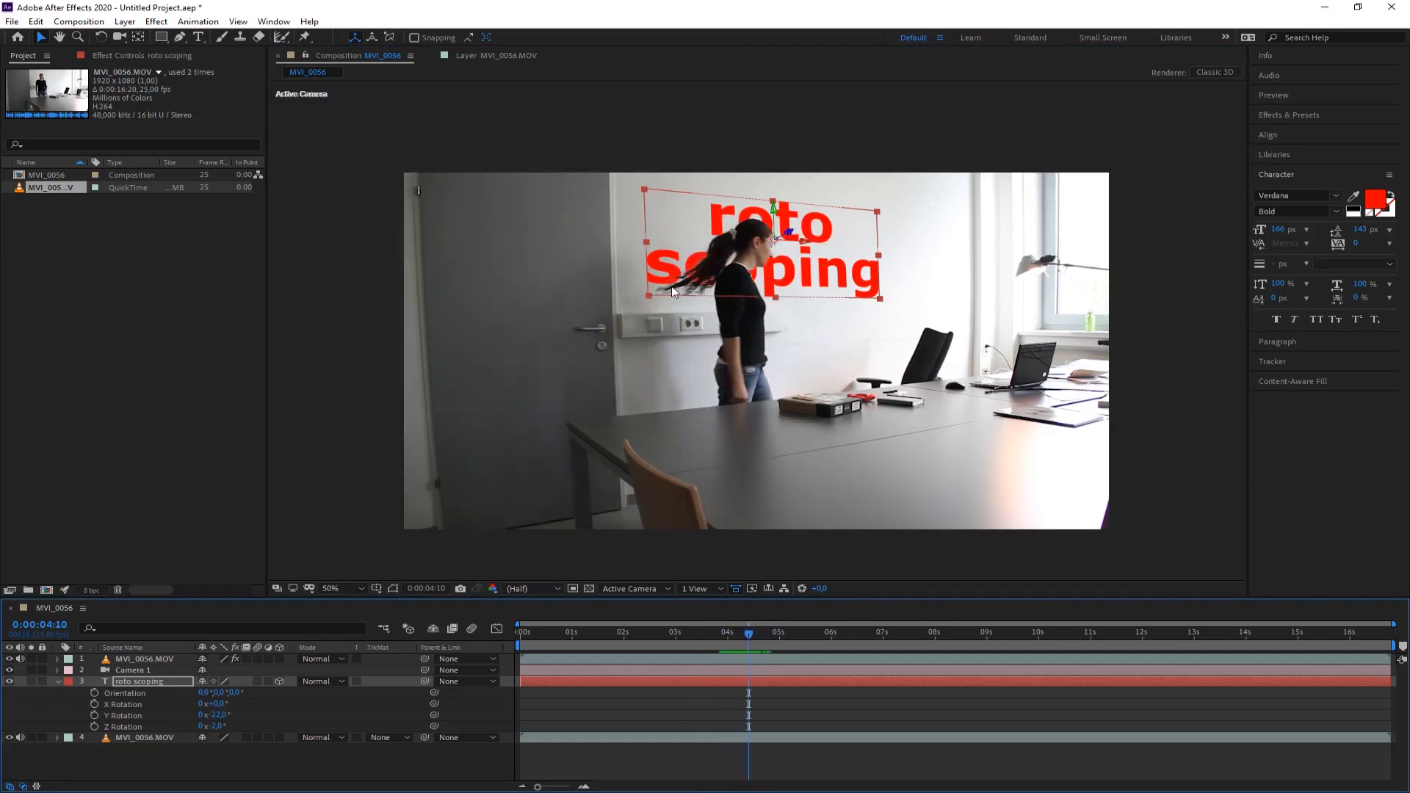